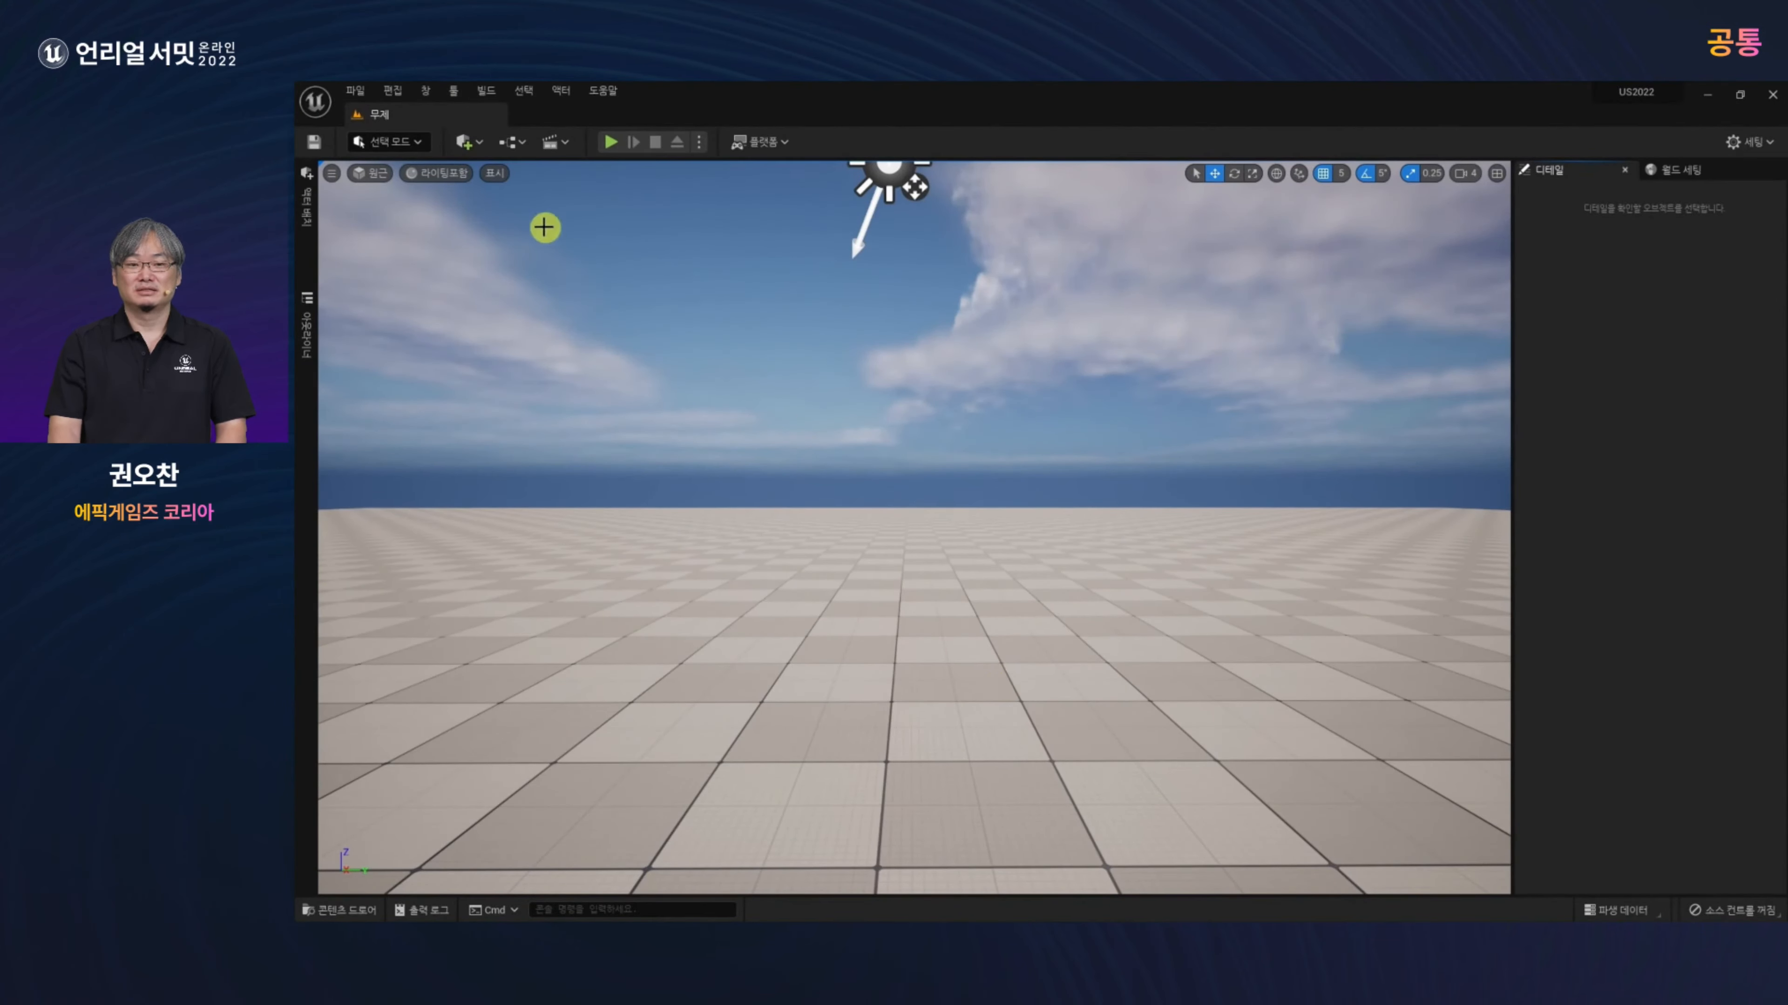
Step: Switch the editor to Modeling mode and review the location options for newly generated assets
{"action": "left_click", "coordinate": [390, 142]}
{"action": "left_click", "coordinate": [408, 232]}
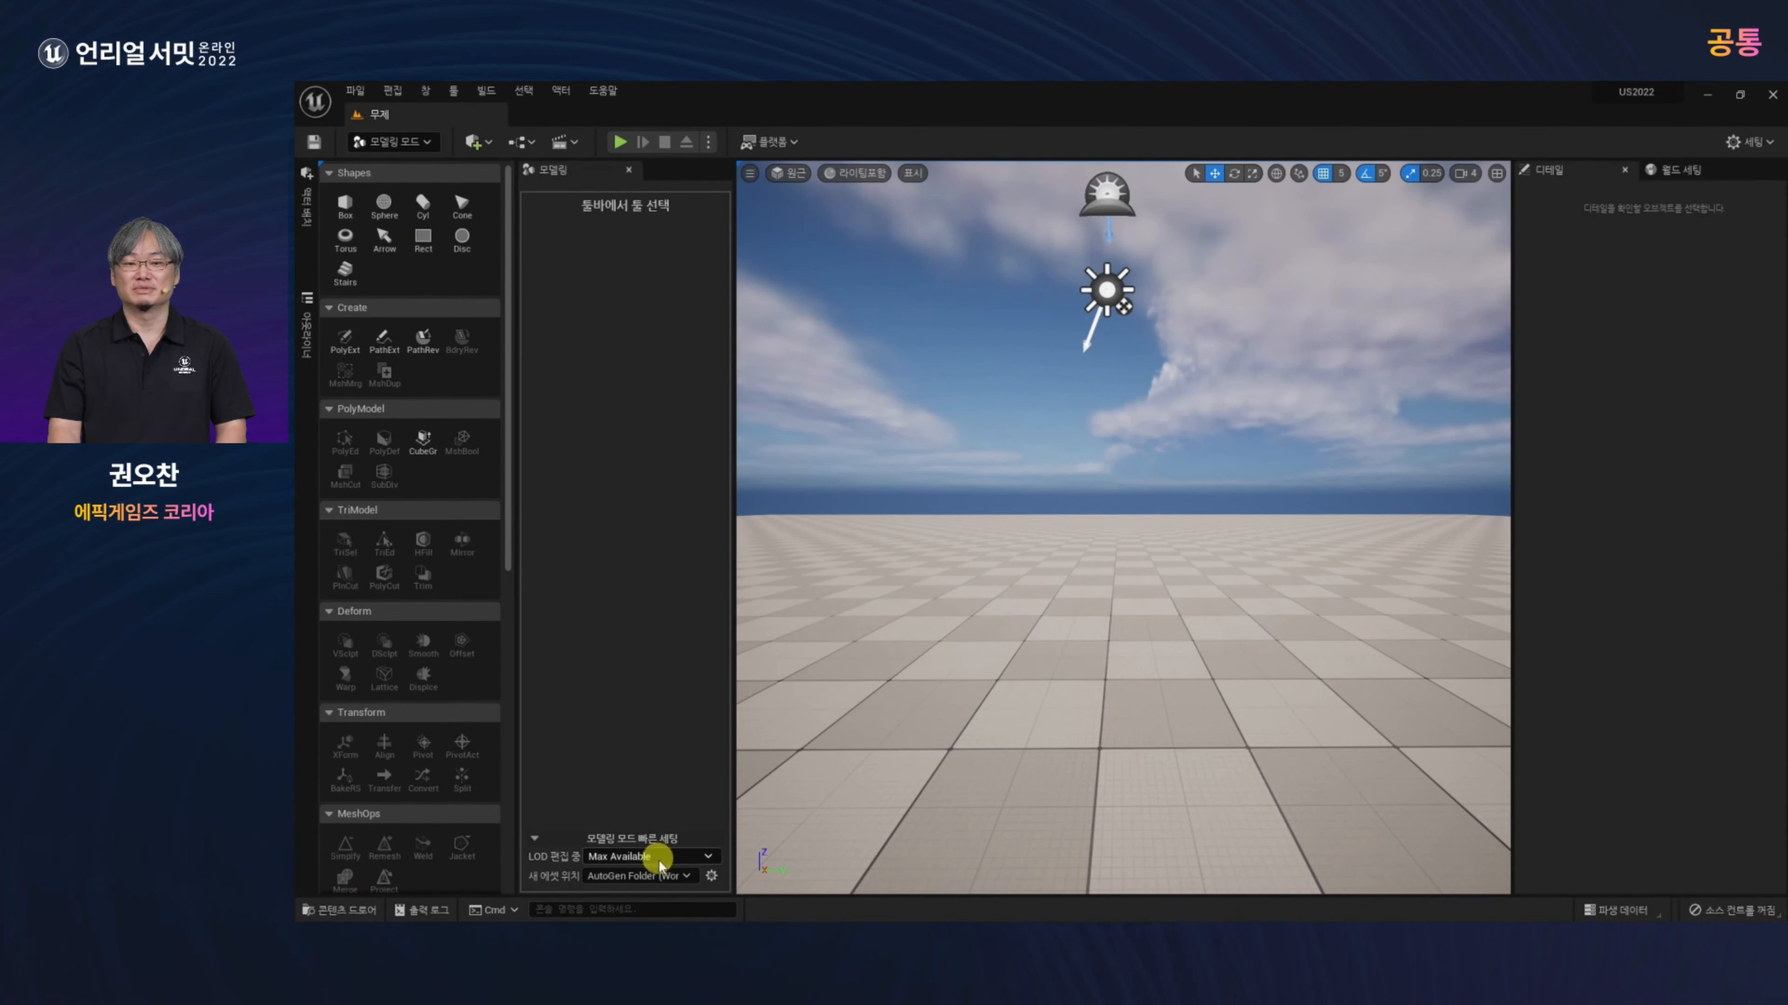
{"action": "left_click", "coordinate": [637, 876]}
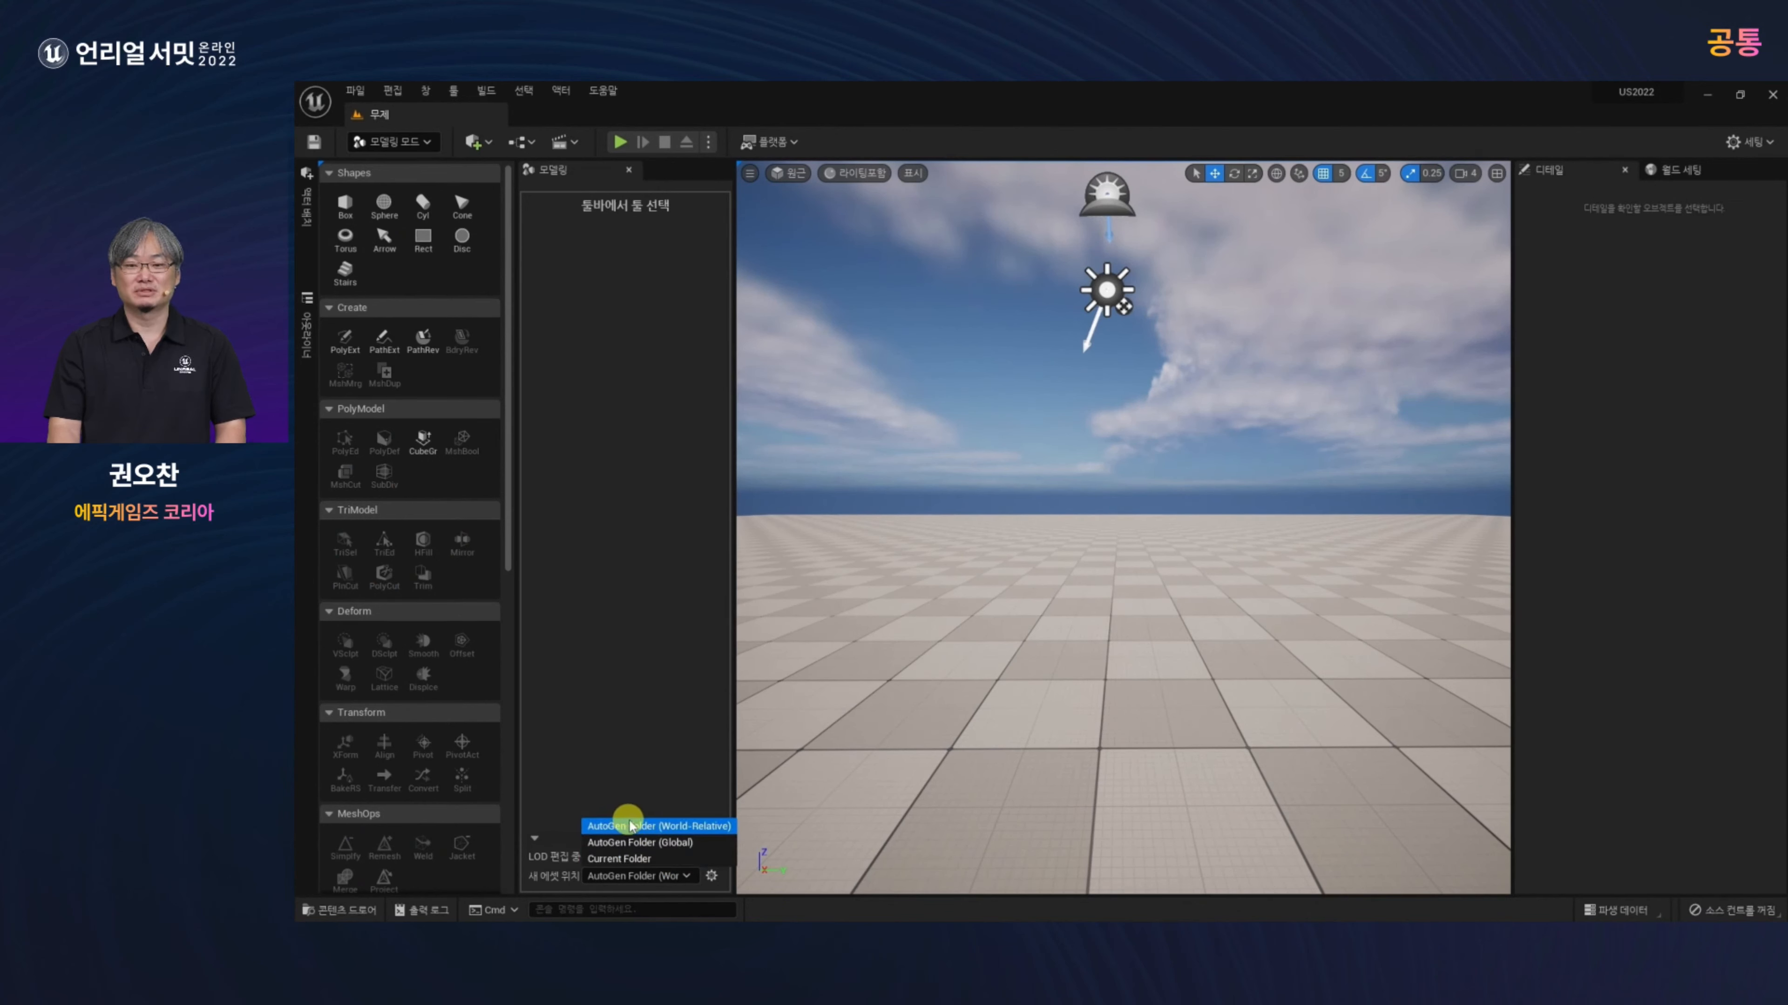
{"action": "left_click", "coordinate": [650, 798]}
{"action": "key", "text": "ctrl+space"}
{"action": "key", "text": "ctrl+space"}
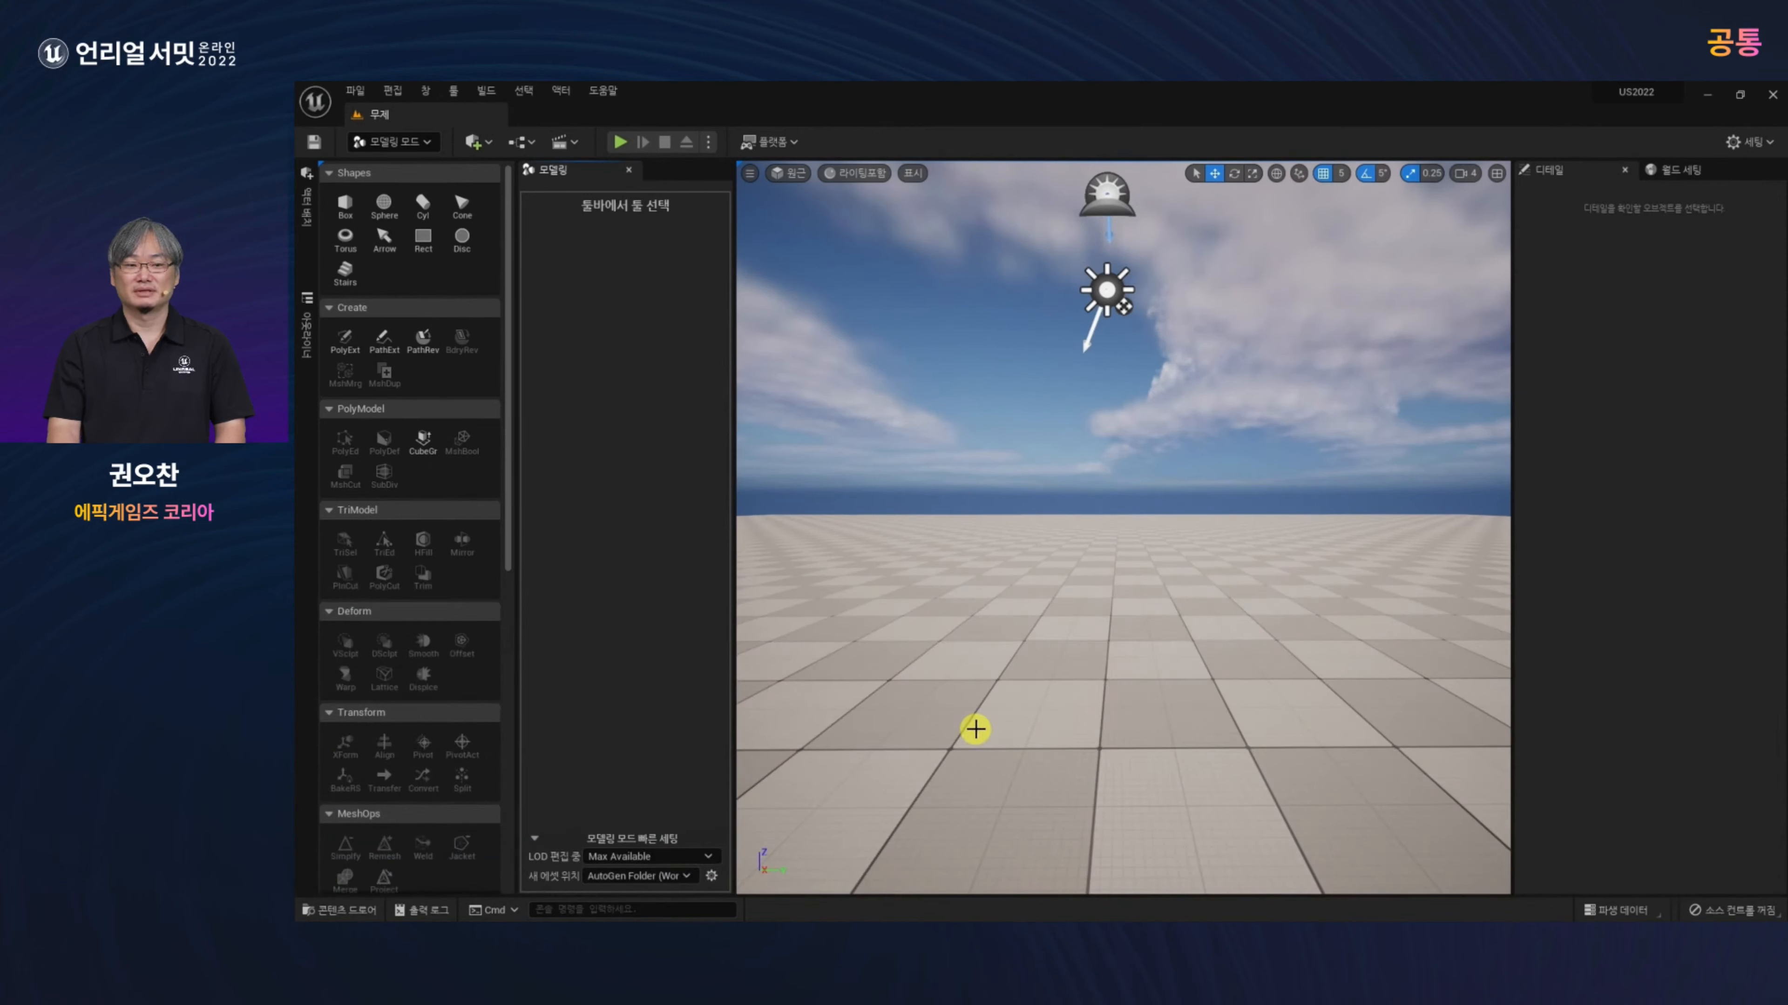
Step: Save the current level as Floor in the US2022_Demo folder
{"action": "left_click", "coordinate": [354, 90]}
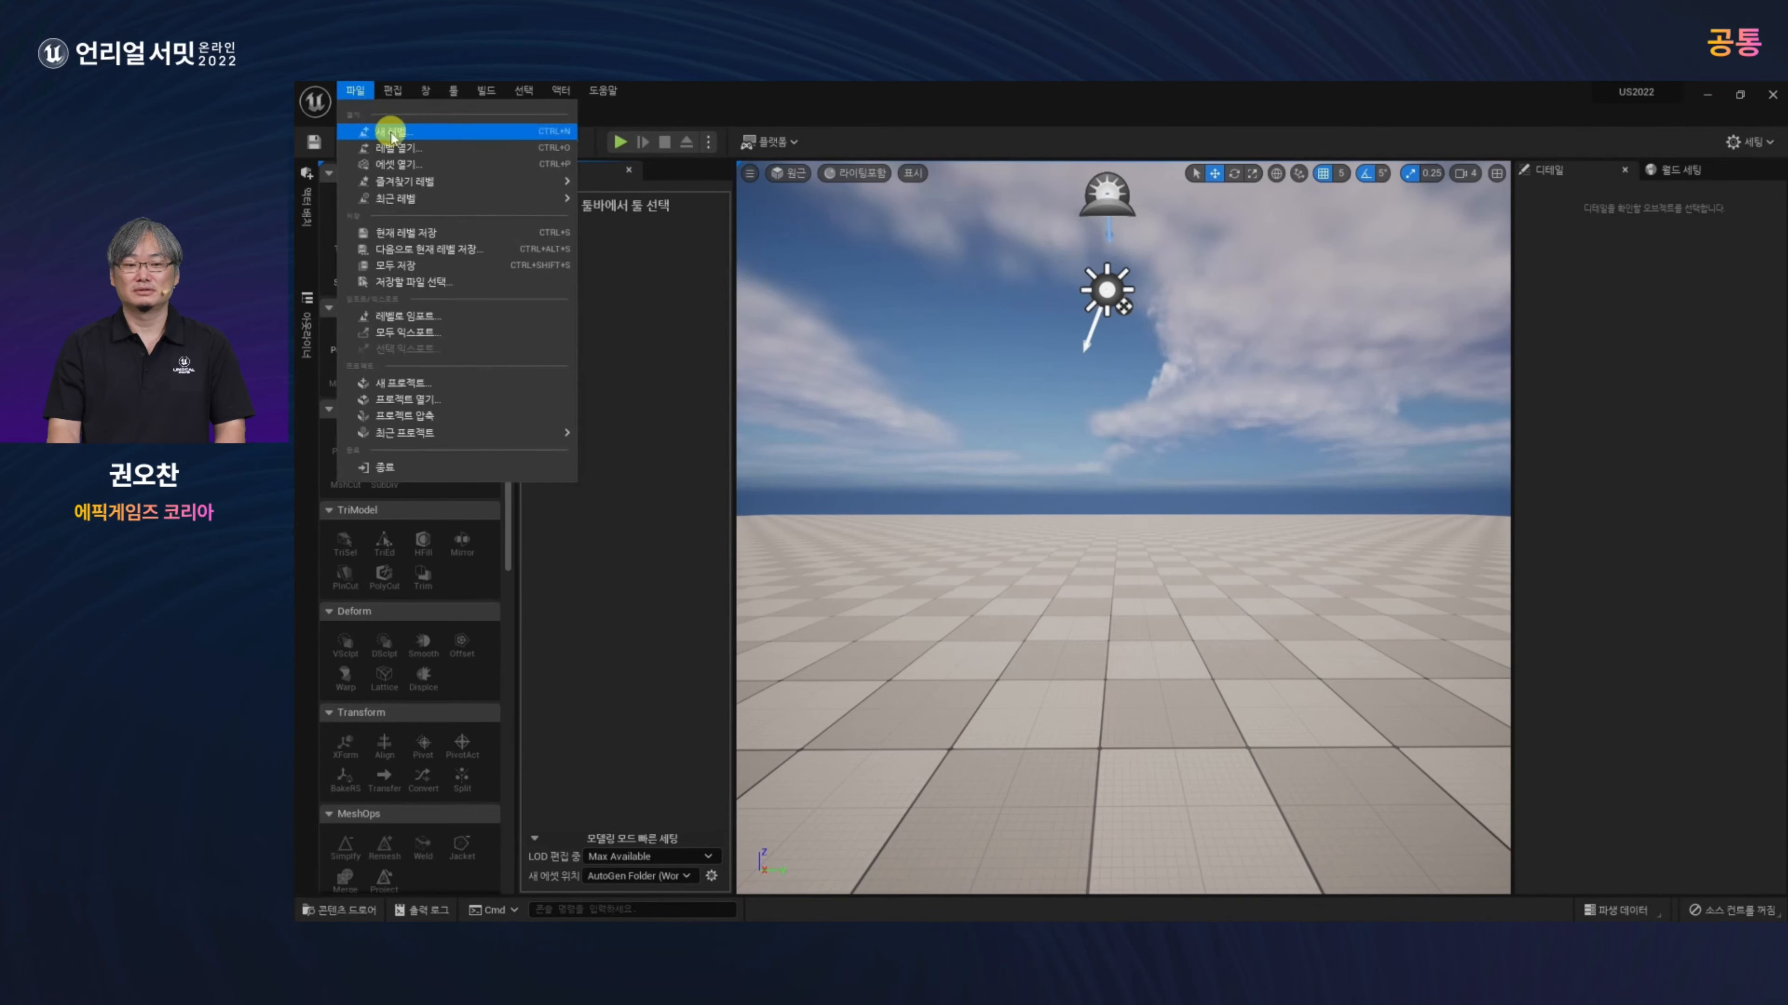
{"action": "left_click", "coordinate": [415, 234]}
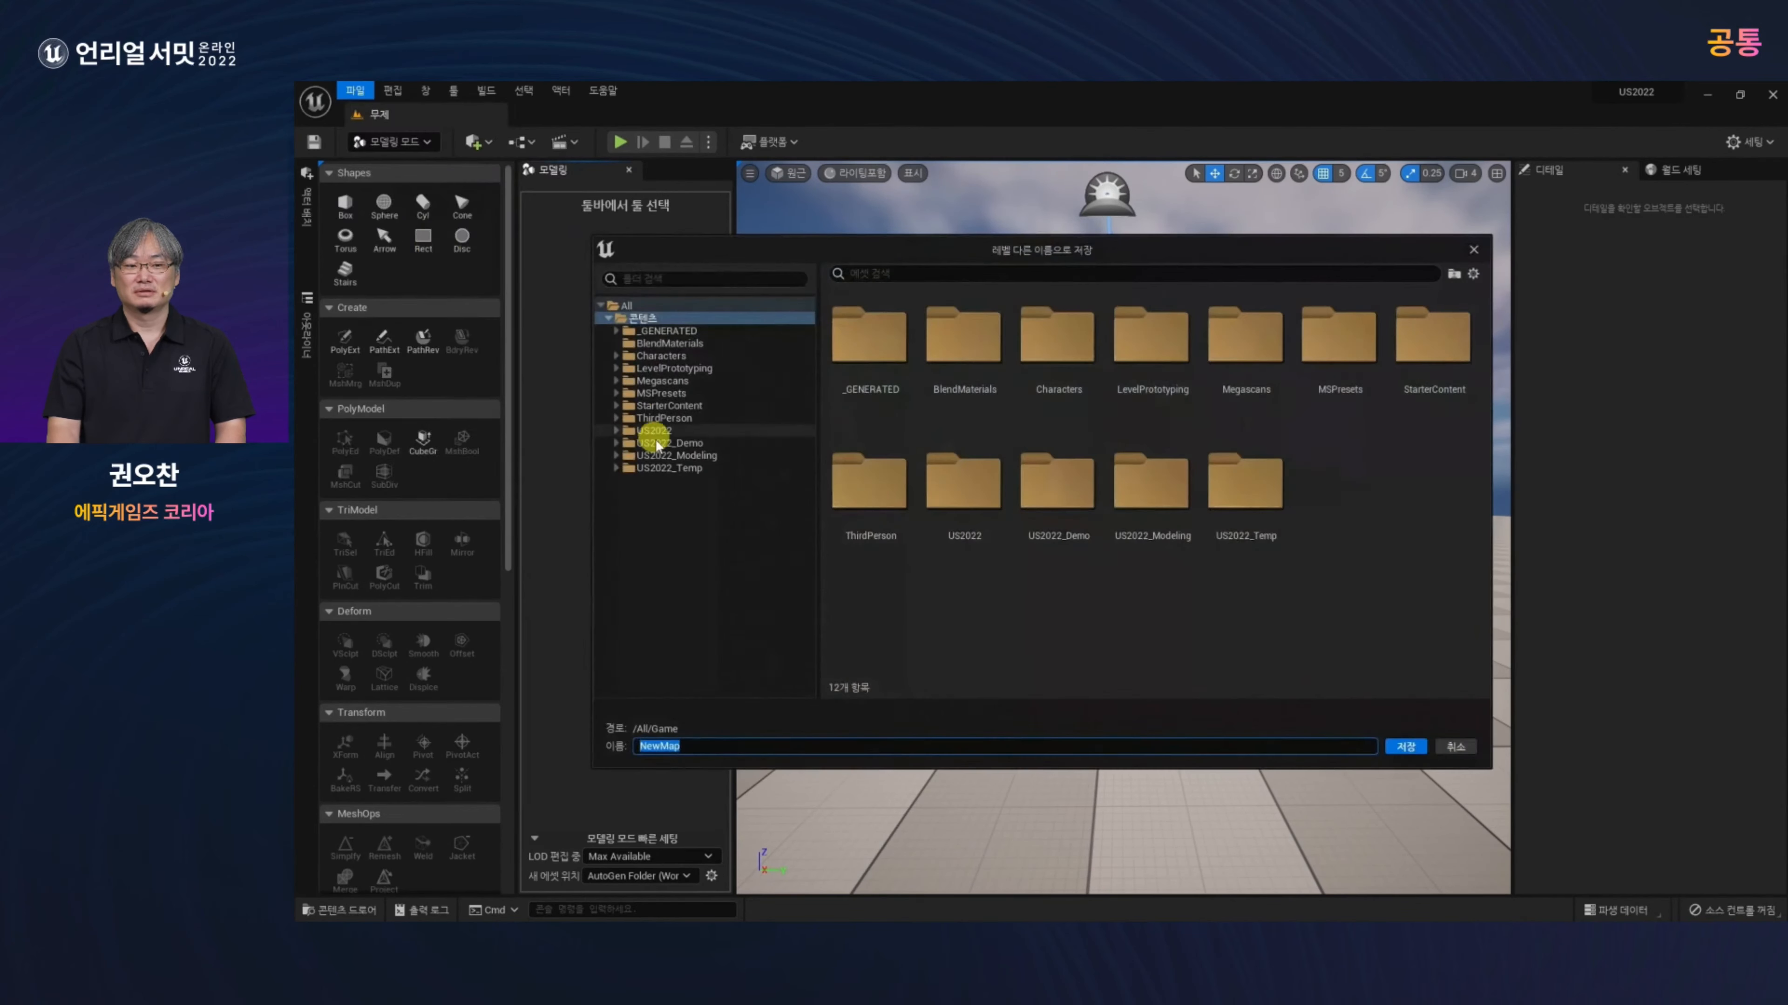
{"action": "left_click", "coordinate": [668, 443]}
{"action": "left_click", "coordinate": [839, 746]}
{"action": "type", "text": "Floor"}
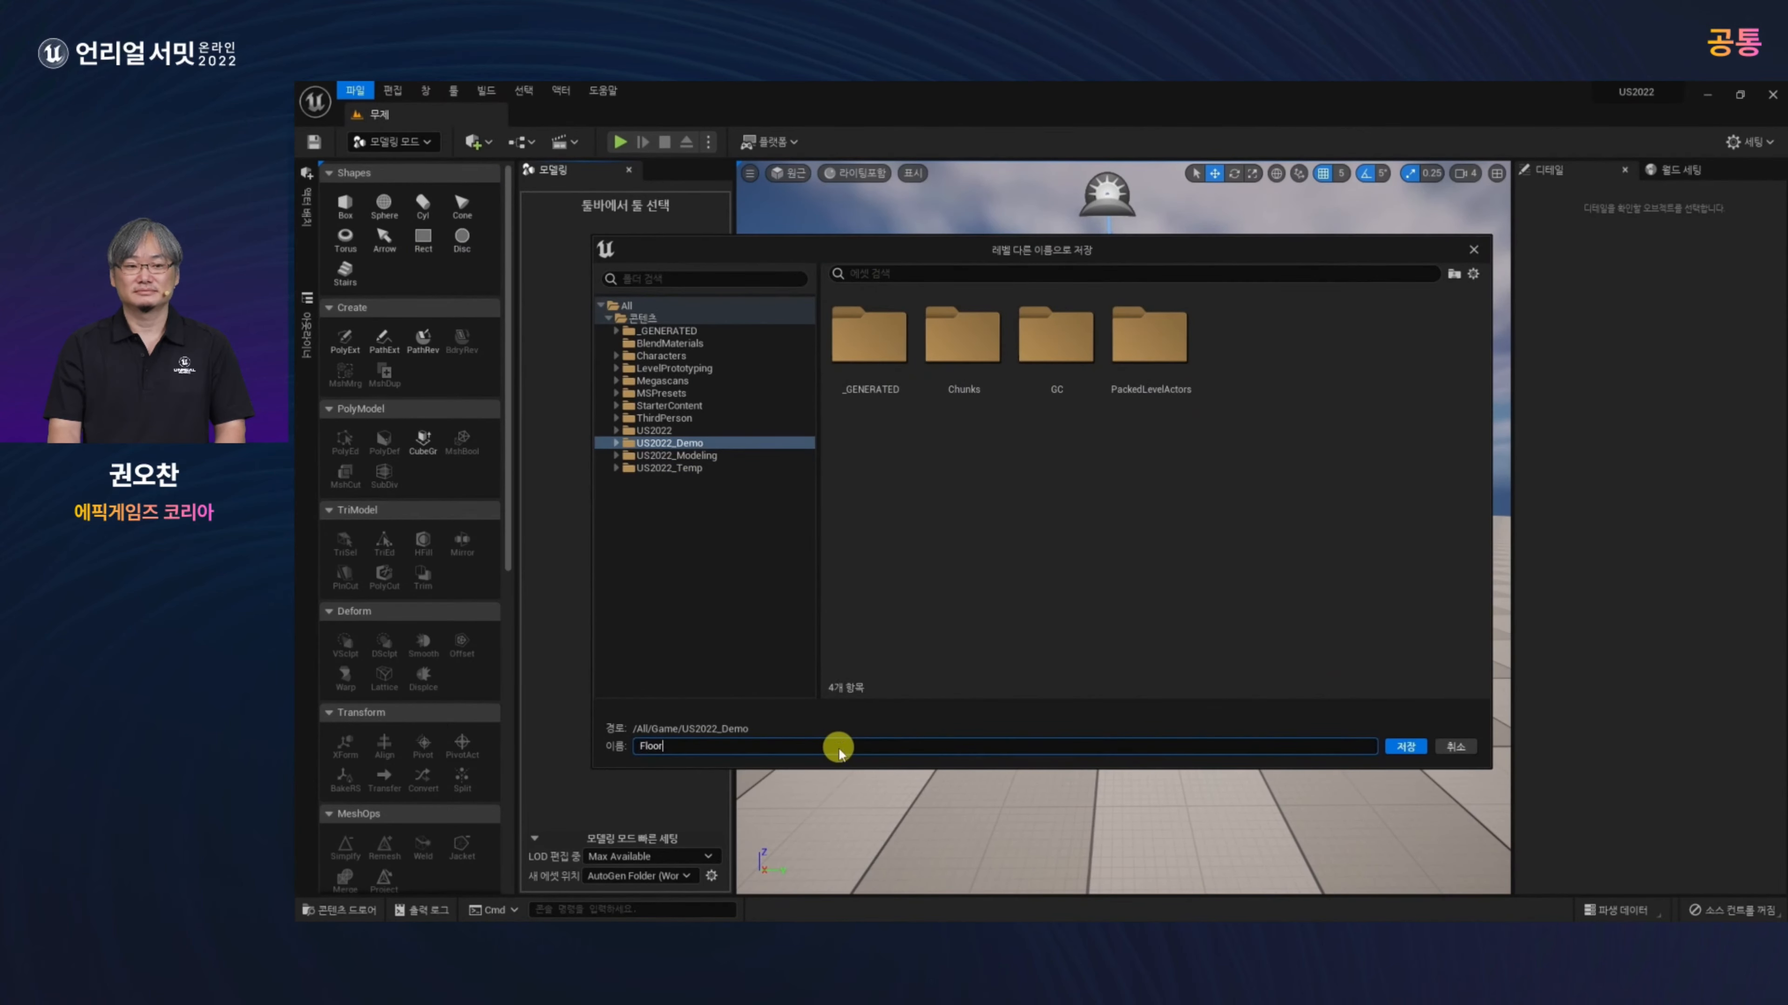
{"action": "key", "text": "Return"}
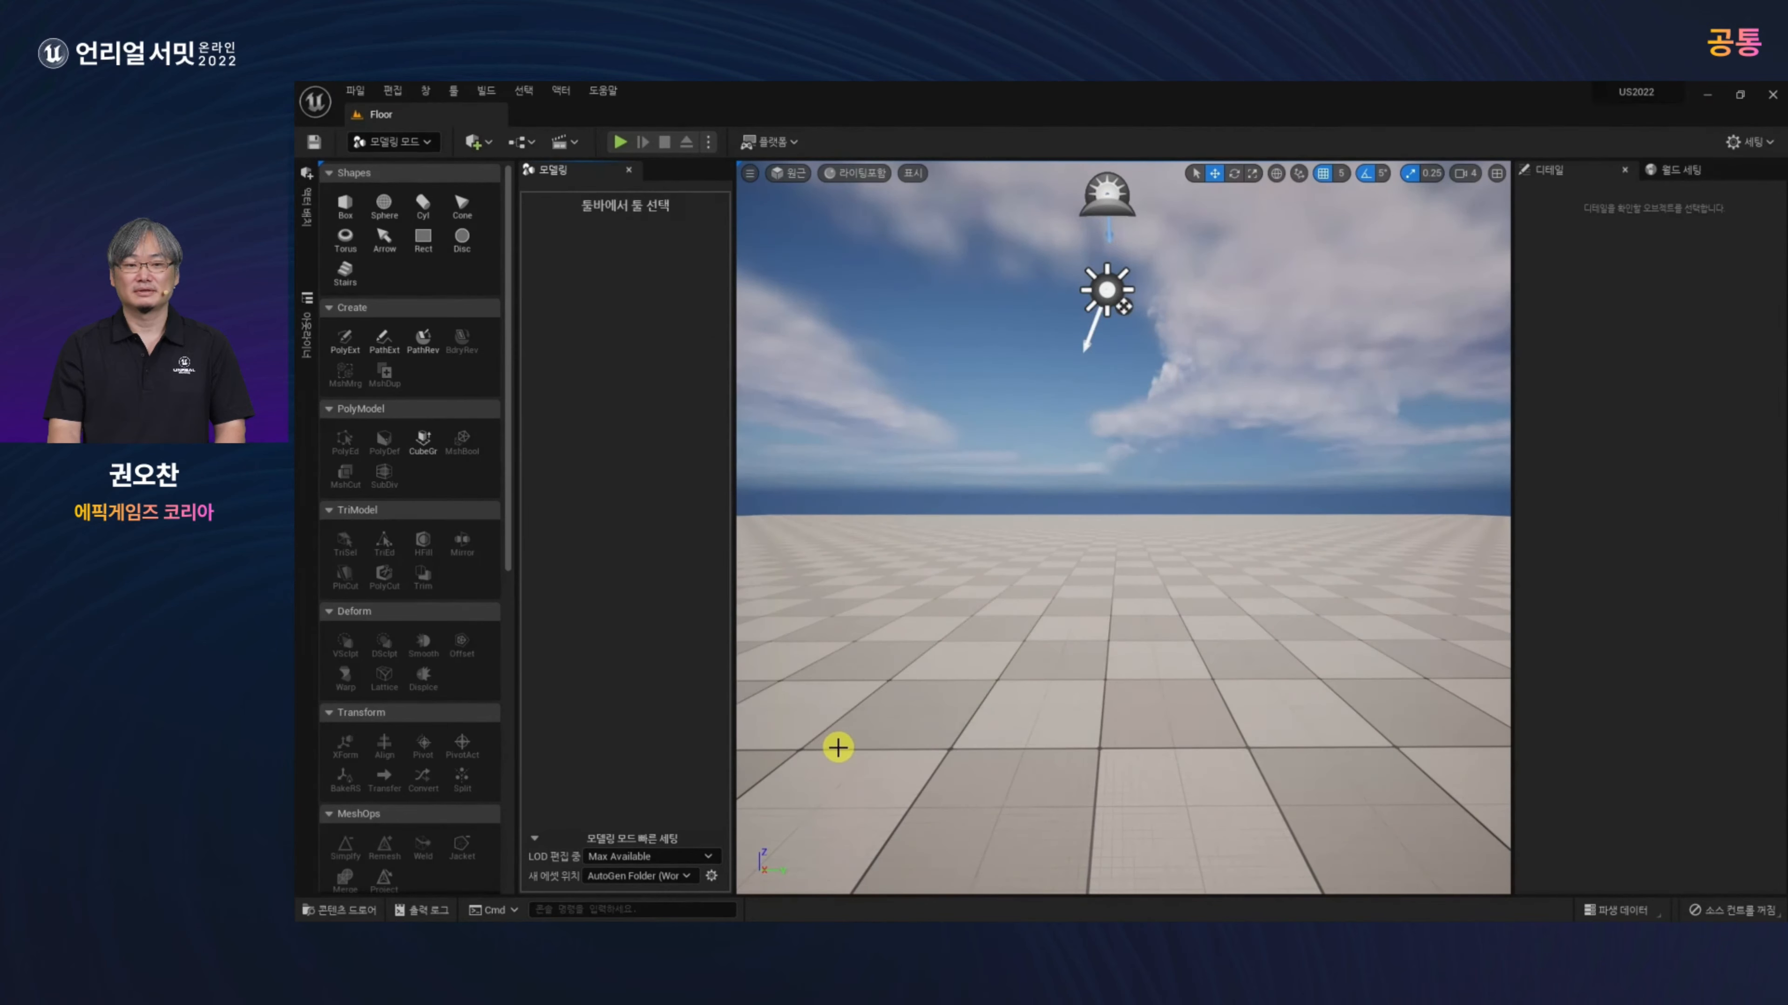
Step: Create a static mesh box with width 400, depth 400 and height 30, placed on the ground at the world origin
{"action": "left_click", "coordinate": [345, 206]}
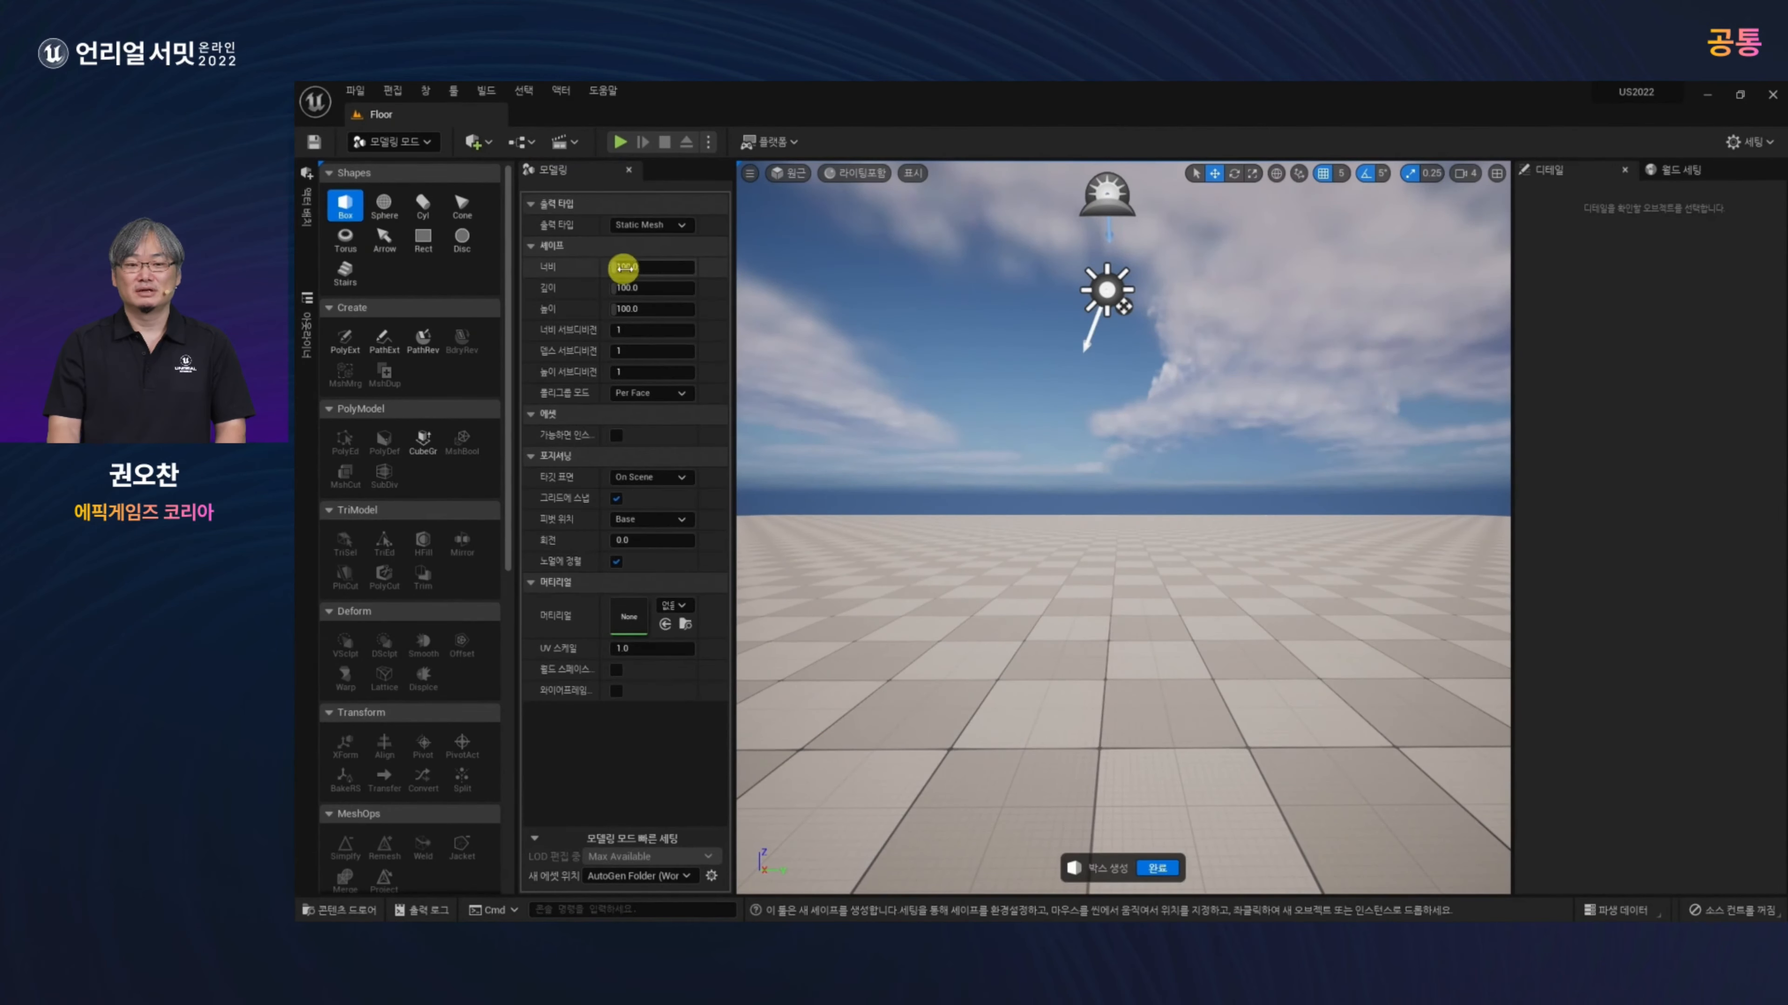
{"action": "left_click", "coordinate": [646, 269]}
{"action": "type", "text": "400"}
{"action": "key", "text": "Tab"}
{"action": "type", "text": "400"}
{"action": "key", "text": "Tab"}
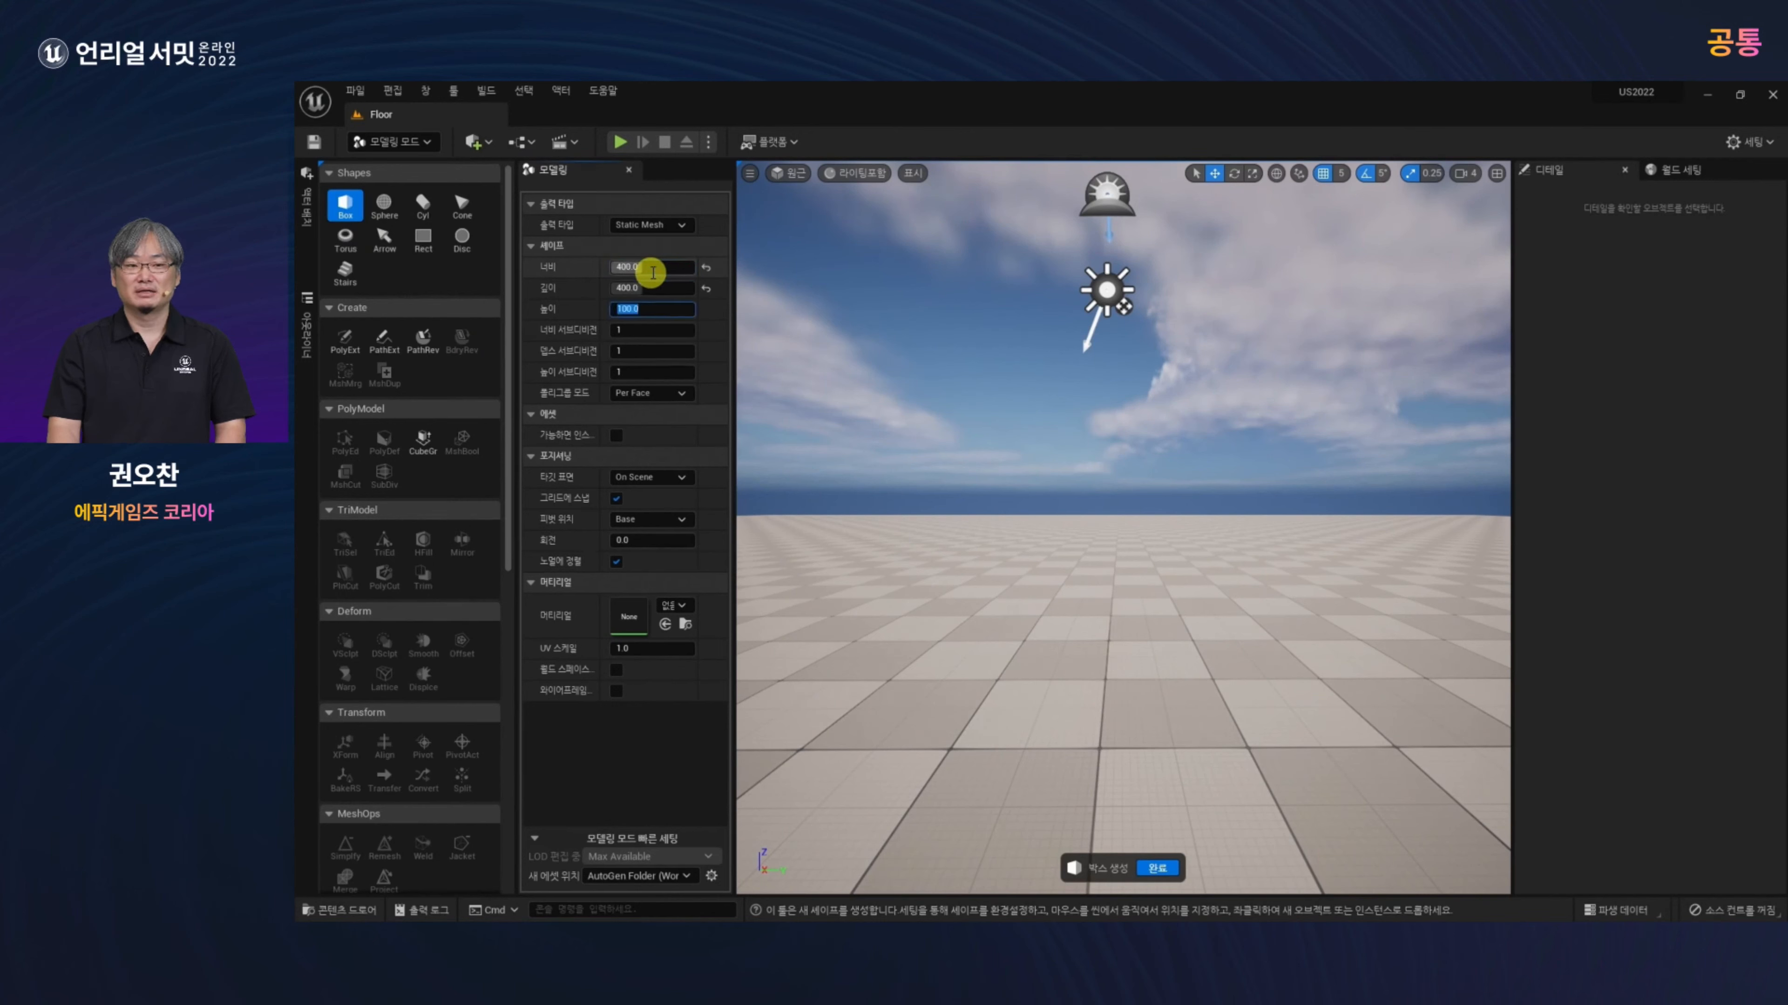
{"action": "type", "text": "30"}
{"action": "key", "text": "Return"}
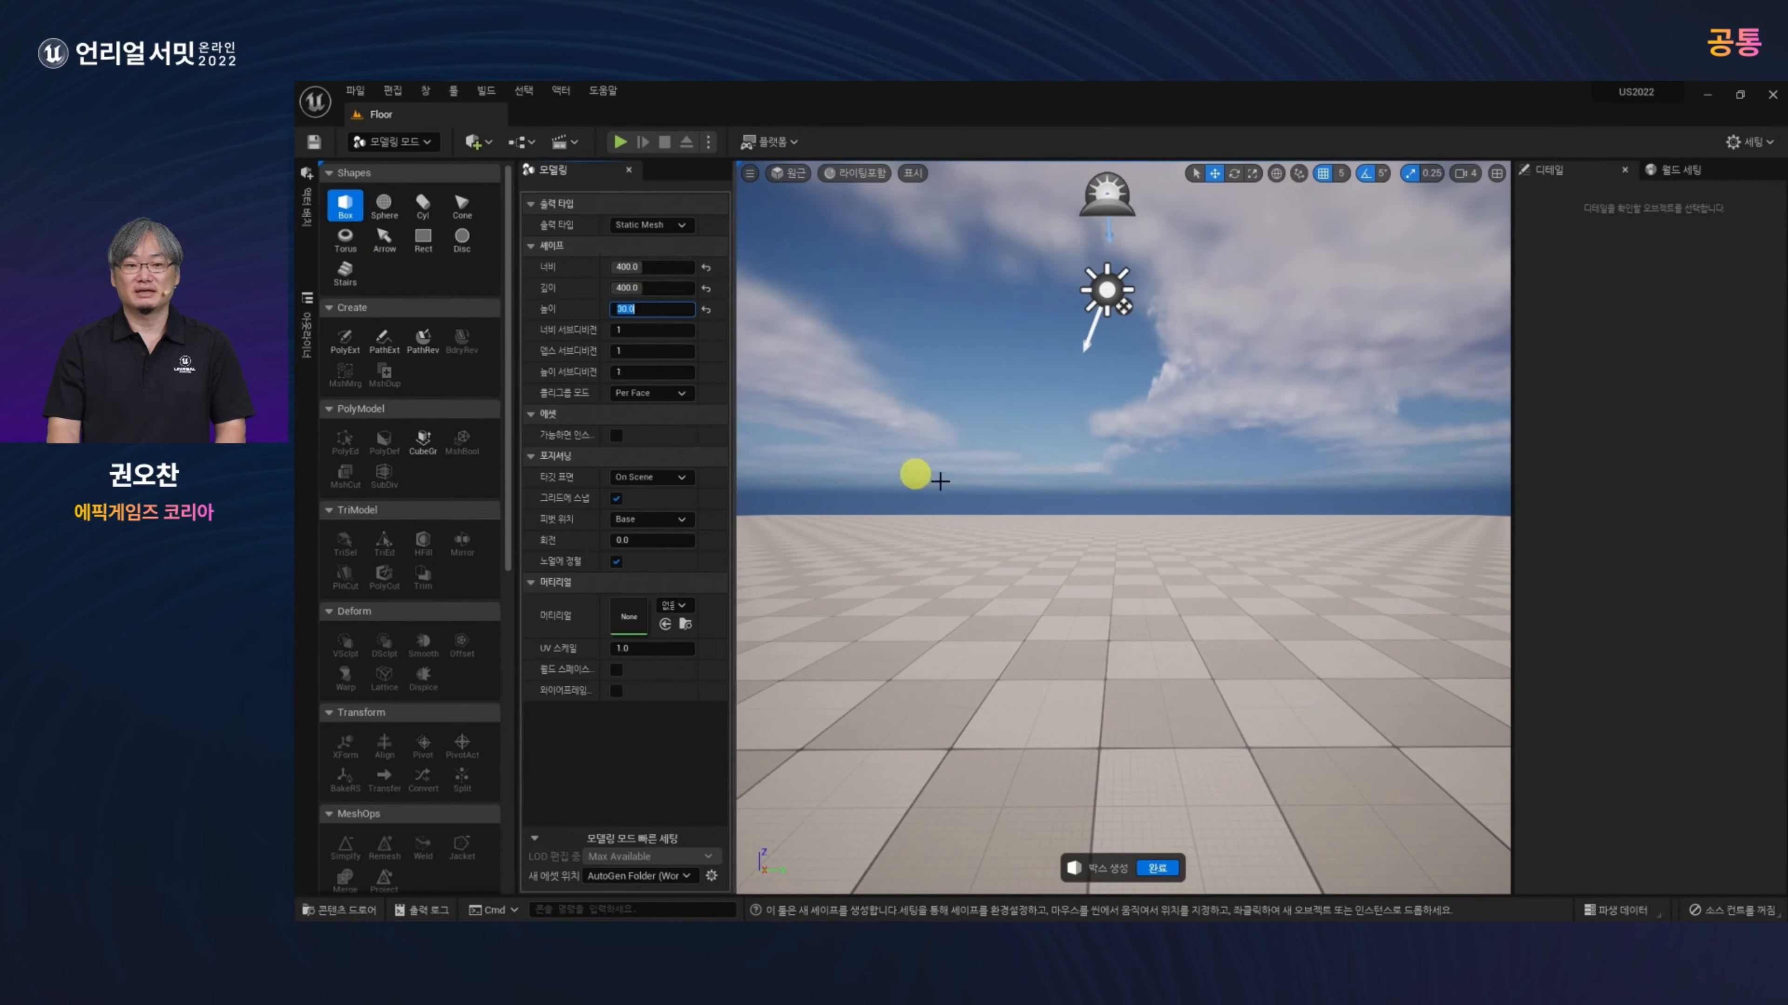
{"action": "left_click", "coordinate": [1110, 638]}
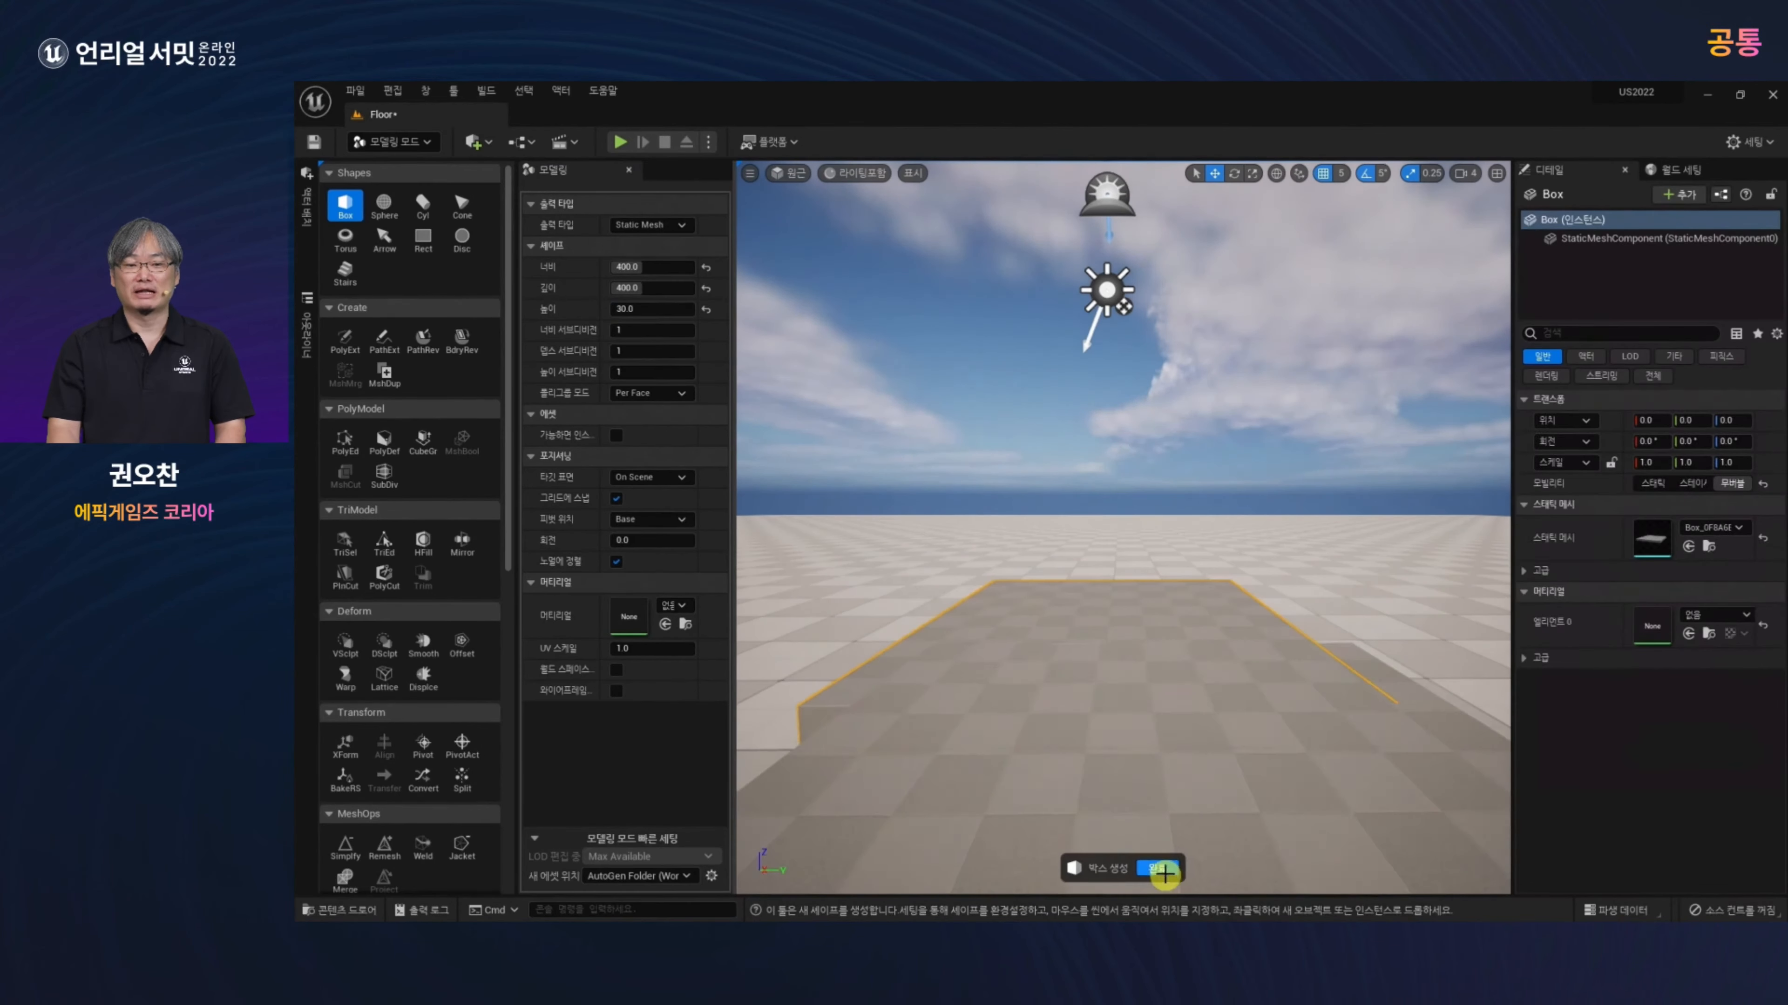
{"action": "left_click", "coordinate": [1163, 869]}
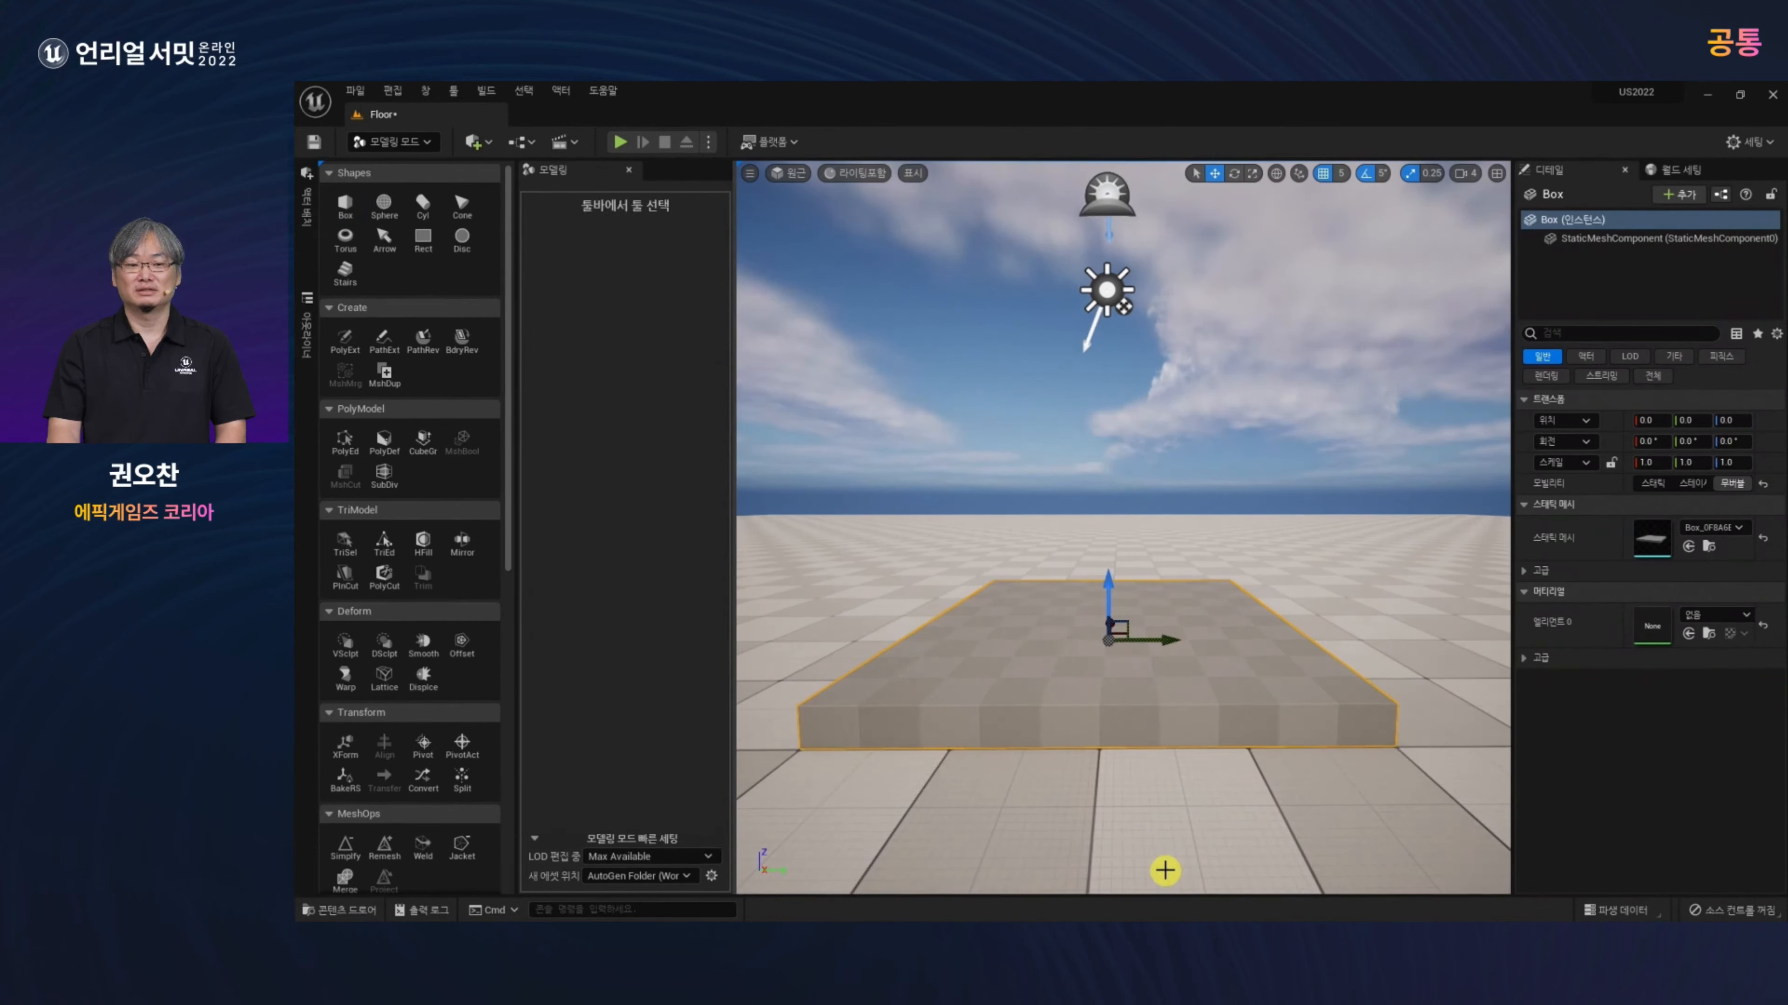
Step: Browse the Concrete category of surfaces in Quixel Bridge, then return to the Floor level
{"action": "left_click", "coordinate": [471, 142]}
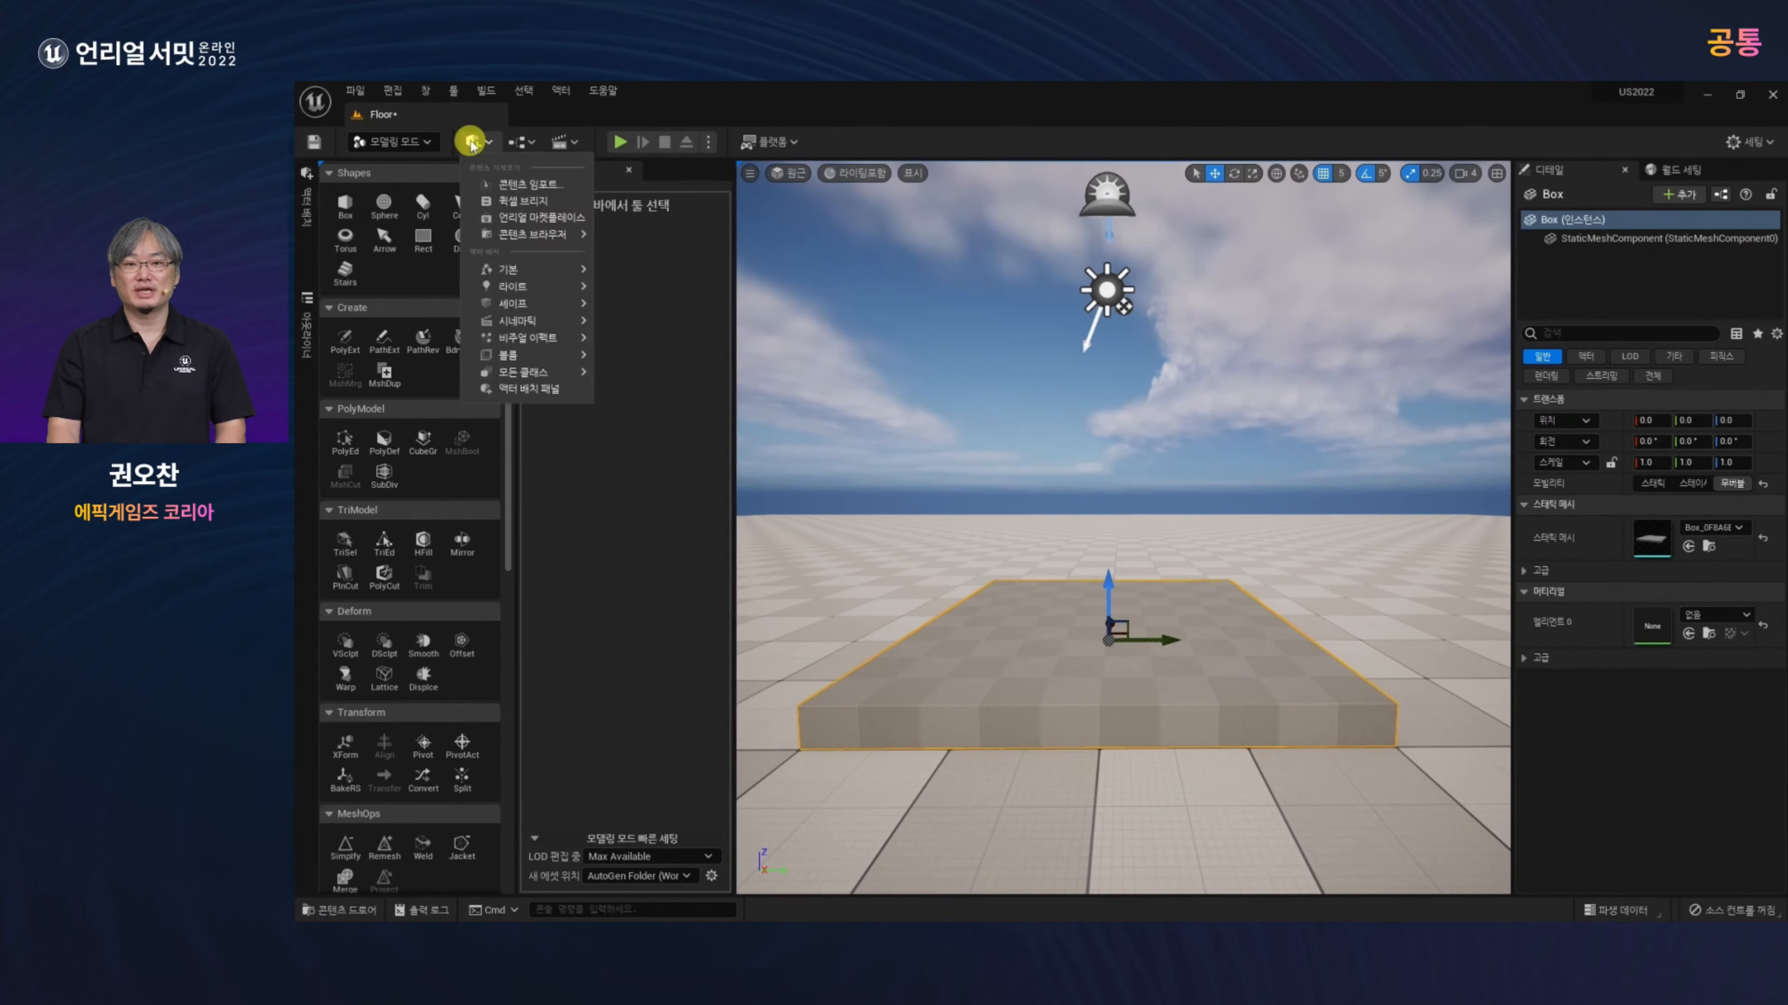
{"action": "left_click", "coordinate": [512, 201]}
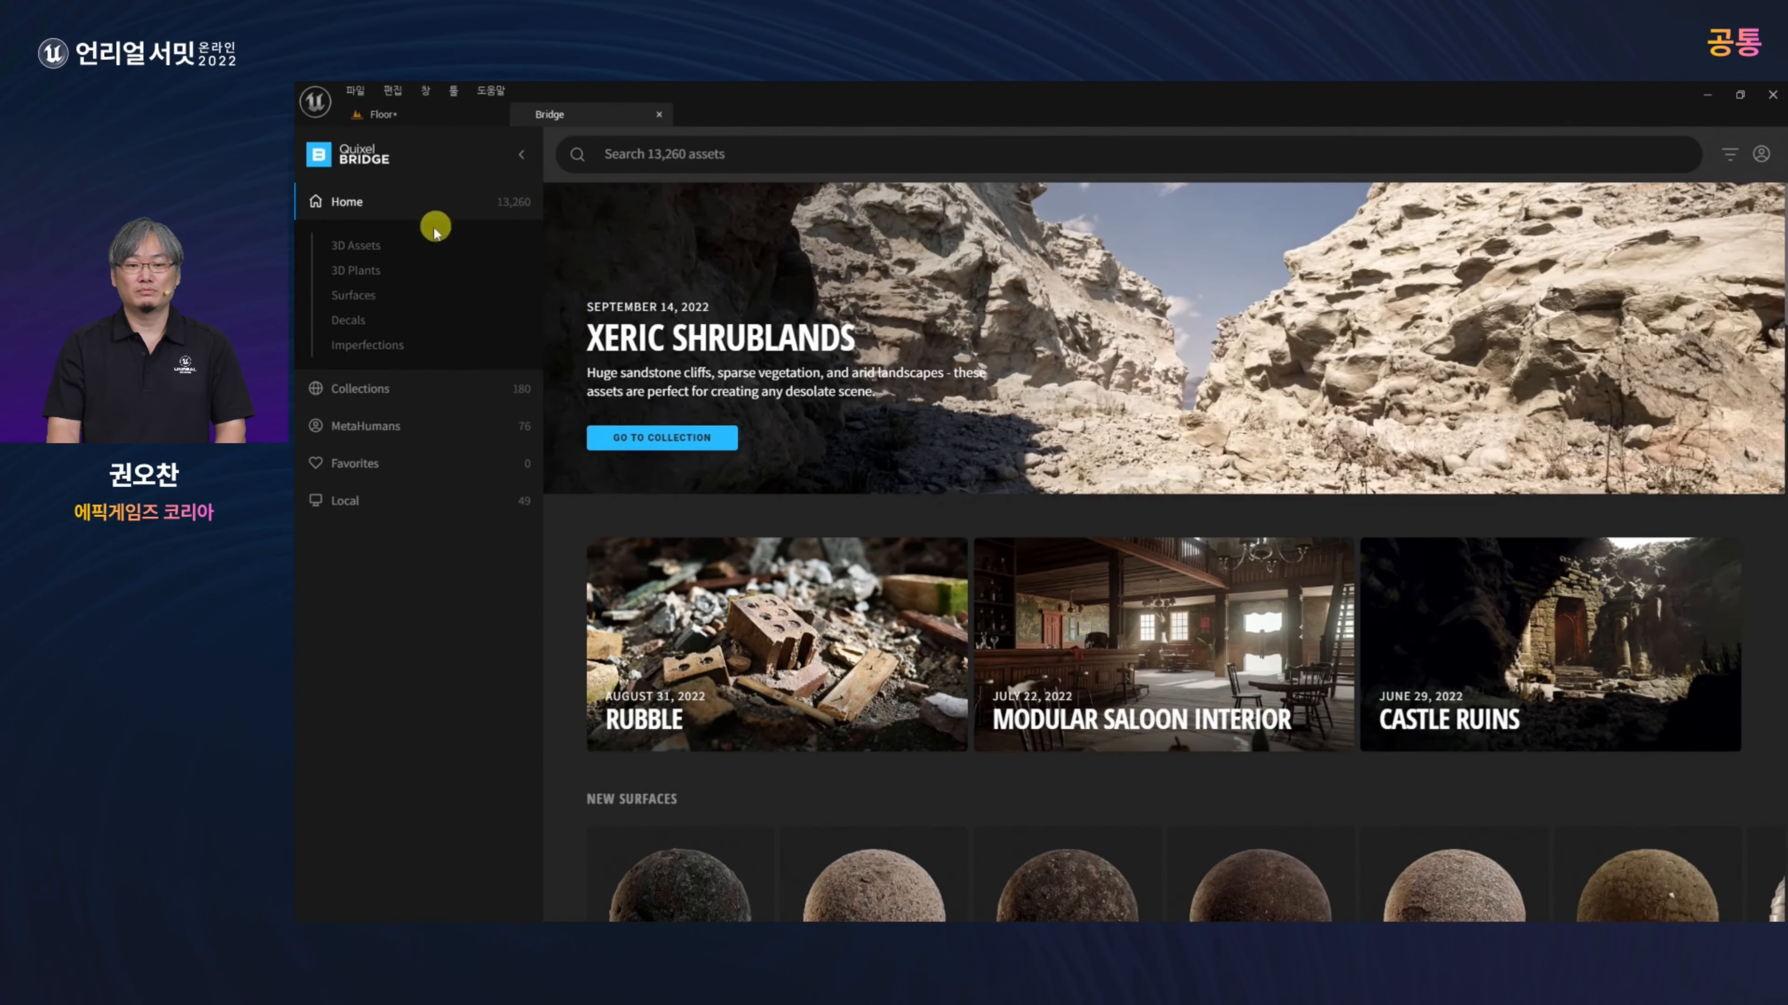
{"action": "left_click", "coordinate": [354, 296]}
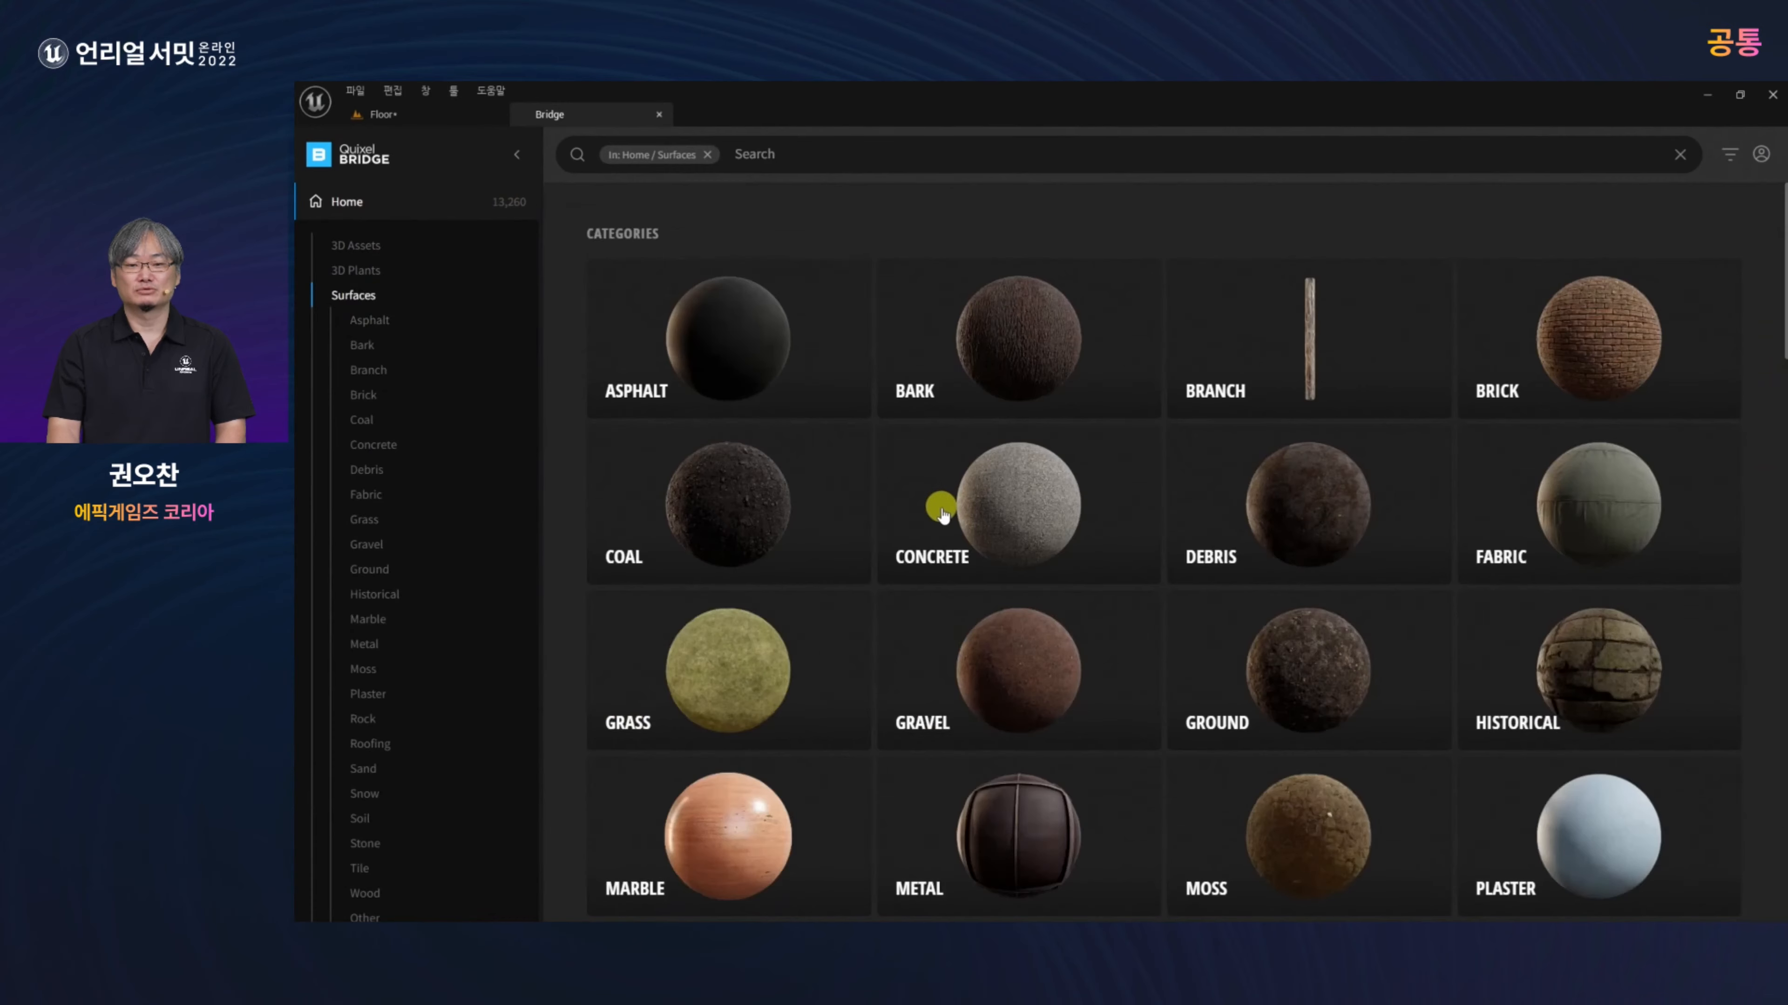
{"action": "left_click", "coordinate": [943, 514]}
{"action": "scroll", "coordinate": [1022, 598], "scroll_direction": "down", "scroll_amount": 5}
{"action": "scroll", "coordinate": [1033, 614], "scroll_direction": "down", "scroll_amount": 10}
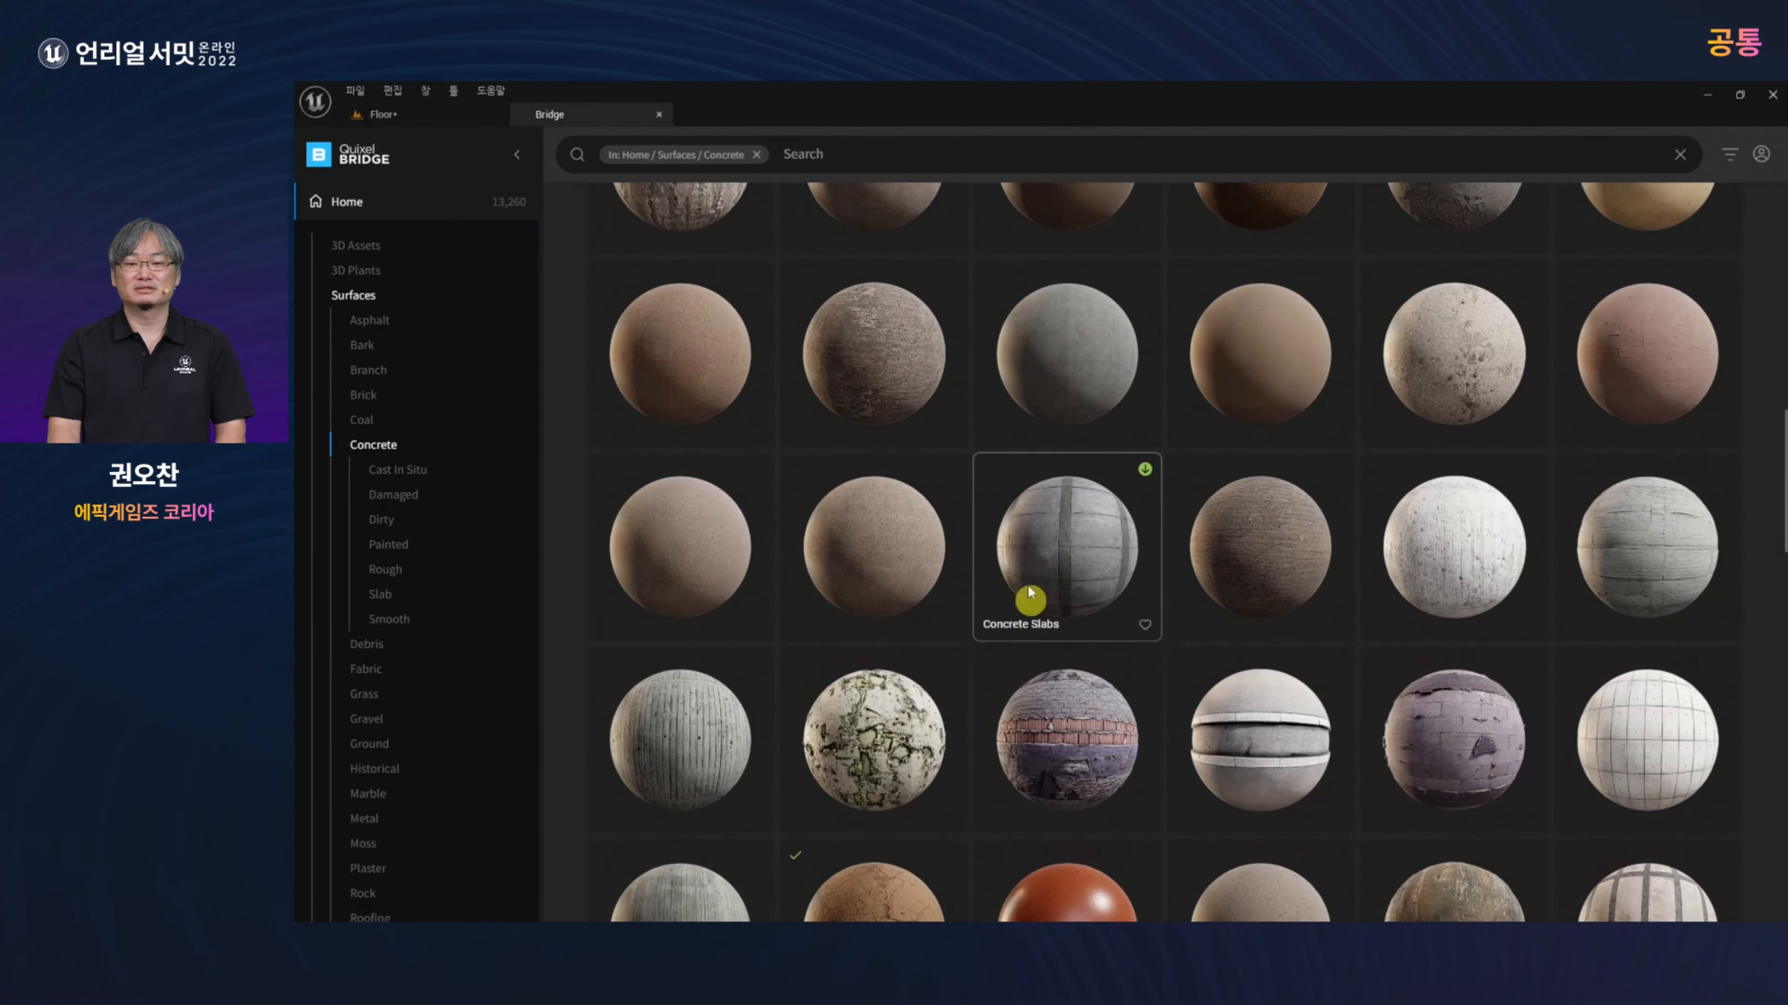
{"action": "left_click", "coordinate": [659, 114]}
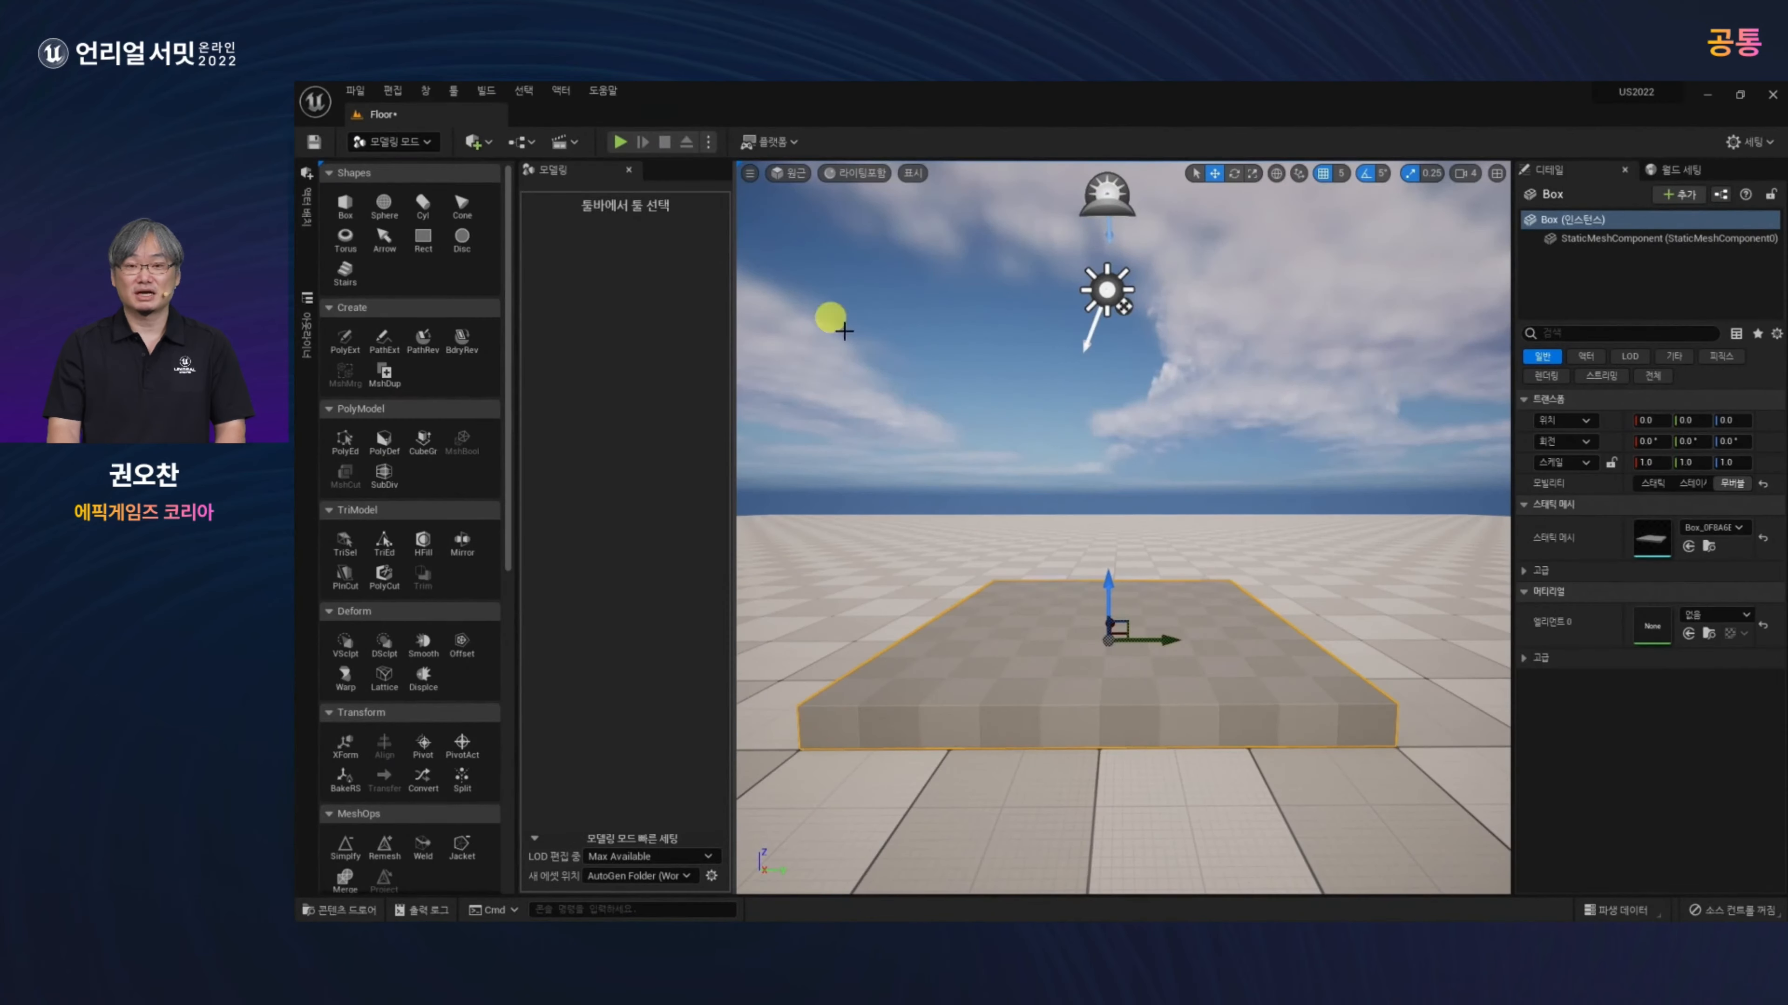
Step: Find the MI_Broken_Concrete_Floor material instance in Megascans/Surfaces and assign it to the box's material slot
{"action": "key", "text": "ctrl+space"}
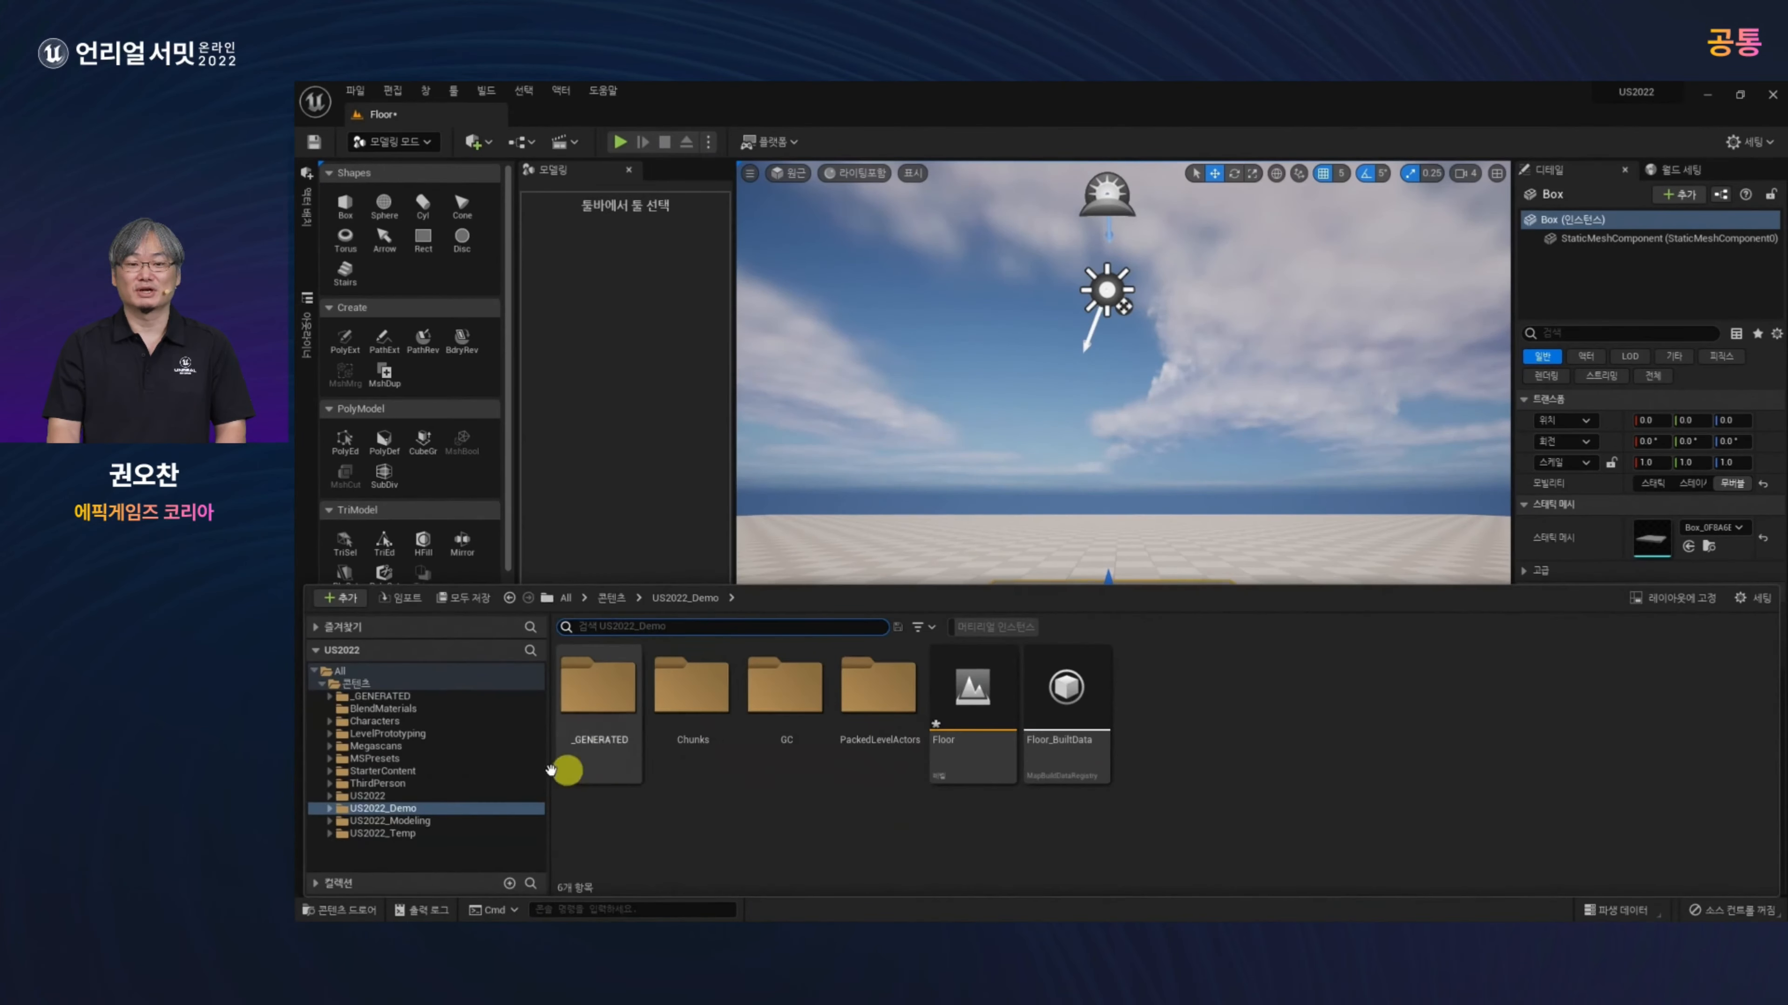
{"action": "left_click", "coordinate": [331, 746]}
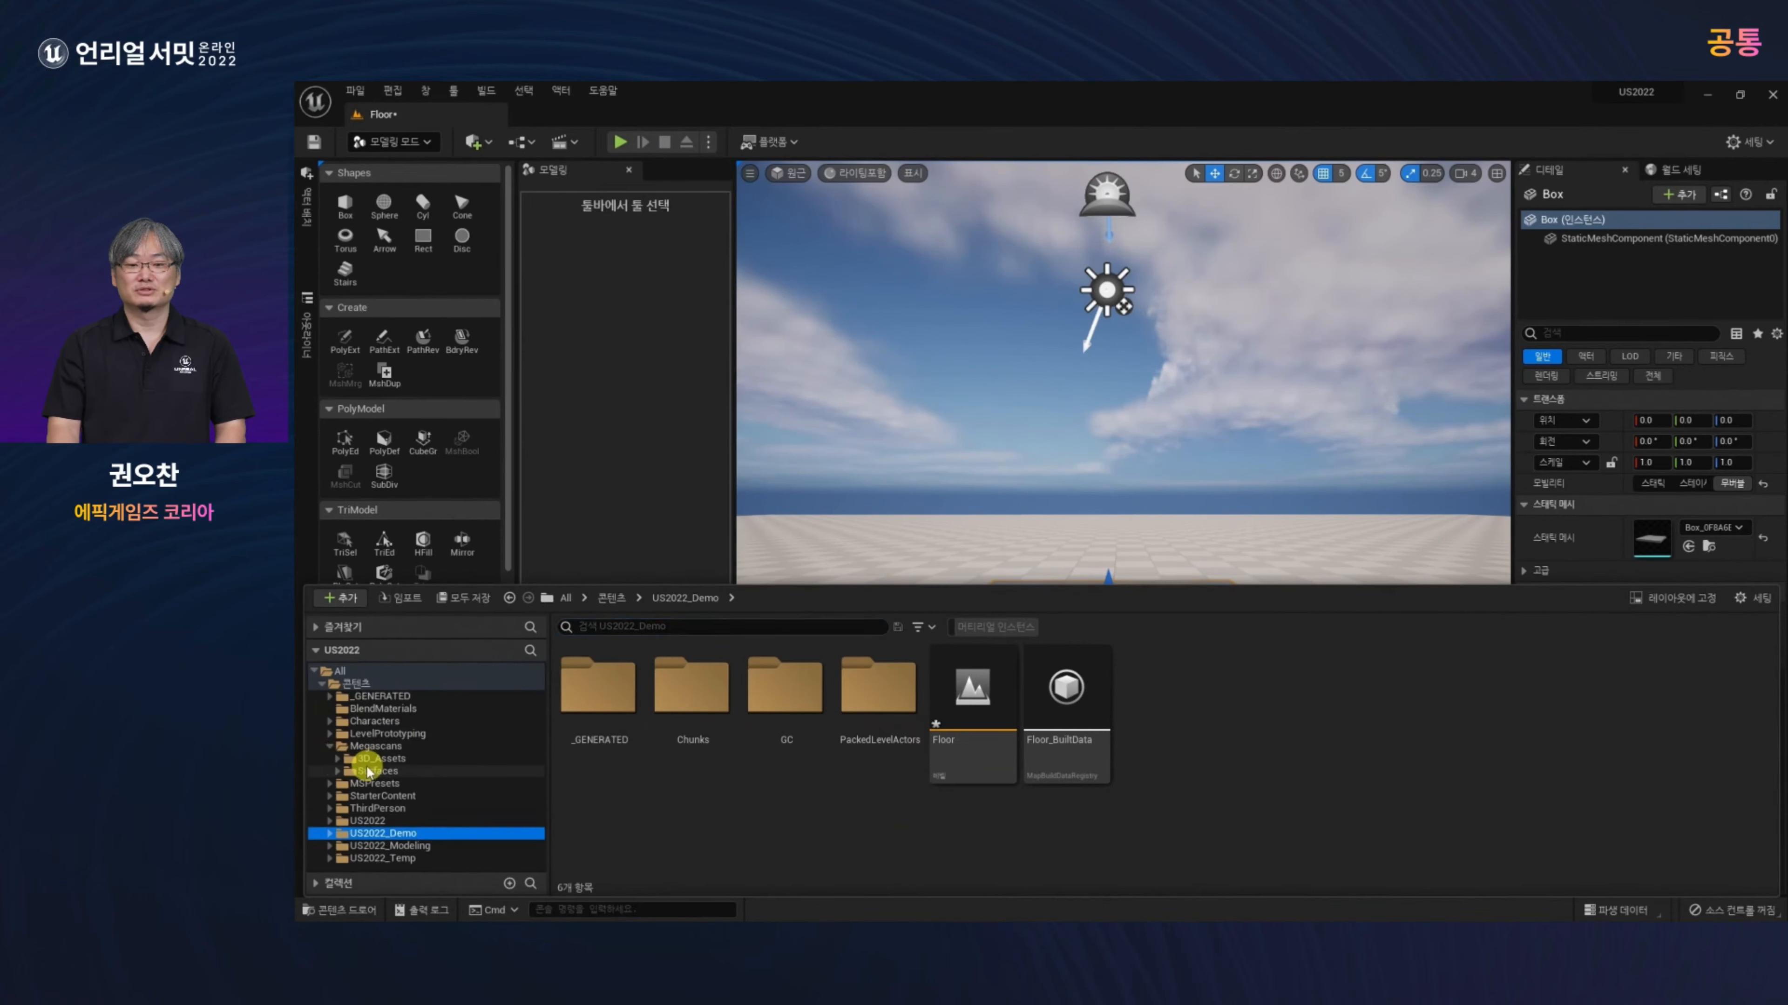
{"action": "left_click", "coordinate": [416, 771]}
{"action": "left_click", "coordinate": [982, 626]}
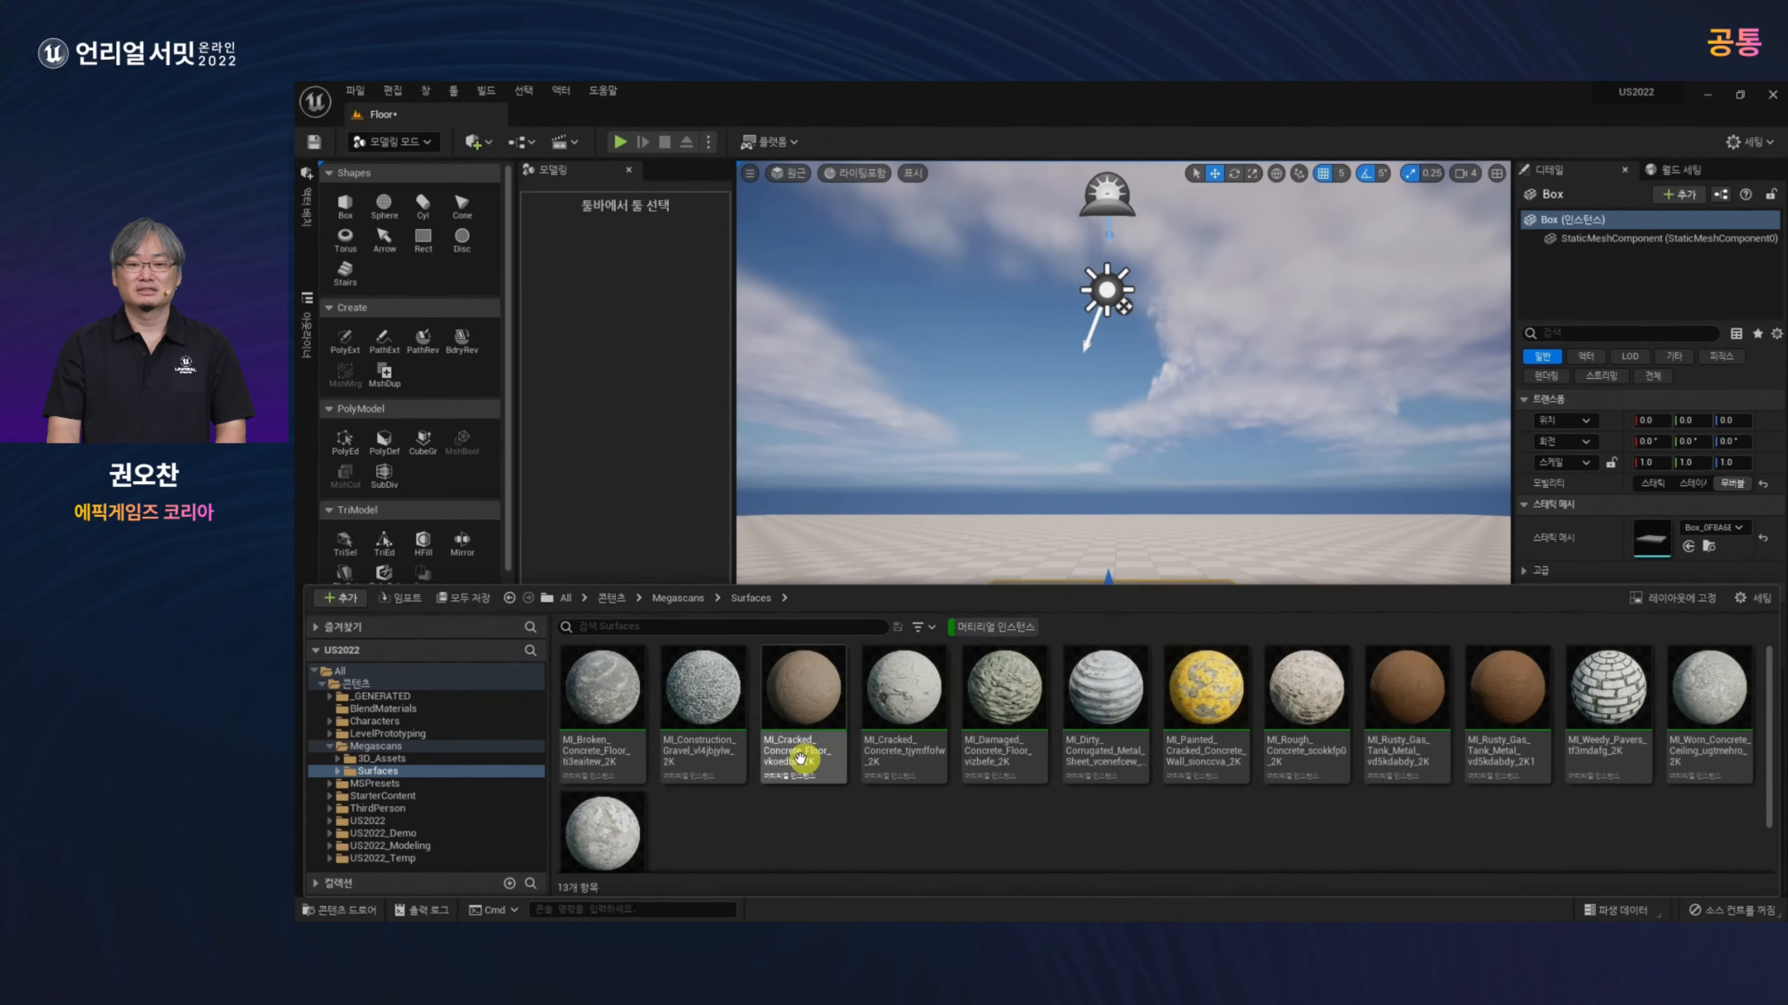
{"action": "left_click", "coordinate": [608, 707]}
{"action": "key", "text": "ctrl+space"}
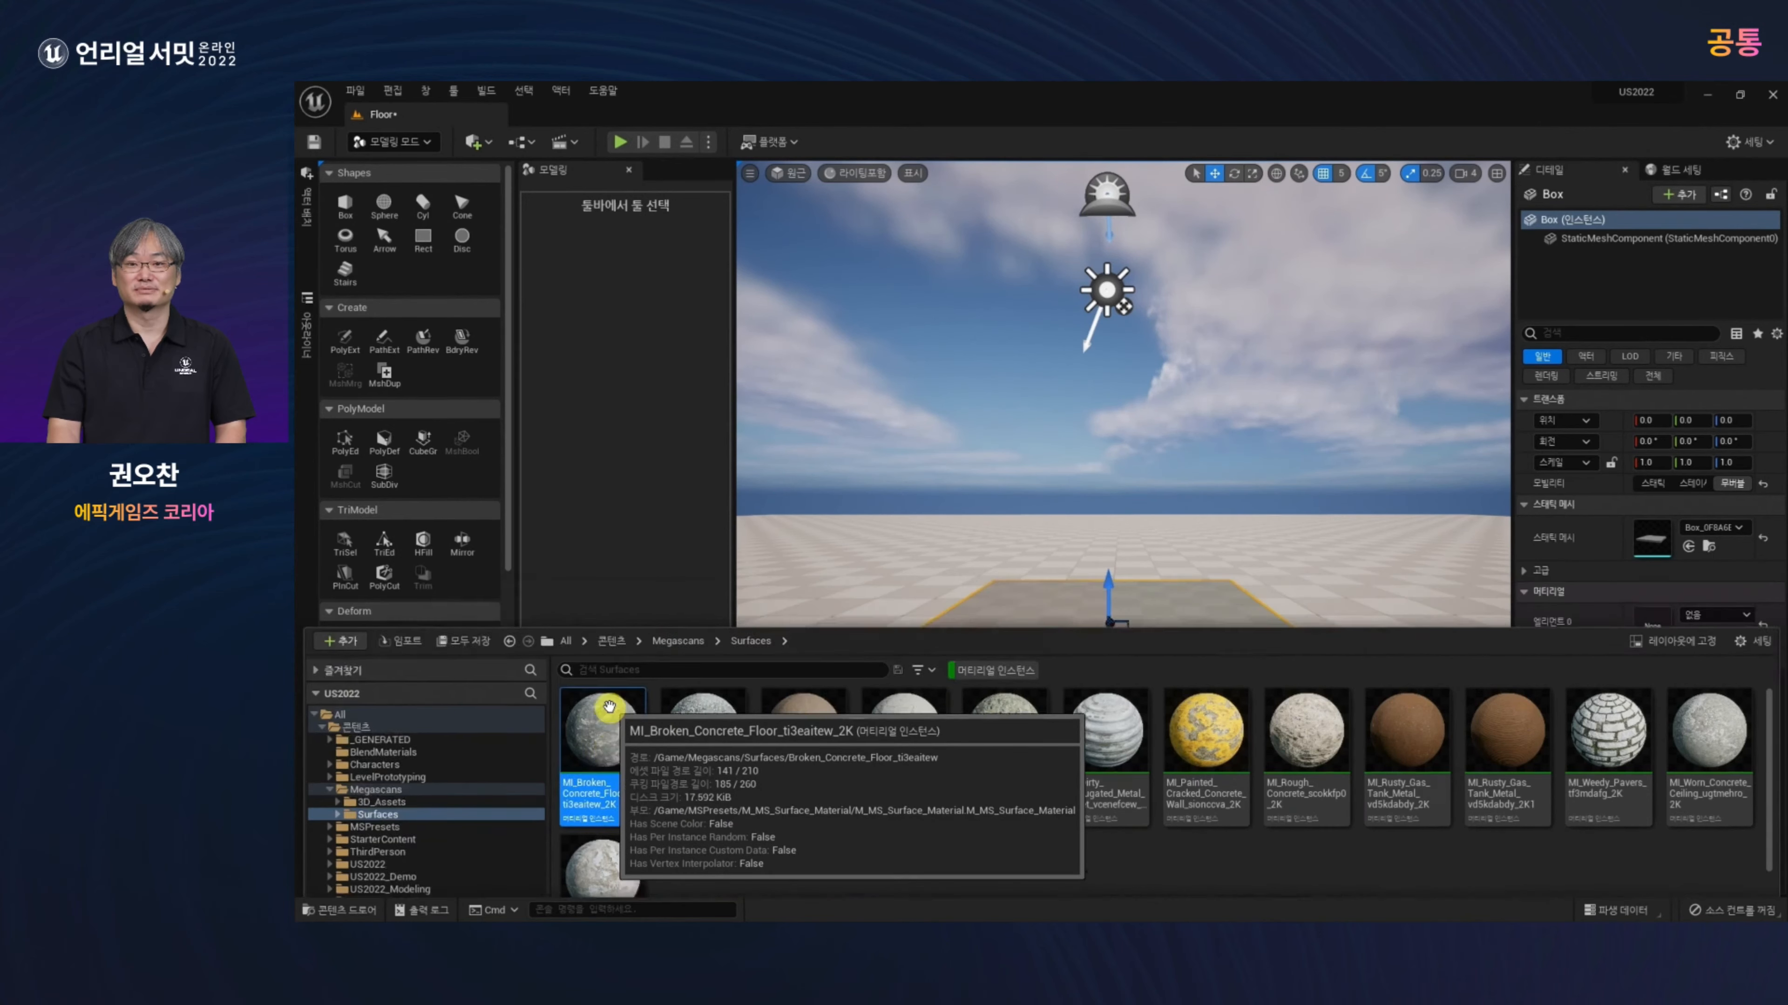
{"action": "left_click", "coordinate": [1688, 635]}
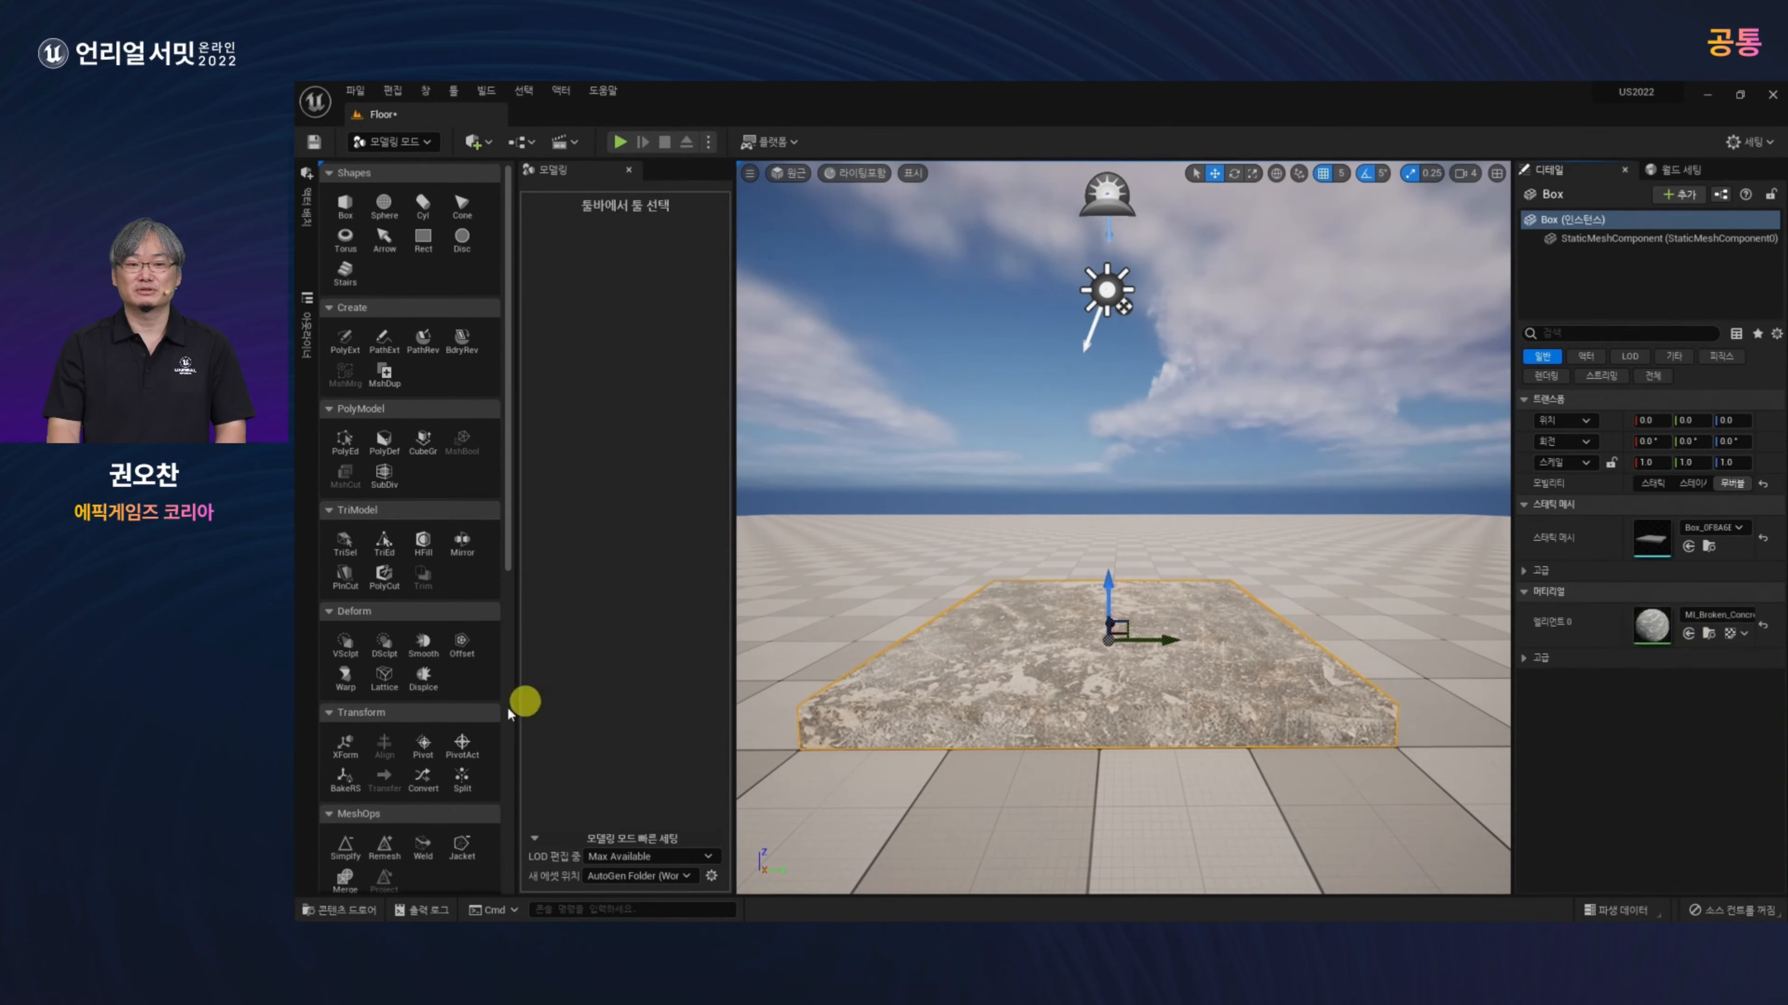
Step: Run the UV Transform tool on the UV island of the box's top face and accept the result
{"action": "scroll", "coordinate": [424, 736], "scroll_direction": "down", "scroll_amount": 1}
{"action": "scroll", "coordinate": [423, 736], "scroll_direction": "down", "scroll_amount": 20}
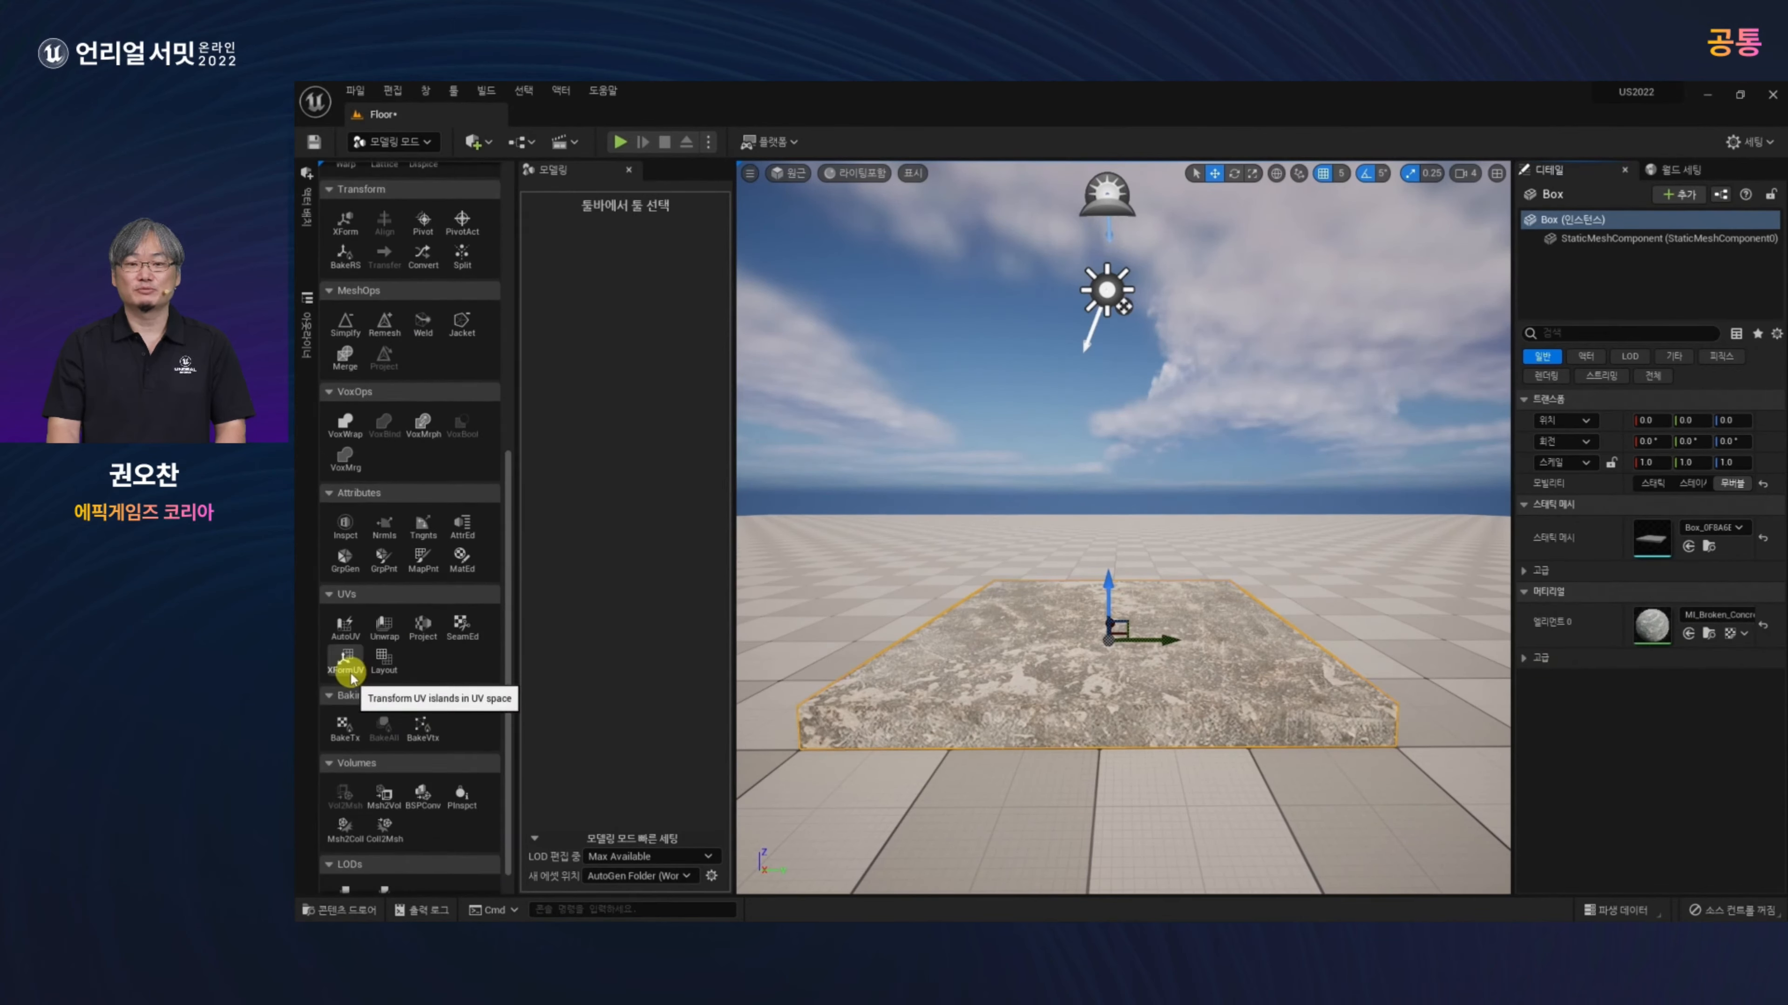
{"action": "left_click", "coordinate": [350, 669]}
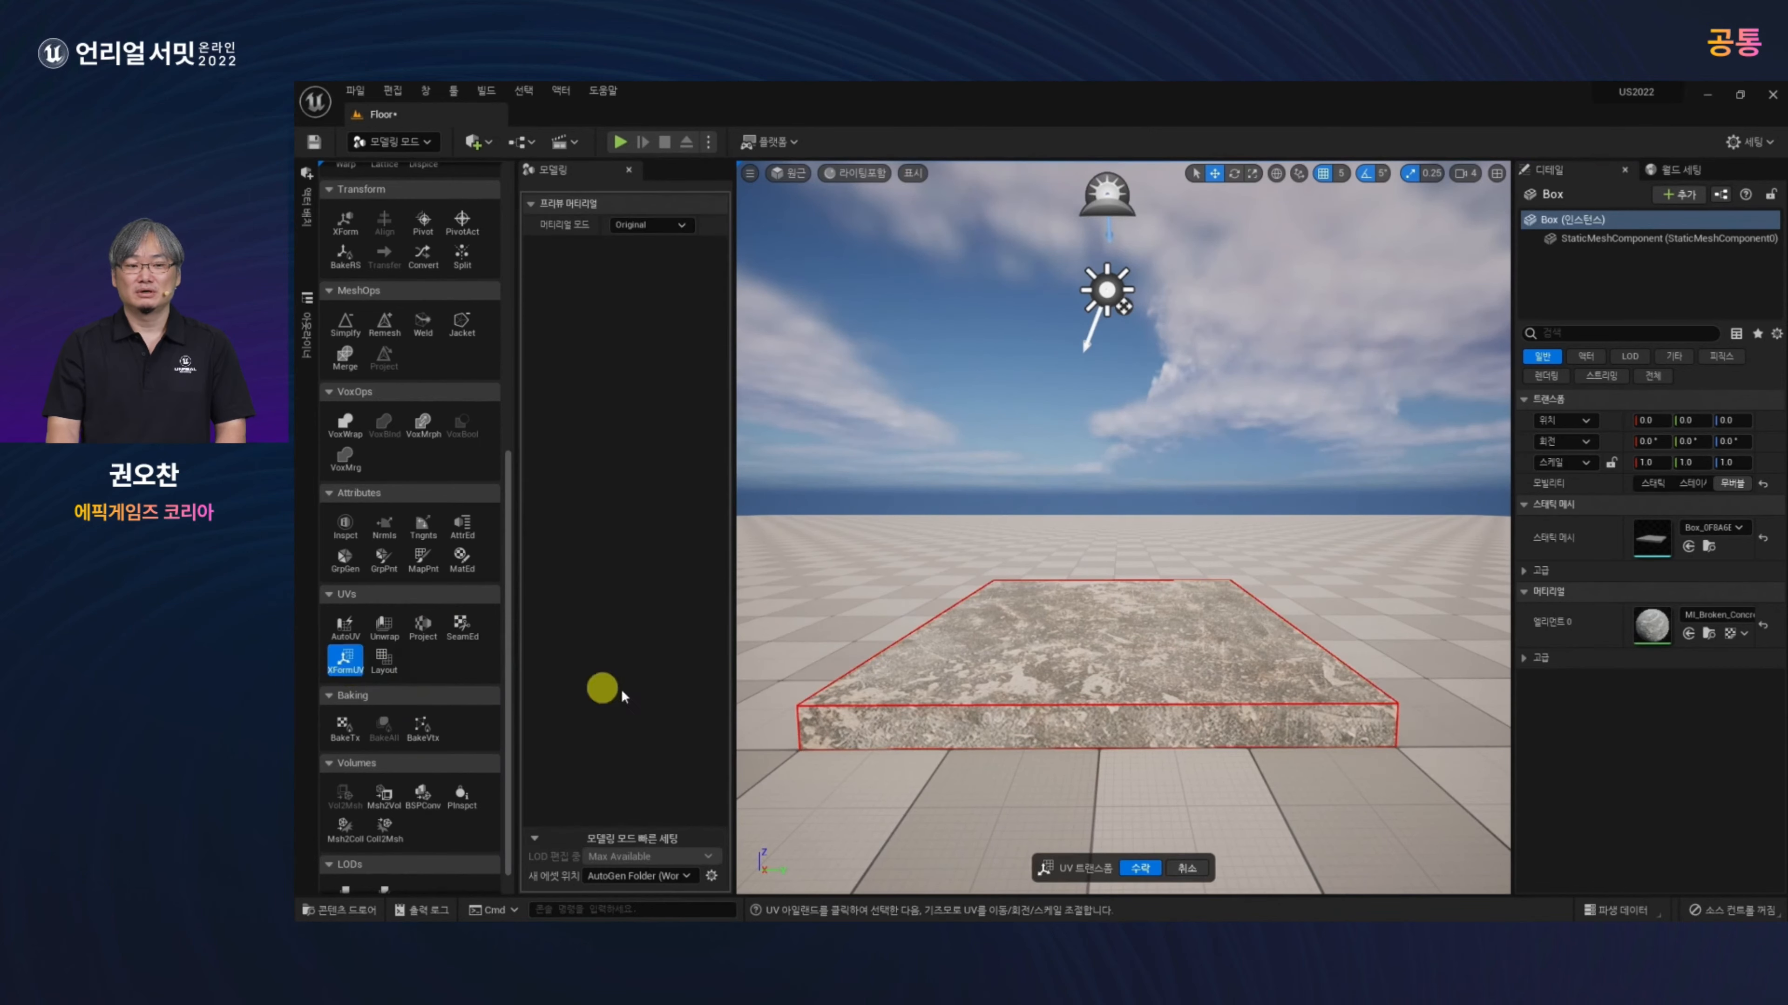
{"action": "left_click", "coordinate": [1064, 652]}
{"action": "left_click_drag", "start_coordinate": [1156, 719], "coordinate": [1071, 759], "text": "alt"}
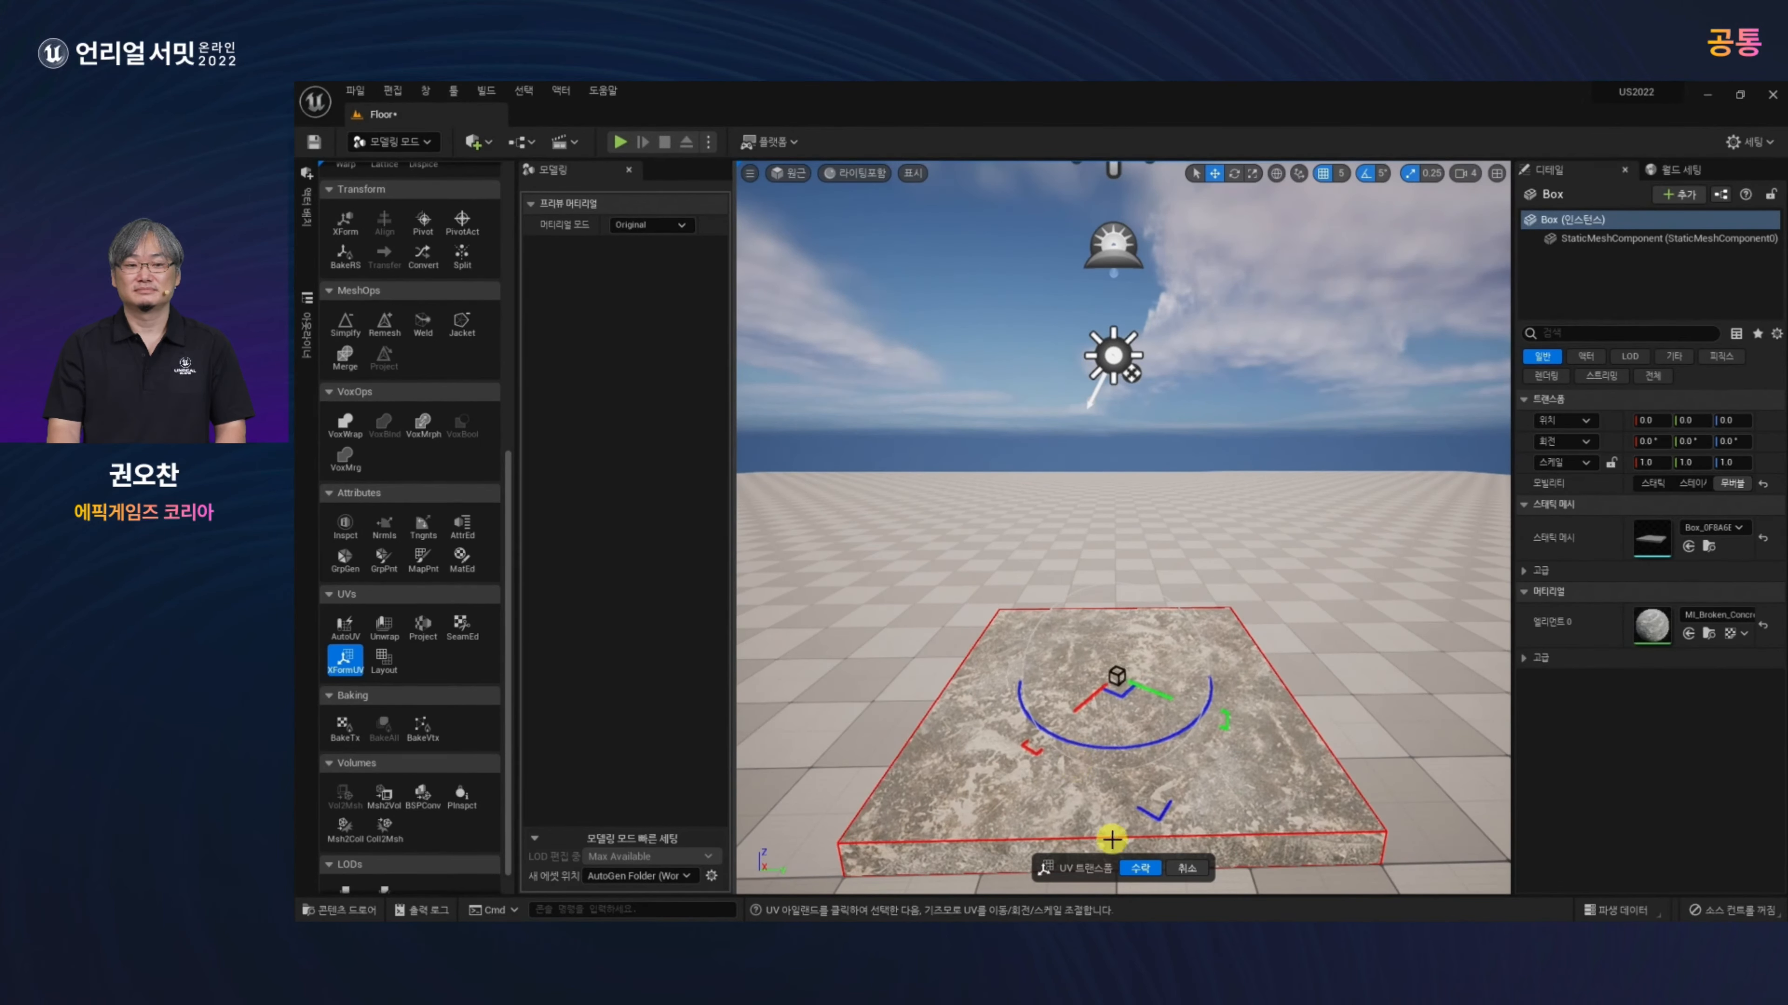
{"action": "left_click", "coordinate": [1136, 866]}
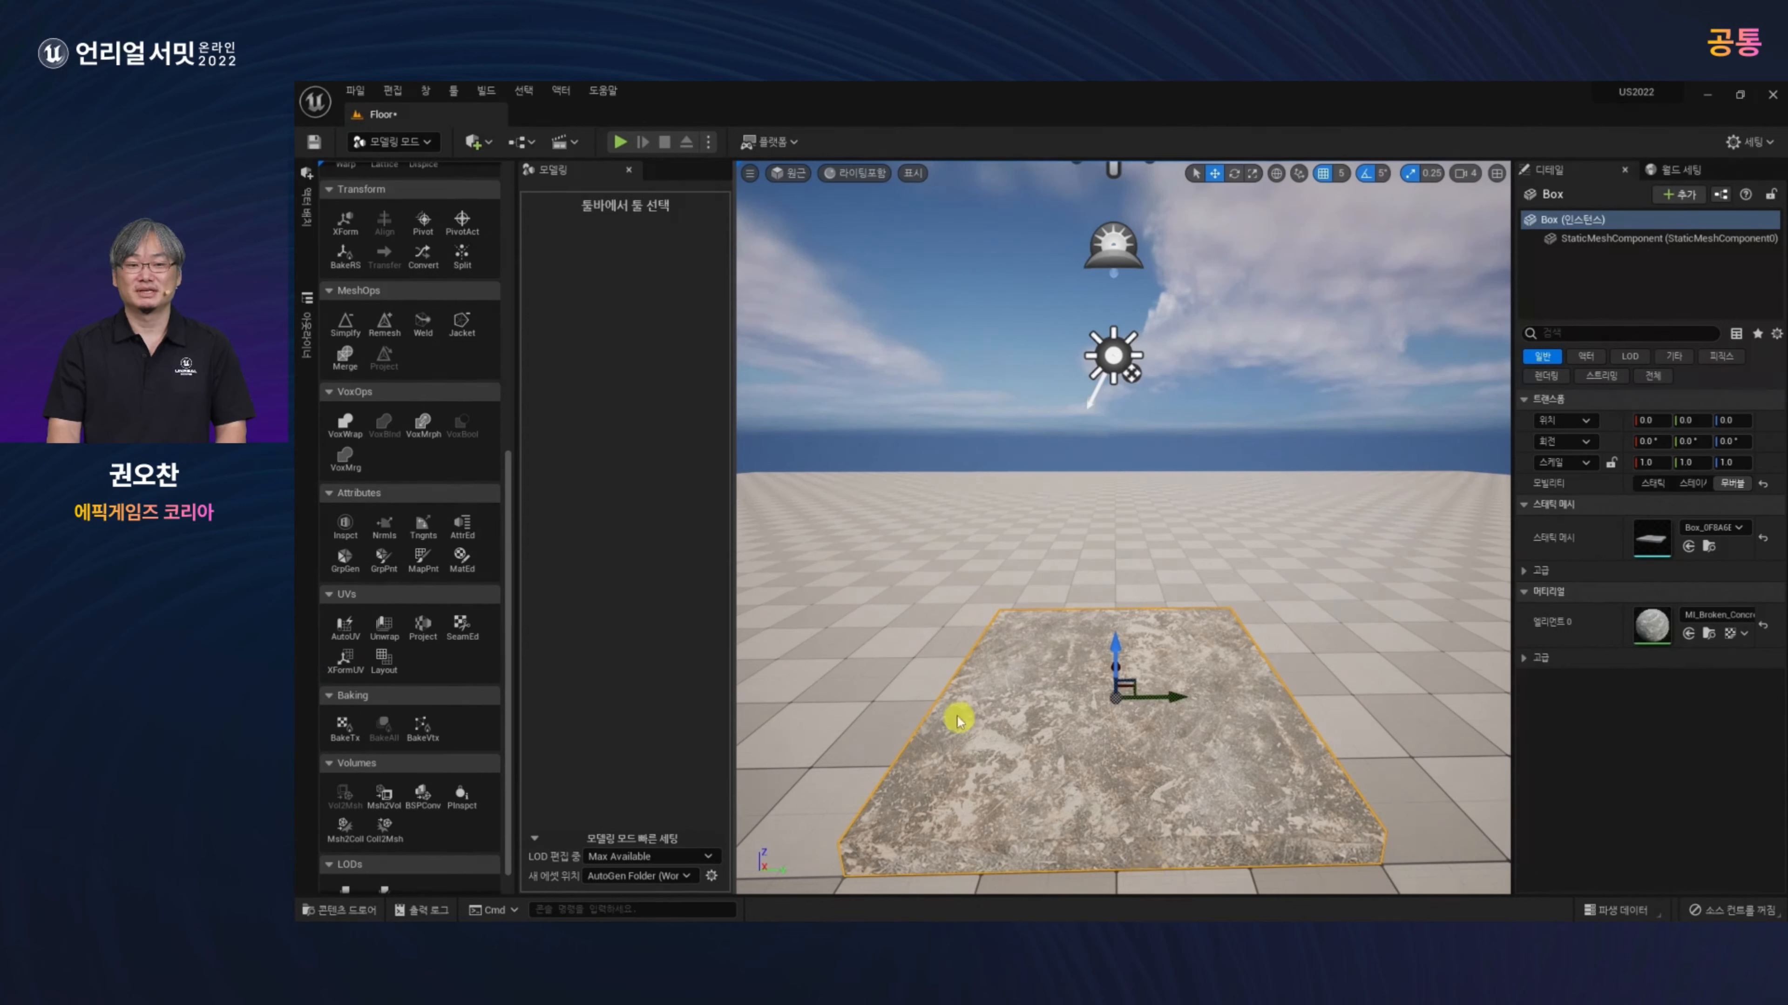
Step: Remesh the box with a target triangle count of 1000000 and accept the result
{"action": "left_click", "coordinate": [385, 324]}
{"action": "left_click", "coordinate": [639, 225]}
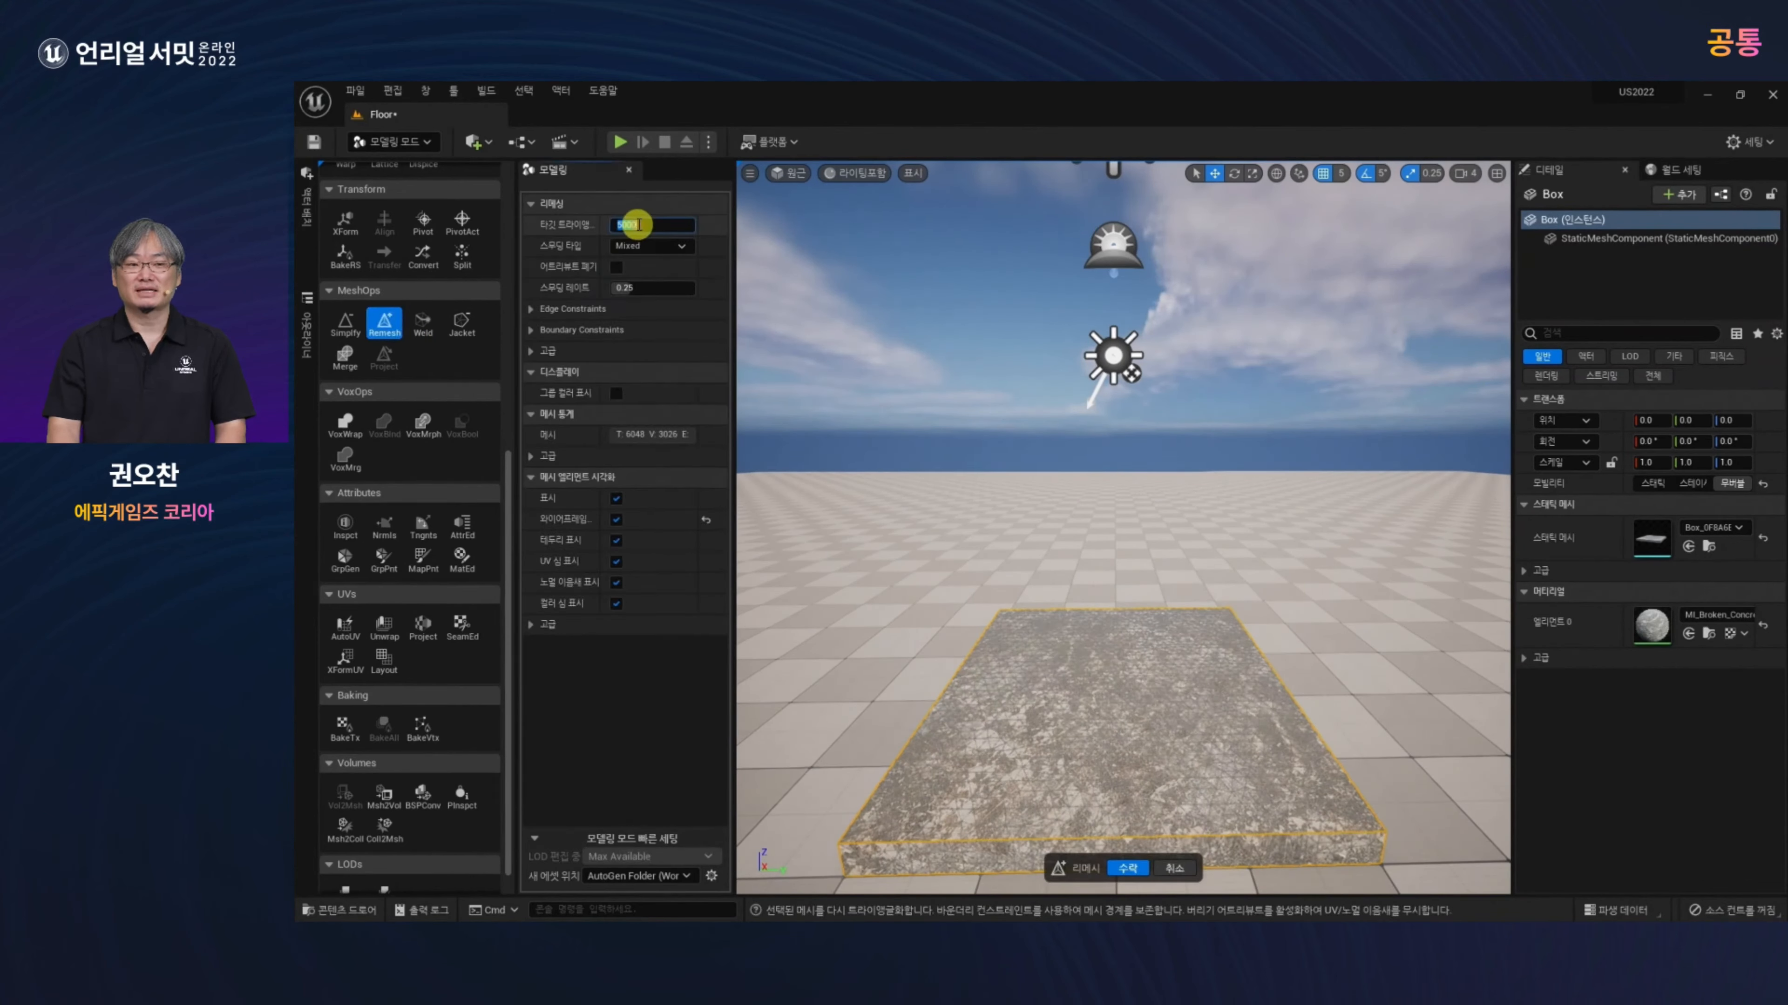
{"action": "type", "text": "1000"}
{"action": "key", "text": "Return"}
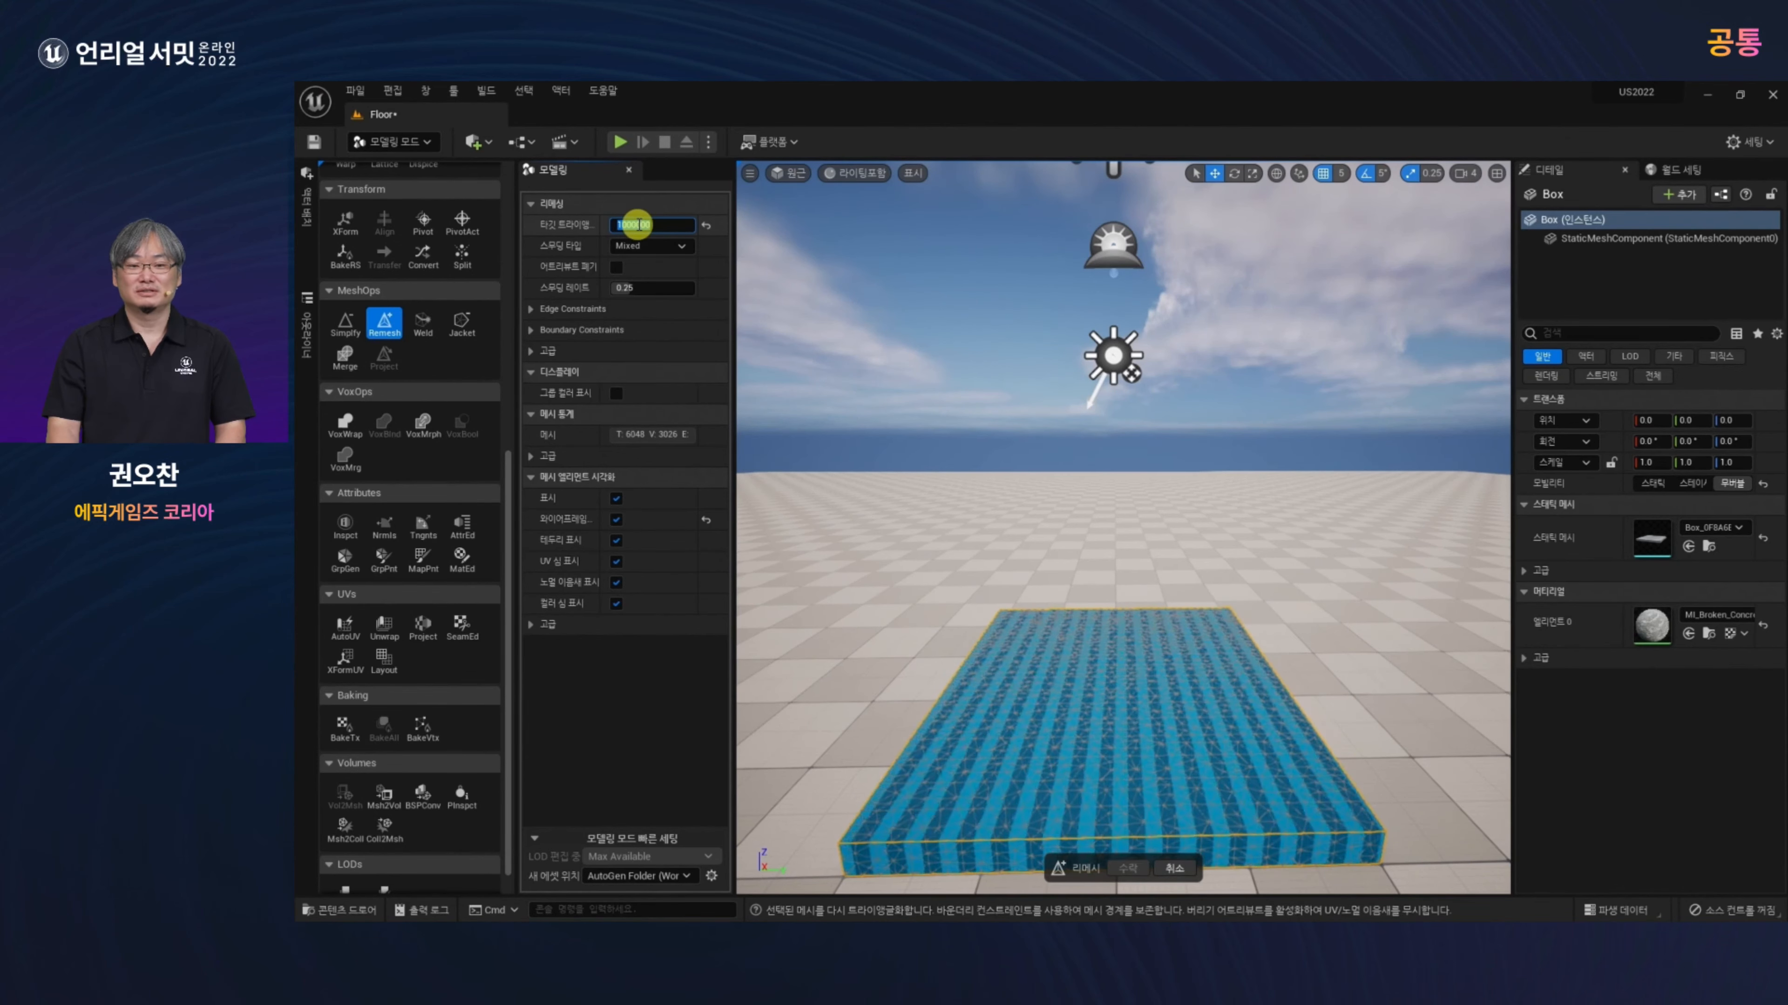
{"action": "key", "text": "q"}
{"action": "right_click_drag", "start_coordinate": [1158, 725], "coordinate": [1085, 694]}
{"action": "key", "text": "w"}
{"action": "key", "text": "s"}
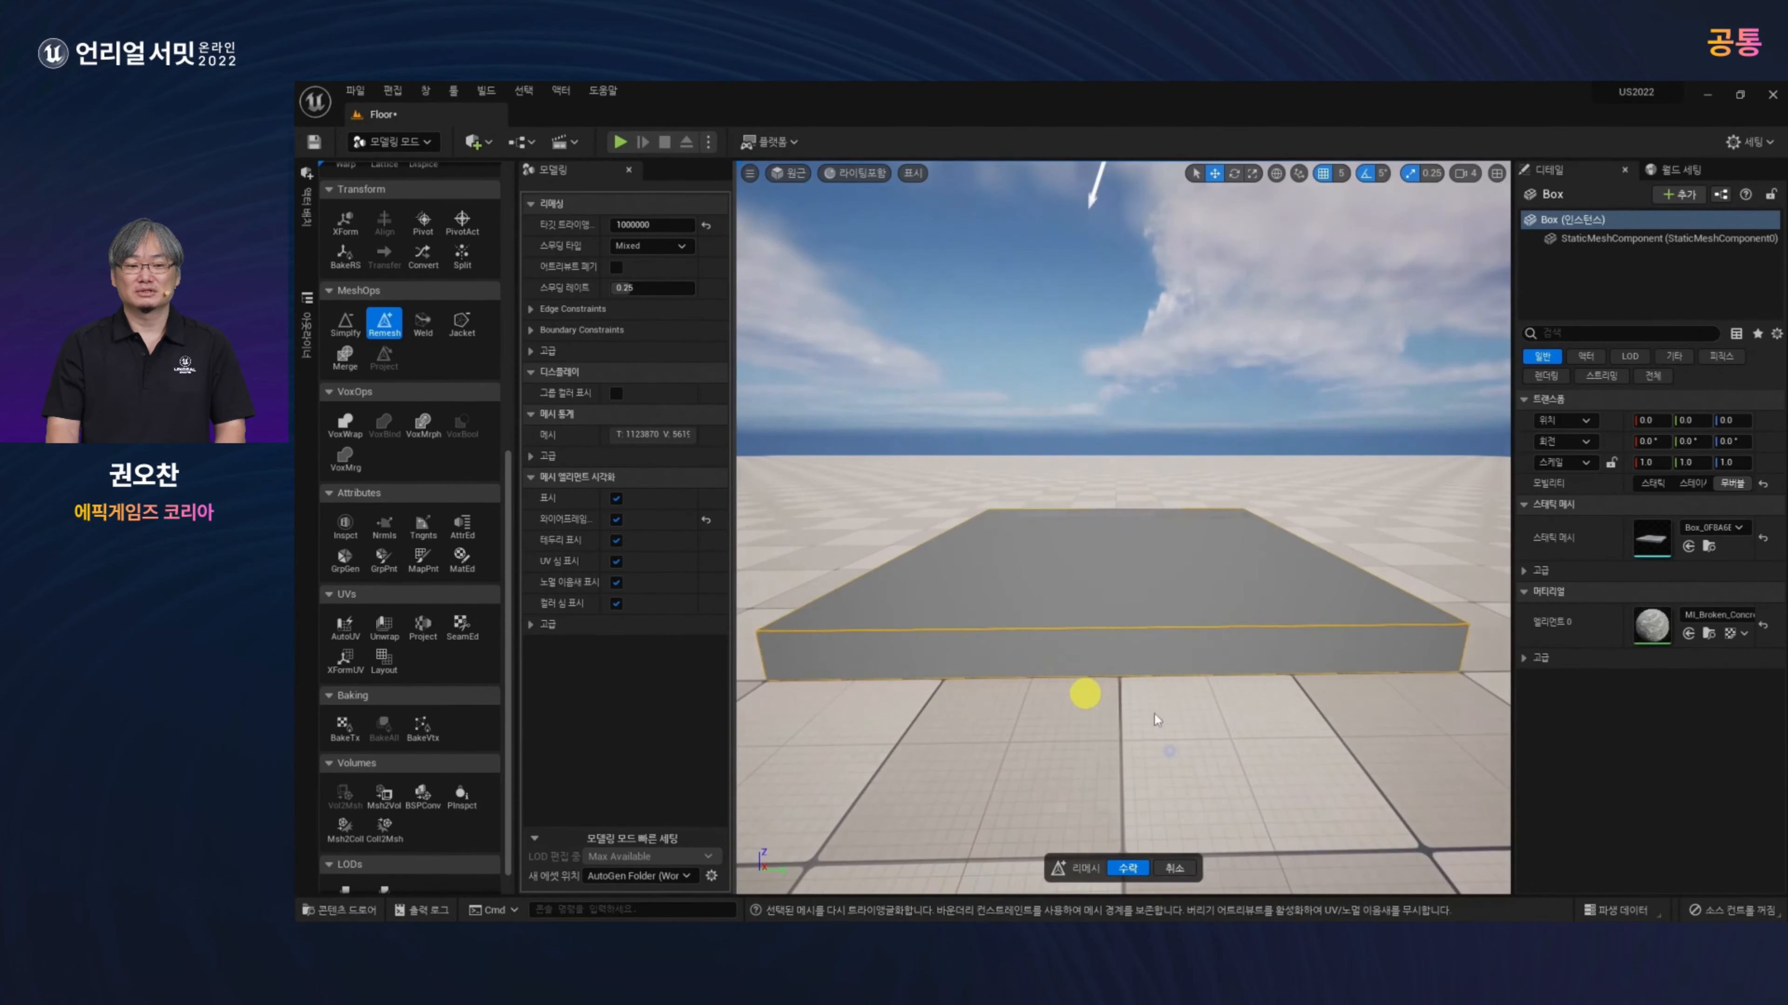
{"action": "left_click", "coordinate": [1128, 868]}
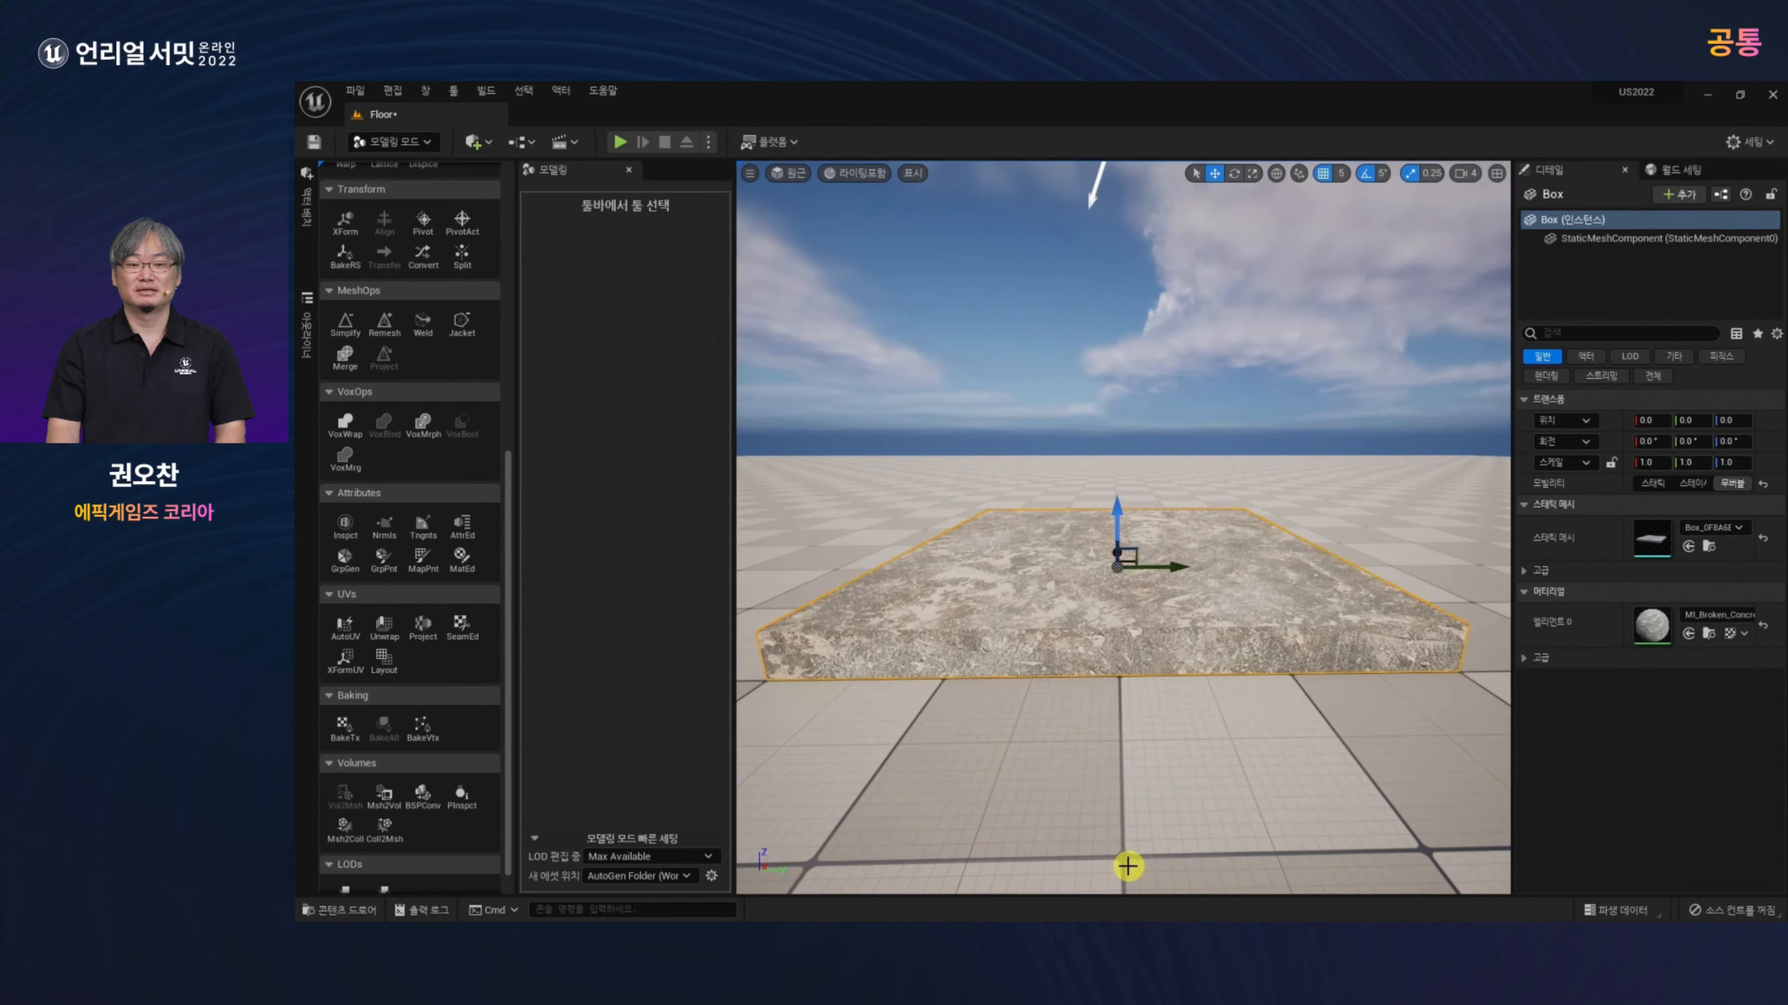
Step: Start the Displace tool on the box and set the displacement type to Texture2D Map
{"action": "scroll", "coordinate": [397, 415], "scroll_direction": "up", "scroll_amount": 2}
{"action": "scroll", "coordinate": [399, 426], "scroll_direction": "up", "scroll_amount": 2}
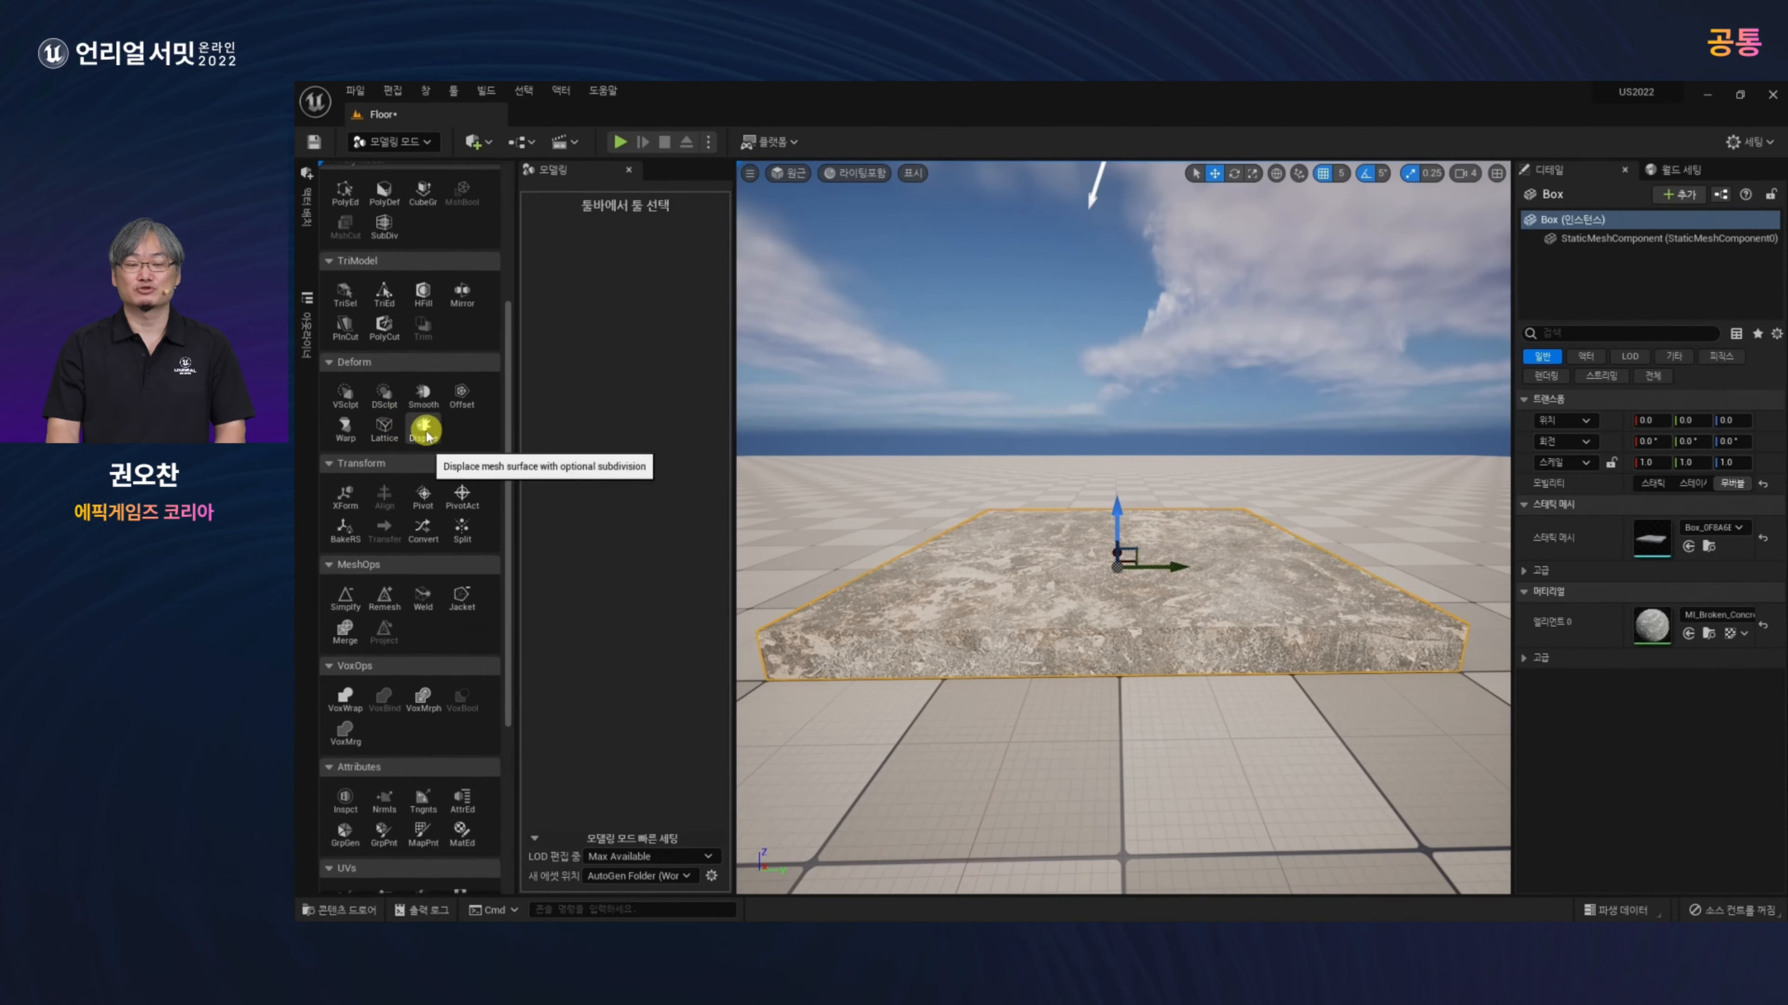
{"action": "left_click", "coordinate": [423, 430]}
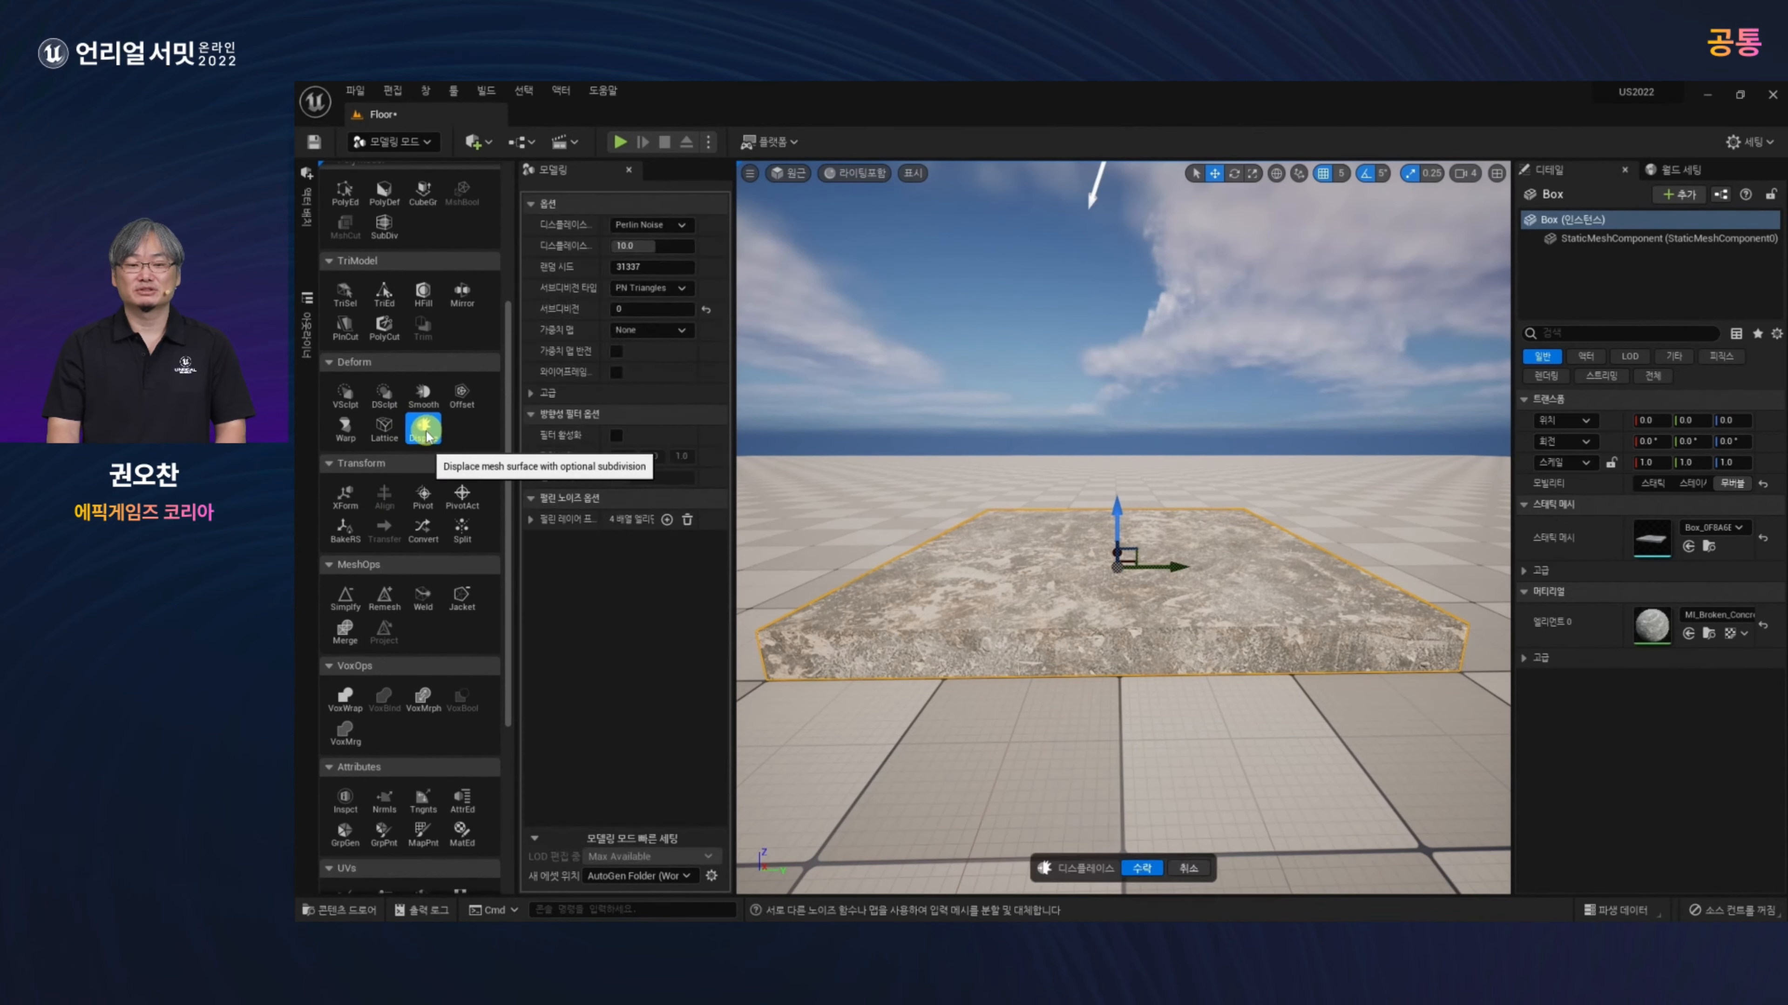
{"action": "left_click", "coordinate": [648, 225]}
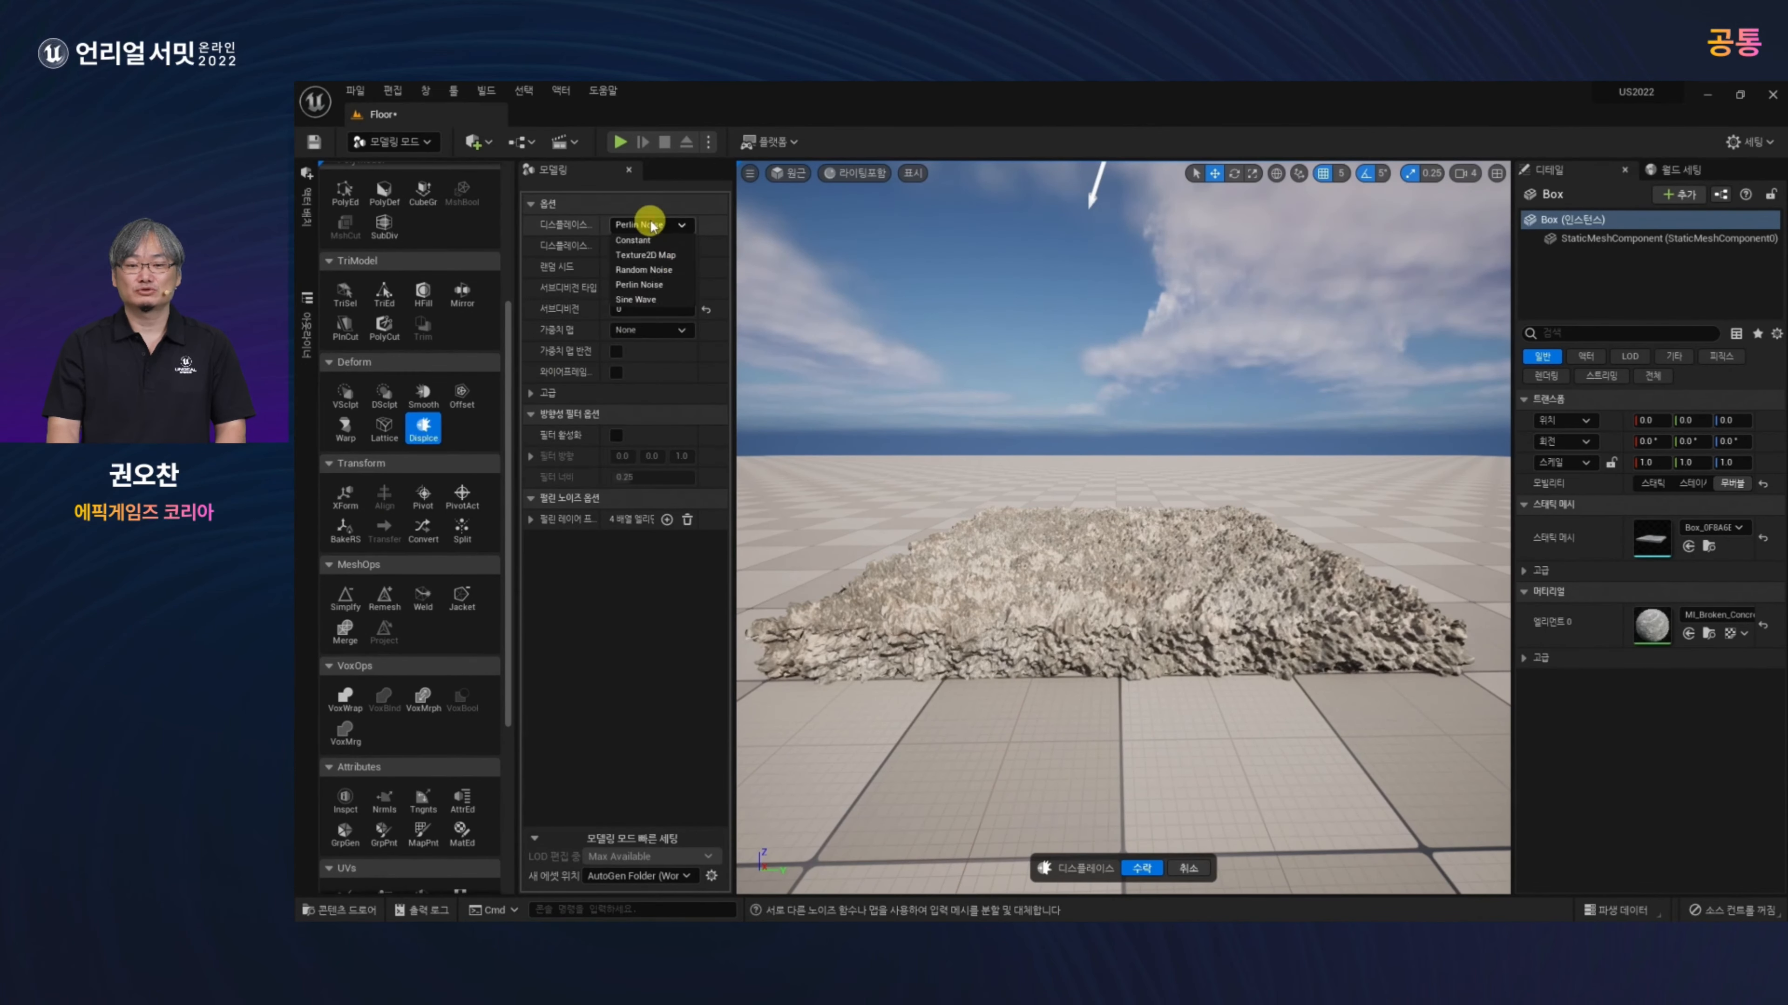
{"action": "left_click", "coordinate": [676, 257]}
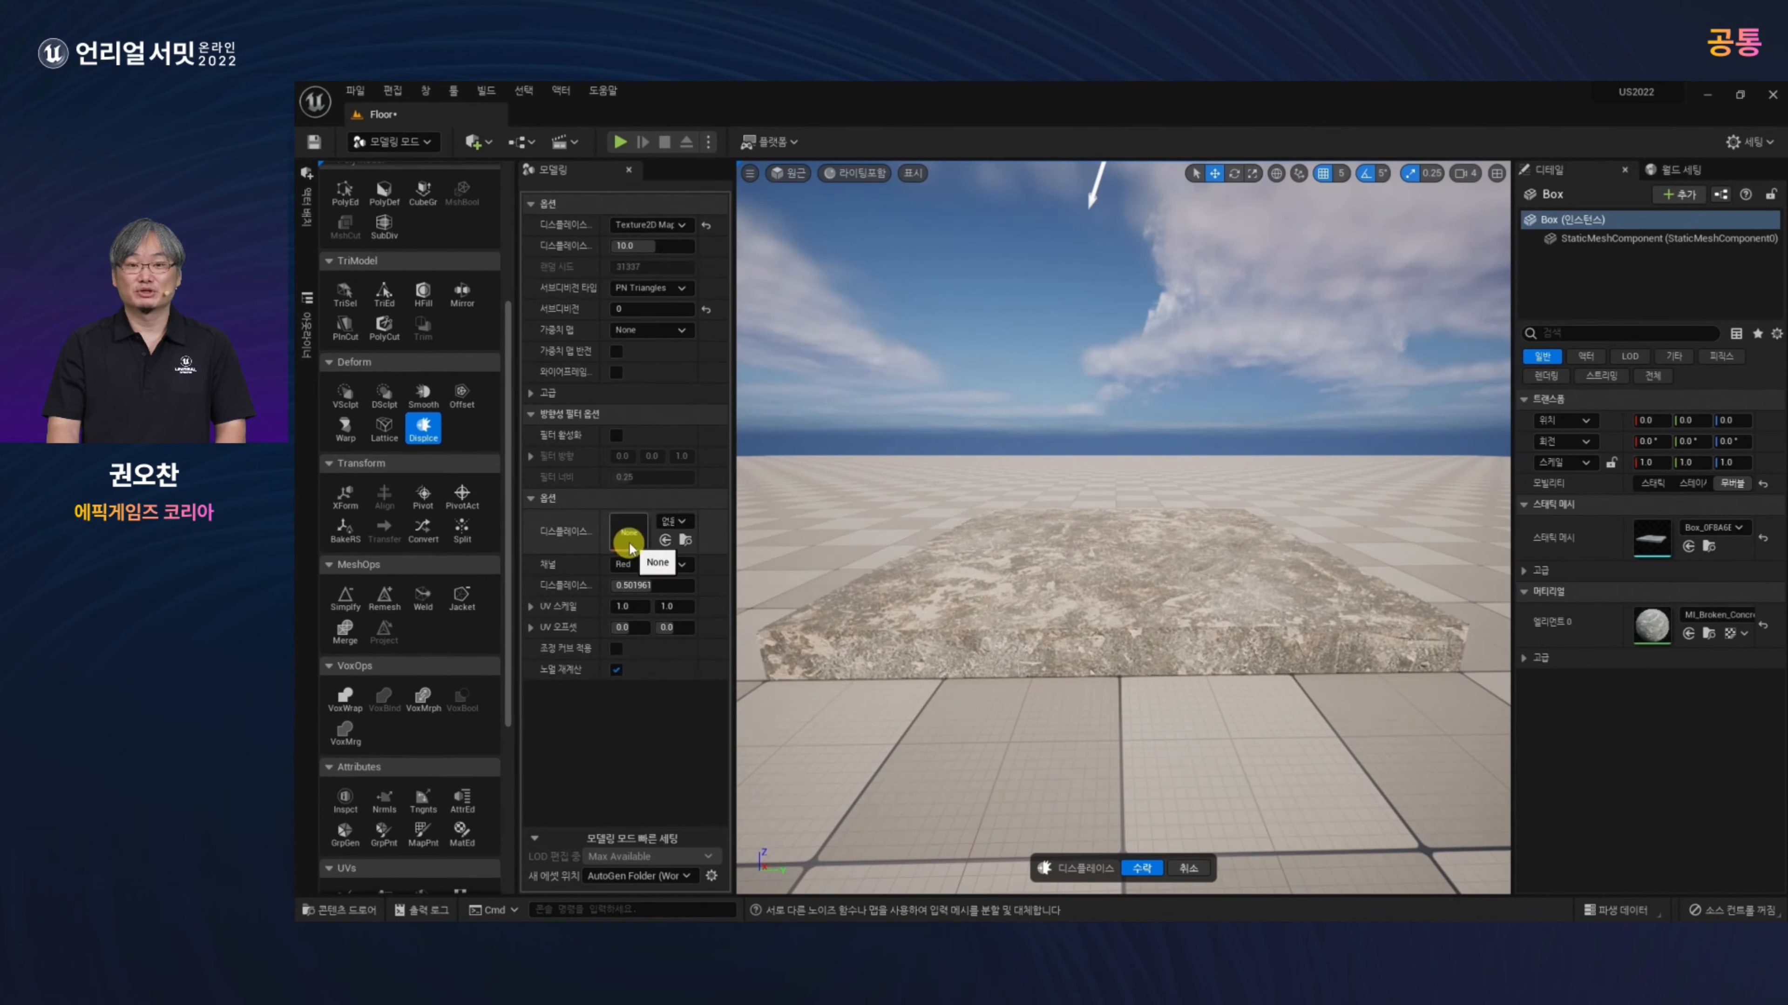
Step: Assign the T_Broken_Concrete_Floor_ti3eaitew_2K_D texture from the Megascans/Surfaces Broken_Concrete_Floor folder as the displacement map
{"action": "key", "text": "ctrl+space"}
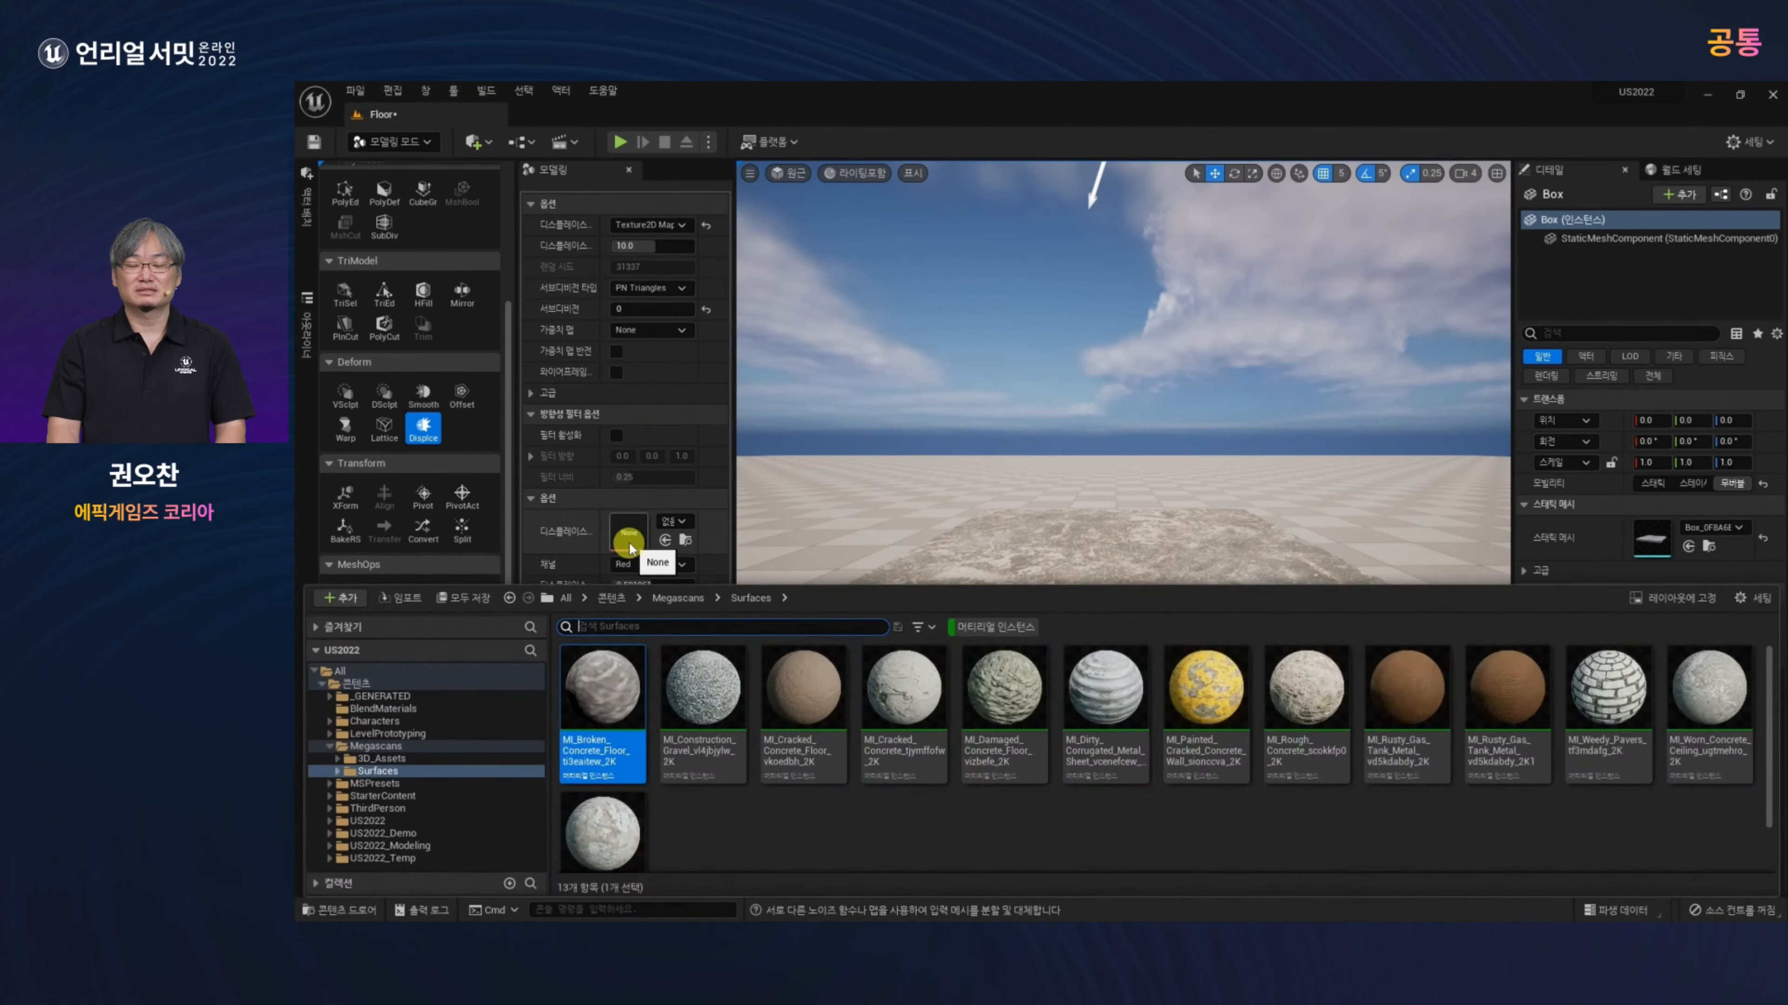
{"action": "left_click", "coordinate": [338, 771]}
{"action": "left_click", "coordinate": [416, 783]}
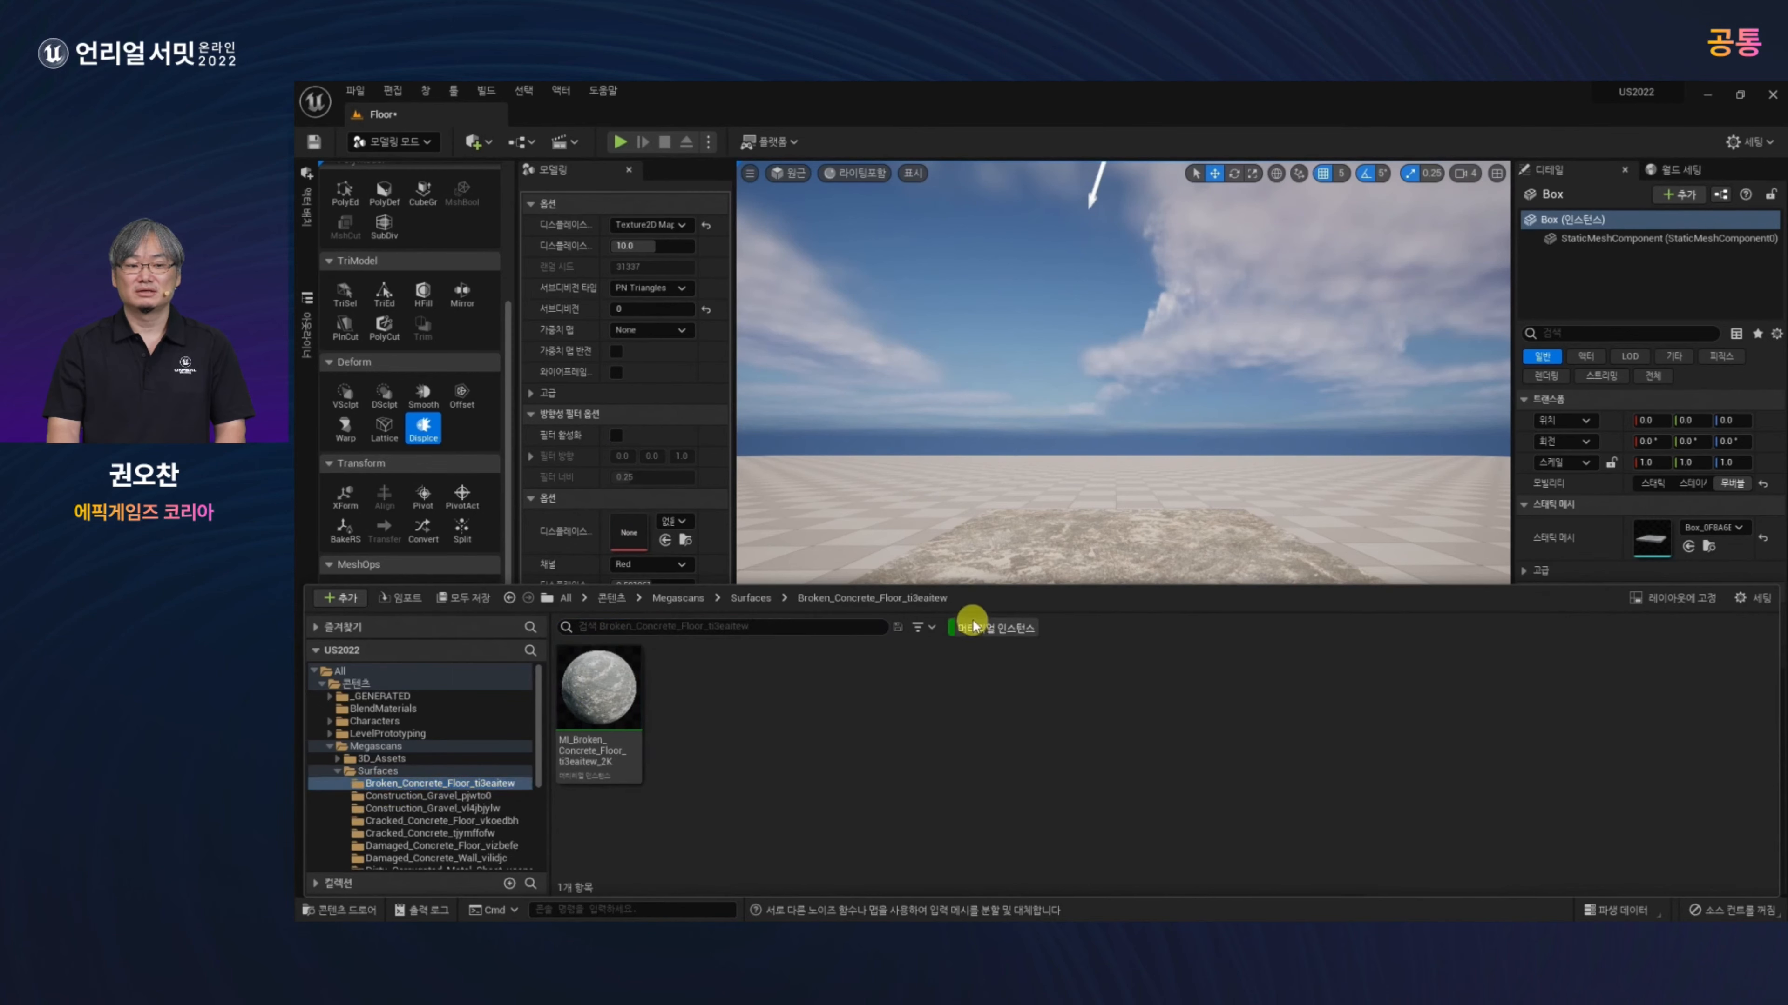
{"action": "left_click", "coordinate": [688, 693]}
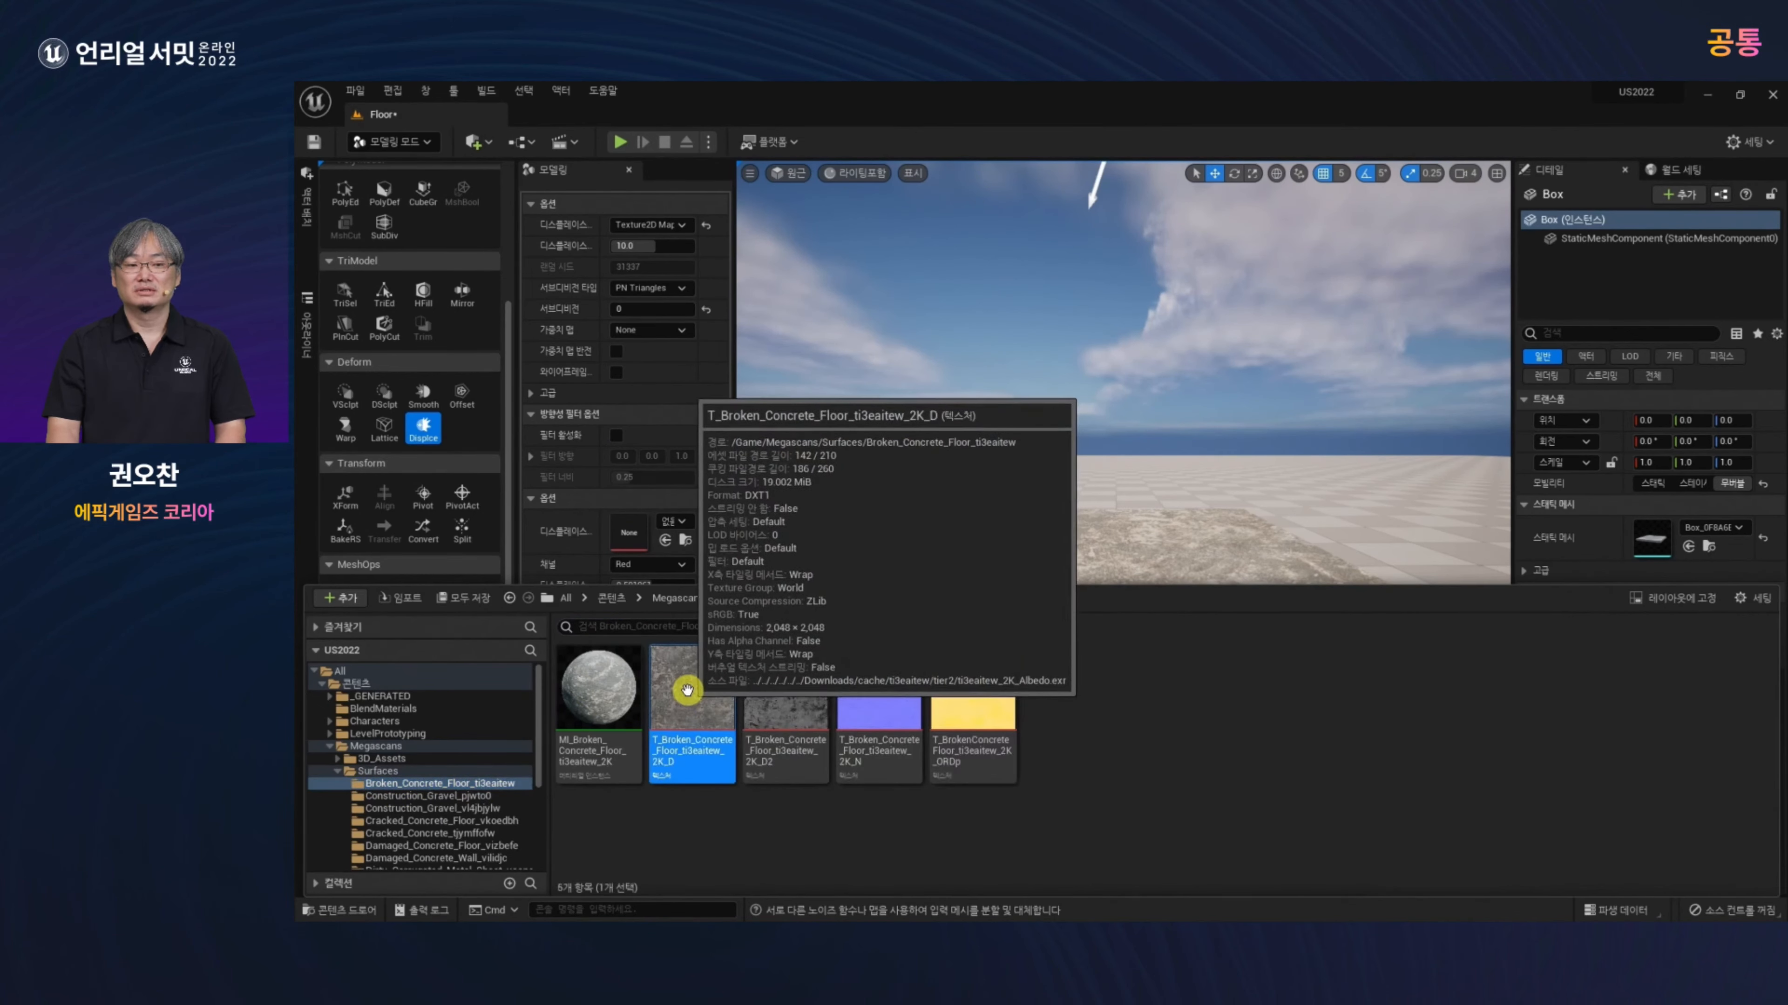
{"action": "key", "text": "ctrl+space"}
{"action": "left_click", "coordinate": [665, 540]}
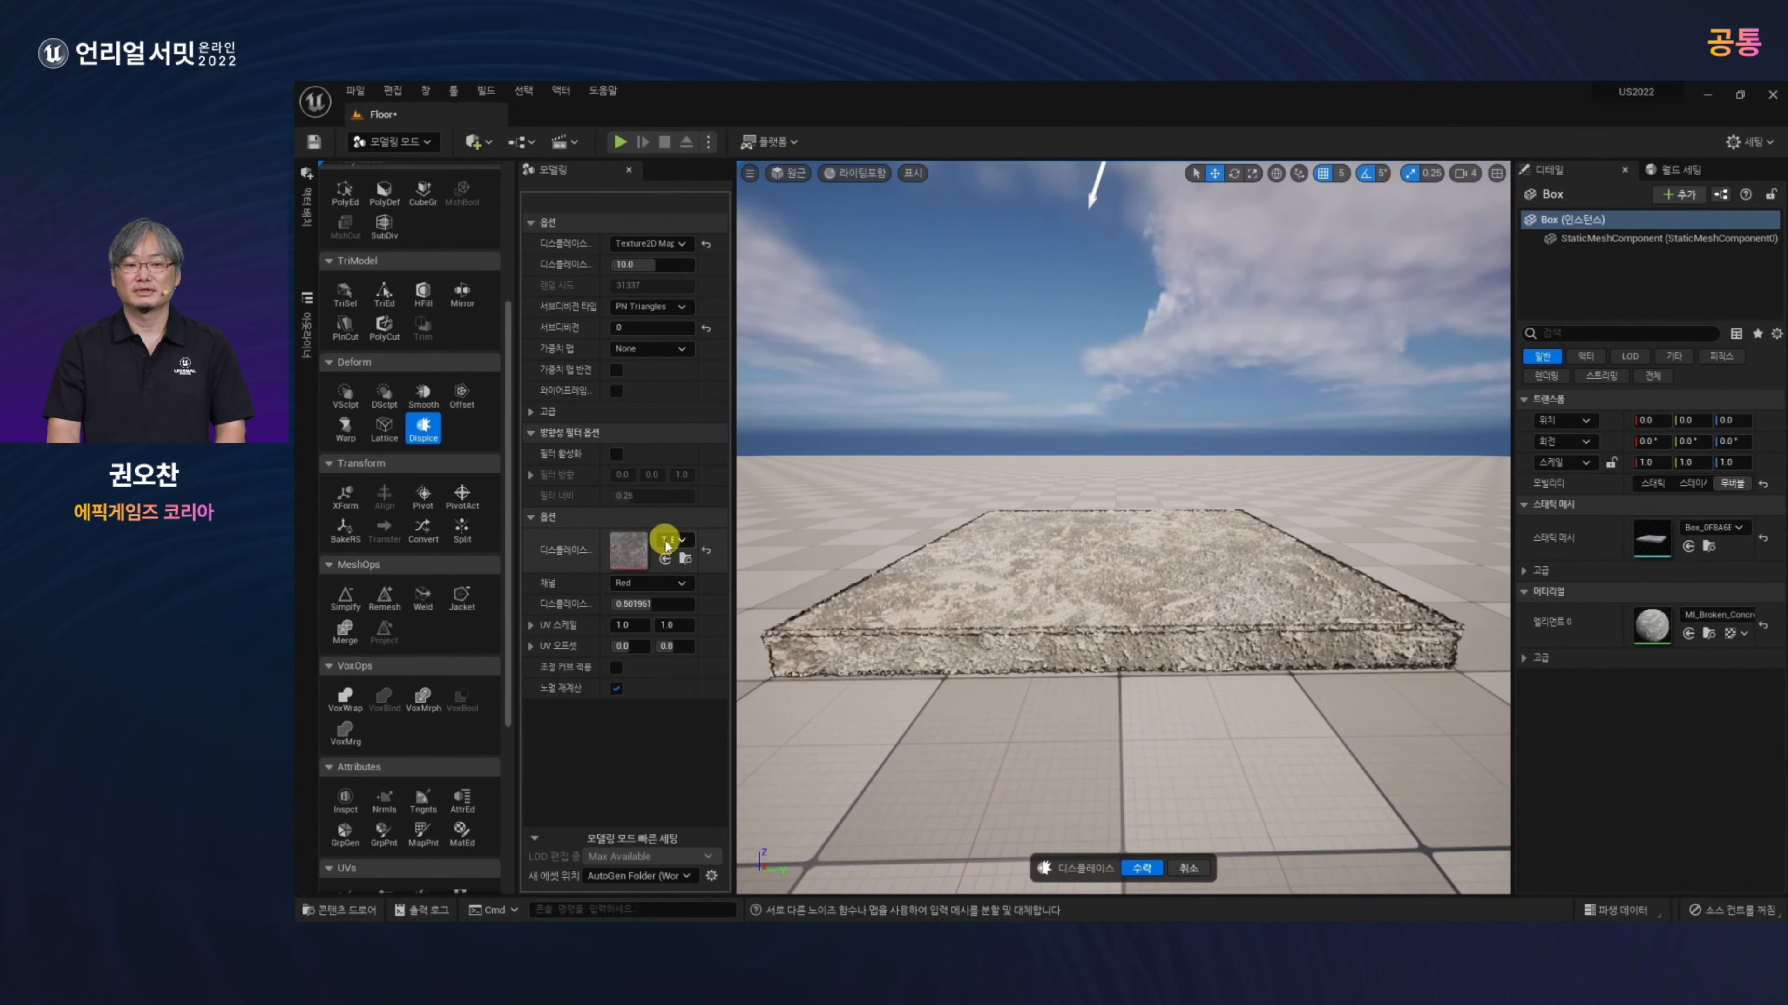
Step: Set the displacement intensity to -4.0 and accept the displacement of the slab
{"action": "scroll", "coordinate": [992, 629], "scroll_direction": "up", "scroll_amount": 6}
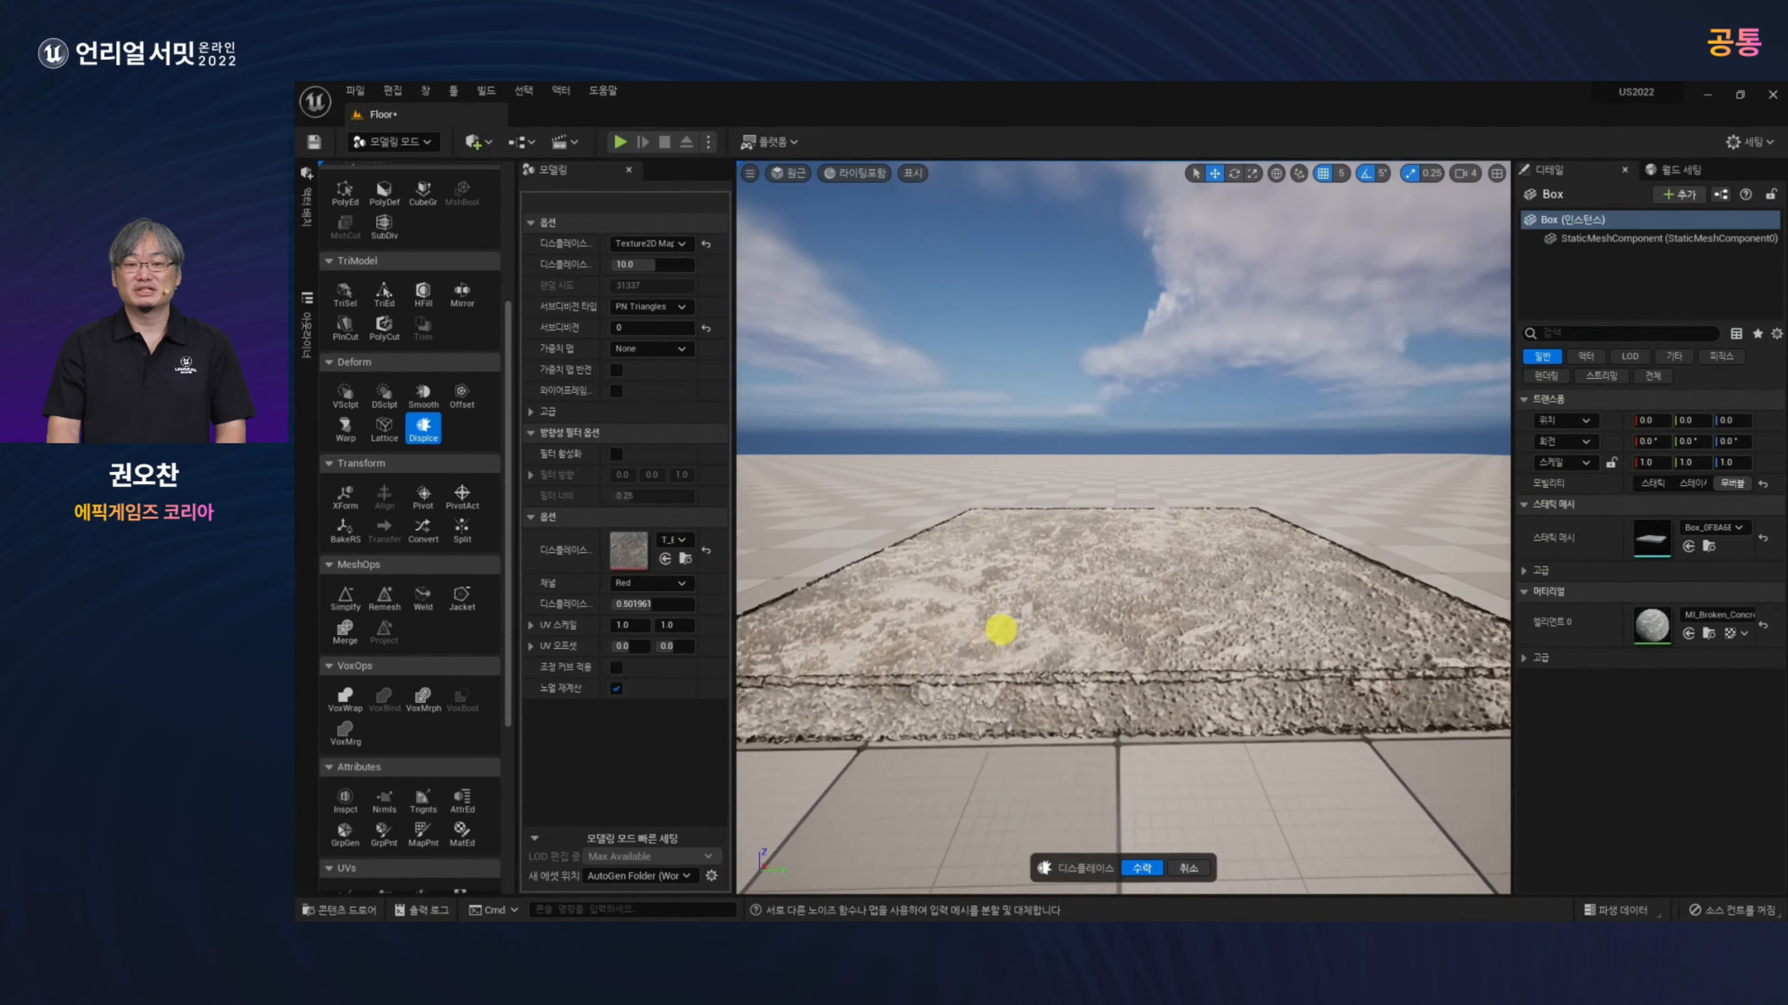
{"action": "scroll", "coordinate": [993, 632], "scroll_direction": "down", "scroll_amount": 5}
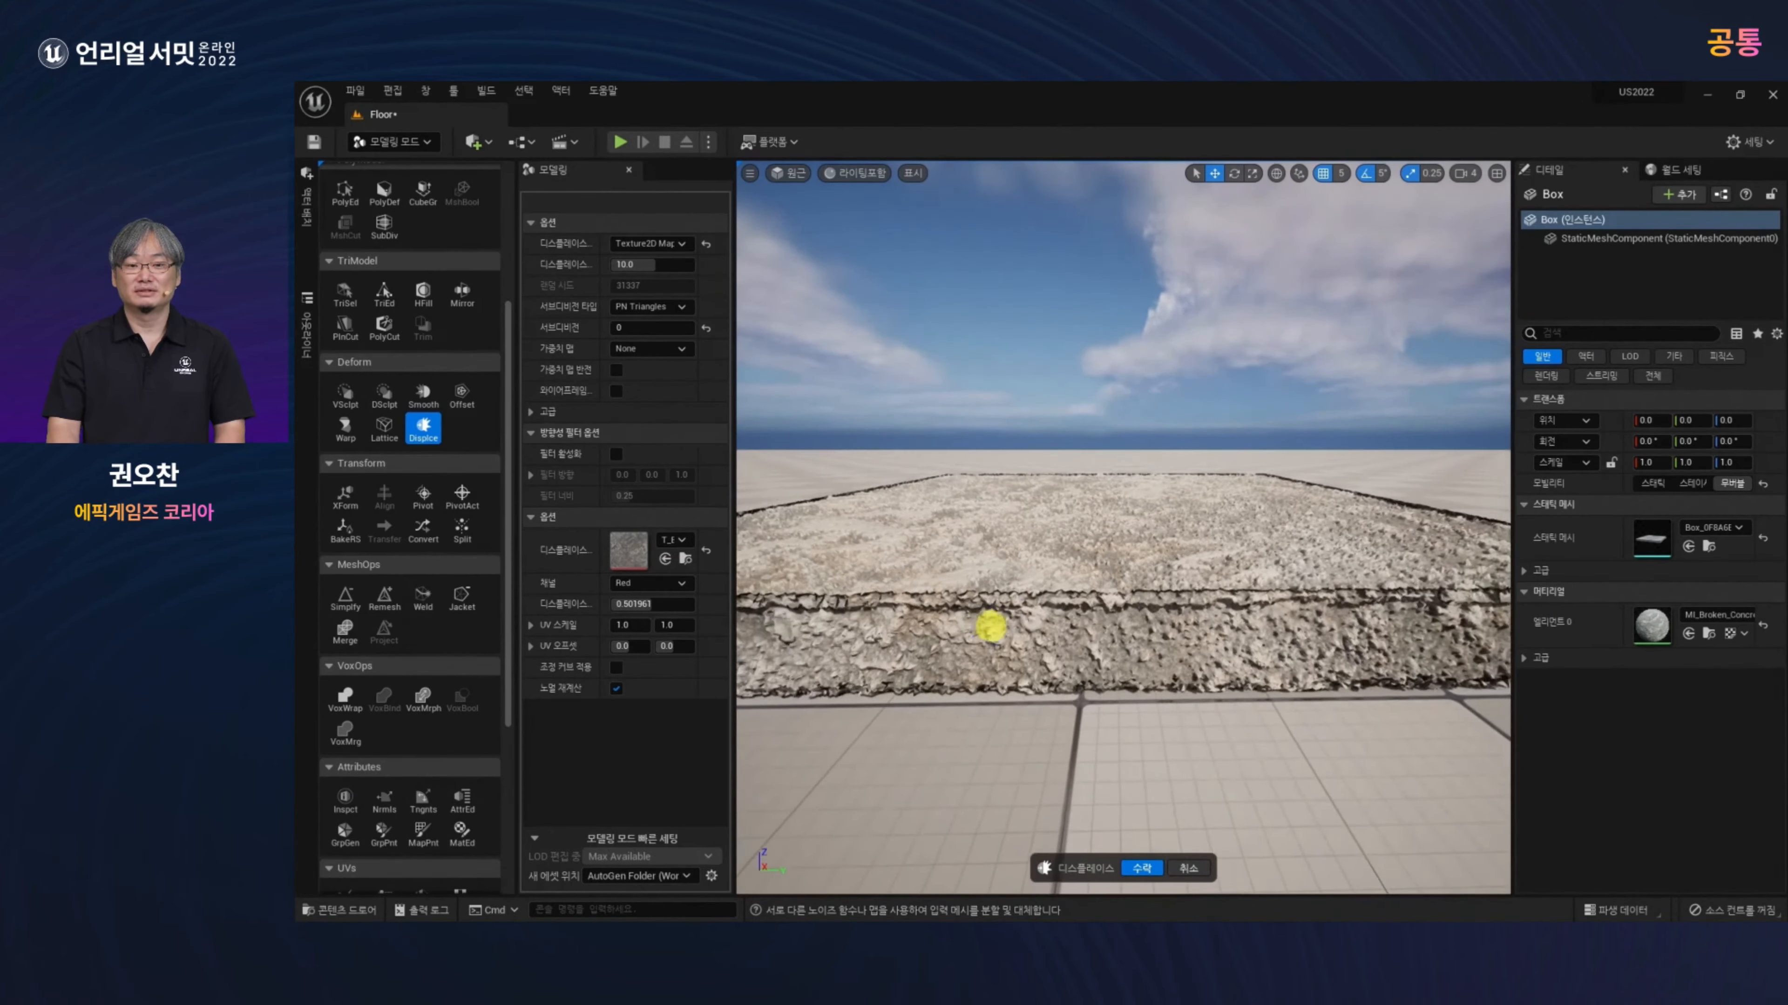
{"action": "scroll", "coordinate": [992, 630], "scroll_direction": "up", "scroll_amount": 2}
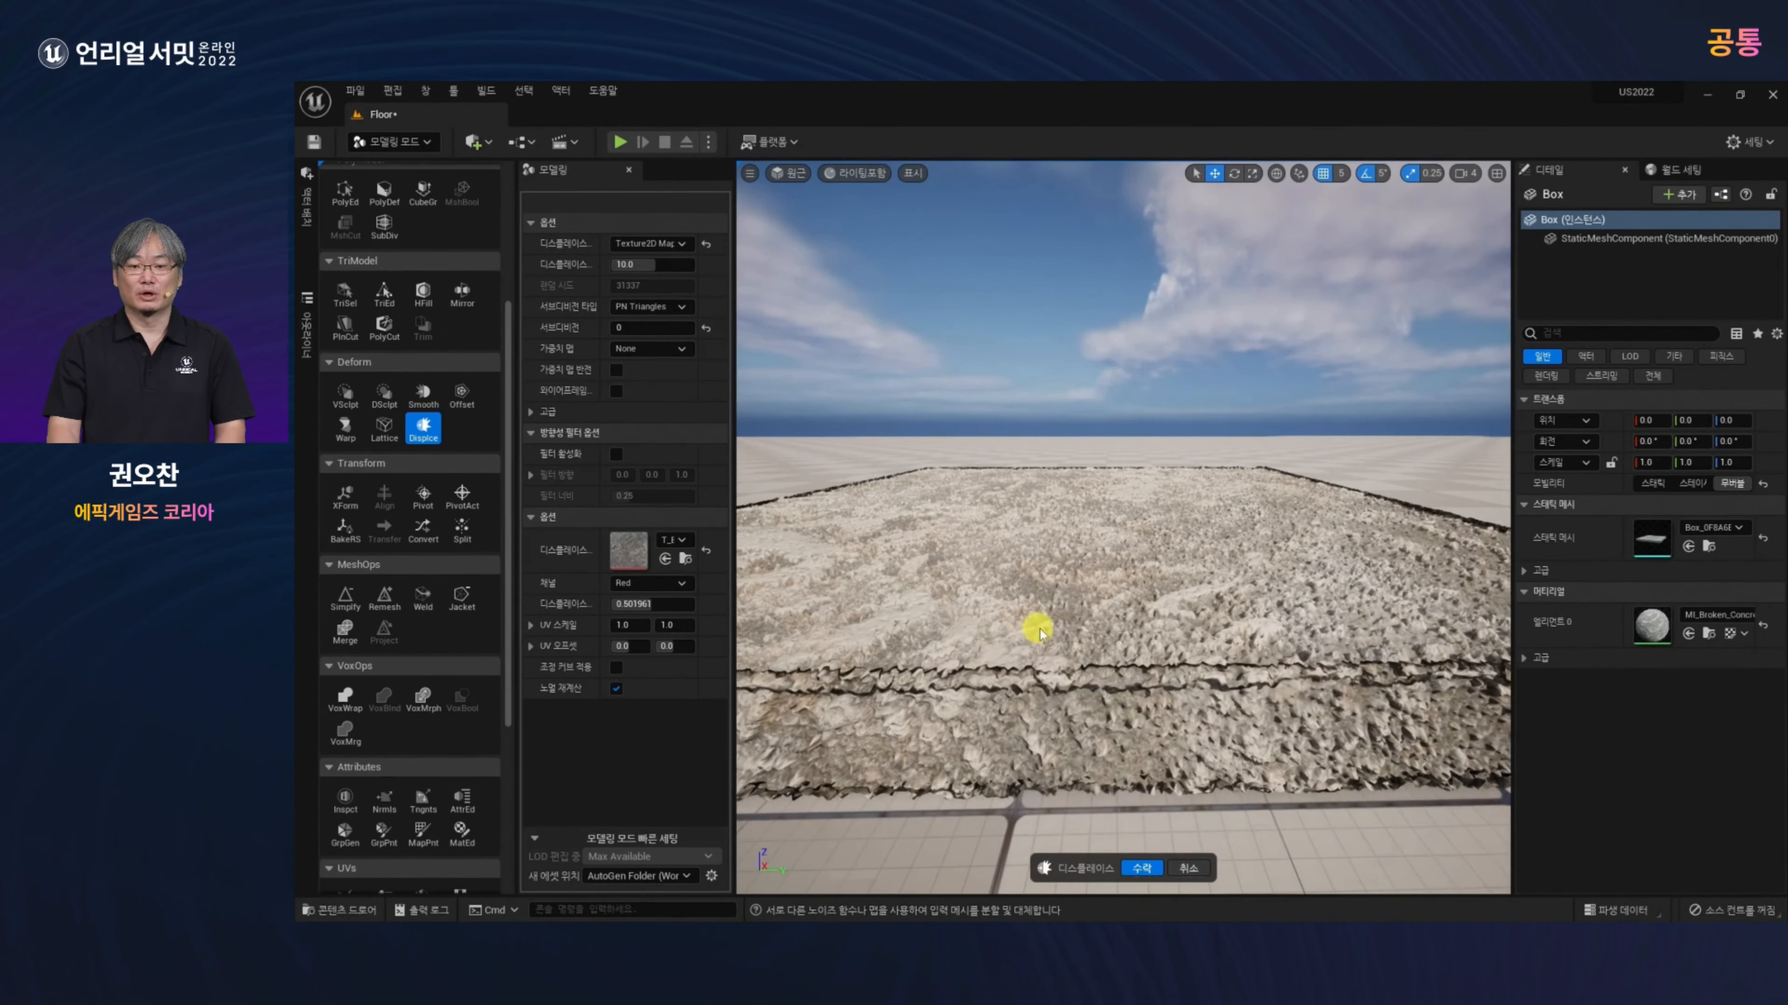
{"action": "left_click", "coordinate": [644, 265]}
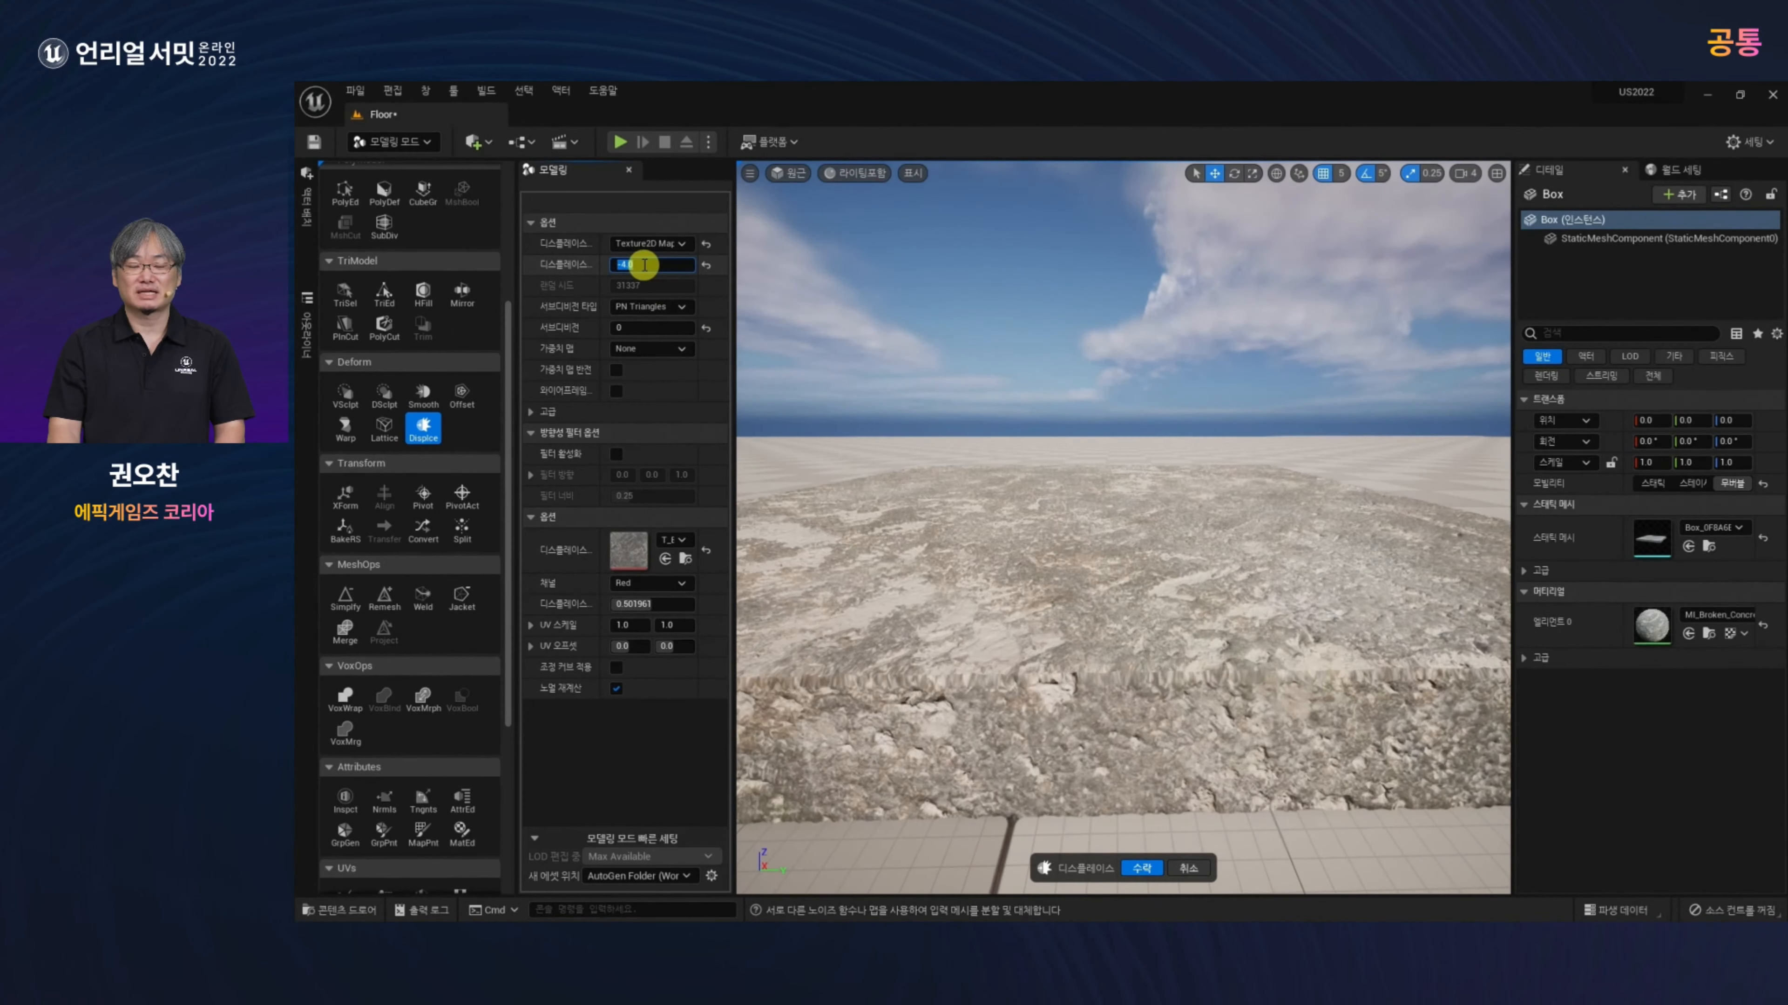
{"action": "right_click_drag", "start_coordinate": [1165, 605], "coordinate": [1089, 627]}
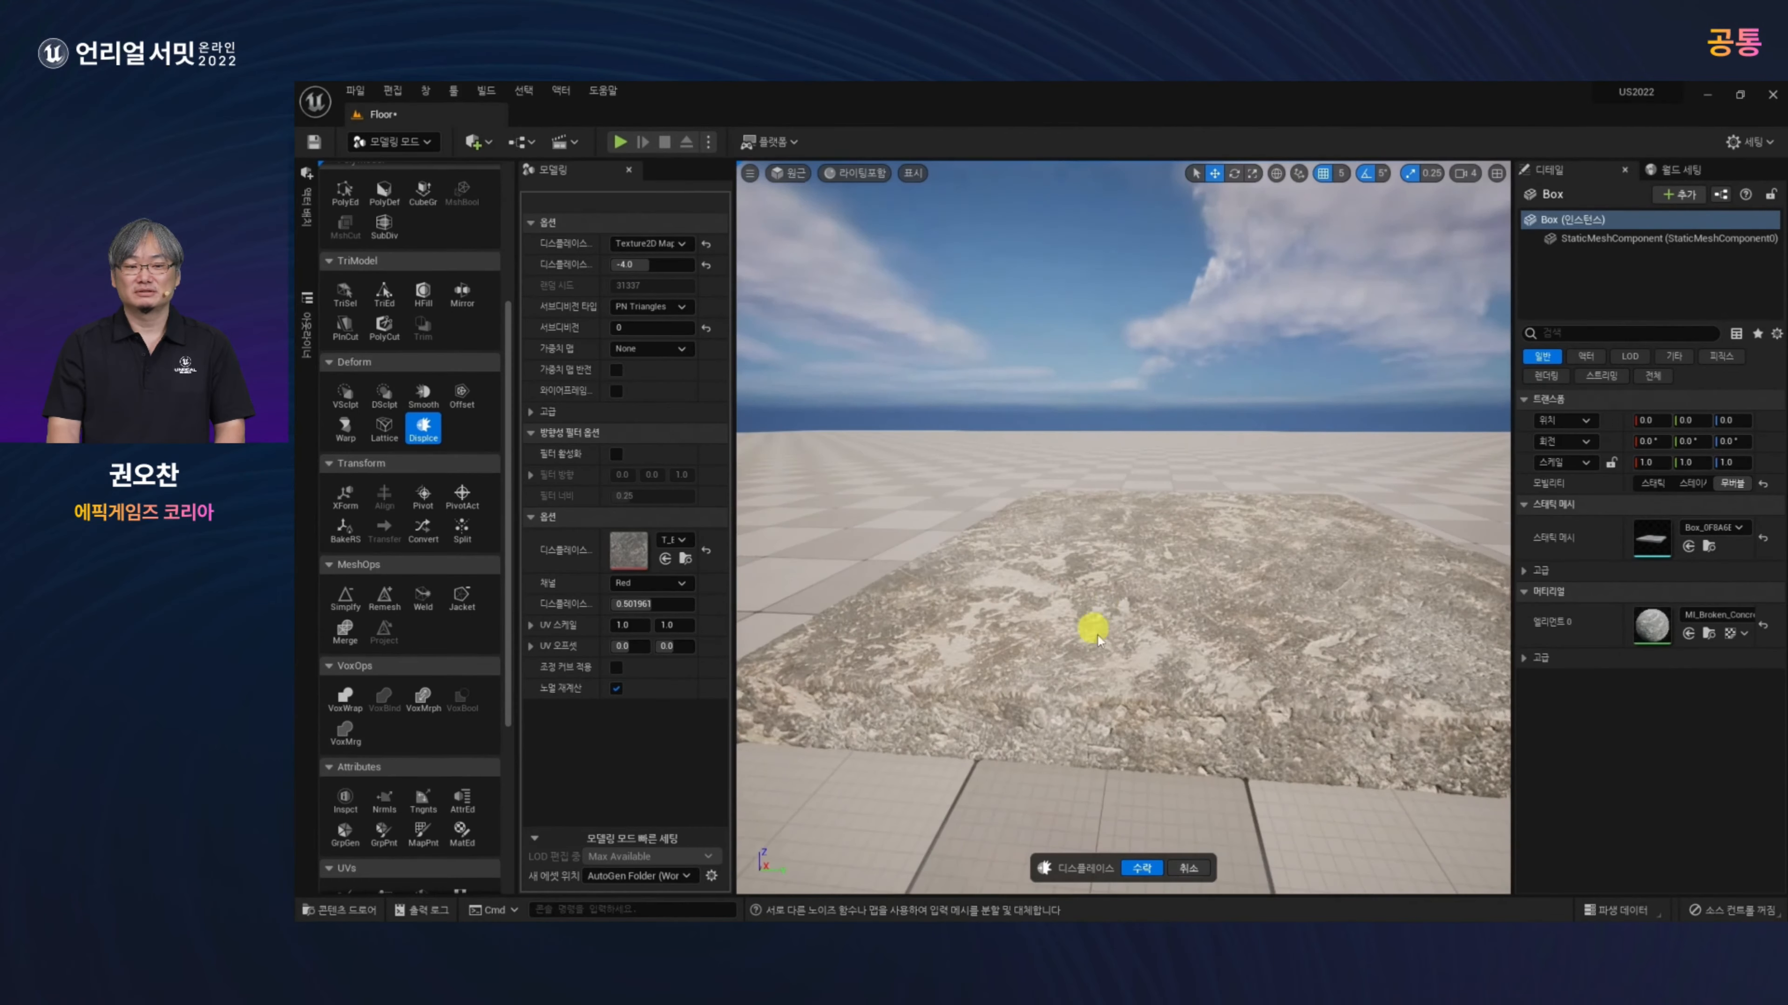
{"action": "left_click", "coordinate": [1141, 872]}
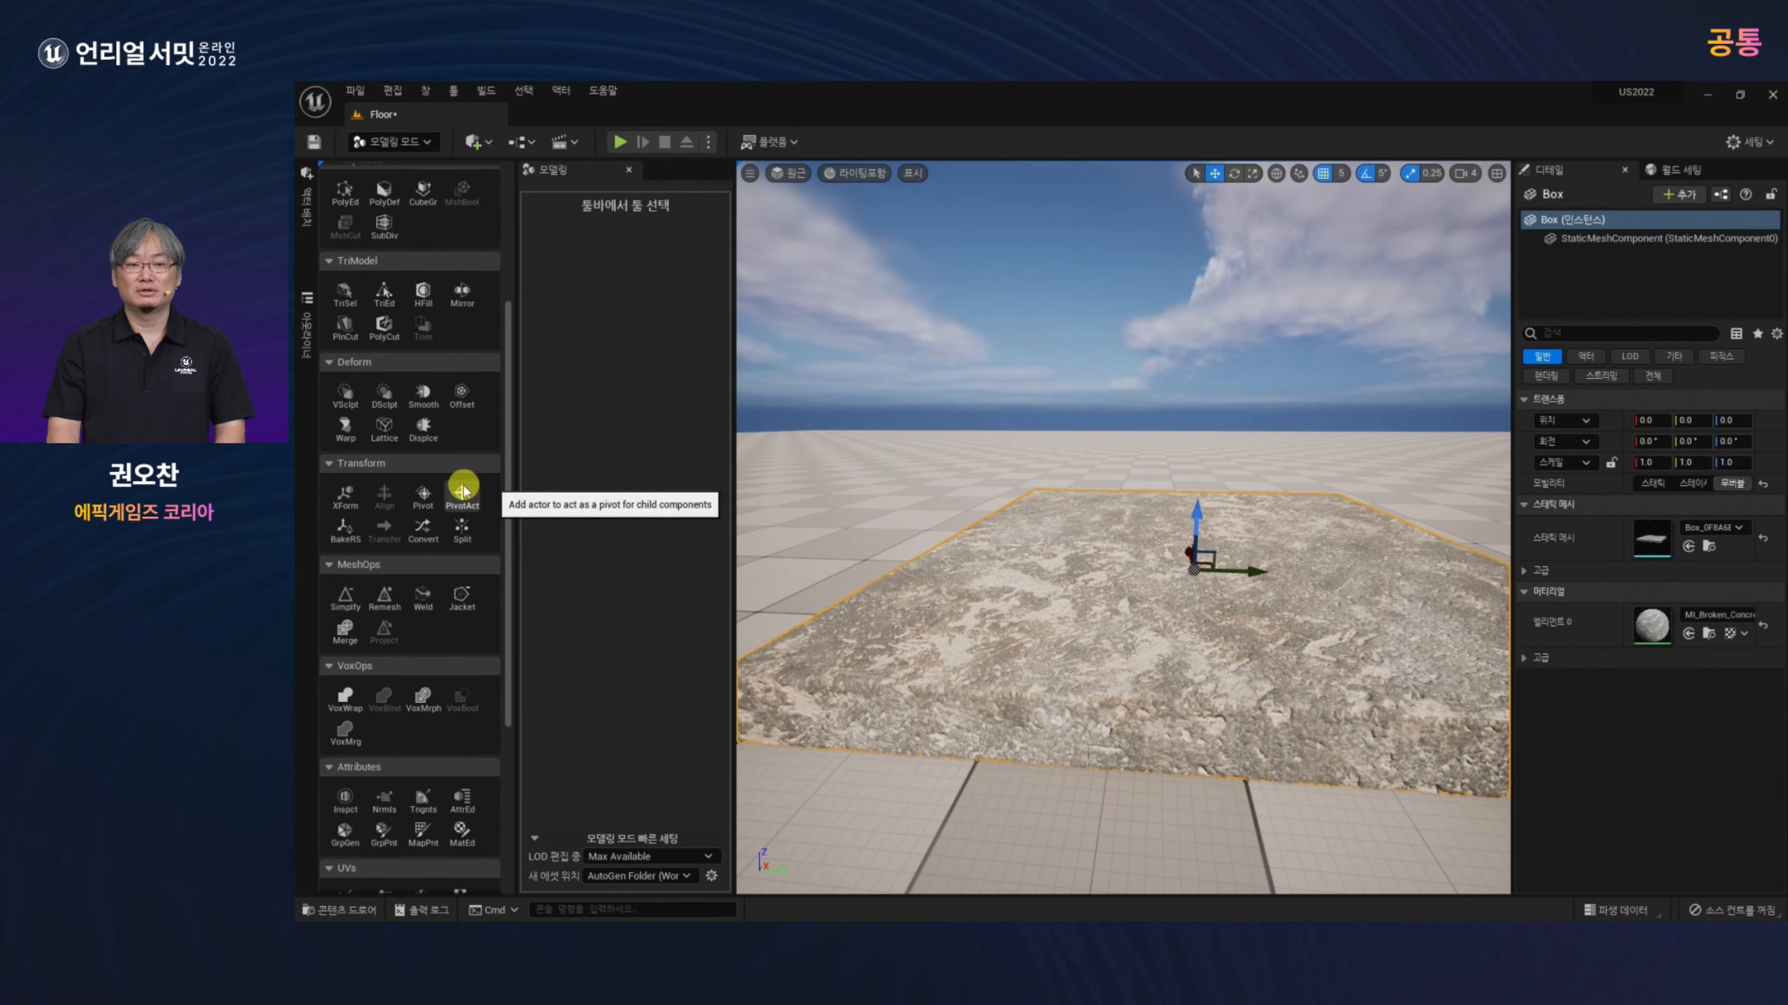
Step: Simplify the displaced slab to a target percentage of 25 and accept the result
{"action": "left_click", "coordinate": [346, 597]}
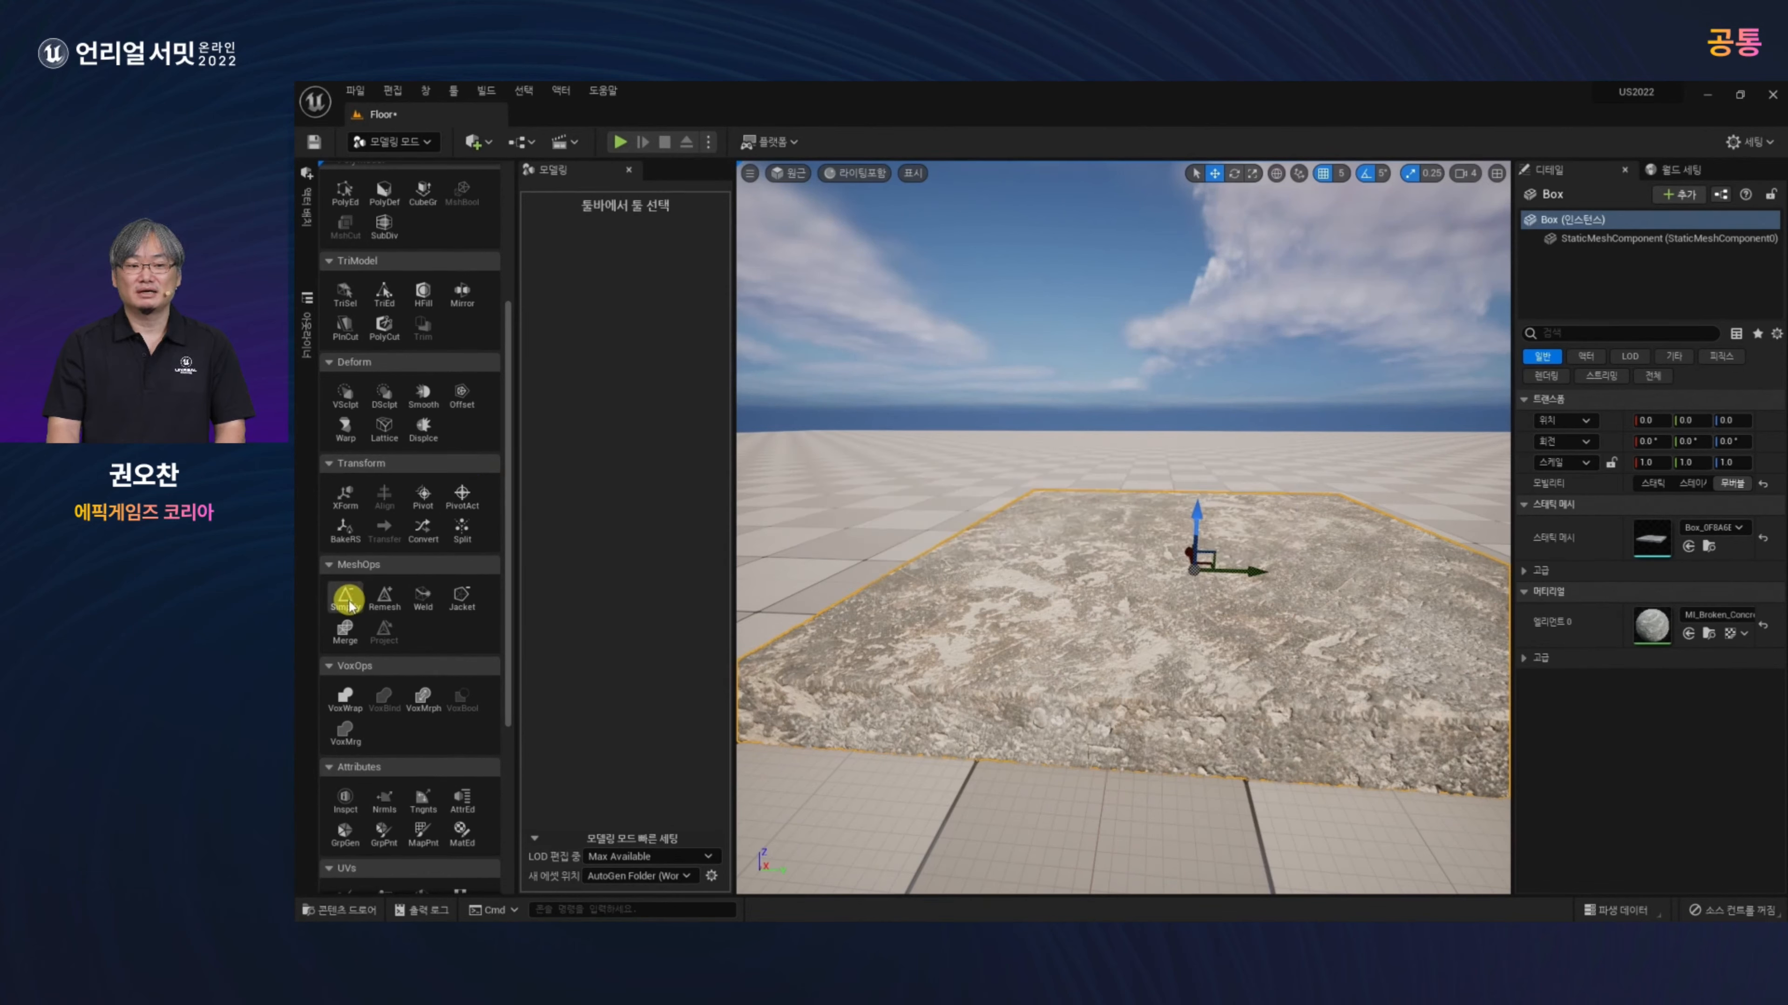
{"action": "left_click", "coordinate": [644, 266]}
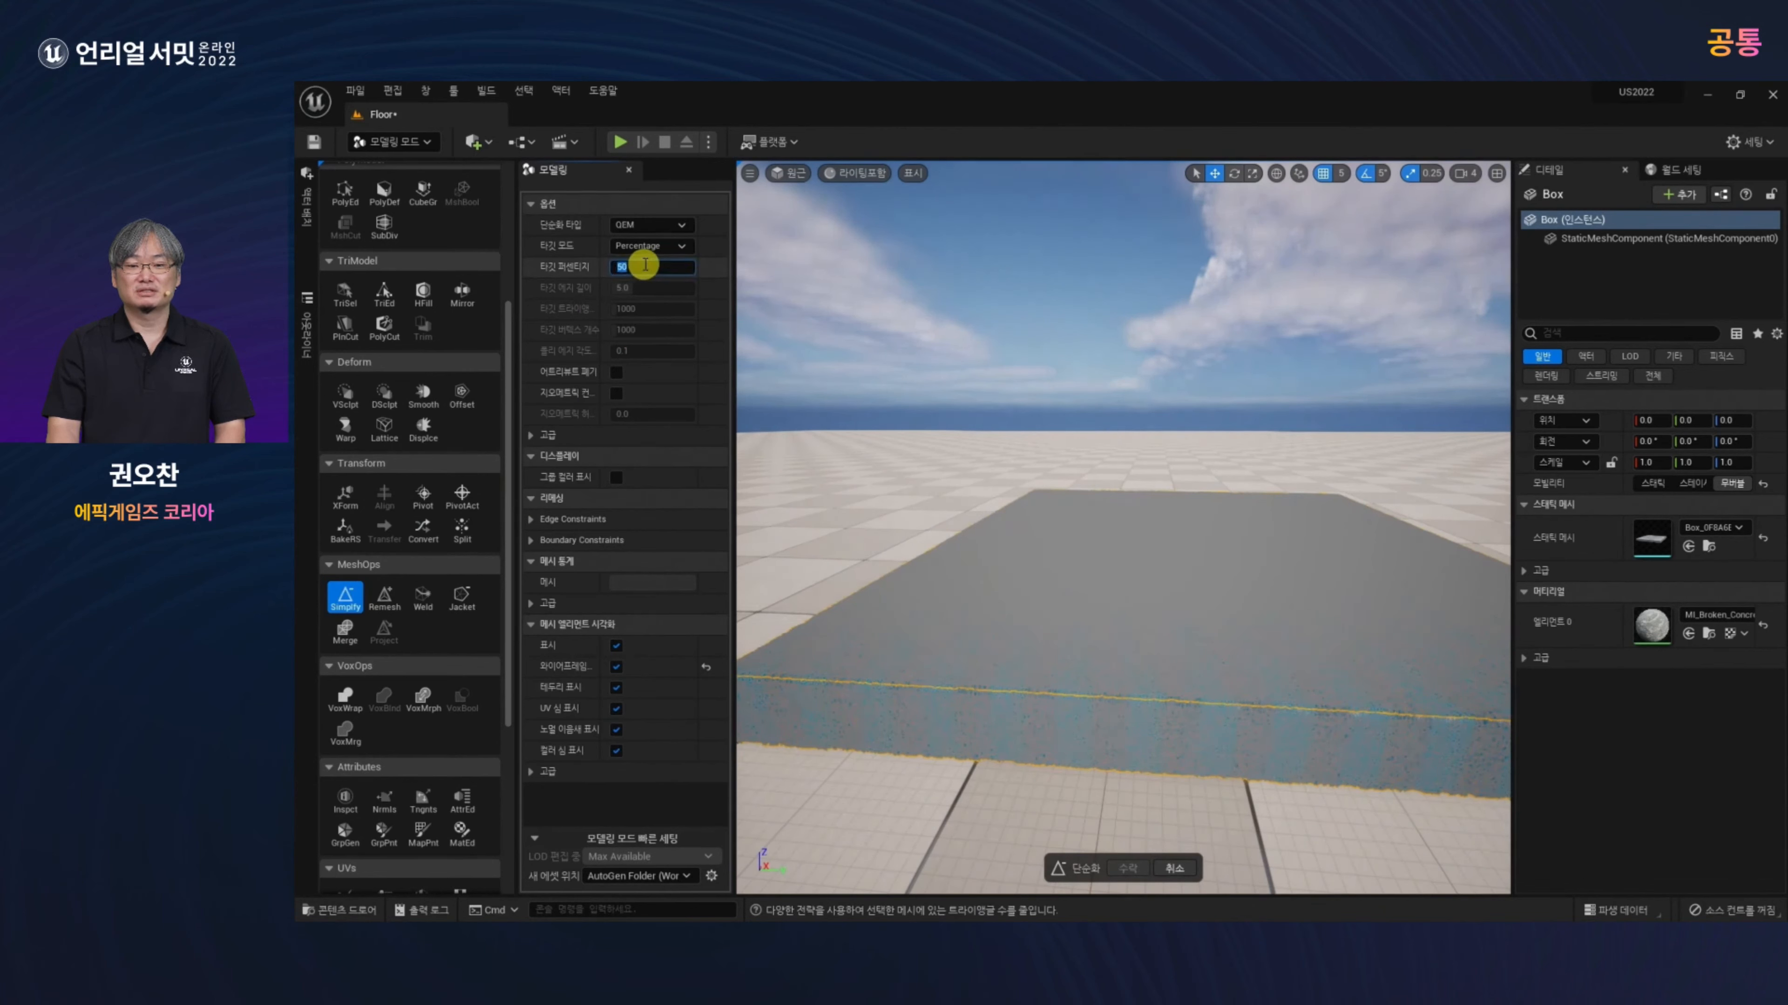
{"action": "type", "text": "25"}
{"action": "key", "text": "Return"}
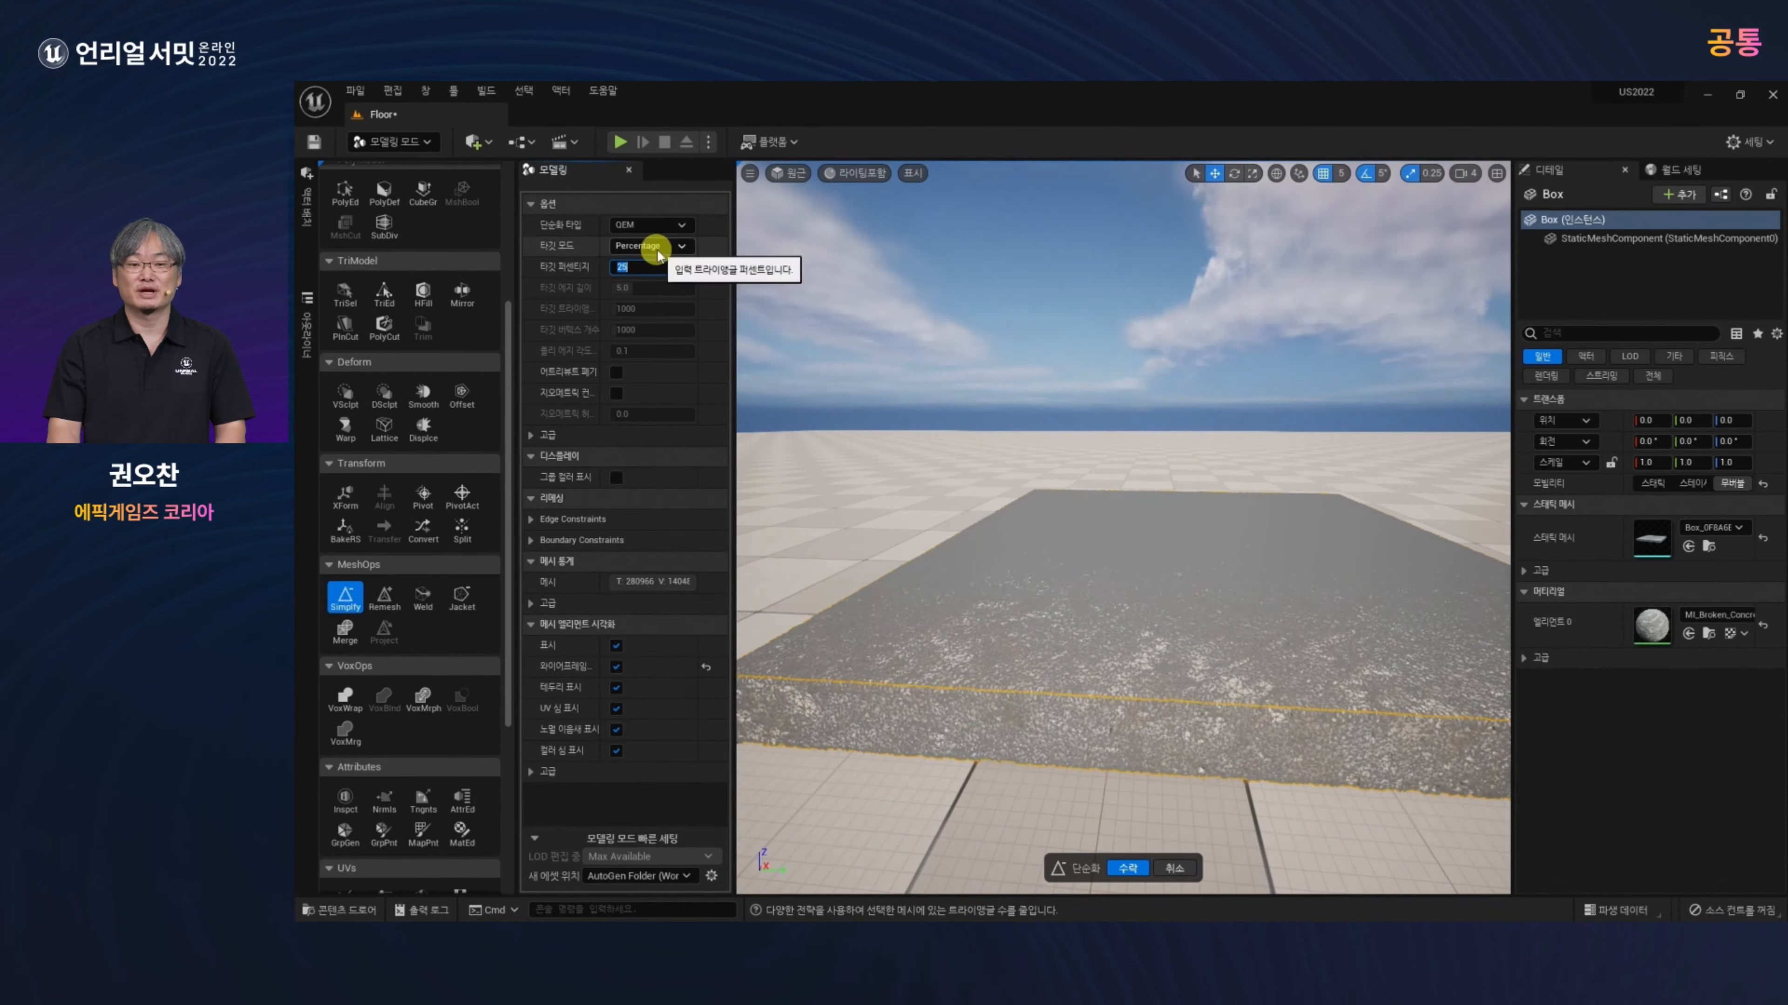
{"action": "middle_click_drag", "start_coordinate": [1184, 623], "coordinate": [1166, 542]}
{"action": "scroll", "coordinate": [1163, 622], "scroll_direction": "up", "scroll_amount": 2}
{"action": "scroll", "coordinate": [1154, 669], "scroll_direction": "down", "scroll_amount": 5}
{"action": "right_click_drag", "start_coordinate": [1237, 694], "coordinate": [1207, 749]}
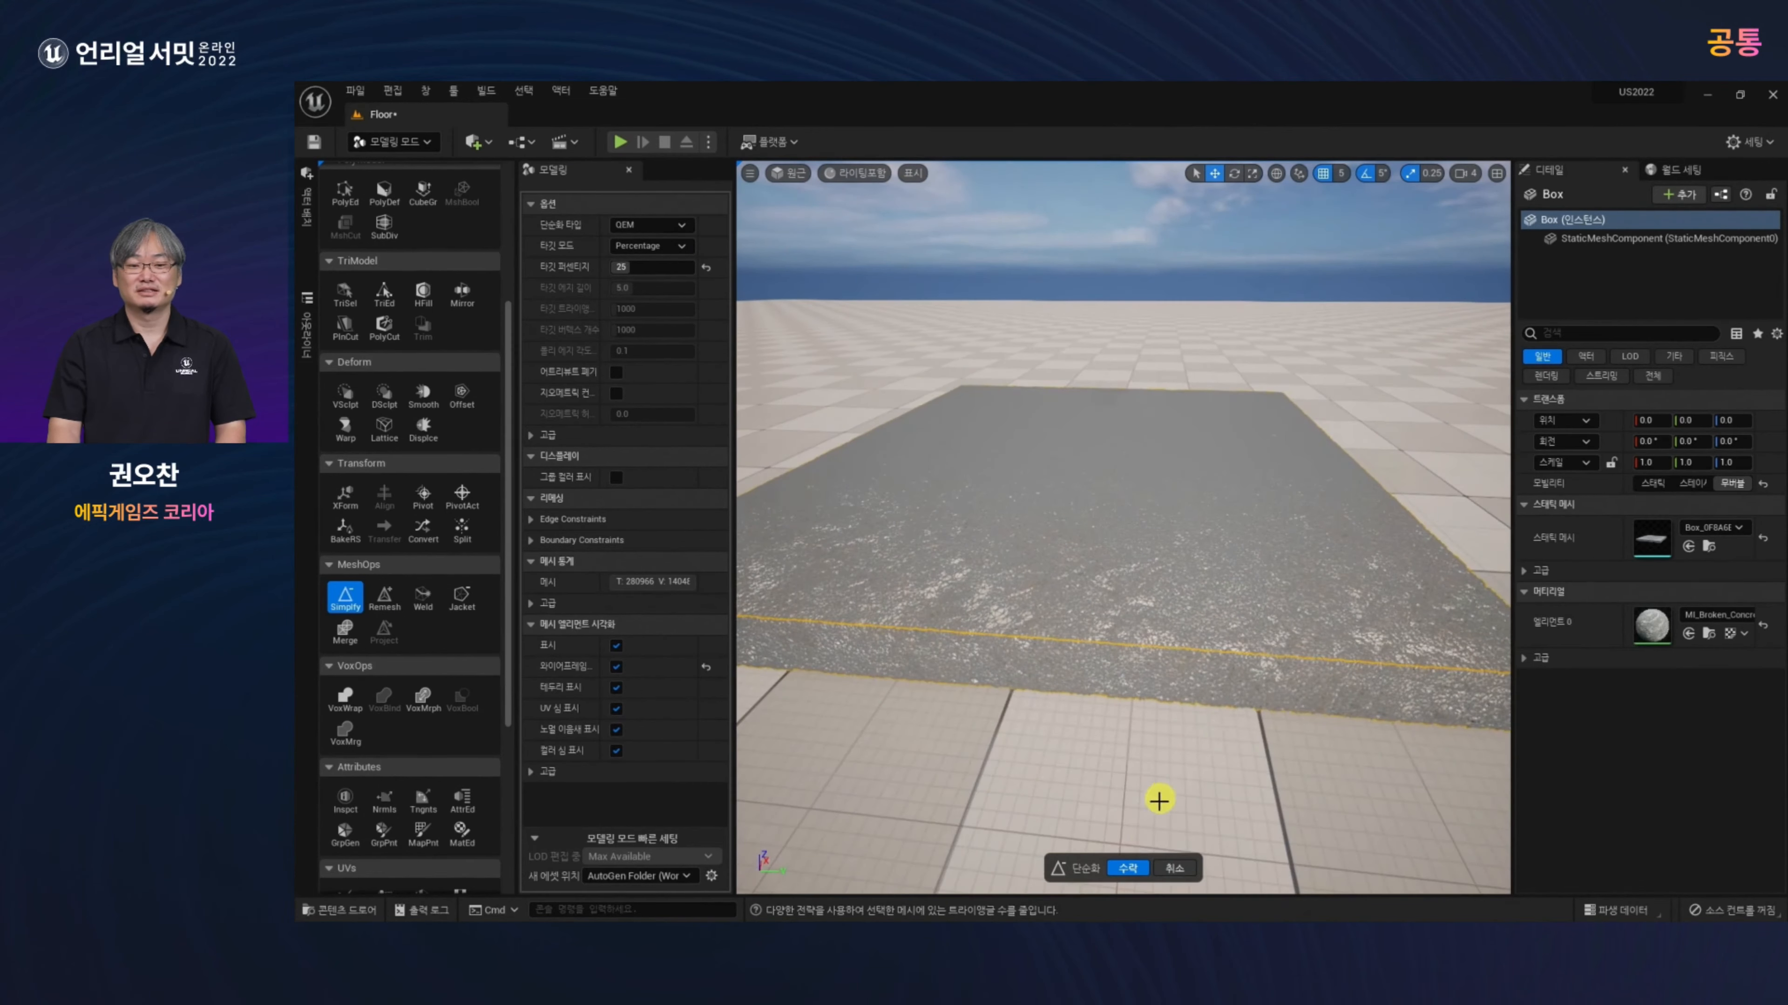
{"action": "left_click", "coordinate": [1133, 868]}
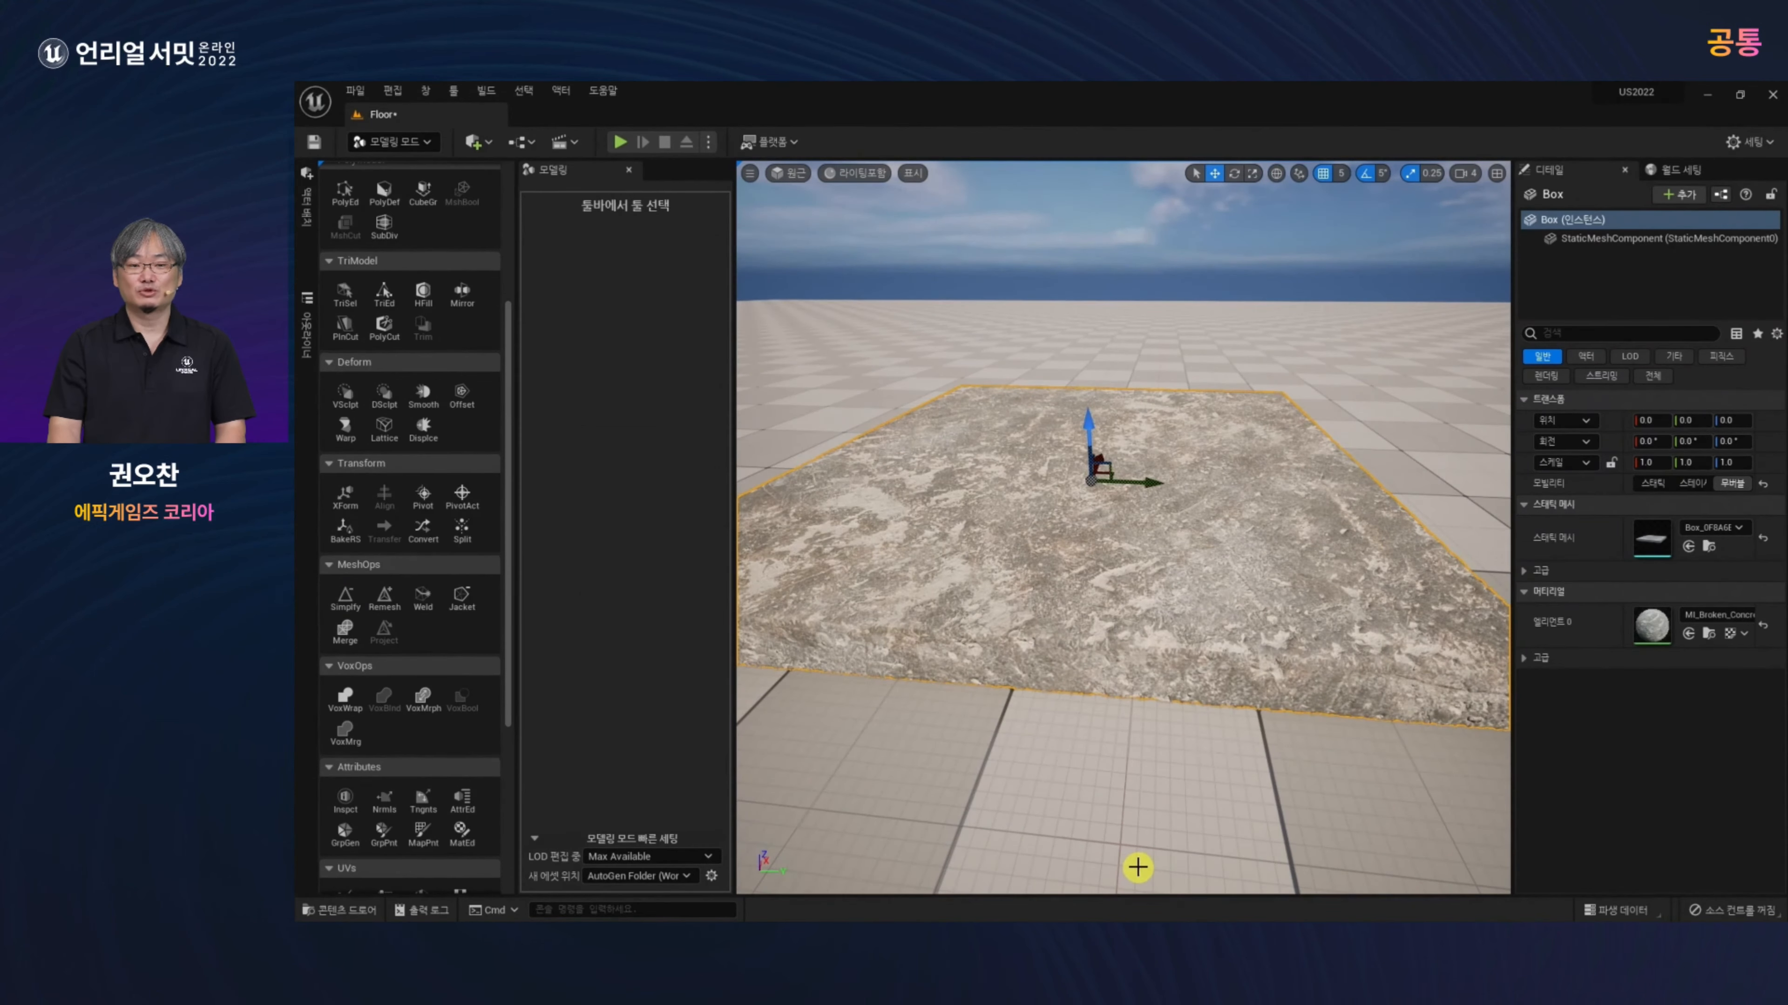
Step: Duplicate the slab with a -45° rotation about X and move the copy to Y -230
{"action": "middle_click_drag", "start_coordinate": [876, 614], "coordinate": [1009, 663]}
{"action": "scroll", "coordinate": [1150, 716], "scroll_direction": "up", "scroll_amount": 1}
{"action": "mouse_move", "coordinate": [1151, 716]}
{"action": "left_mouse_down", "text": "alt"}
{"action": "mouse_move", "coordinate": [1161, 691]}
{"action": "mouse_move", "coordinate": [1168, 706]}
{"action": "left_mouse_up", "text": "alt"}
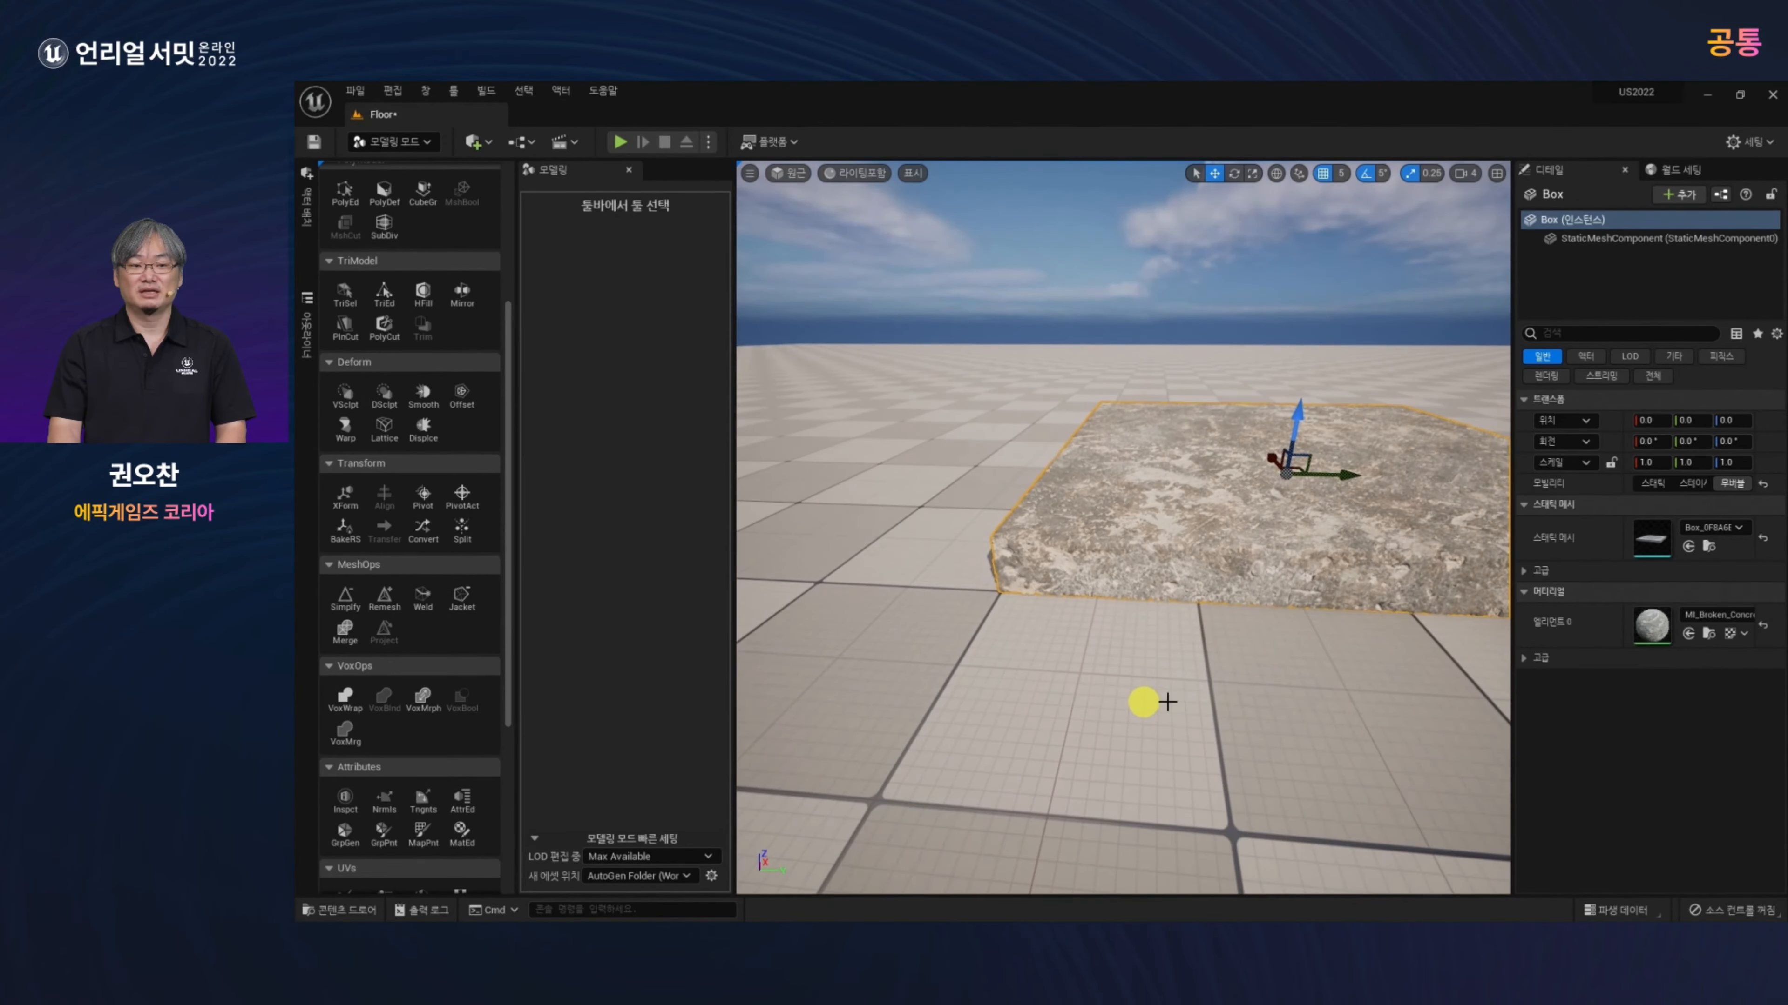
{"action": "key", "text": "e"}
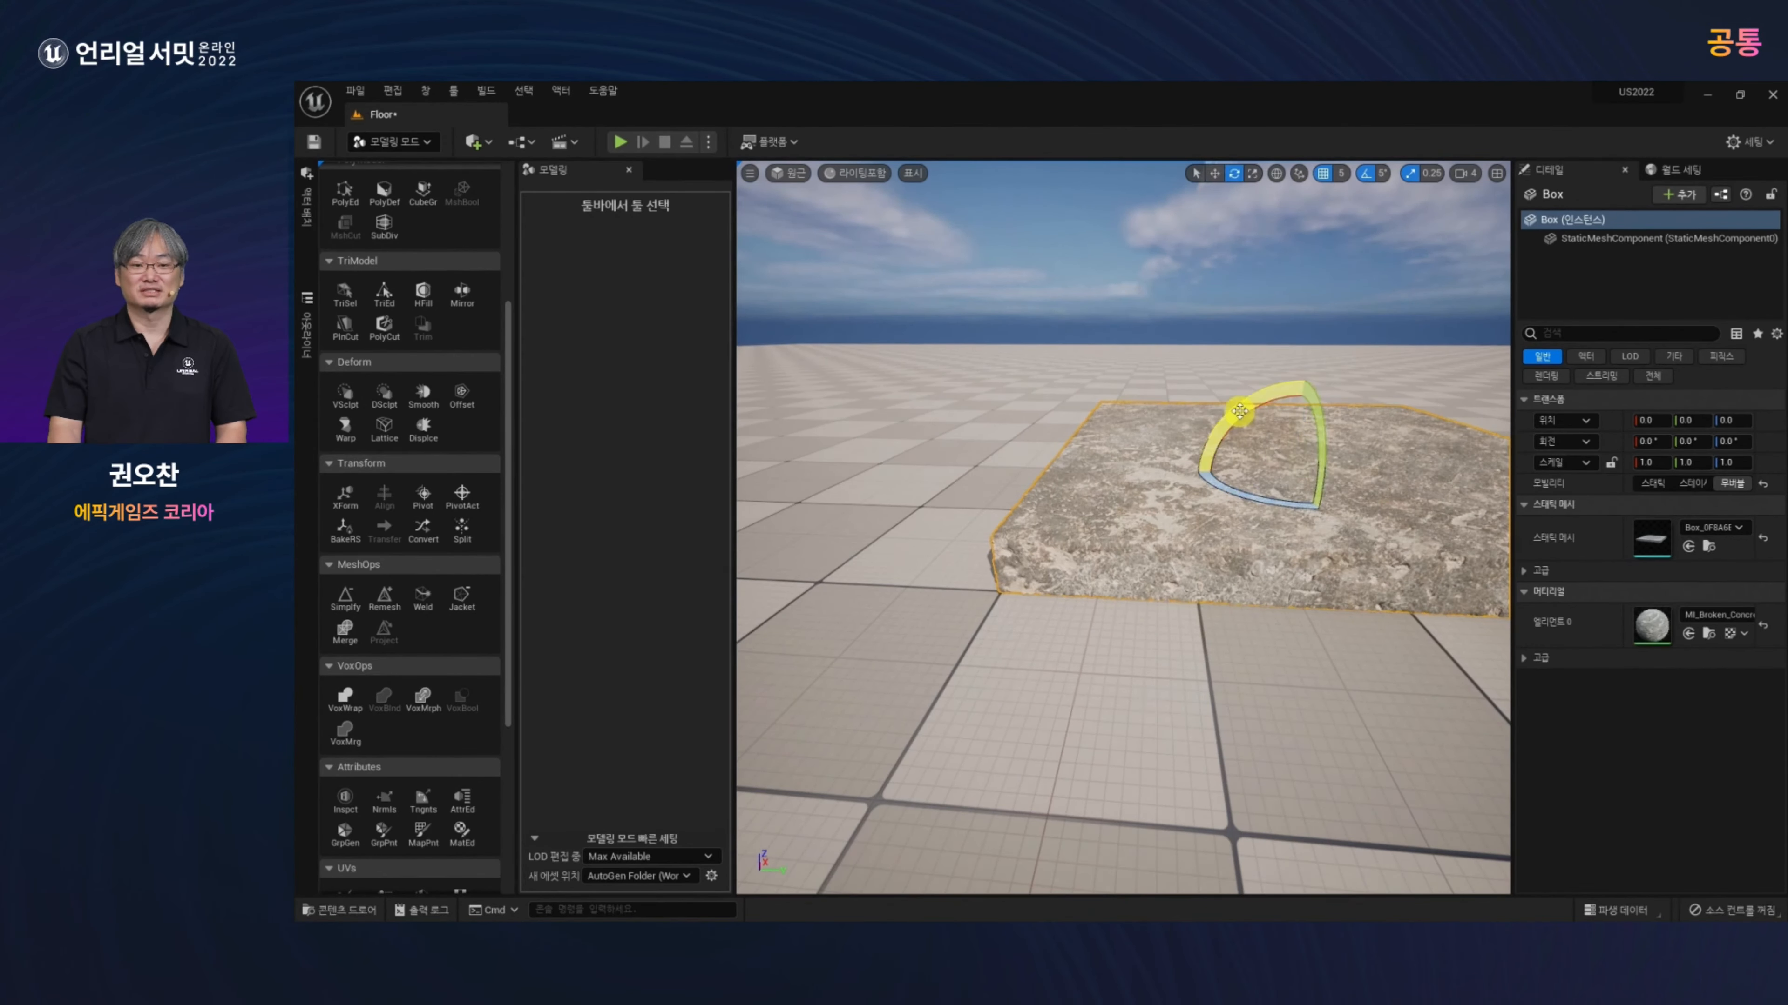
{"action": "left_click_drag", "start_coordinate": [1240, 403], "coordinate": [1161, 464], "text": "alt"}
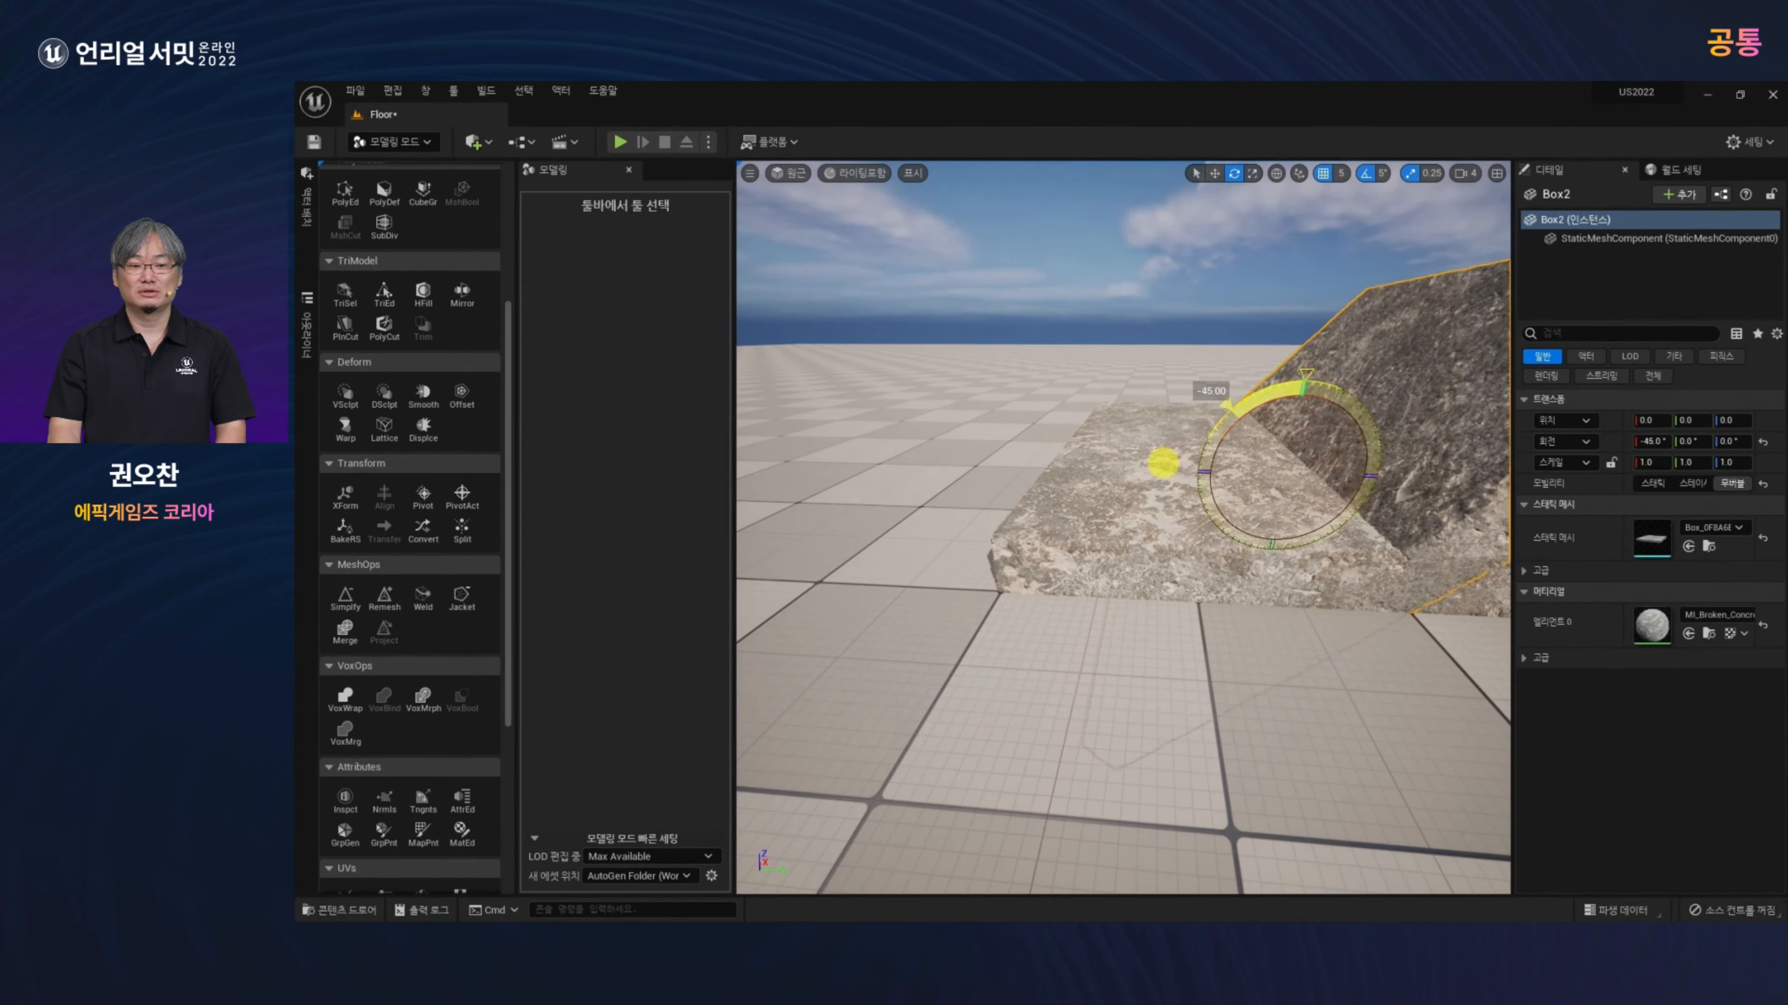
{"action": "key", "text": "w"}
{"action": "left_click_drag", "start_coordinate": [1351, 476], "coordinate": [1102, 442]}
{"action": "left_click", "coordinate": [1260, 519]}
{"action": "key", "text": "f"}
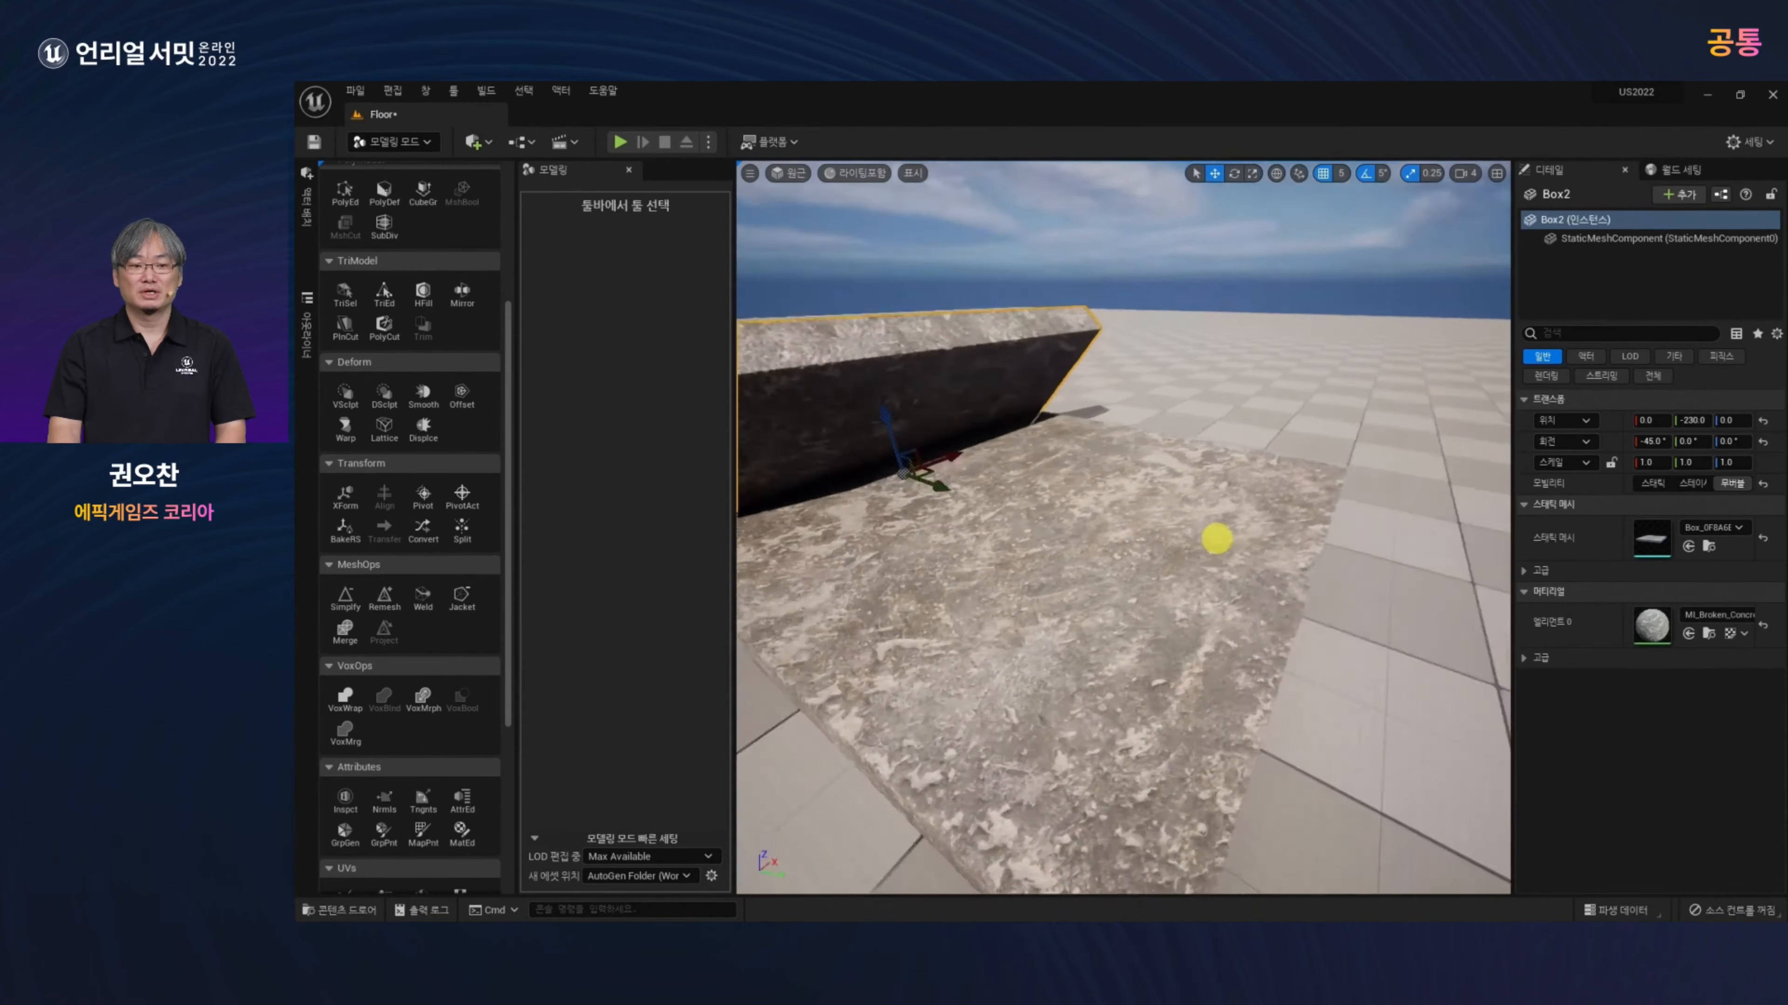
Step: Duplicate the flat slab as a copy tilted about Y and move it outward to the +X edge
{"action": "key", "text": "e"}
{"action": "left_click_drag", "start_coordinate": [872, 508], "coordinate": [999, 433], "text": "alt"}
{"action": "key", "text": "w"}
{"action": "right_click_drag", "start_coordinate": [1081, 547], "coordinate": [1071, 599]}
{"action": "left_click_drag", "start_coordinate": [915, 476], "coordinate": [1106, 452]}
Step: Duplicate the flat slab with a 45° rotation about X and move the copy to Y 230
{"action": "left_click_drag", "start_coordinate": [1087, 654], "coordinate": [1137, 590], "text": "alt"}
{"action": "left_click", "coordinate": [1152, 568]}
{"action": "key", "text": "e"}
{"action": "left_click_drag", "start_coordinate": [1130, 473], "coordinate": [1185, 551]}
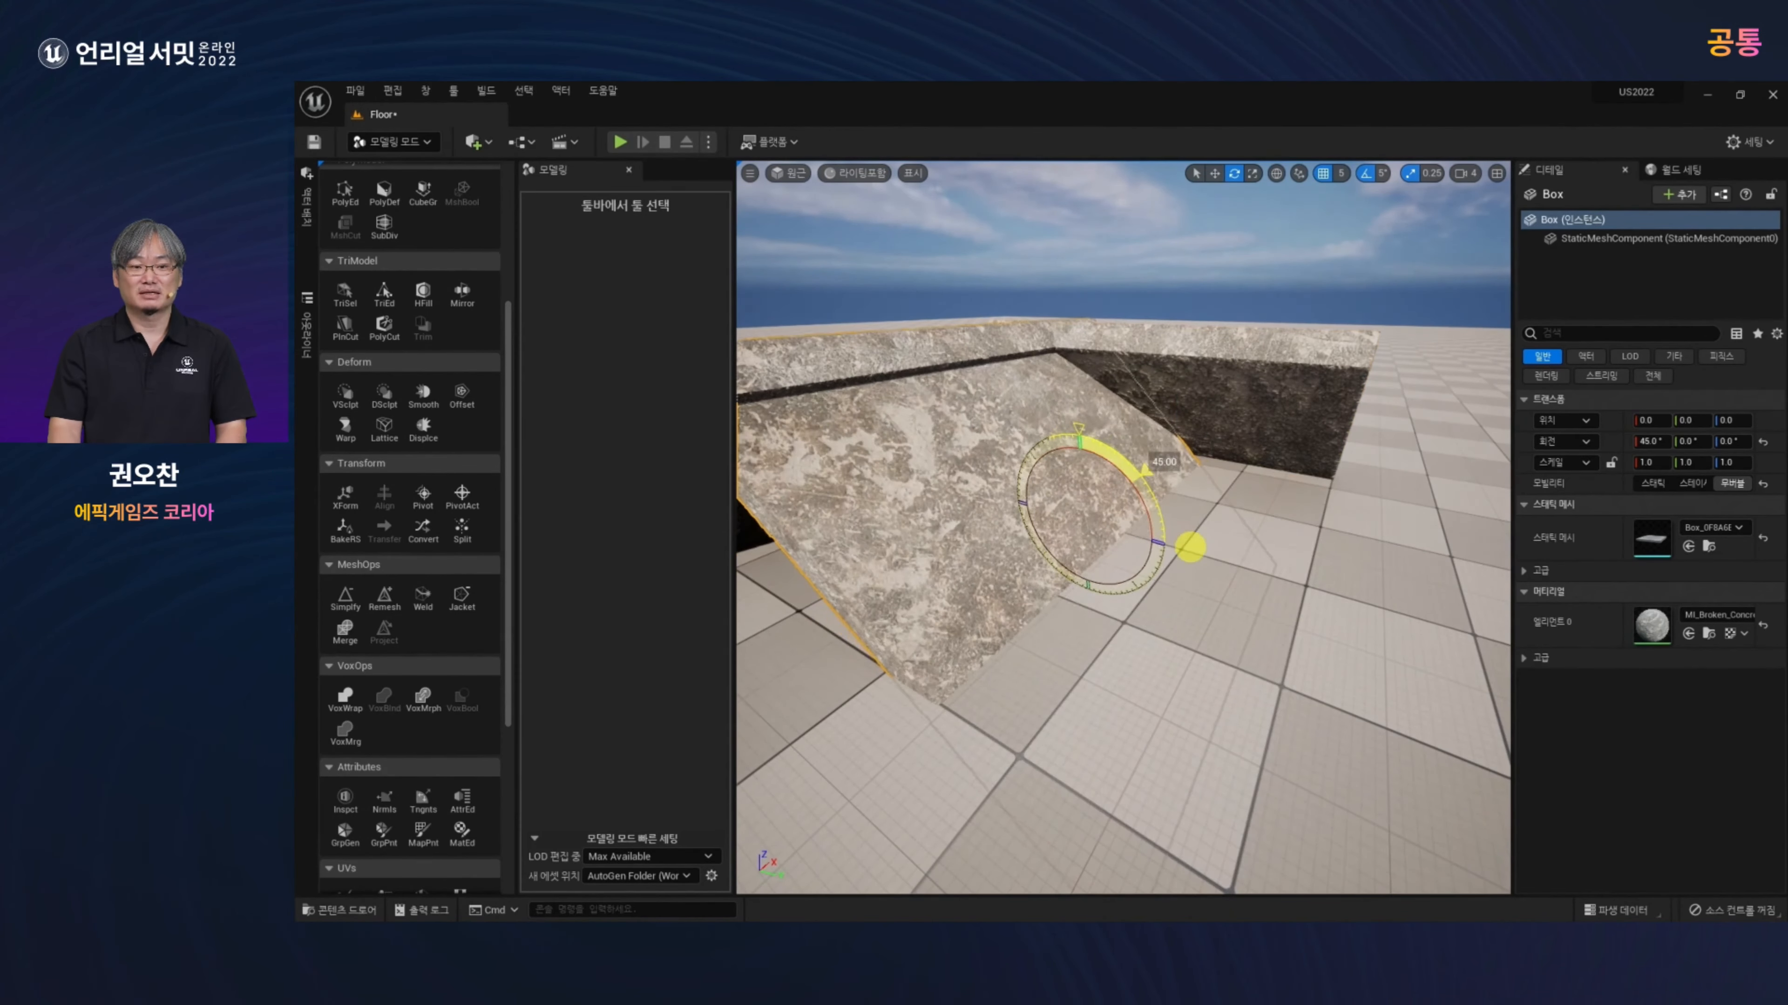
{"action": "key", "text": "ctrl+z"}
{"action": "left_click_drag", "start_coordinate": [1112, 457], "coordinate": [1461, 523], "text": "alt"}
{"action": "scroll", "coordinate": [1265, 632], "scroll_direction": "down", "scroll_amount": 5}
{"action": "key", "text": "w"}
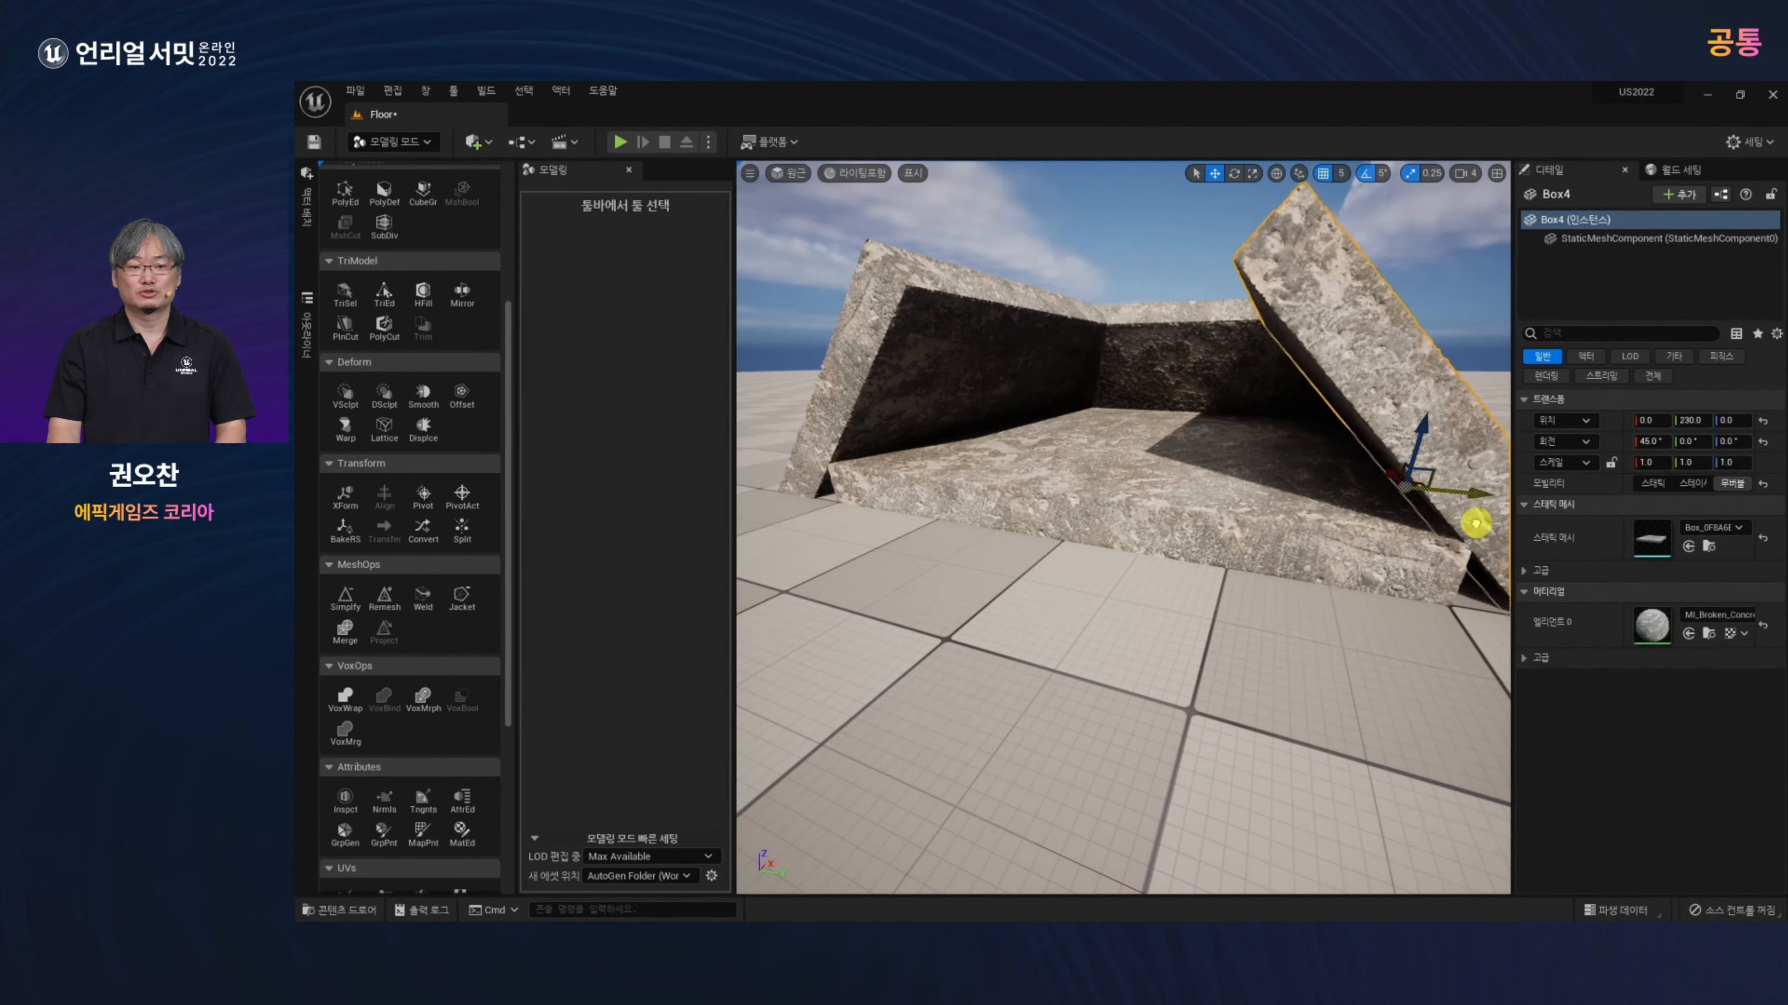
Step: Duplicate the flat slab with a 45° rotation about Y and move the copy to X -230
{"action": "left_click_drag", "start_coordinate": [1226, 572], "coordinate": [1220, 572], "text": "alt"}
{"action": "left_click", "coordinate": [1050, 533]}
{"action": "key", "text": "e"}
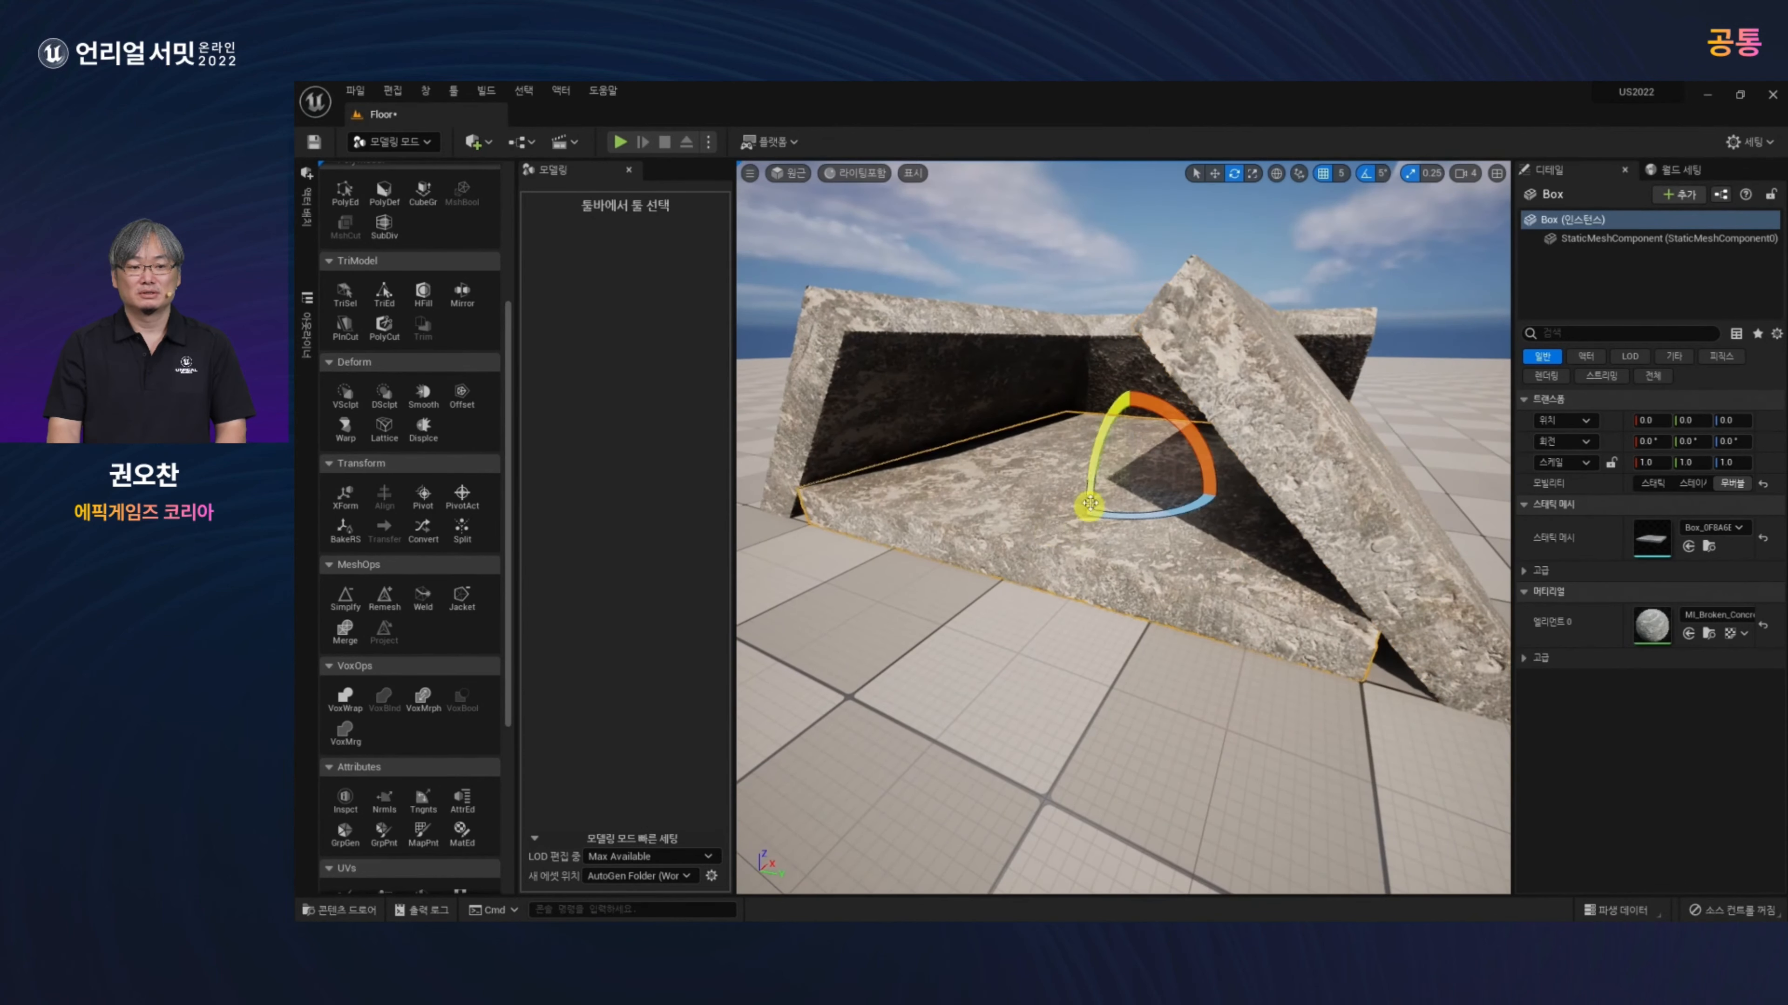
{"action": "left_click_drag", "start_coordinate": [1101, 426], "coordinate": [1056, 517], "text": "alt"}
{"action": "key", "text": "w"}
{"action": "left_click_drag", "start_coordinate": [1153, 465], "coordinate": [1169, 584]}
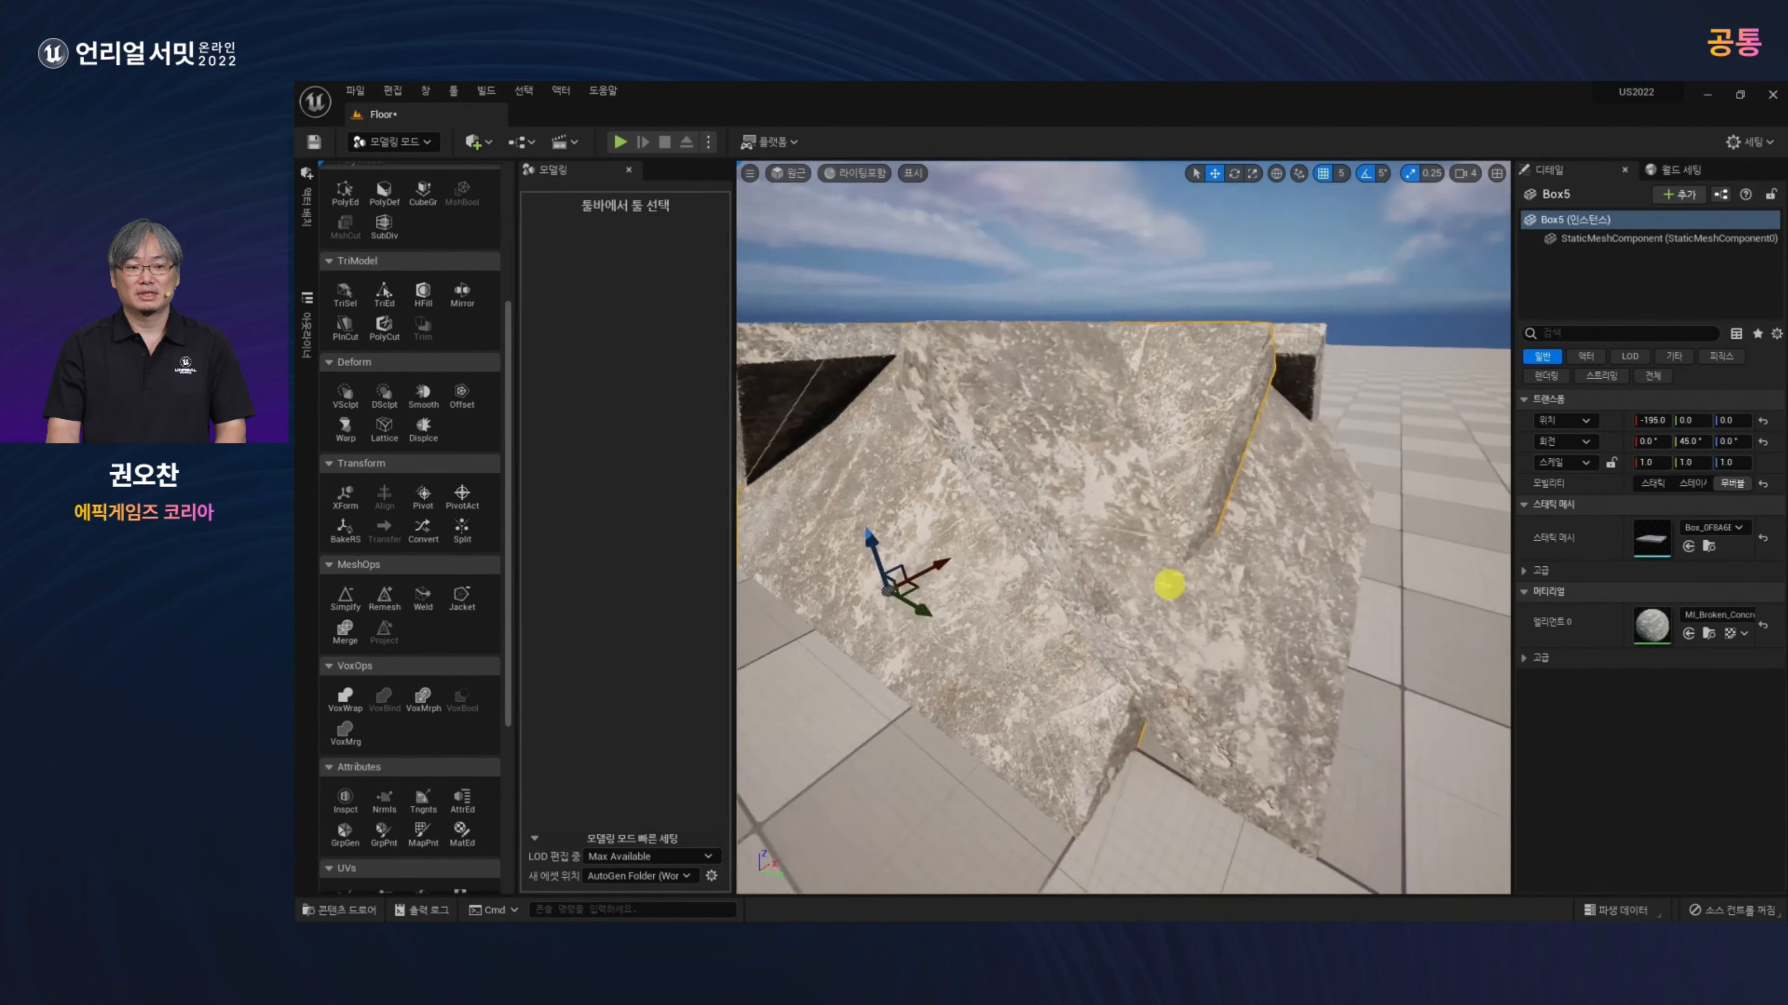
{"action": "scroll", "coordinate": [1169, 584], "scroll_direction": "down", "scroll_amount": 4}
{"action": "left_click_drag", "start_coordinate": [913, 511], "coordinate": [871, 535]}
{"action": "scroll", "coordinate": [1055, 577], "scroll_direction": "up", "scroll_amount": 5}
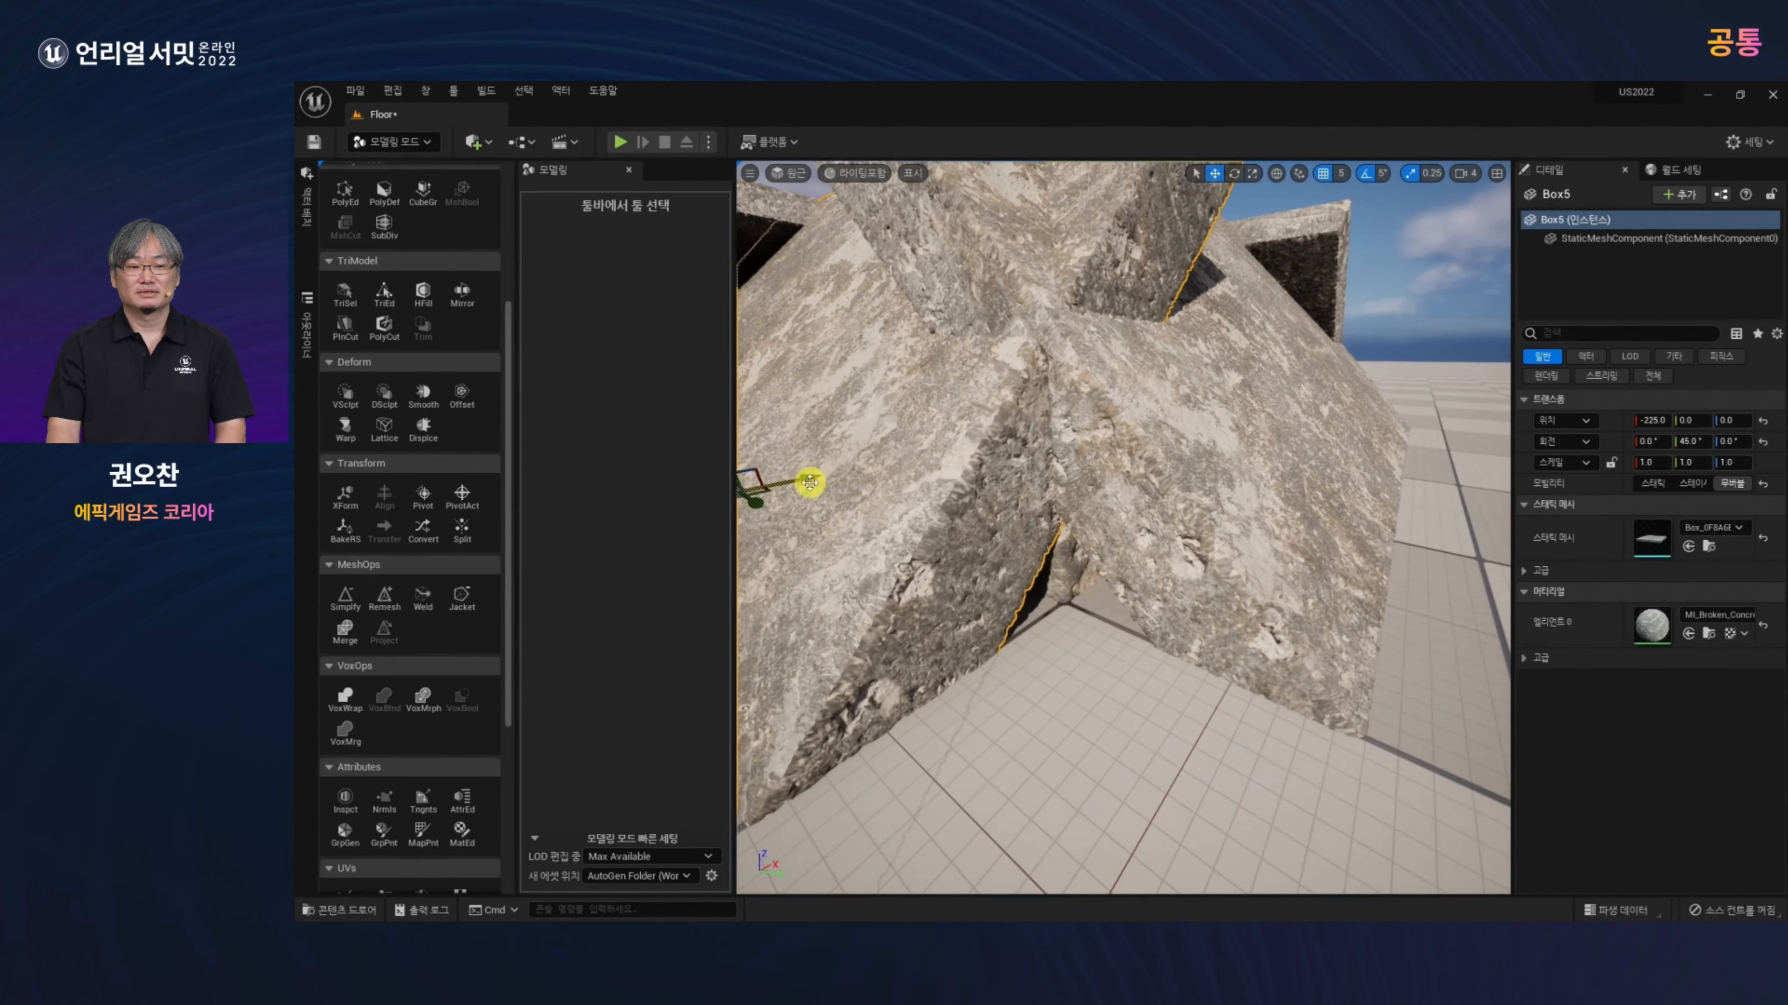
{"action": "left_click_drag", "start_coordinate": [803, 479], "coordinate": [794, 484]}
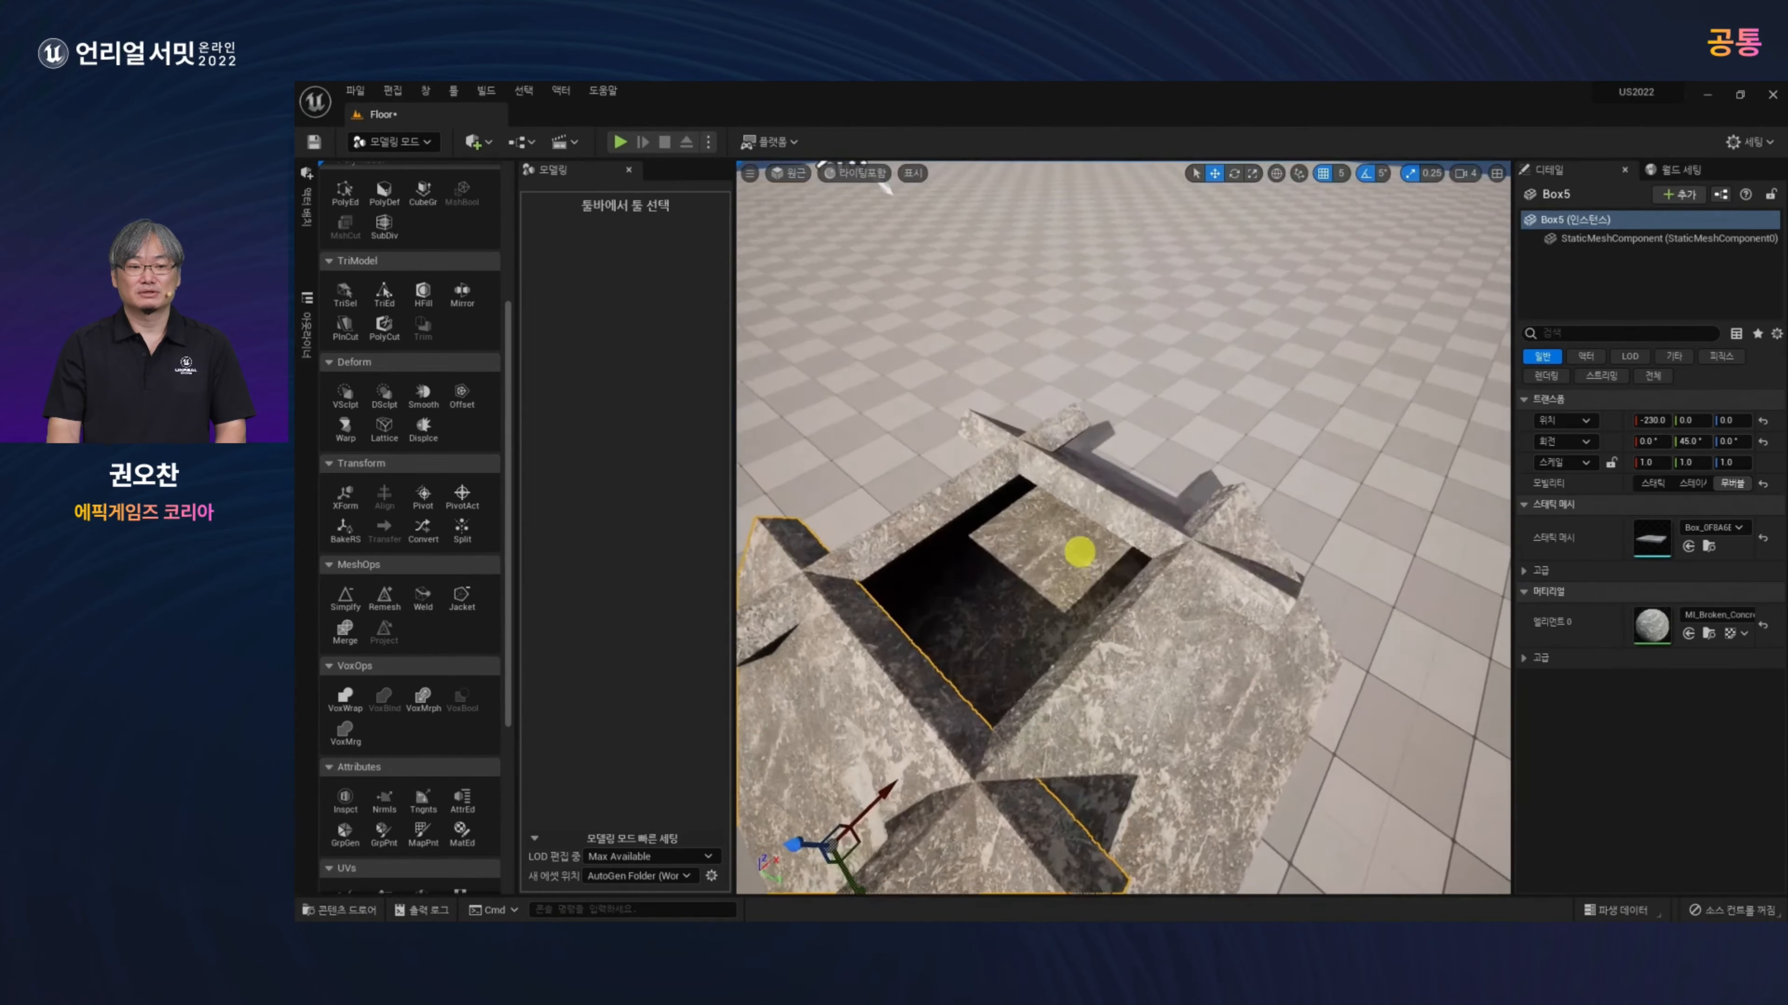
Step: Subtract the tilted slab on the -Y side from the flat slab using Mesh Boolean with Difference A - B
{"action": "scroll", "coordinate": [1070, 491], "scroll_direction": "down", "scroll_amount": 2}
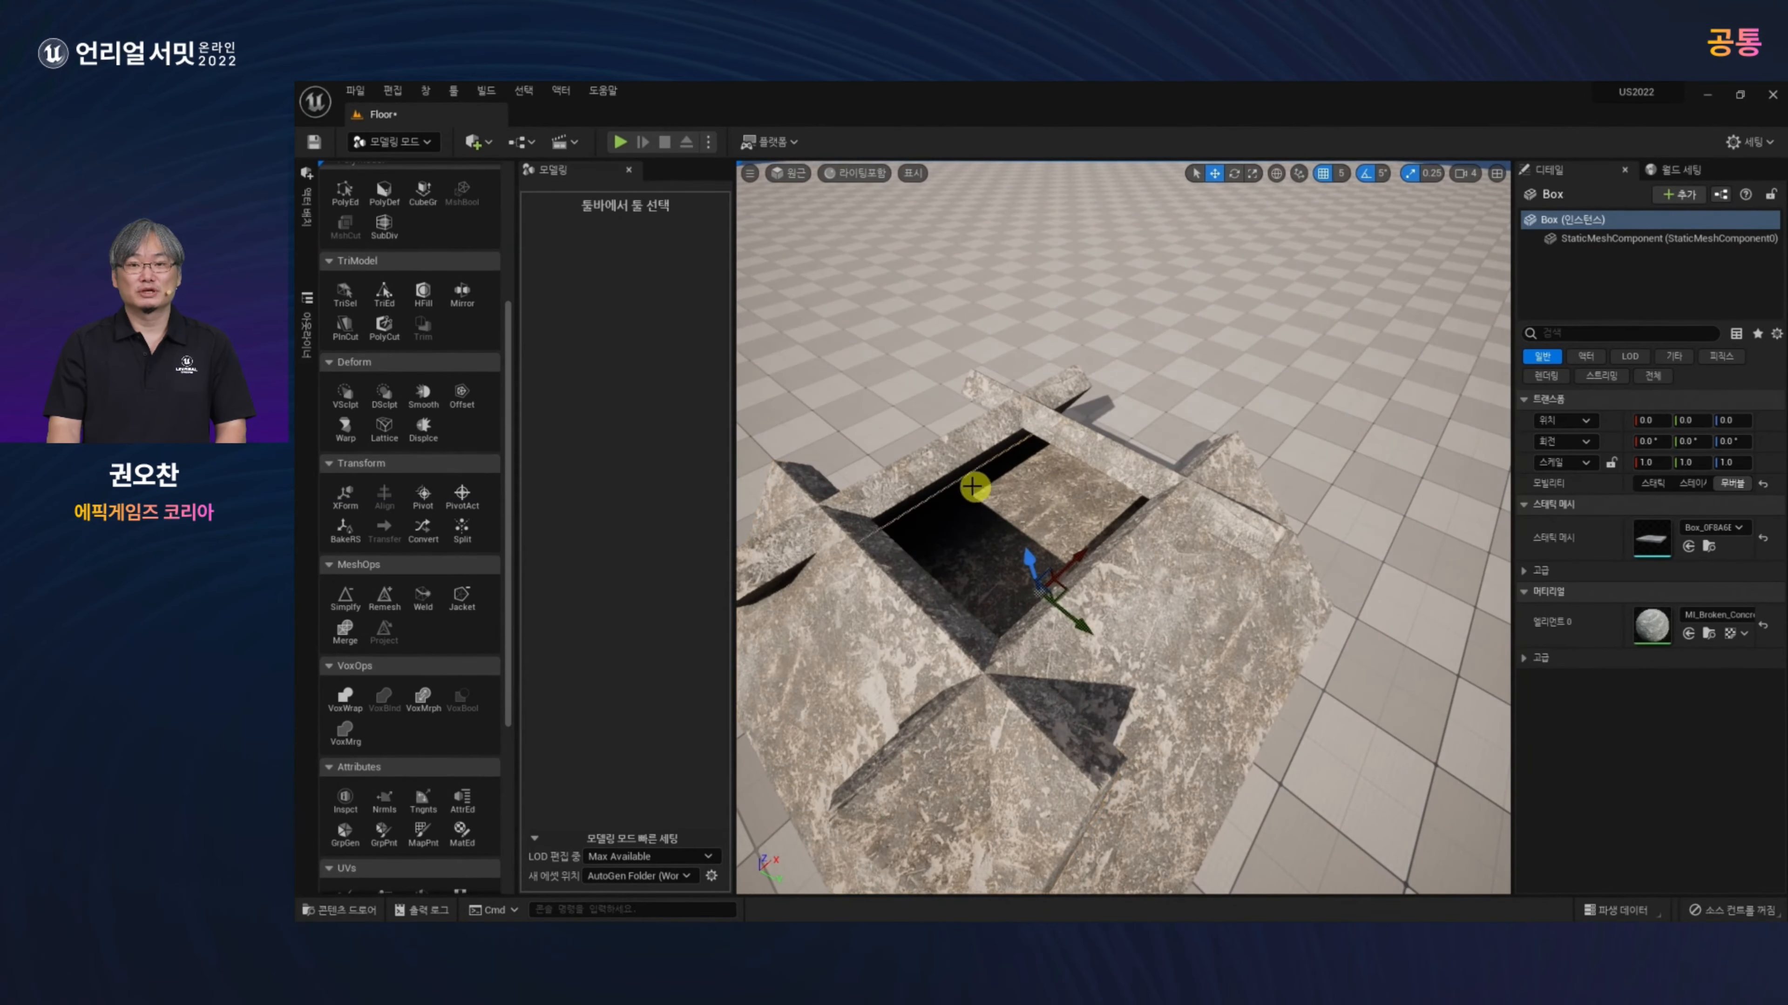
{"action": "left_click", "coordinate": [943, 459], "text": "ctrl"}
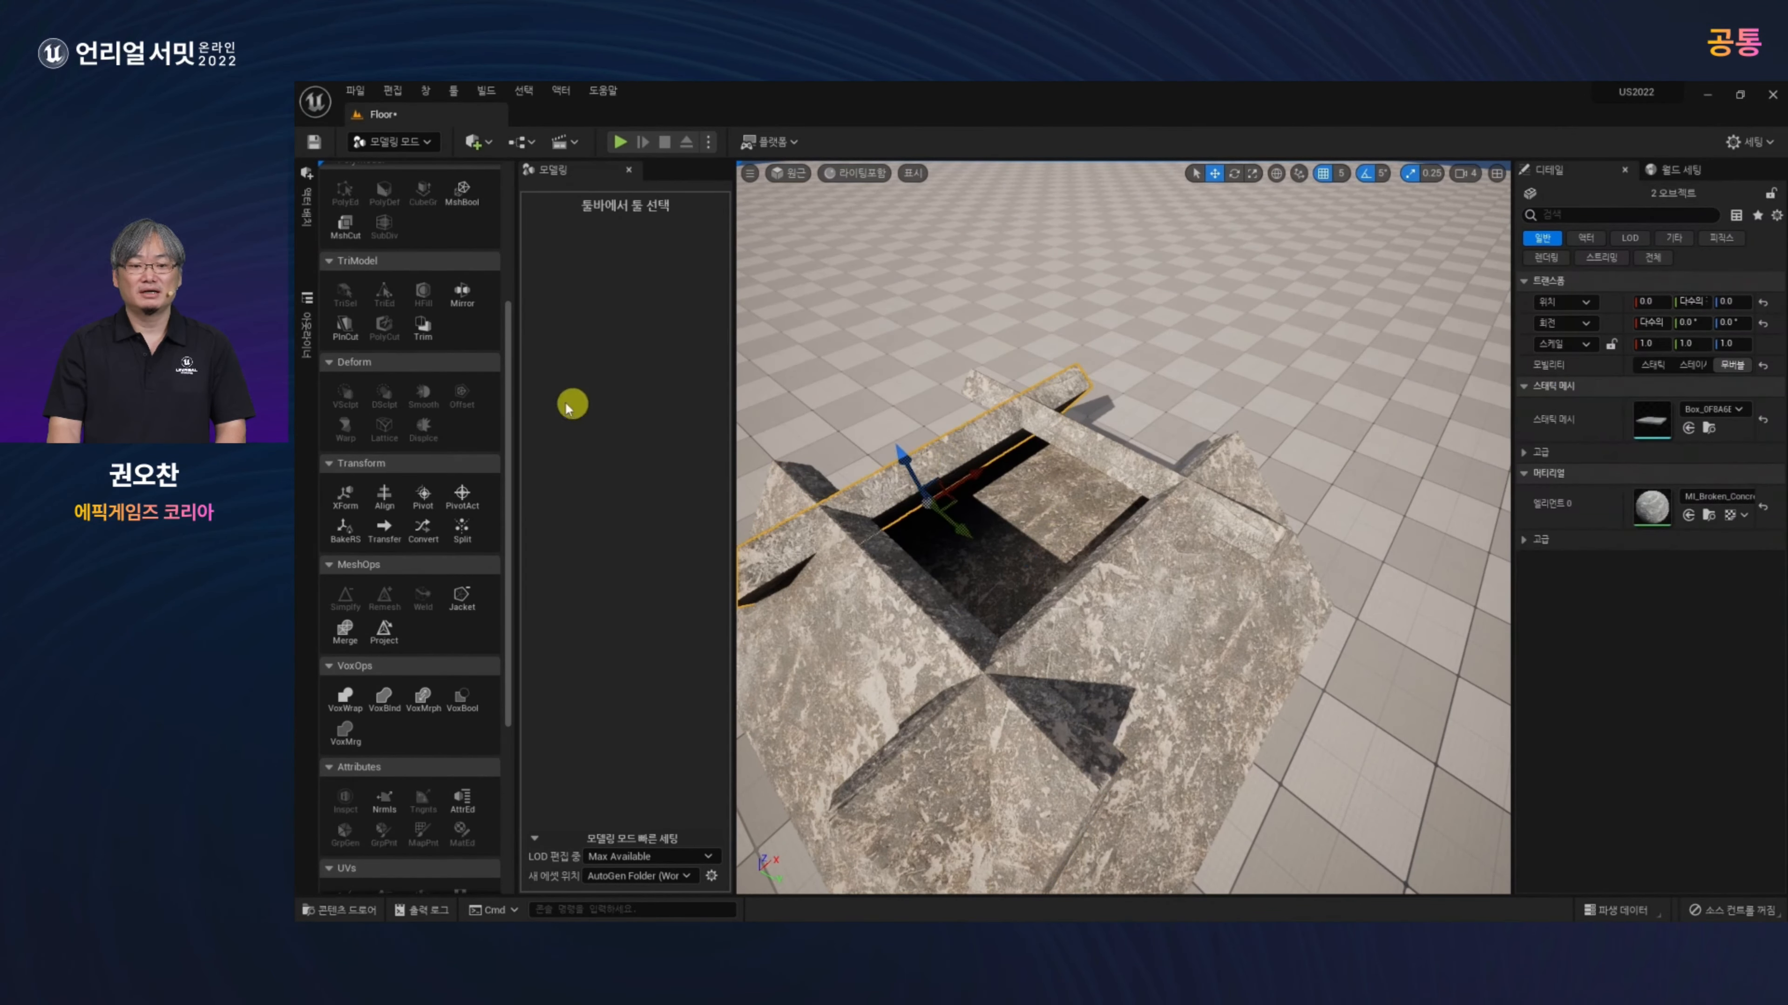
{"action": "scroll", "coordinate": [451, 391], "scroll_direction": "up", "scroll_amount": 4}
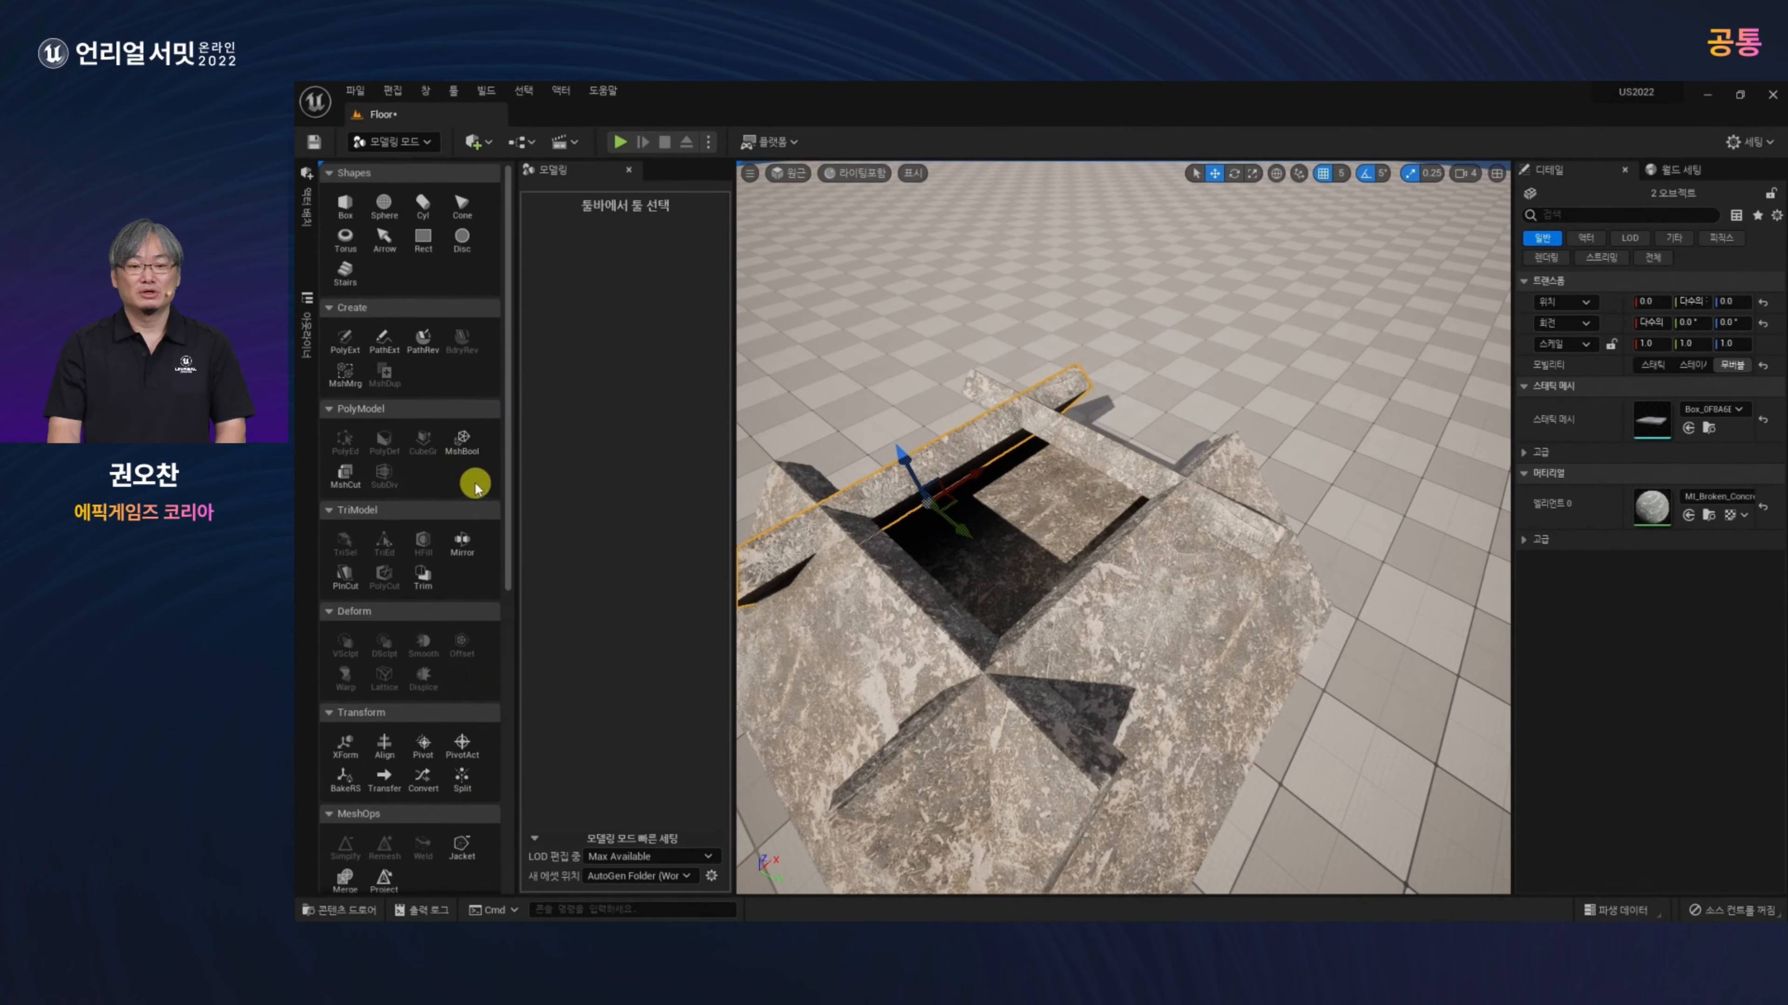
{"action": "left_click", "coordinate": [462, 448]}
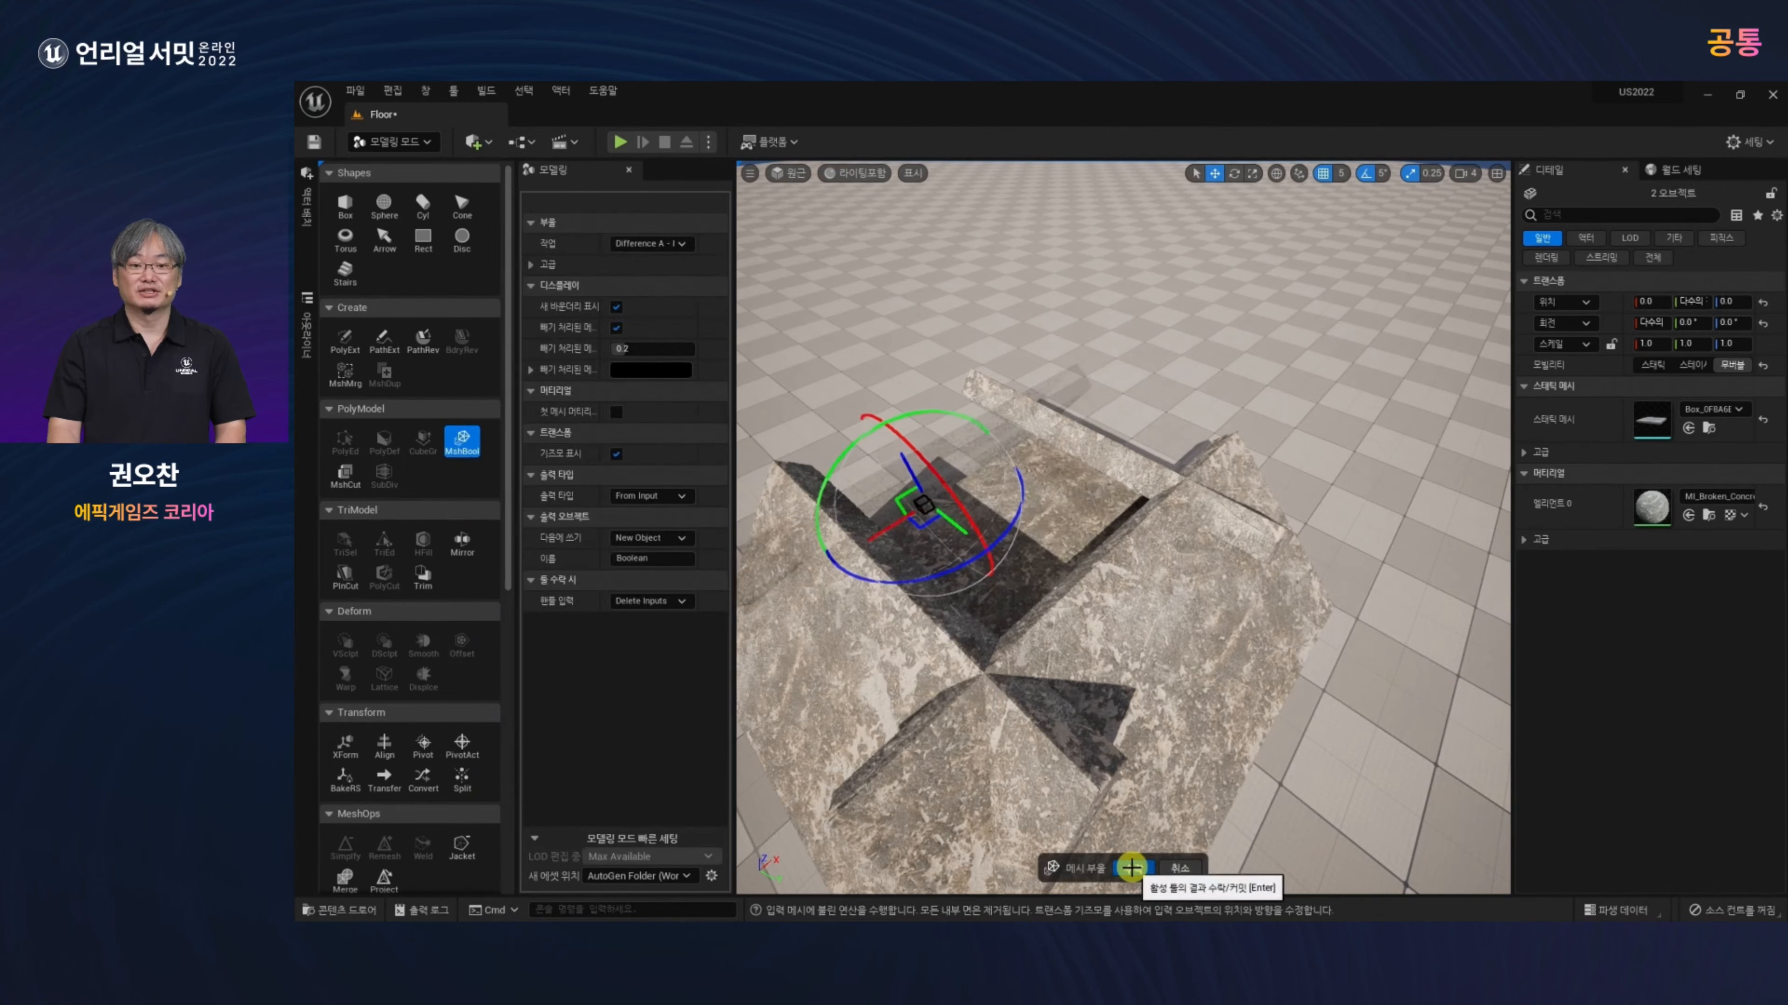
{"action": "left_click", "coordinate": [1130, 868]}
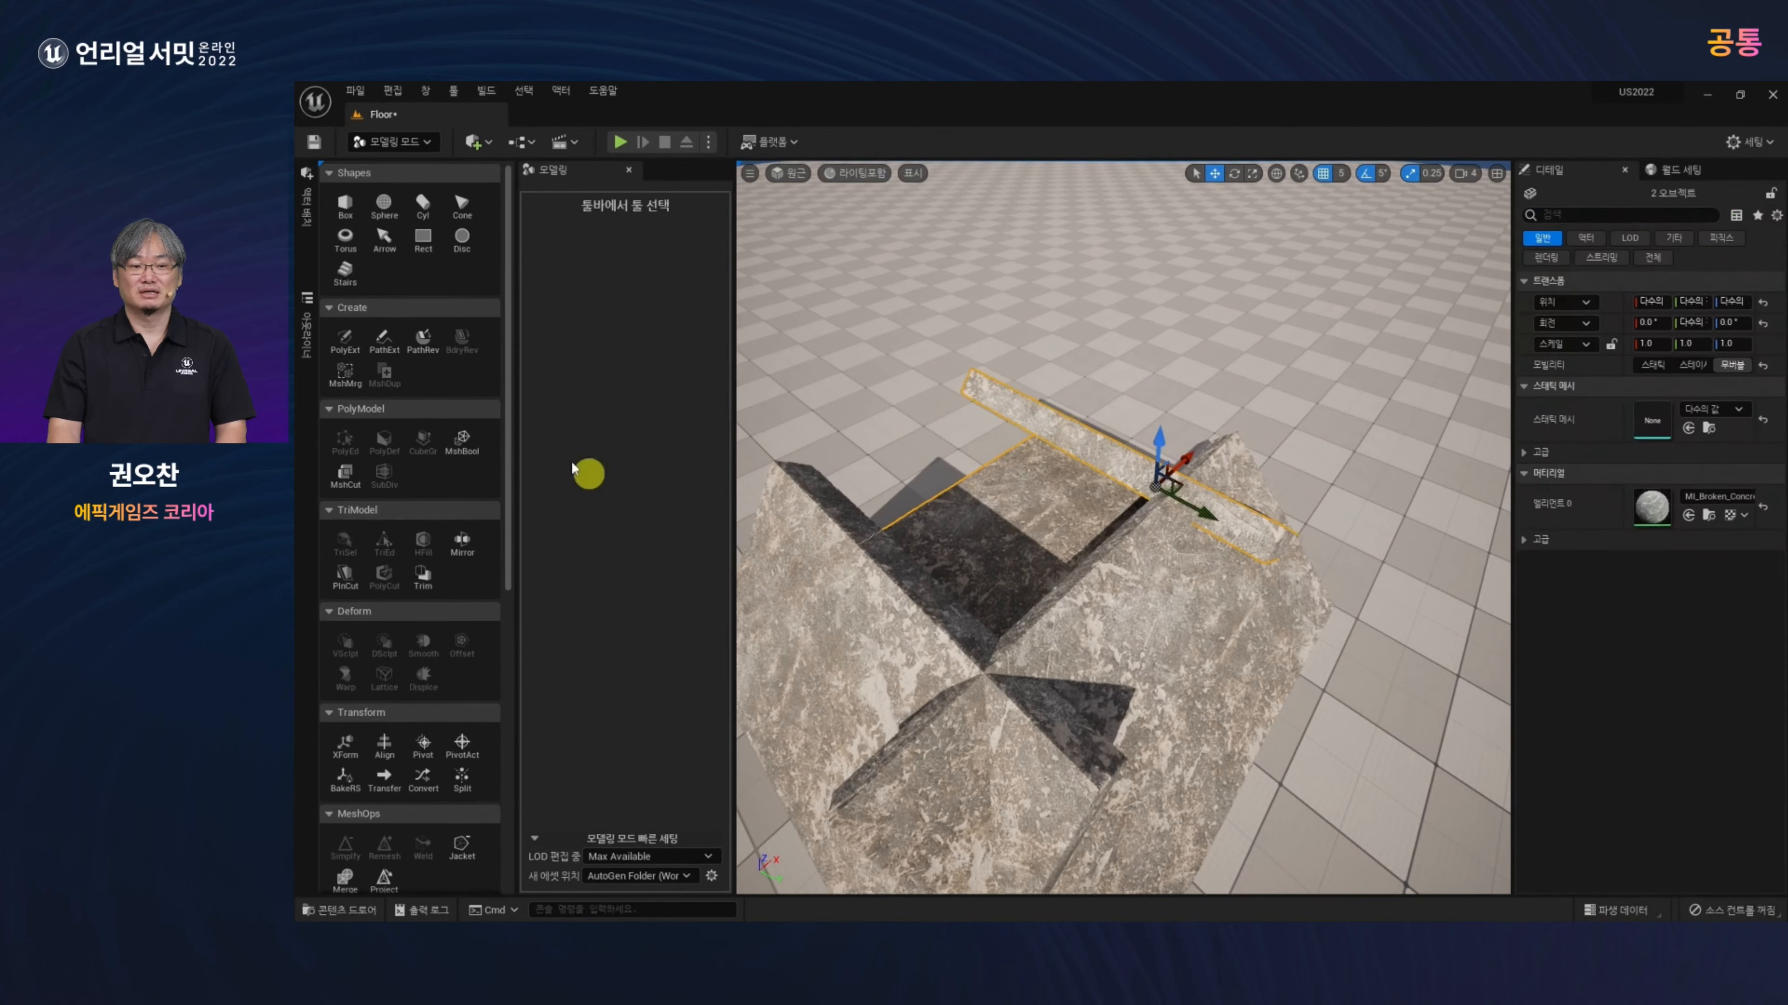
Step: Subtract the tilted slabs on the +X and +Y sides from the flat slab using Mesh Boolean with Difference A - B
{"action": "left_click", "coordinate": [462, 442]}
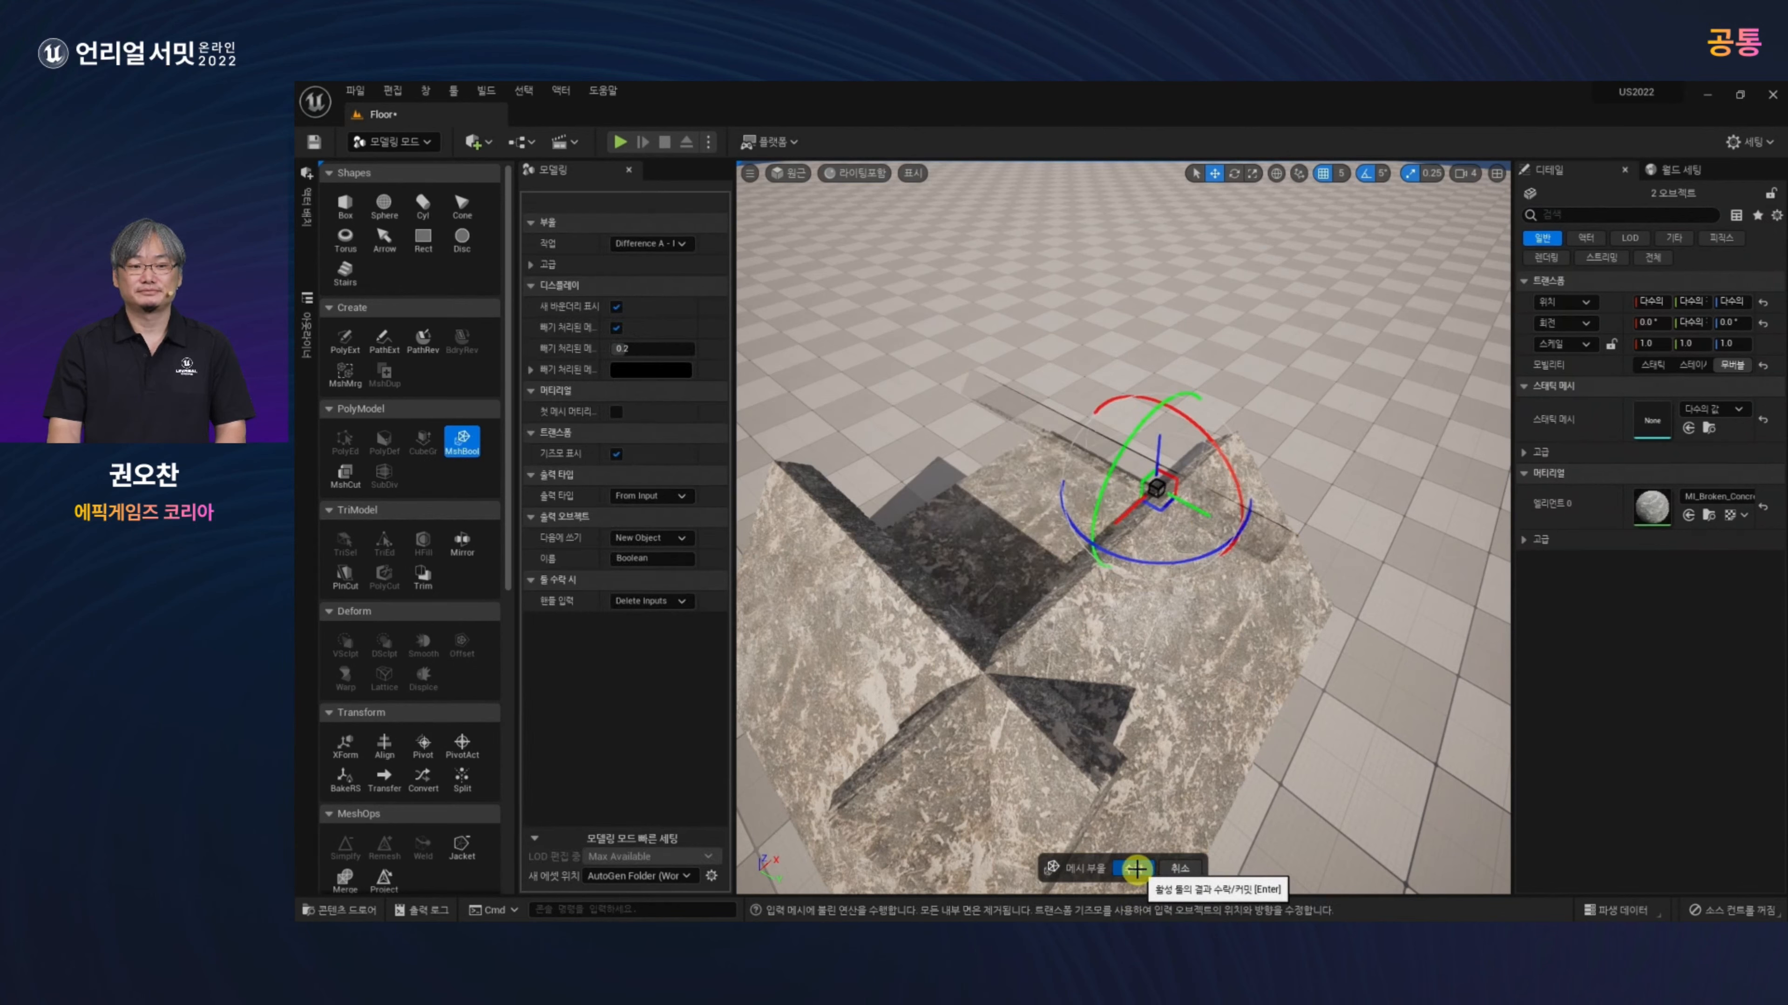
{"action": "left_click", "coordinate": [1136, 869]}
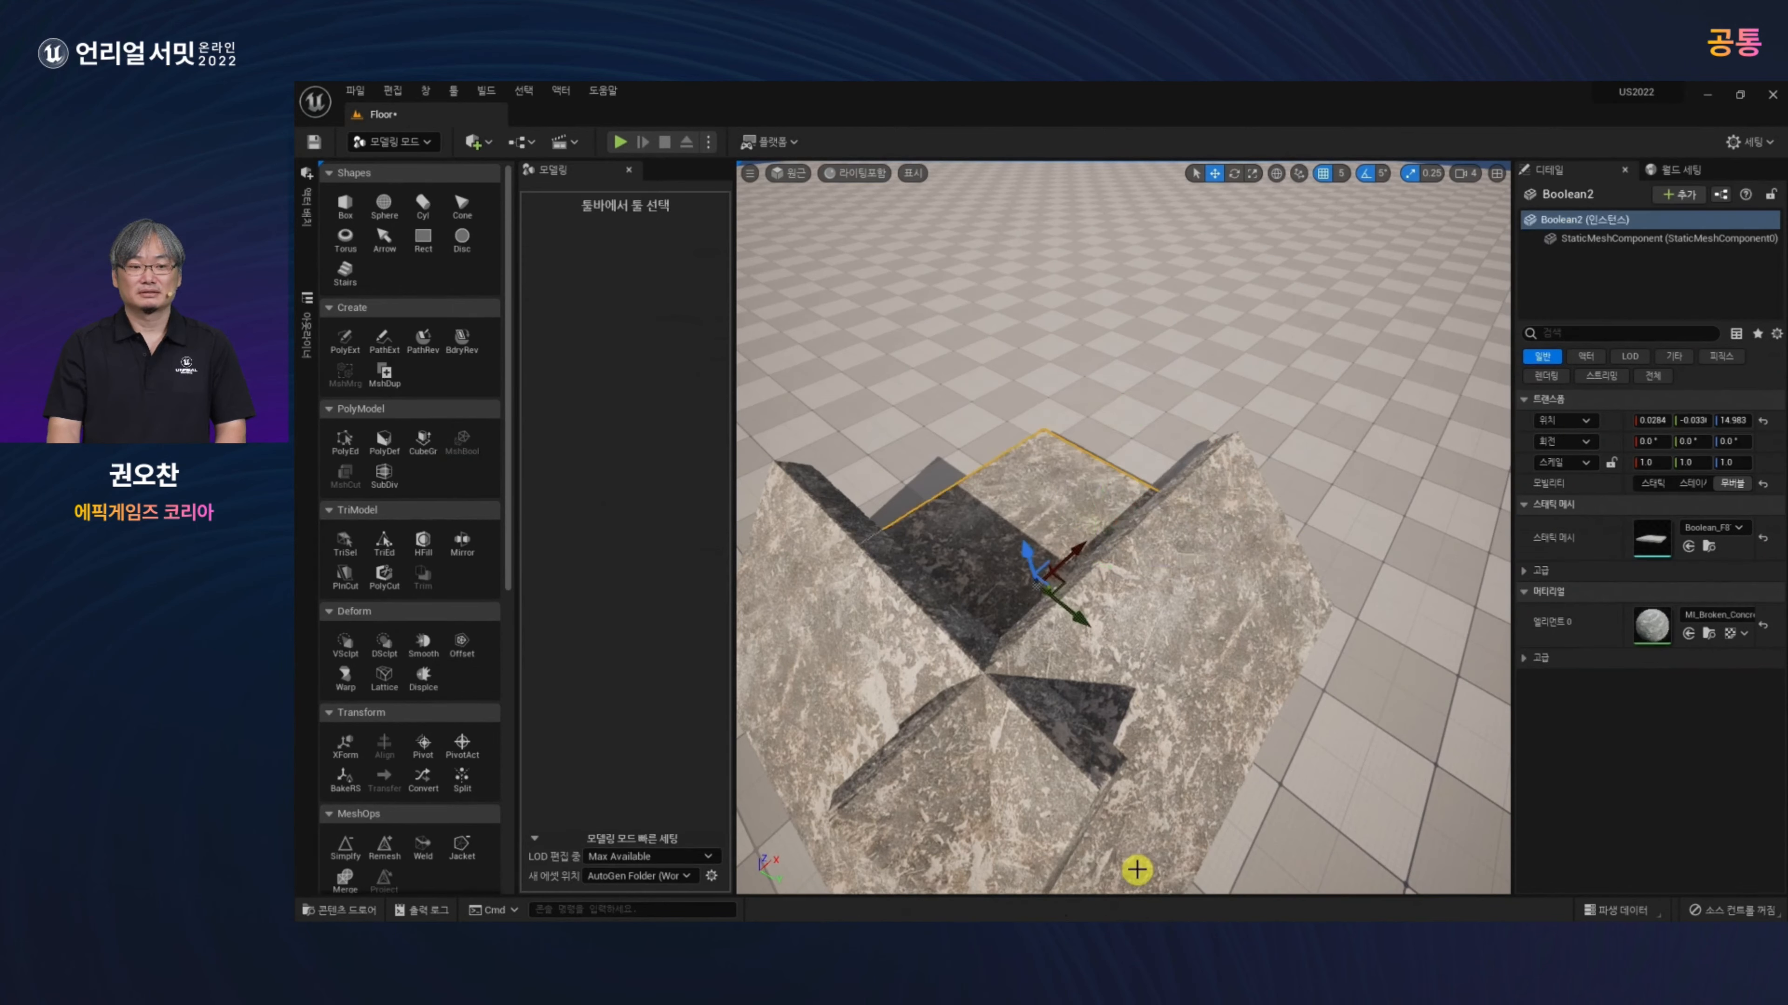
{"action": "left_click", "coordinate": [1132, 672], "text": "ctrl"}
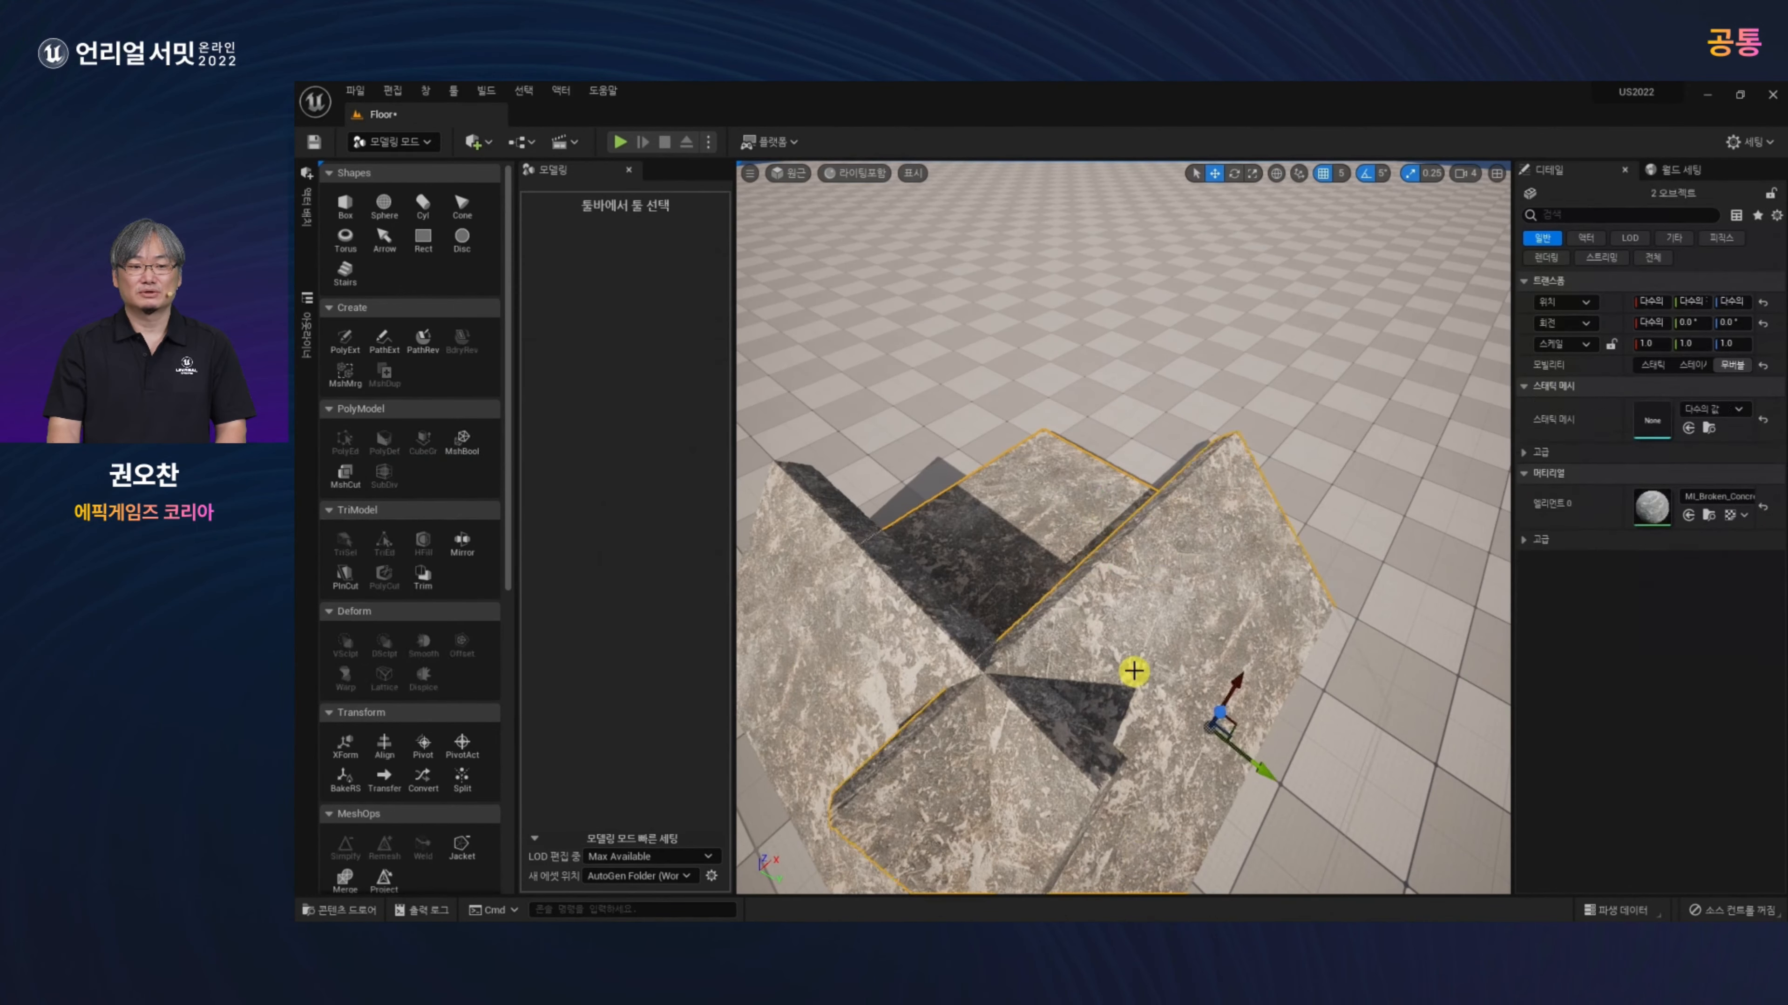
{"action": "left_click", "coordinate": [466, 443]}
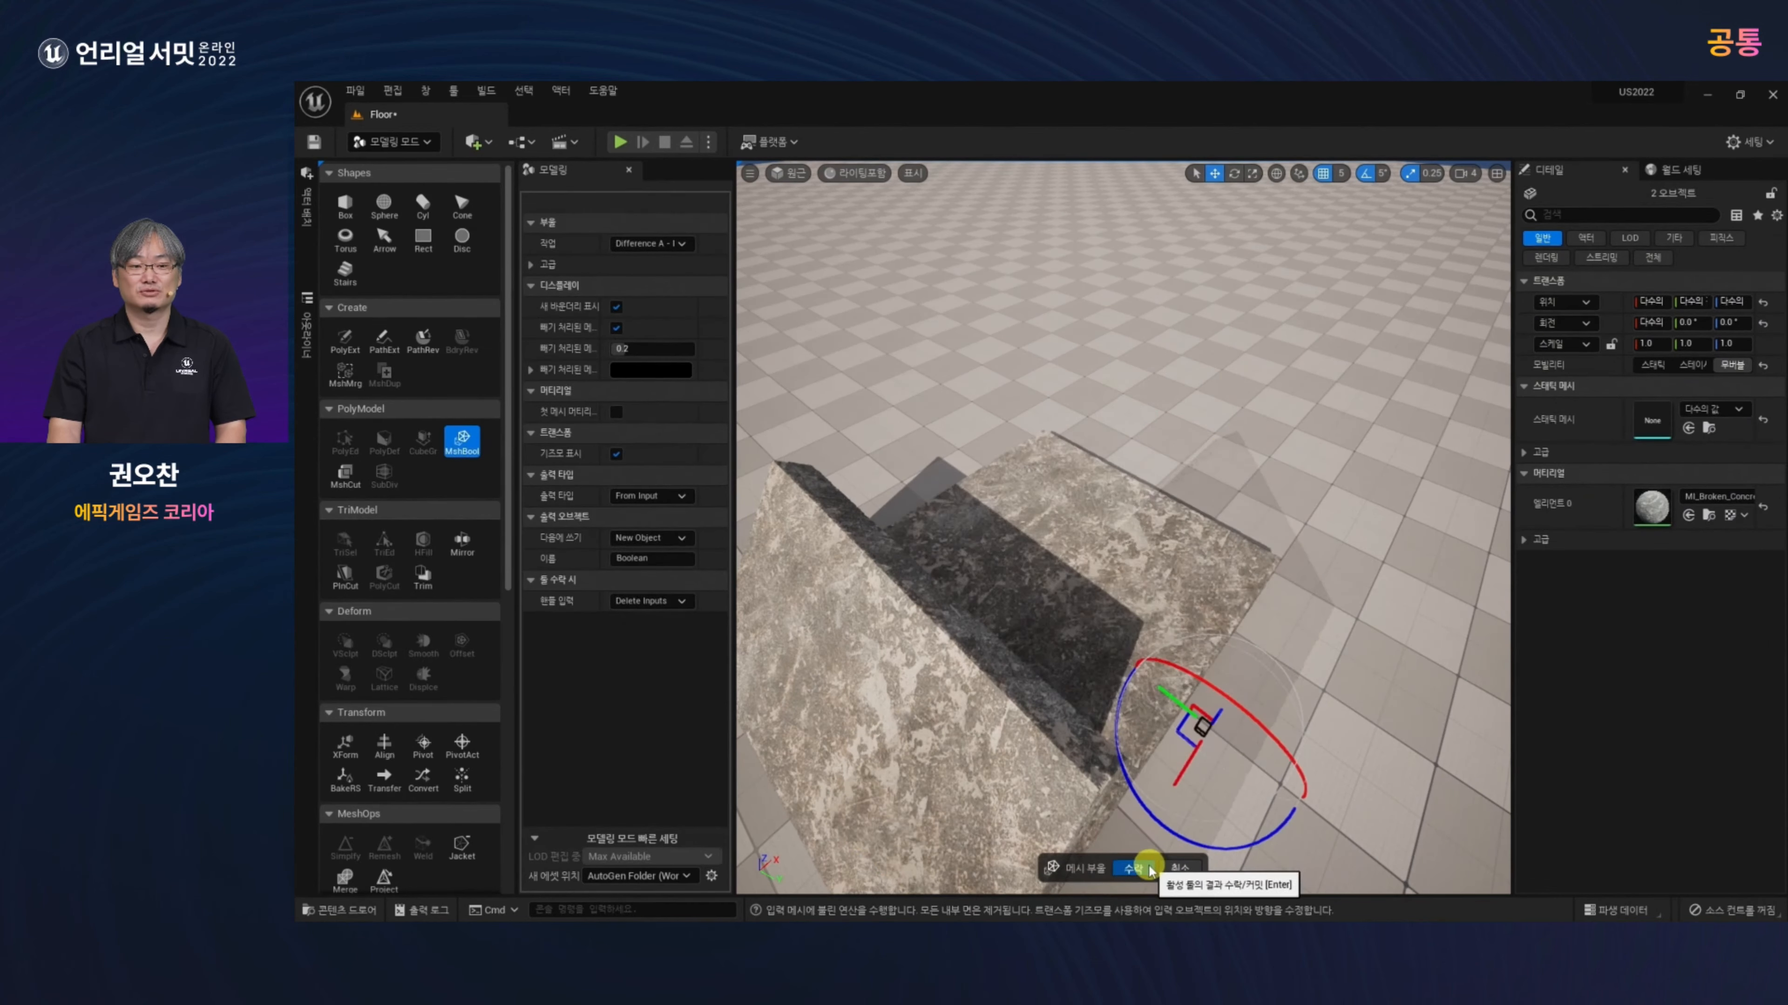
{"action": "left_click", "coordinate": [1148, 871]}
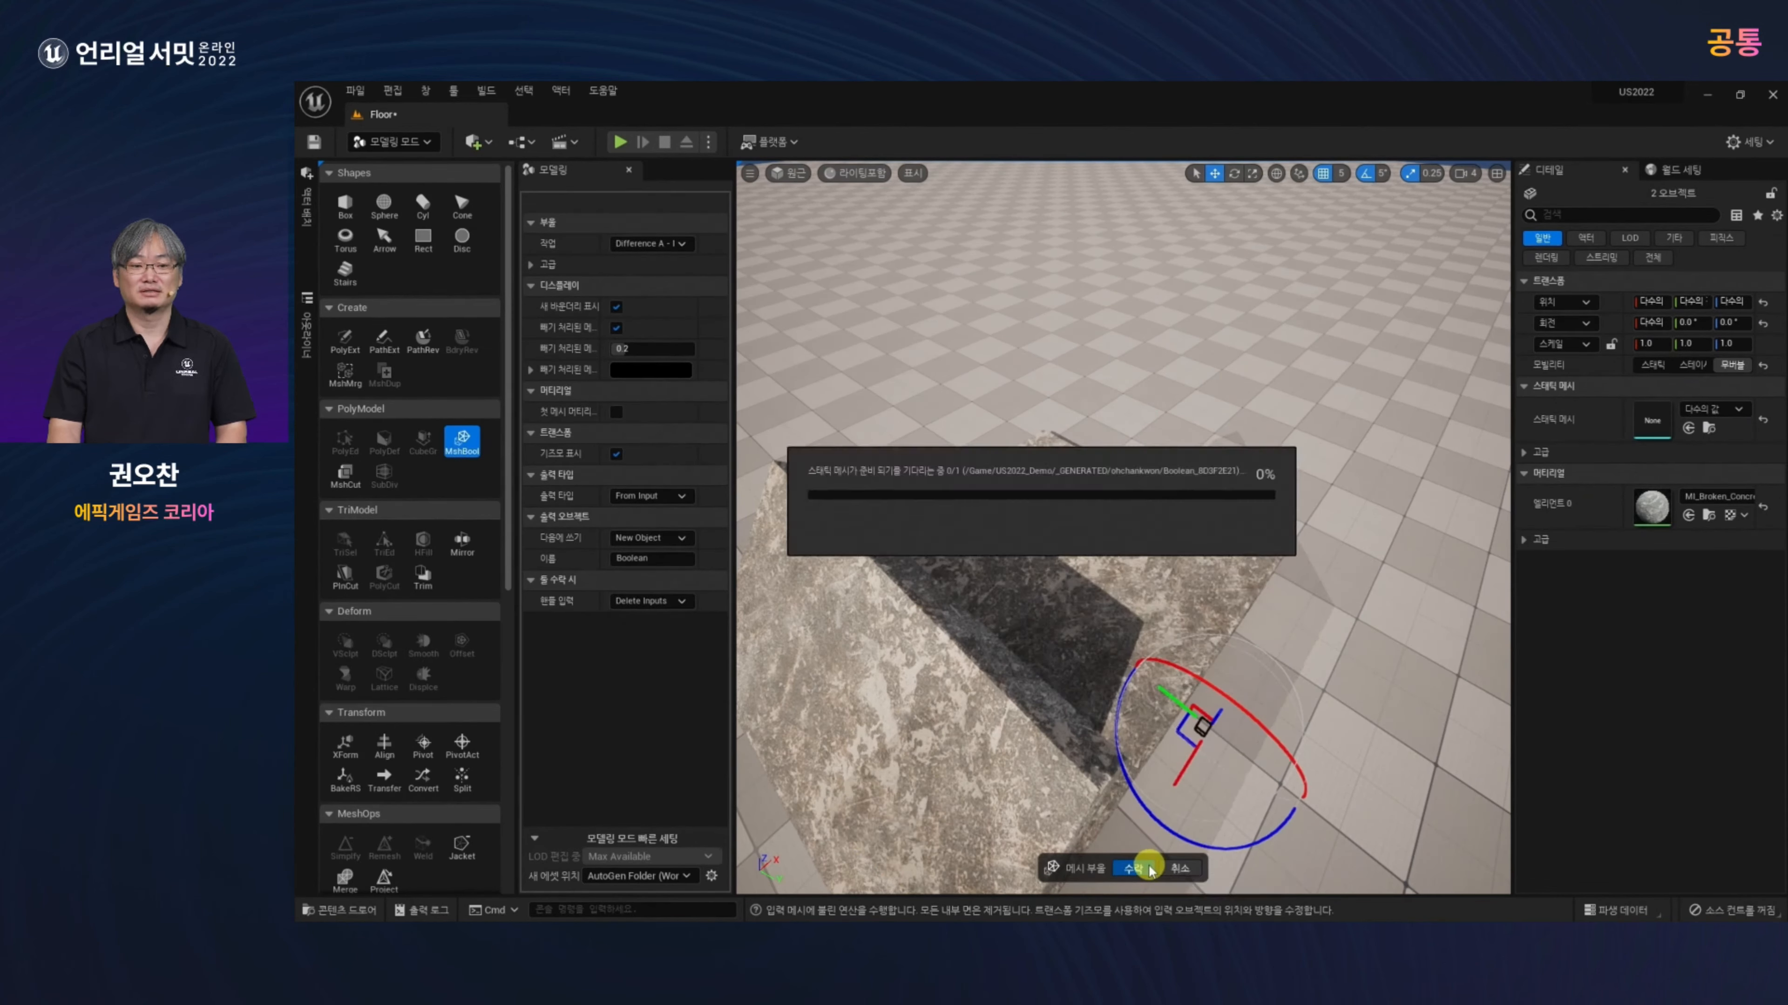
Step: Subtract the remaining tilted slab on the -X side from the flat slab using Mesh Boolean with Difference A - B
{"action": "left_click", "coordinate": [938, 694], "text": "ctrl"}
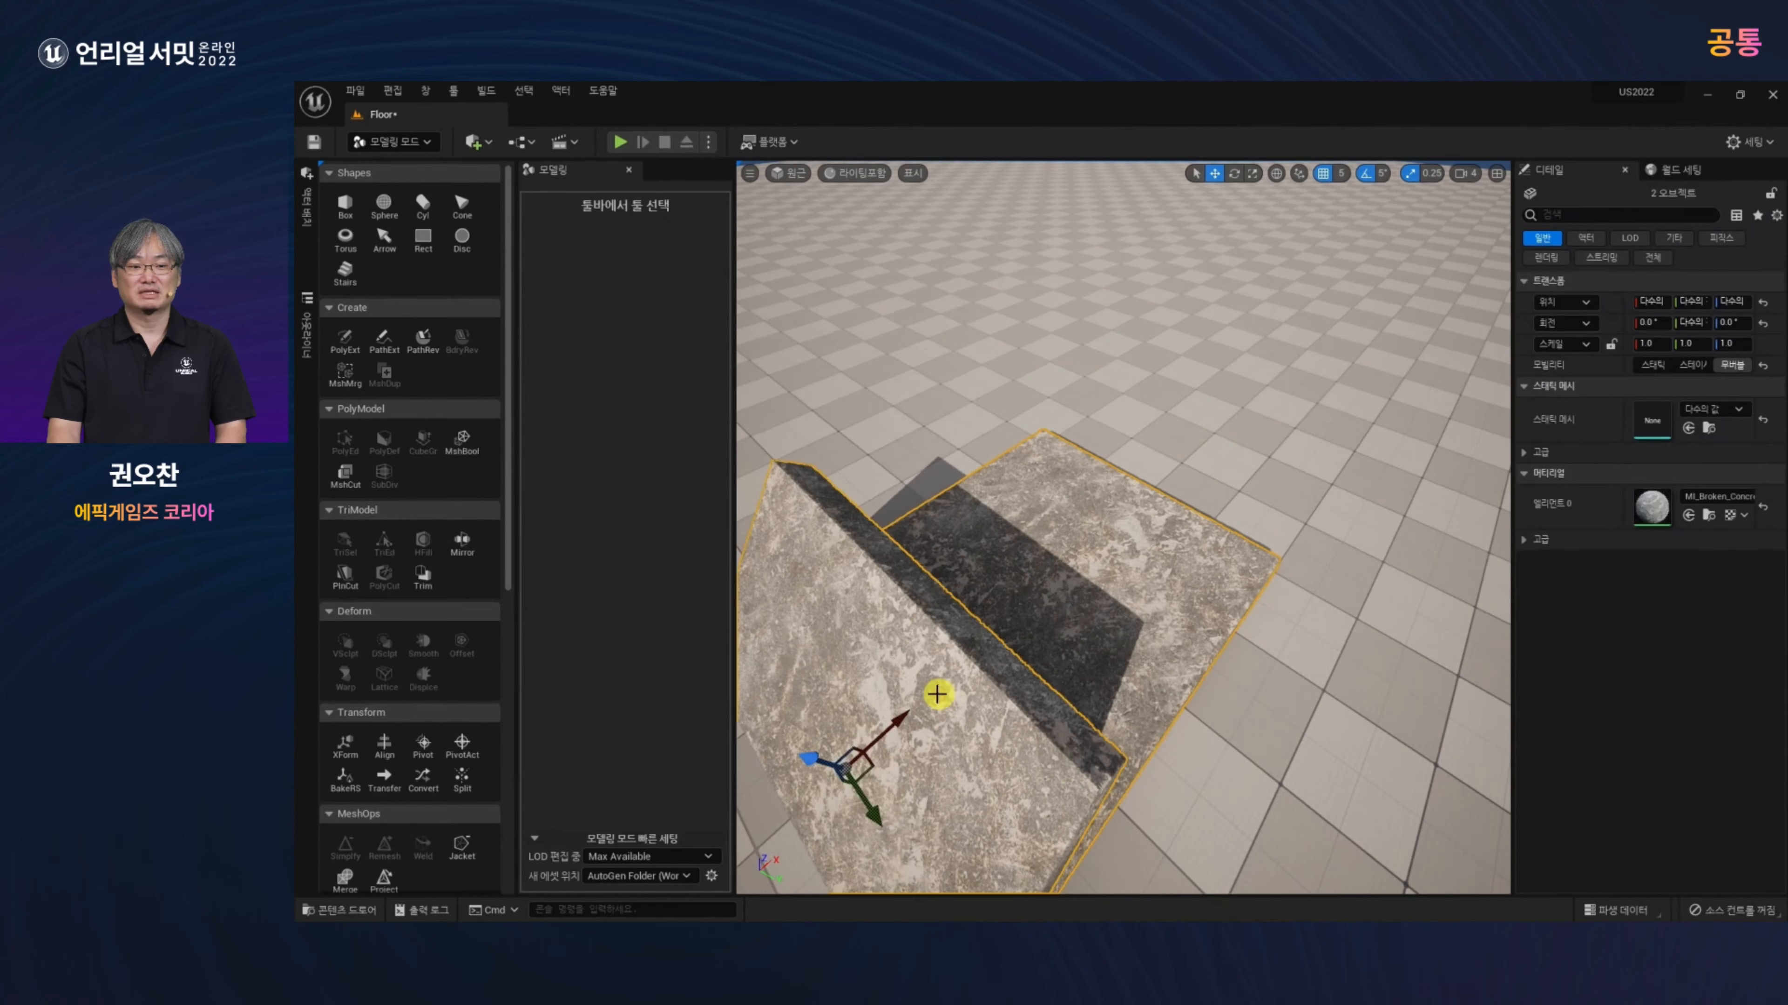
{"action": "left_click", "coordinate": [462, 440]}
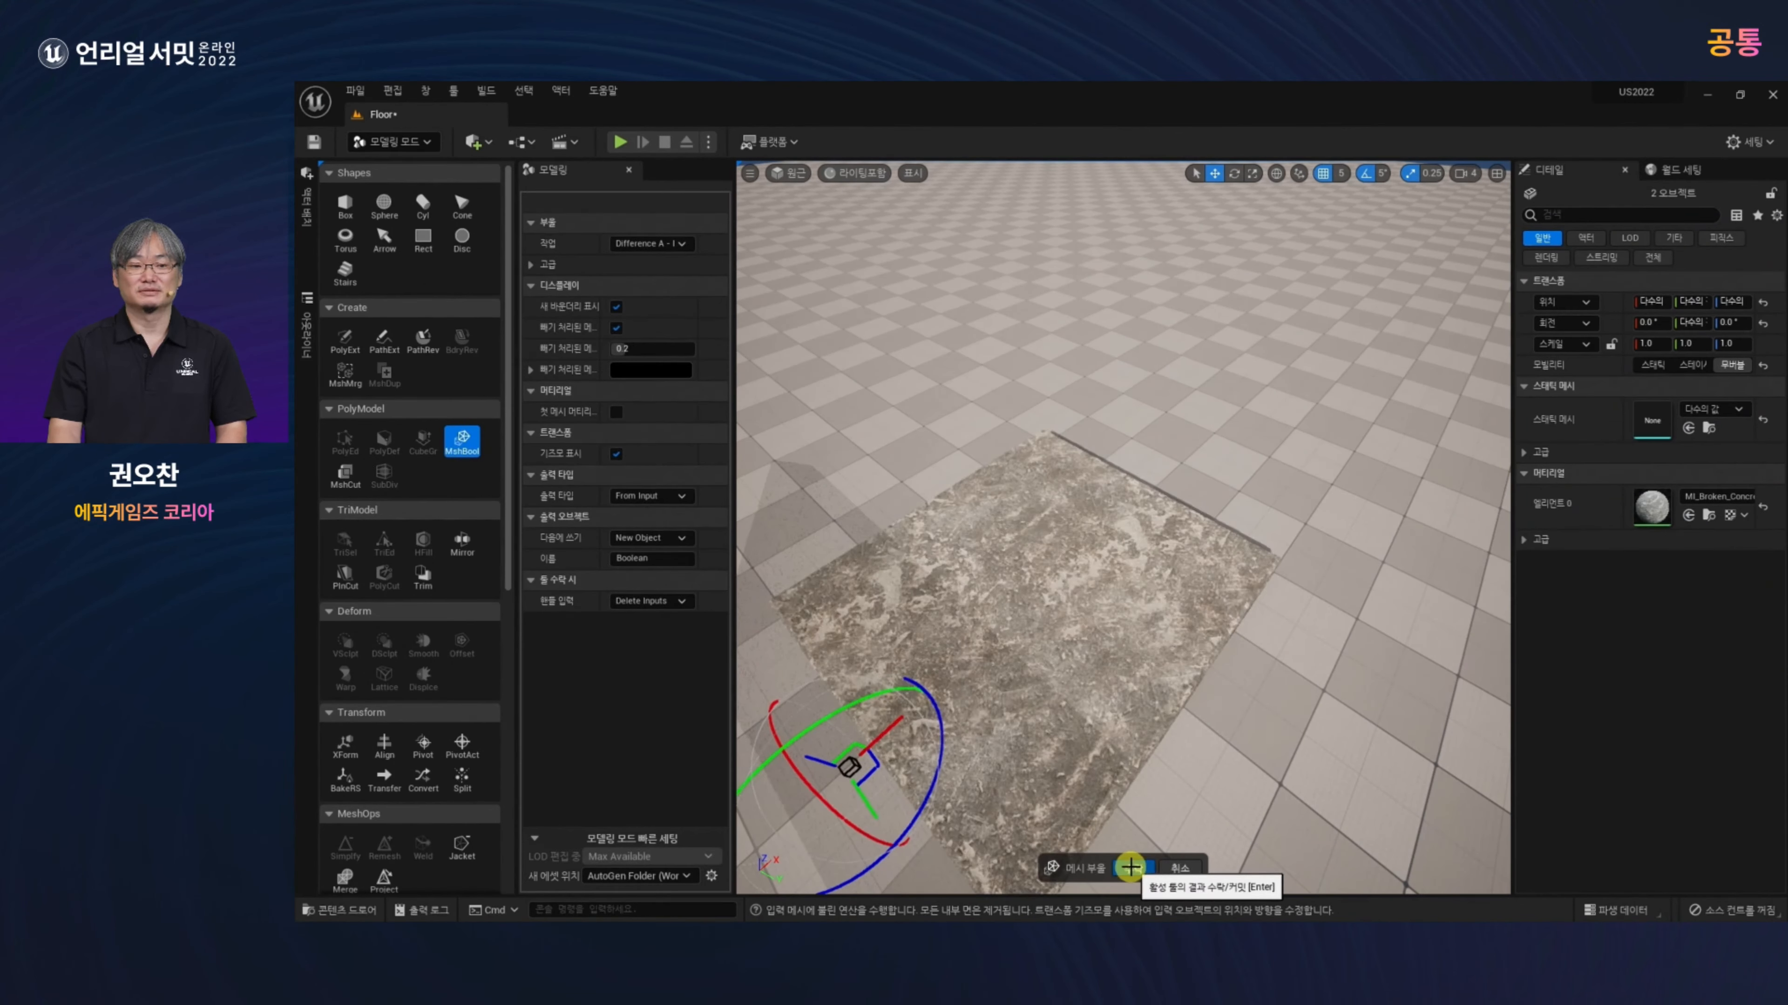
{"action": "left_click", "coordinate": [1130, 869]}
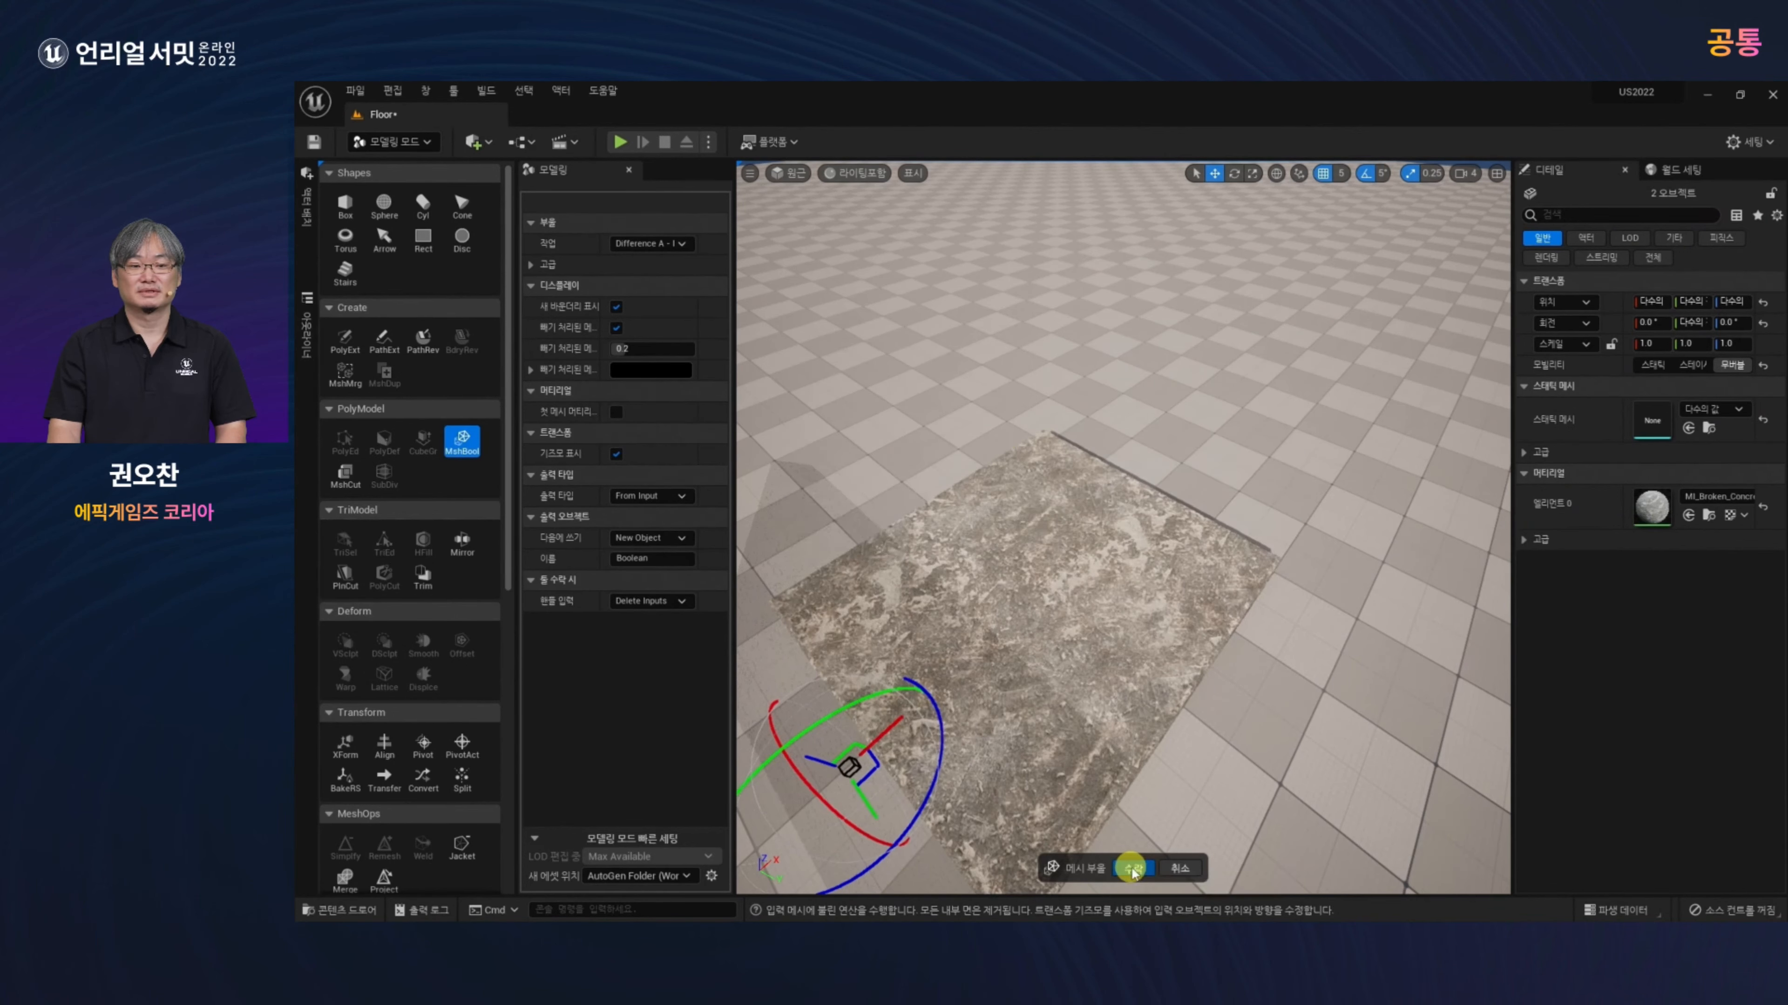
Step: Move the trimmed slab's pivot to the World Origin with the Pivot tool and accept the edit
{"action": "middle_click_drag", "start_coordinate": [1041, 796], "coordinate": [1059, 855]}
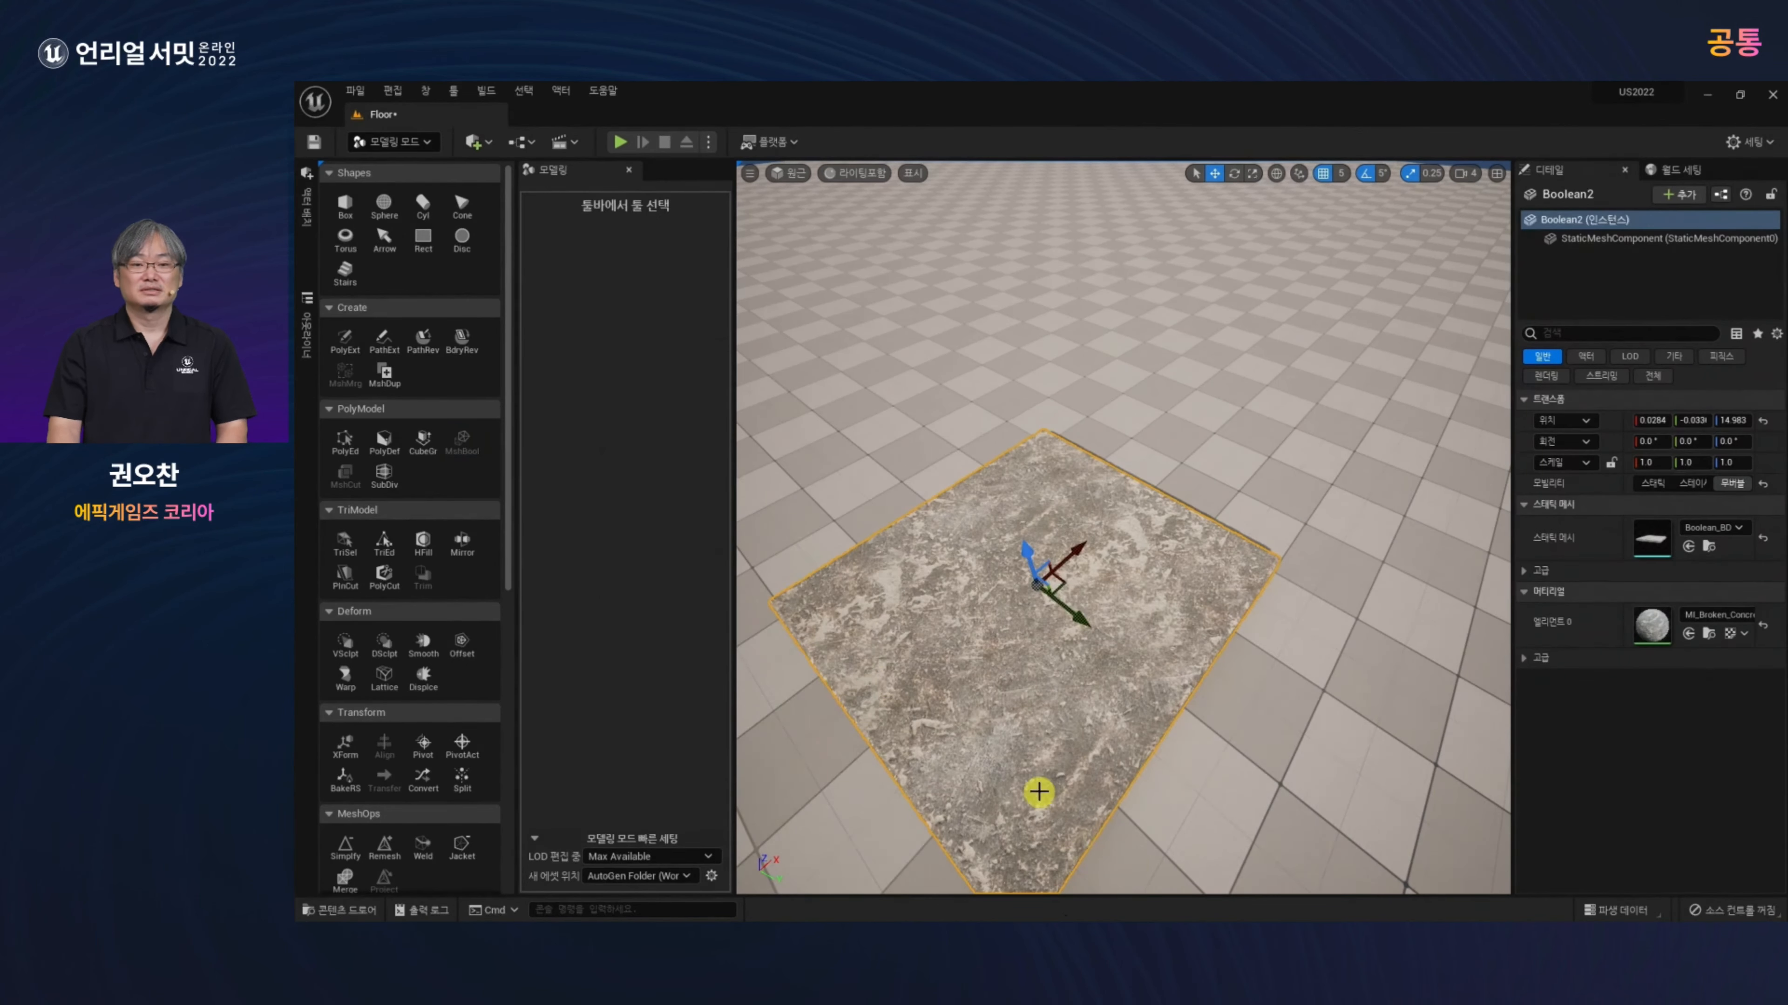
{"action": "left_click_drag", "start_coordinate": [1059, 854], "coordinate": [1041, 772], "text": "alt"}
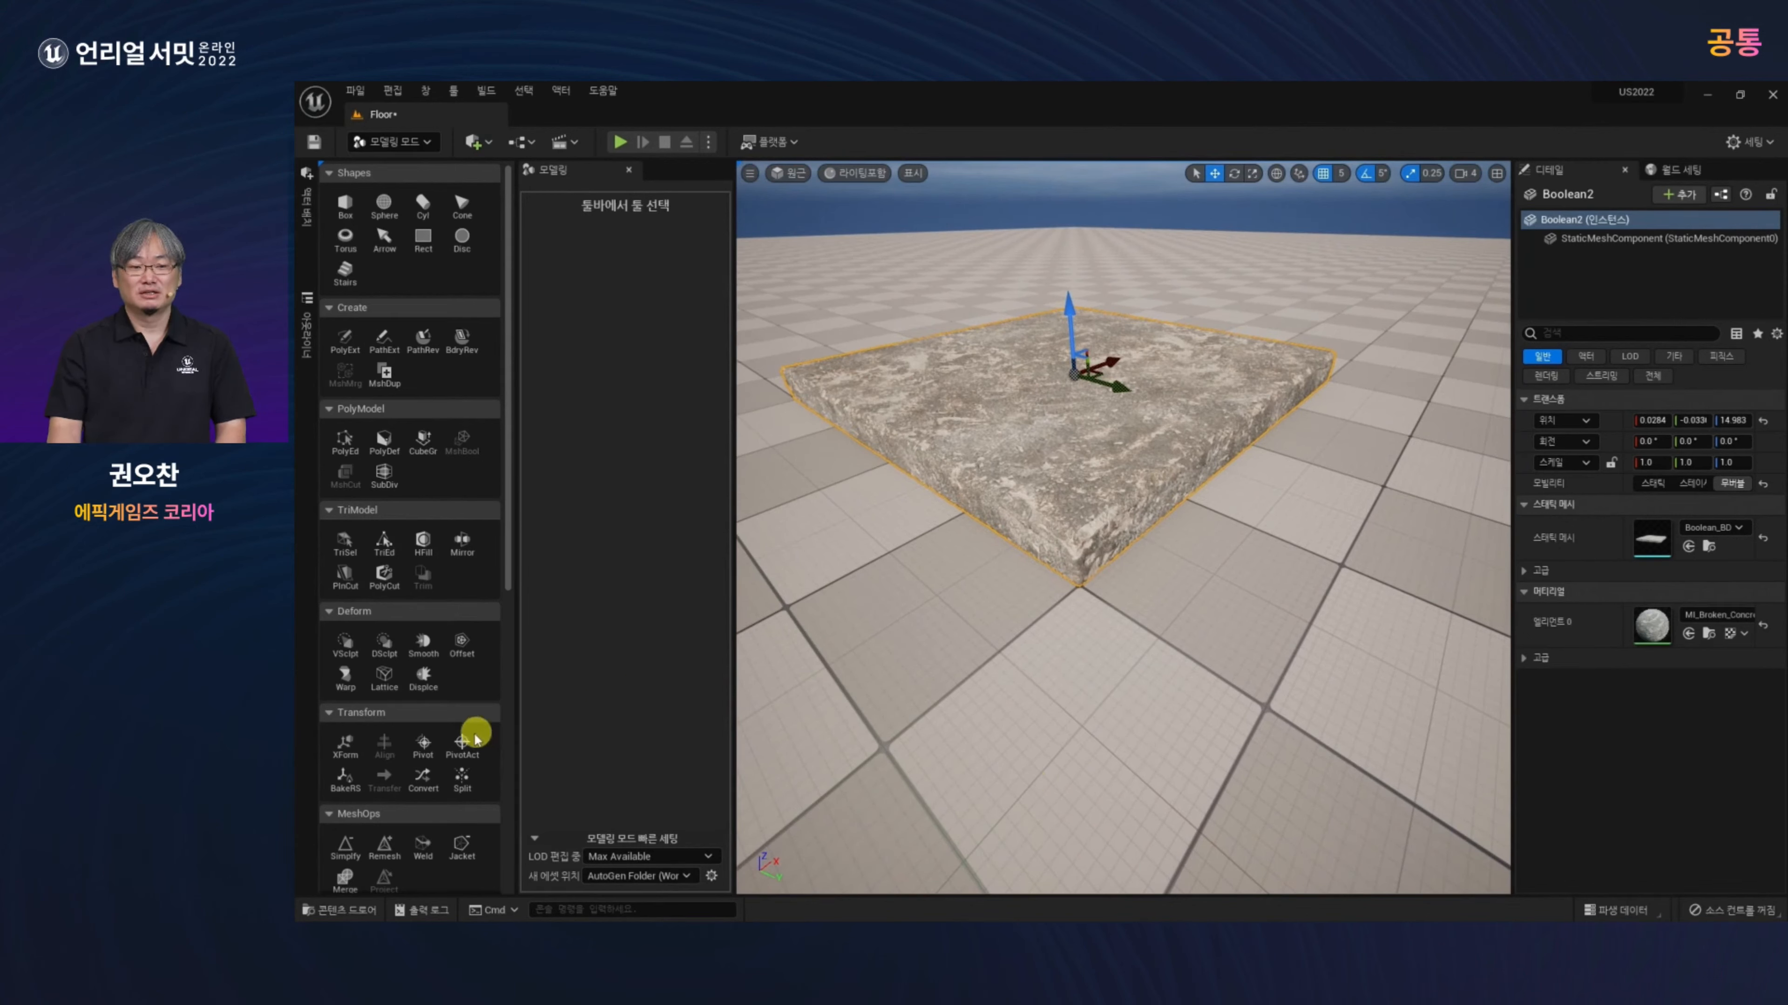
{"action": "left_click", "coordinate": [424, 746]}
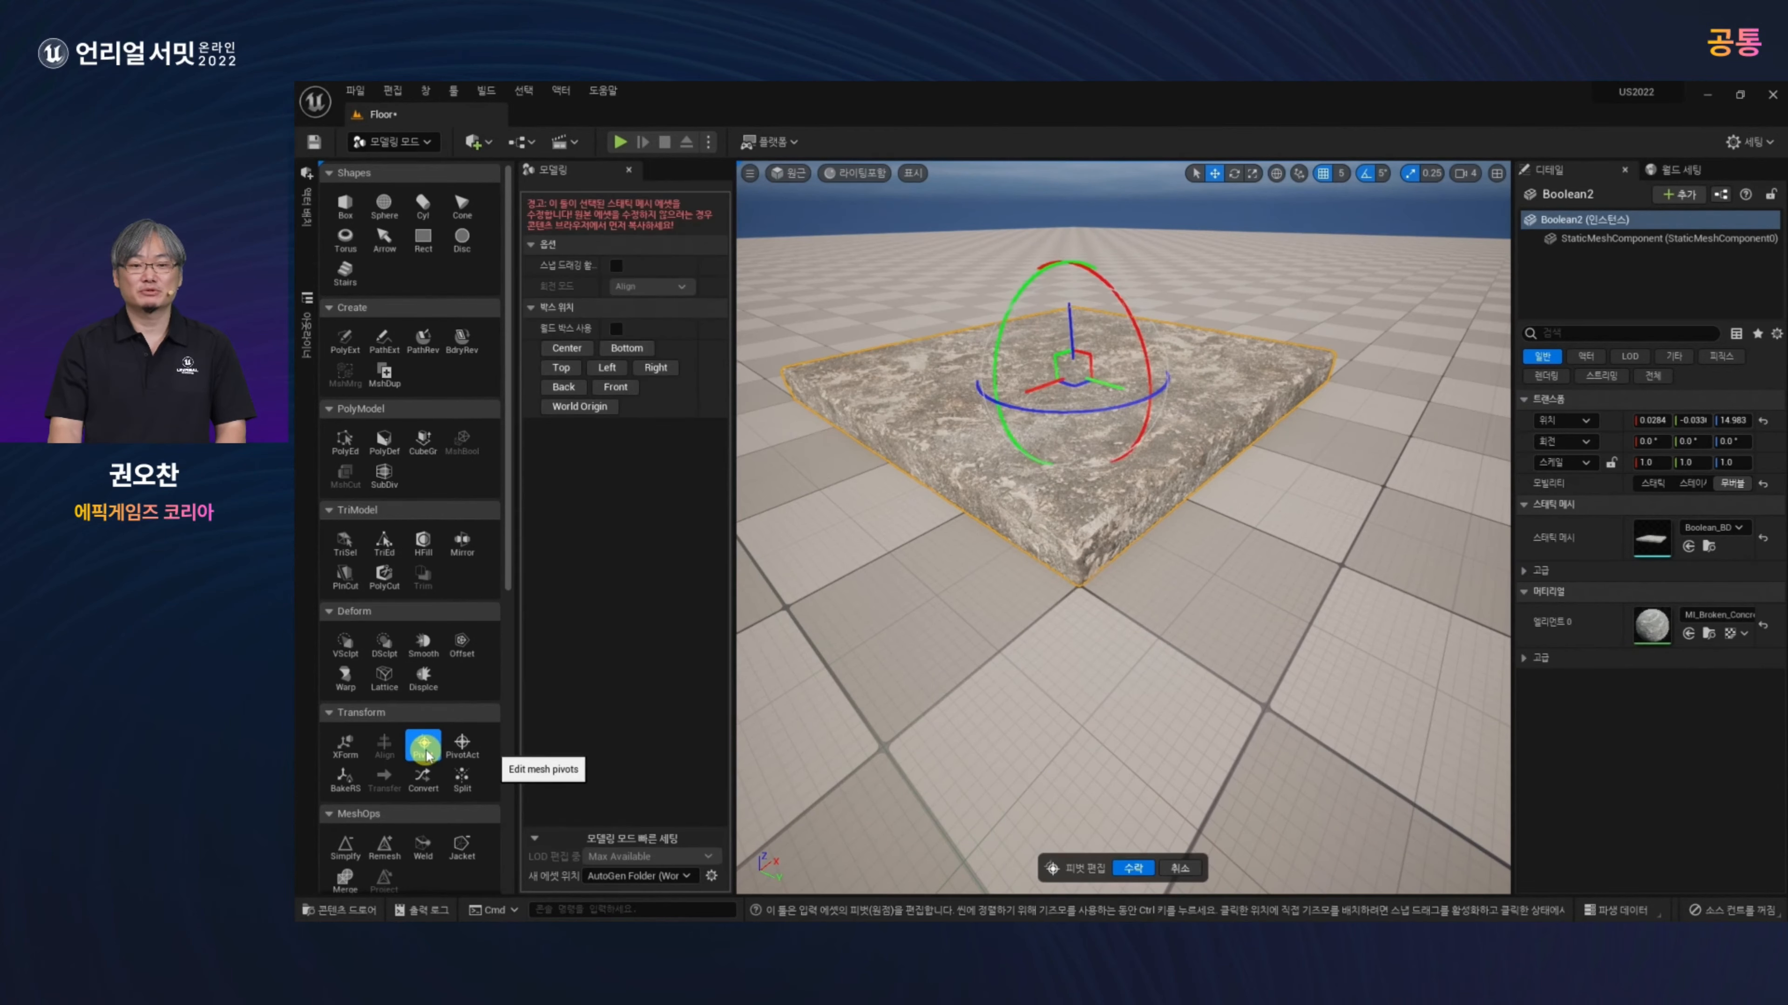
{"action": "left_click", "coordinate": [581, 407]}
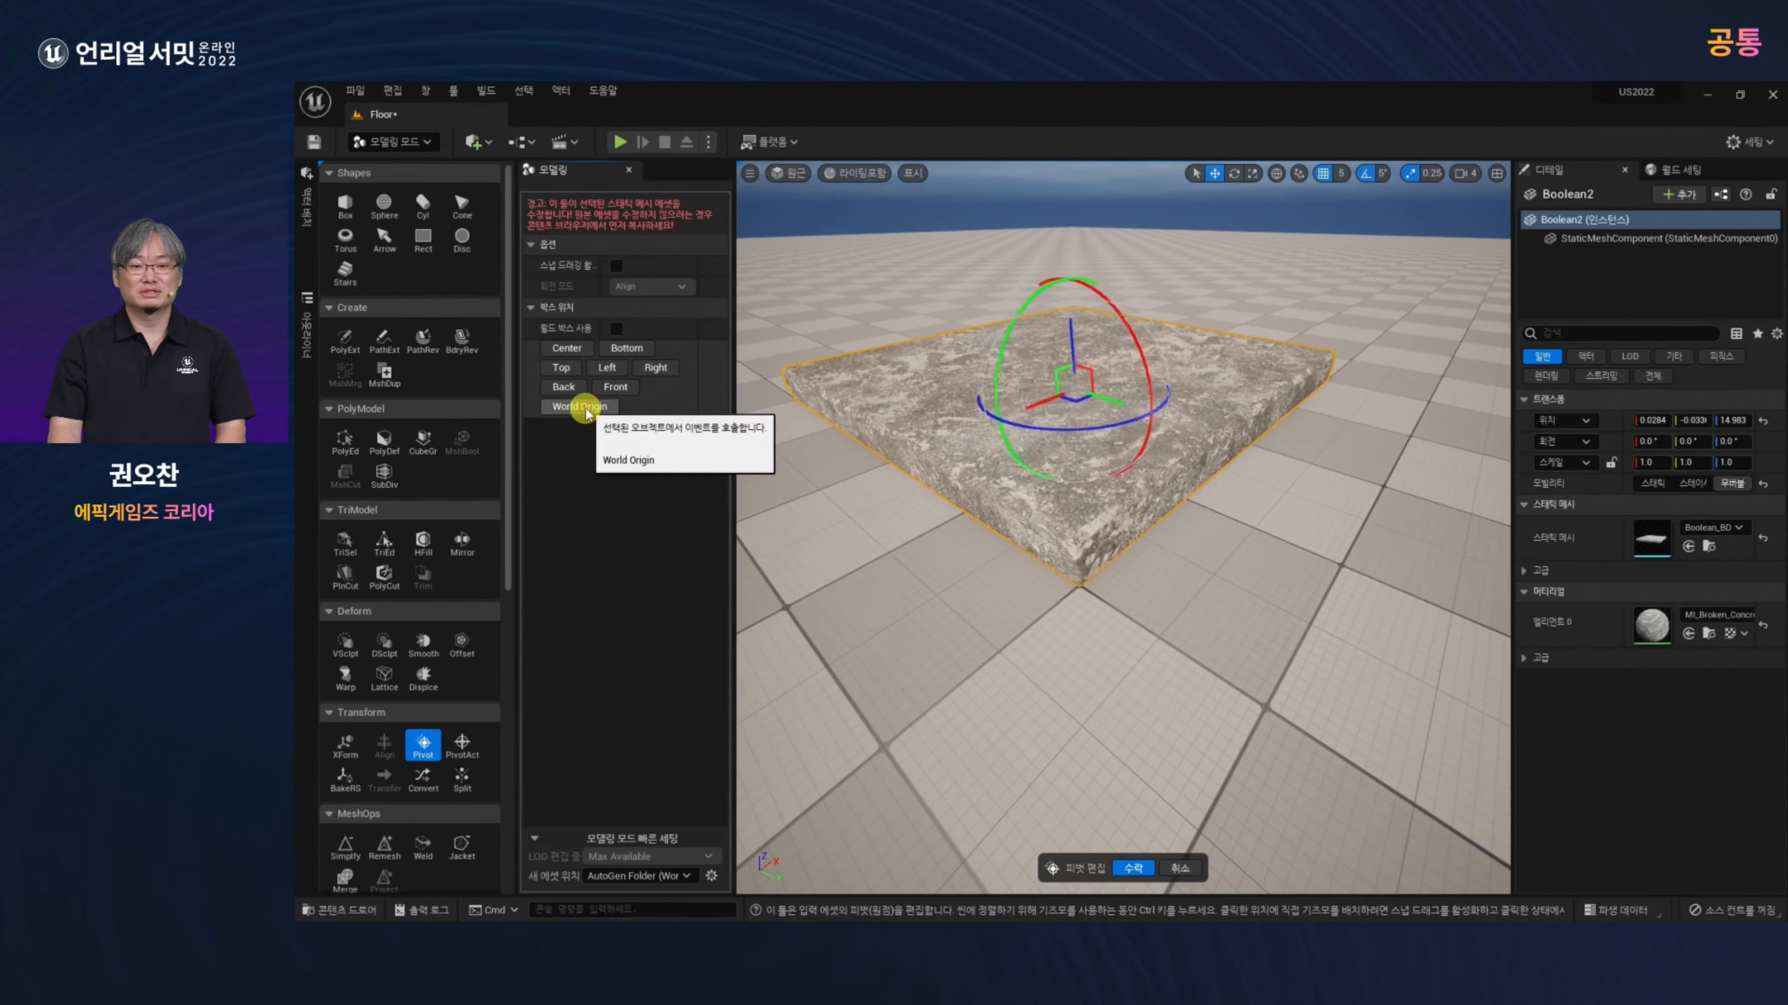
{"action": "left_click", "coordinate": [1136, 869]}
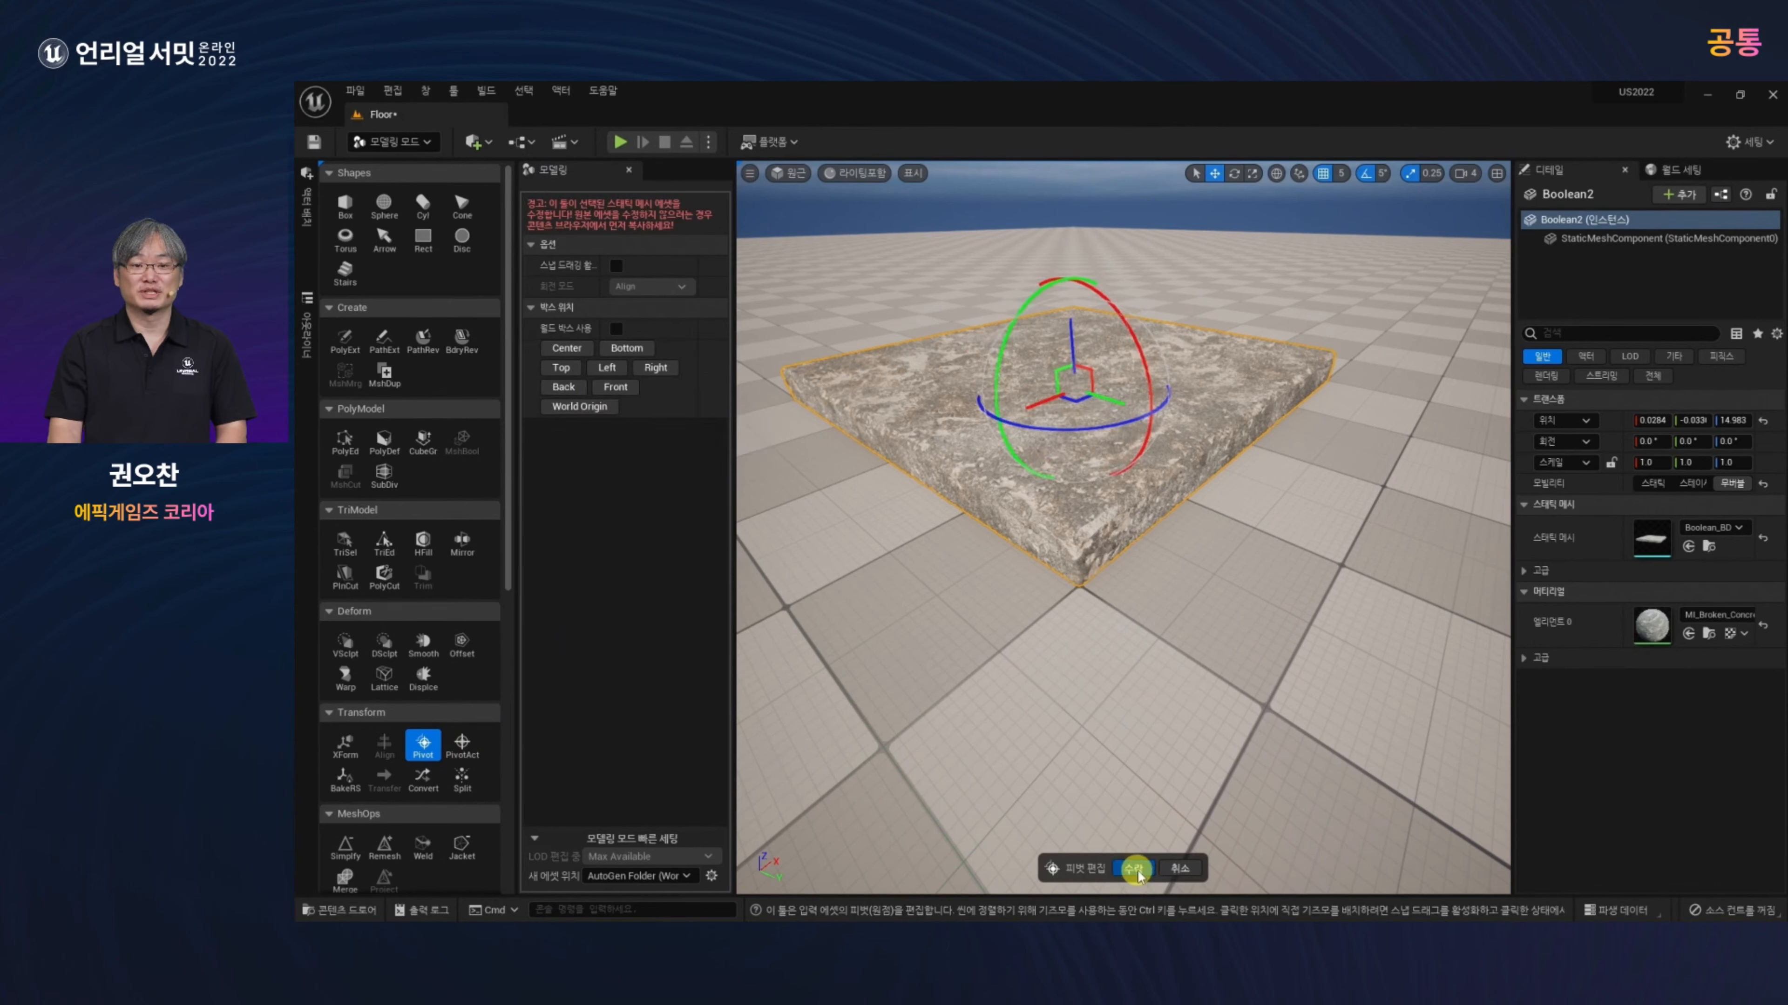
Step: Examine the trimmed slab's surface and cut edges from several sides
{"action": "key", "text": "w"}
{"action": "right_click_drag", "start_coordinate": [1012, 642], "coordinate": [1030, 683]}
{"action": "key", "text": "a"}
{"action": "key", "text": "w"}
{"action": "key", "text": "s"}
{"action": "mouse_move", "coordinate": [1149, 666]}
{"action": "right_mouse_down"}
{"action": "mouse_move", "coordinate": [1280, 664]}
{"action": "mouse_move", "coordinate": [1177, 666]}
{"action": "right_mouse_up"}
{"action": "key", "text": "d"}
{"action": "key", "text": "w"}
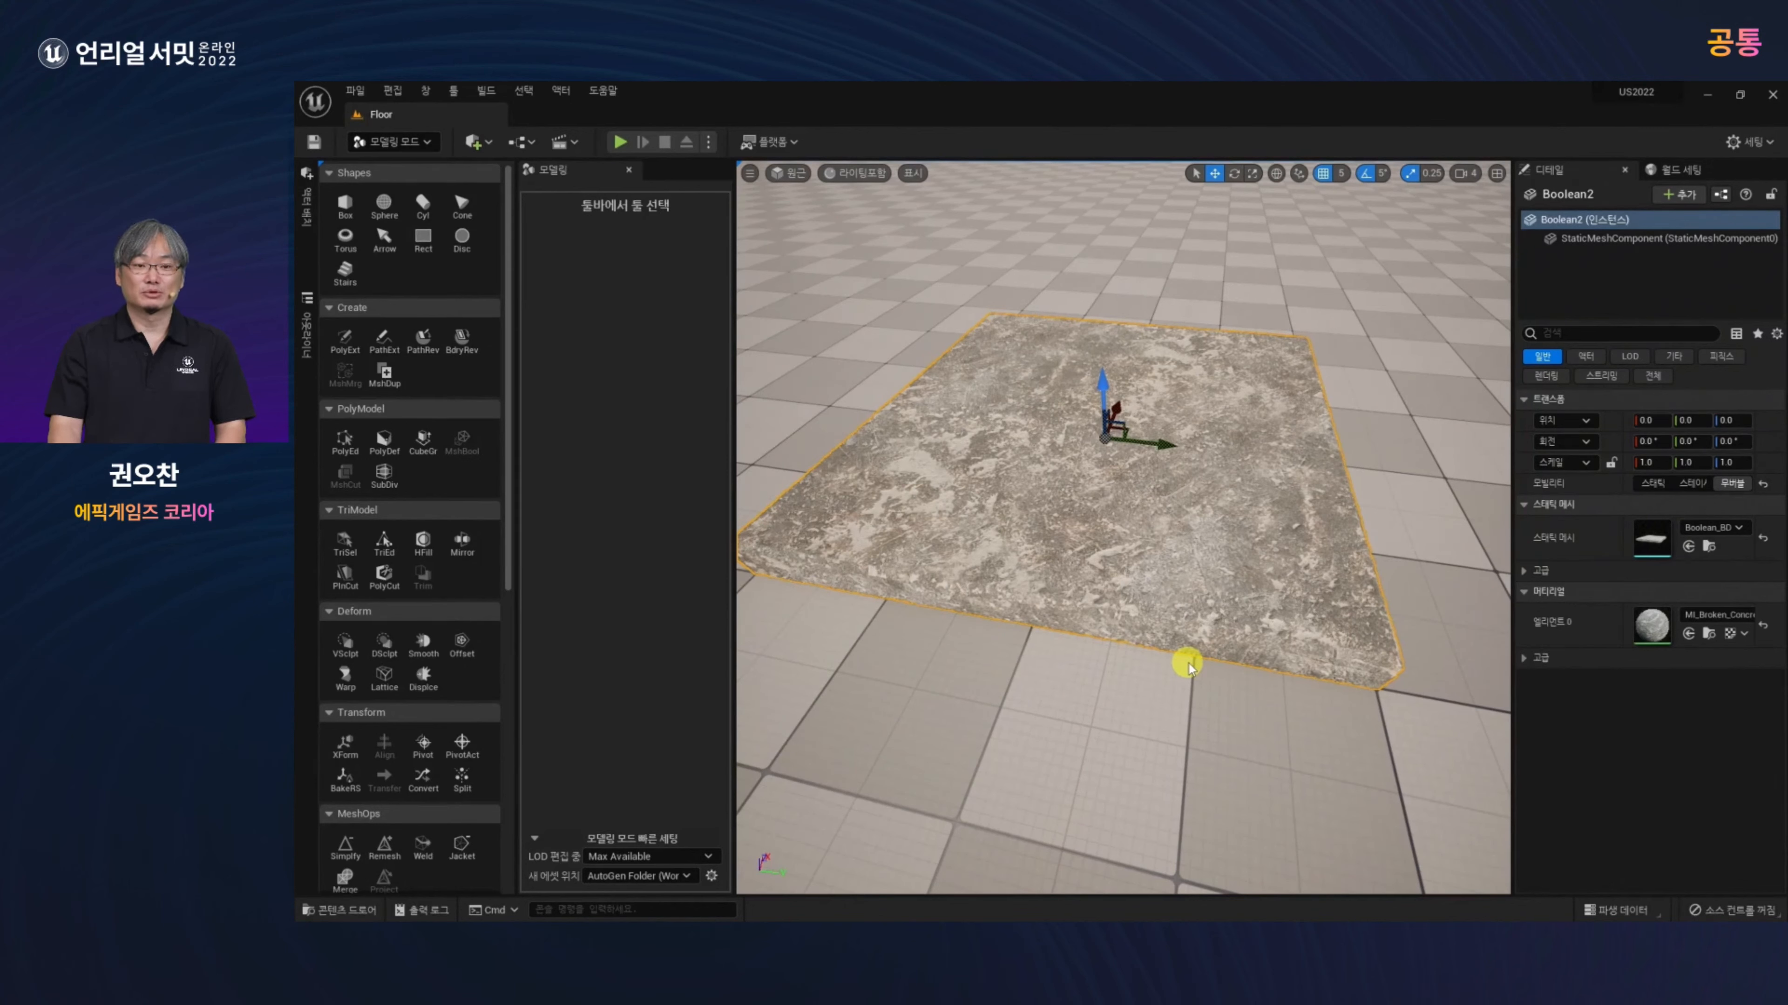
Step: Create a new level from the Basic template and save it as Brick in the US2022_Demo folder
{"action": "key", "text": "ctrl+n"}
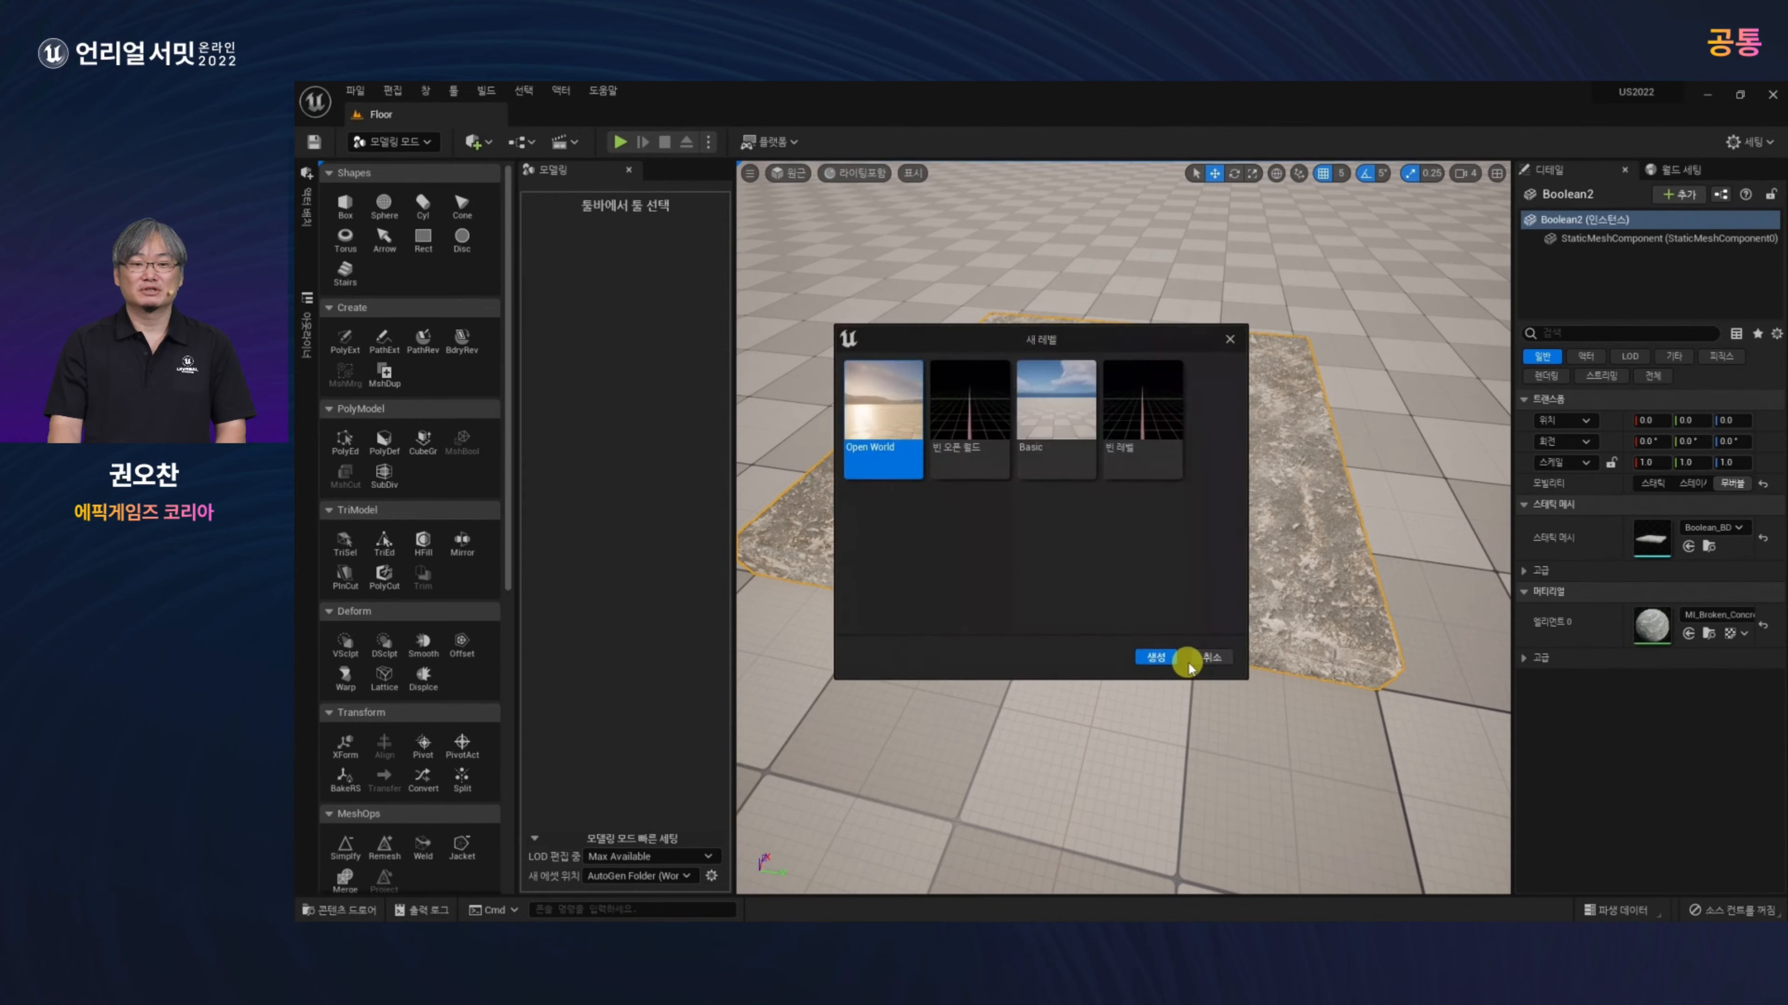
{"action": "left_click", "coordinate": [1058, 412]}
{"action": "left_click", "coordinate": [1145, 657]}
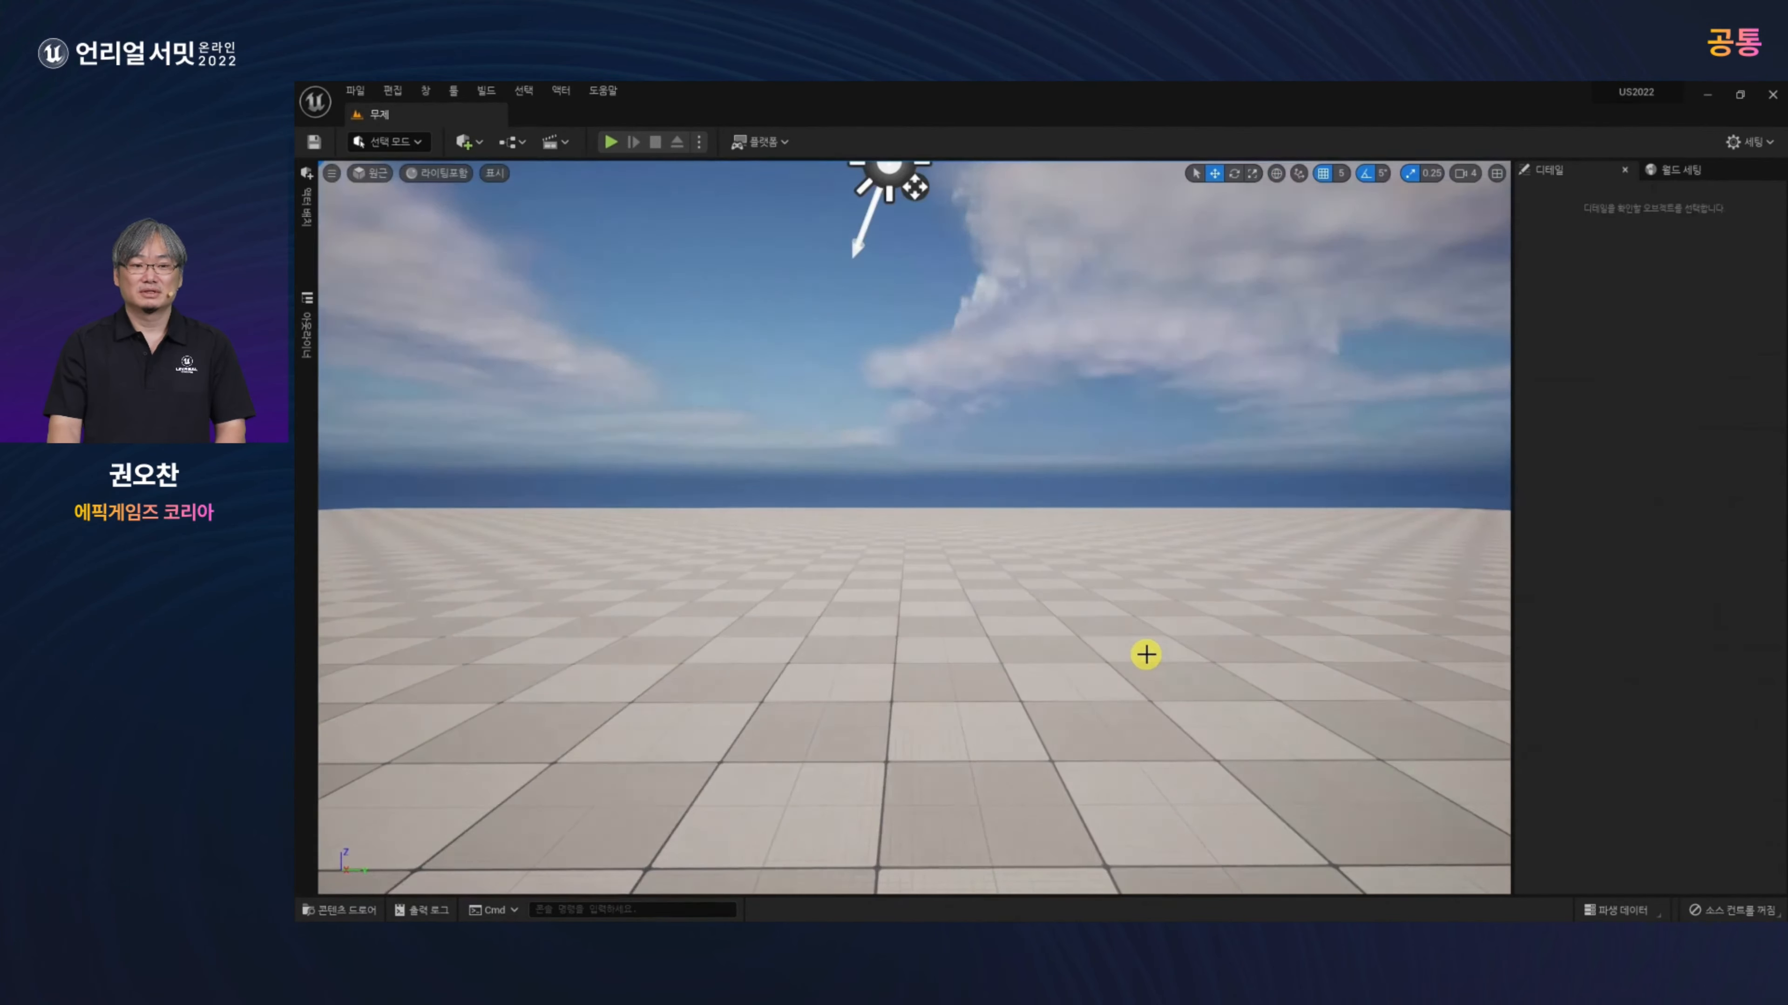
{"action": "left_click", "coordinate": [355, 92]}
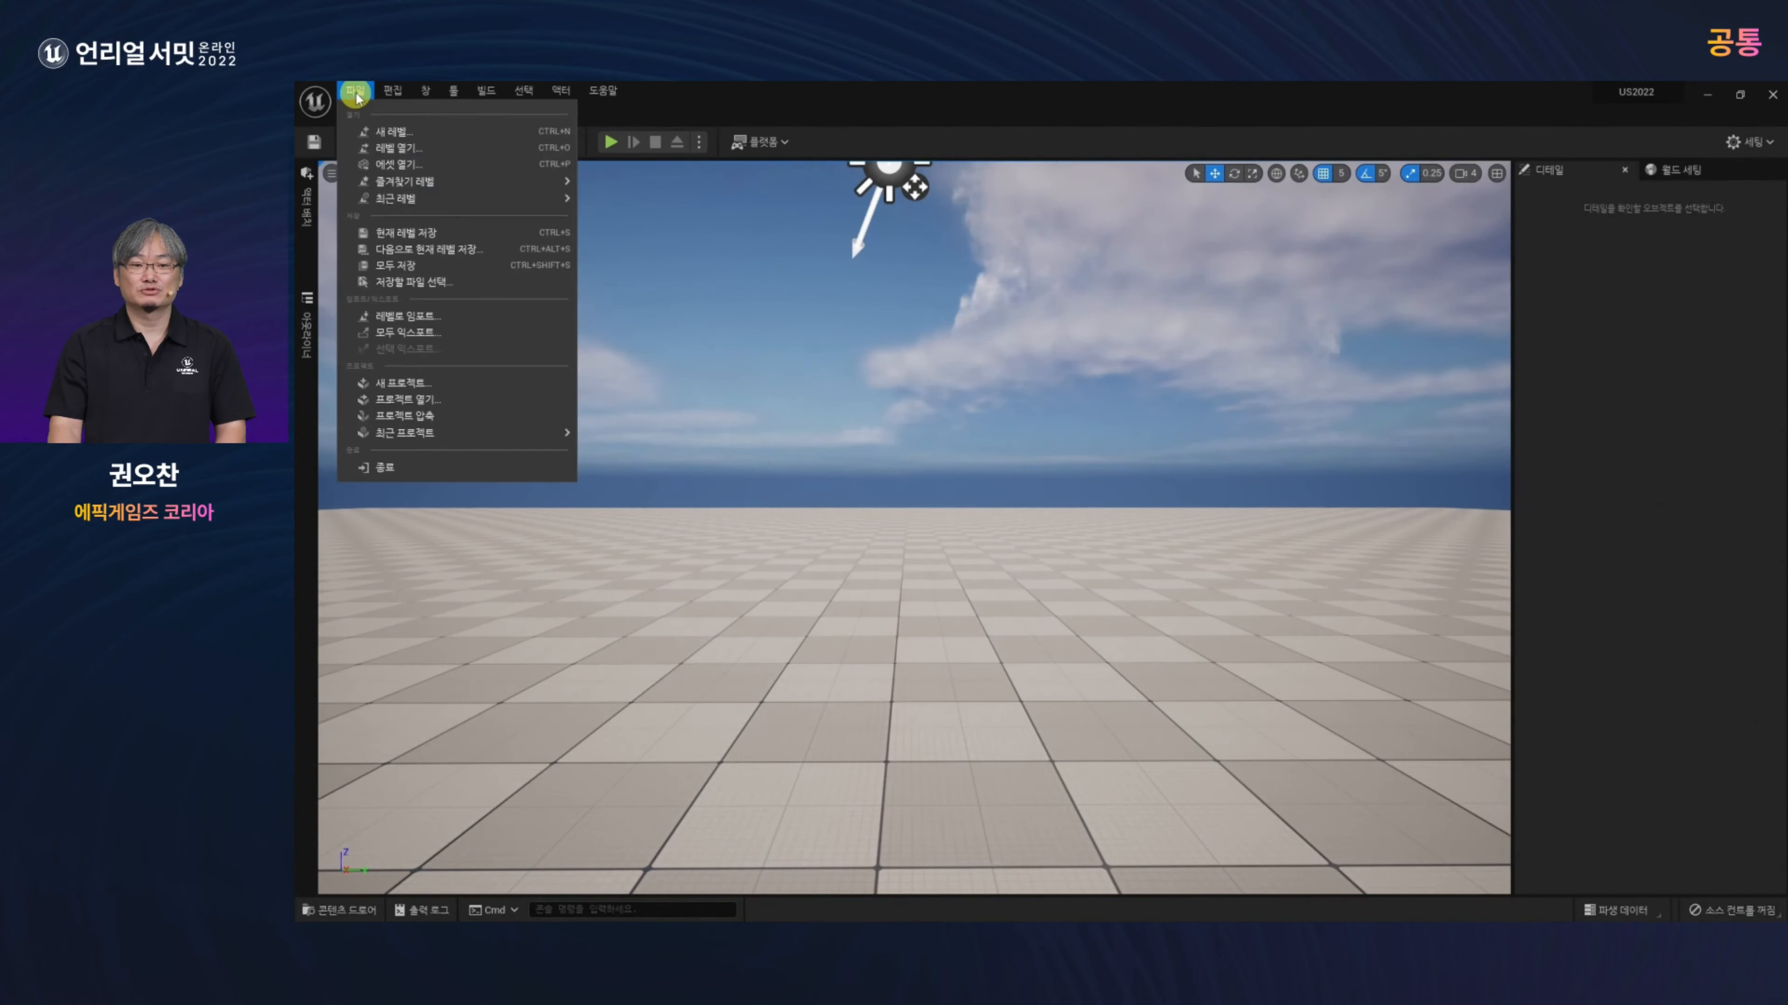
{"action": "left_click", "coordinate": [398, 236]}
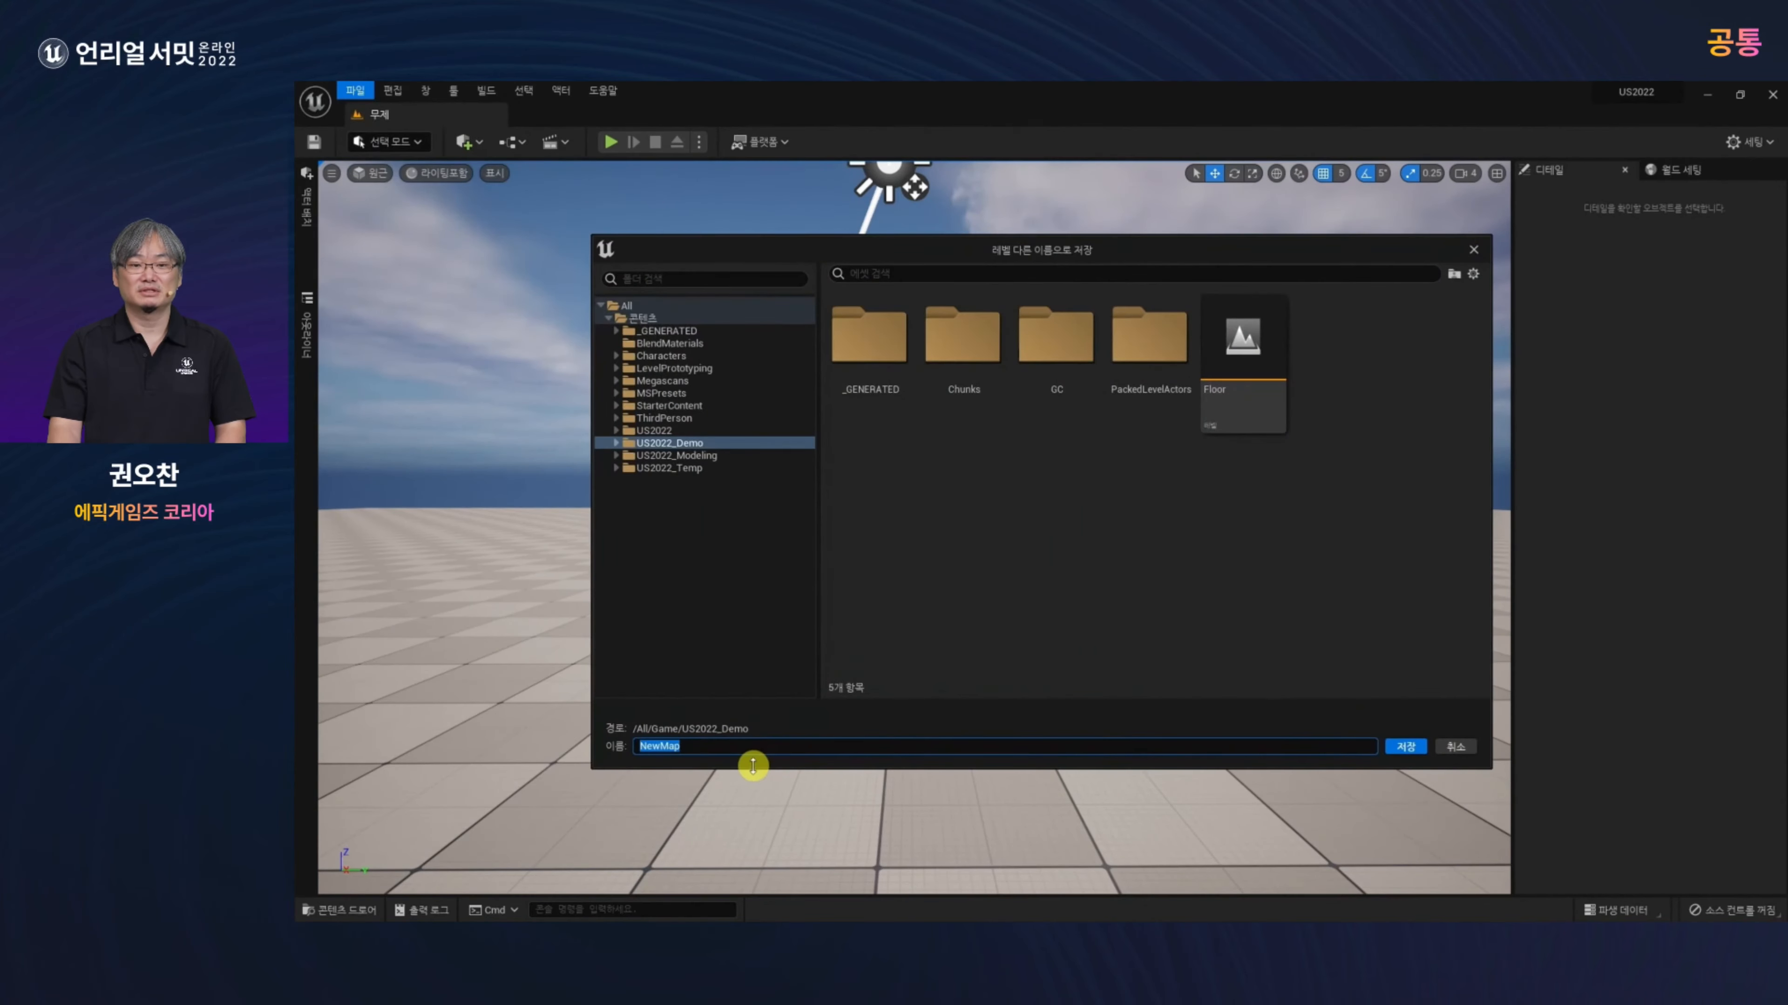
{"action": "type", "text": "Brick"}
{"action": "key", "text": "Return"}
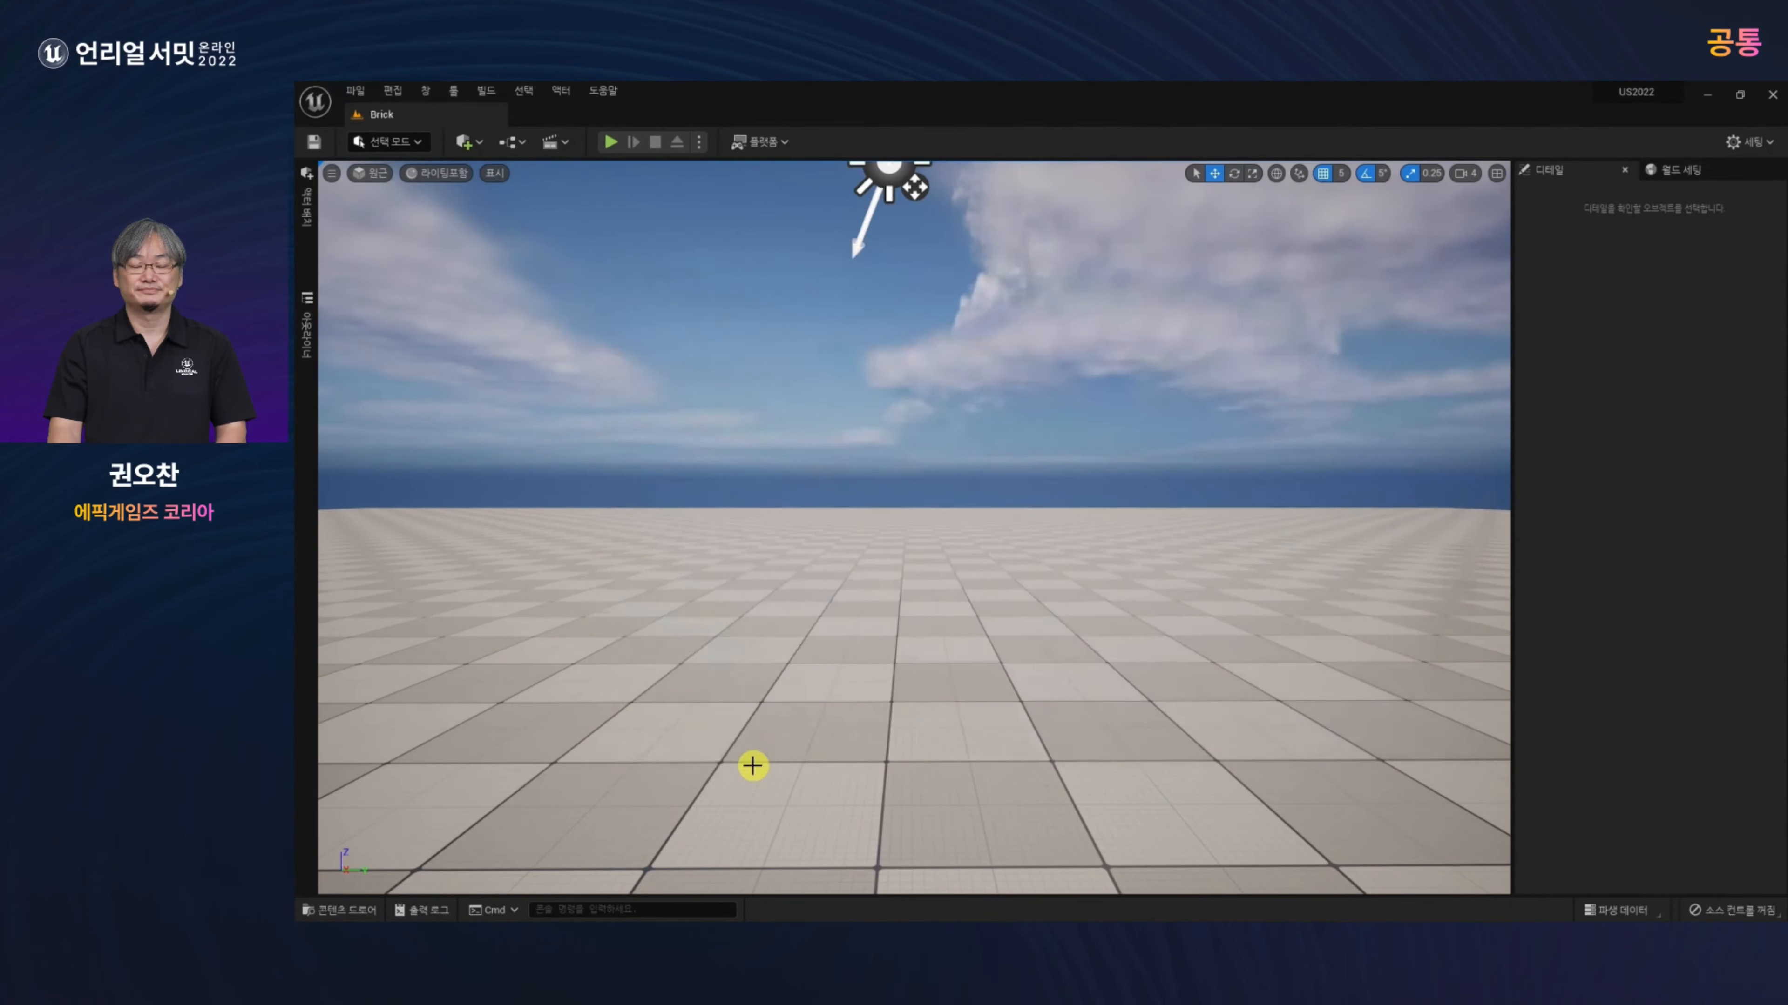
Step: In Modeling mode, place a wall-shaped box with width 400, depth 20 and height 200 on the ground
{"action": "left_click", "coordinate": [408, 144]}
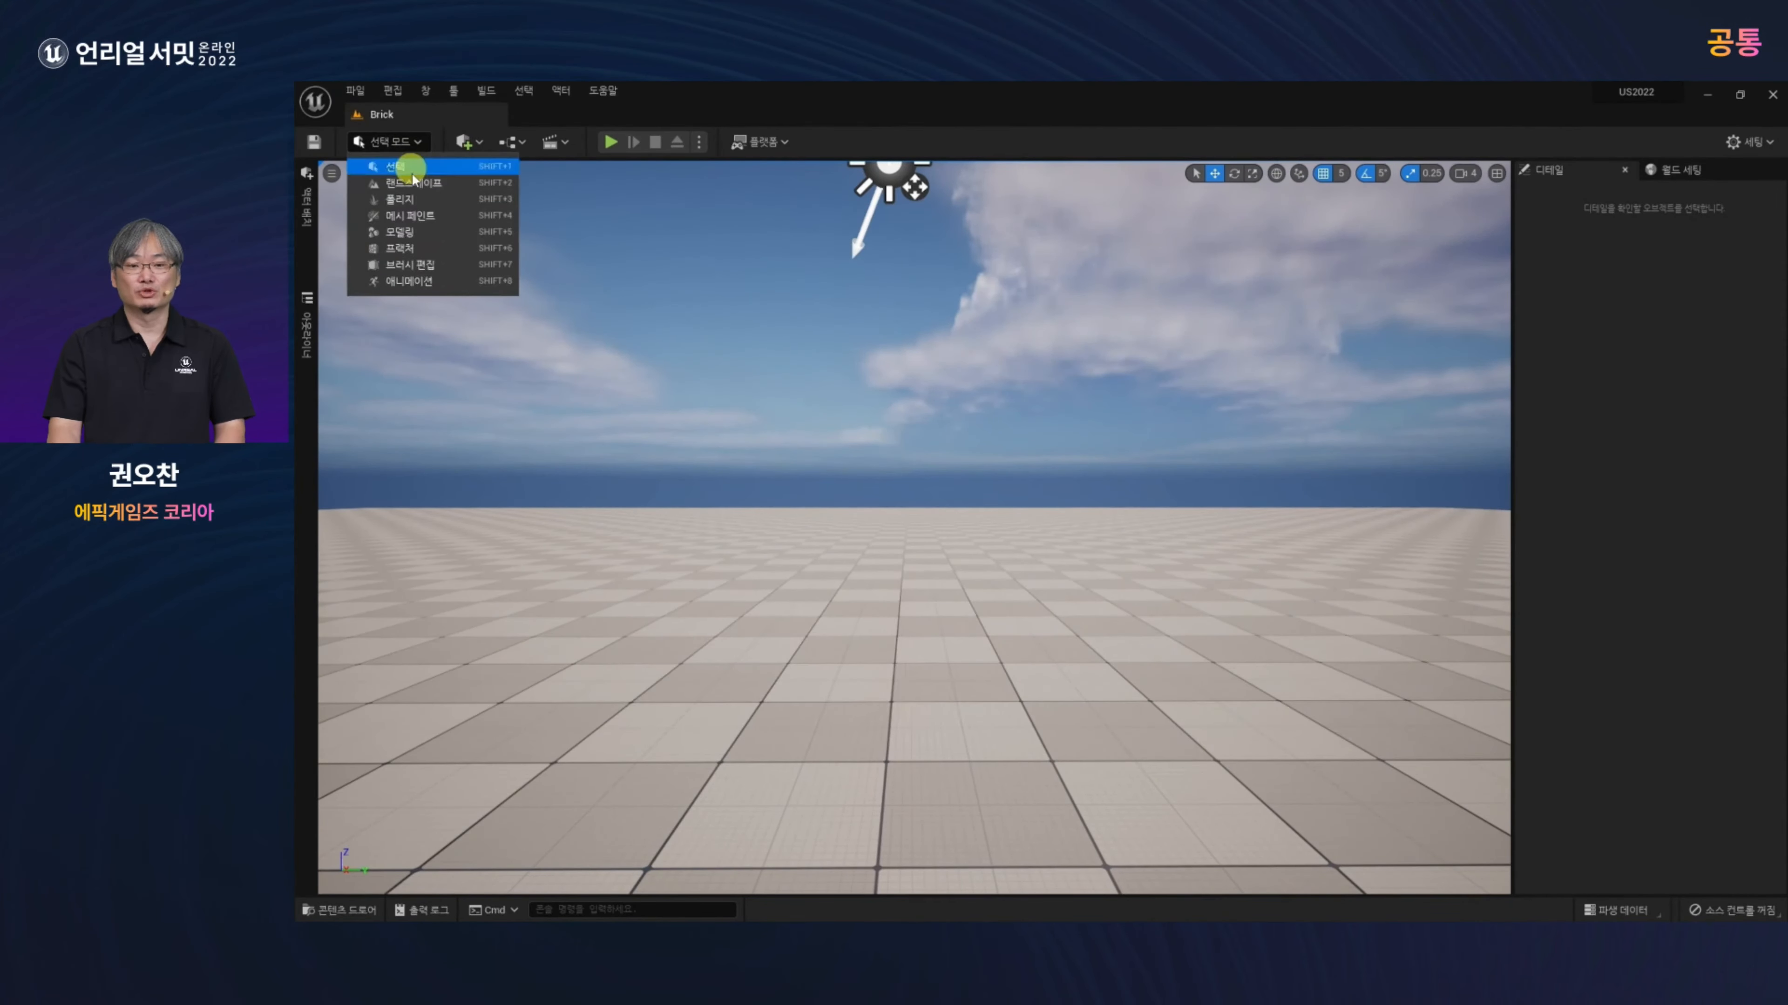
{"action": "left_click", "coordinate": [399, 232]}
{"action": "left_click", "coordinate": [347, 207]}
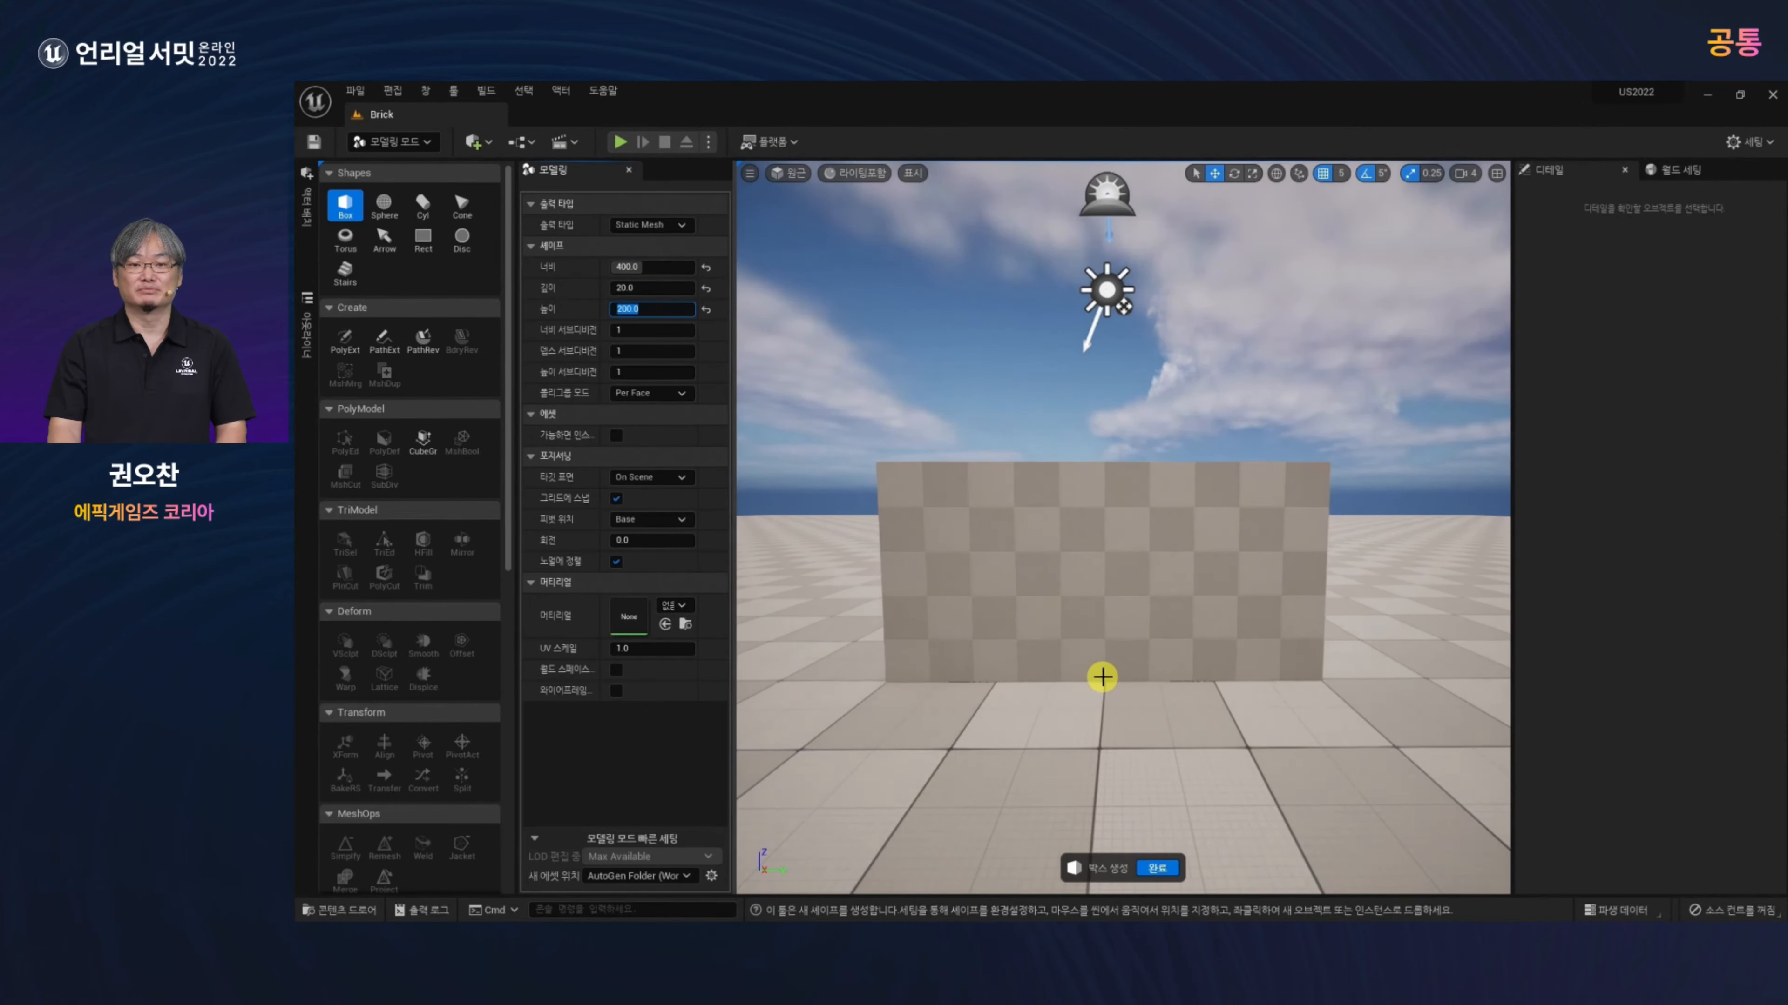
{"action": "left_click", "coordinate": [1100, 677]}
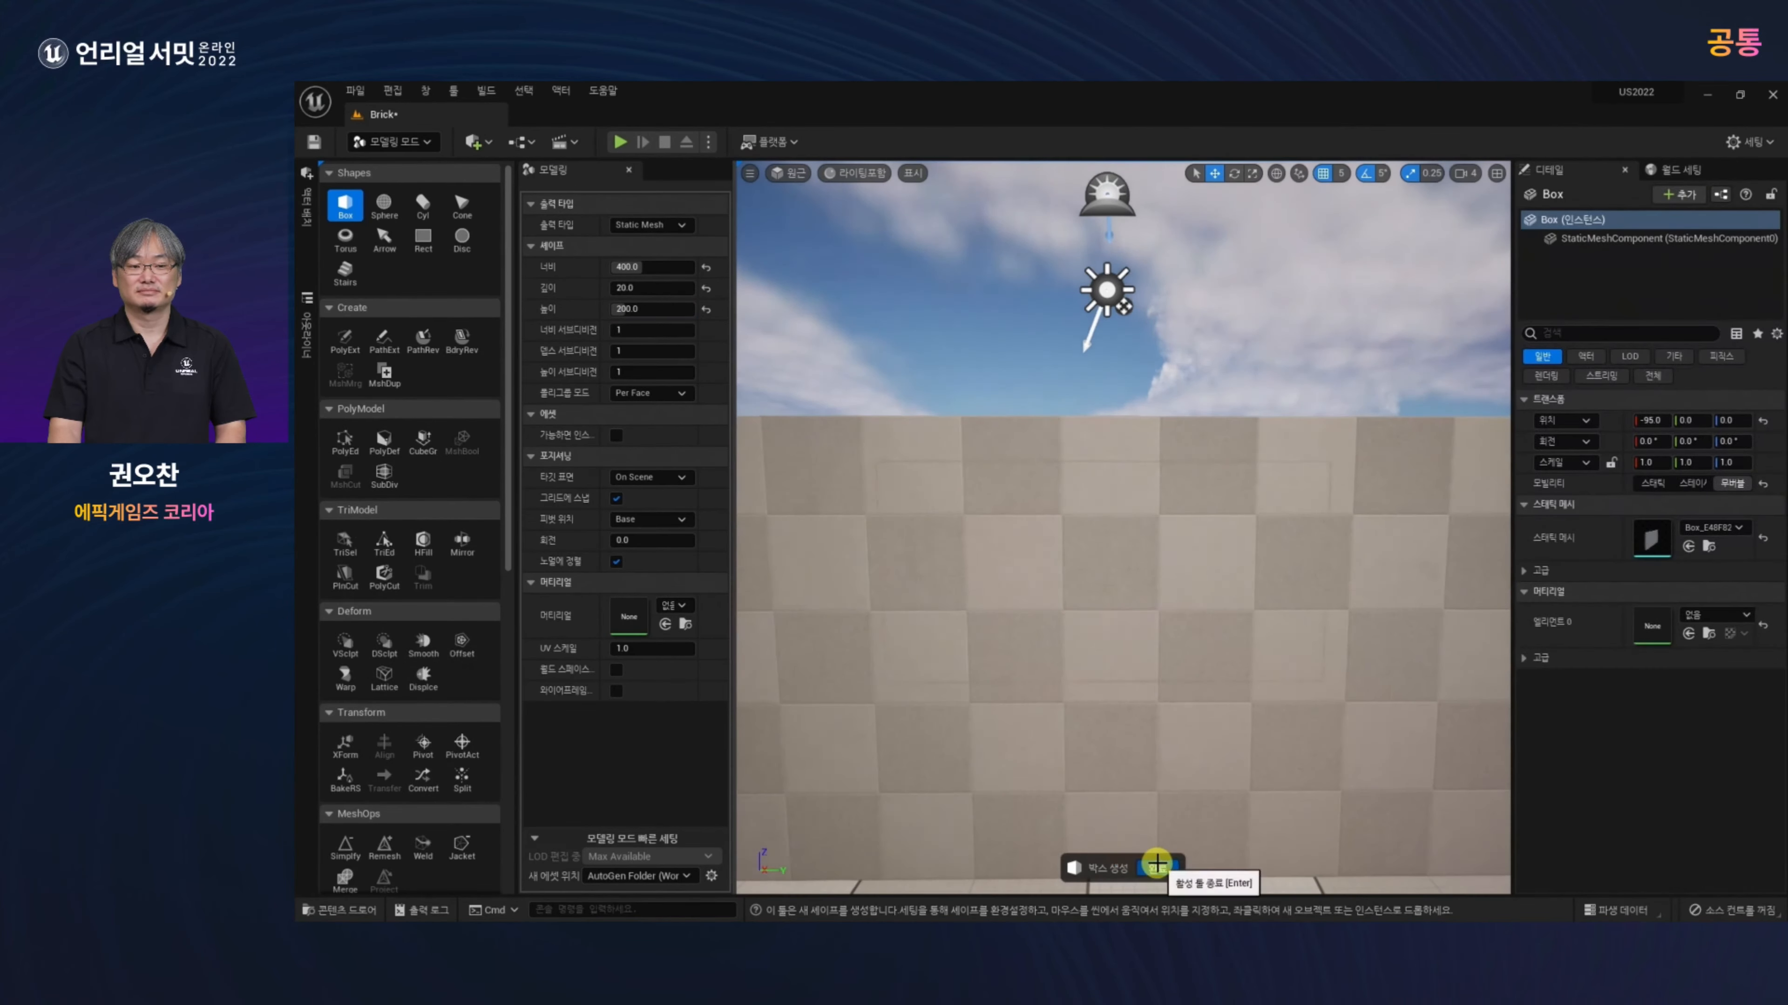
{"action": "left_click", "coordinate": [1158, 867]}
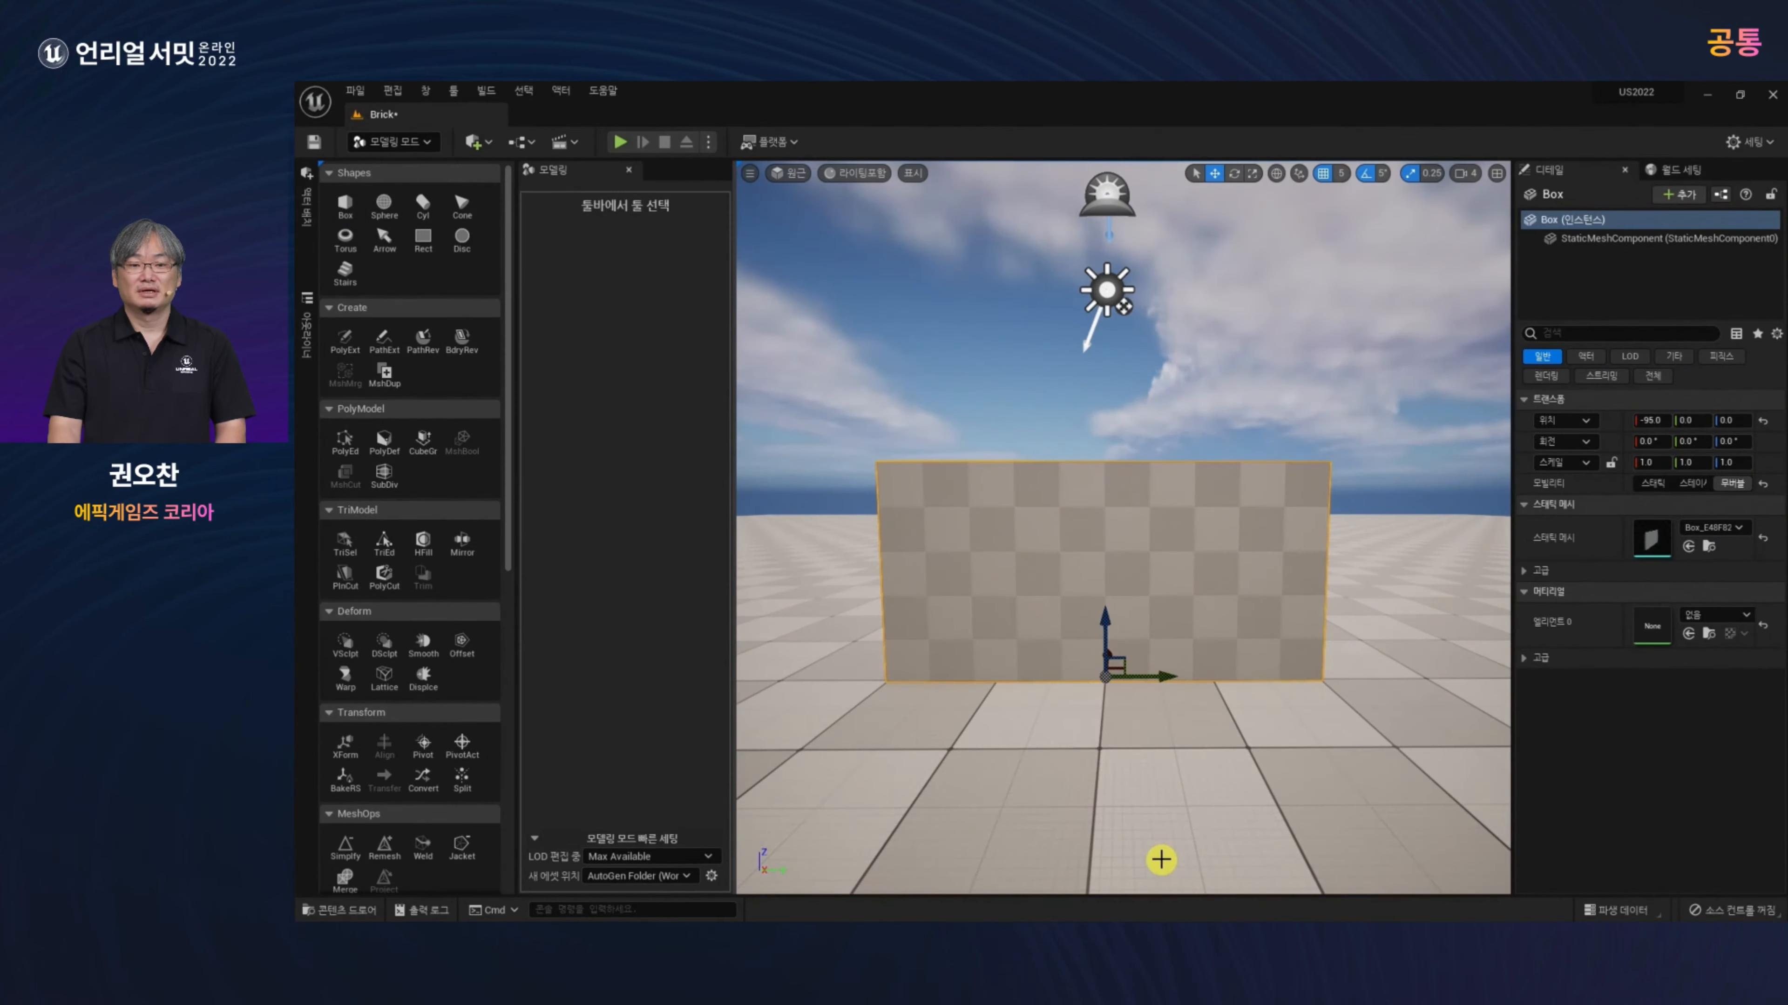
Step: In Fracture mode, rotate the wall box about 90° around Z and set its X location to 0
{"action": "left_click", "coordinate": [391, 141]}
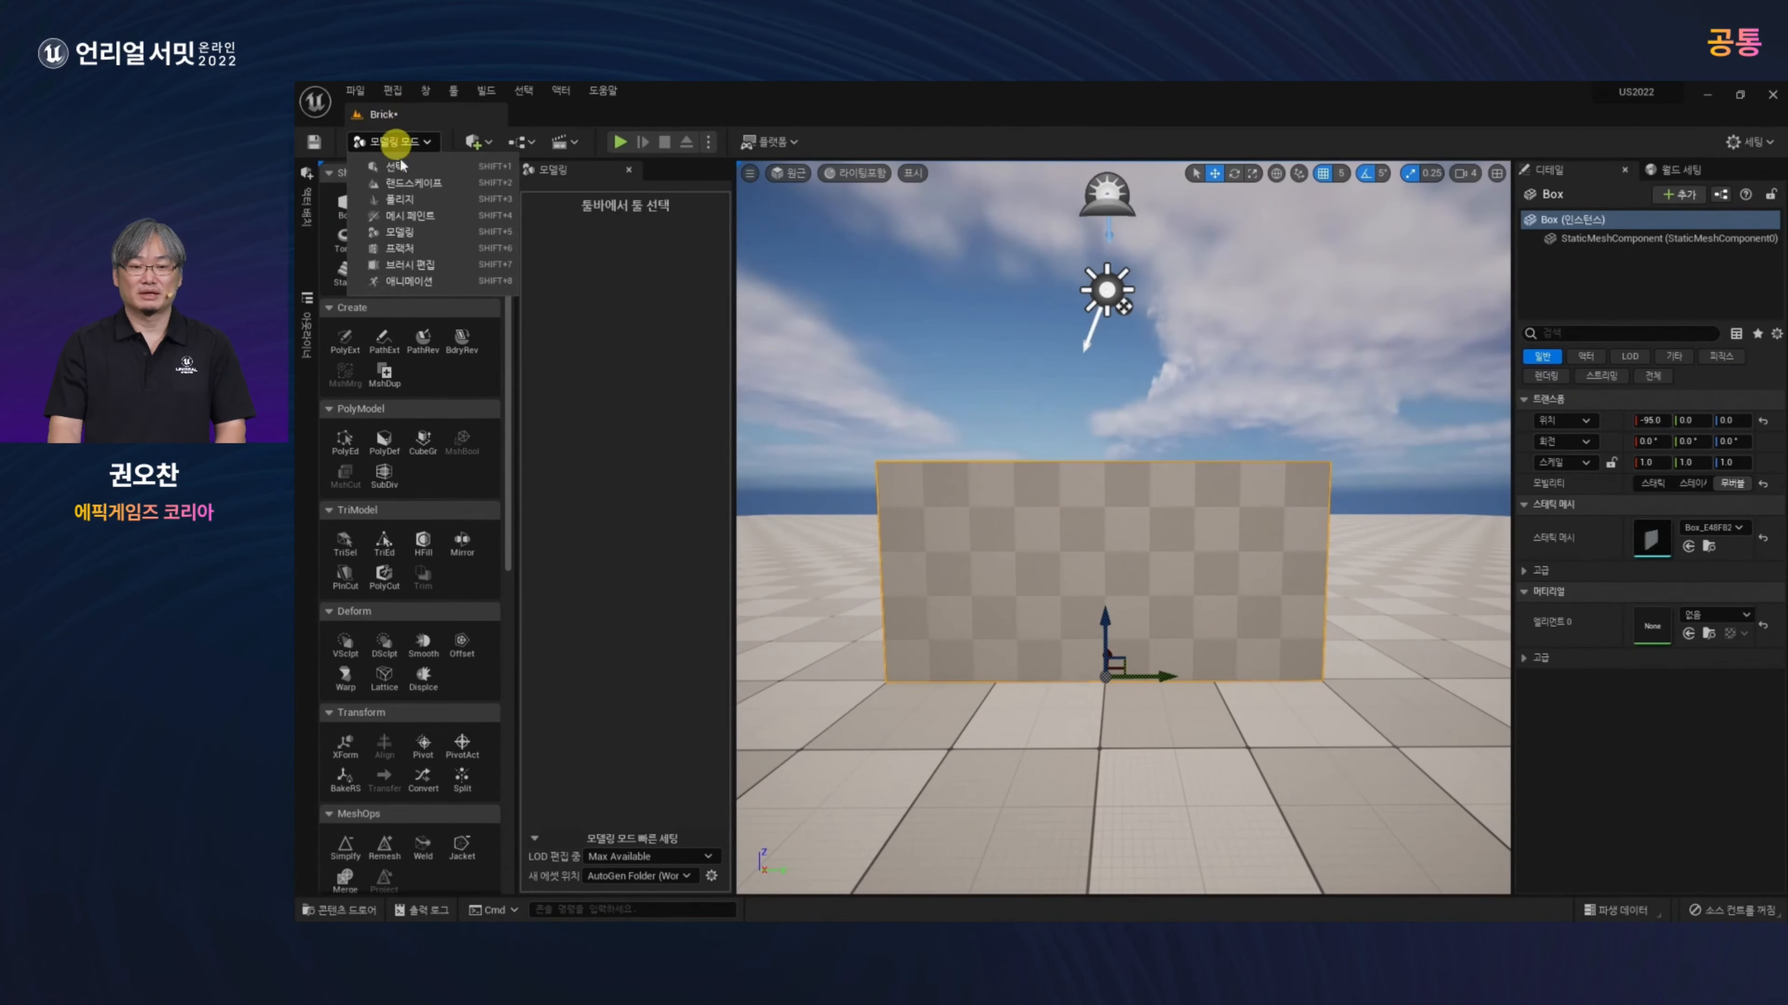
{"action": "left_click", "coordinate": [421, 249]}
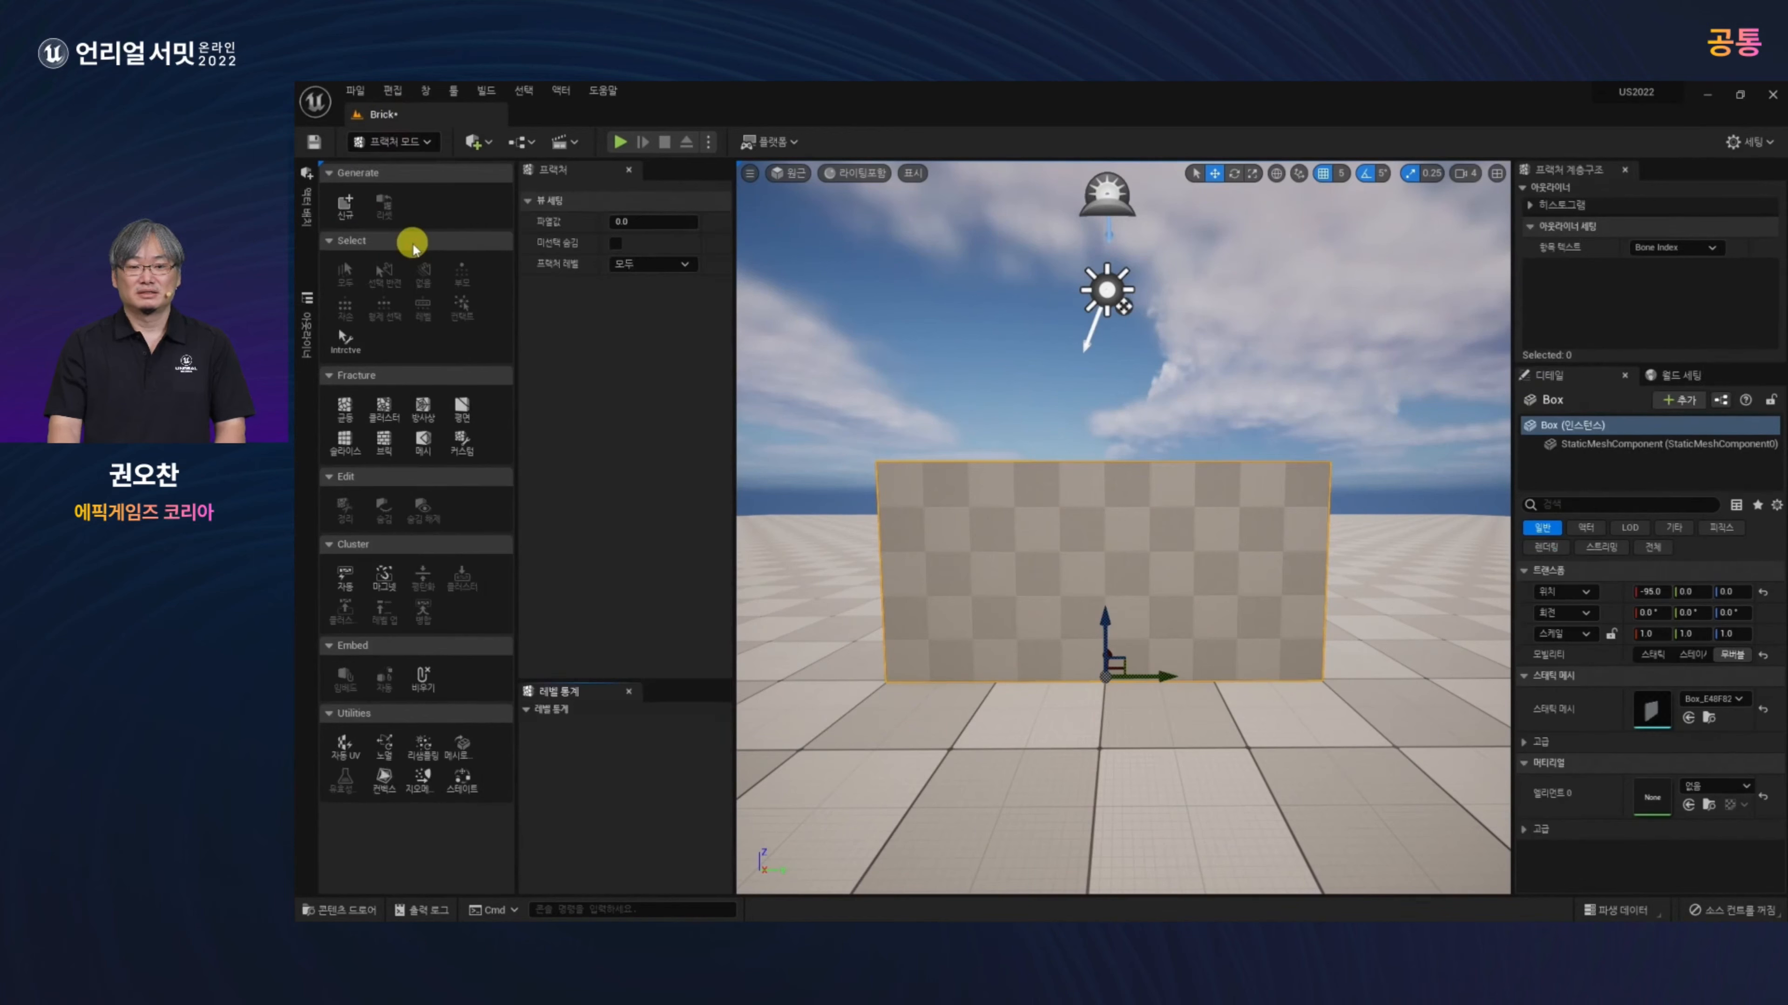
{"action": "key", "text": "e"}
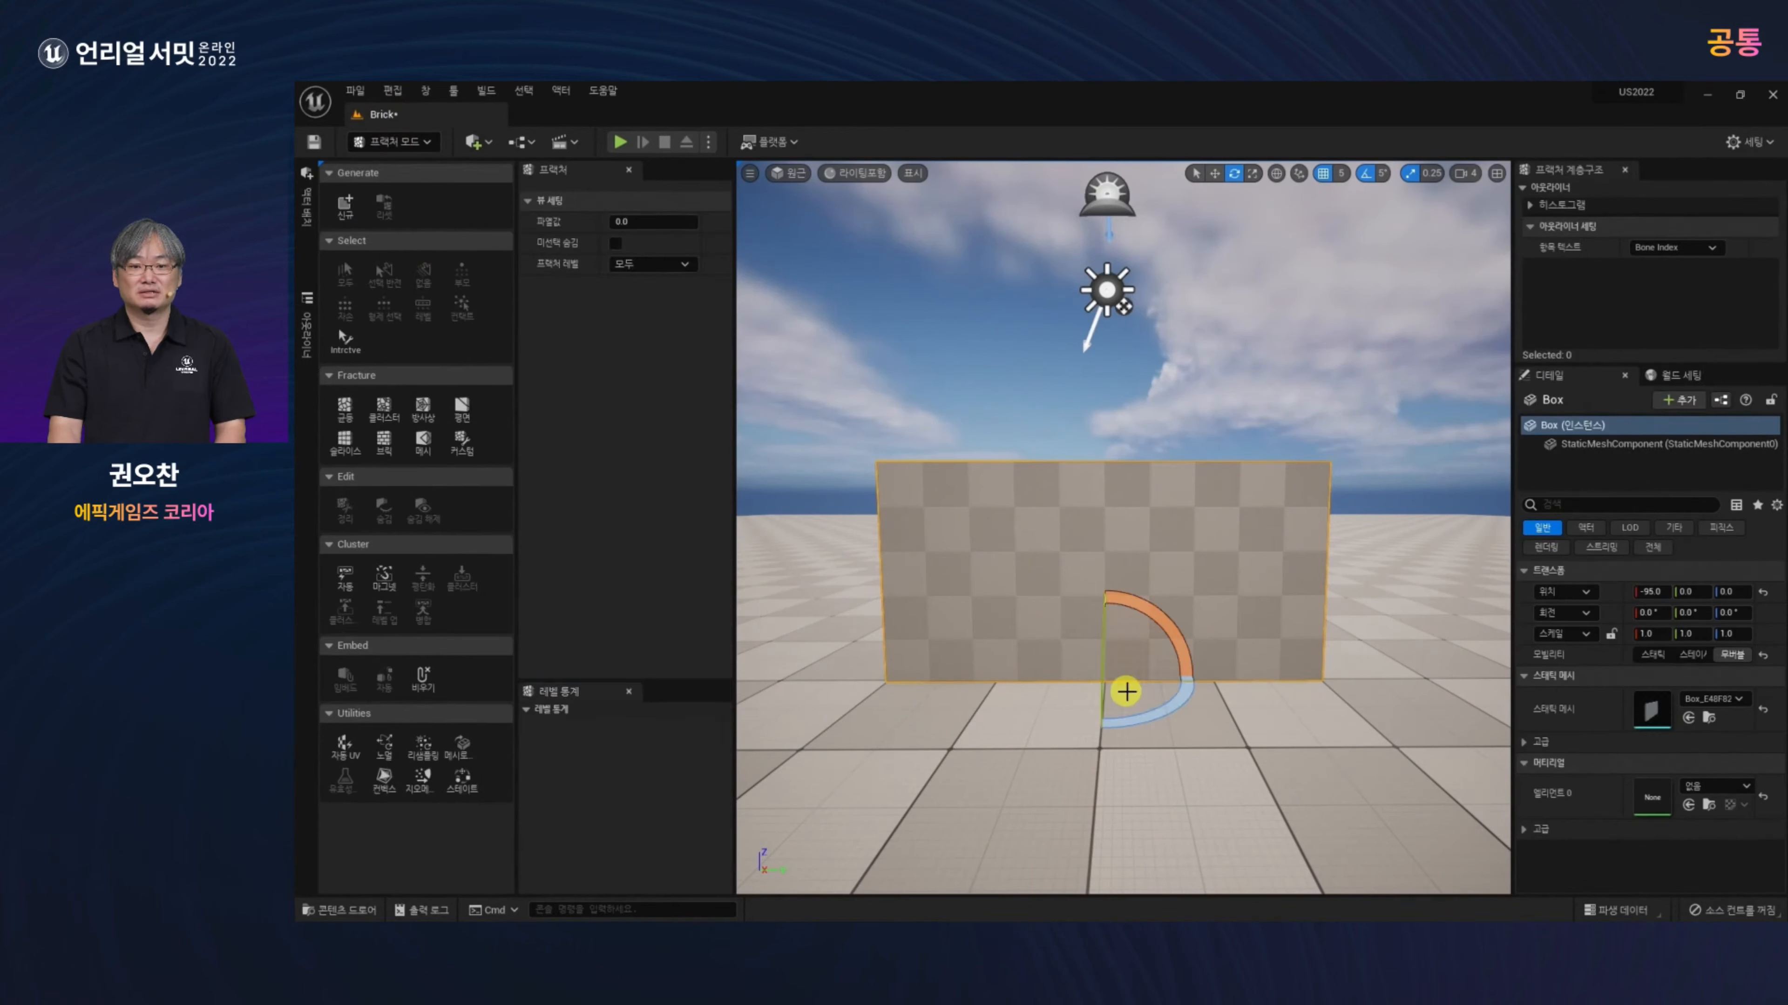
{"action": "left_click_drag", "start_coordinate": [1155, 710], "coordinate": [934, 727]}
{"action": "left_click", "coordinate": [1654, 594]}
{"action": "type", "text": "0"}
{"action": "key", "text": "Return"}
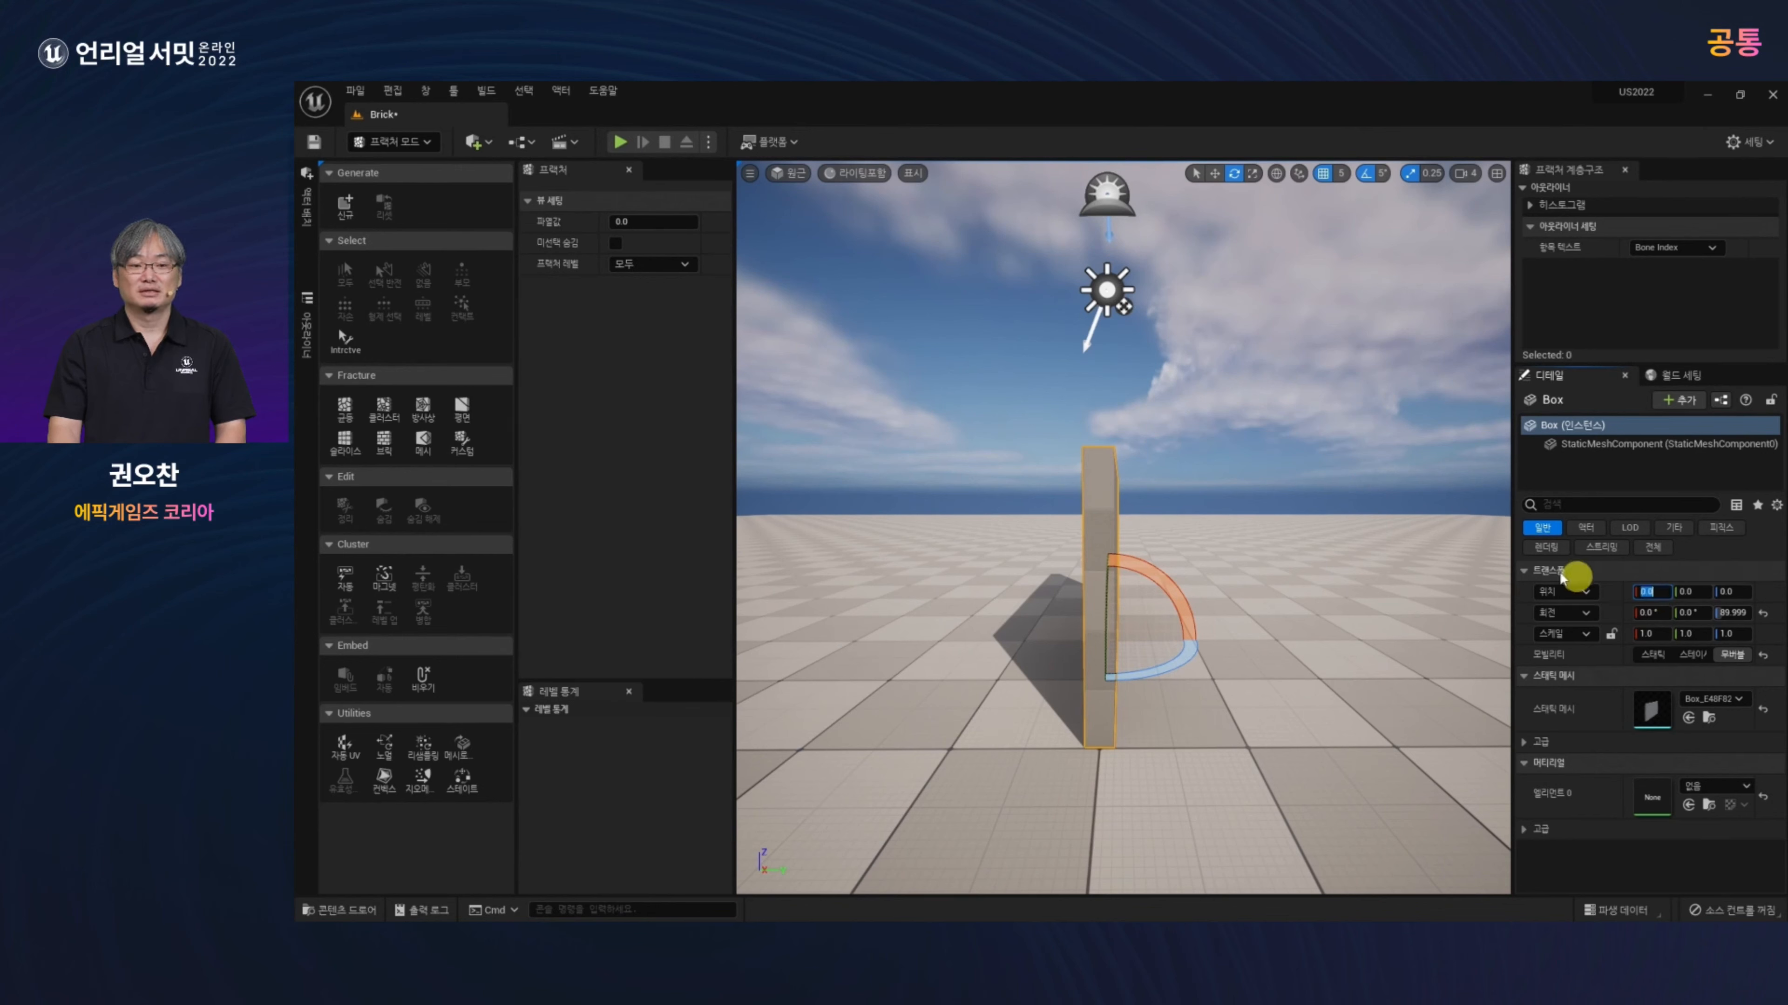
Step: Generate a geometry collection named Box_GeometryCollection from the wall box in the US2022_Demo/GC folder
{"action": "left_click", "coordinate": [346, 208]}
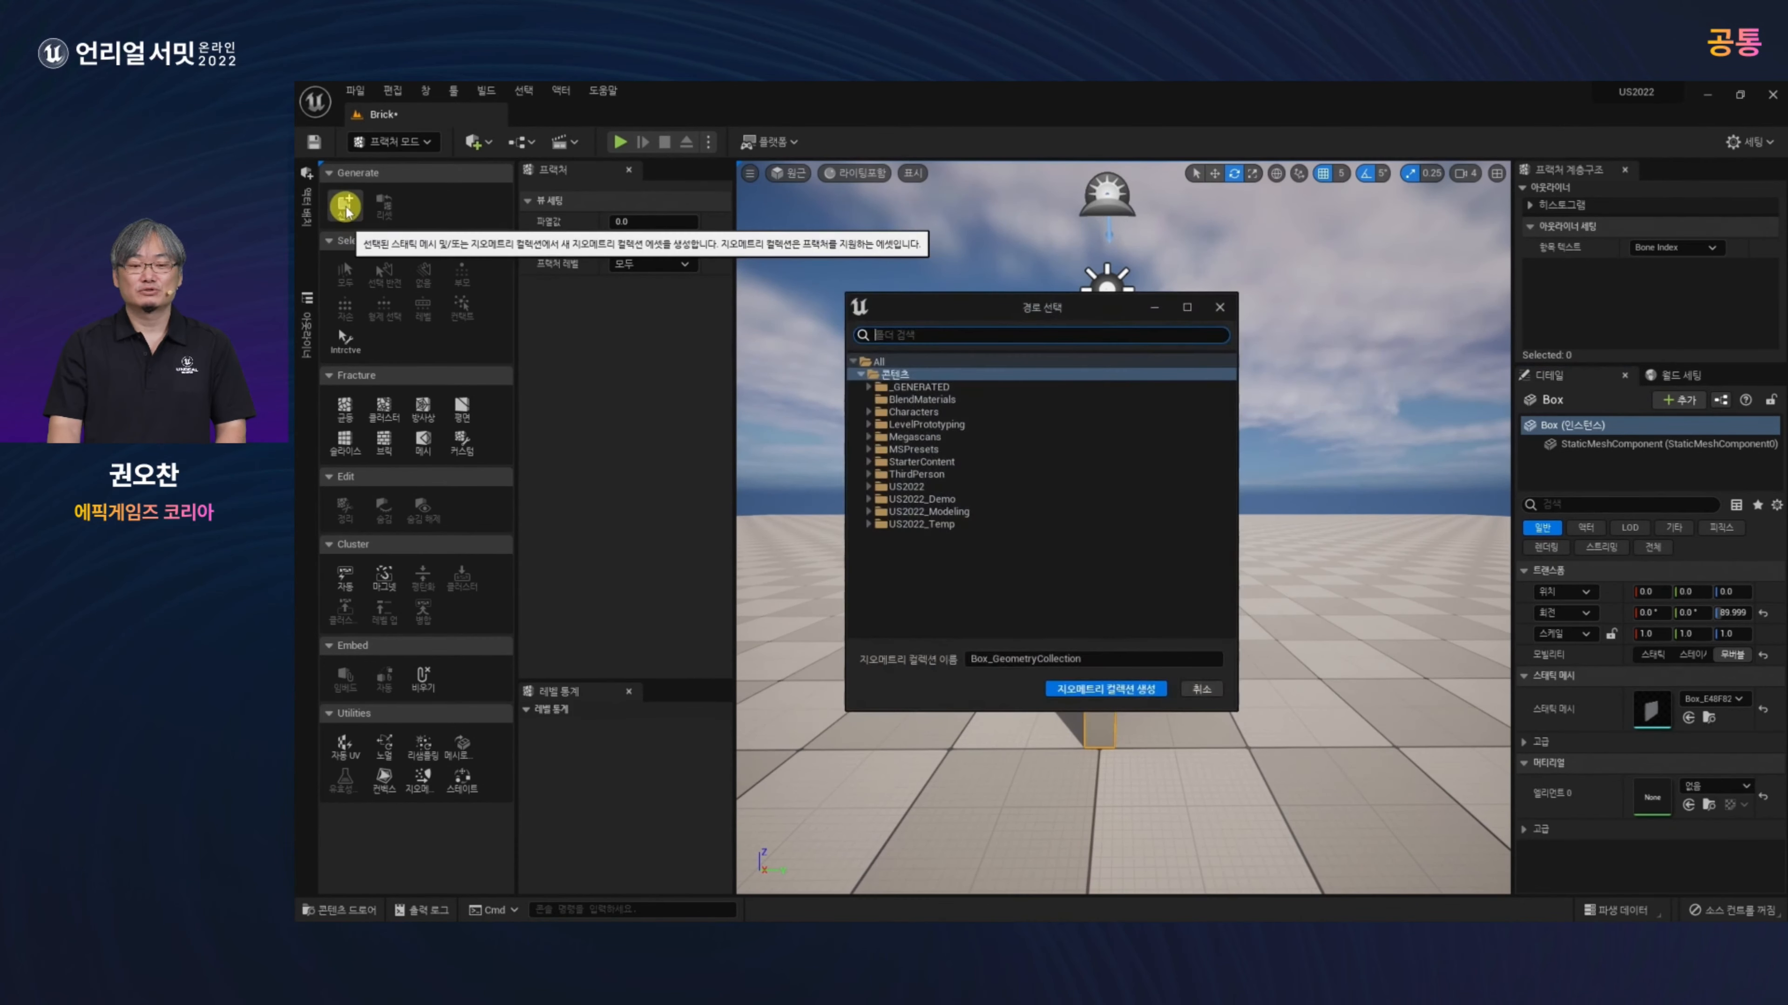
{"action": "left_click", "coordinate": [869, 499]}
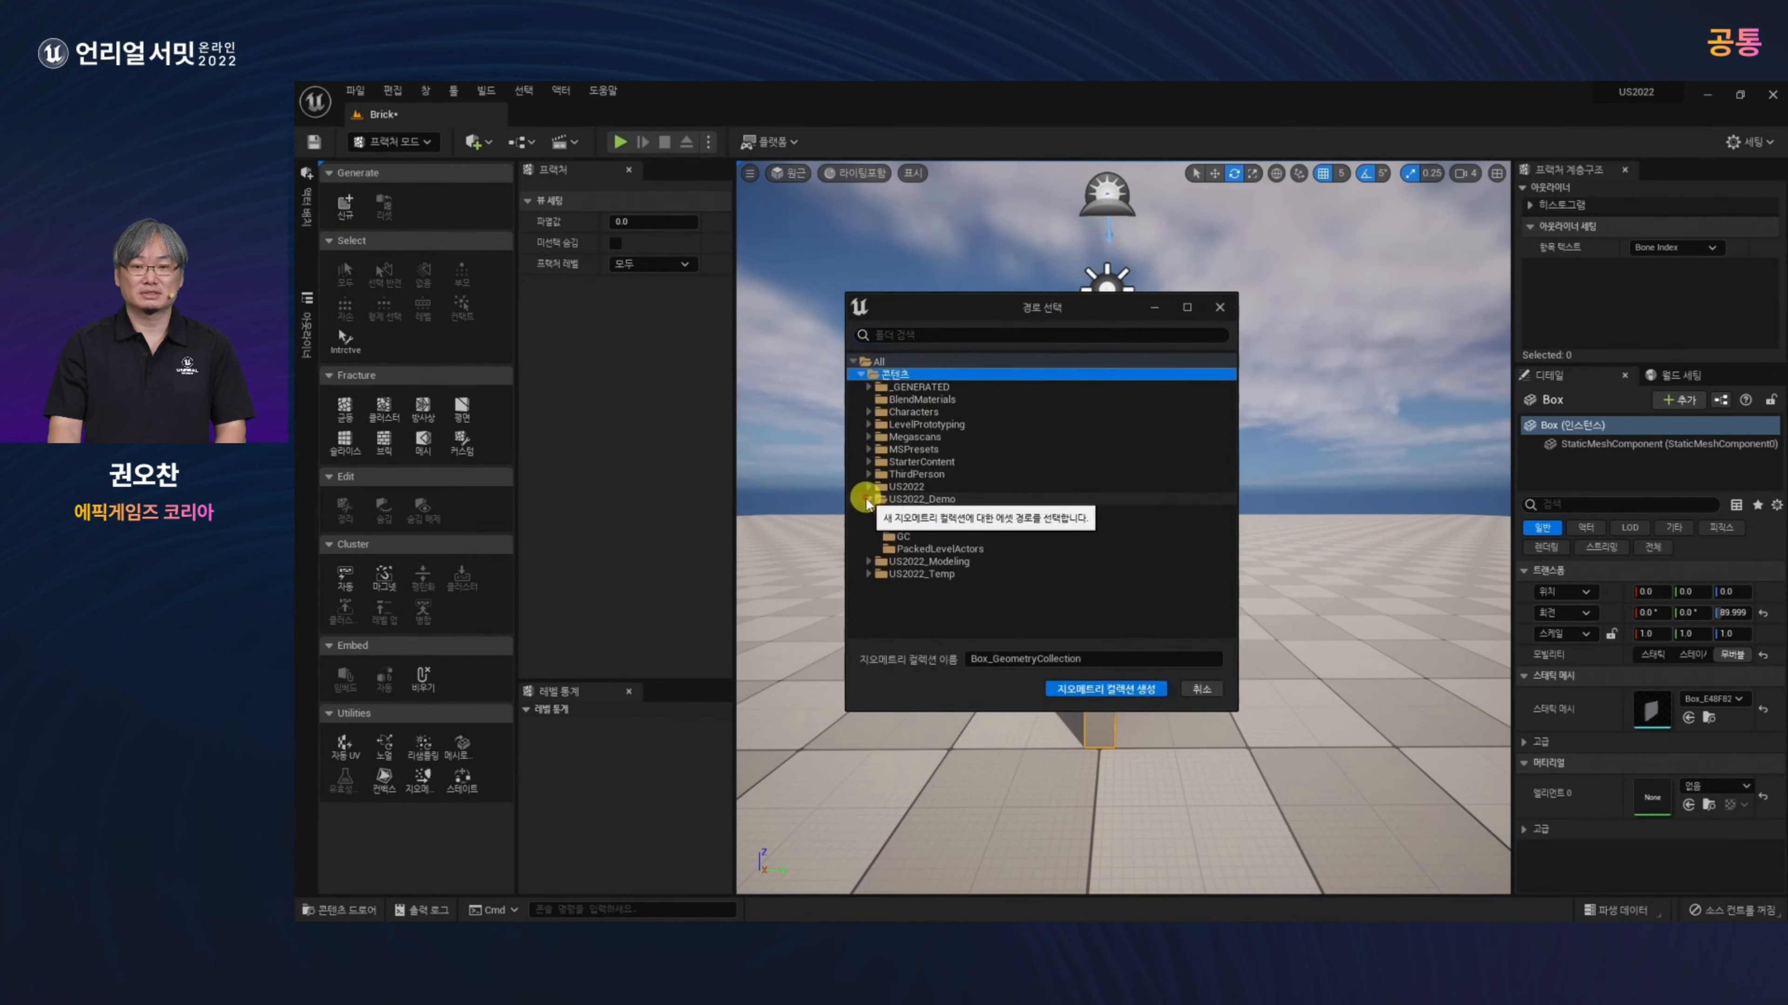
{"action": "left_click", "coordinate": [904, 536]}
{"action": "left_click", "coordinate": [1091, 689]}
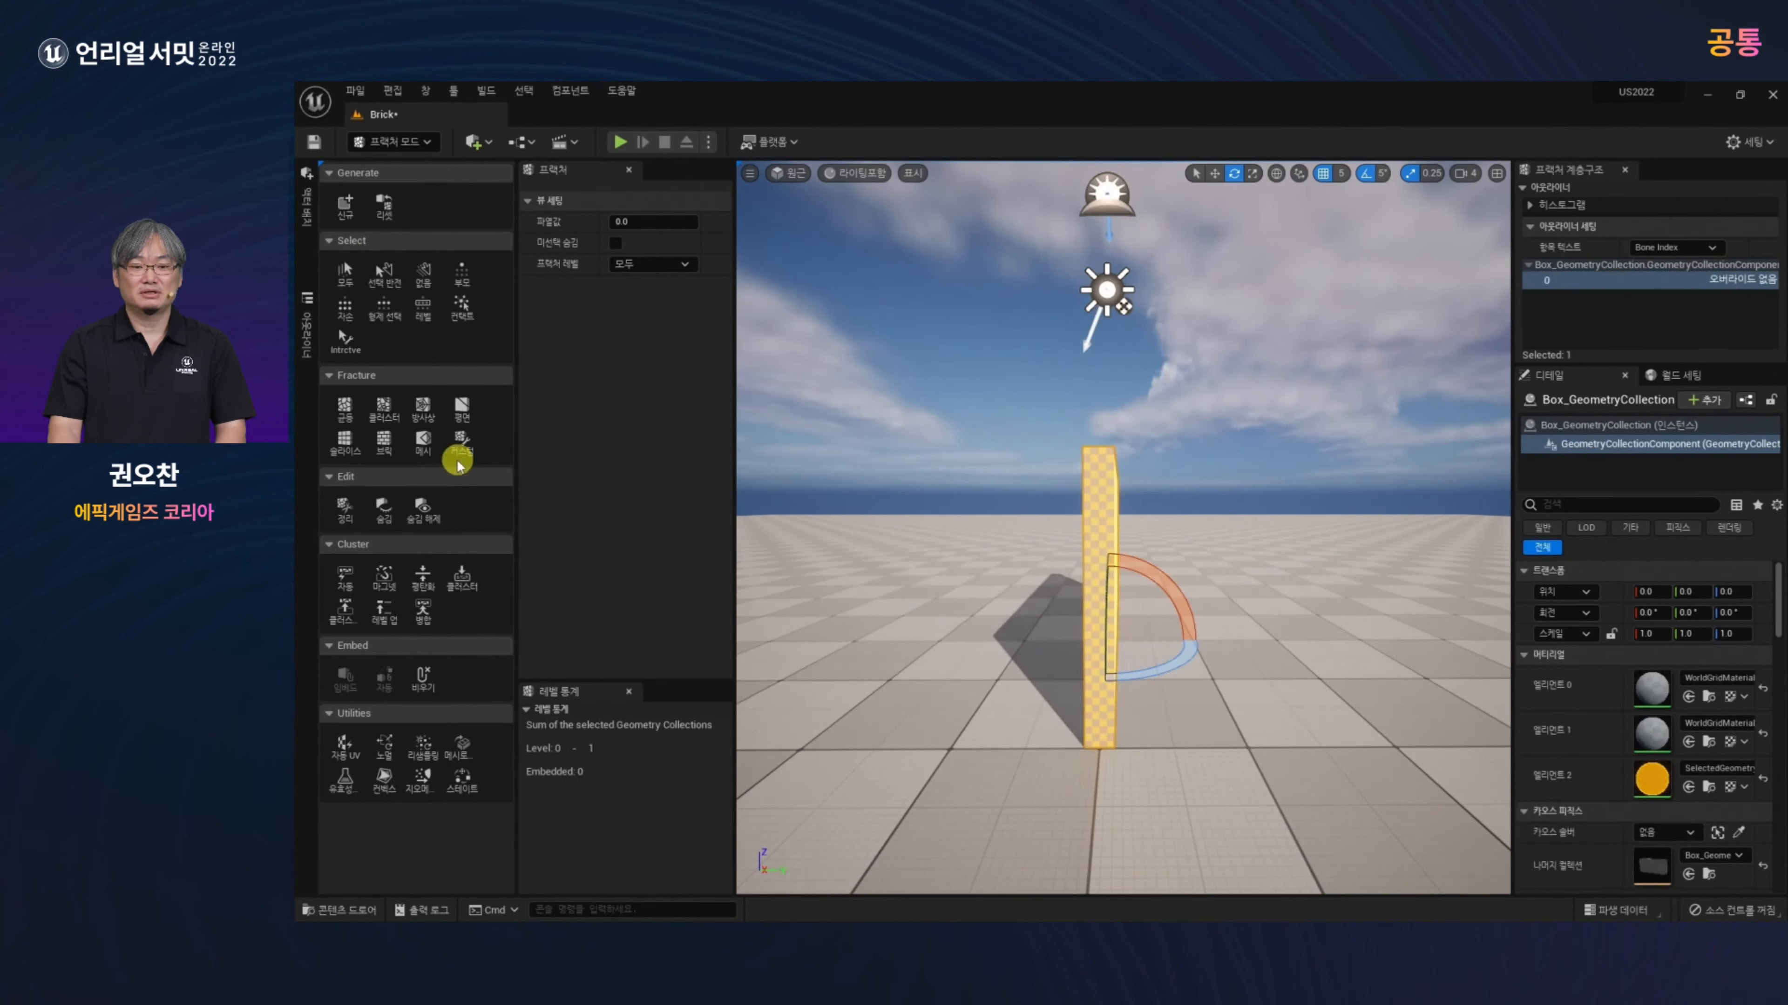
Step: Fracture the wall's geometry collection with the Brick pattern, using brick length 40, brick height 20 and grout 2
{"action": "left_click", "coordinate": [385, 443]}
{"action": "left_click_drag", "start_coordinate": [1133, 803], "coordinate": [925, 791], "text": "alt"}
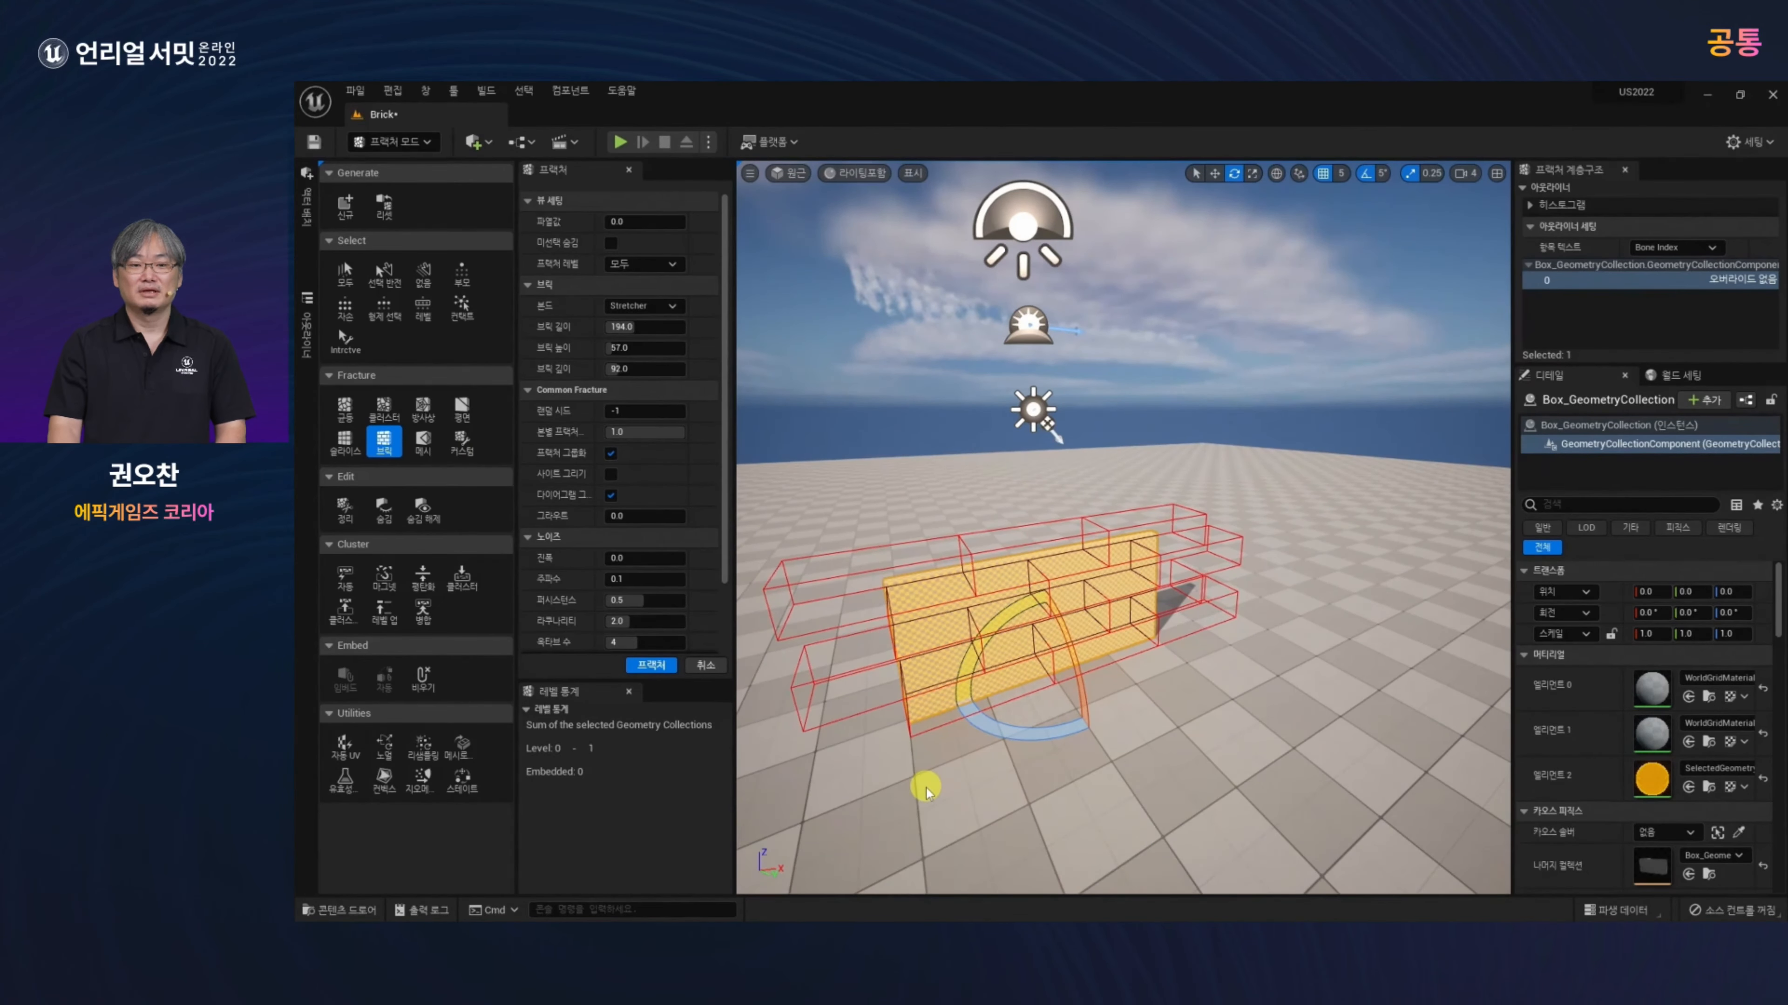
{"action": "left_click", "coordinate": [637, 324]}
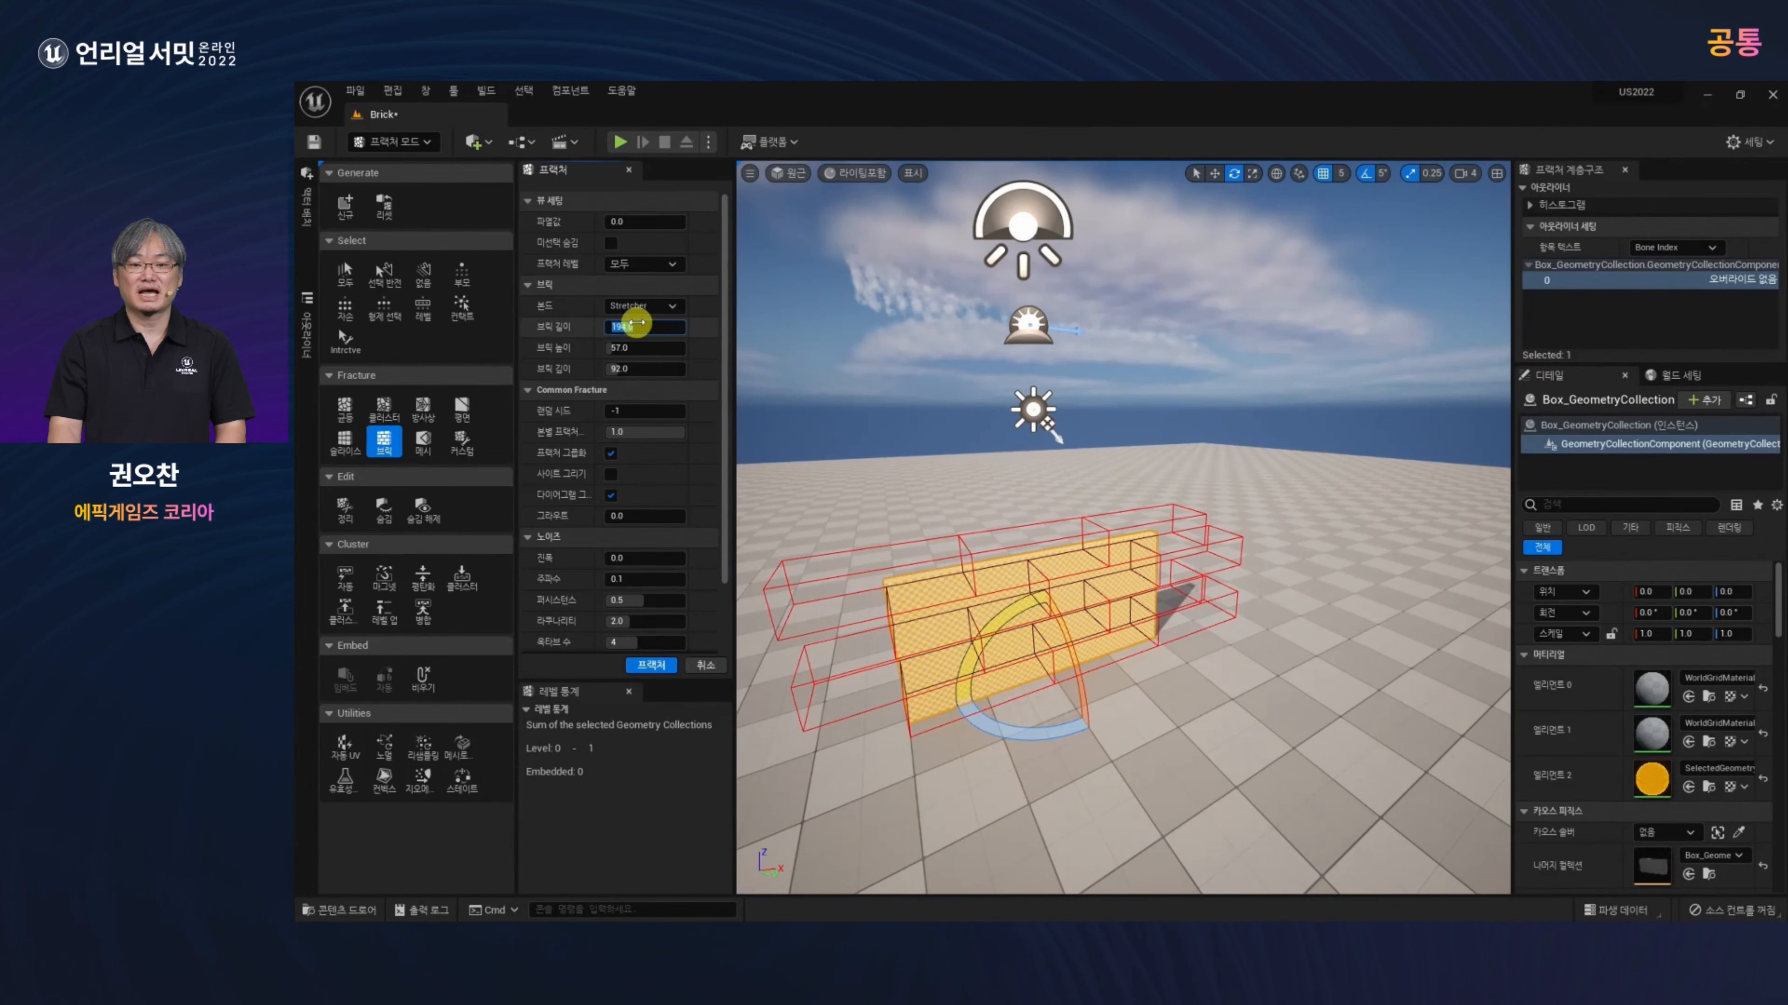
{"action": "type", "text": "40"}
{"action": "key", "text": "Tab"}
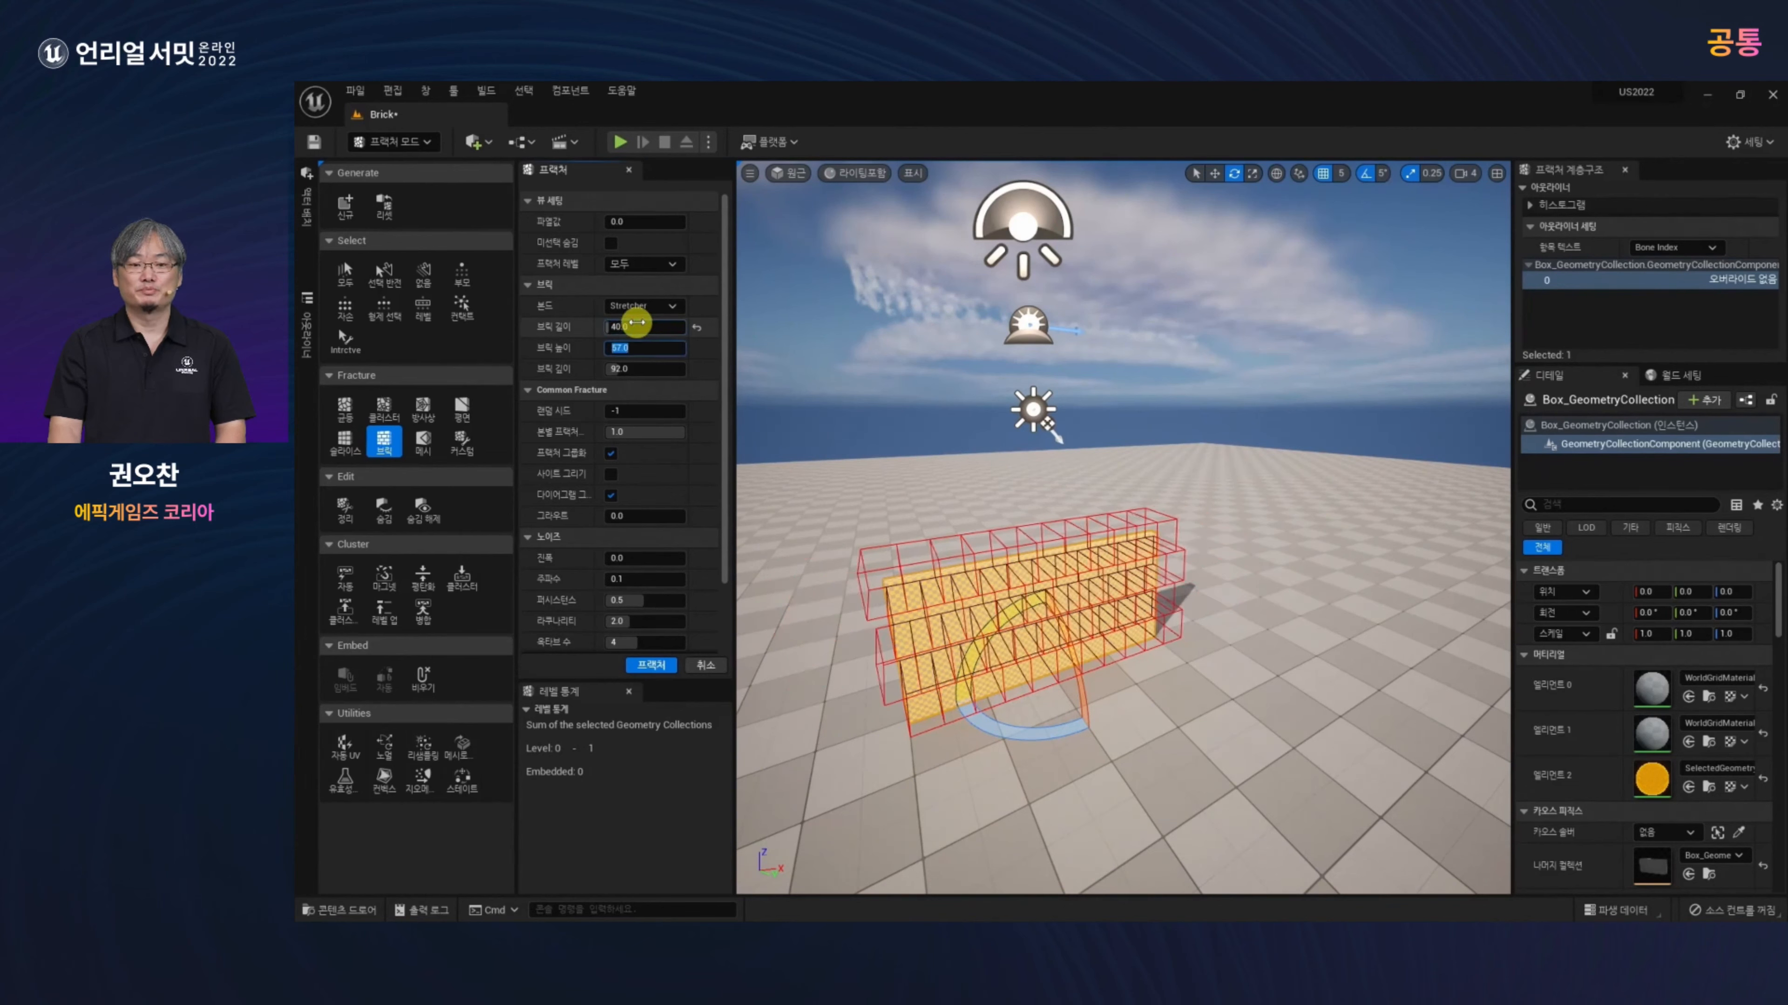
{"action": "type", "text": "20"}
{"action": "key", "text": "Tab"}
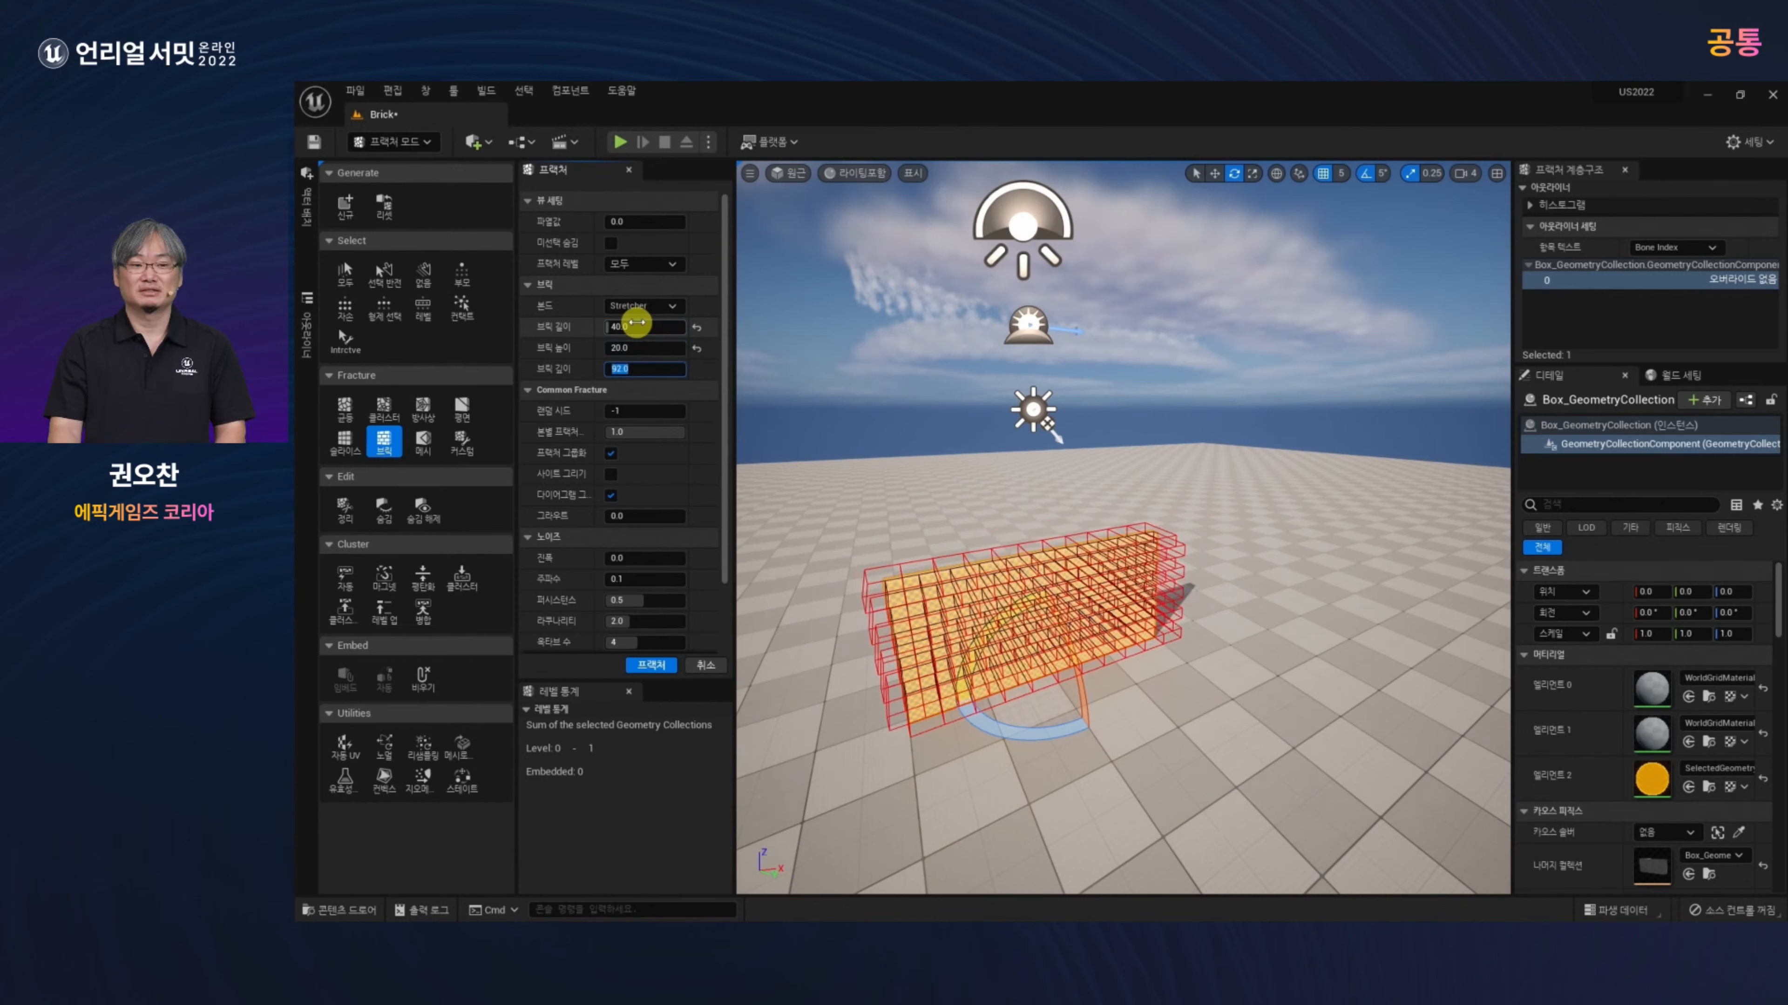
{"action": "left_click", "coordinate": [636, 515]}
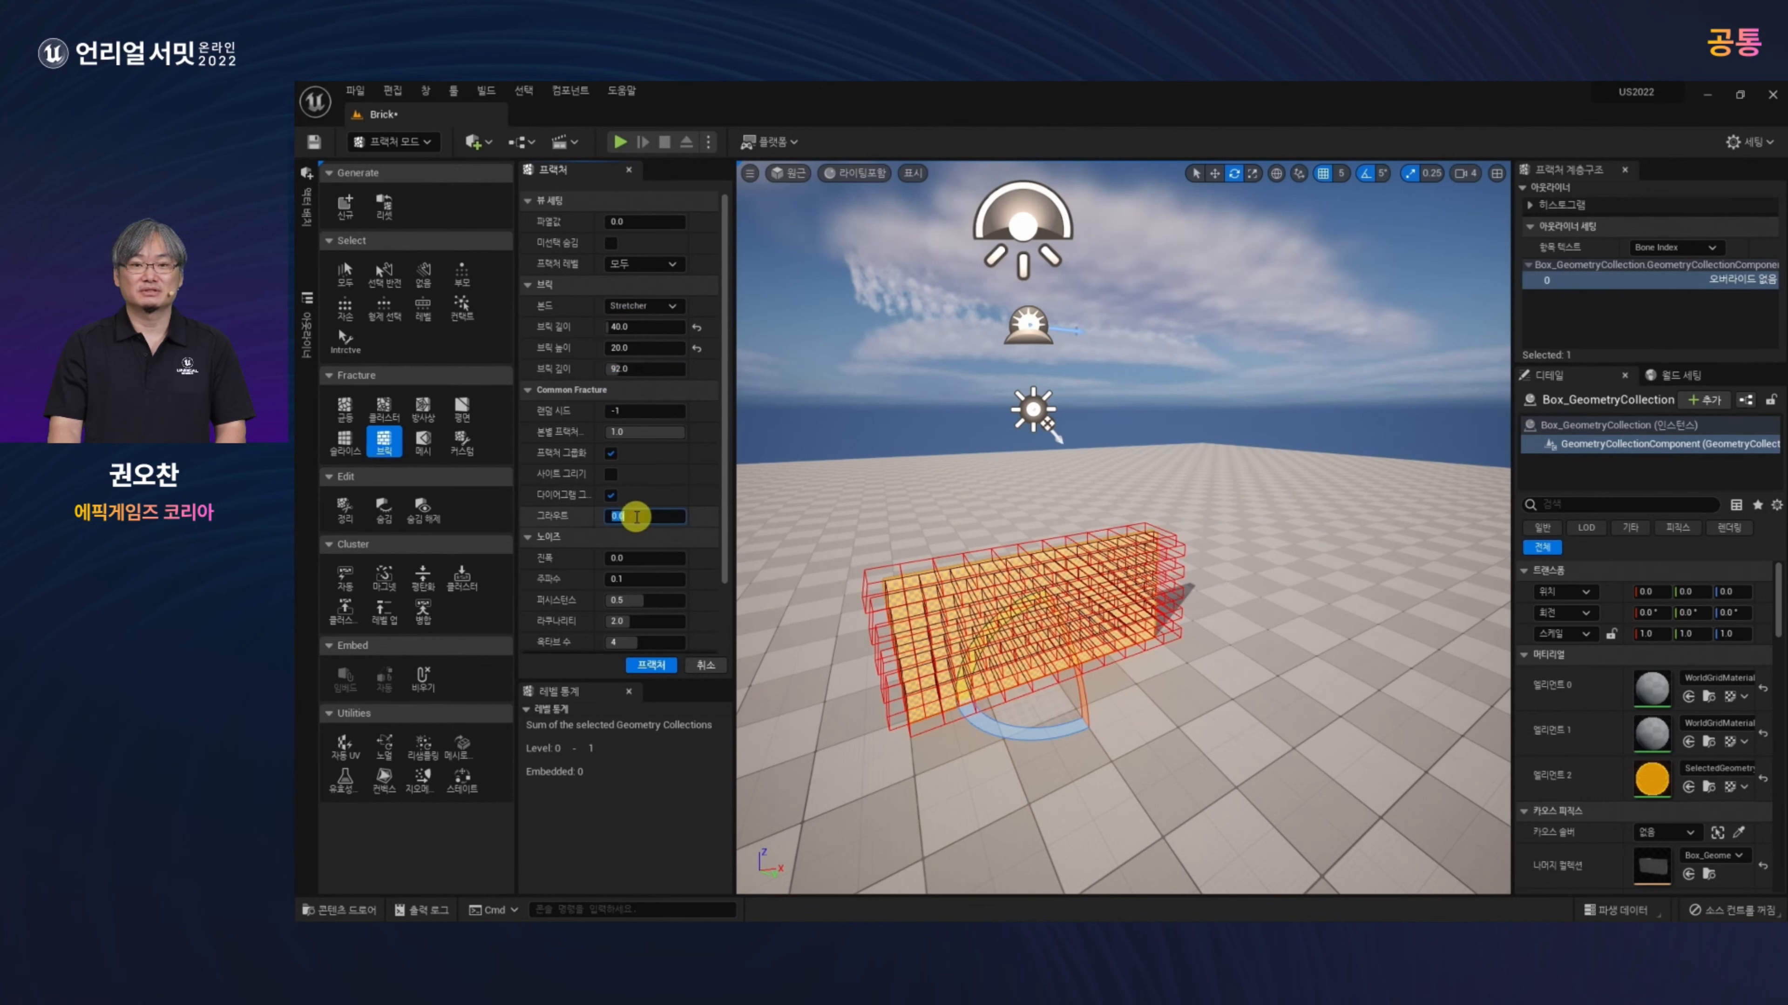
{"action": "type", "text": "2"}
{"action": "key", "text": "Return"}
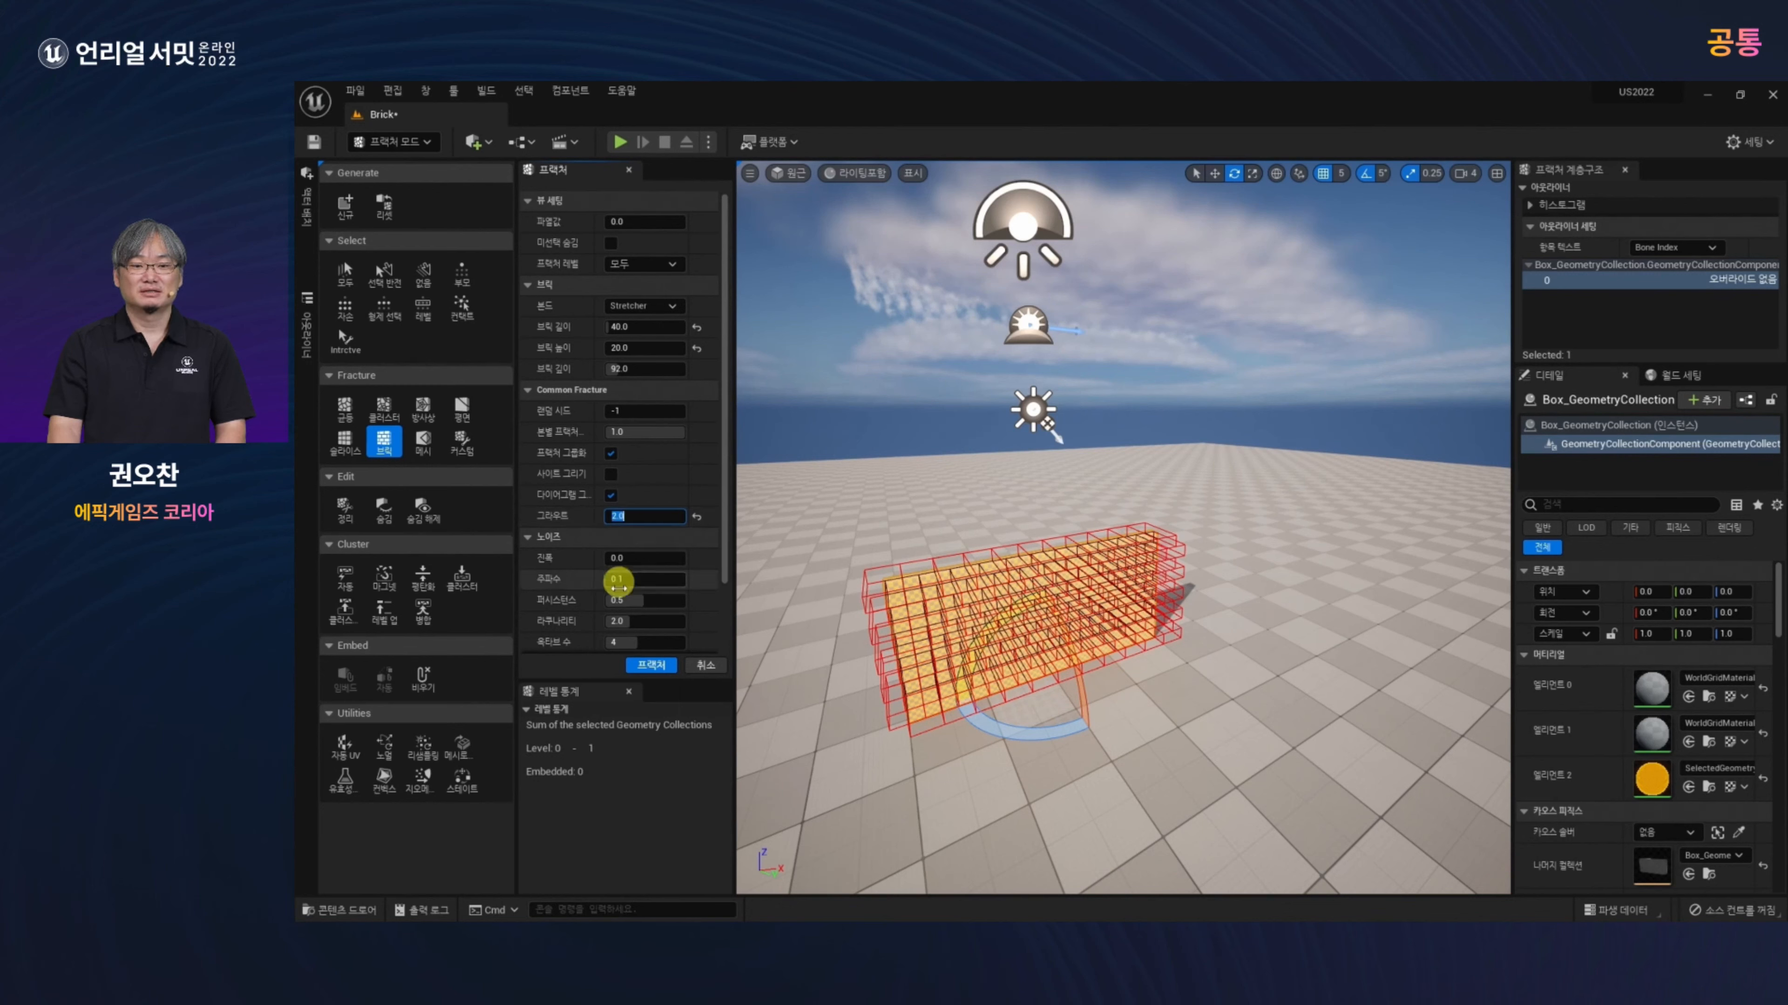
{"action": "left_click", "coordinate": [652, 666]}
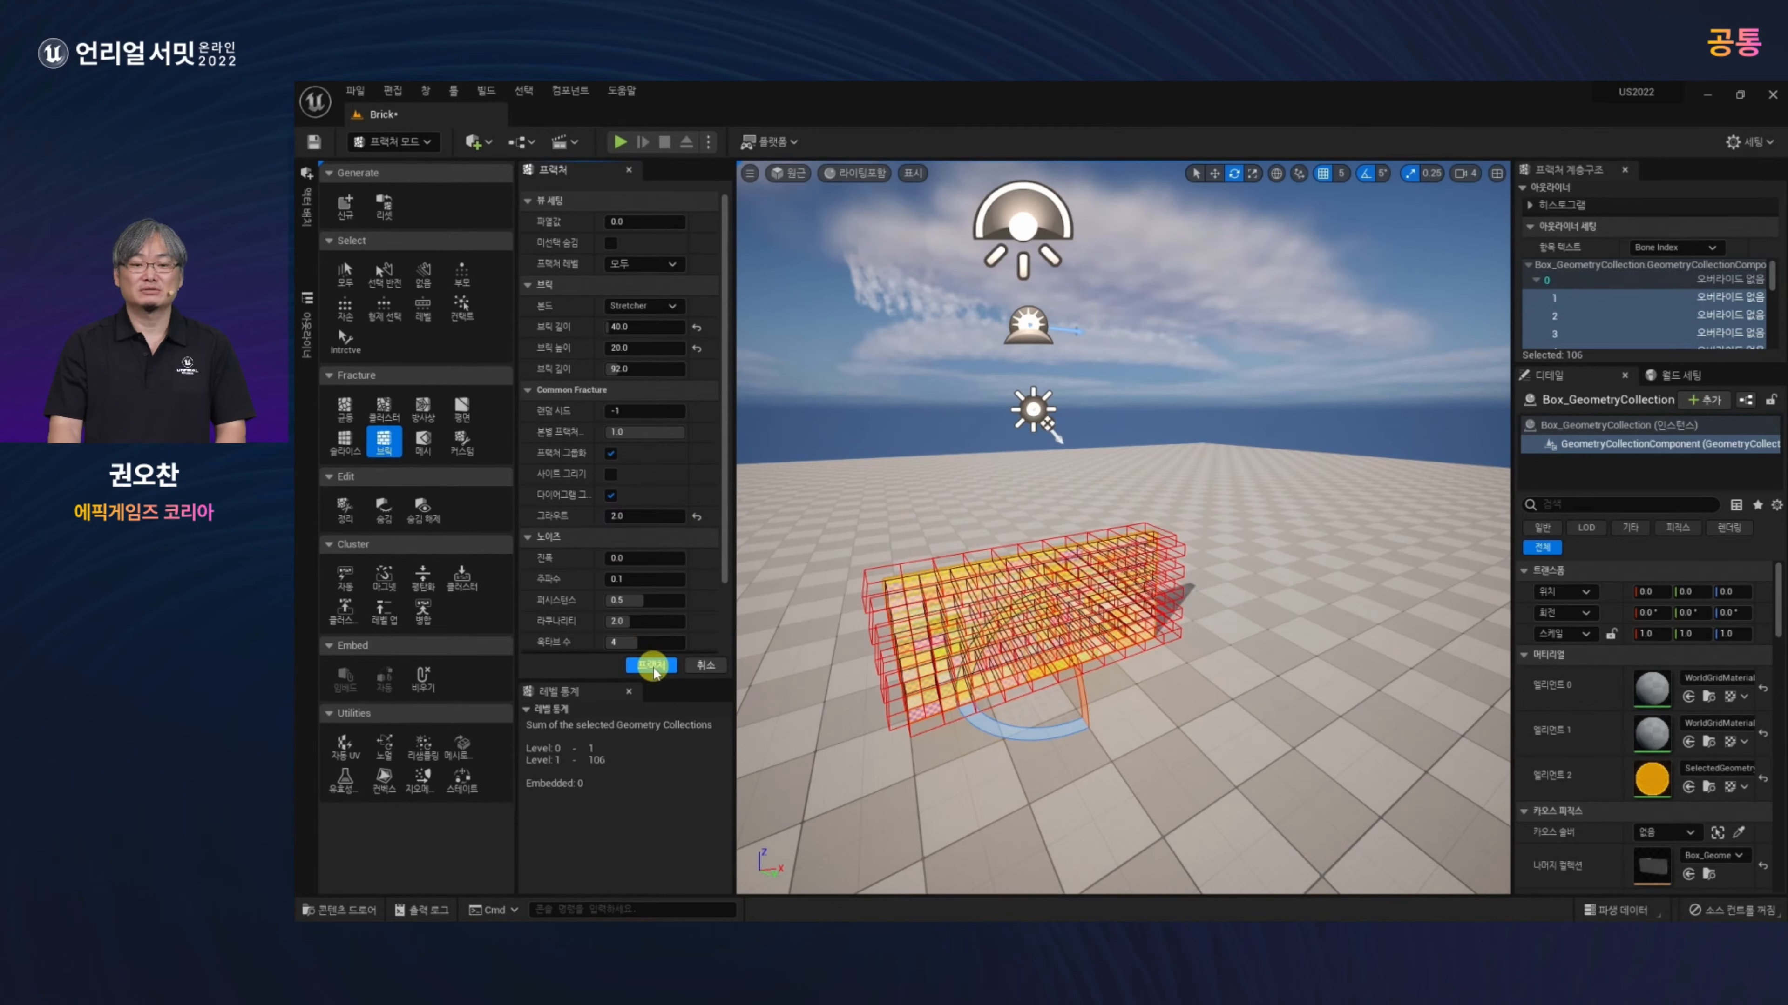
Step: Convert the fractured wall to one static mesh with per-bone output off, saved as Box_GeometryCollection_SM in US2022_Demo/Chunks
{"action": "left_click", "coordinate": [463, 747]}
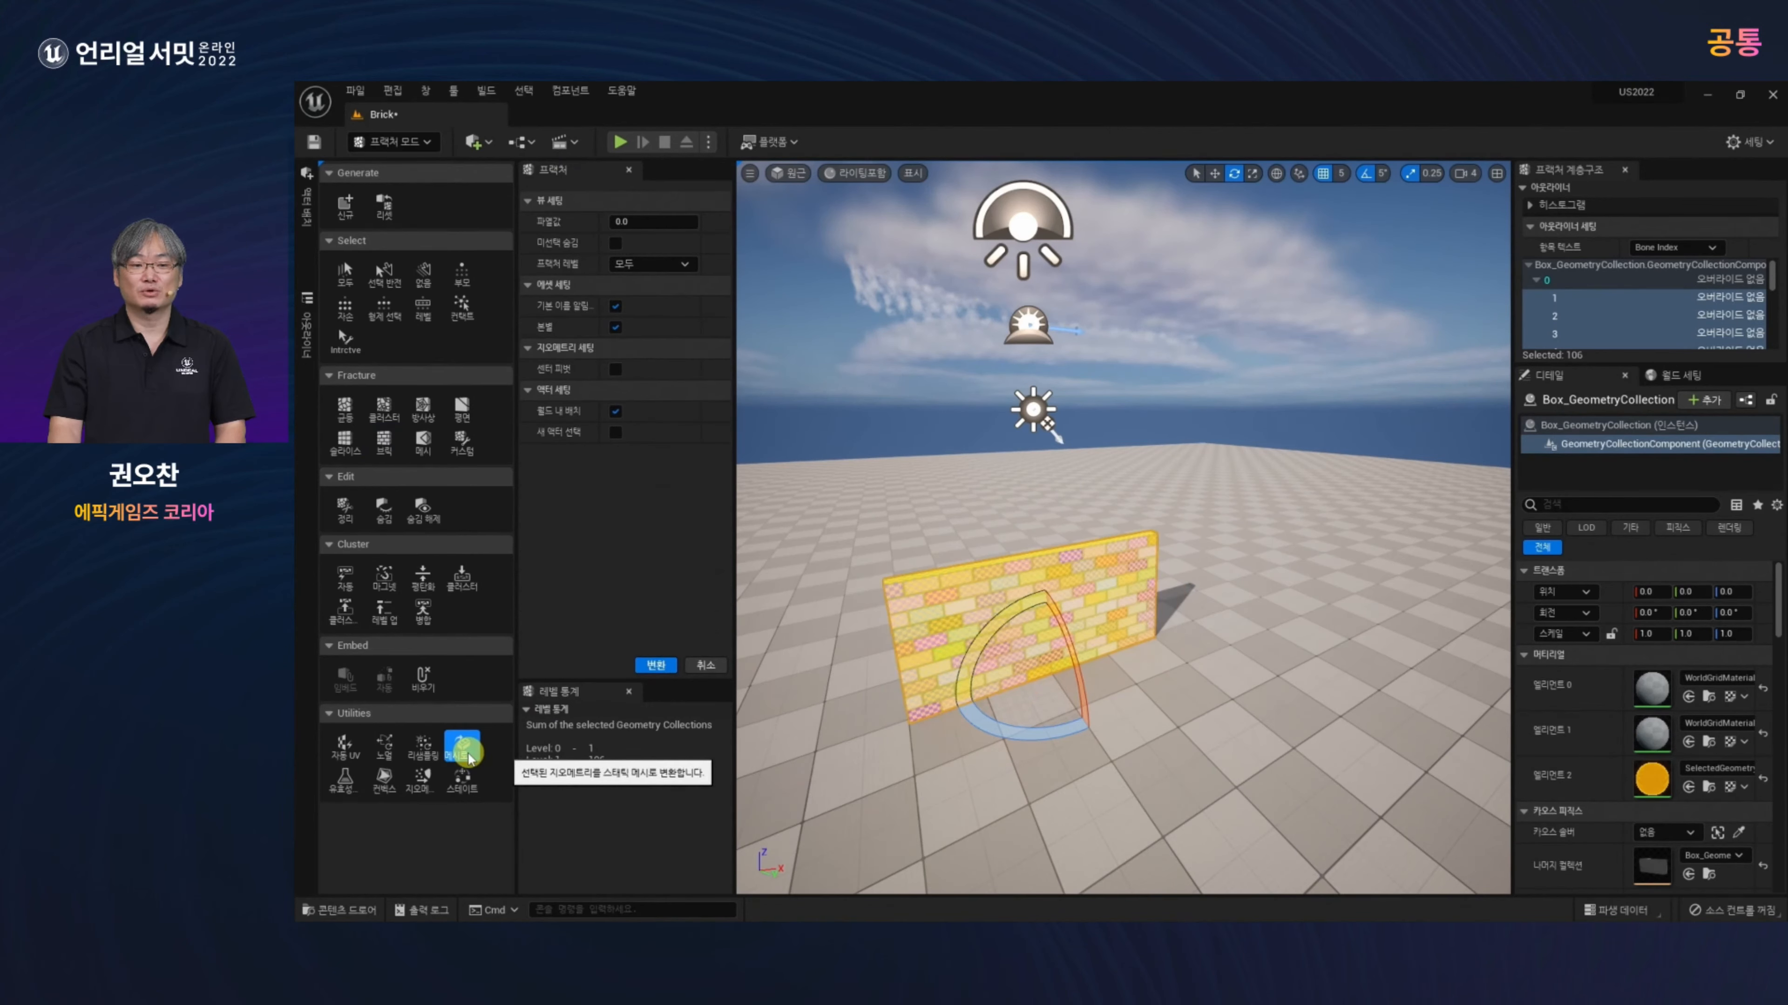
{"action": "left_click", "coordinate": [615, 327]}
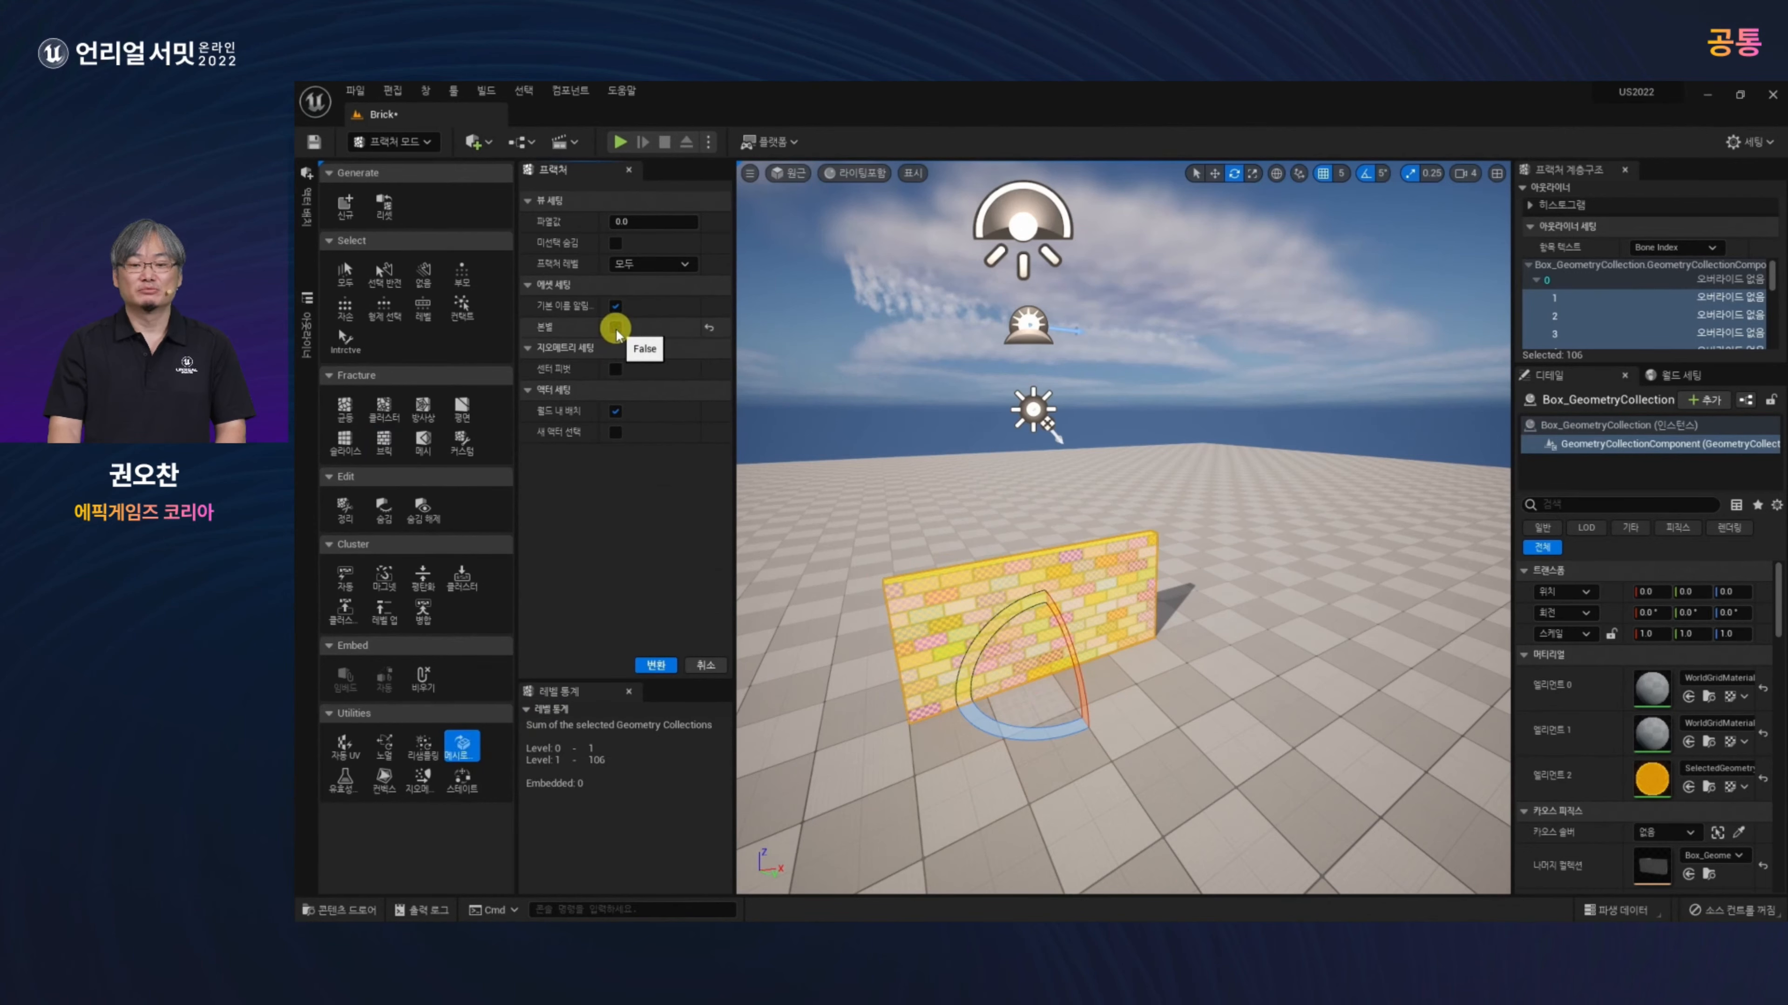
{"action": "left_click", "coordinate": [655, 665]}
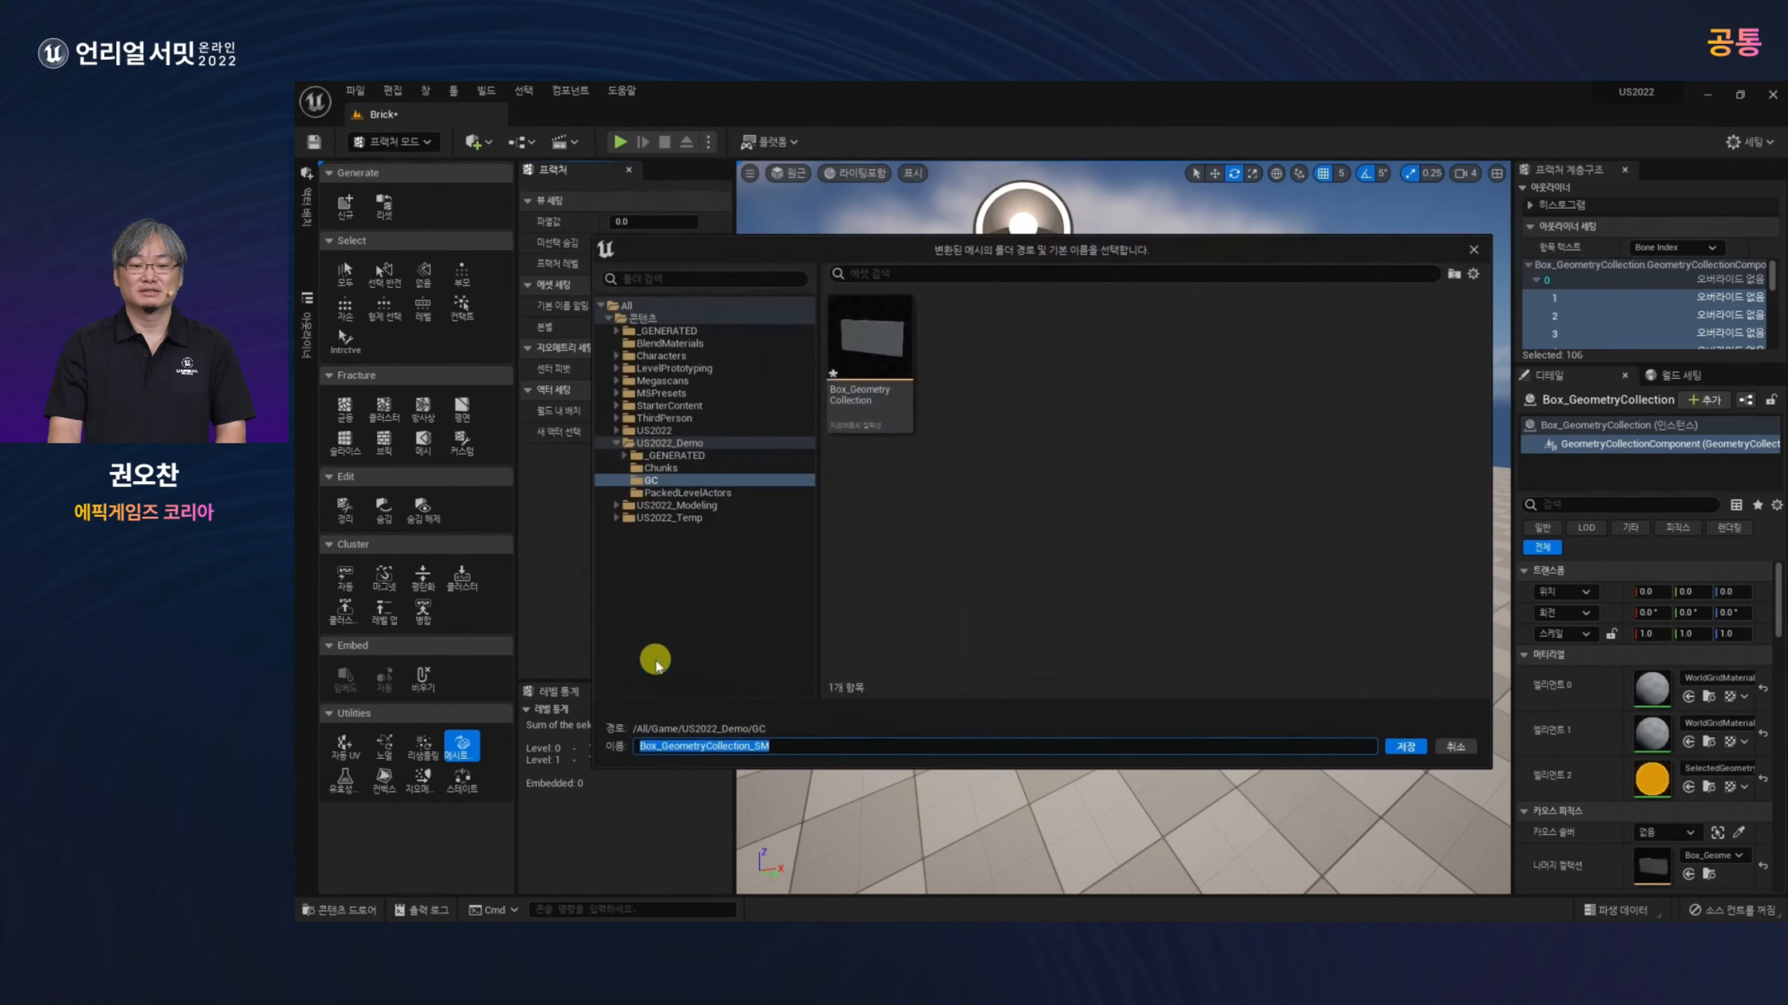
{"action": "left_click", "coordinate": [665, 468]}
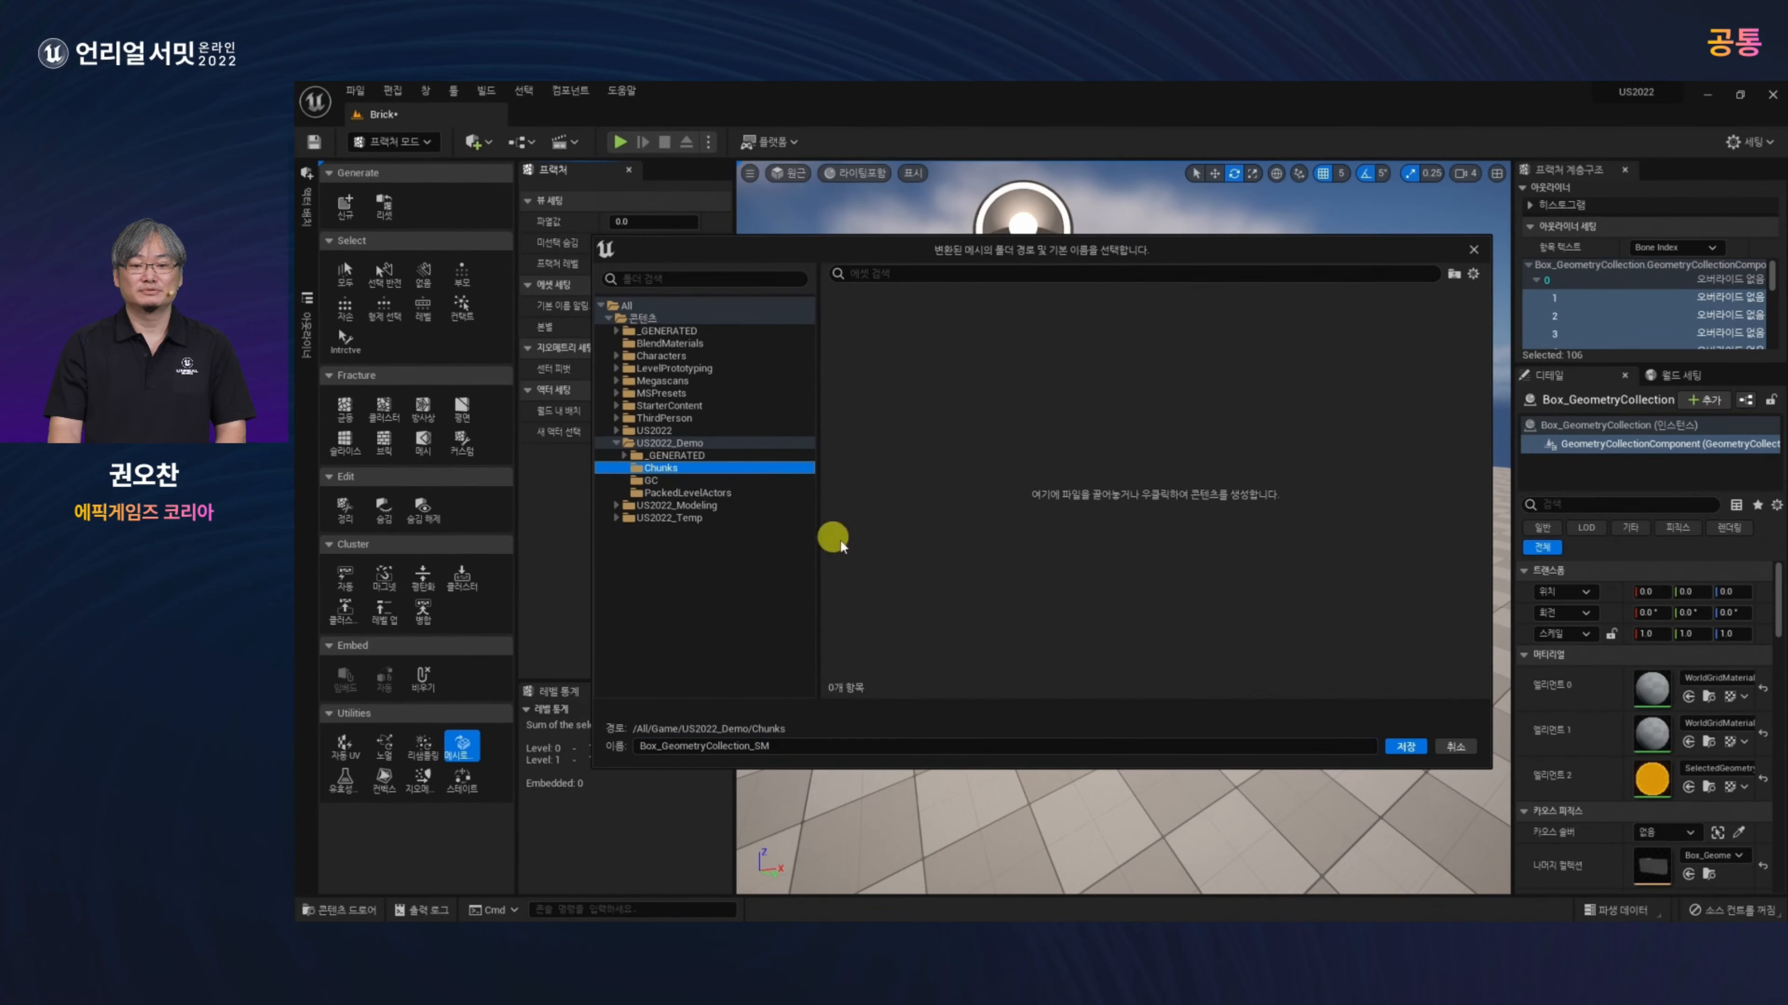
{"action": "left_click", "coordinate": [1408, 746]}
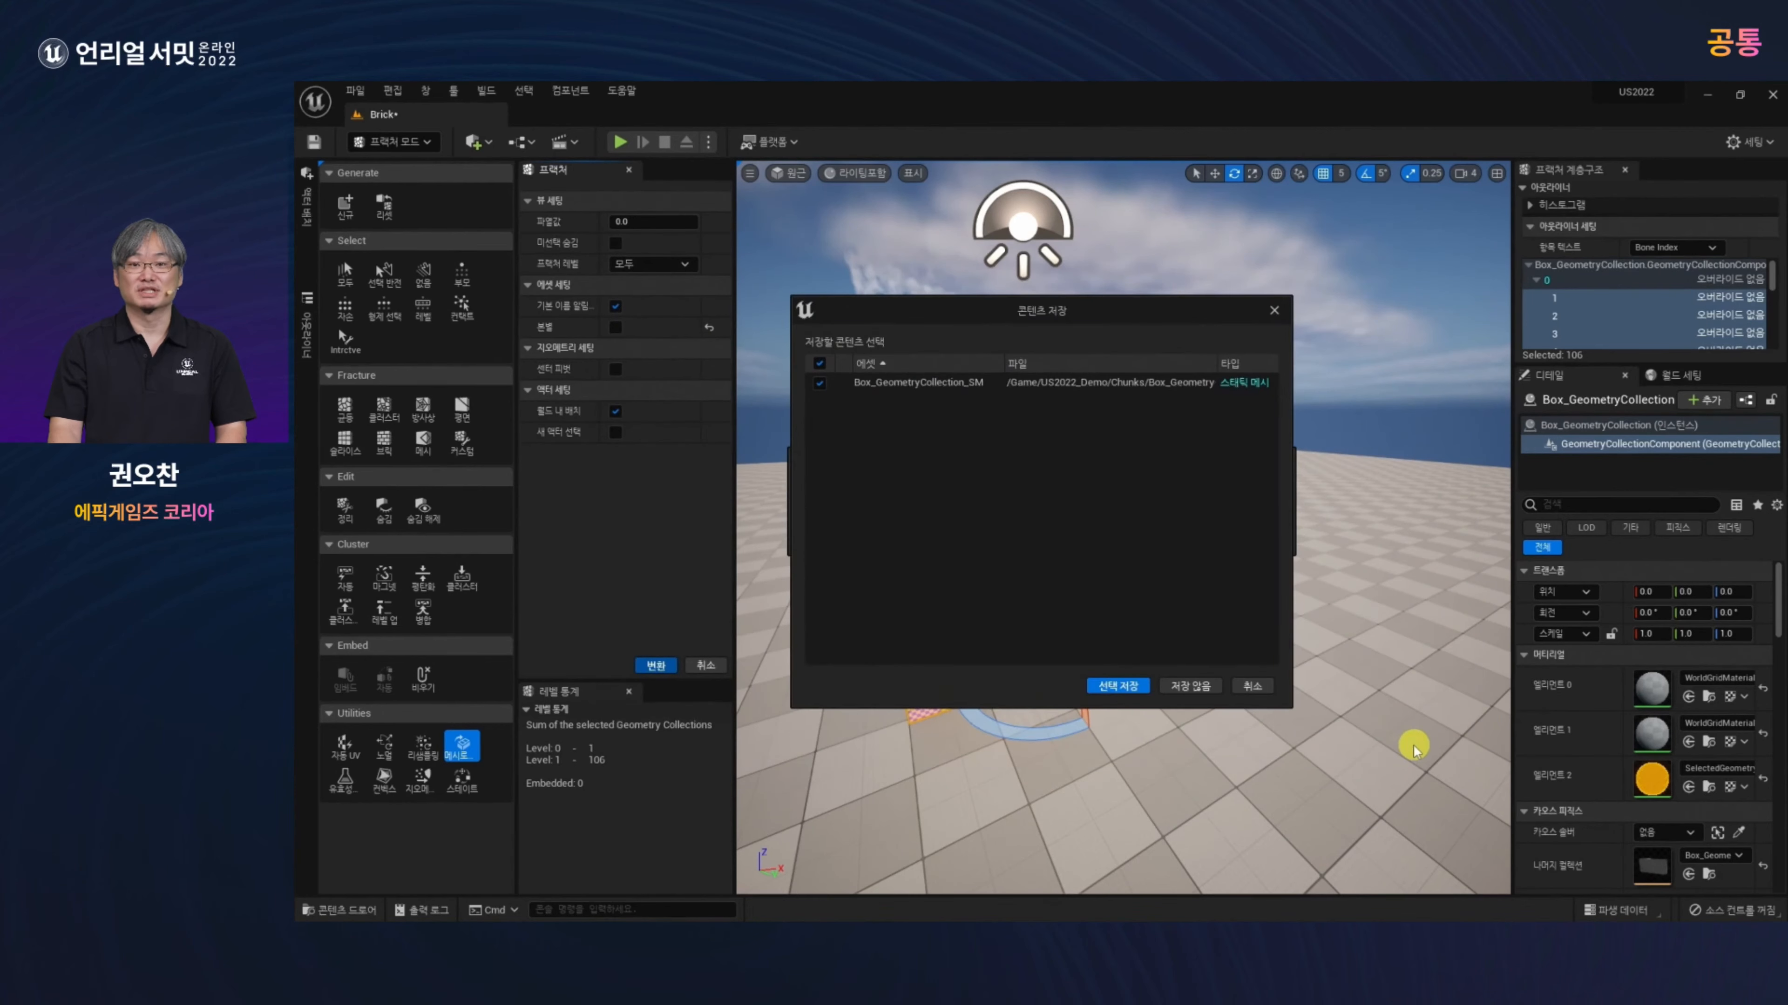
{"action": "left_click", "coordinate": [1120, 687]}
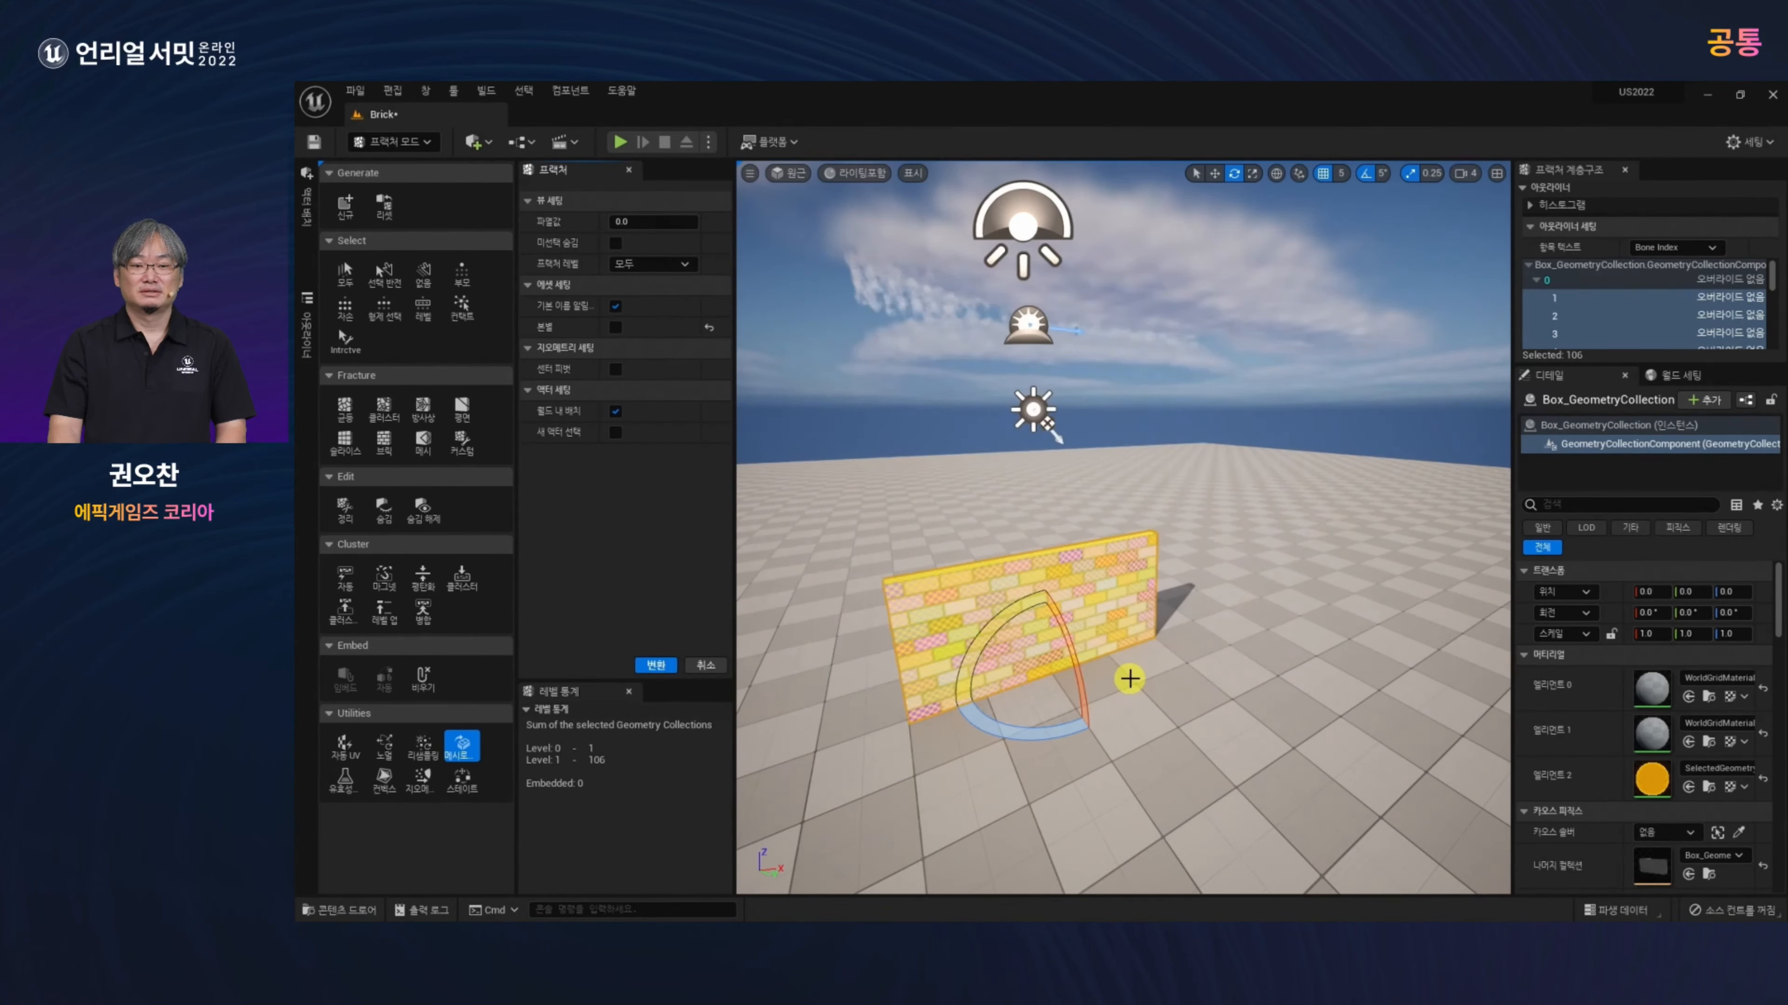
Step: In Modeling mode, delete the Box_GeometryCollection actor from the level and select the Box_GeometryCollection_SM static mesh
{"action": "left_click", "coordinate": [417, 143]}
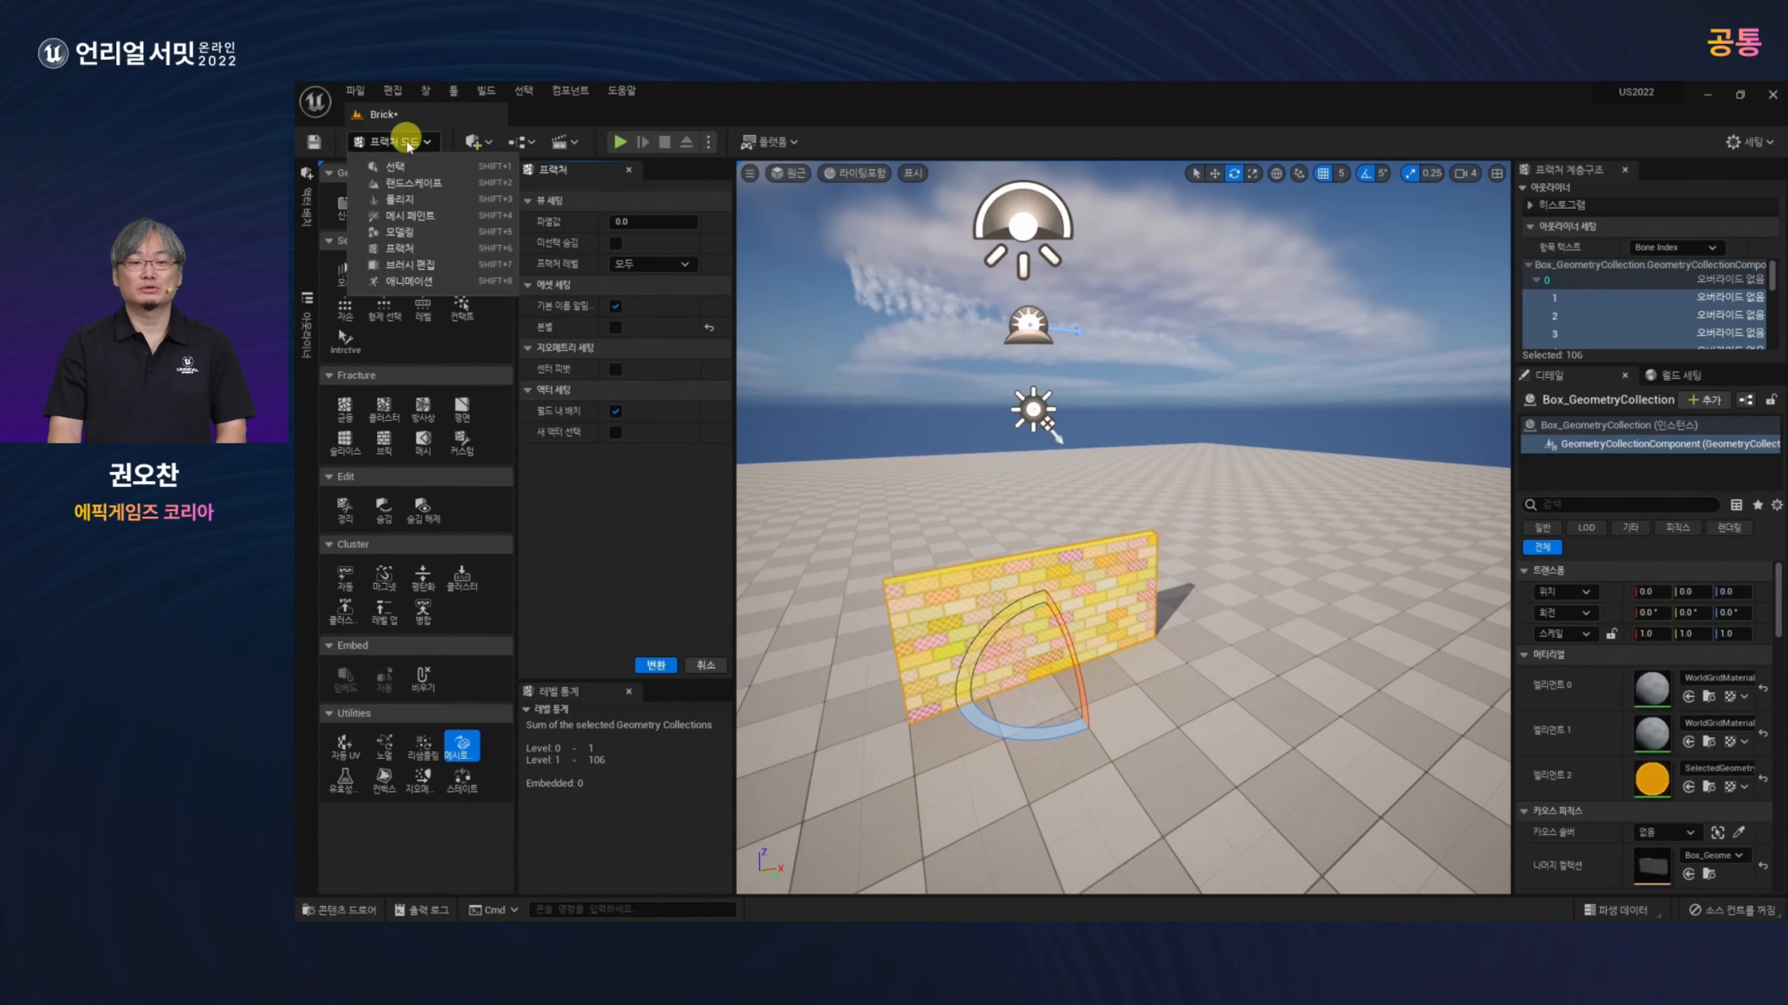
{"action": "left_click", "coordinate": [405, 232]}
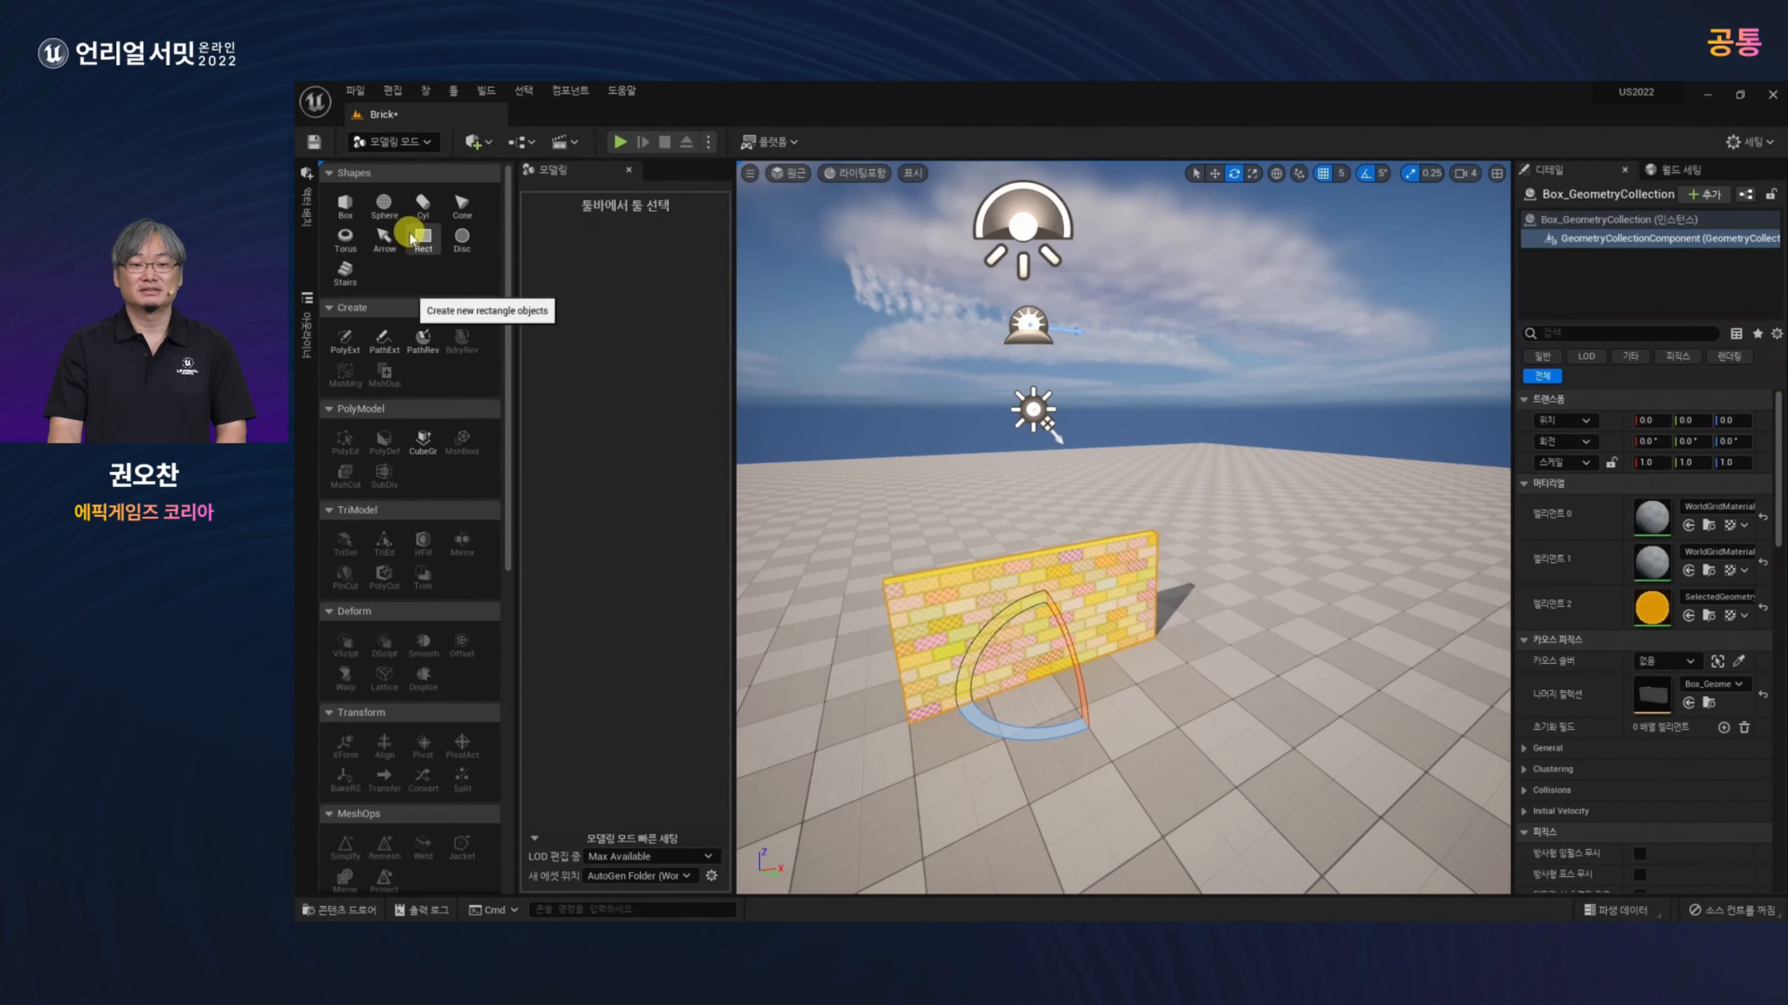
{"action": "scroll", "coordinate": [443, 389], "scroll_direction": "down", "scroll_amount": 5}
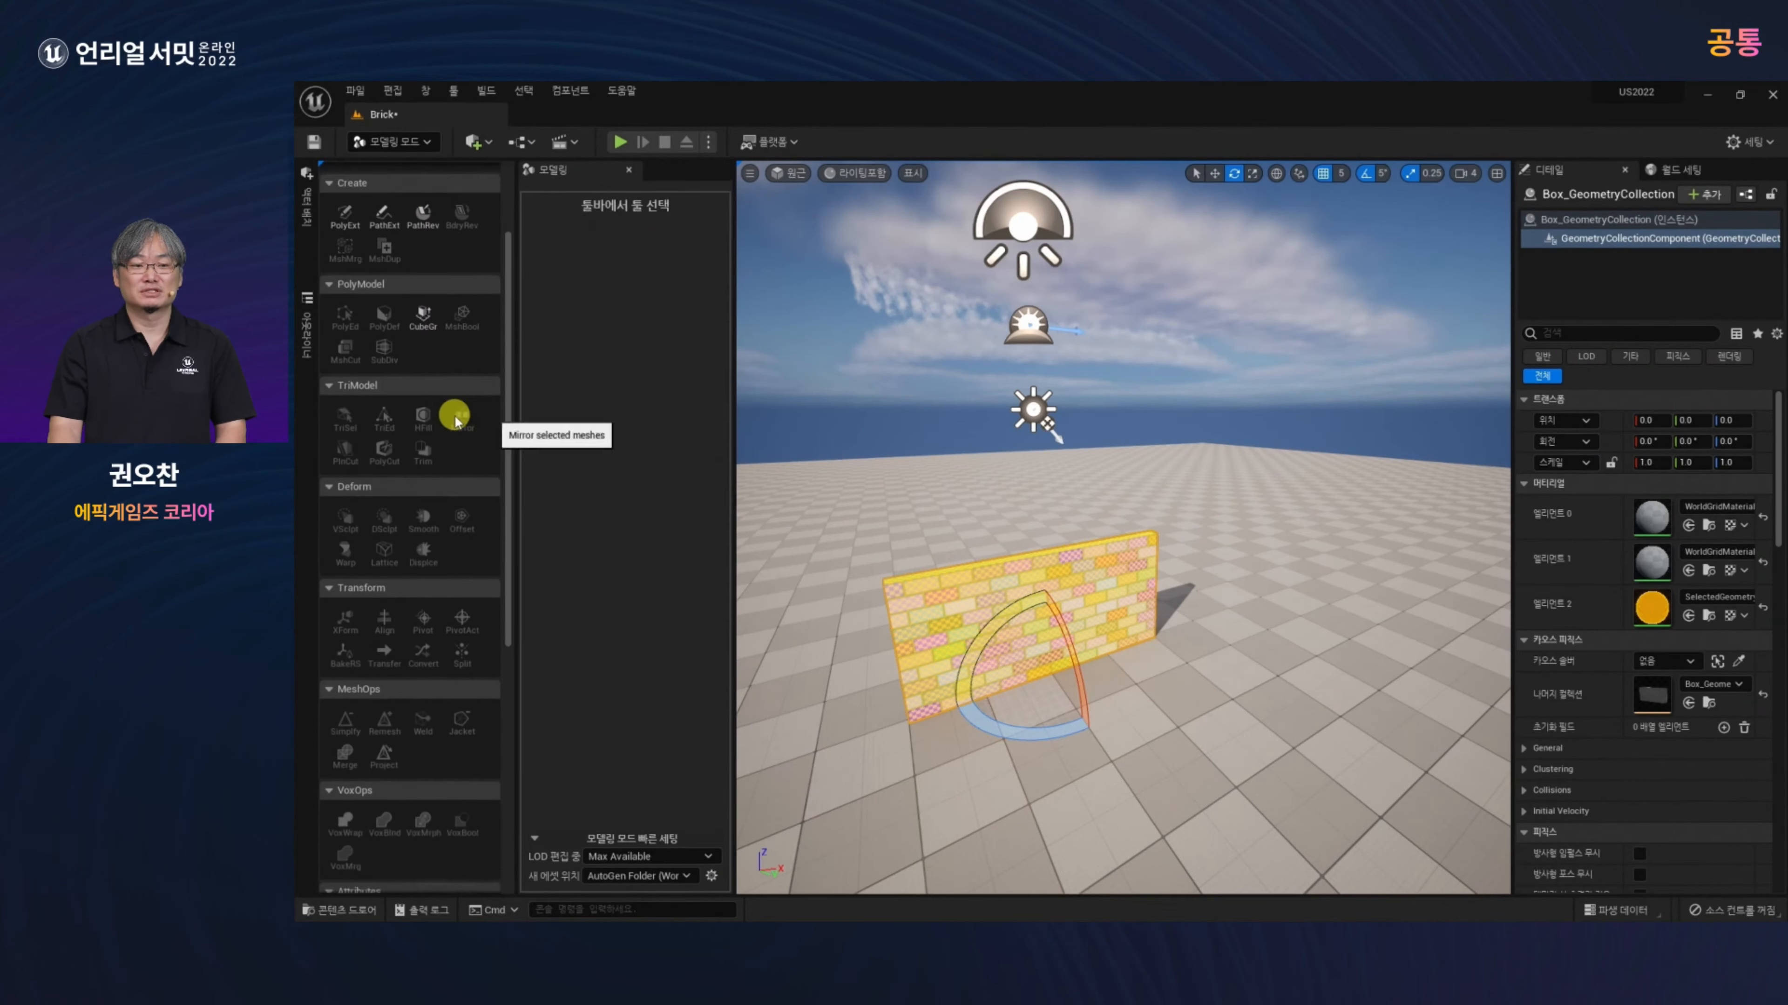
{"action": "left_click", "coordinate": [309, 332]}
{"action": "left_click", "coordinate": [528, 371]}
{"action": "left_click", "coordinate": [510, 341]}
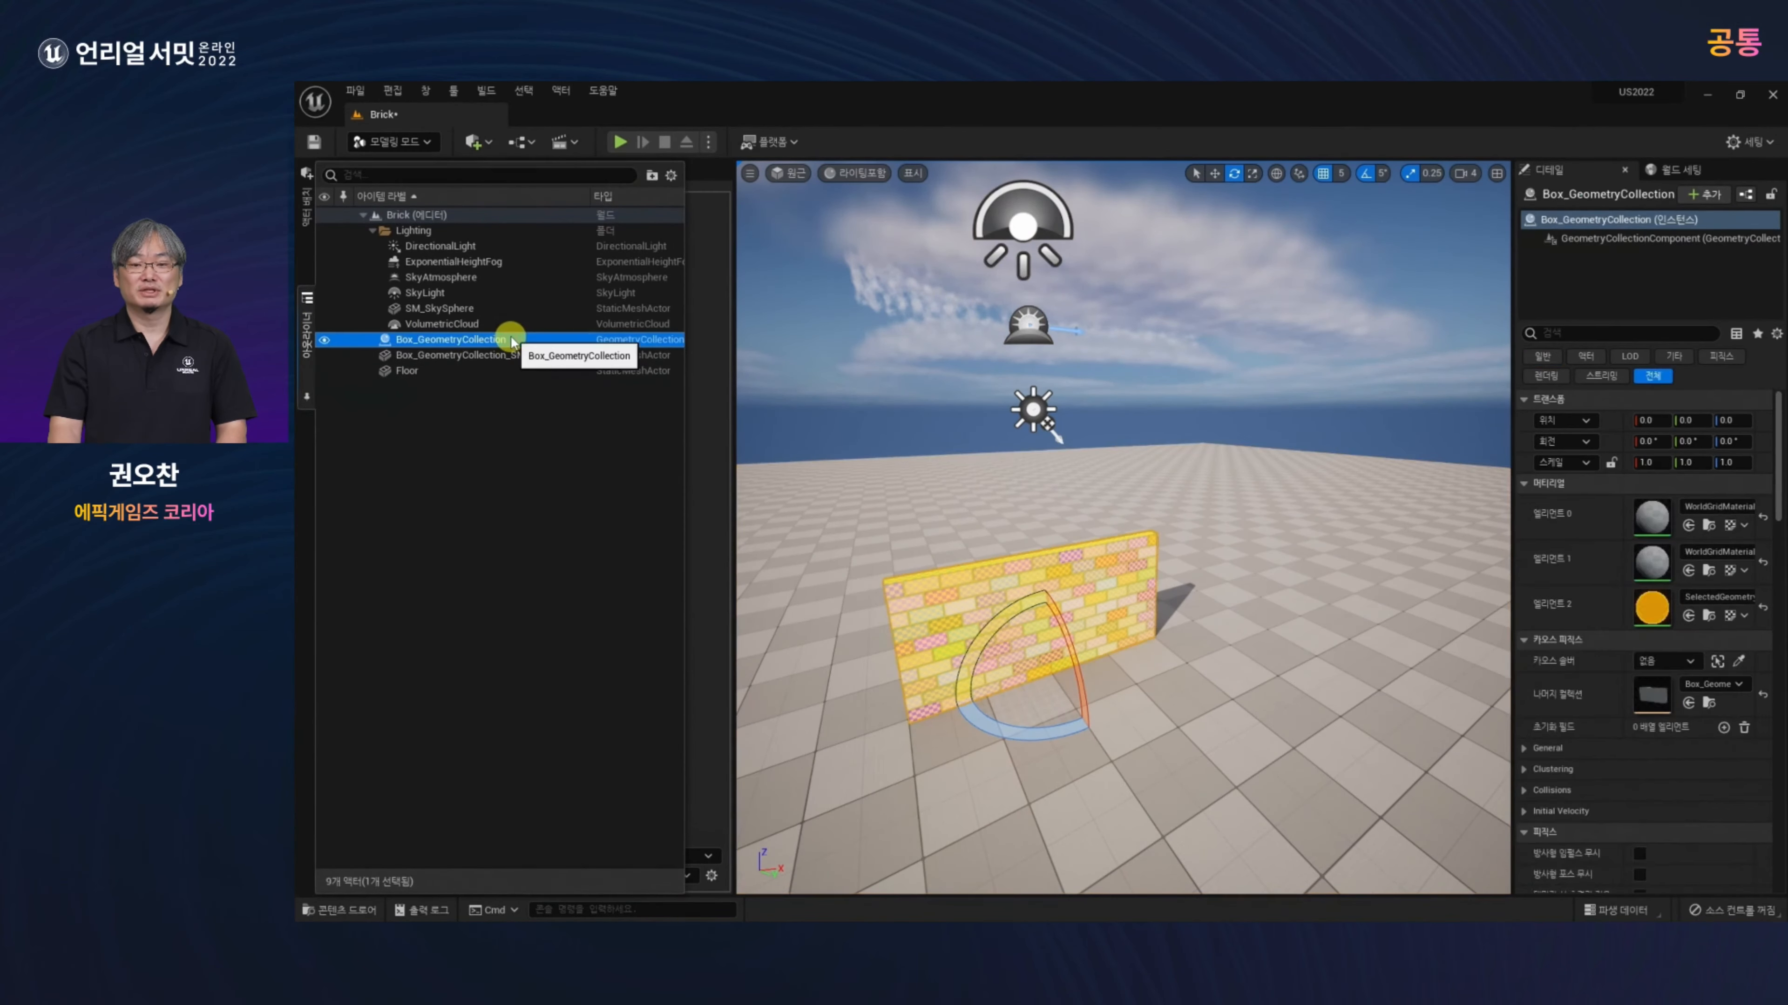
{"action": "key", "text": "Delete"}
{"action": "left_click", "coordinate": [512, 341]}
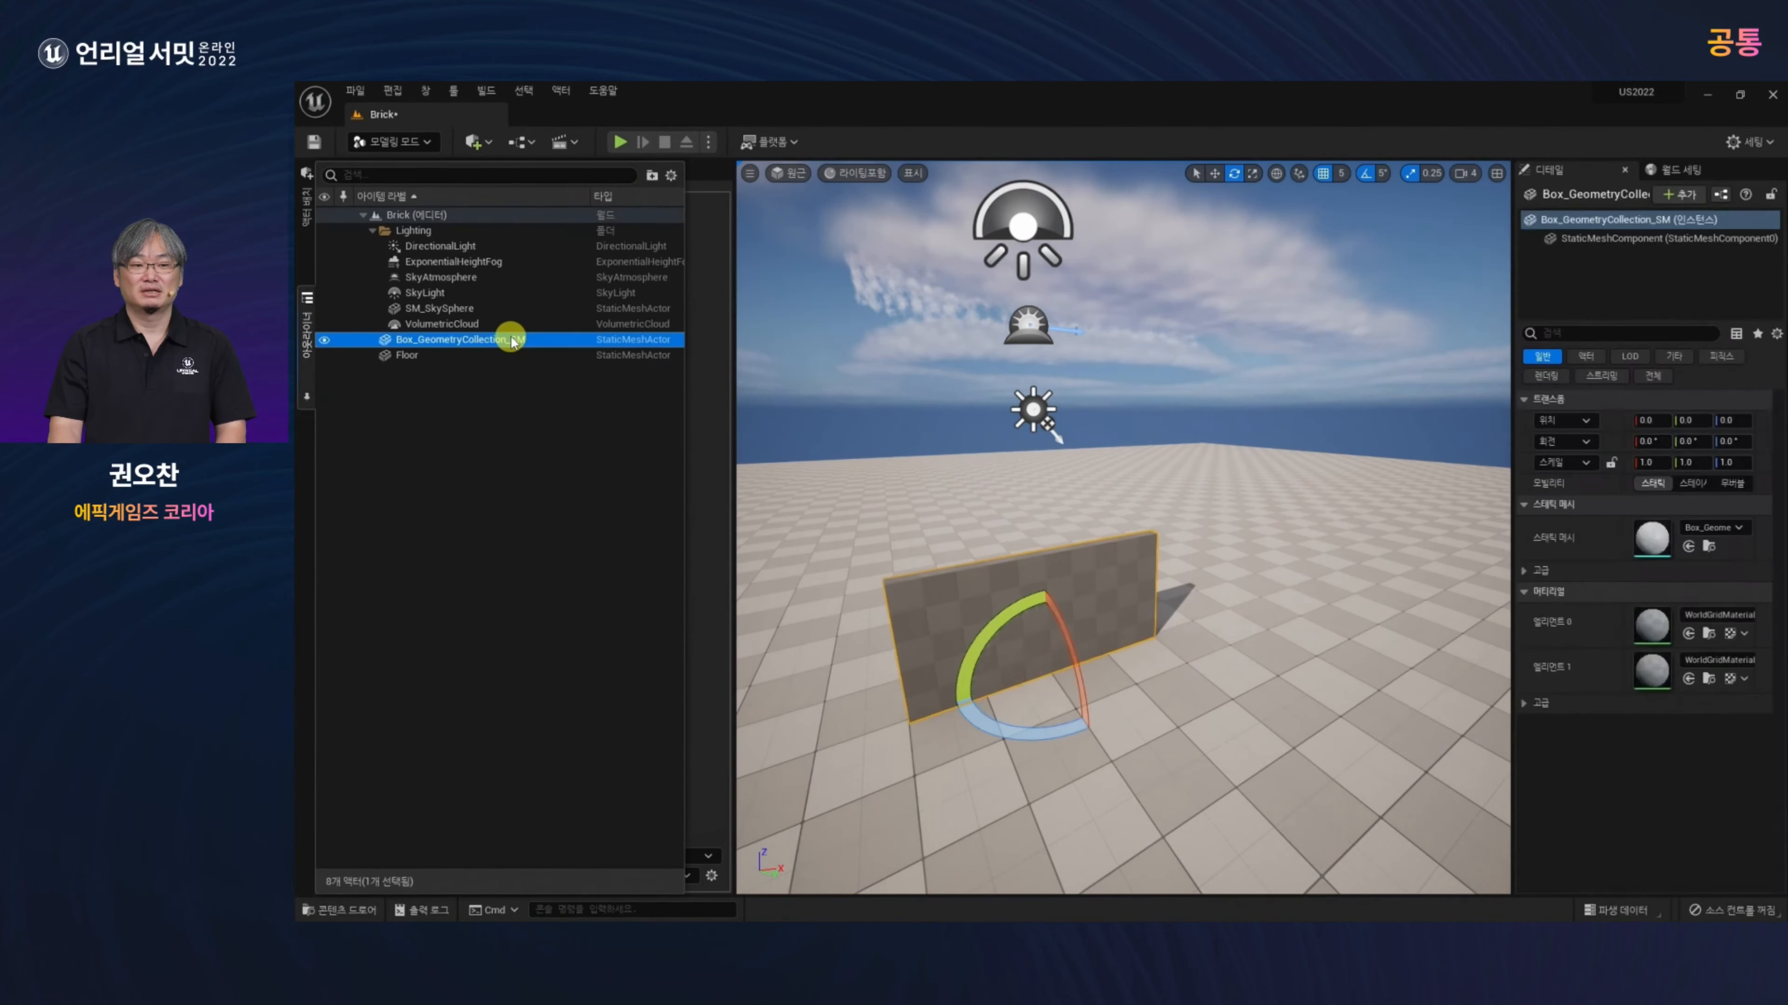
{"action": "left_click", "coordinate": [693, 396]}
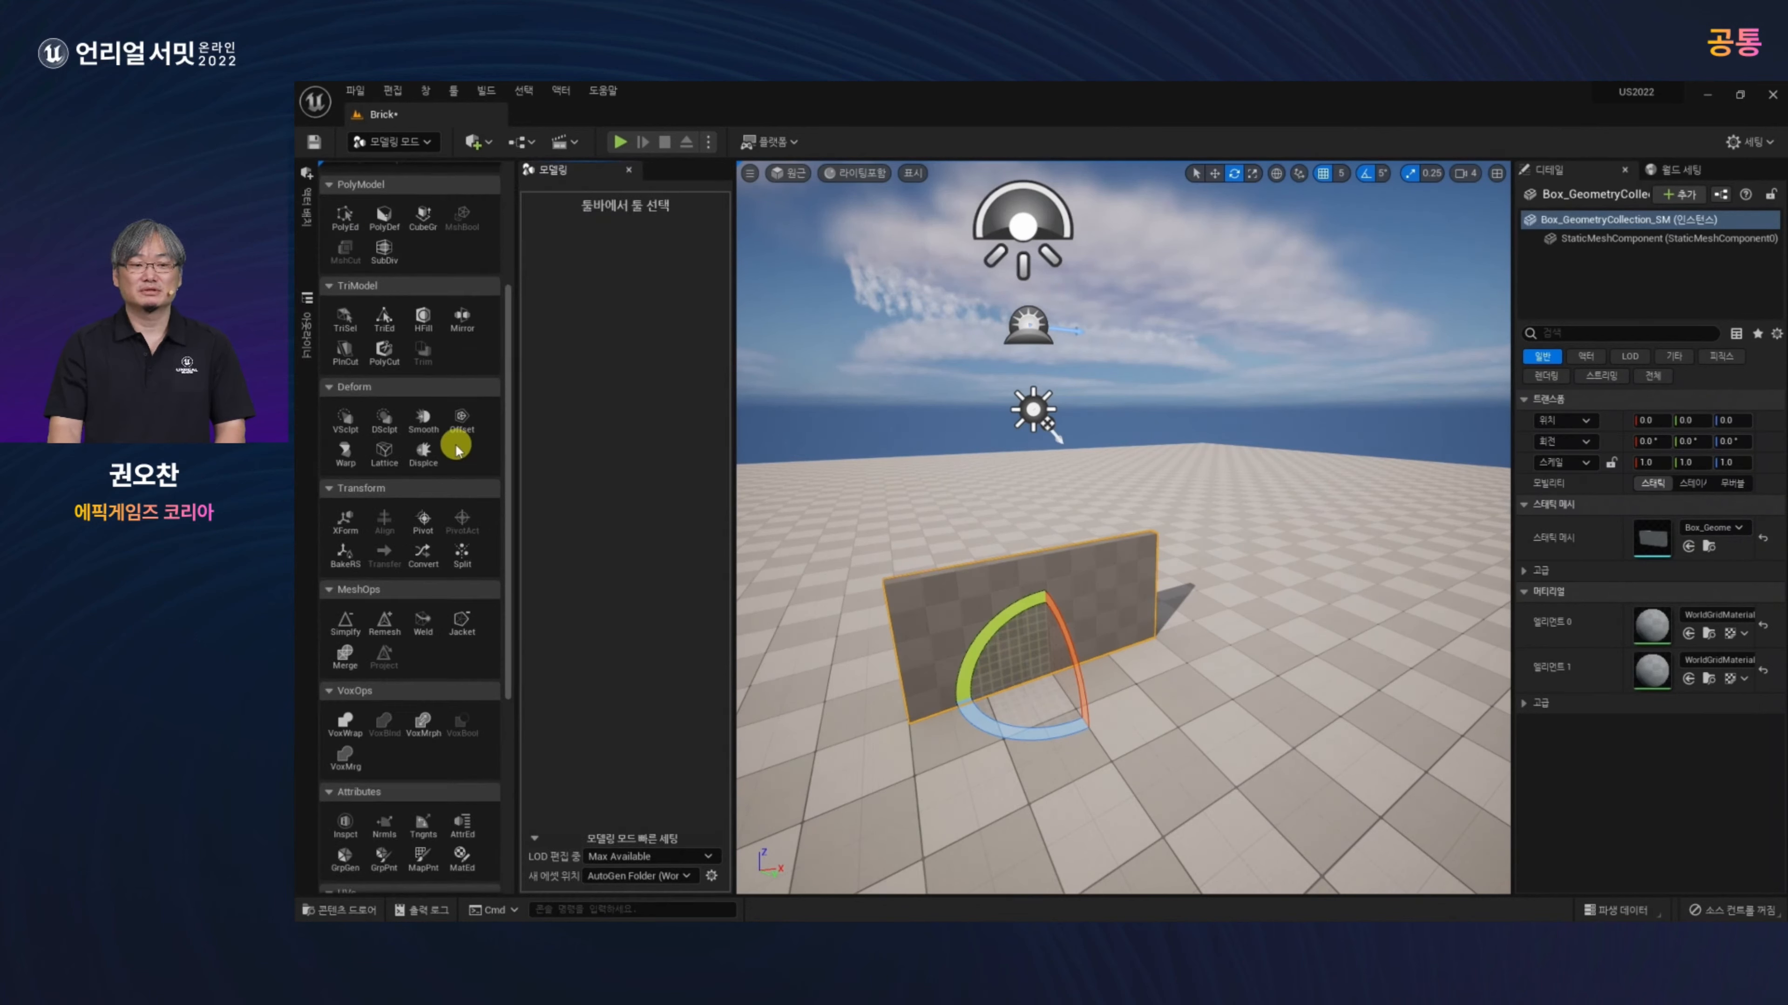
Step: Delete the grout between the bricks using triangle selection in All Connected mode, and accept the mesh edit
{"action": "left_click", "coordinate": [352, 324]}
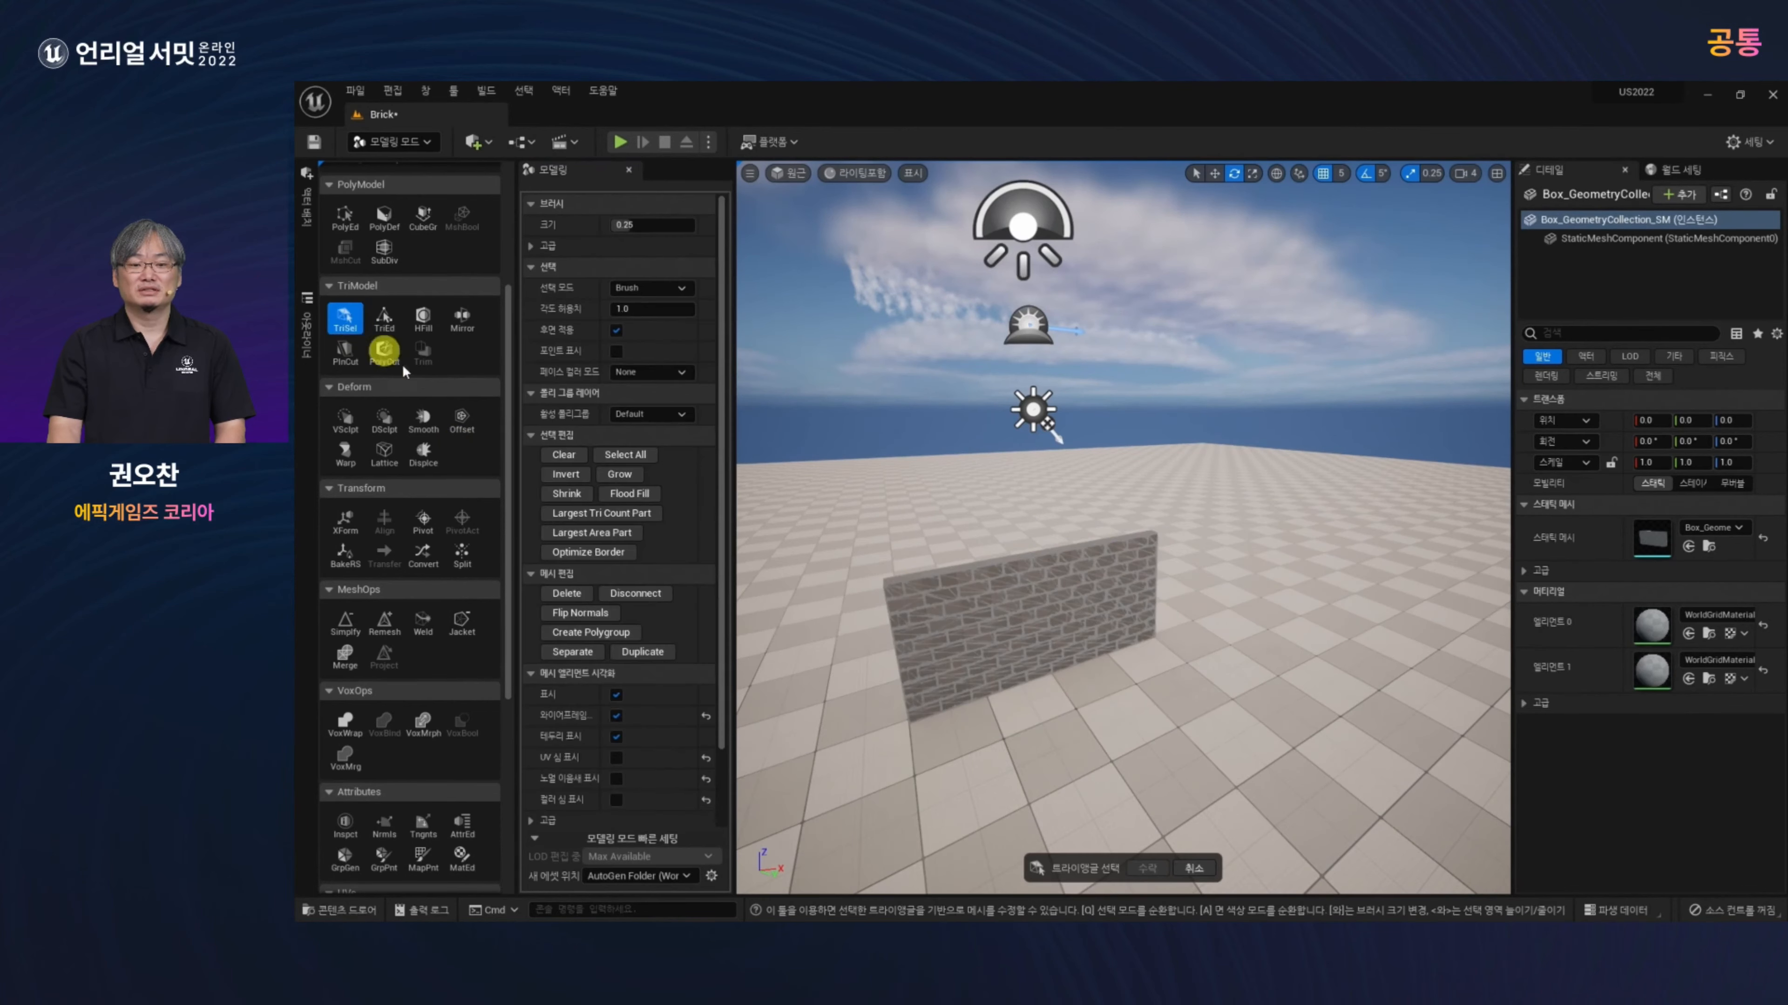
{"action": "left_click", "coordinate": [665, 288]}
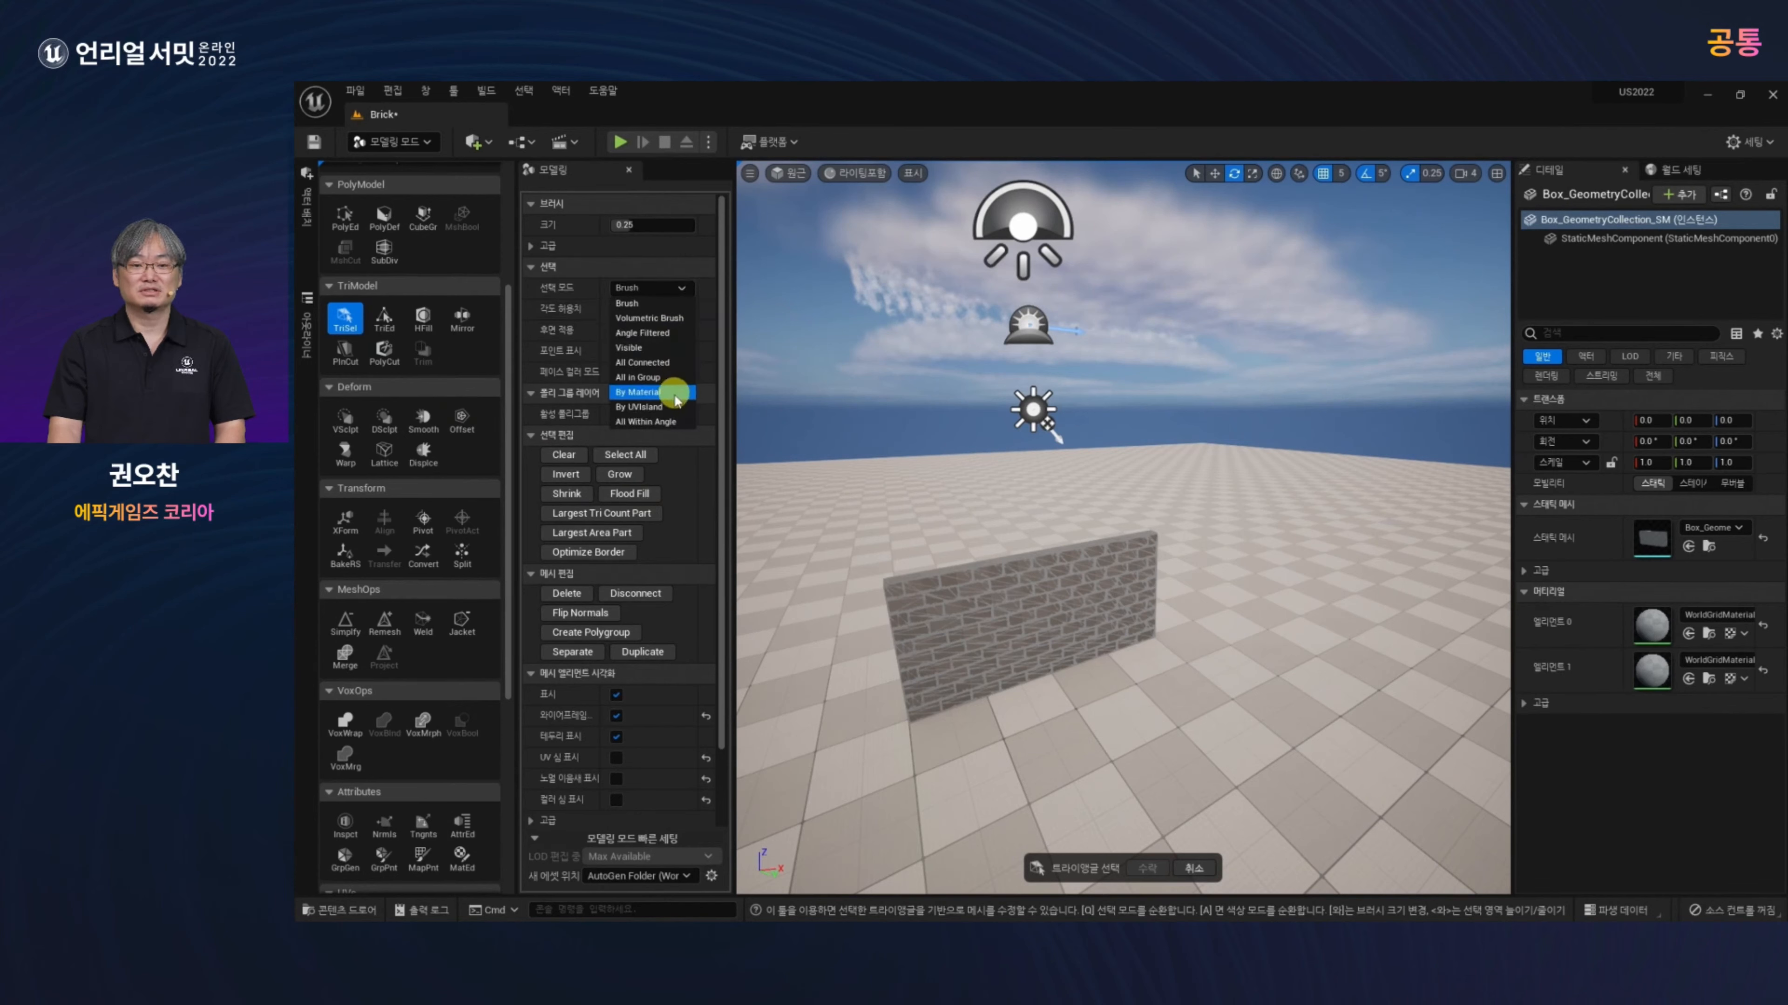
{"action": "left_click", "coordinate": [674, 363]}
{"action": "mouse_move", "coordinate": [934, 731]}
{"action": "right_mouse_down"}
{"action": "mouse_move", "coordinate": [958, 777]}
{"action": "mouse_move", "coordinate": [833, 774]}
{"action": "mouse_move", "coordinate": [946, 822]}
{"action": "mouse_move", "coordinate": [920, 809]}
{"action": "right_mouse_up"}
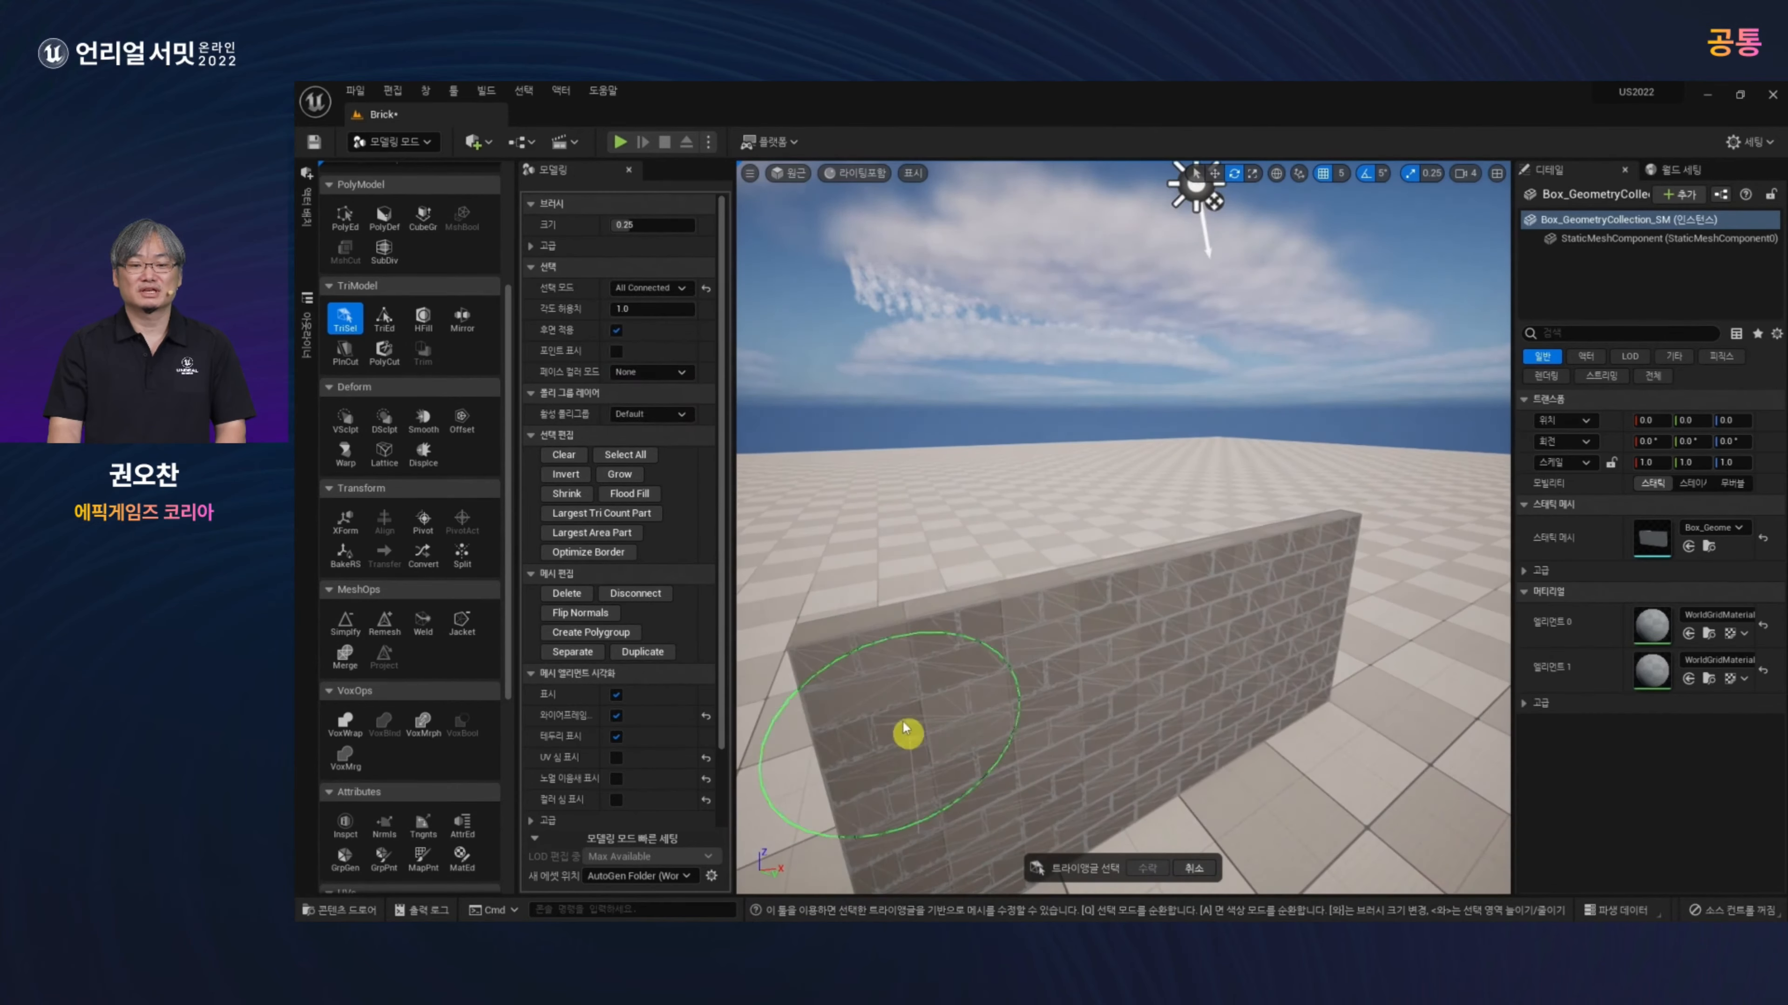
{"action": "left_click", "coordinate": [858, 675]}
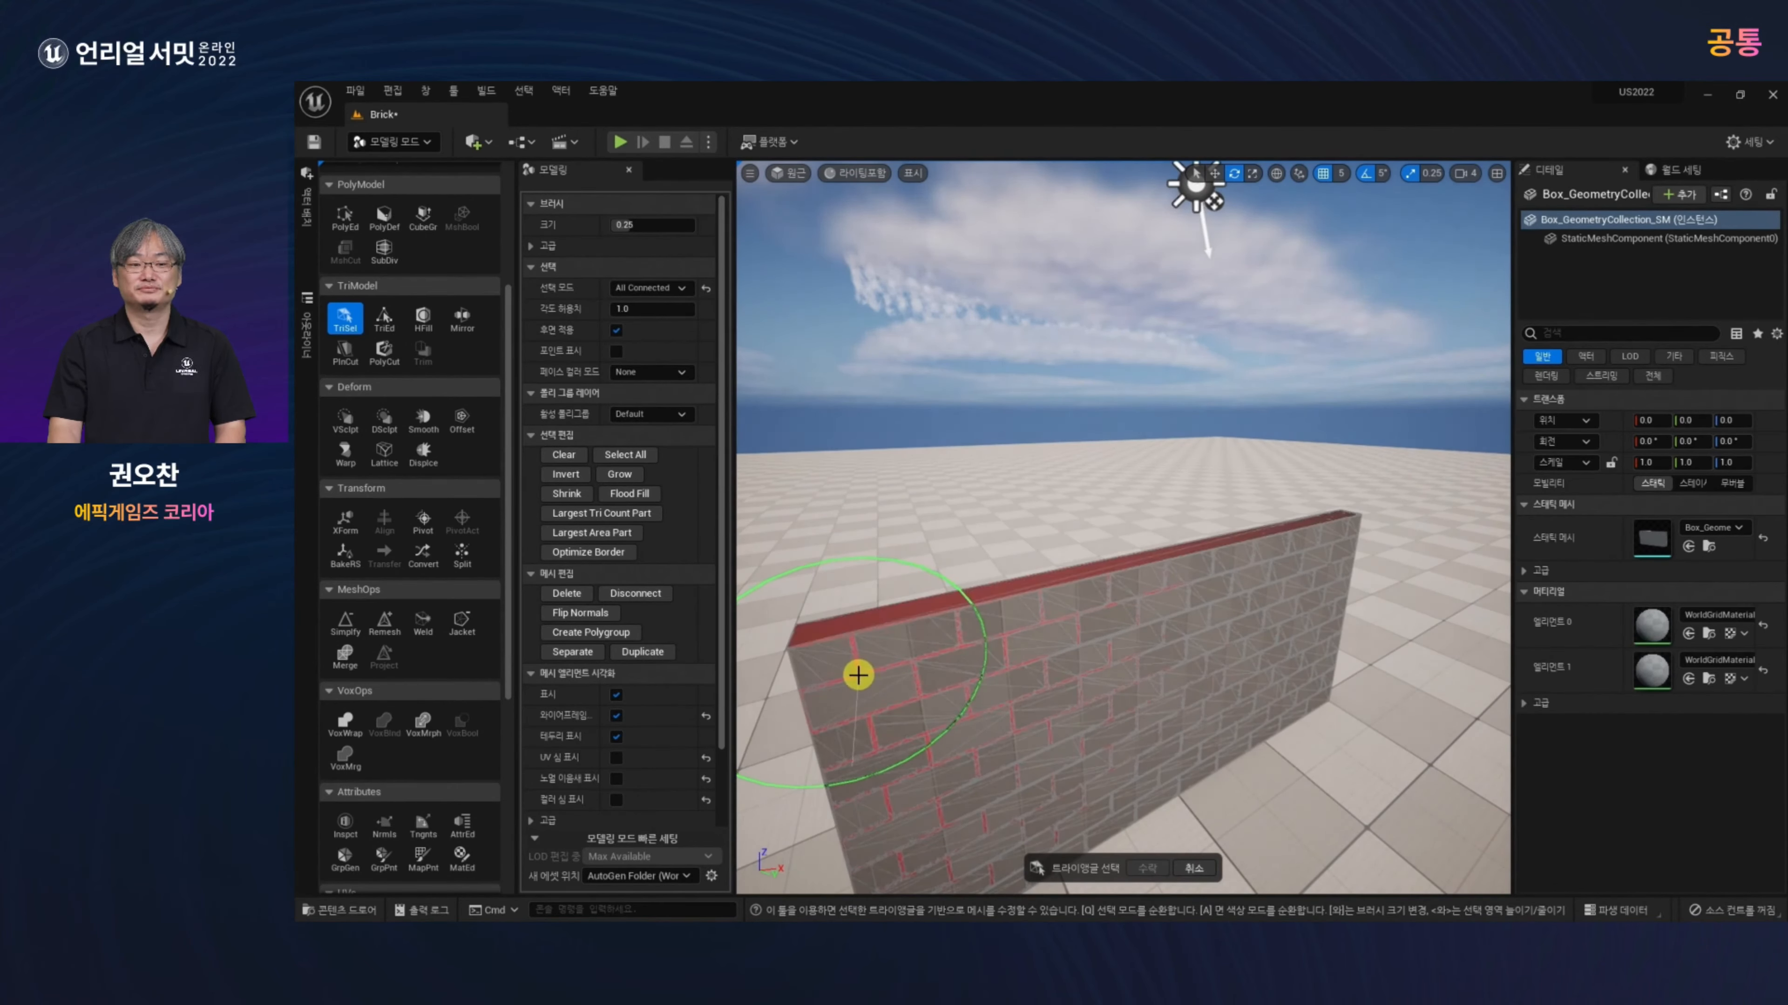
{"action": "key", "text": "Delete"}
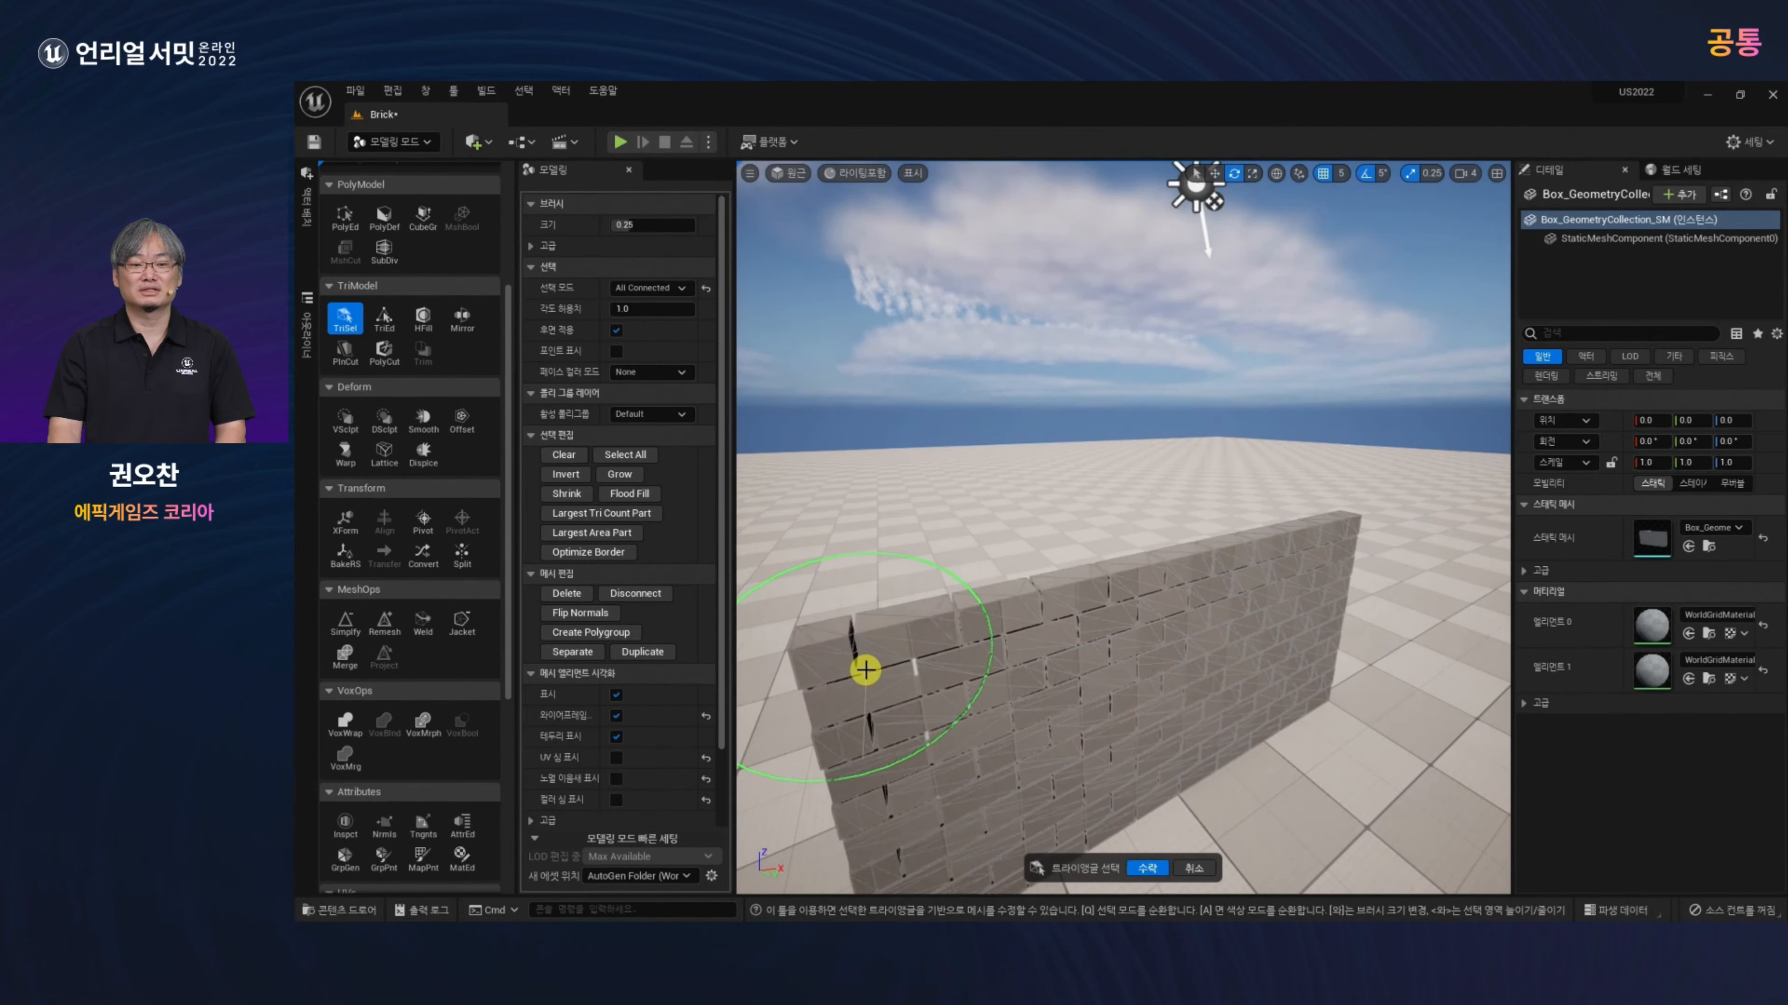
{"action": "left_click", "coordinate": [1146, 868]}
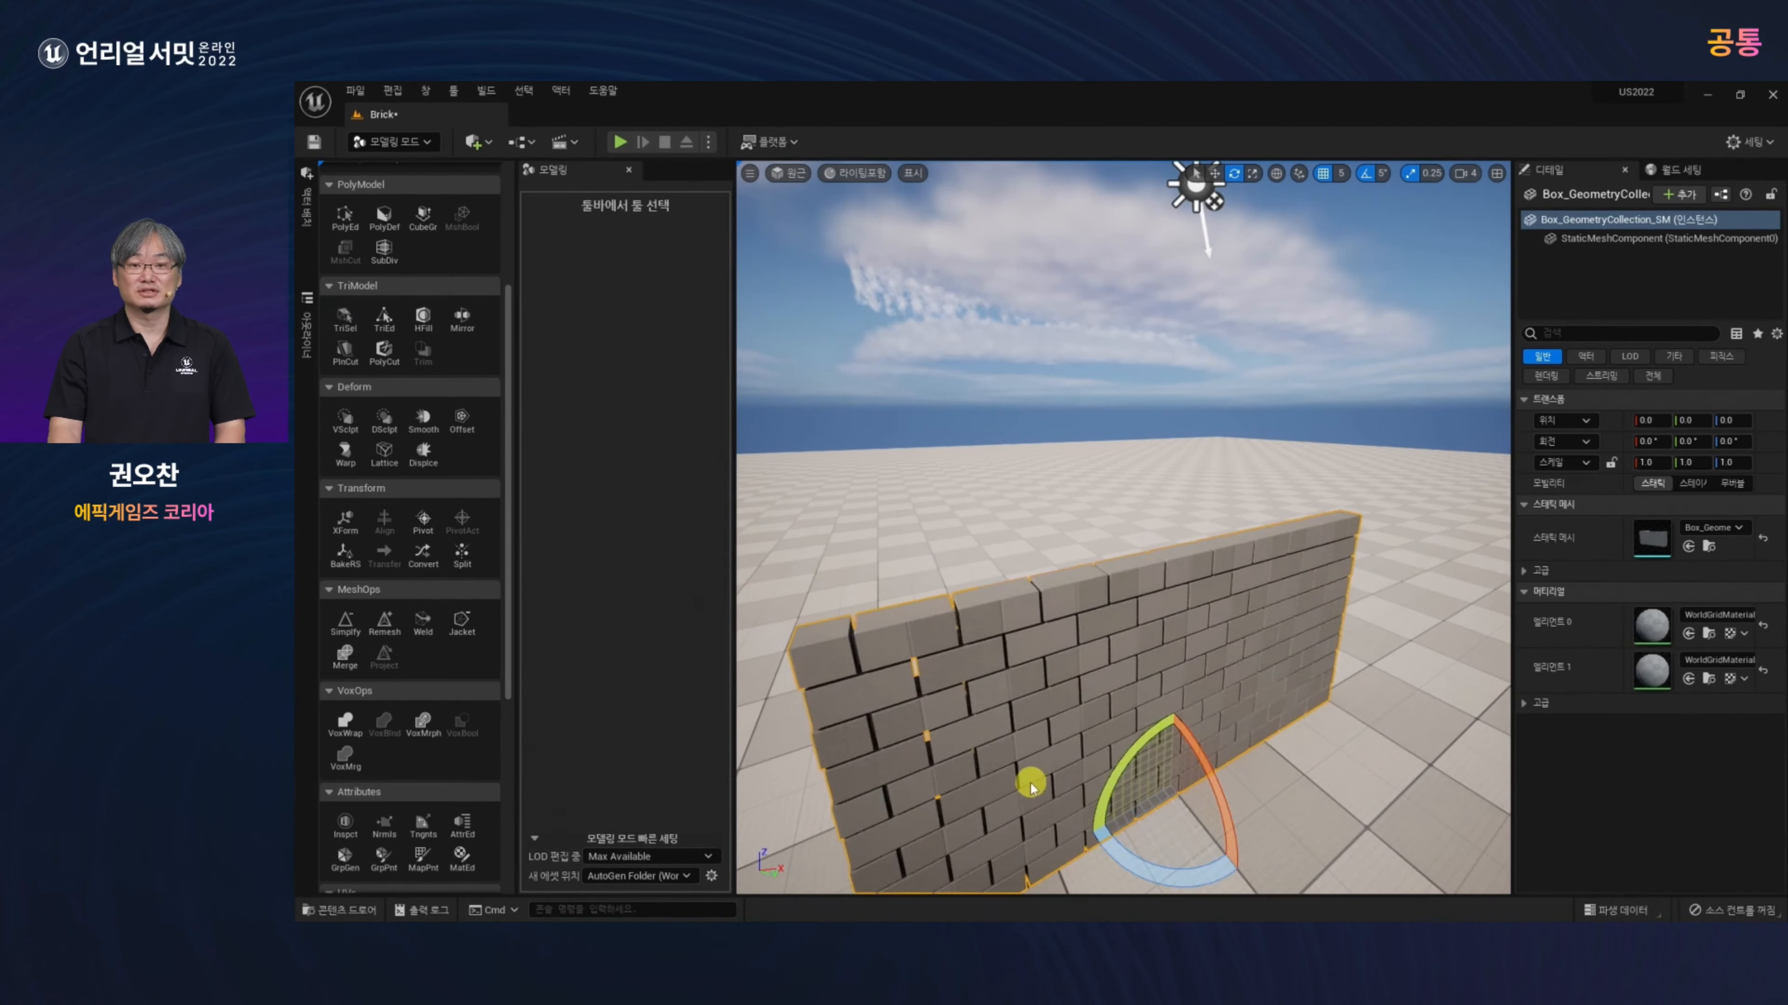
Step: Assign the Megascans material MI_Cracked_Concrete_Floor_vkoedbh_2K to both material slots of the brick wall
{"action": "left_click_drag", "start_coordinate": [1014, 780], "coordinate": [951, 761], "text": "alt"}
{"action": "key", "text": "f"}
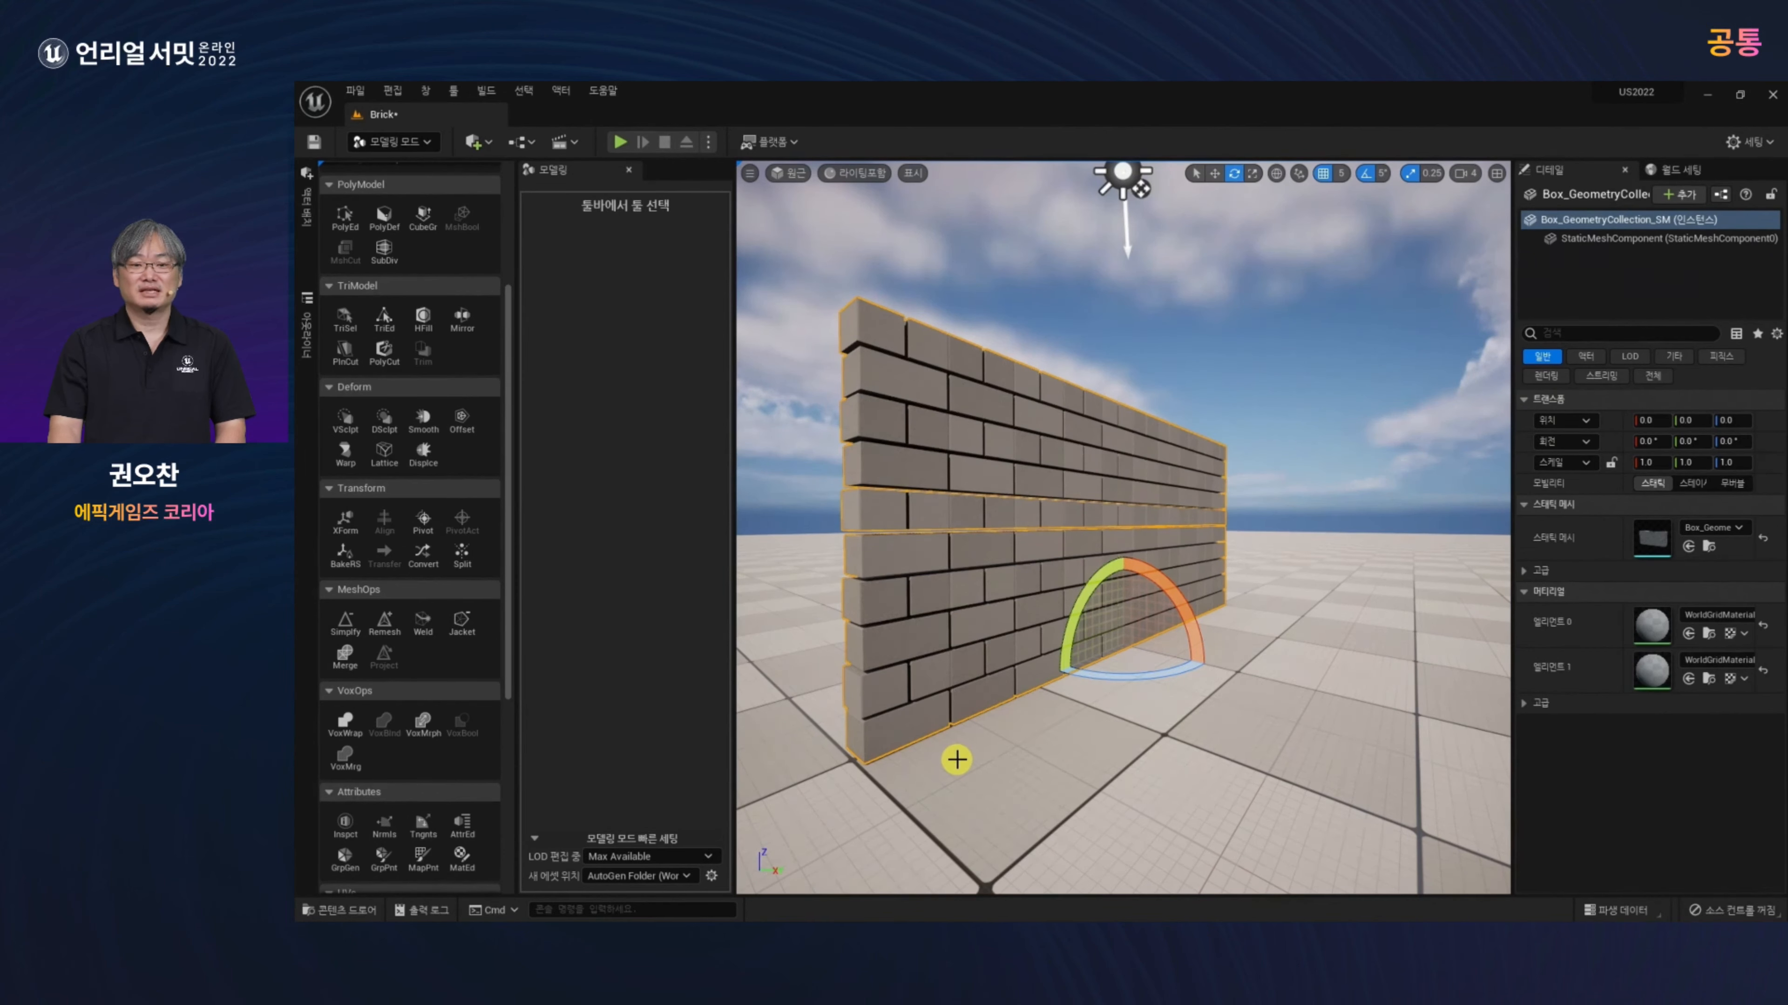
{"action": "key", "text": "ctrl+space"}
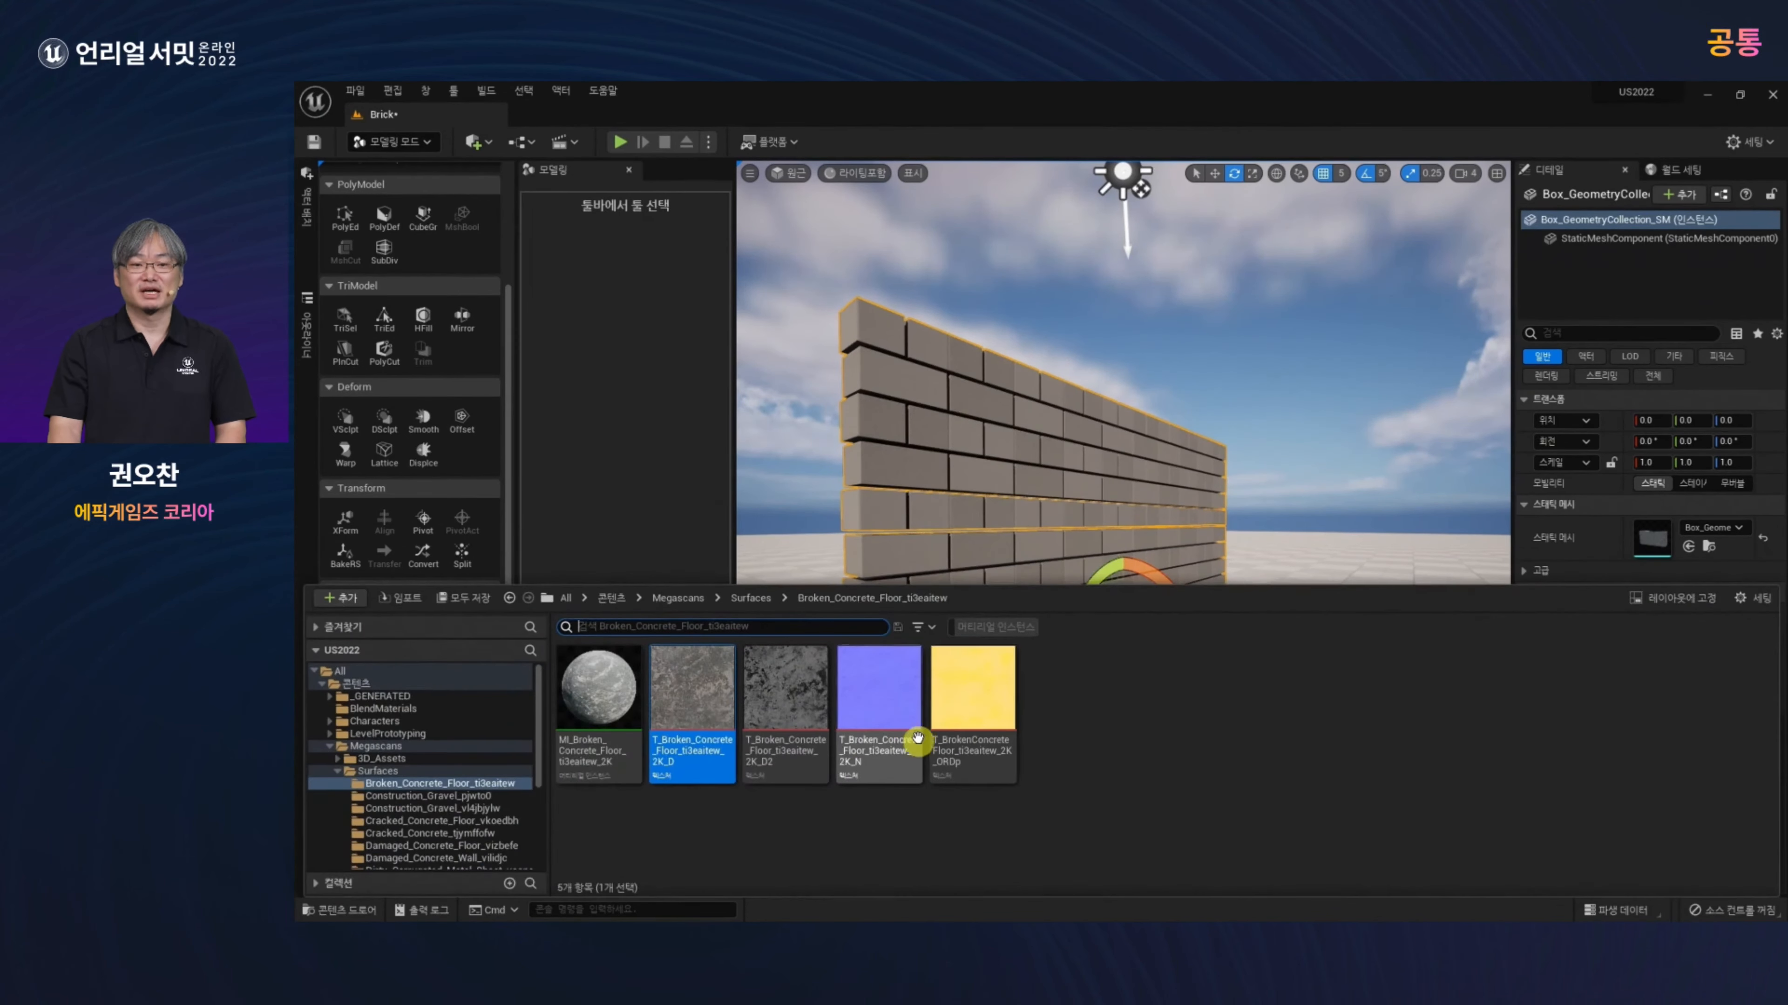
{"action": "left_click", "coordinate": [380, 771]}
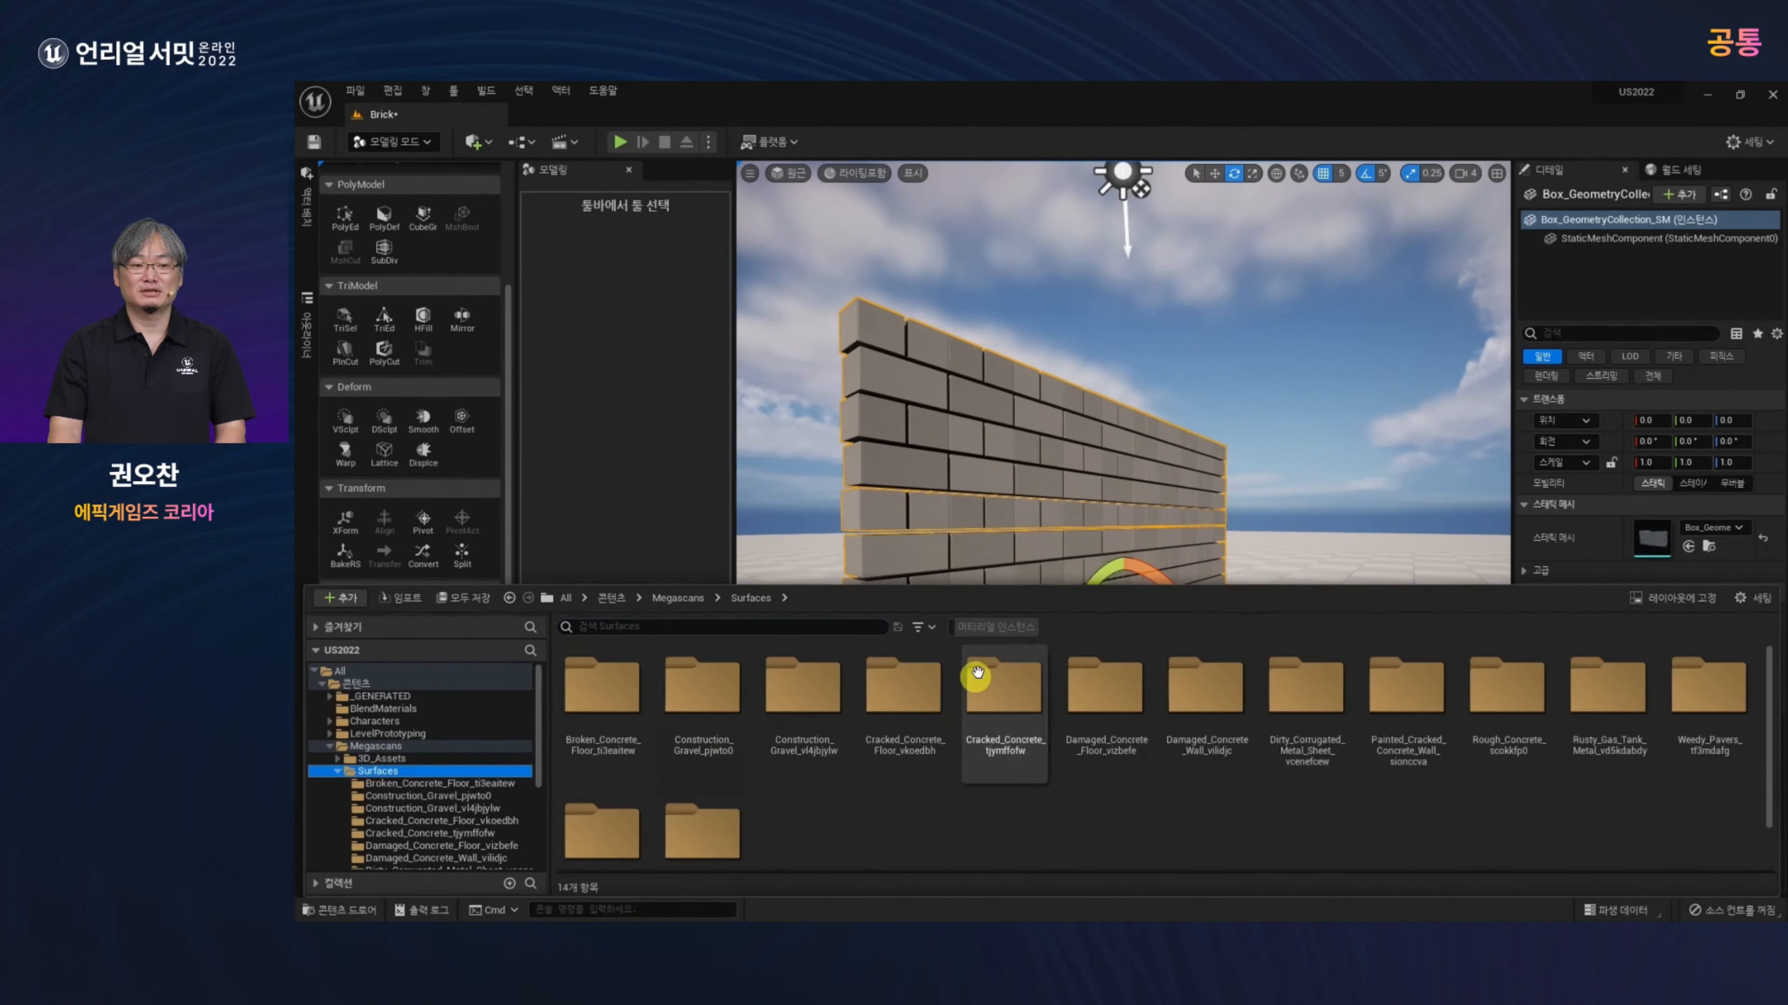
{"action": "left_click", "coordinate": [971, 626]}
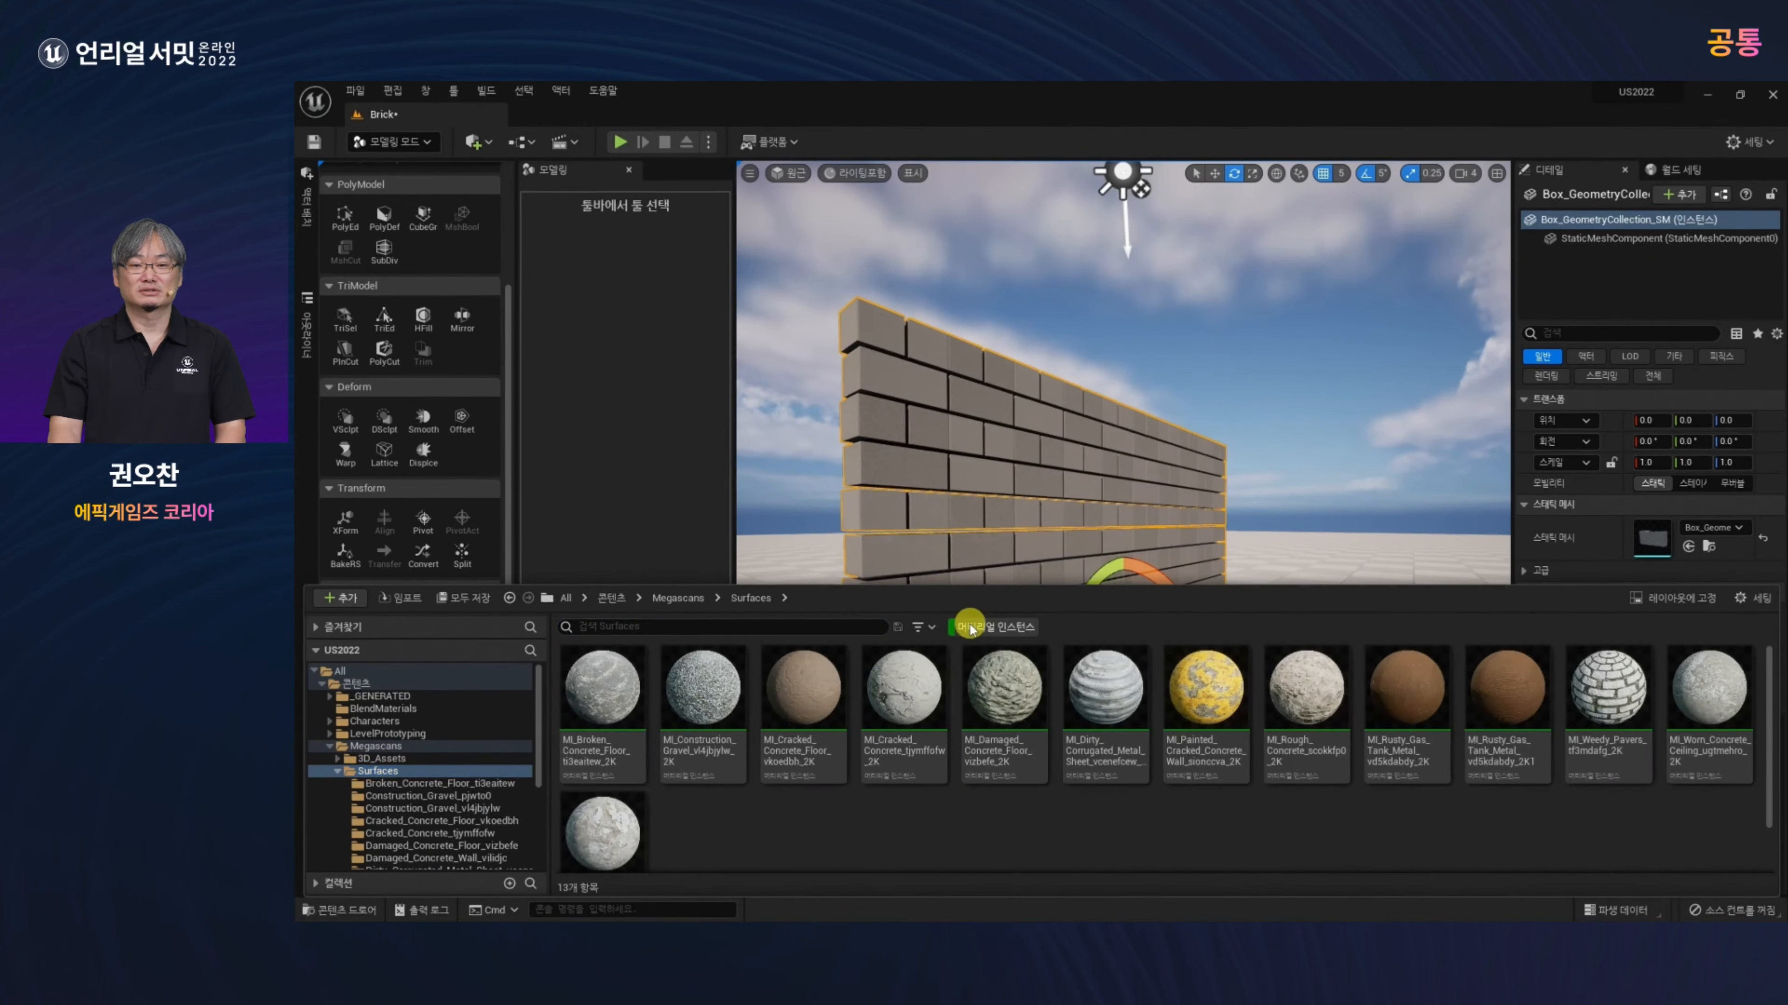
{"action": "left_click", "coordinate": [802, 697]}
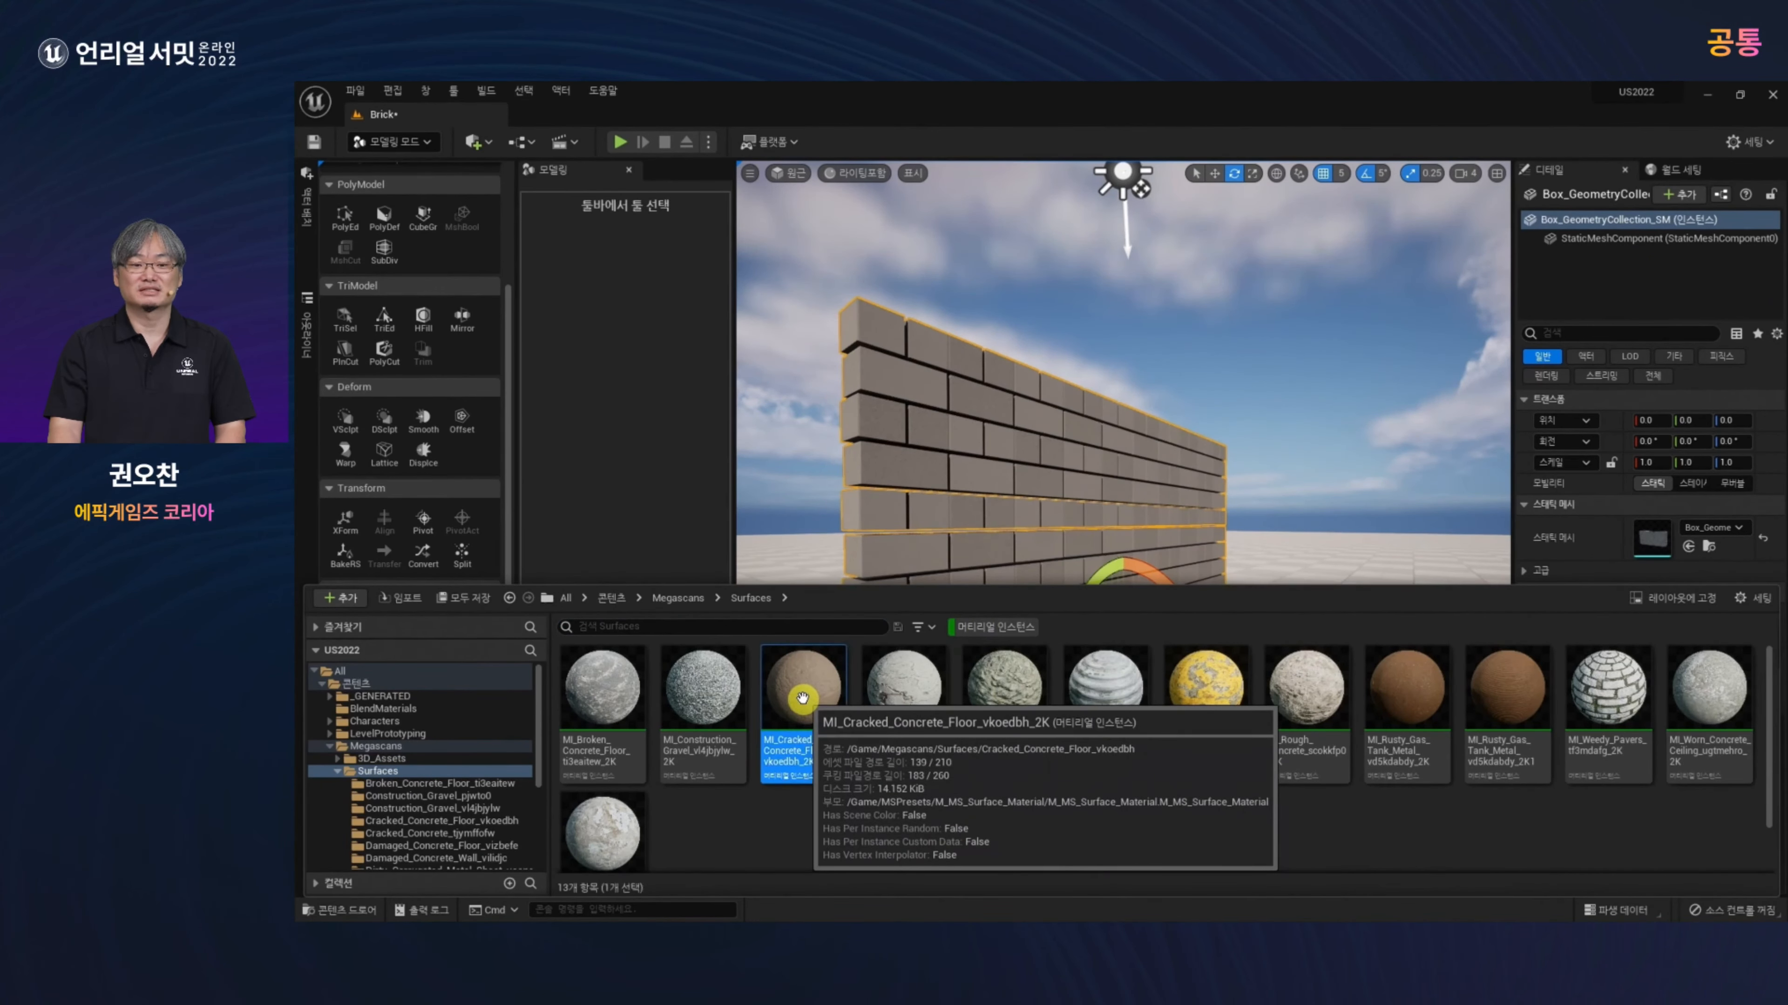
{"action": "left_click_drag", "start_coordinate": [802, 697], "coordinate": [810, 695]}
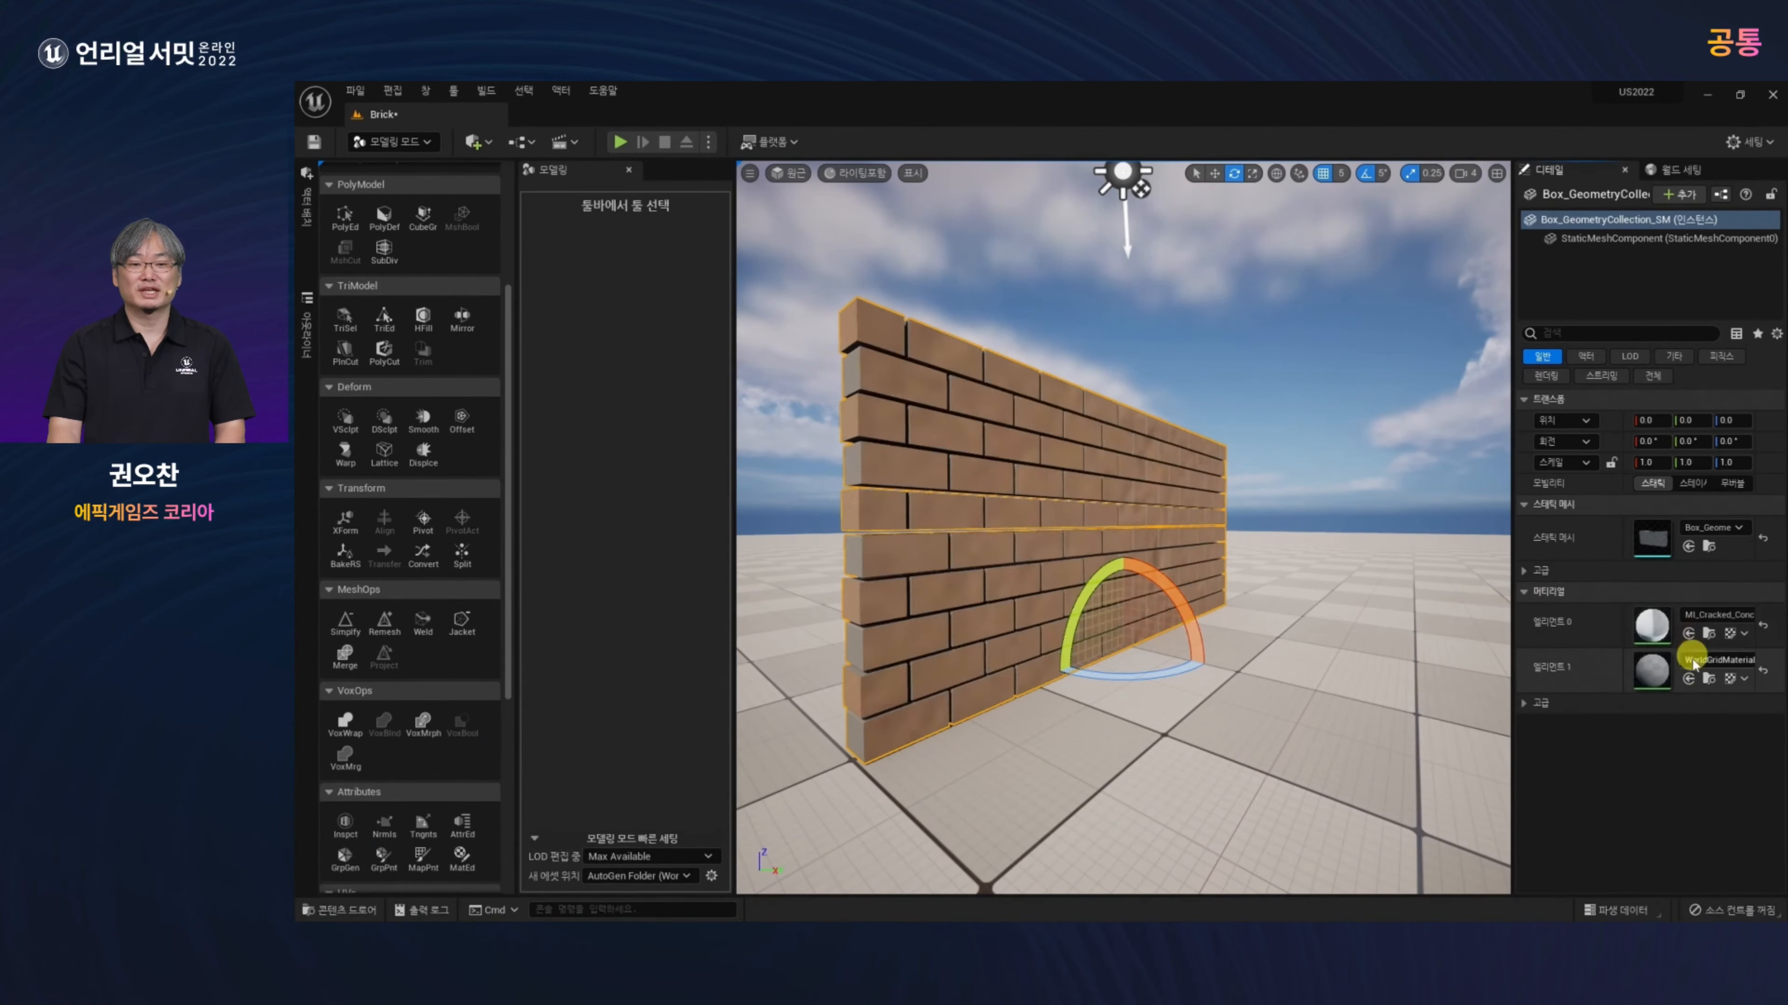
{"action": "left_click", "coordinate": [1689, 679]}
{"action": "left_click_drag", "start_coordinate": [1168, 770], "coordinate": [1080, 775], "text": "alt"}
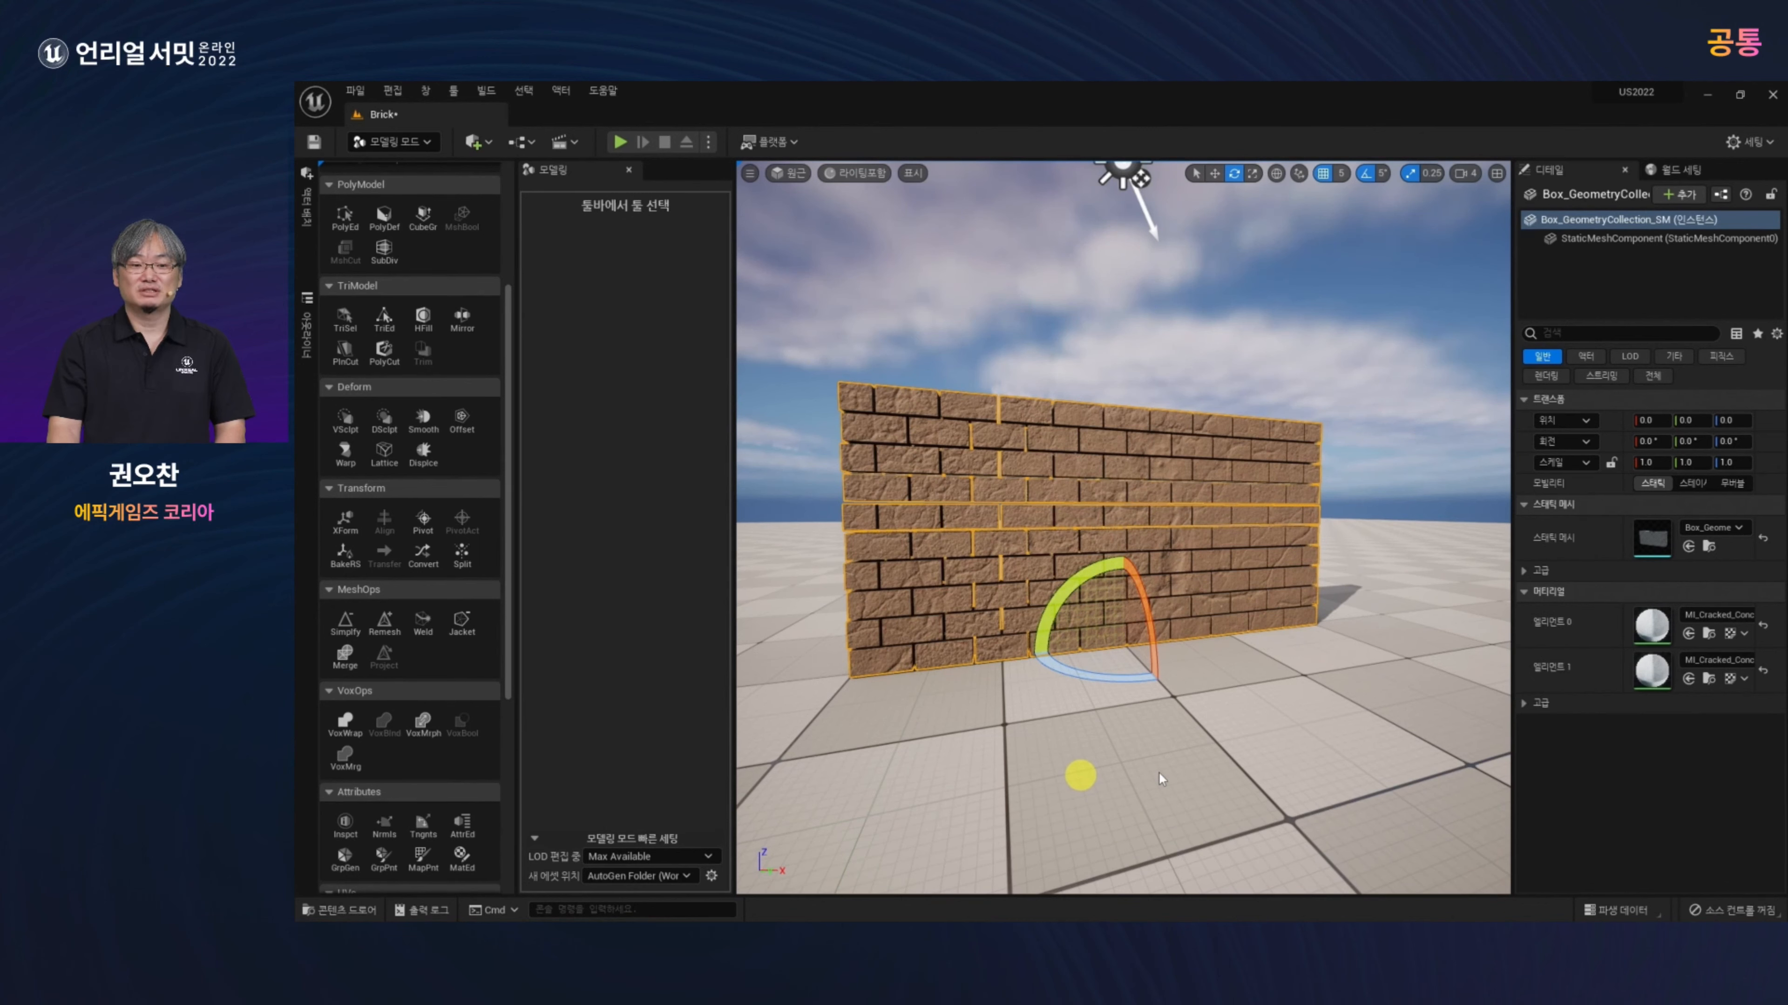
Step: Unwrap the brick wall's UVs with Existing UVs islands, Conformal unwrapping and Repack layout
{"action": "scroll", "coordinate": [448, 707], "scroll_direction": "down", "scroll_amount": 5}
{"action": "scroll", "coordinate": [448, 707], "scroll_direction": "down", "scroll_amount": 2}
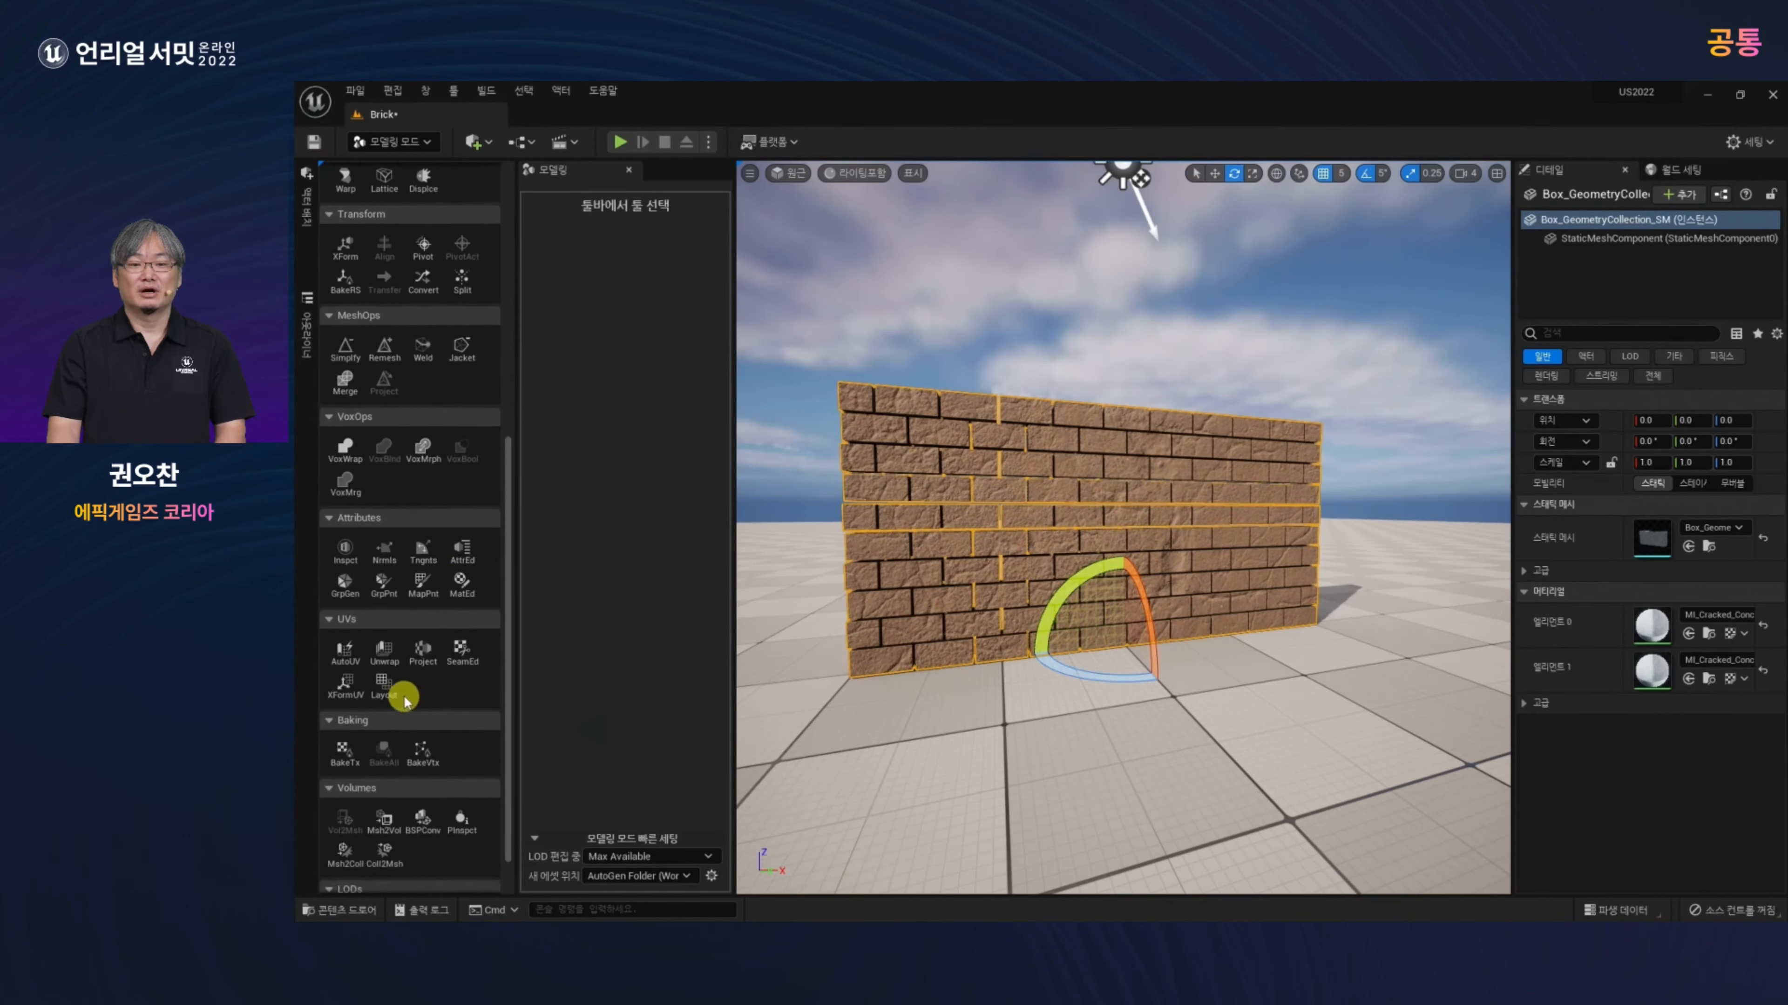
{"action": "left_click", "coordinate": [384, 655]}
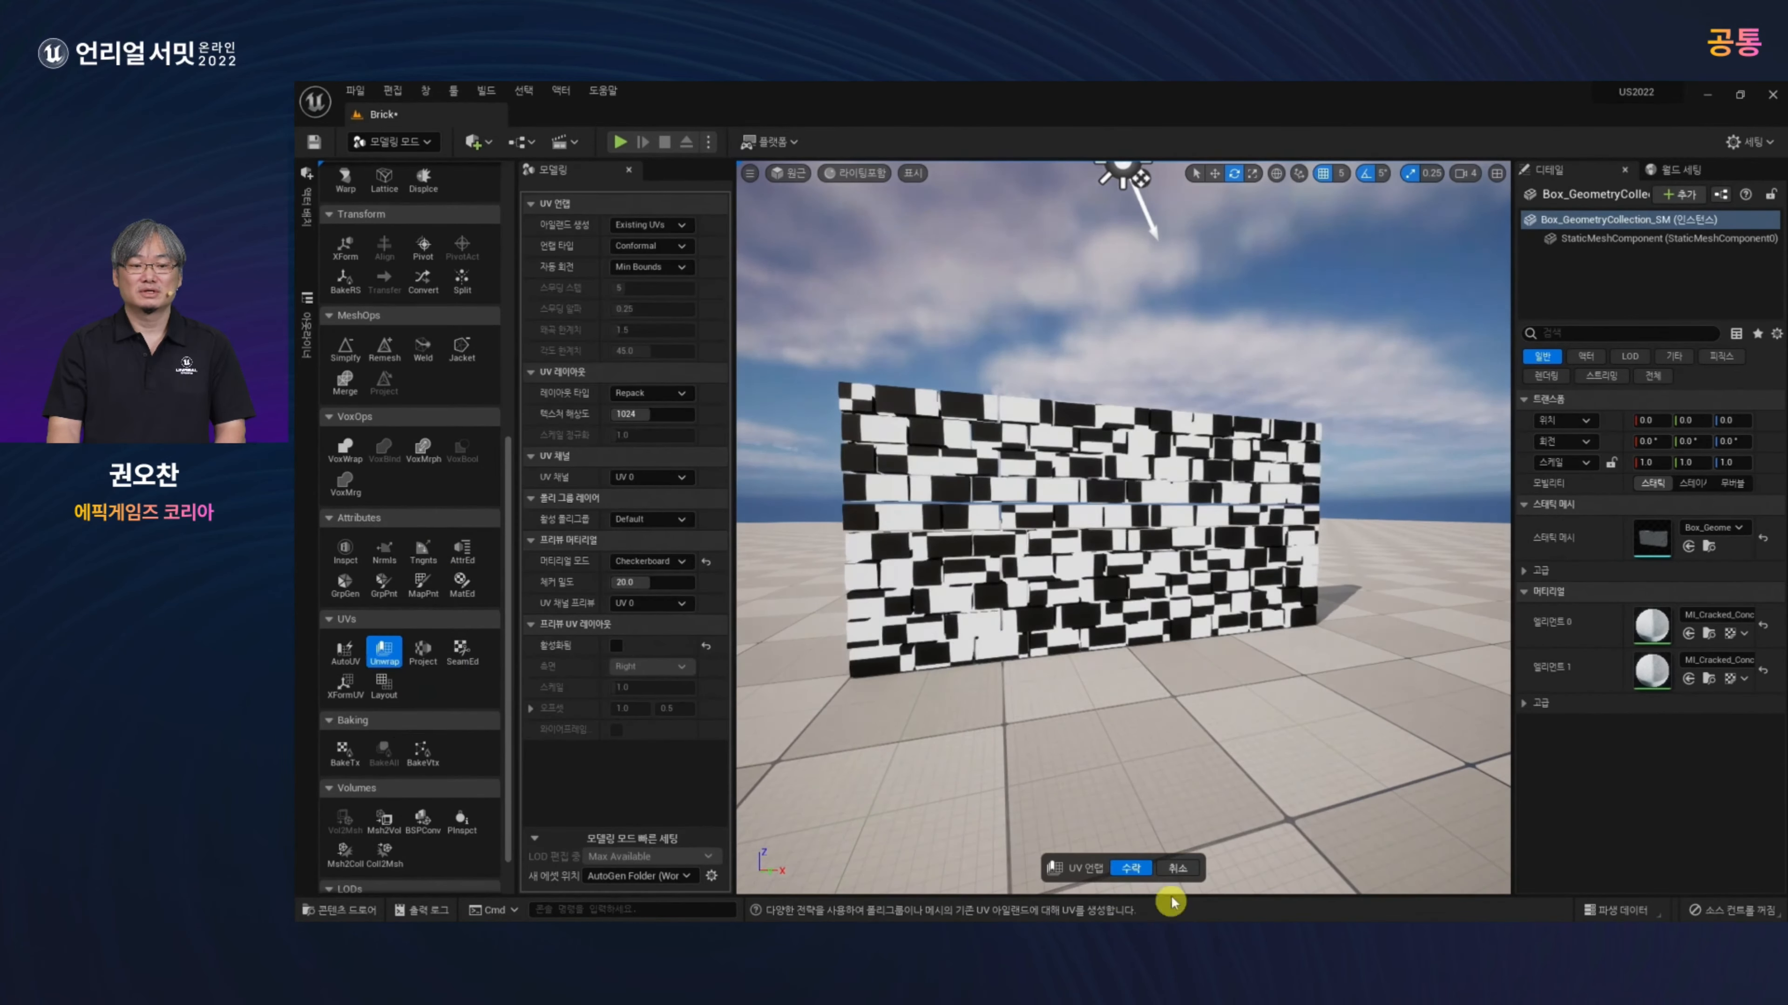
{"action": "left_click", "coordinate": [1131, 868]}
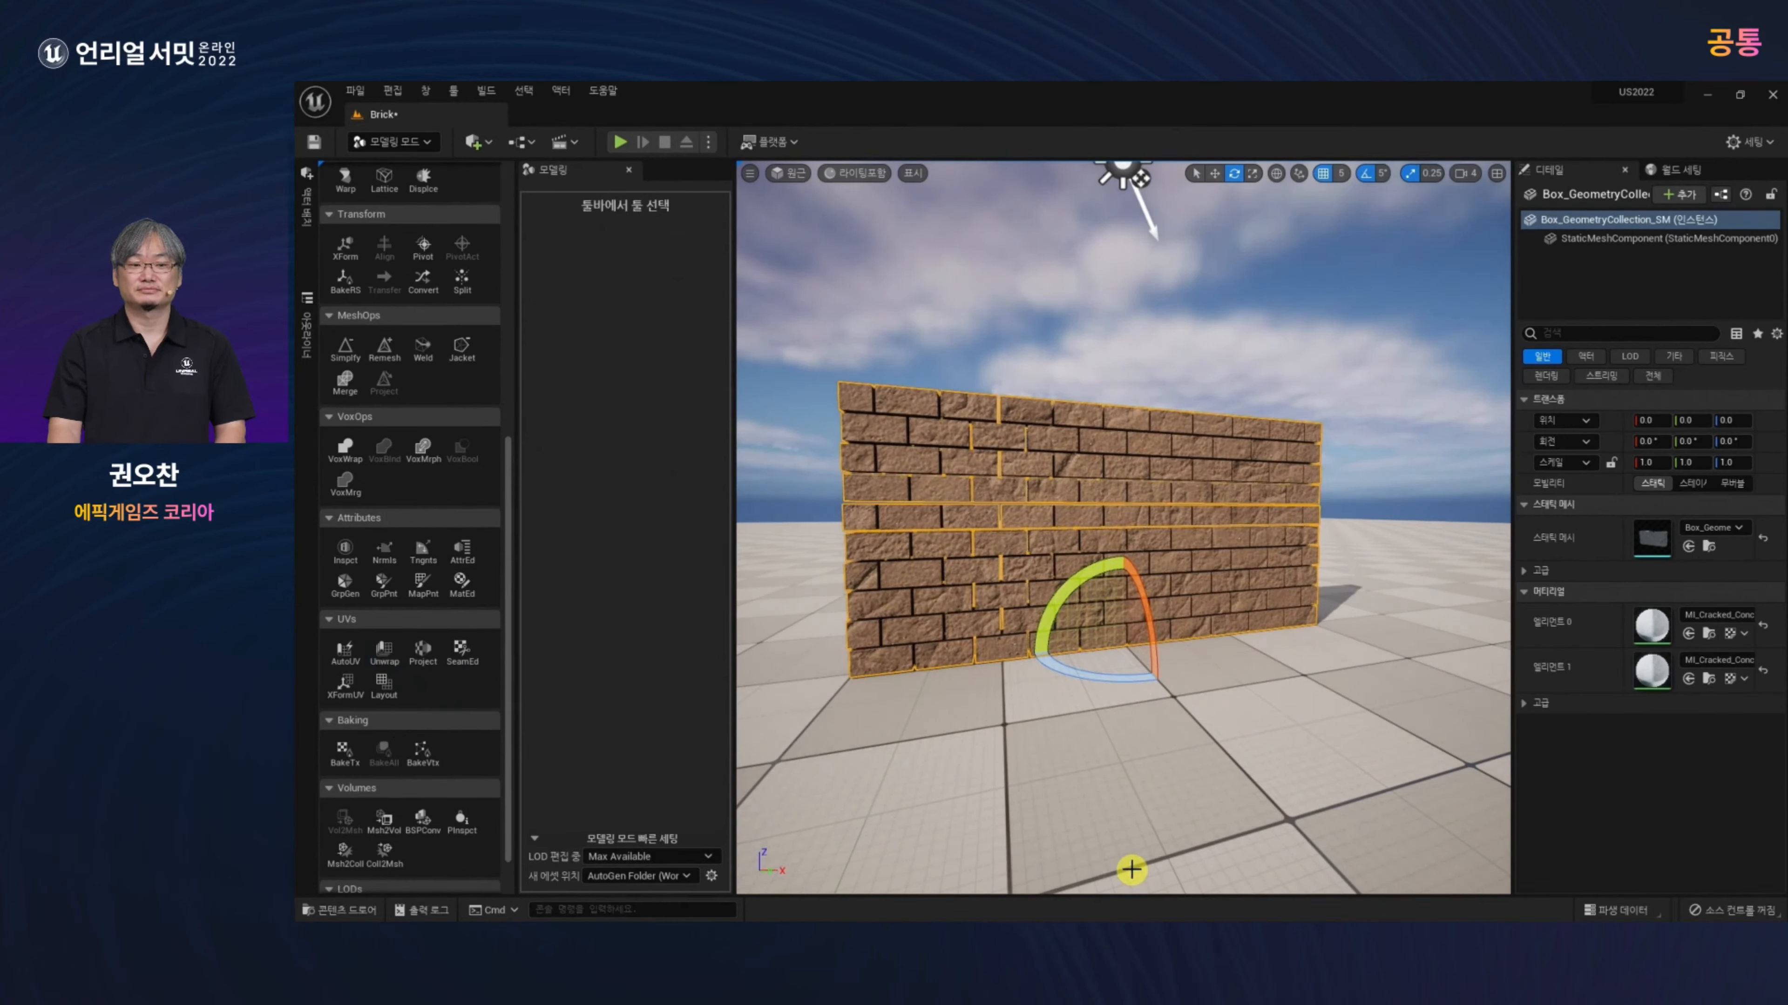
Step: Remesh the brick wall with a target of 1000000 triangles and accept the result
{"action": "left_click_drag", "start_coordinate": [1066, 794], "coordinate": [1089, 751]}
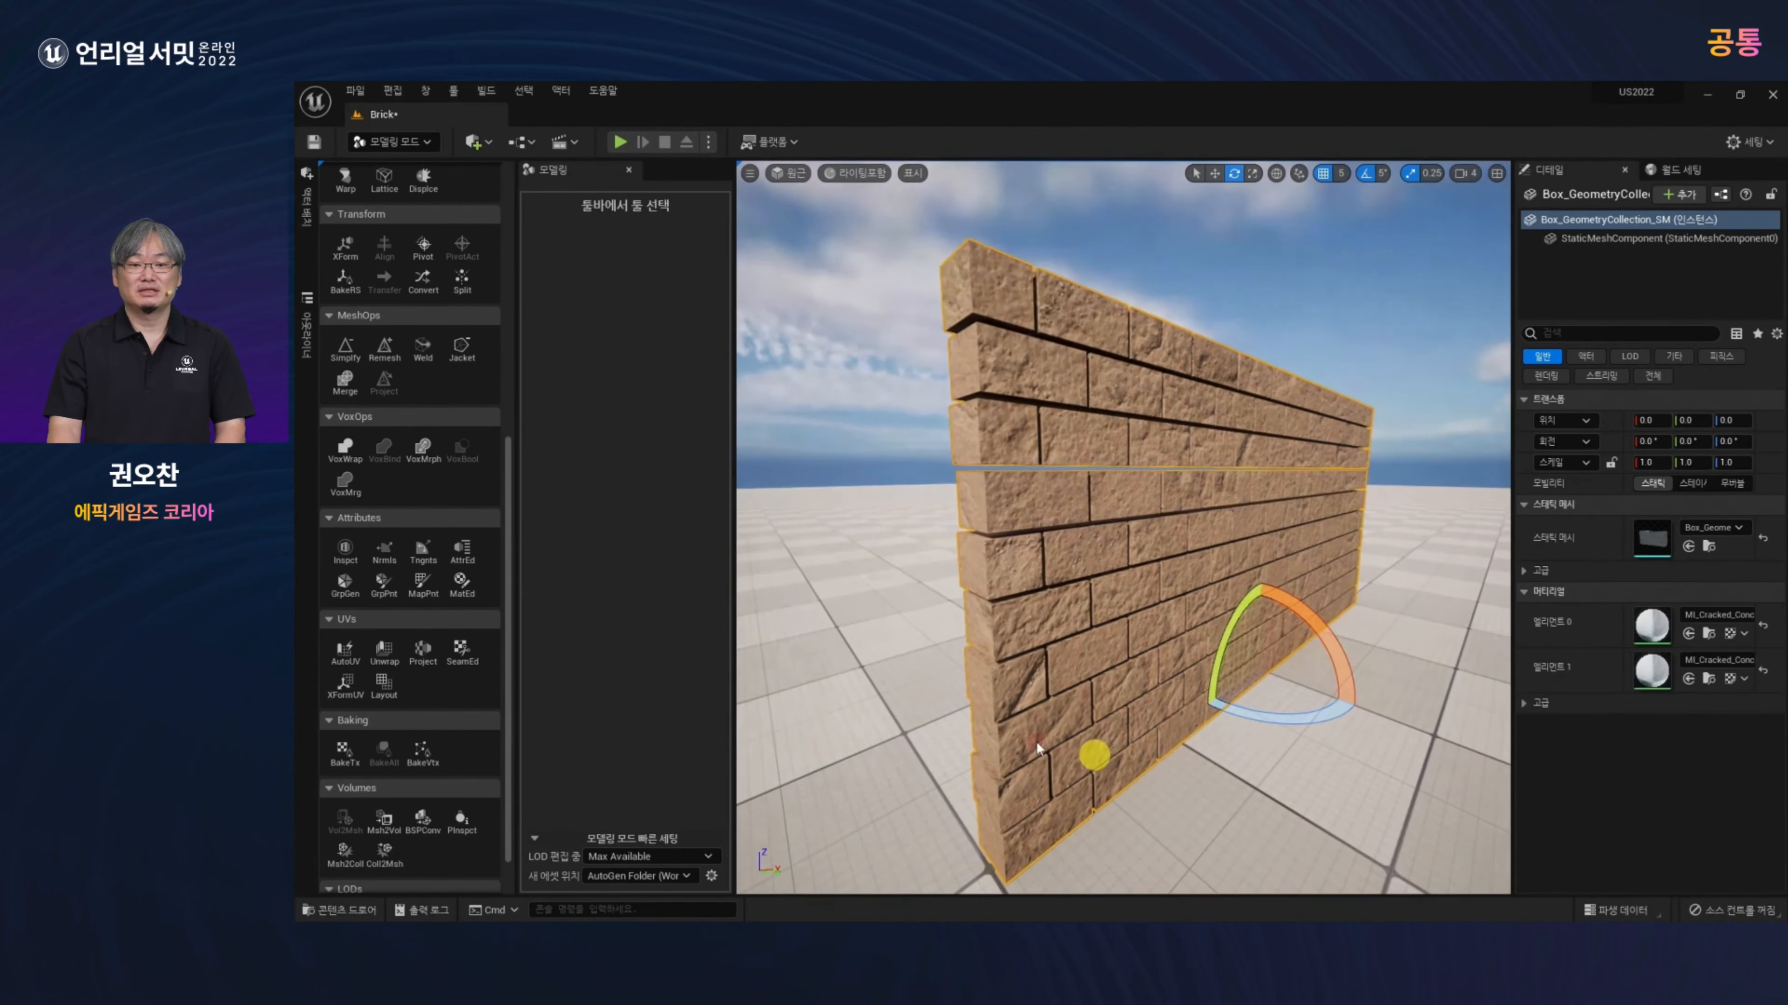
{"action": "left_click", "coordinate": [384, 345]}
{"action": "left_click", "coordinate": [635, 225]}
{"action": "type", "text": "1000000"}
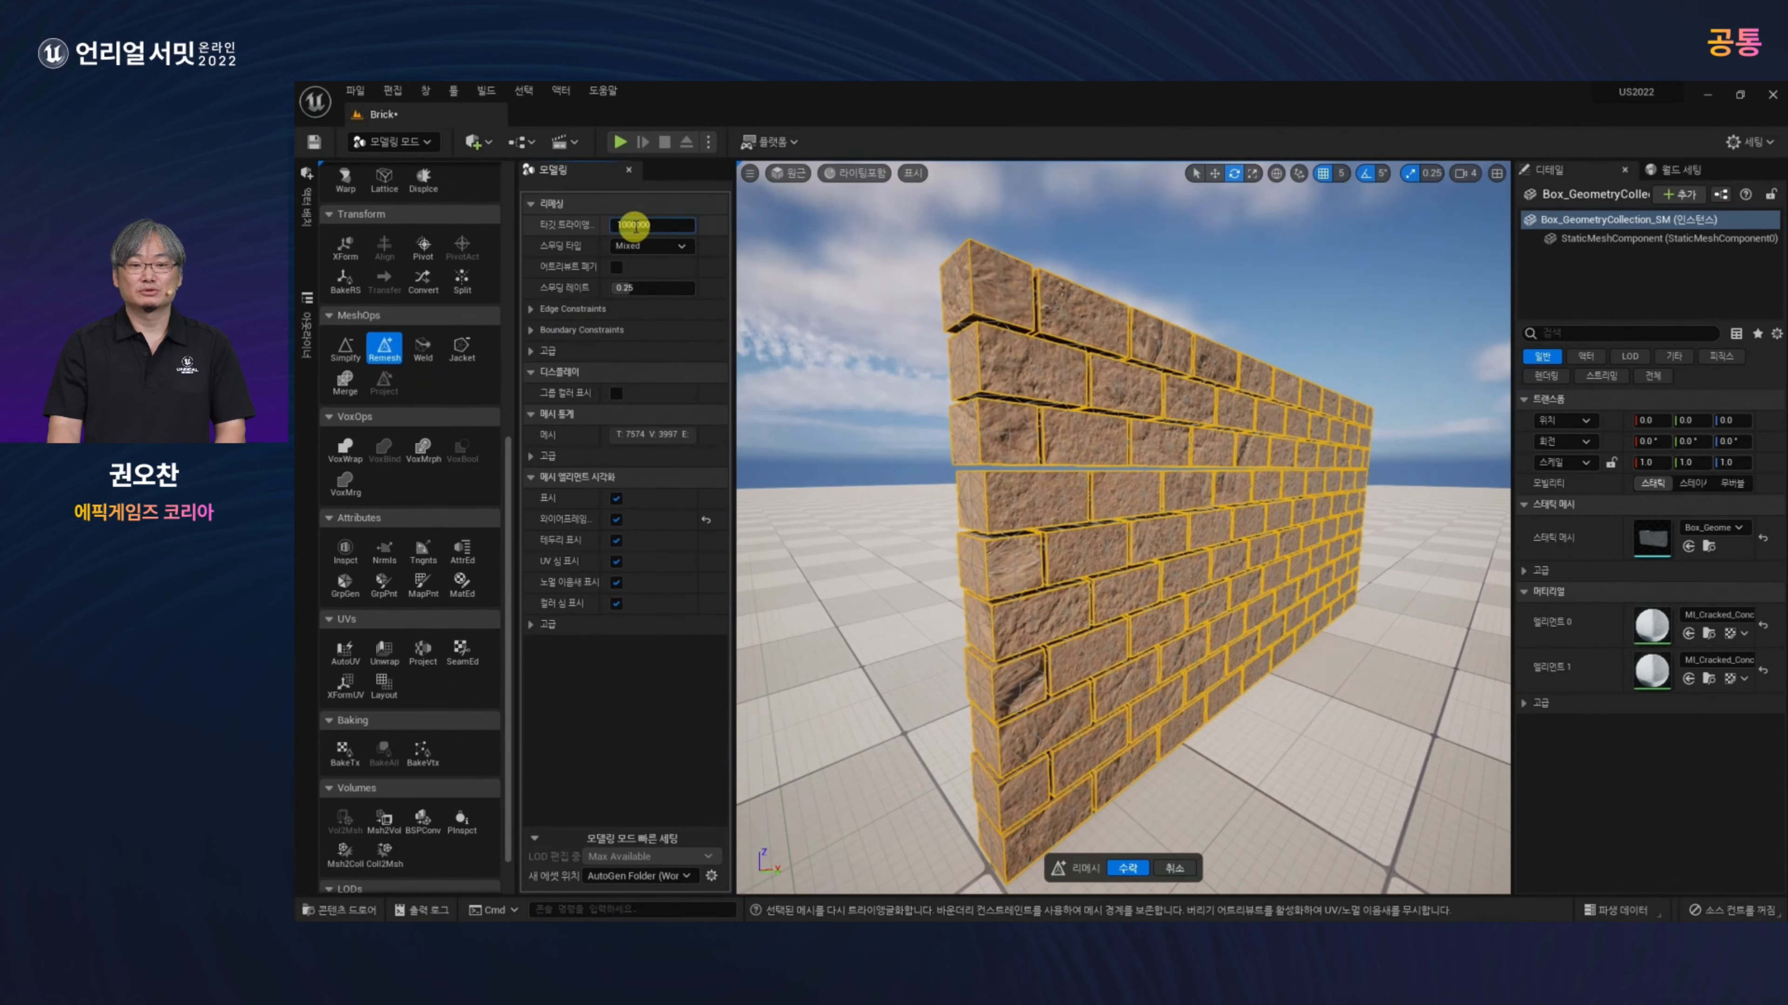
{"action": "key", "text": "Return"}
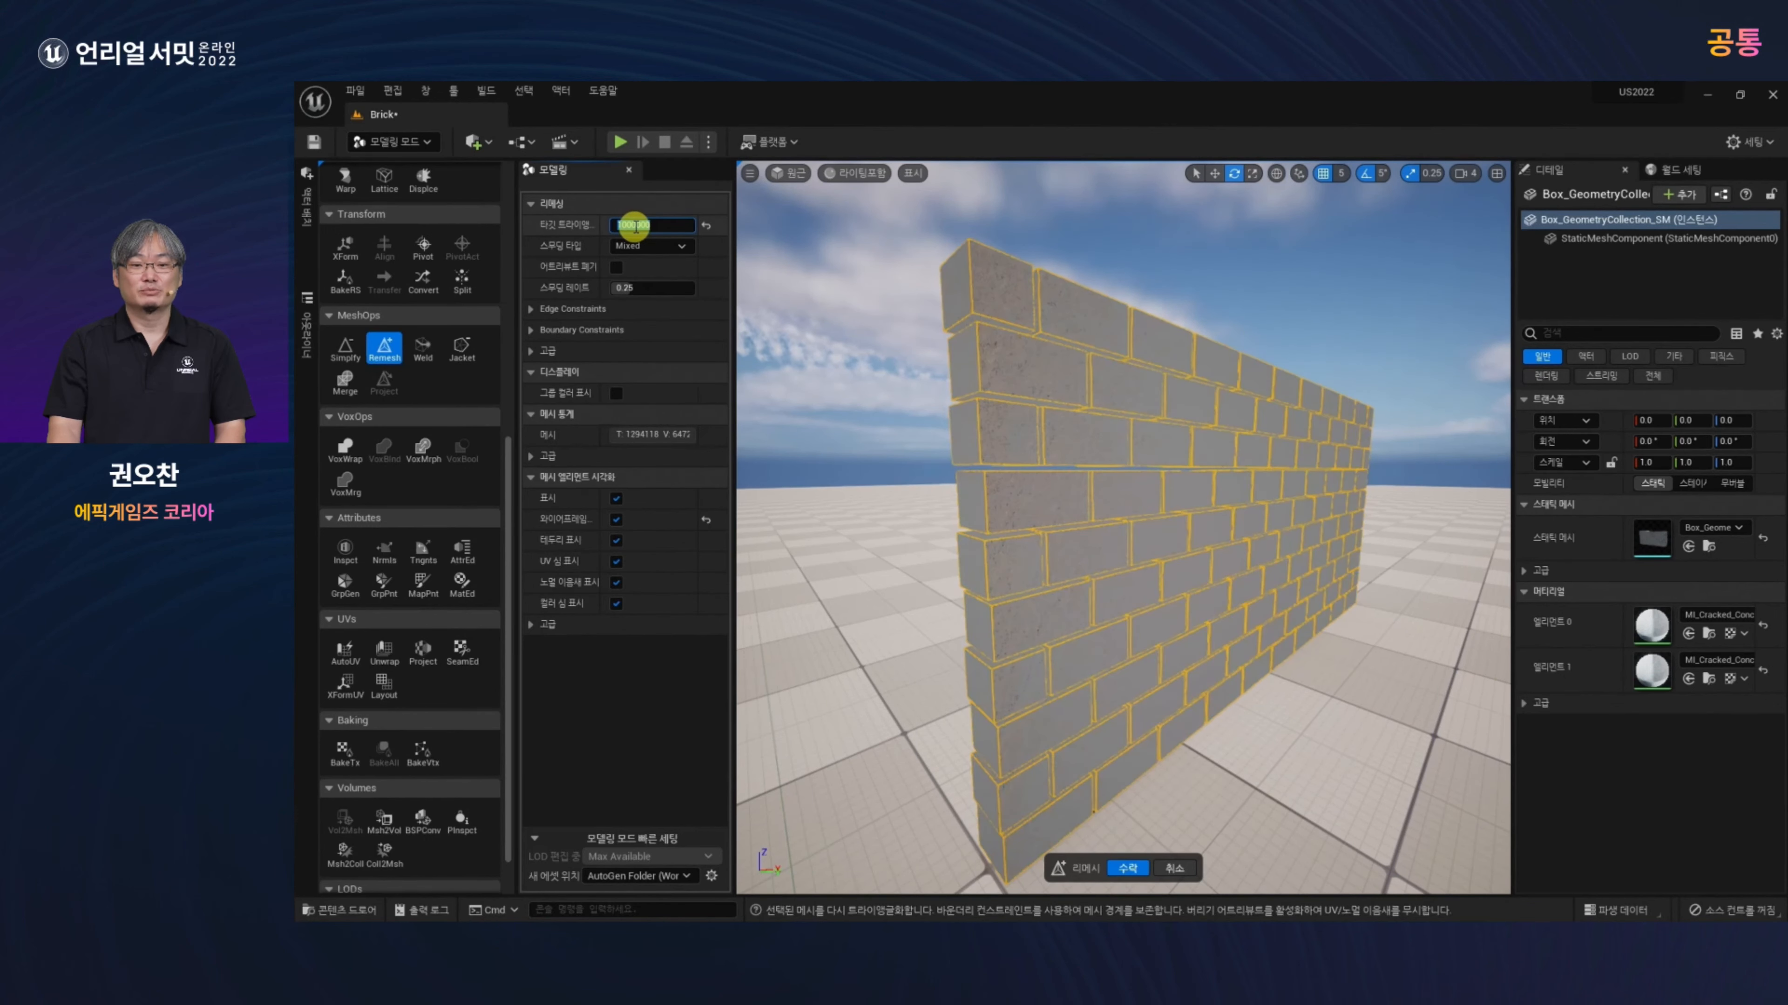
{"action": "left_click", "coordinate": [1130, 873]}
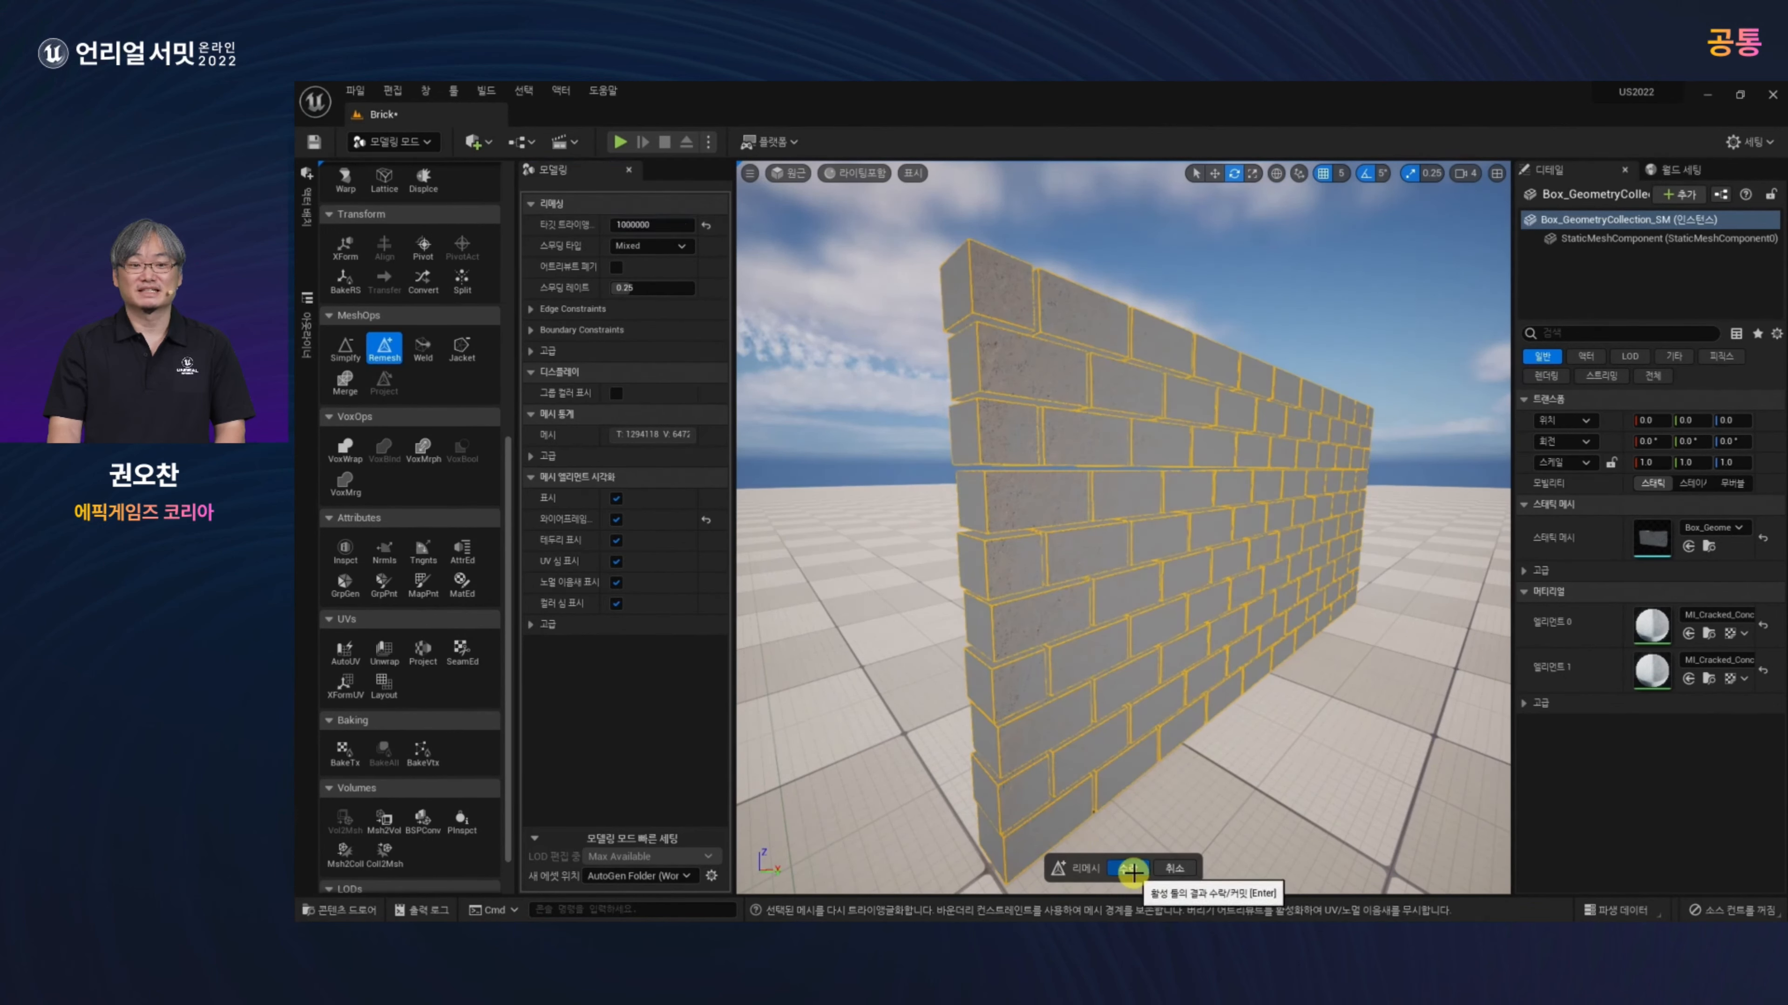
{"action": "left_click", "coordinate": [1131, 872]}
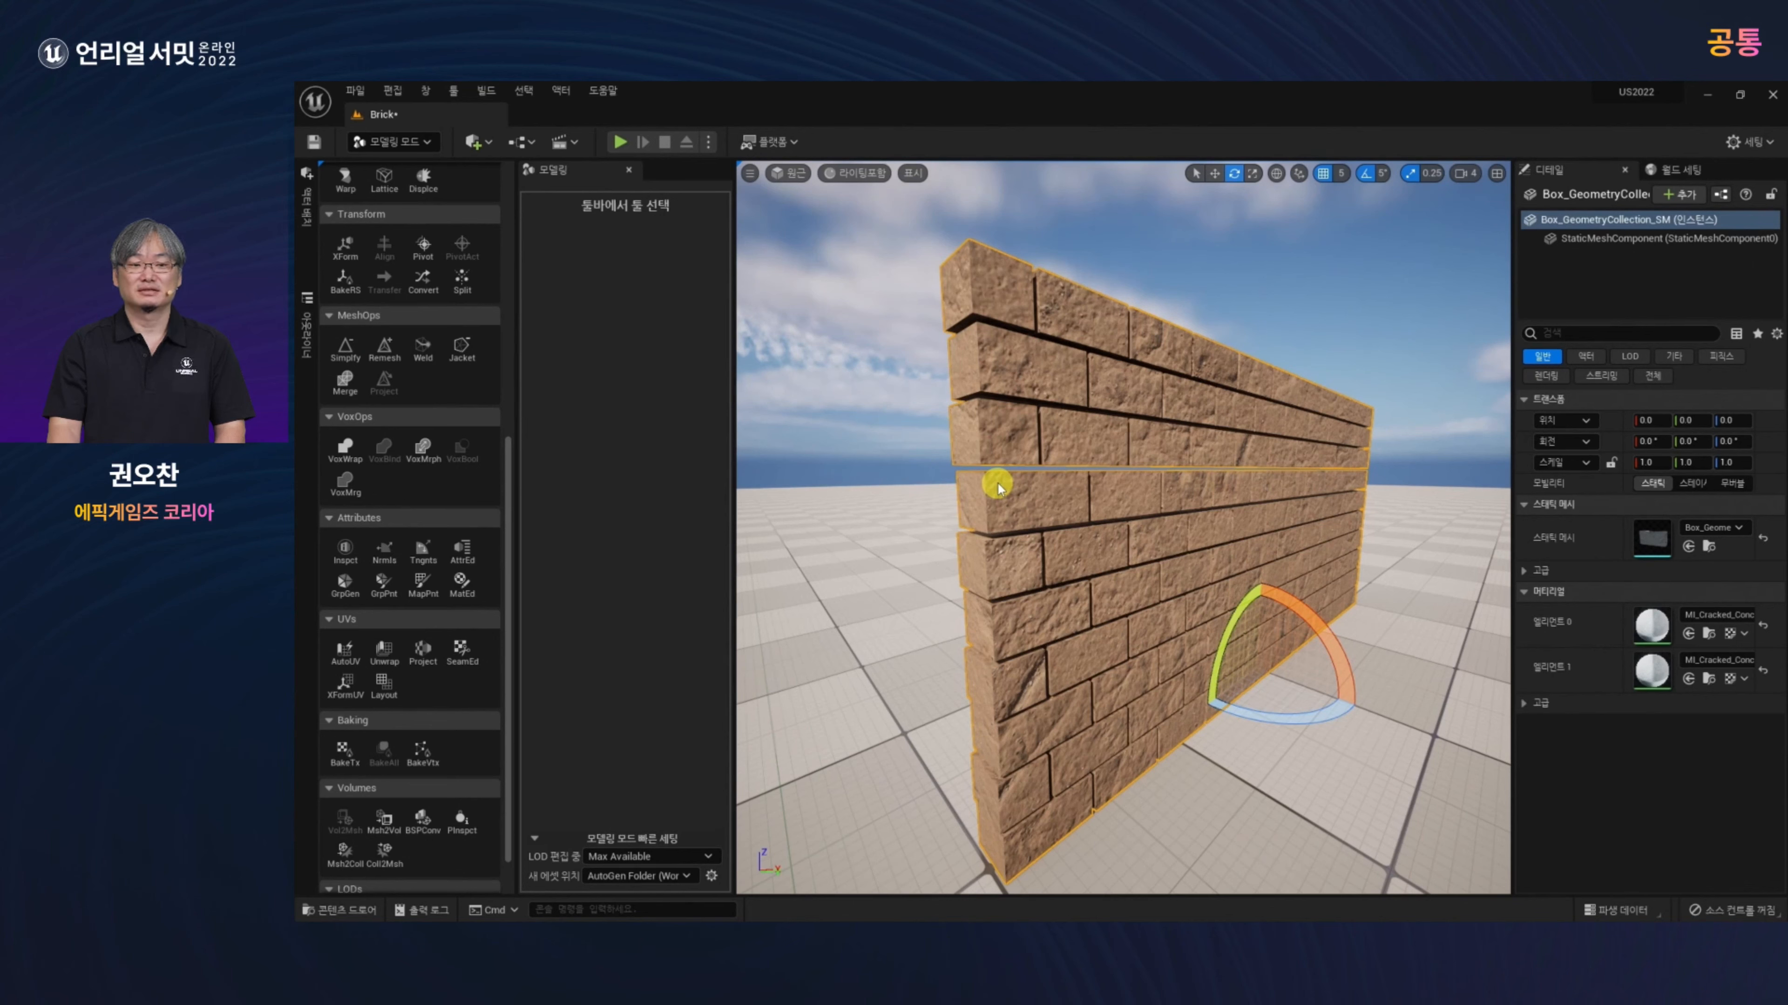
Step: Smooth the brick wall mesh with the Fast Iterative smoothing type and accept the result
{"action": "scroll", "coordinate": [408, 517], "scroll_direction": "up", "scroll_amount": 1}
{"action": "scroll", "coordinate": [408, 509], "scroll_direction": "up", "scroll_amount": 3}
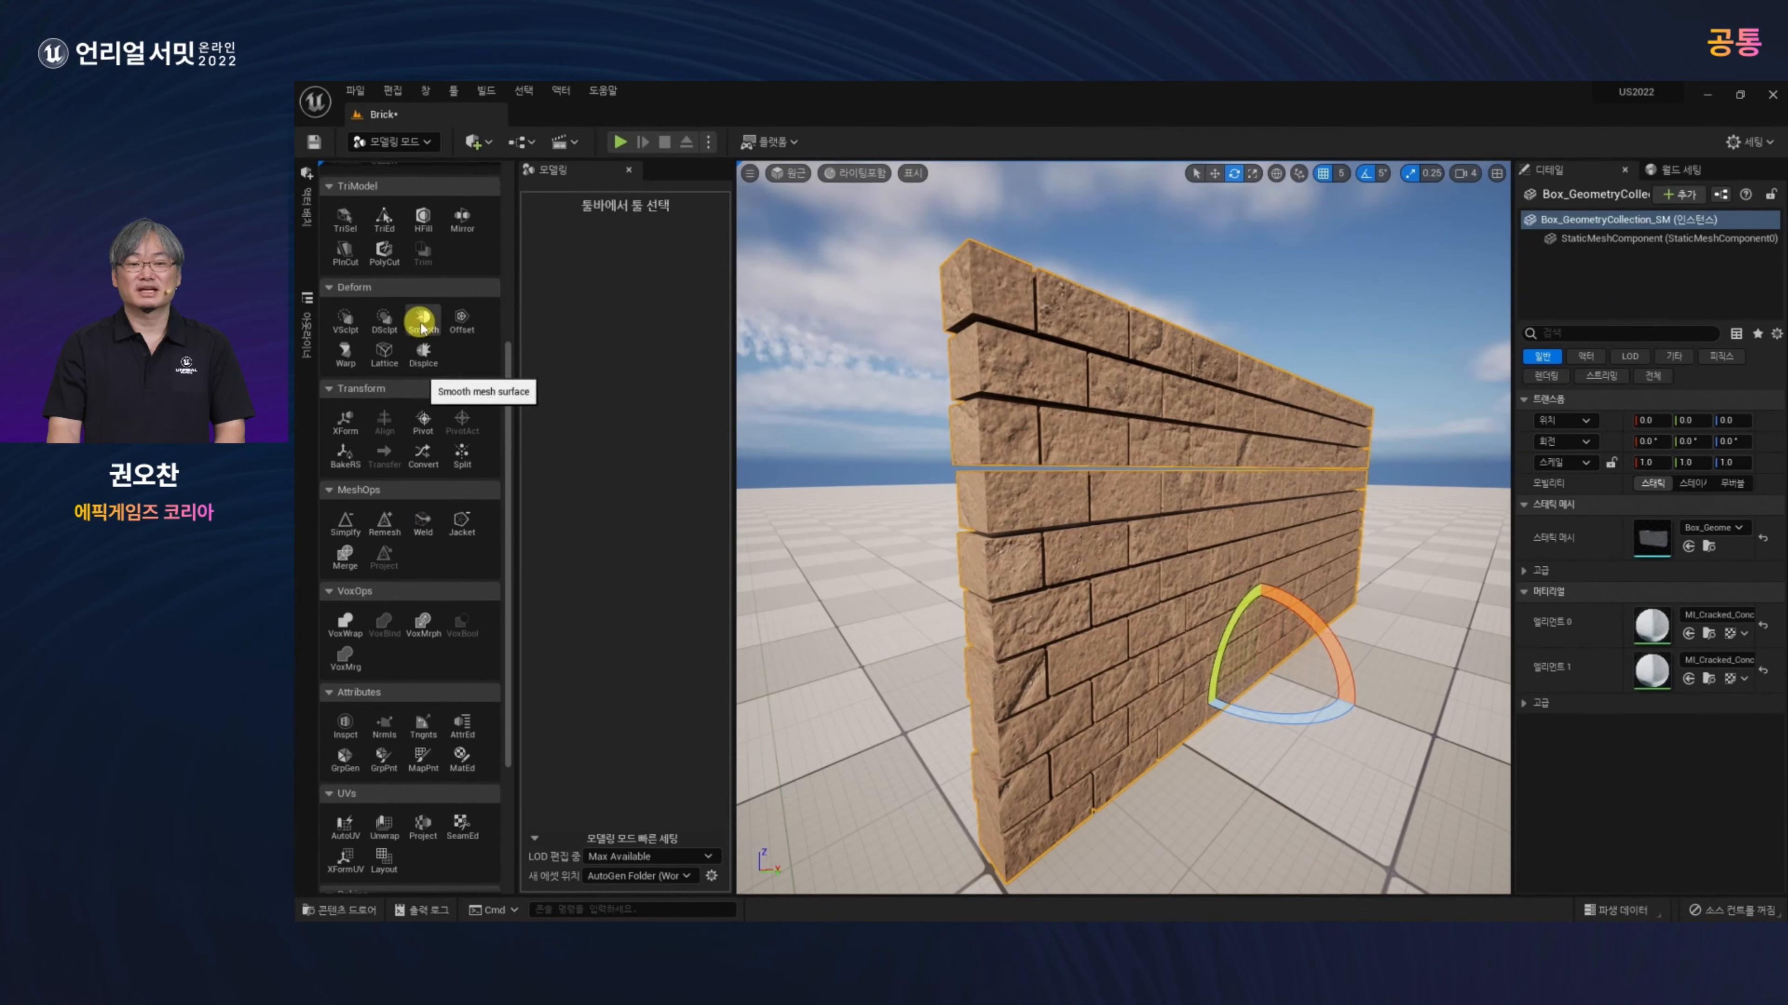
{"action": "left_click", "coordinate": [421, 325]}
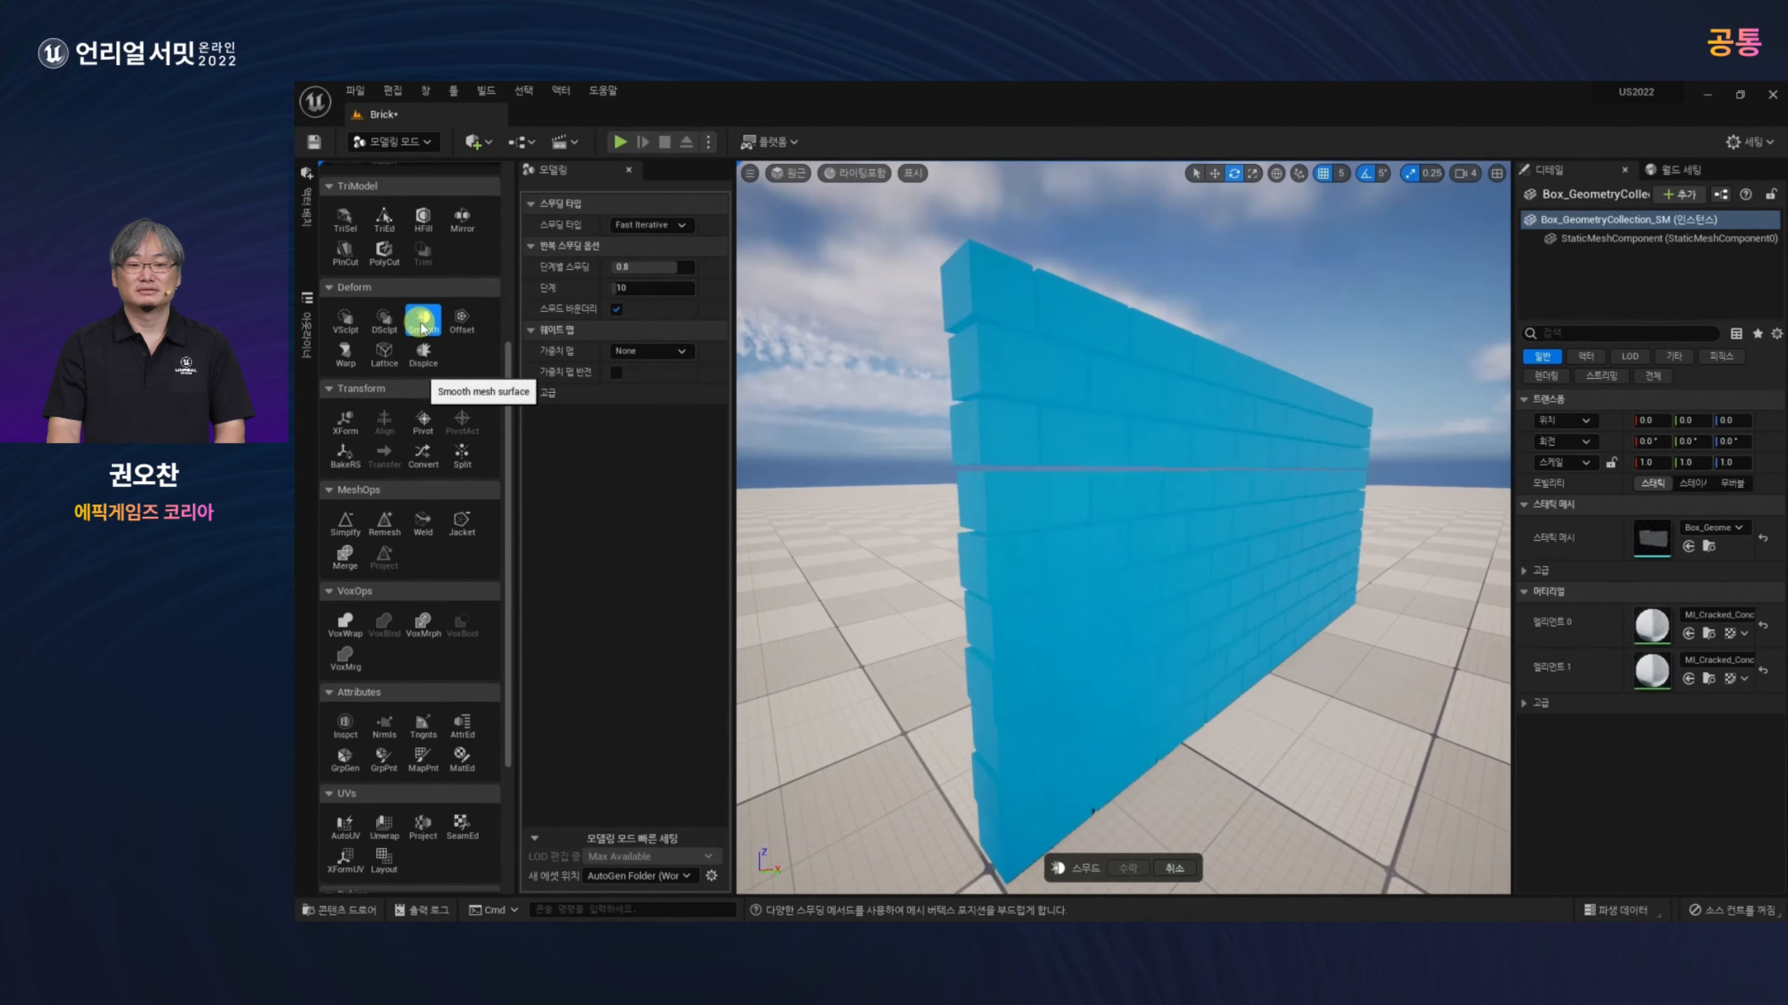
{"action": "left_click", "coordinate": [662, 418]}
{"action": "mouse_move", "coordinate": [992, 550]}
{"action": "left_mouse_down"}
{"action": "mouse_move", "coordinate": [1010, 559]}
{"action": "mouse_move", "coordinate": [958, 586]}
{"action": "mouse_move", "coordinate": [1028, 593]}
{"action": "mouse_move", "coordinate": [1058, 563]}
{"action": "mouse_move", "coordinate": [1045, 523]}
{"action": "mouse_move", "coordinate": [1009, 519]}
{"action": "mouse_move", "coordinate": [1034, 619]}
{"action": "left_mouse_up"}
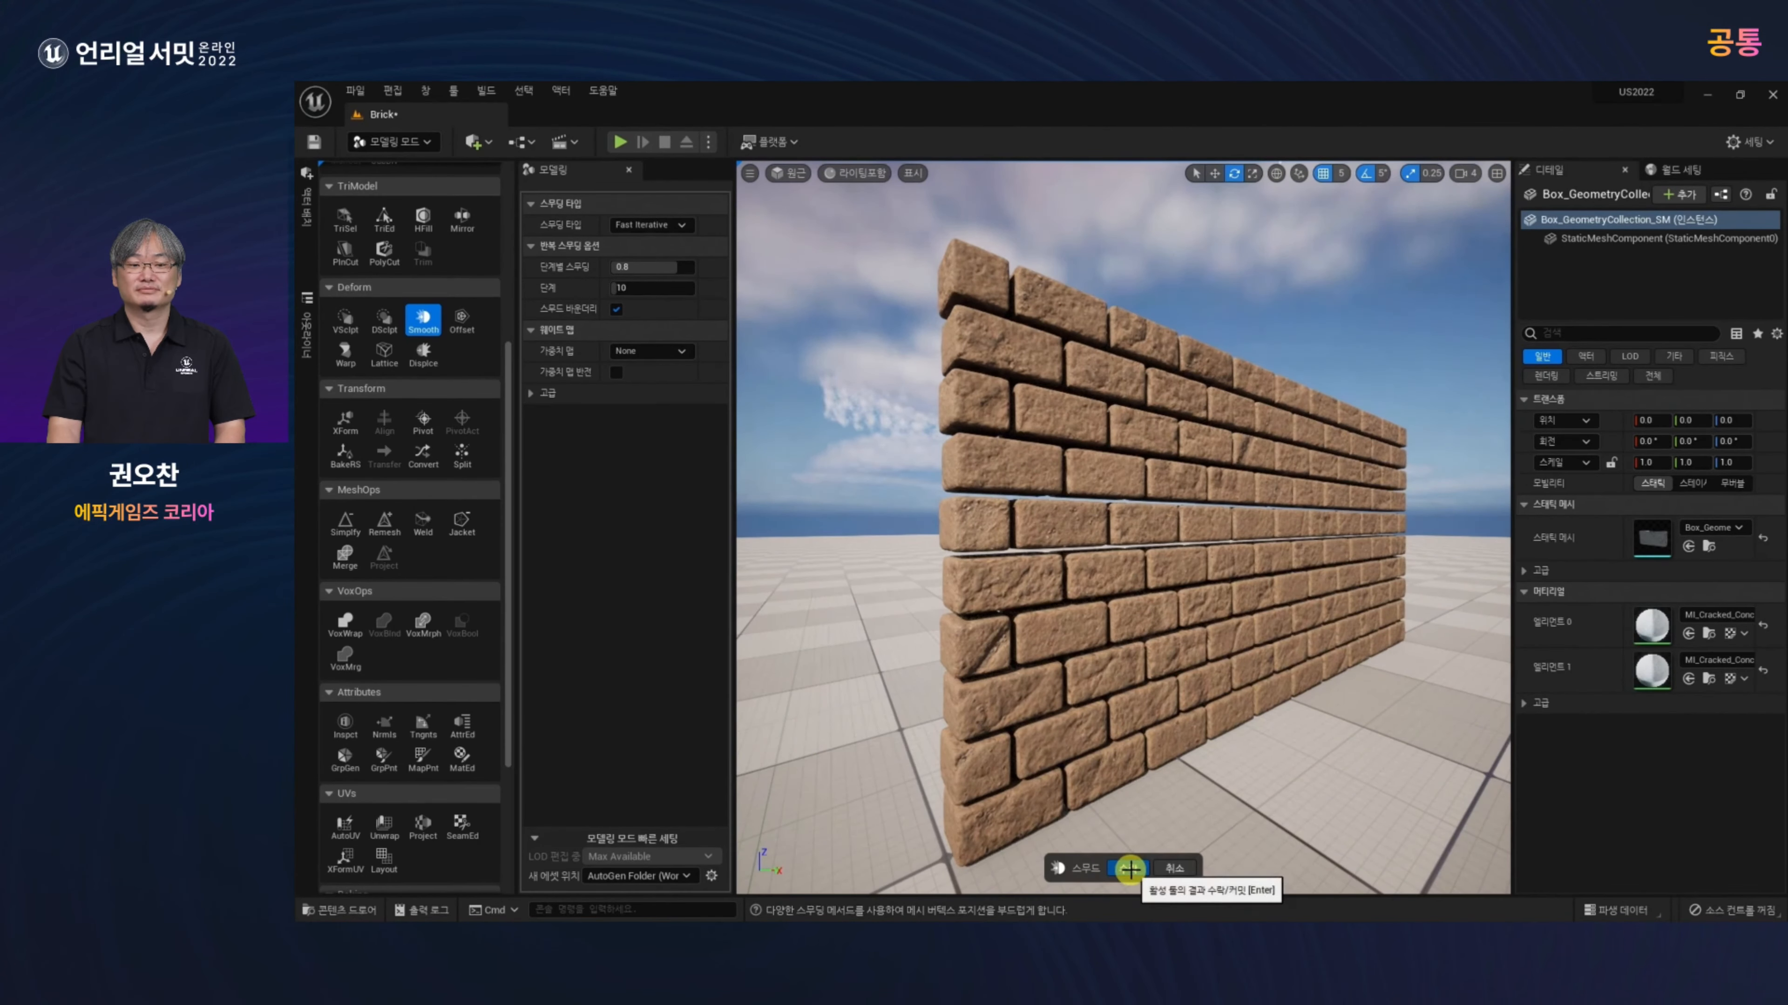
{"action": "left_click", "coordinate": [1133, 868]}
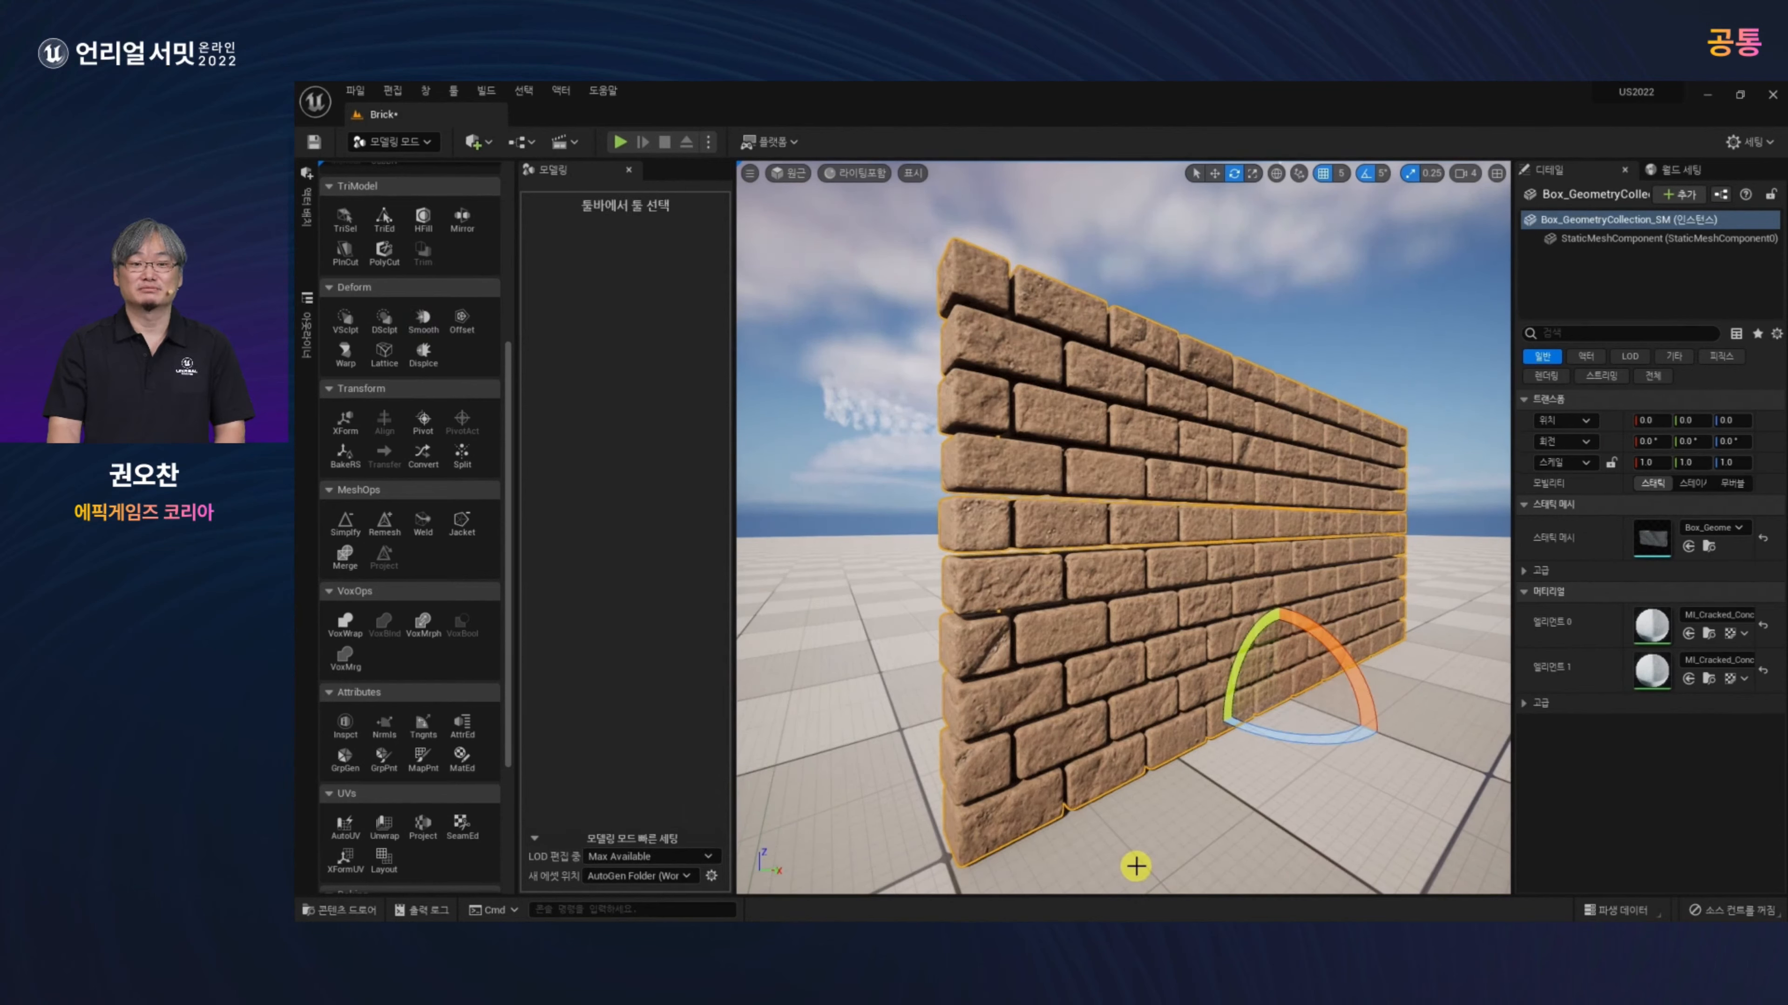
Step: Start displacing the brick wall, using T_Cracked_Concrete_Floor_vkoedbh_2K_D as the displacement map
{"action": "left_click", "coordinate": [423, 356]}
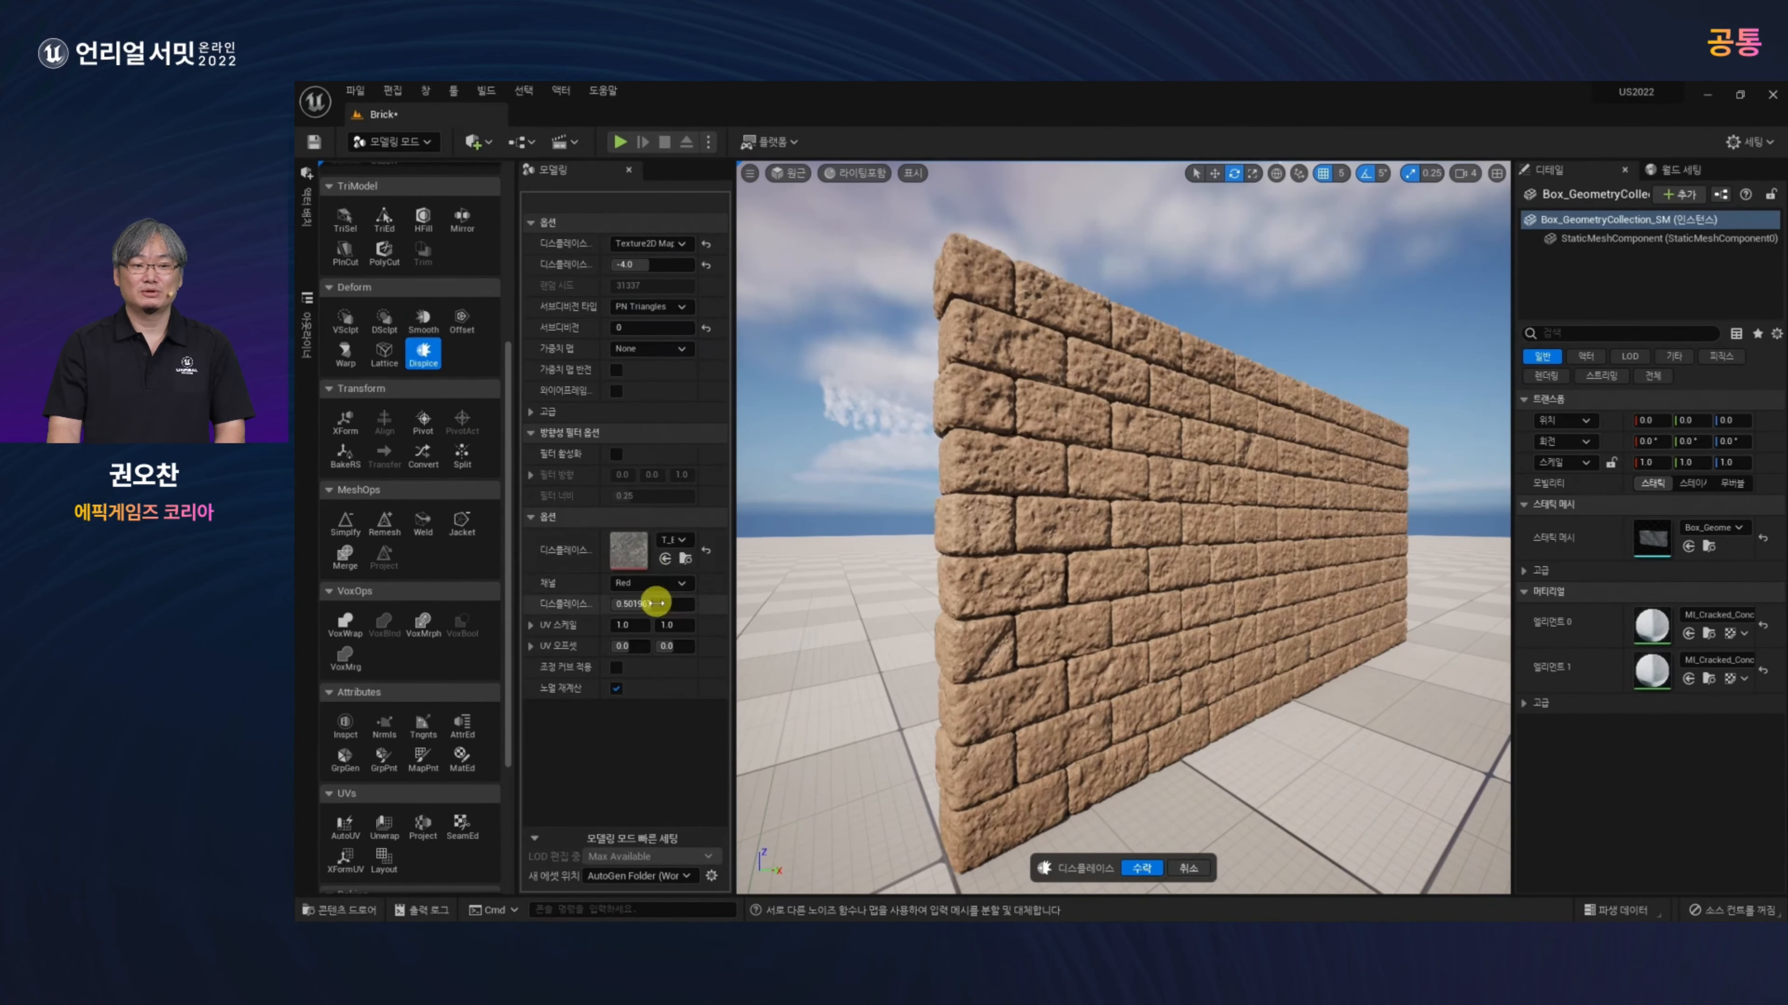
{"action": "key", "text": "ctrl+space"}
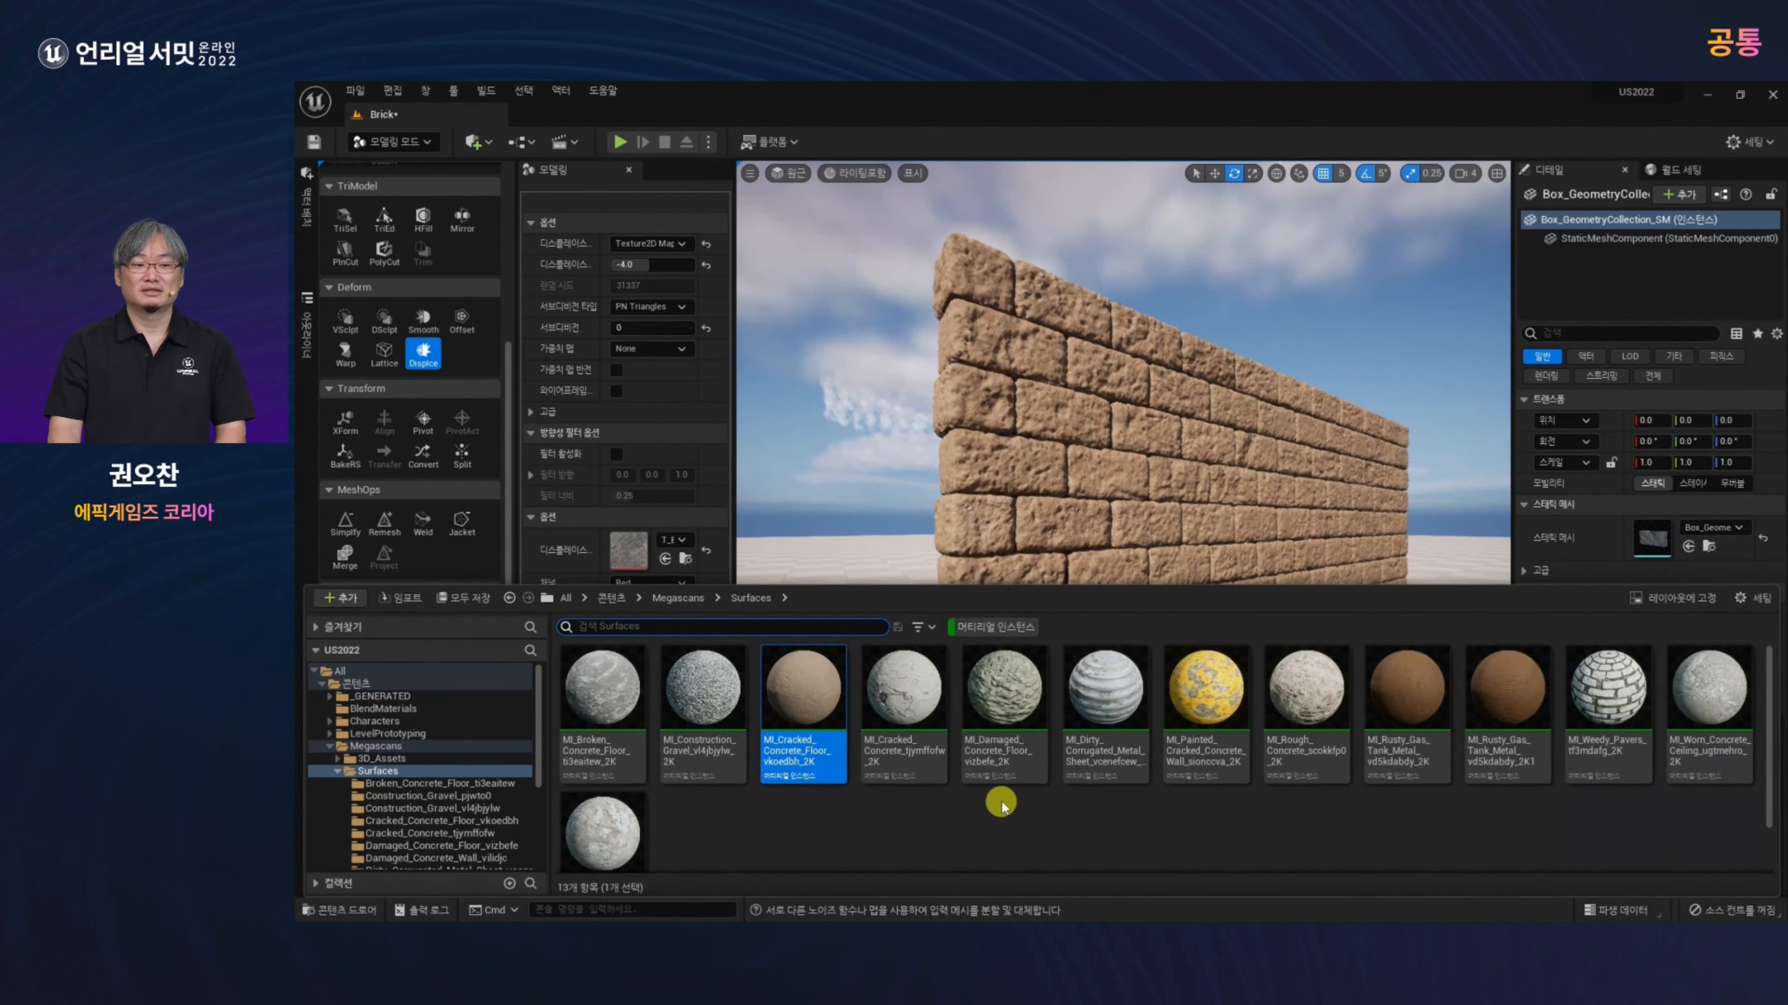
{"action": "left_click", "coordinate": [502, 821]}
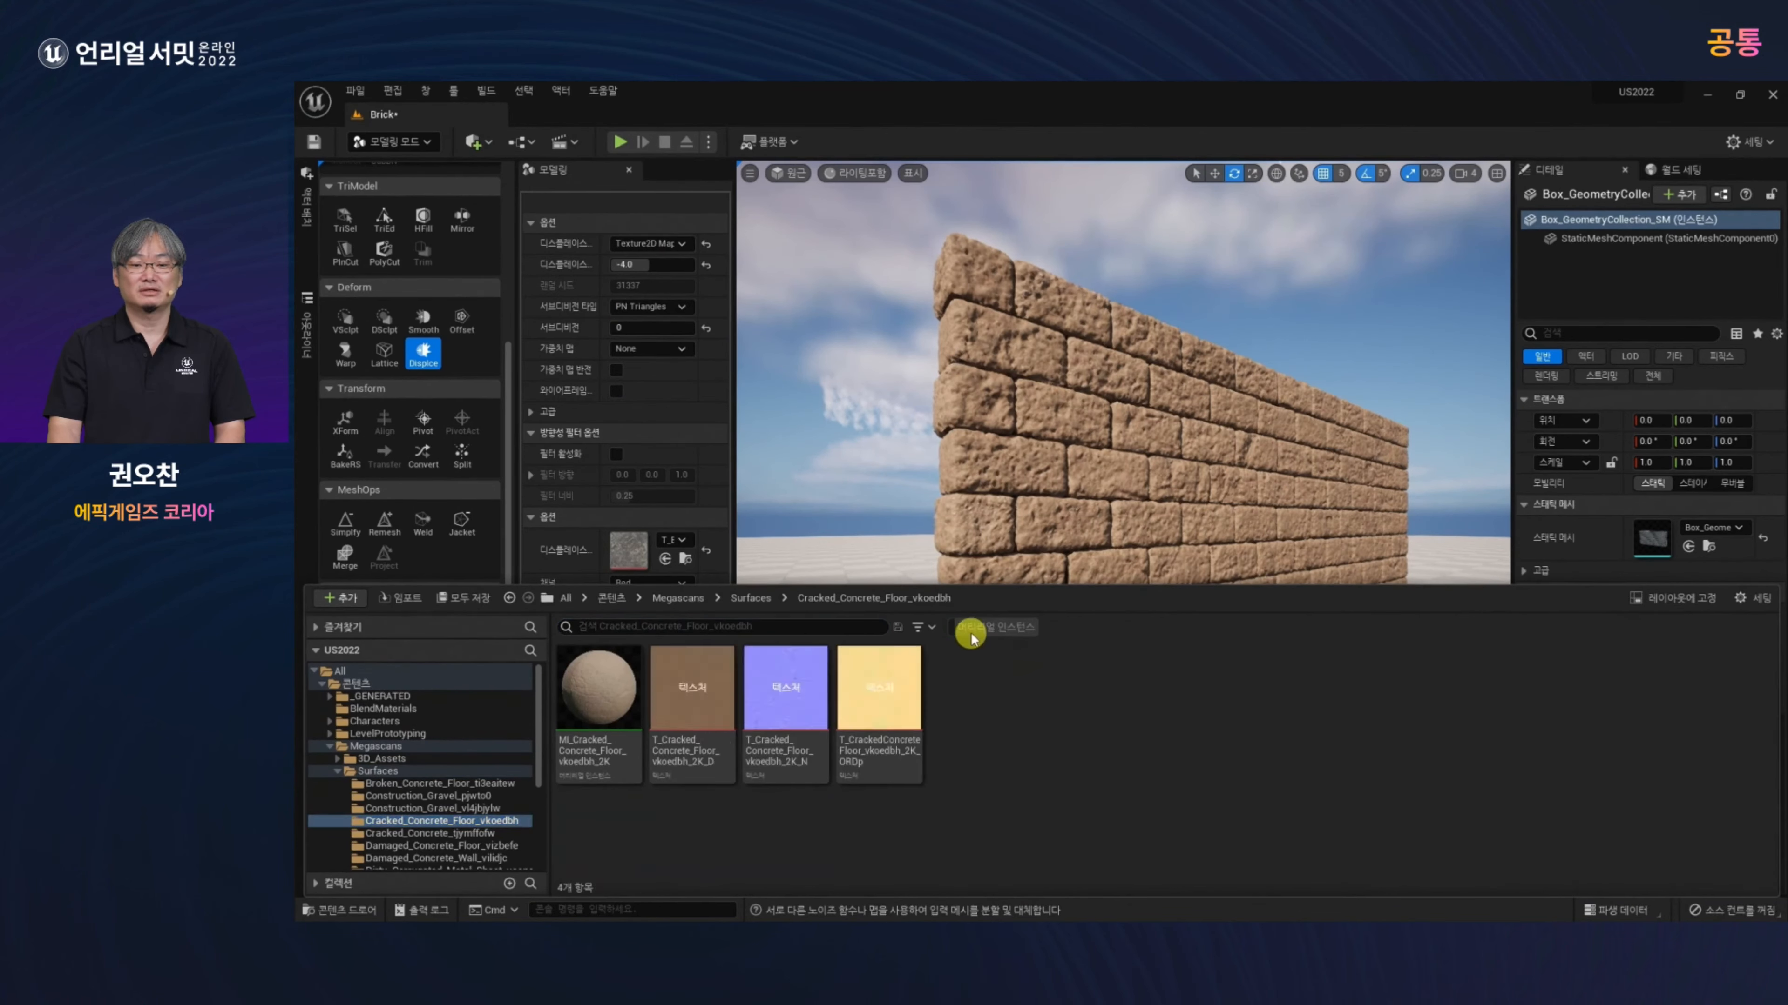
{"action": "left_click", "coordinate": [694, 705]}
{"action": "key", "text": "ctrl+space"}
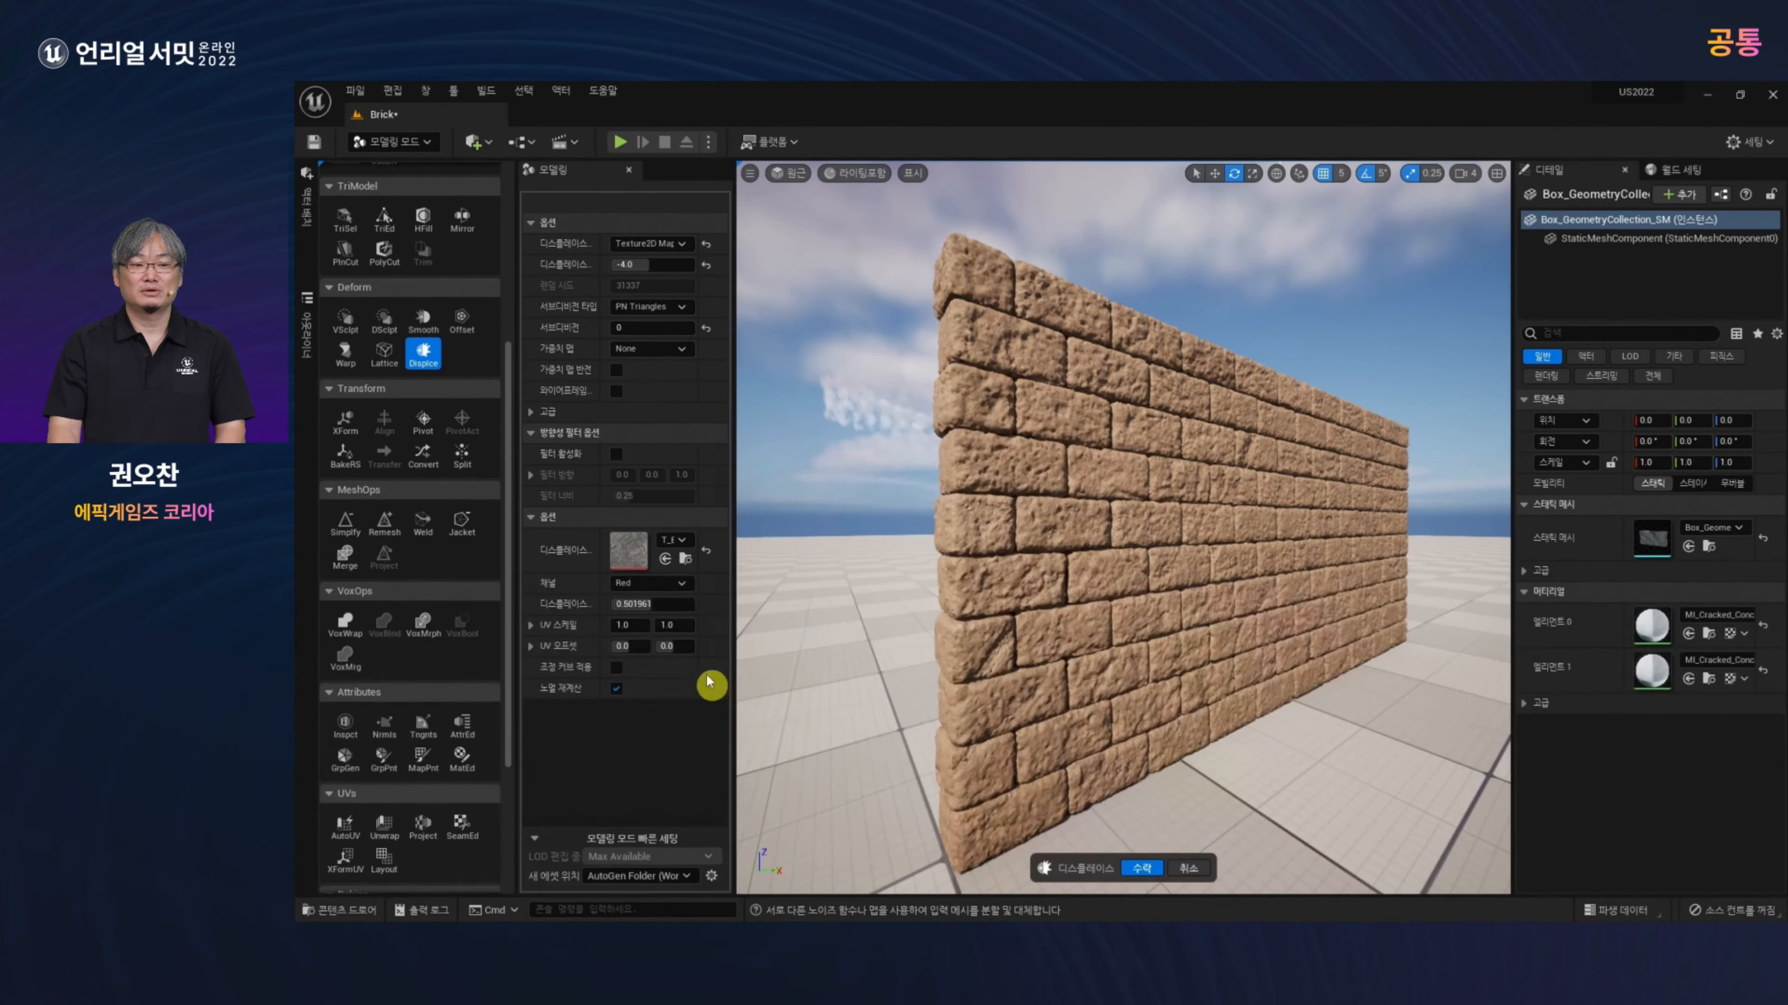
{"action": "left_click", "coordinate": [665, 558]}
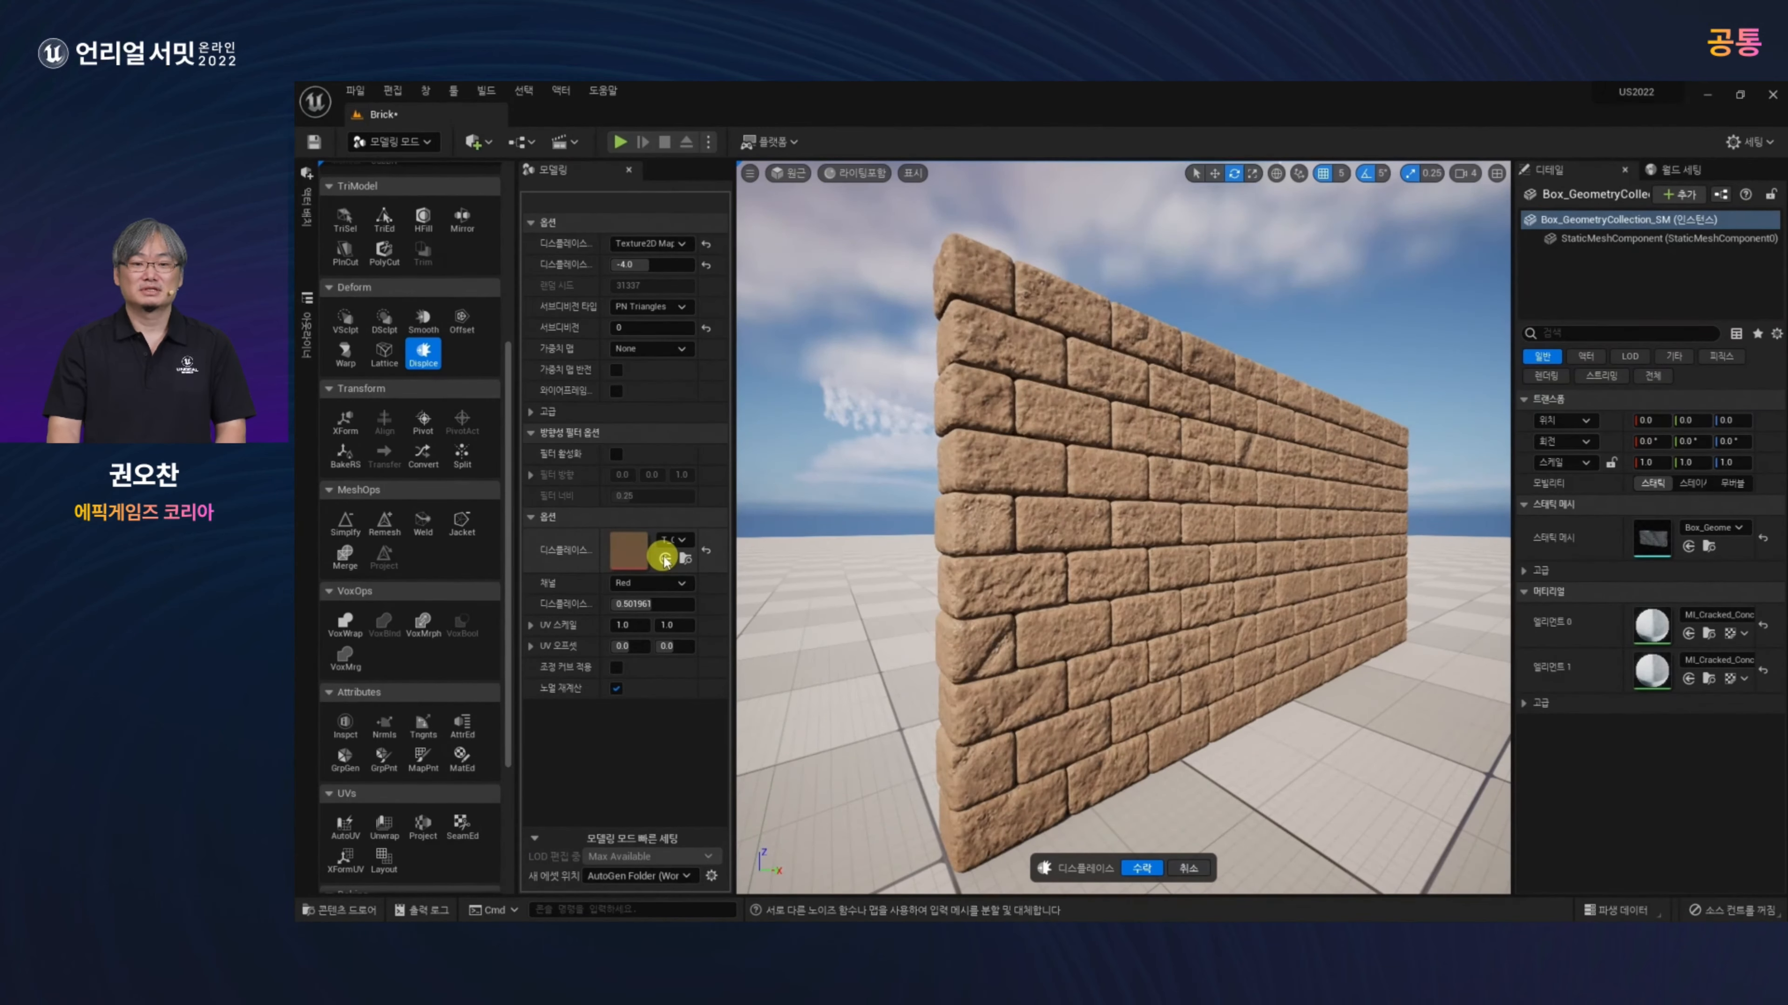
Step: Try a displacement intensity of 2 on the bricks, and set it to 4
{"action": "key", "text": "w"}
{"action": "right_click_drag", "start_coordinate": [1052, 590], "coordinate": [1042, 655]}
{"action": "key", "text": "s"}
{"action": "left_click", "coordinate": [640, 264]}
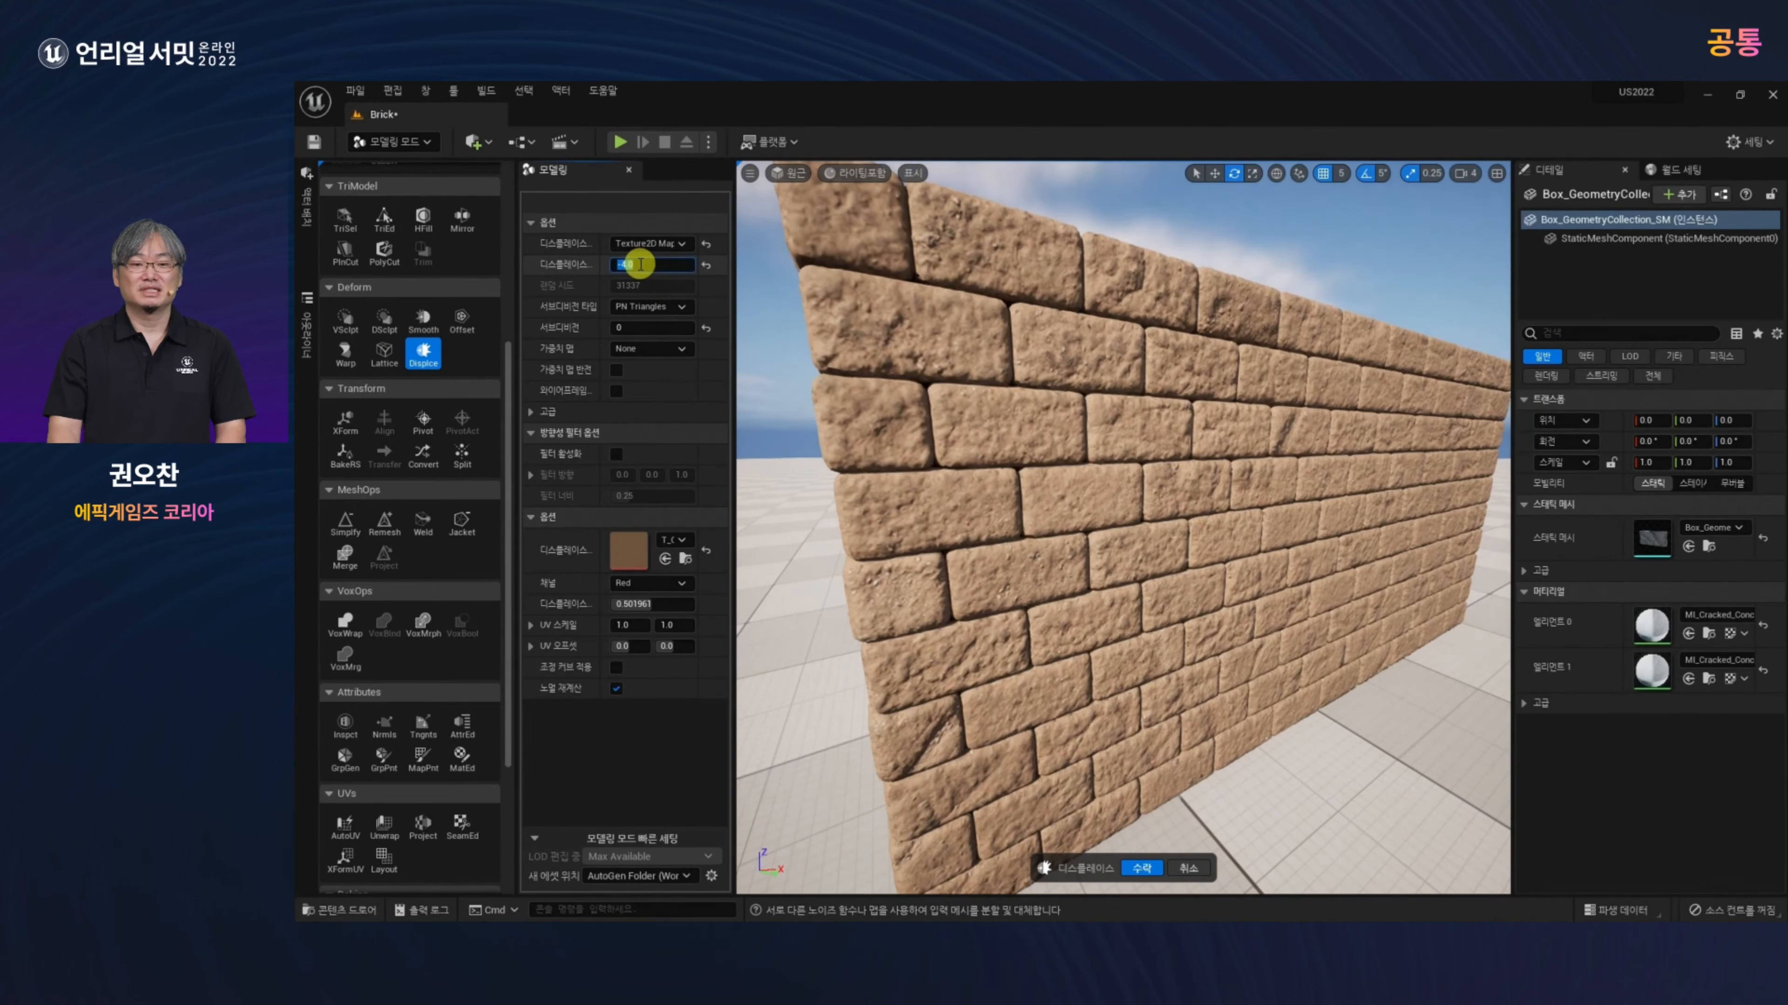
{"action": "type", "text": "2"}
{"action": "key", "text": "Return"}
{"action": "type", "text": "4"}
{"action": "key", "text": "Return"}
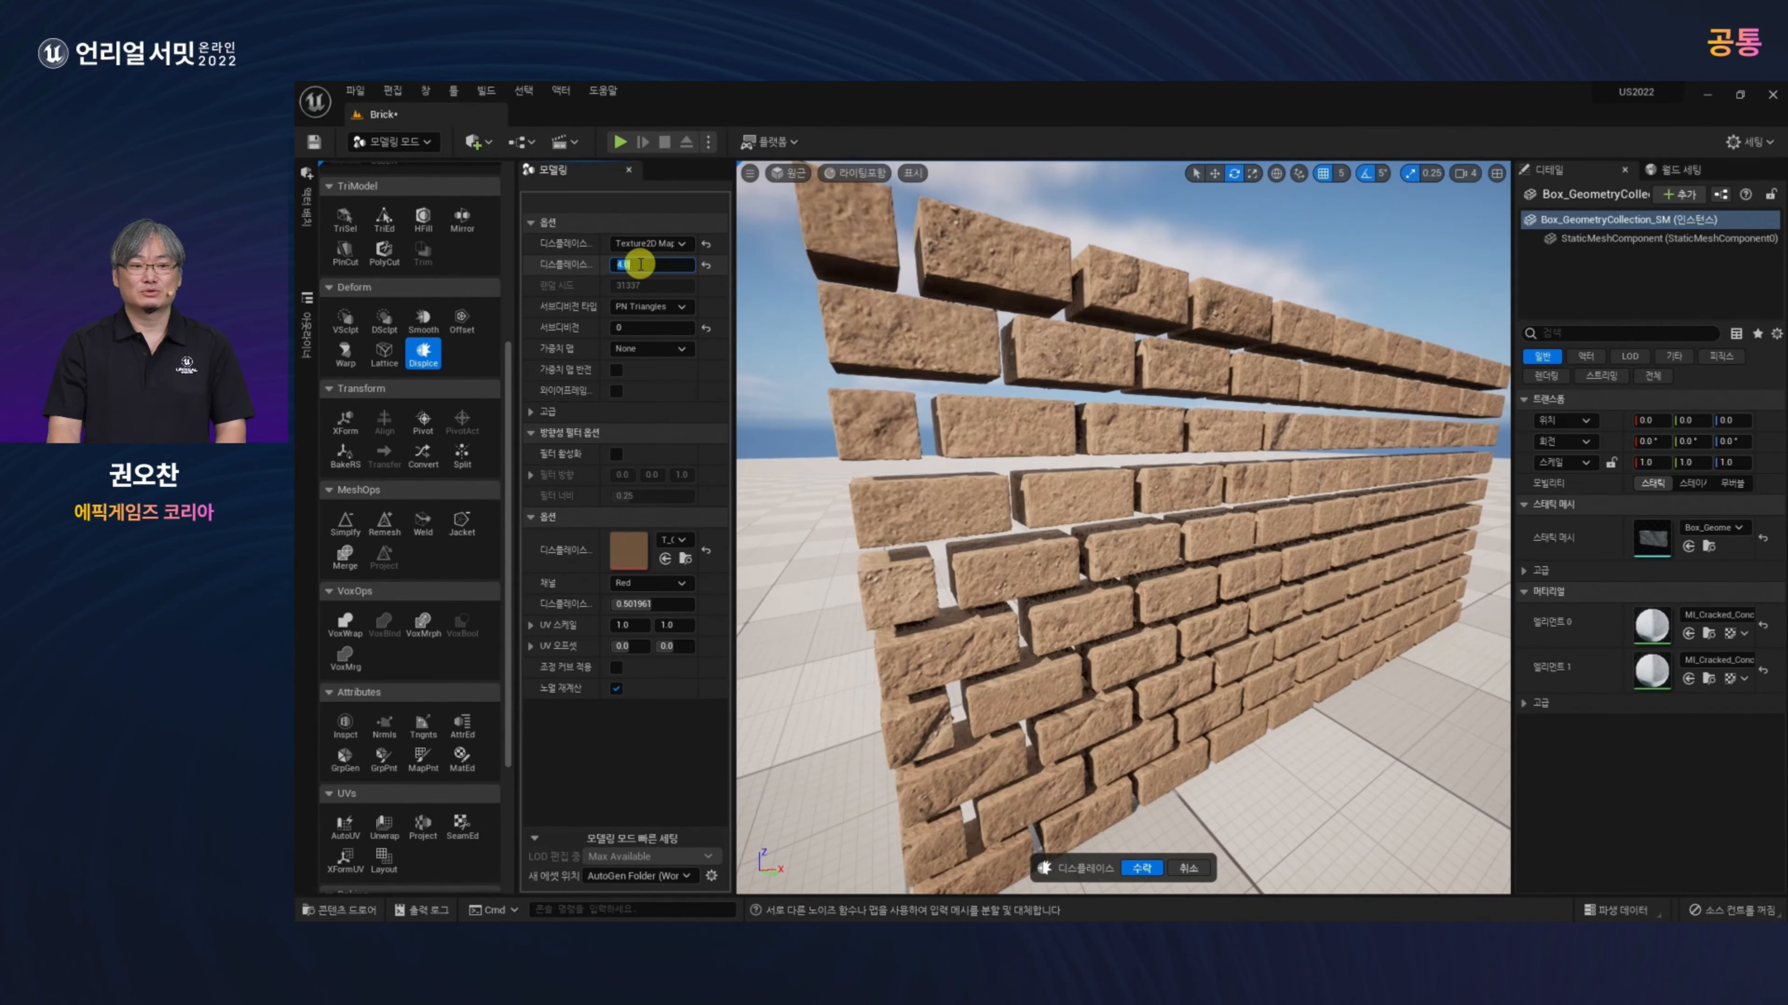
Step: Set the Displacement Map Base Value to 0.2 and accept the displacement
{"action": "mouse_move", "coordinate": [586, 608]}
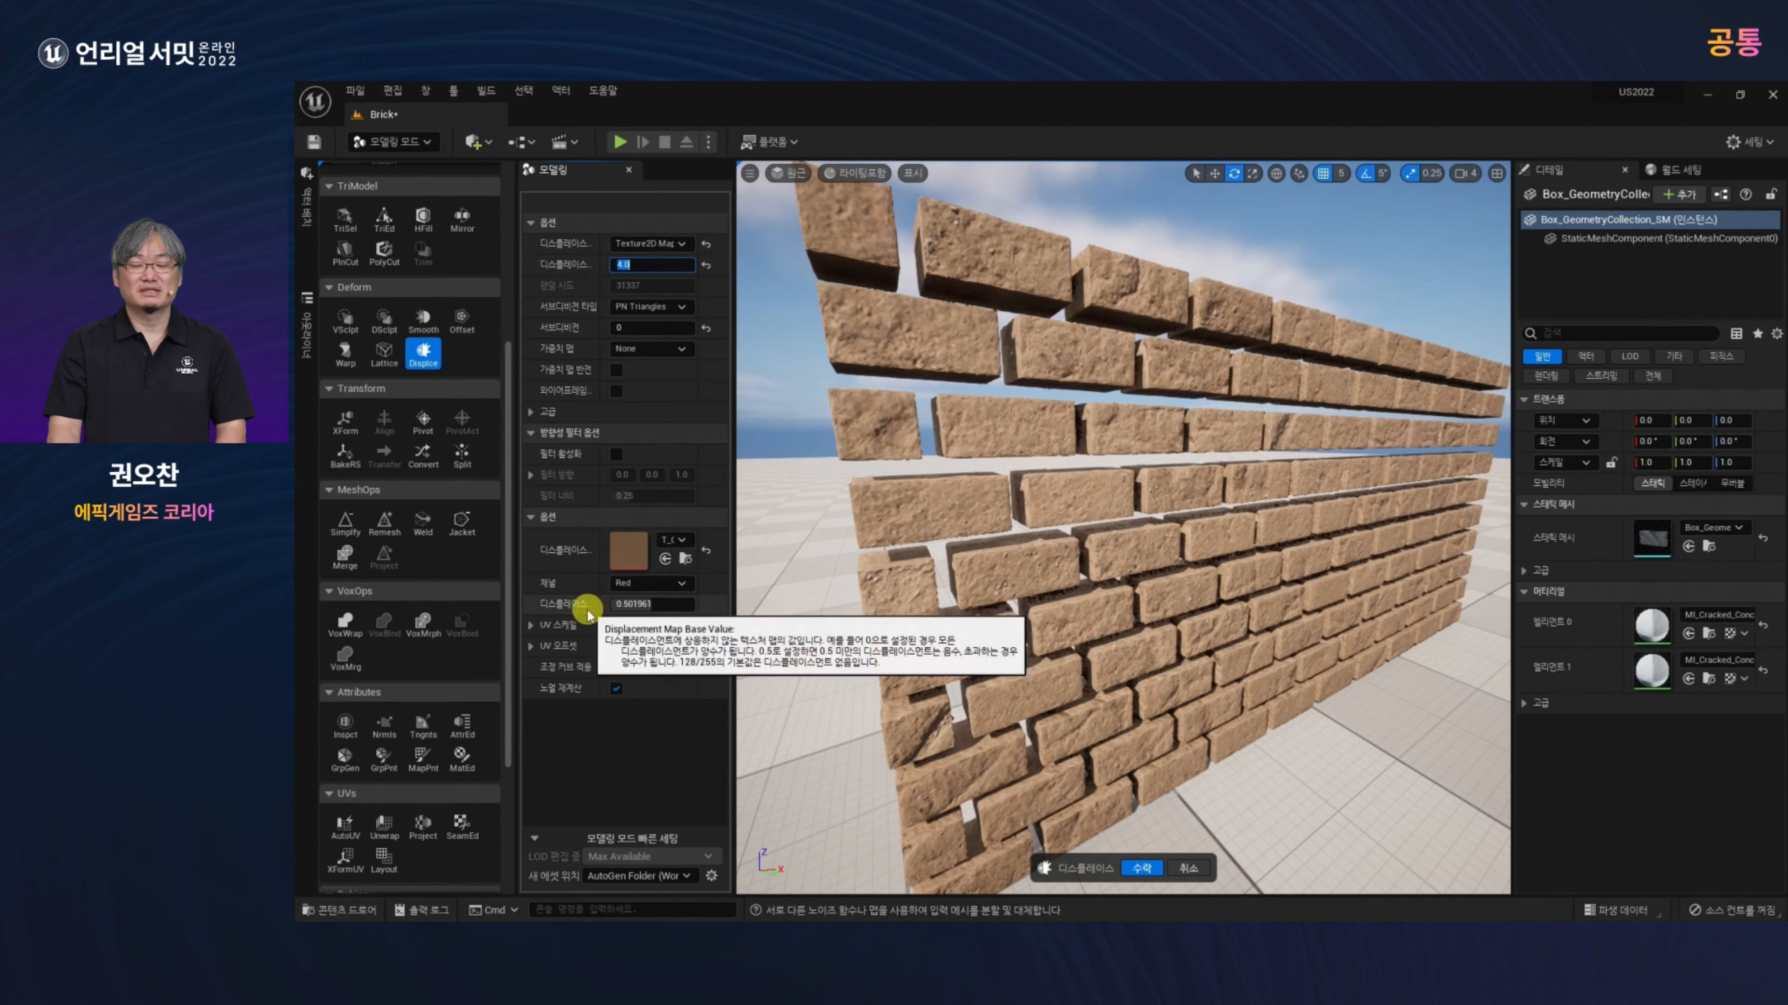
{"action": "mouse_move", "coordinate": [636, 606]}
{"action": "left_mouse_down"}
{"action": "mouse_move", "coordinate": [657, 607]}
{"action": "mouse_move", "coordinate": [640, 609]}
{"action": "left_mouse_up"}
{"action": "left_click", "coordinate": [655, 610]}
{"action": "type", "text": "0.2"}
{"action": "key", "text": "Return"}
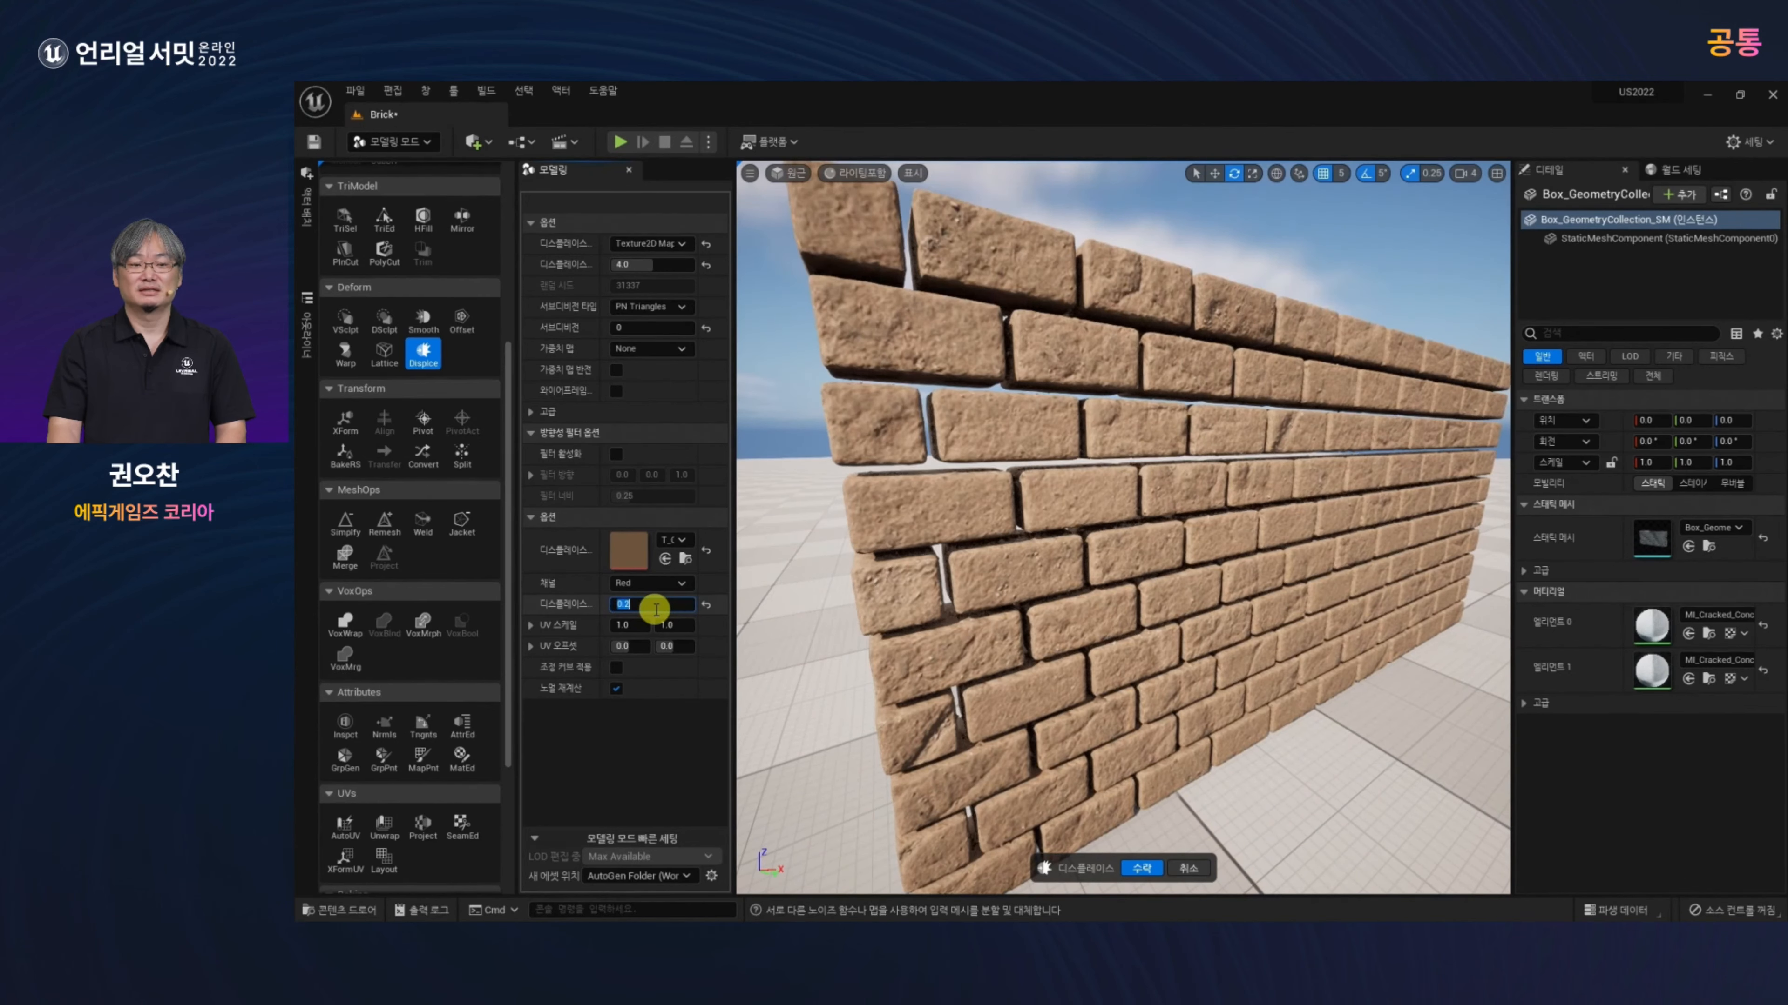
{"action": "left_click", "coordinate": [1149, 872]}
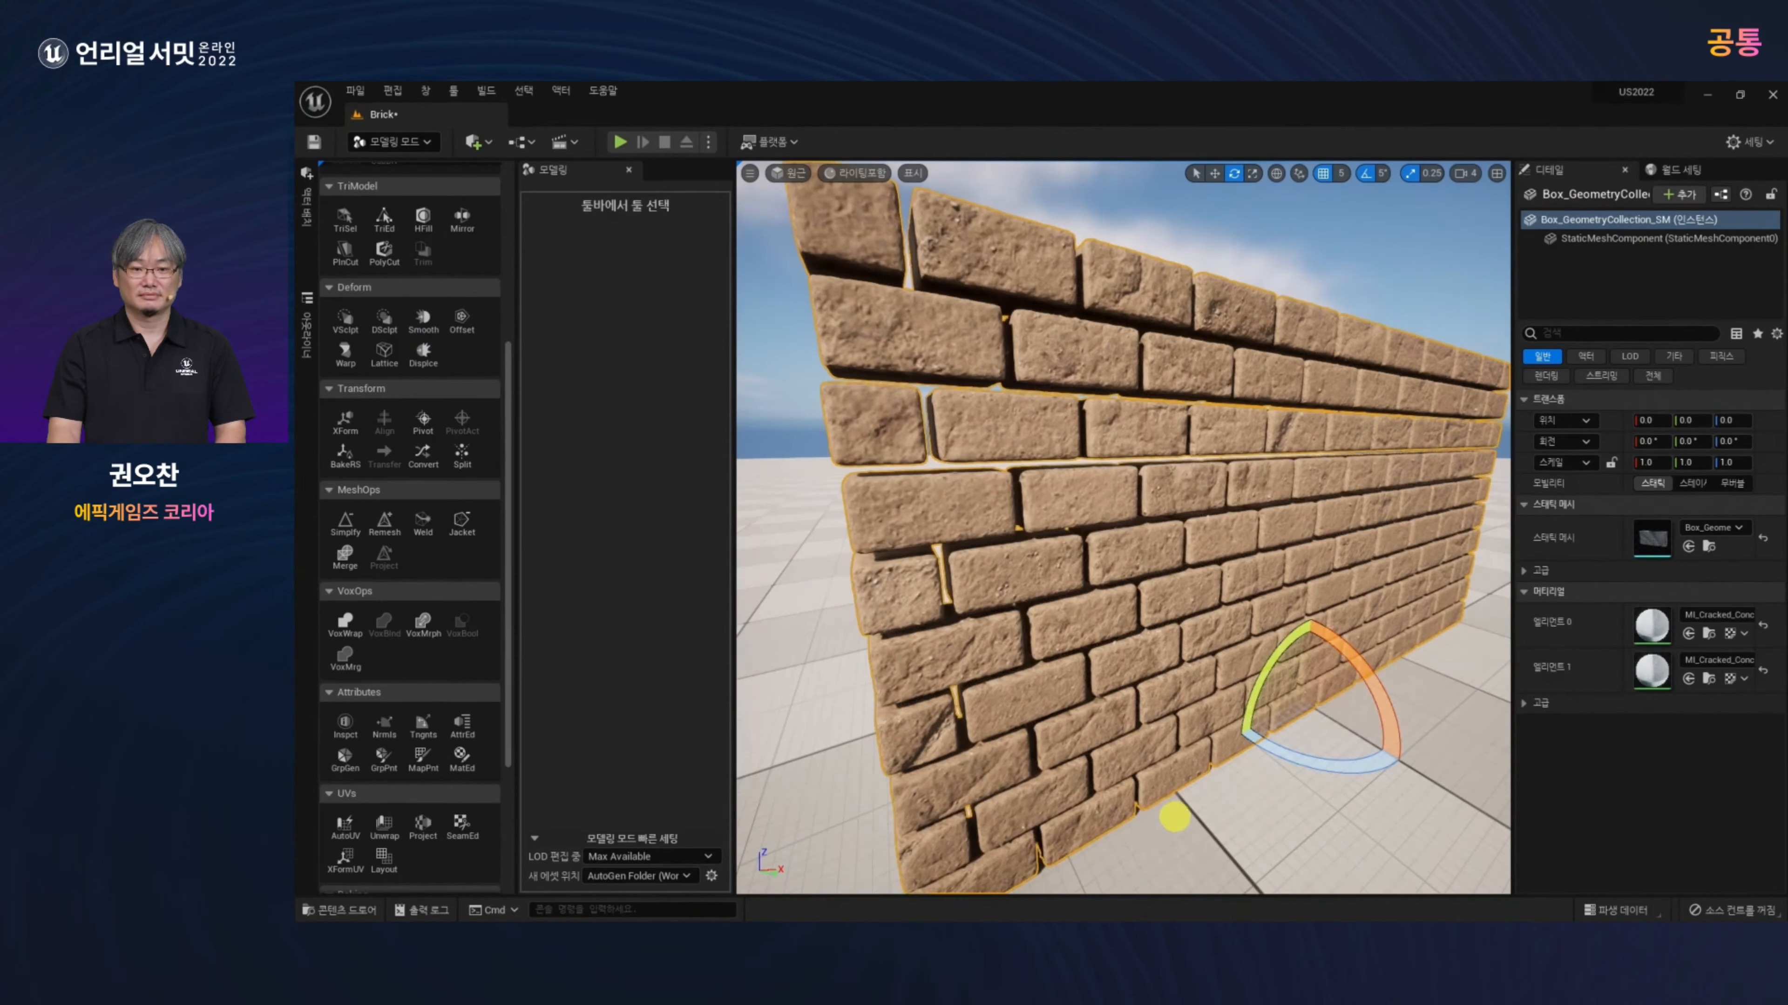
Step: Simplify the brick wall mesh to 25 percent with QEM, accept it, and save the level
{"action": "left_click_drag", "start_coordinate": [1173, 818], "coordinate": [1155, 815], "text": "alt"}
{"action": "right_click_drag", "start_coordinate": [1155, 815], "coordinate": [1200, 810]}
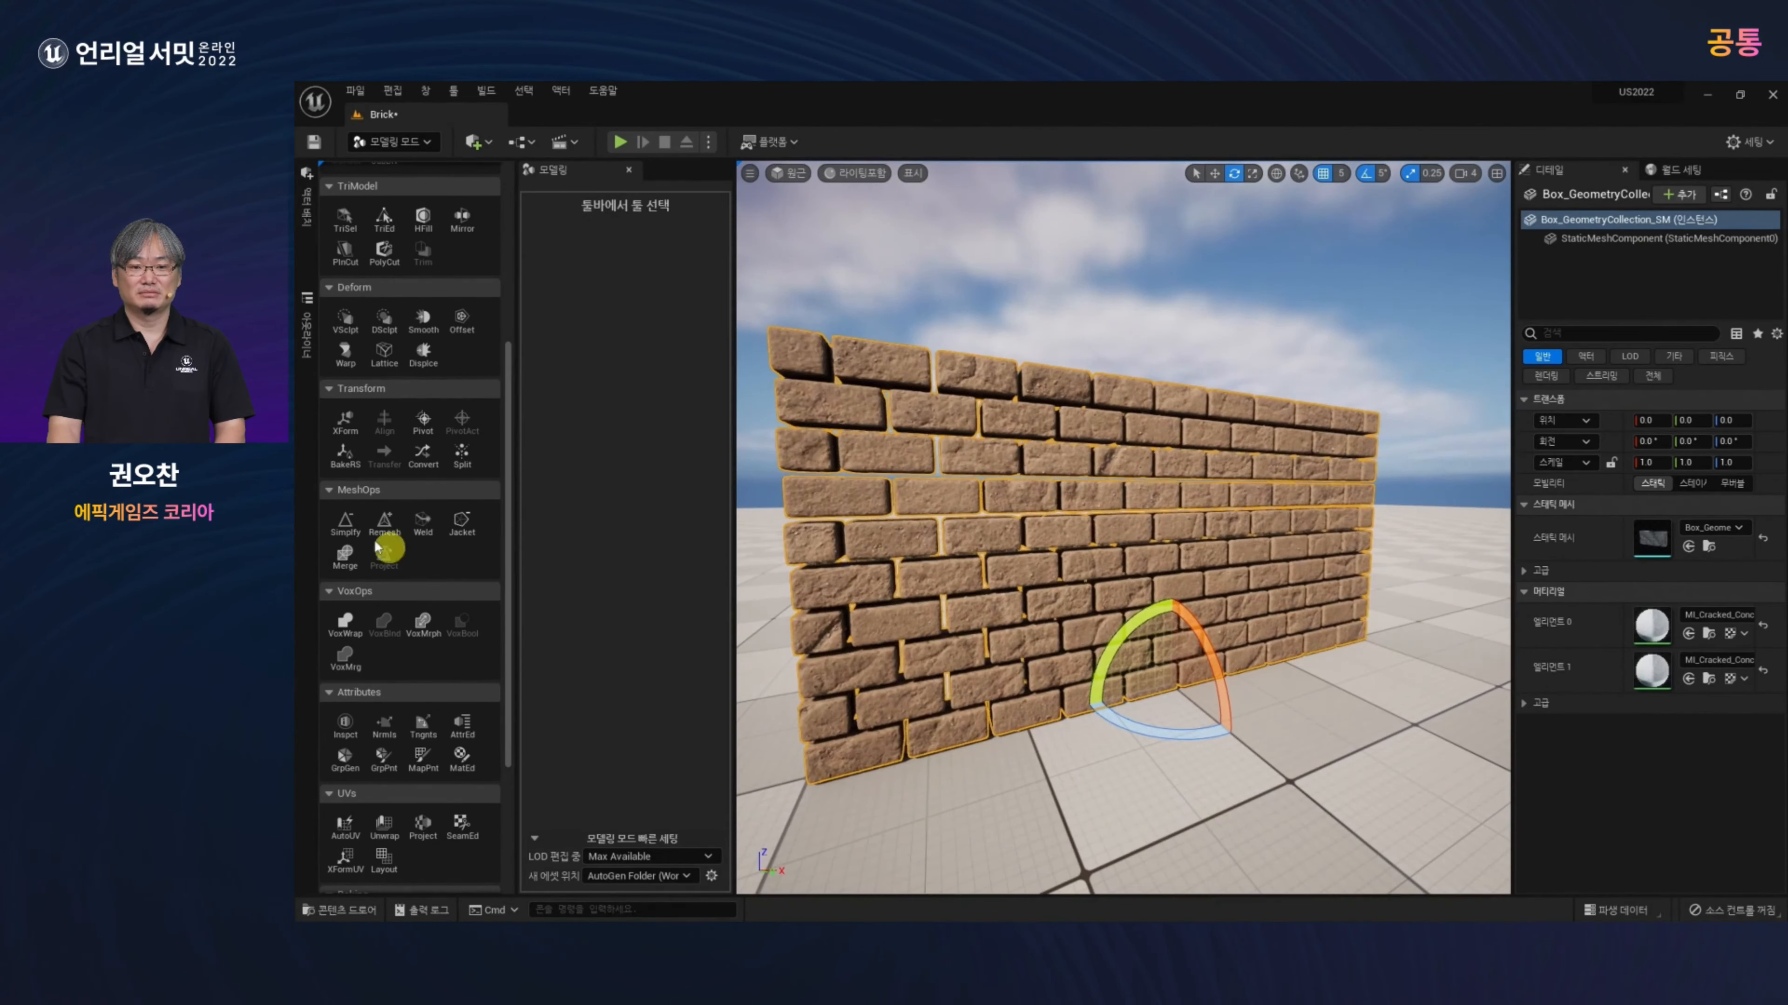
{"action": "left_click", "coordinate": [345, 523]}
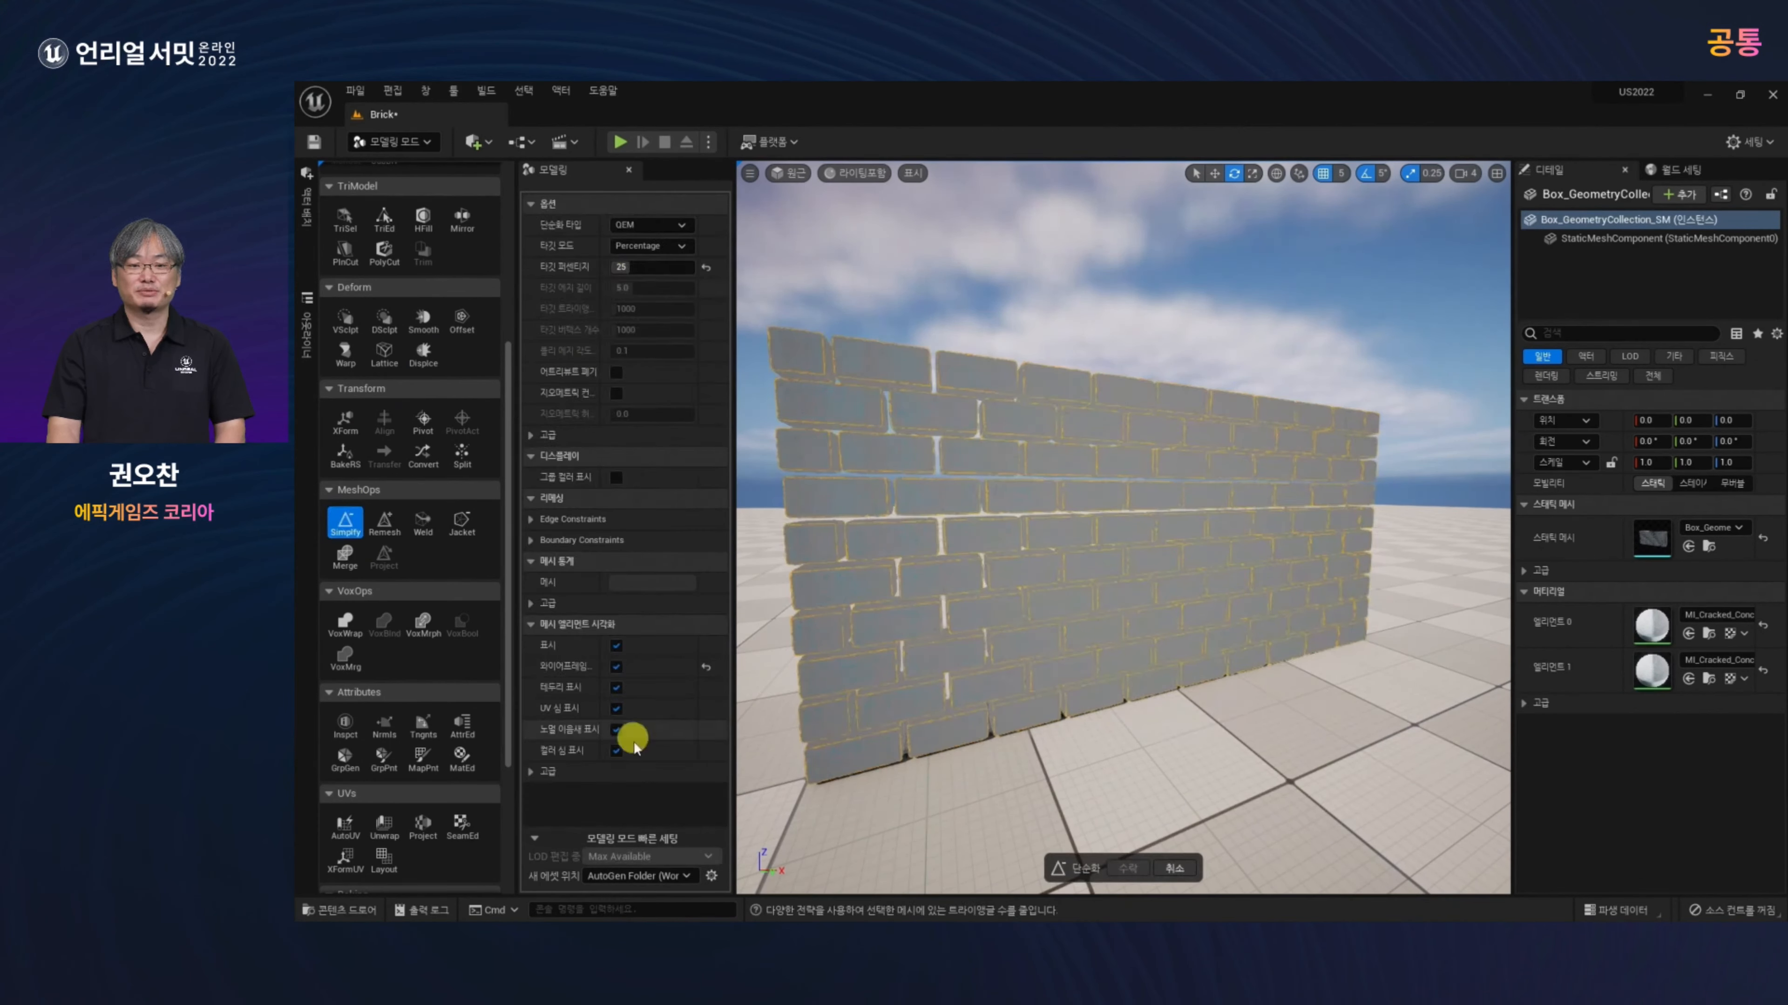
{"action": "left_click", "coordinate": [1130, 872]}
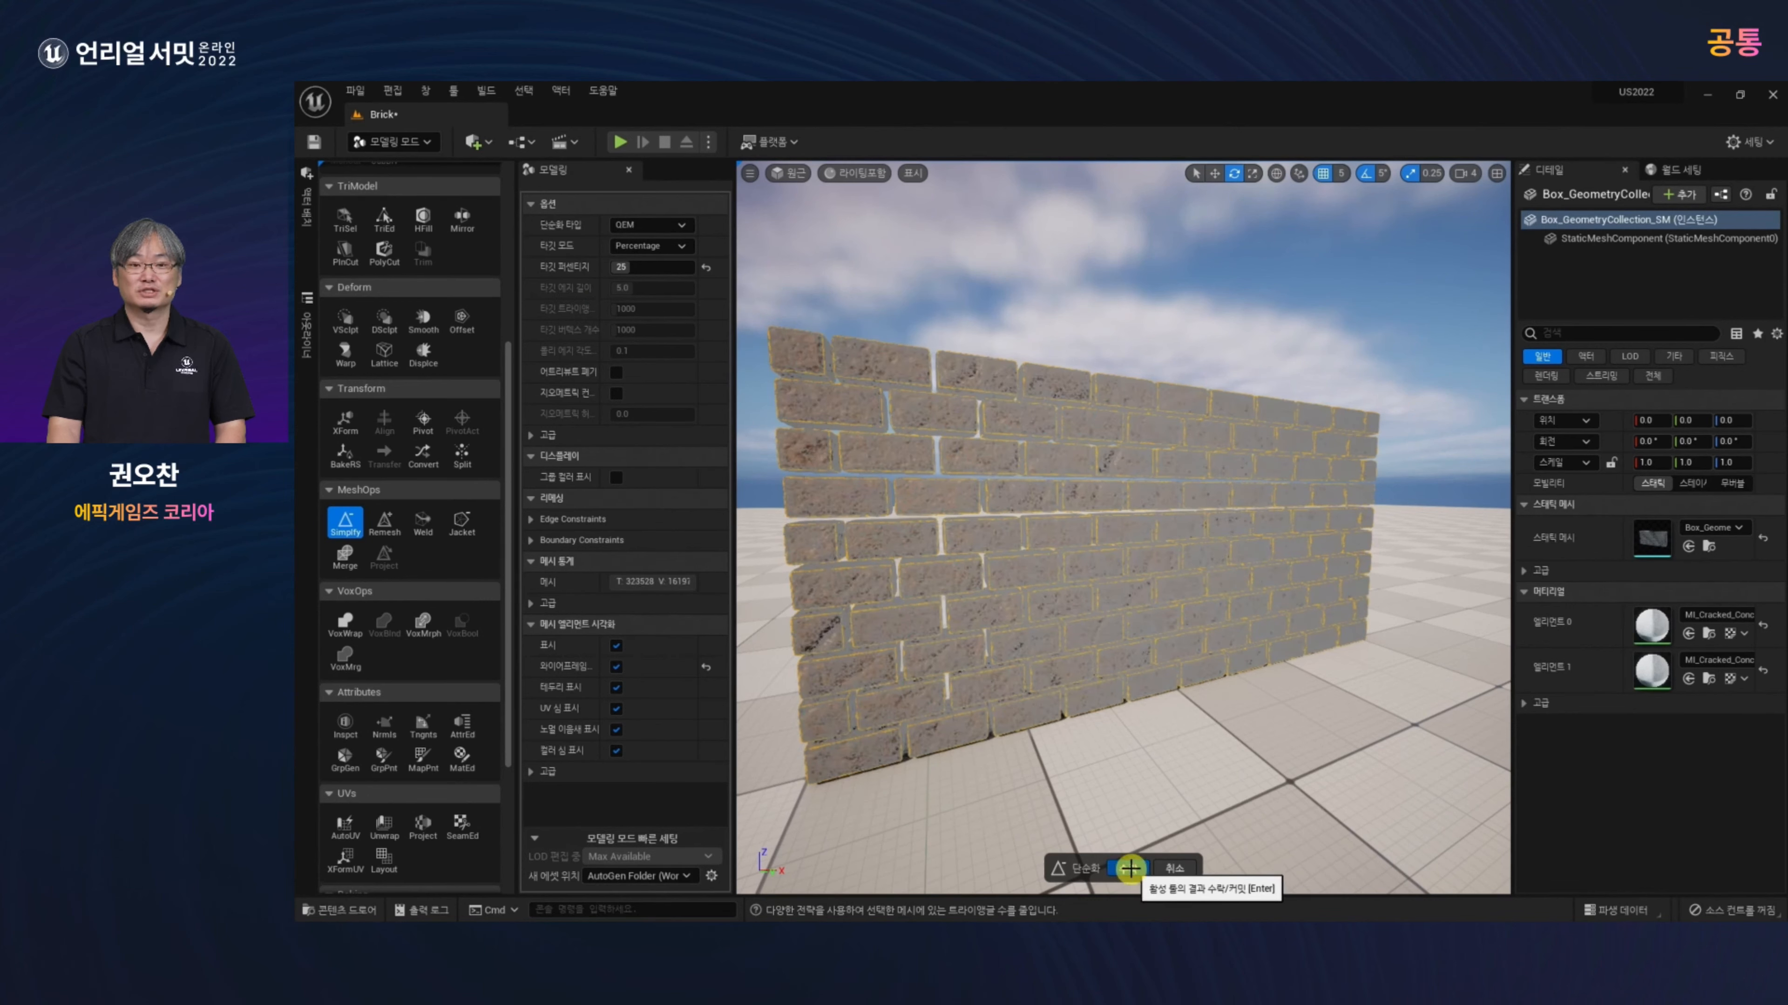
{"action": "left_click", "coordinate": [1129, 869]}
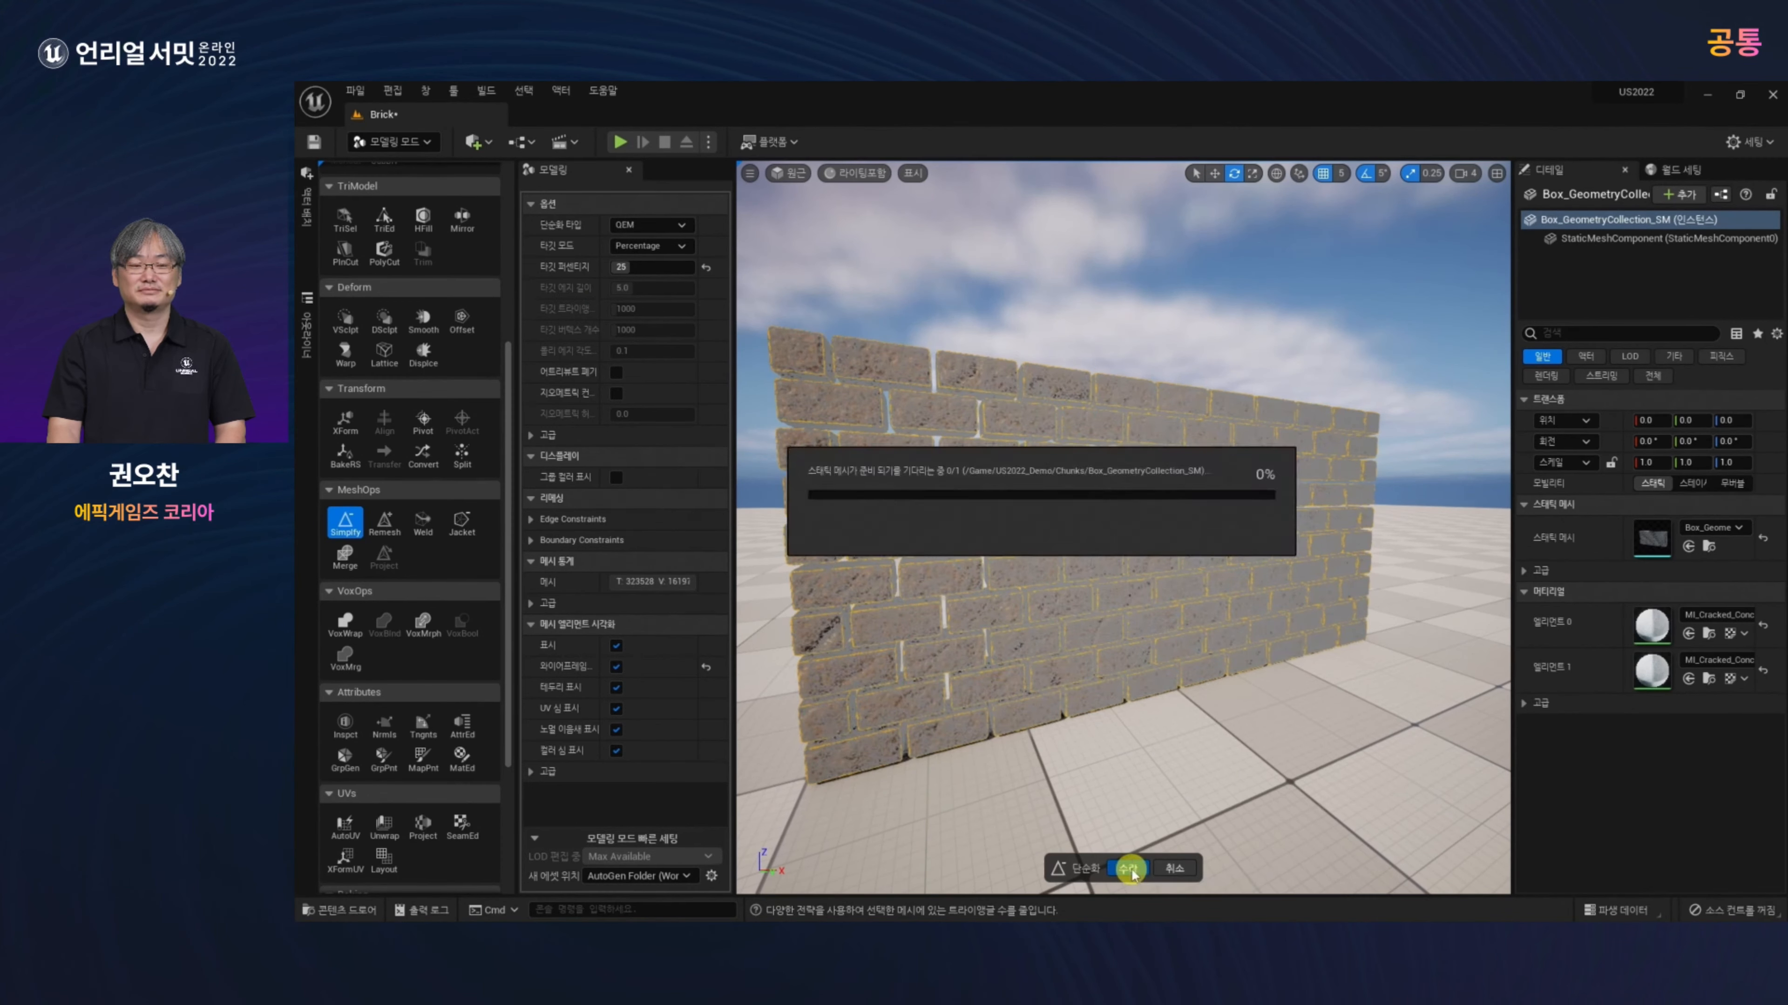
{"action": "left_click_drag", "start_coordinate": [1027, 732], "coordinate": [959, 769]}
{"action": "key", "text": "ctrl+s"}
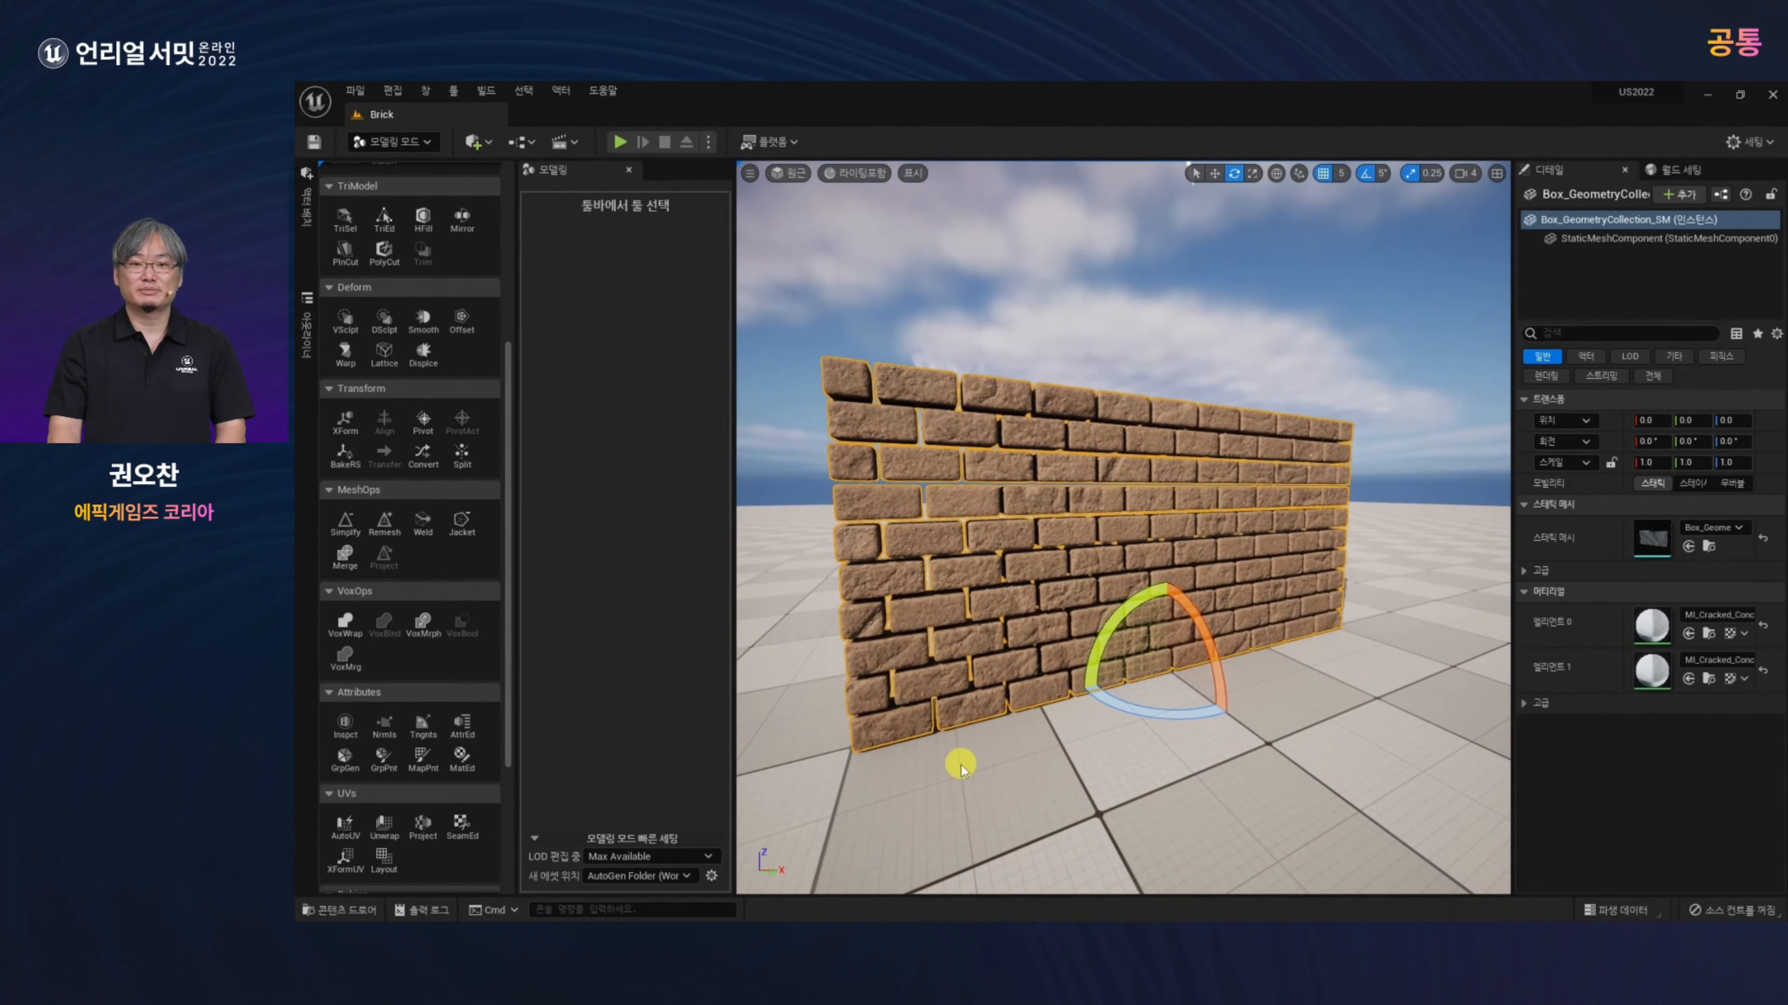
Step: Open the Floor level from the US2022_Demo folder
{"action": "key", "text": "ctrl+space"}
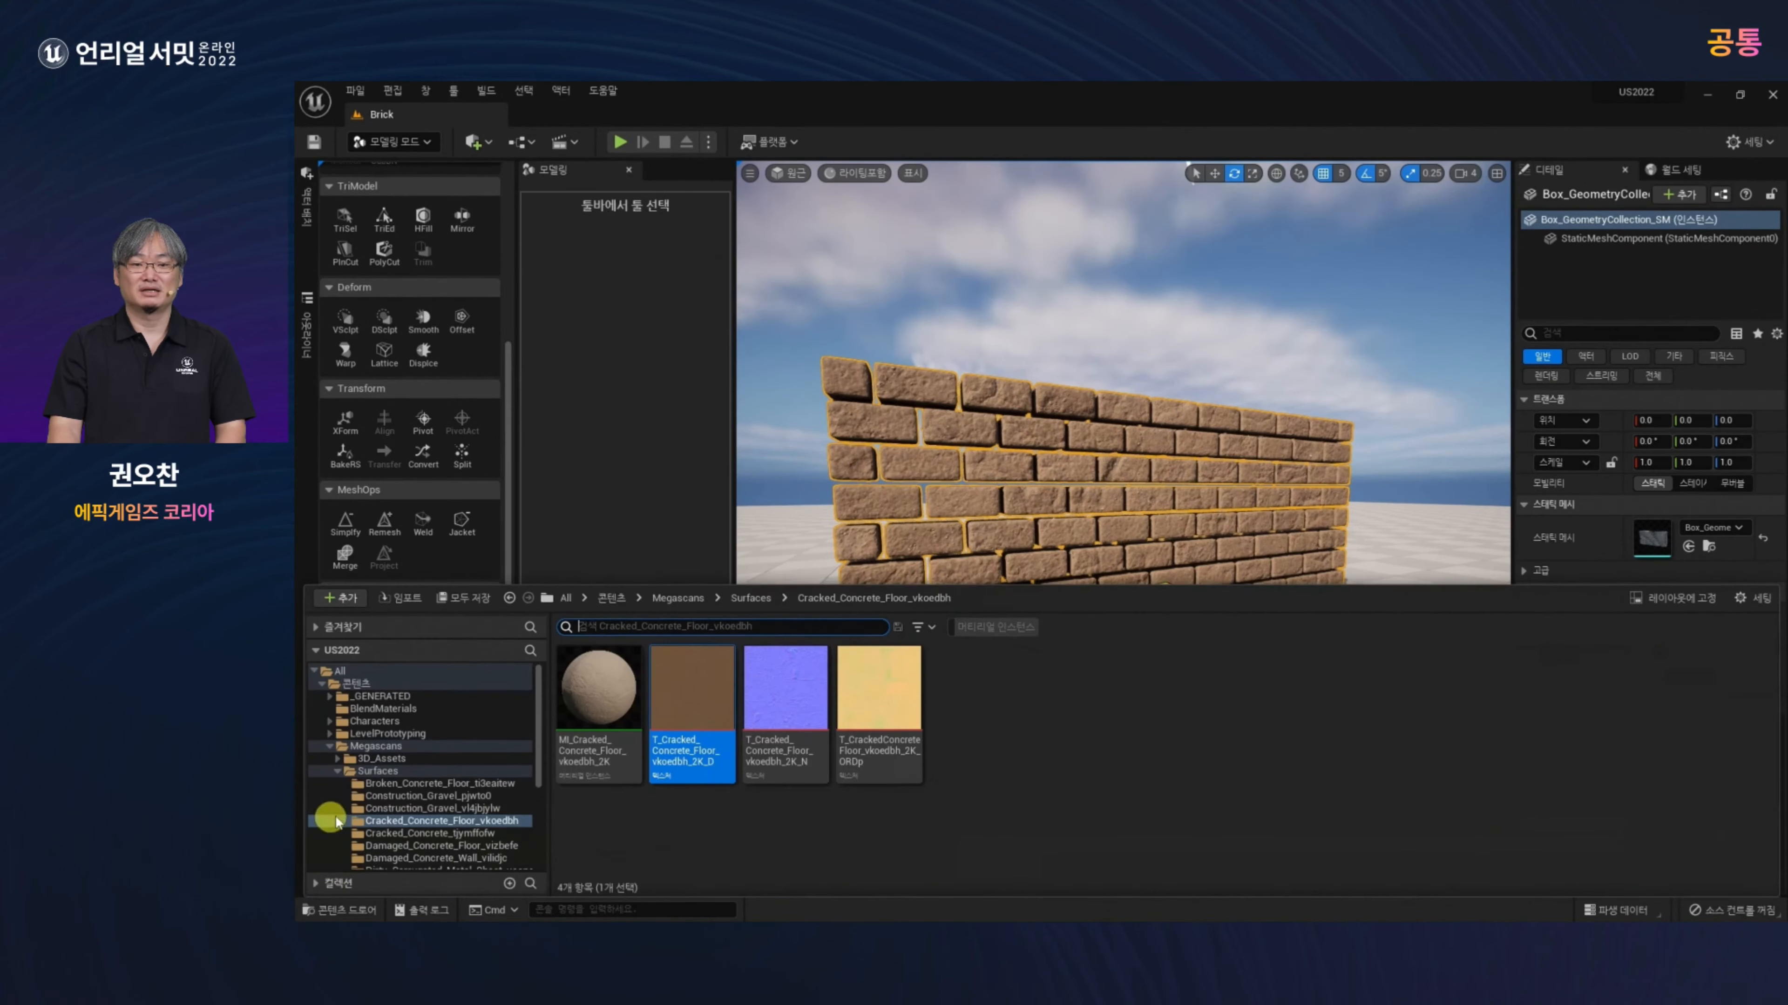
{"action": "scroll", "coordinate": [352, 820], "scroll_direction": "down", "scroll_amount": 5}
{"action": "left_click", "coordinate": [380, 840]}
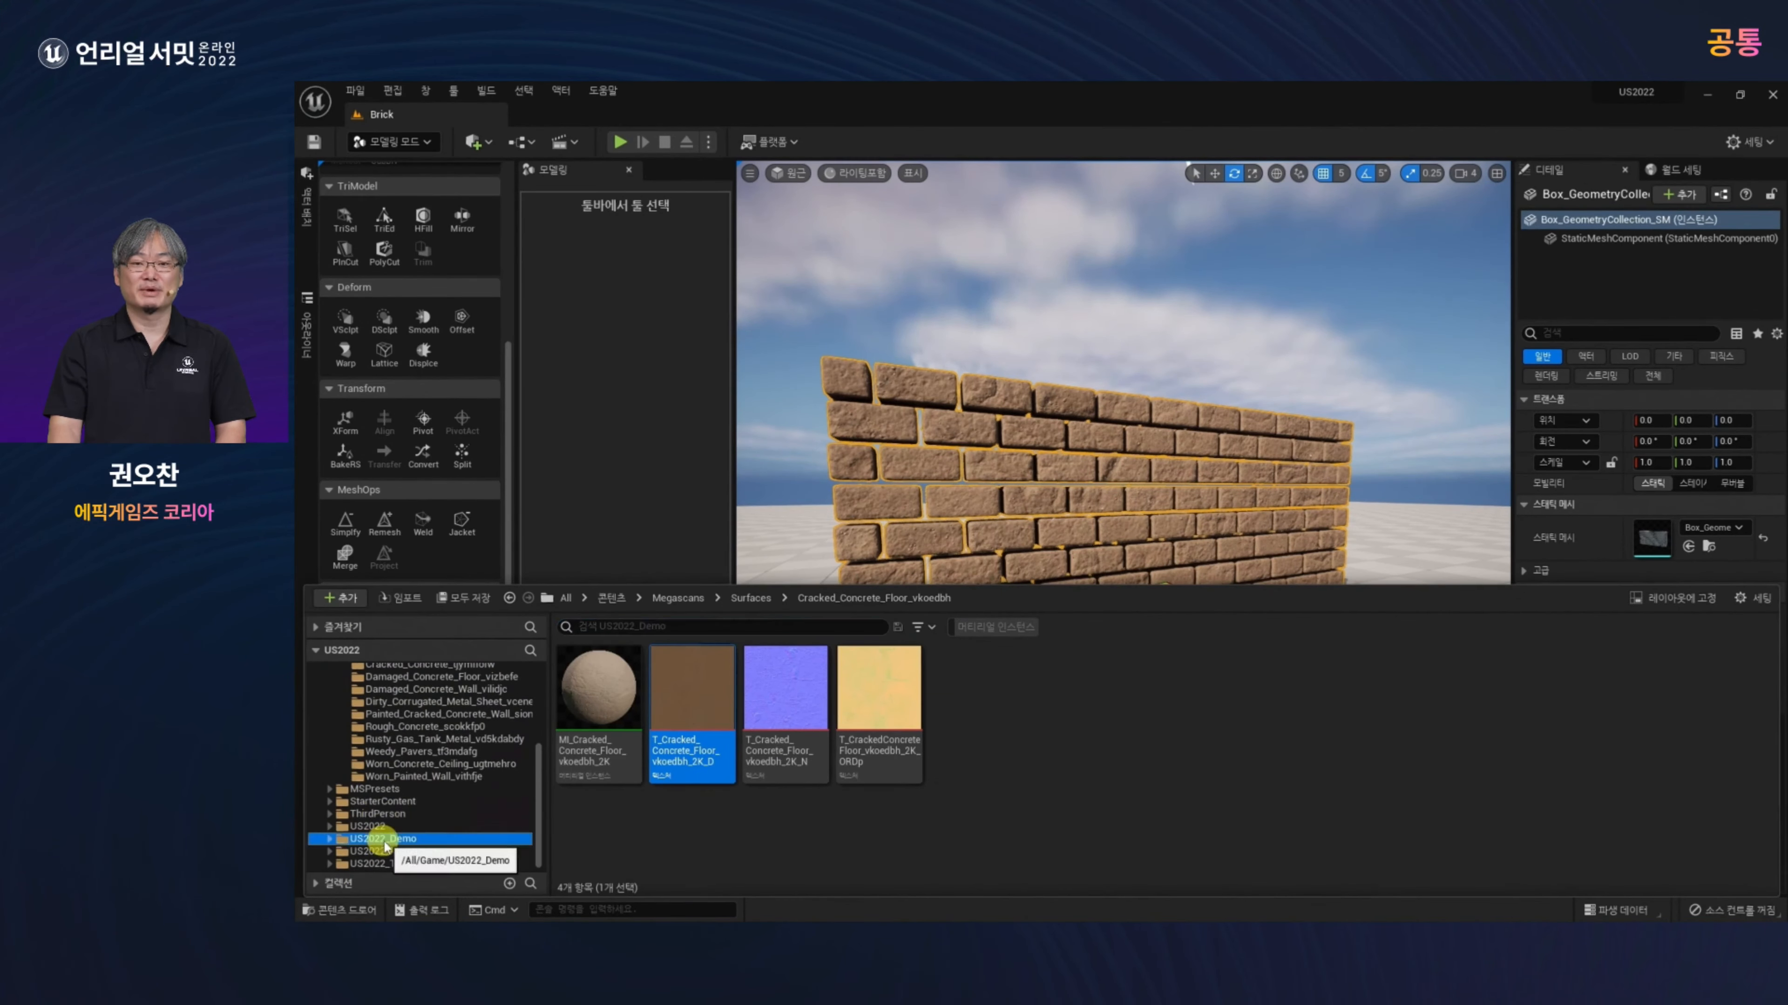
{"action": "double_click", "coordinate": [1151, 710]}
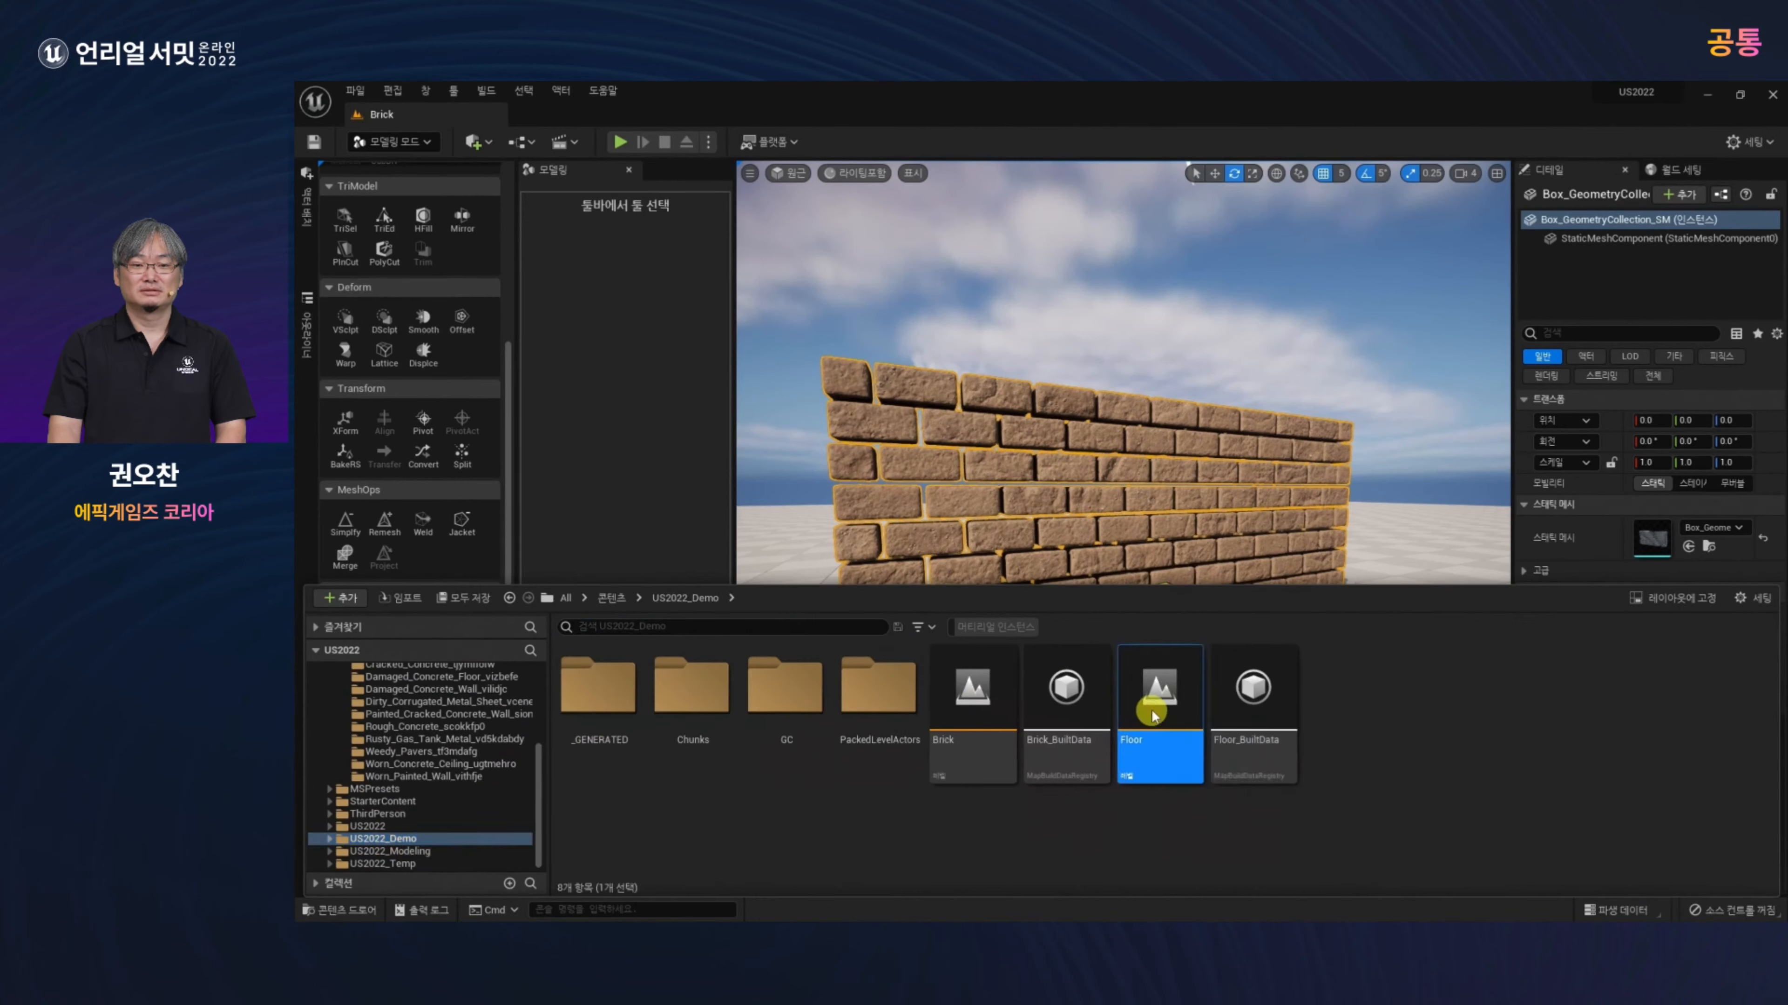
{"action": "left_click", "coordinate": [1130, 686]}
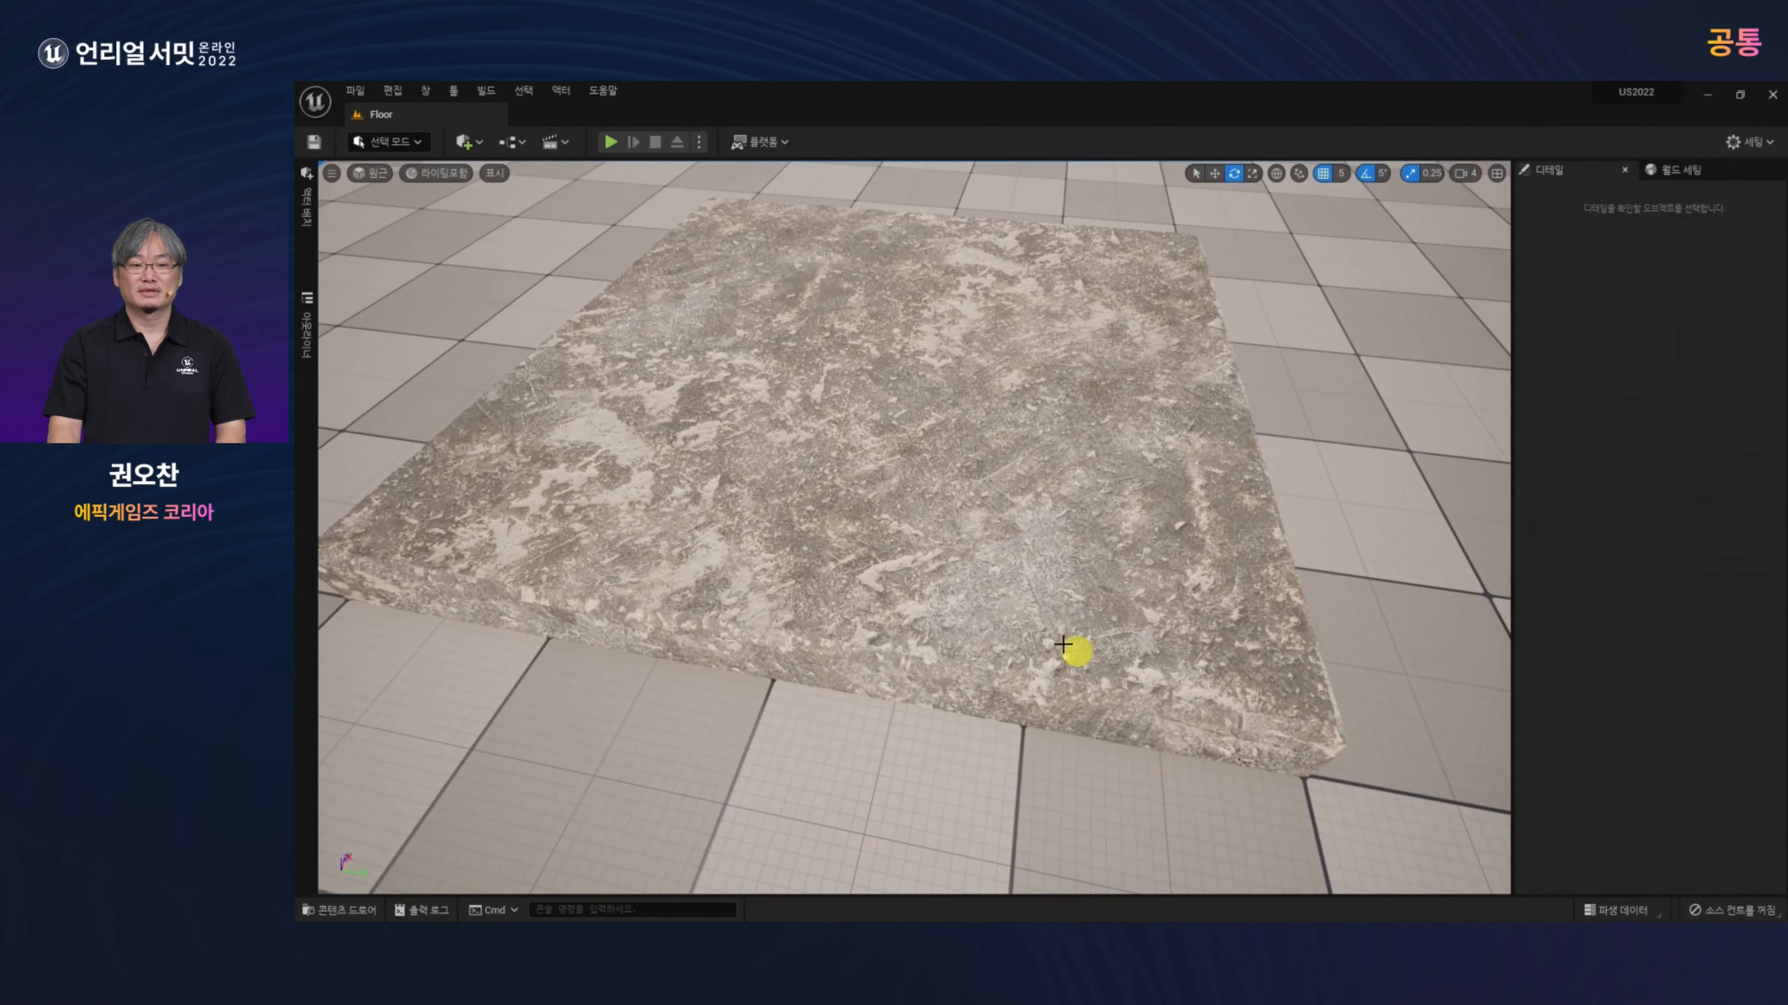
Step: In Fracture mode, generate Boolean2_GeometryCollection from the concrete floor slab in the US2022_Demo/GC folder
{"action": "left_click", "coordinate": [1062, 644]}
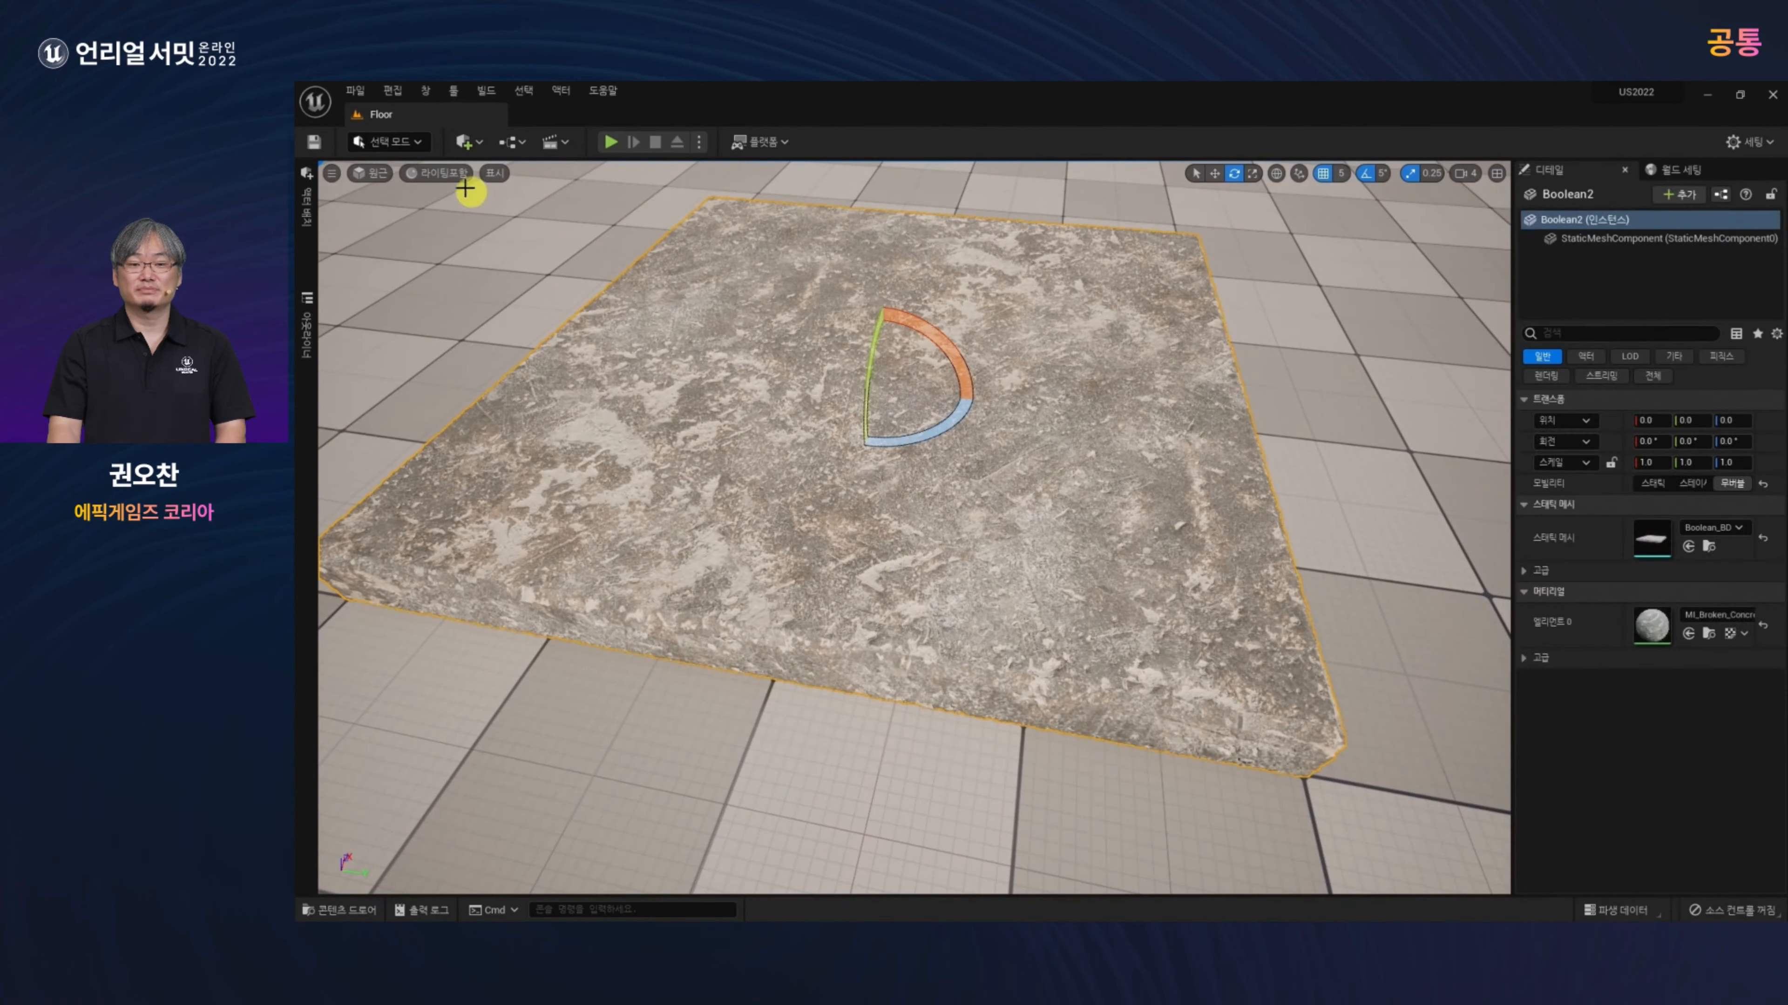
{"action": "left_click", "coordinate": [394, 141]}
{"action": "left_click", "coordinate": [405, 248]}
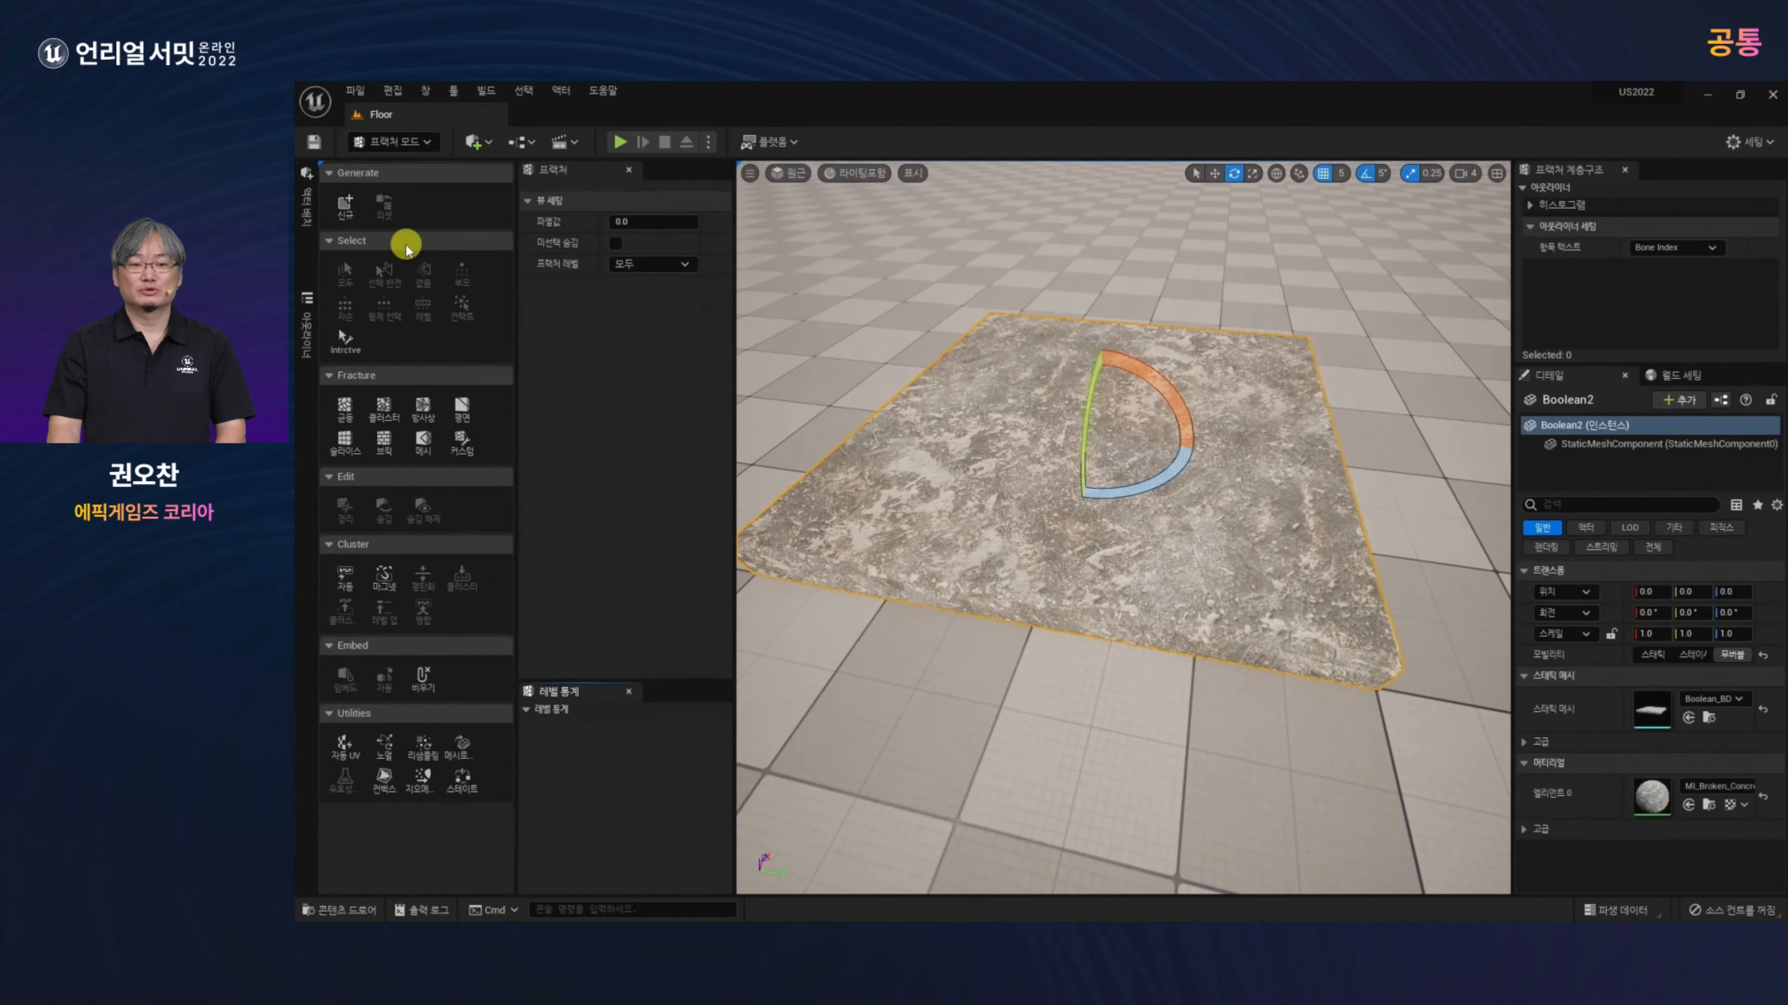
{"action": "left_click", "coordinate": [345, 206]}
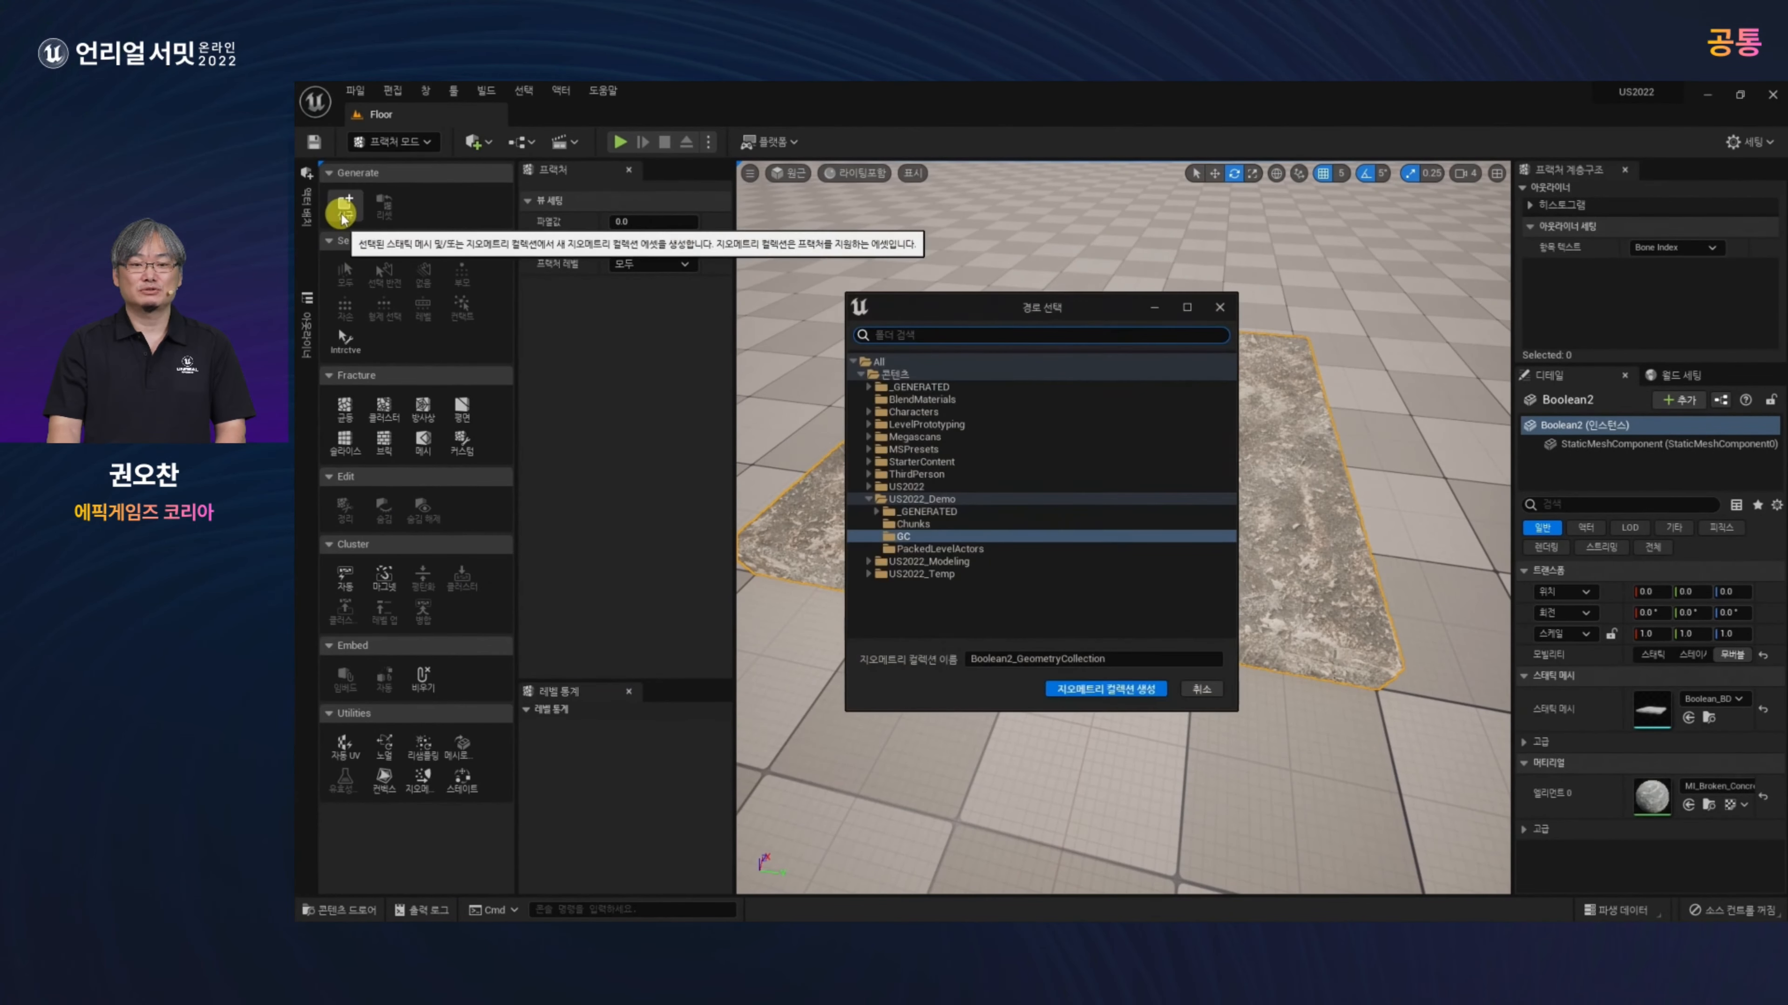
{"action": "left_click", "coordinate": [1115, 690]}
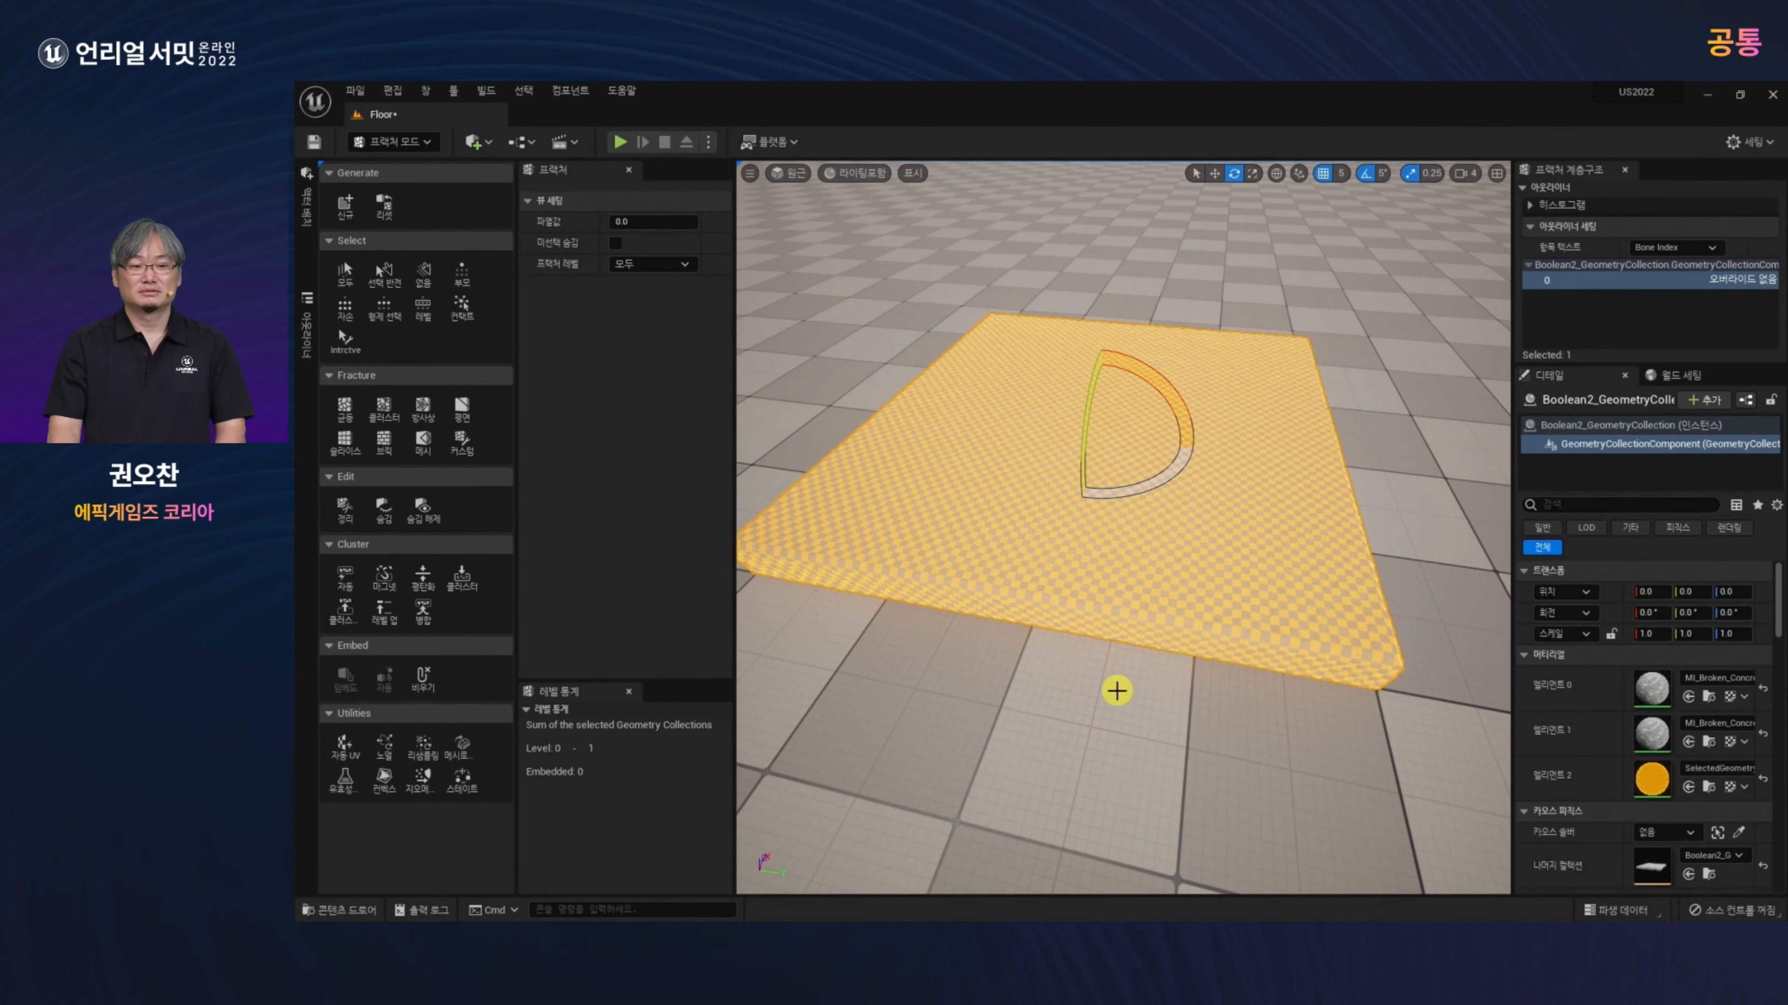
Step: Assign MI_Damaged_Concrete_Floor_vizbefe_2K from Megascans/Surfaces to material element 1 of the slab's geometry collection
{"action": "key", "text": "ctrl+space"}
{"action": "scroll", "coordinate": [458, 740], "scroll_direction": "up", "scroll_amount": 5}
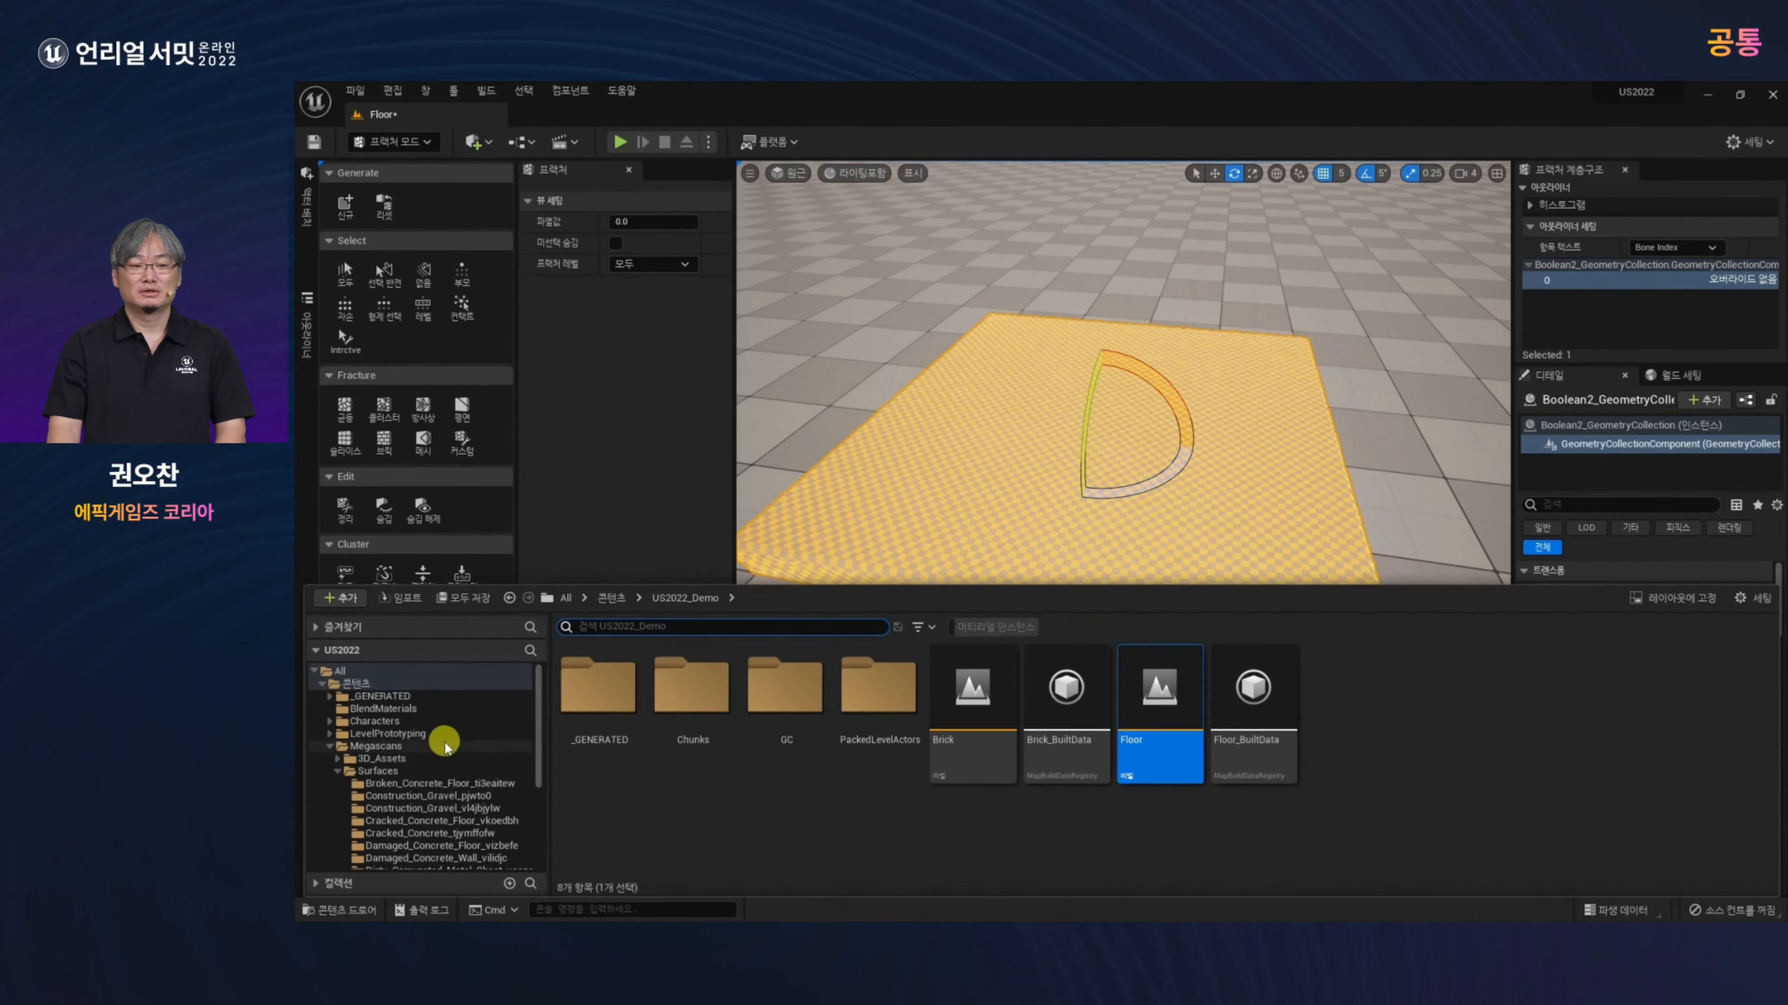
{"action": "left_click", "coordinate": [441, 769]}
{"action": "left_click", "coordinate": [989, 627]}
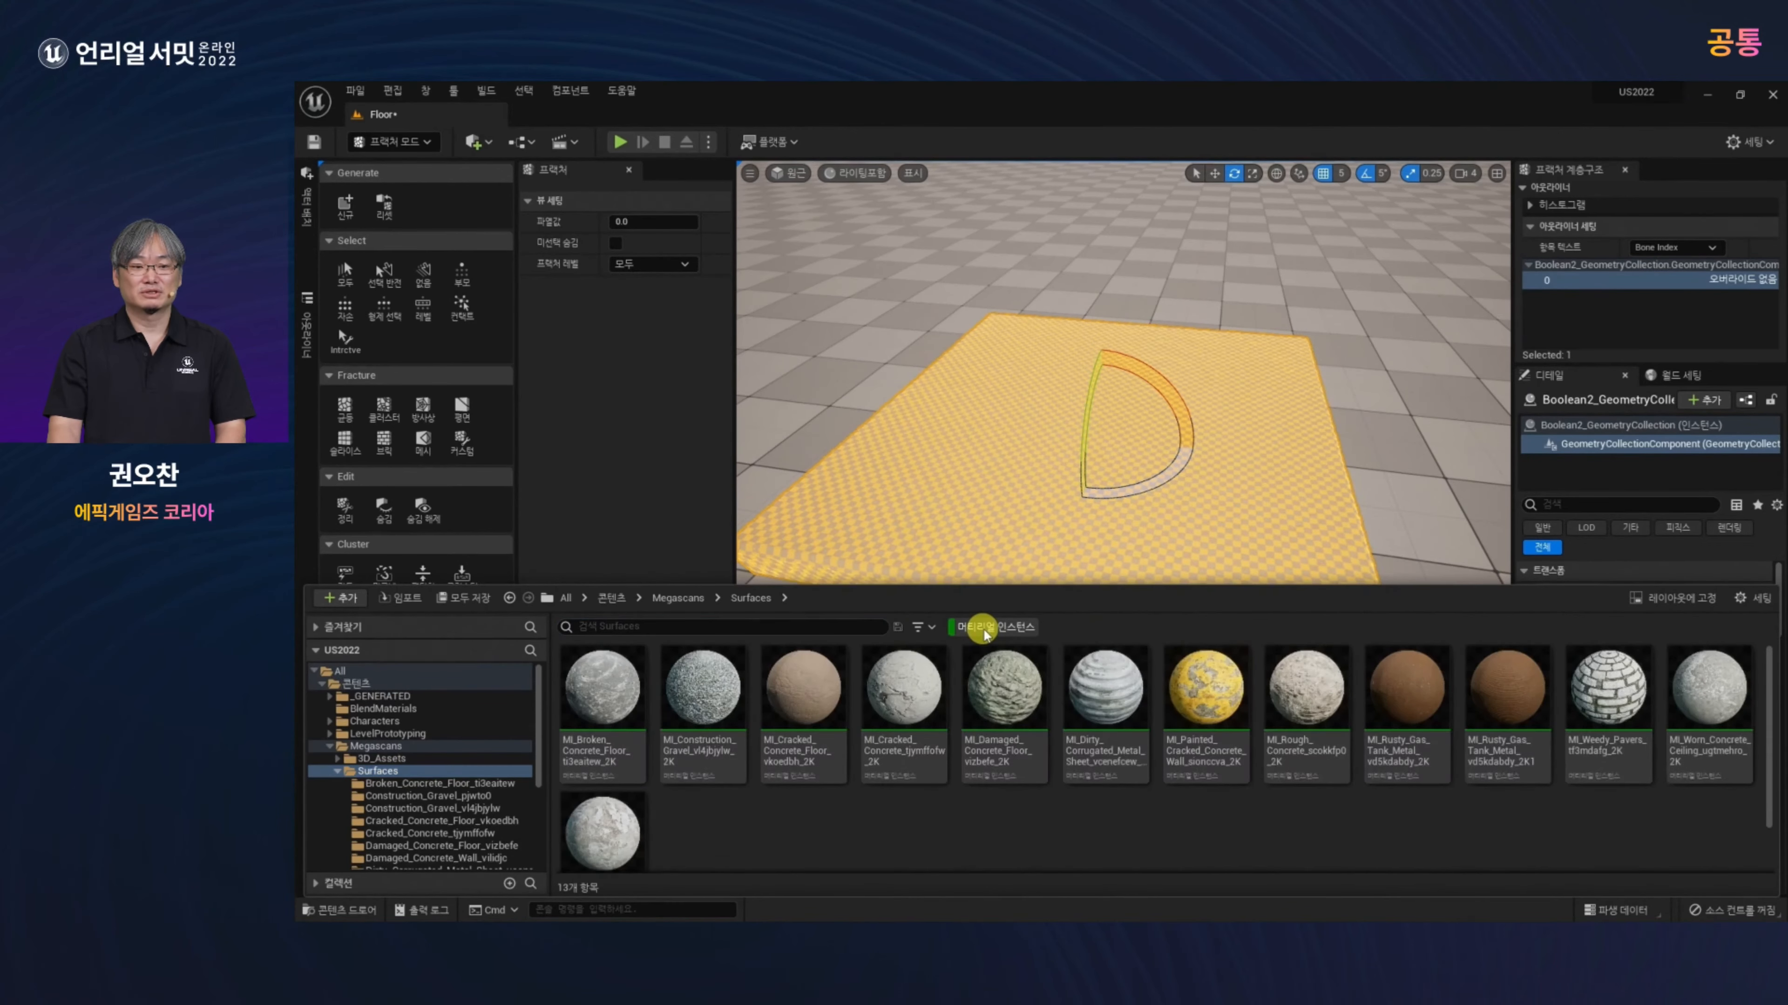
{"action": "left_click", "coordinate": [1020, 710]}
{"action": "left_click", "coordinate": [1020, 709]}
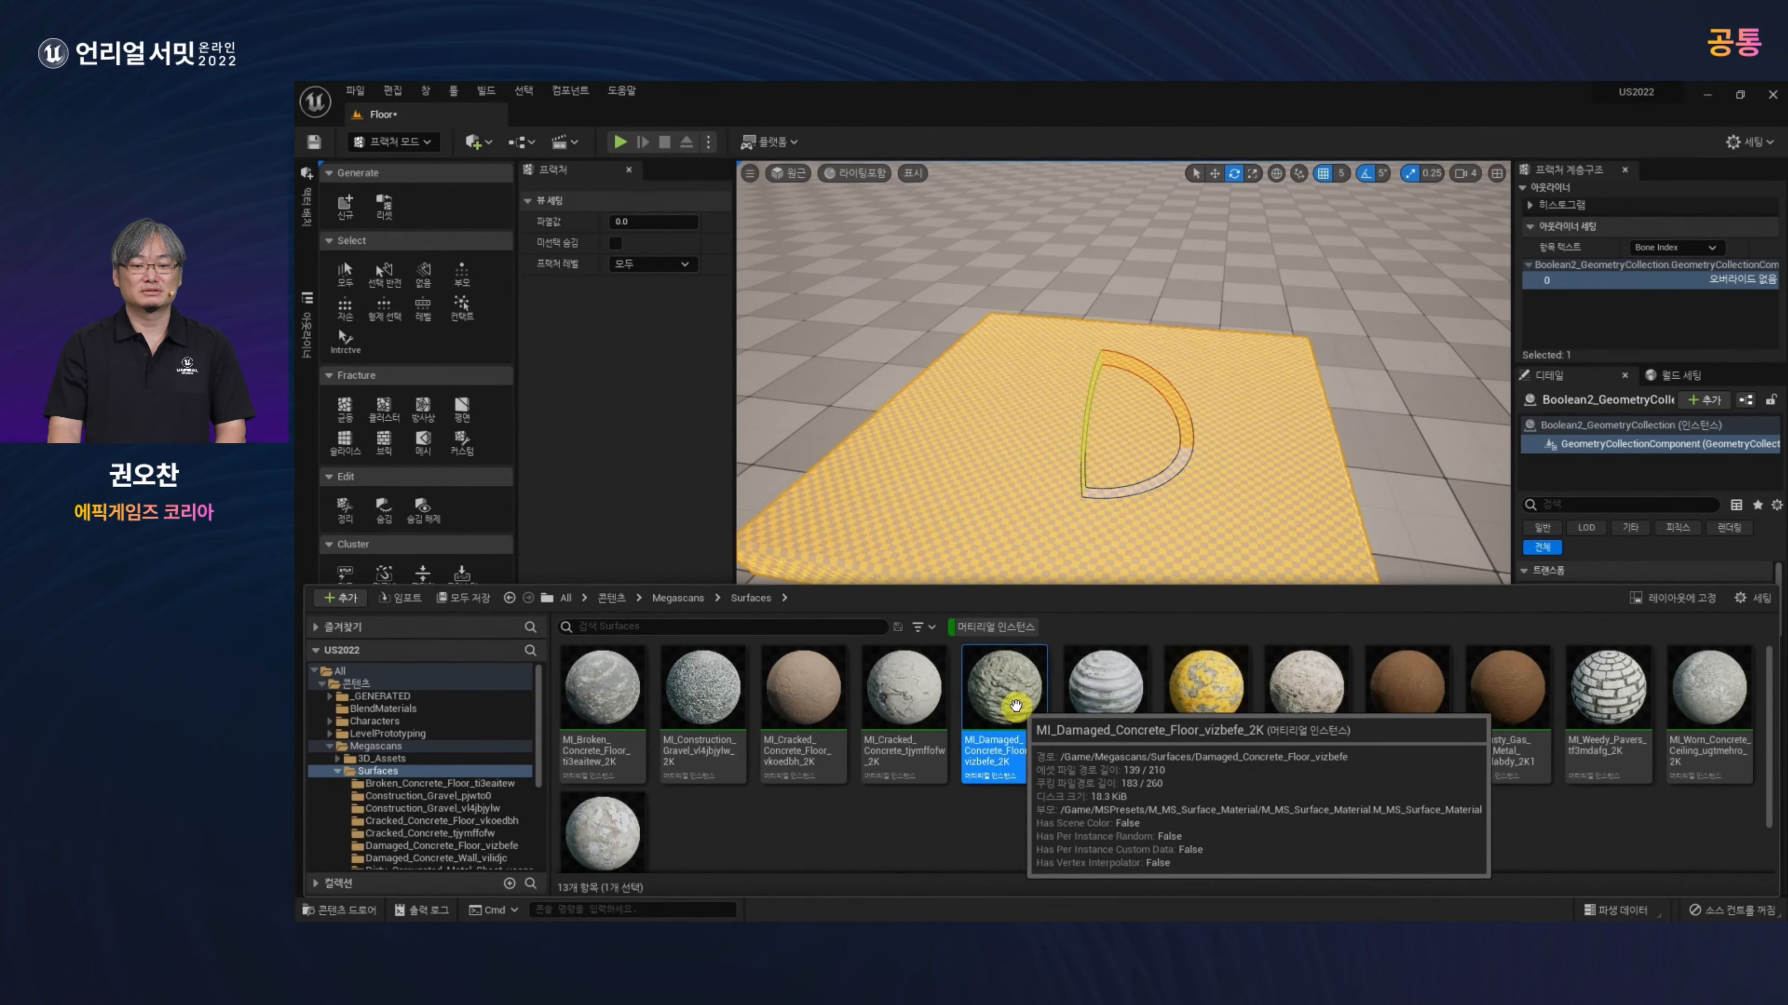
{"action": "key", "text": "ctrl+space"}
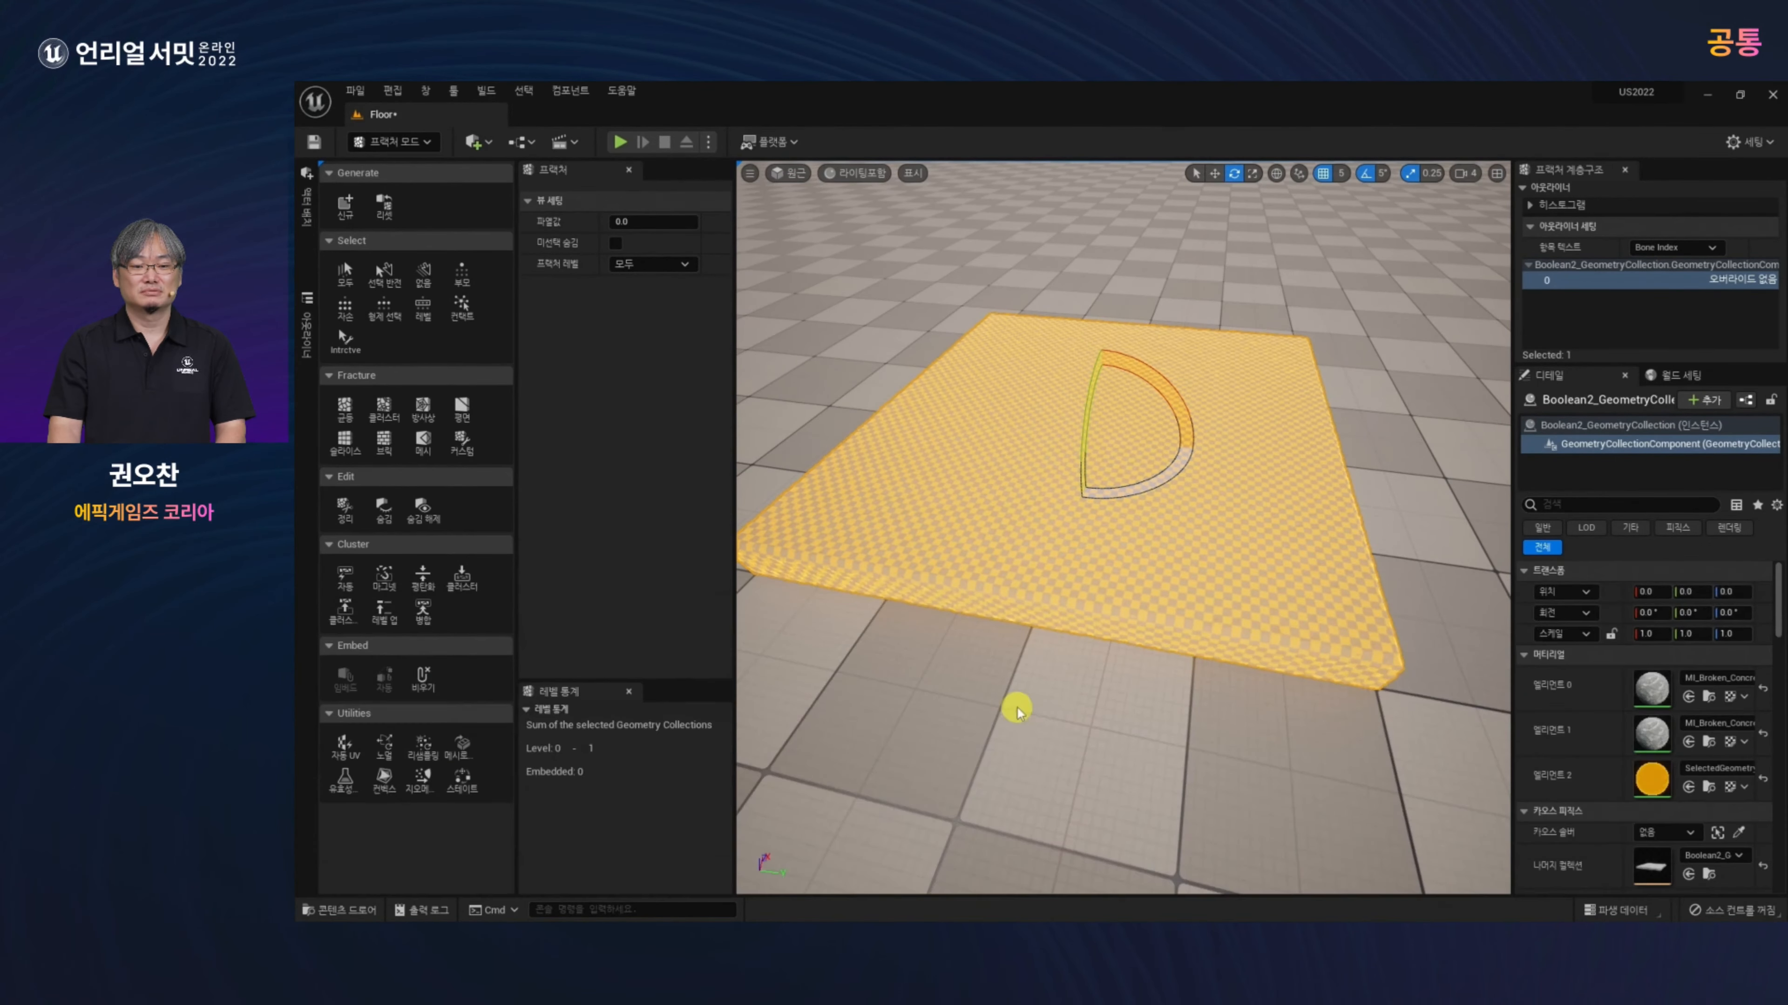
{"action": "left_click", "coordinate": [1689, 741]}
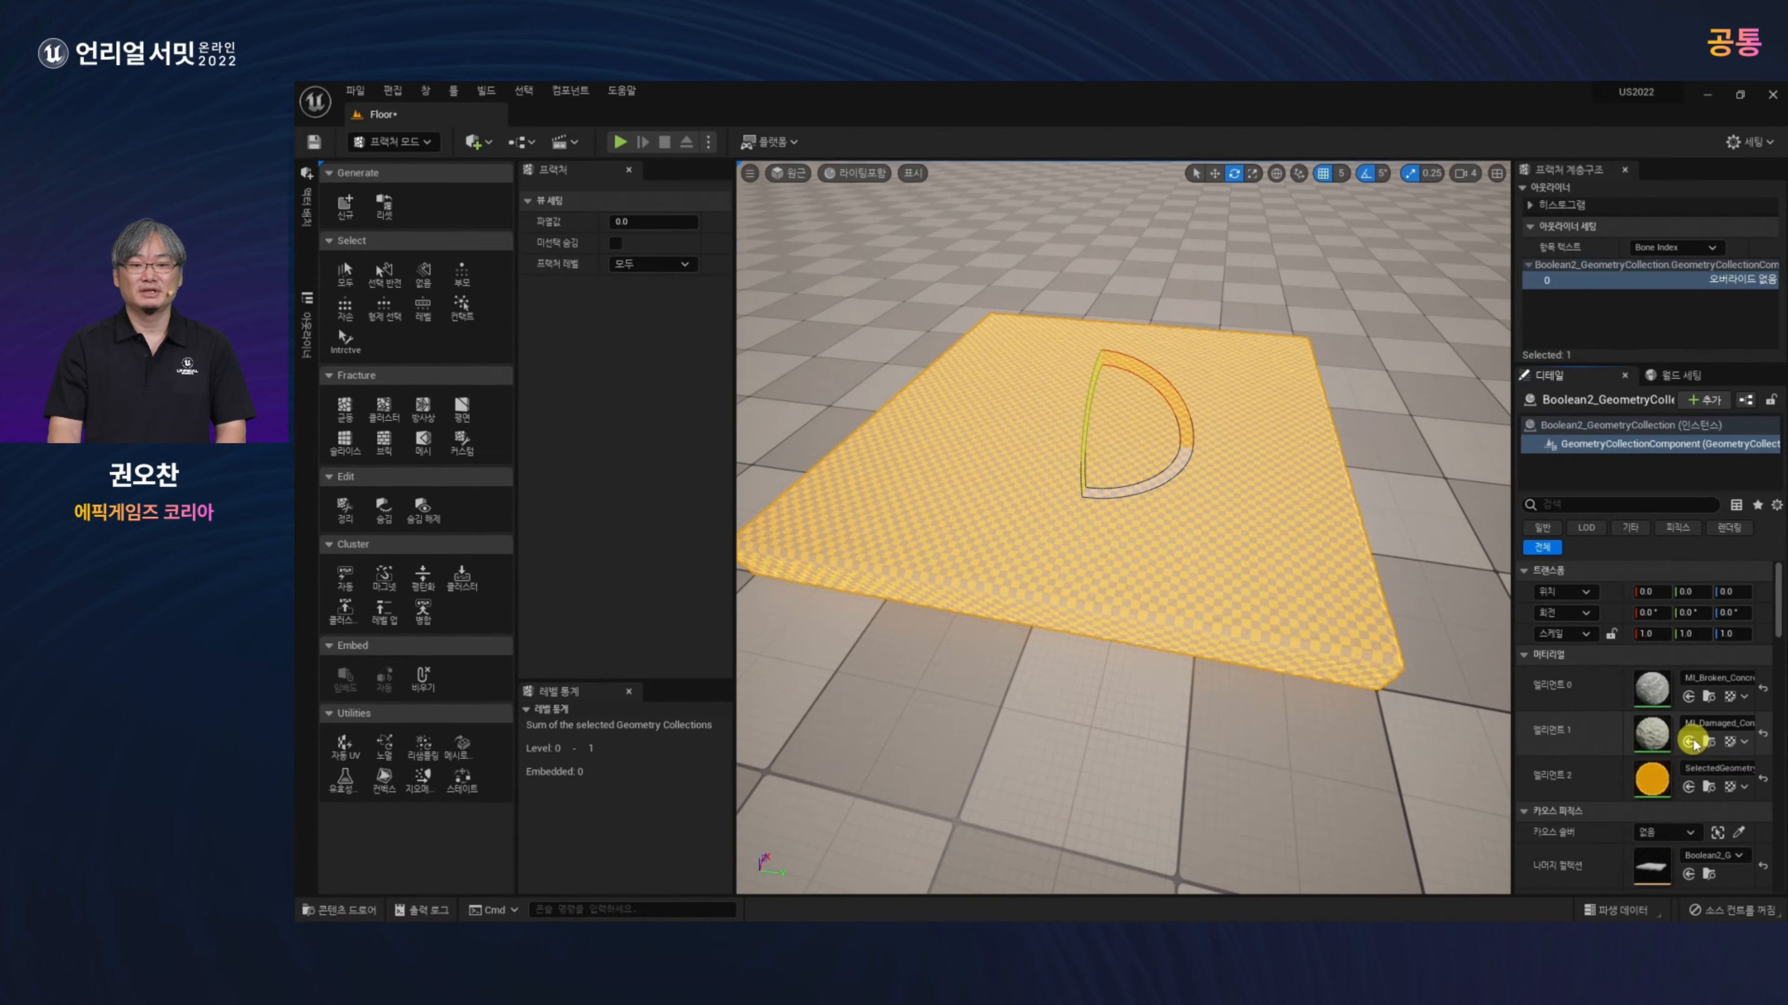
Step: Set up a Cluster fracture on the slab with minimum and maximum clusters of 12 and 6 to 12 sites per cluster
{"action": "left_click", "coordinate": [380, 408]}
{"action": "left_click_drag", "start_coordinate": [1095, 634], "coordinate": [1001, 743], "text": "alt"}
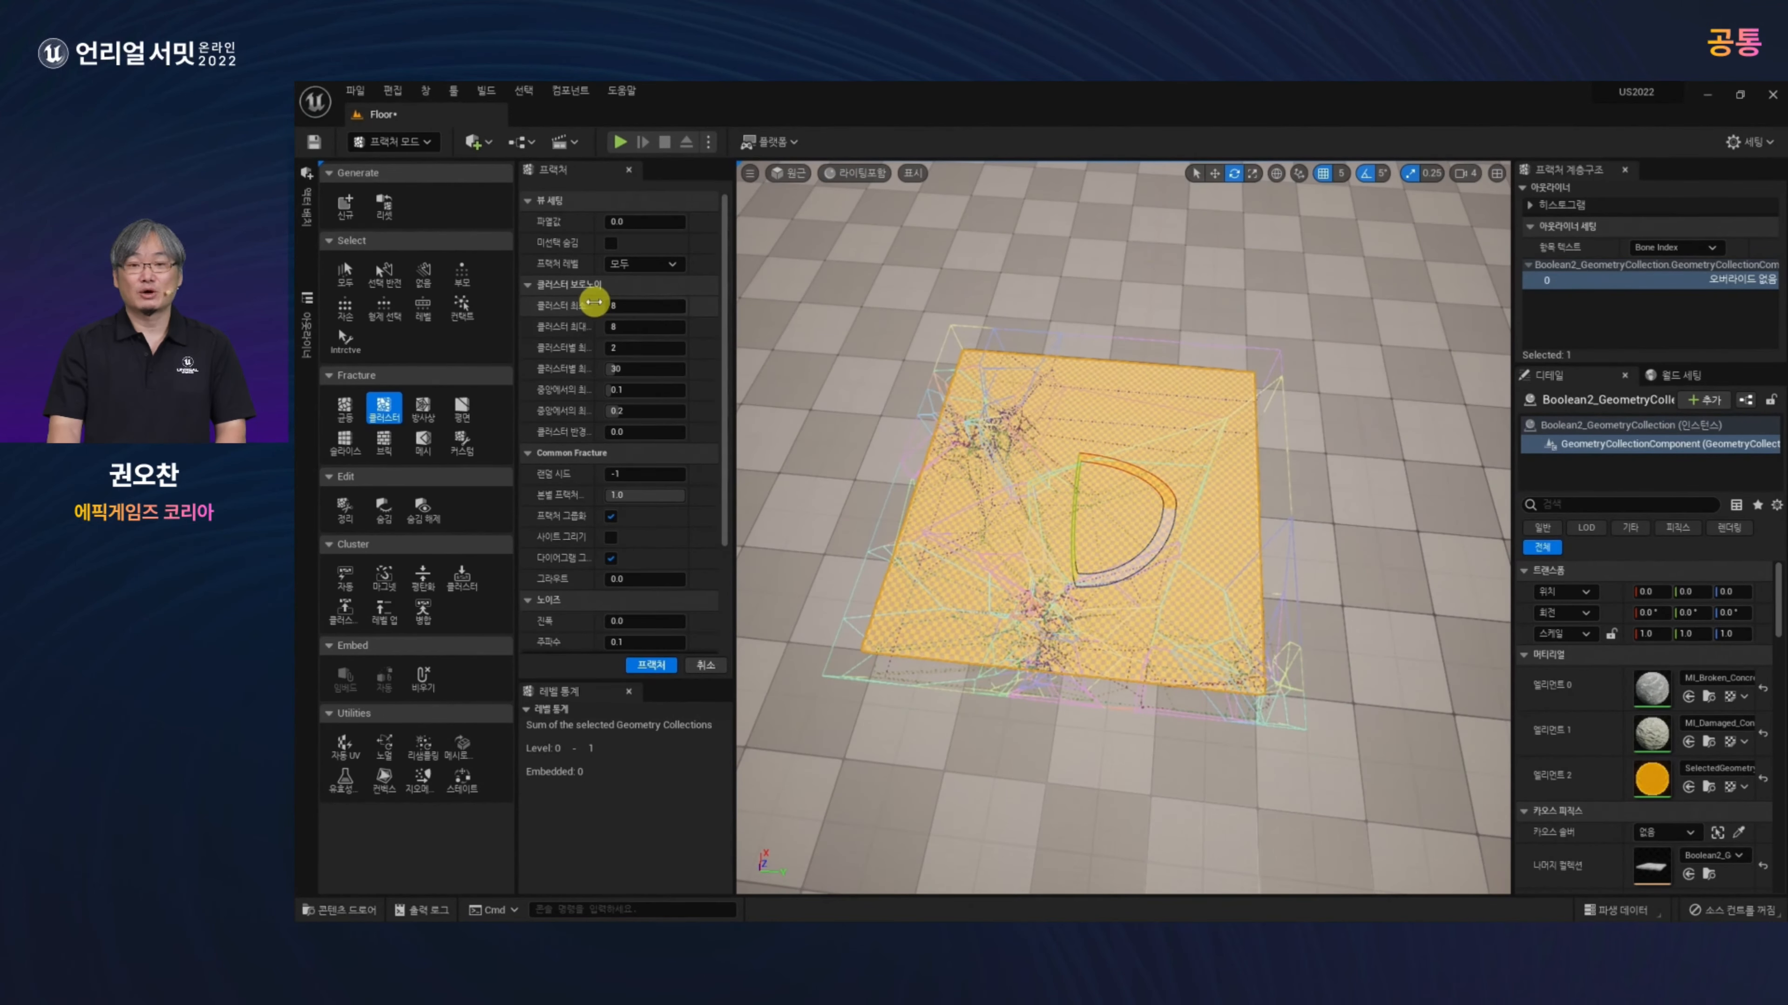
{"action": "left_click_drag", "start_coordinate": [594, 302], "coordinate": [610, 304]}
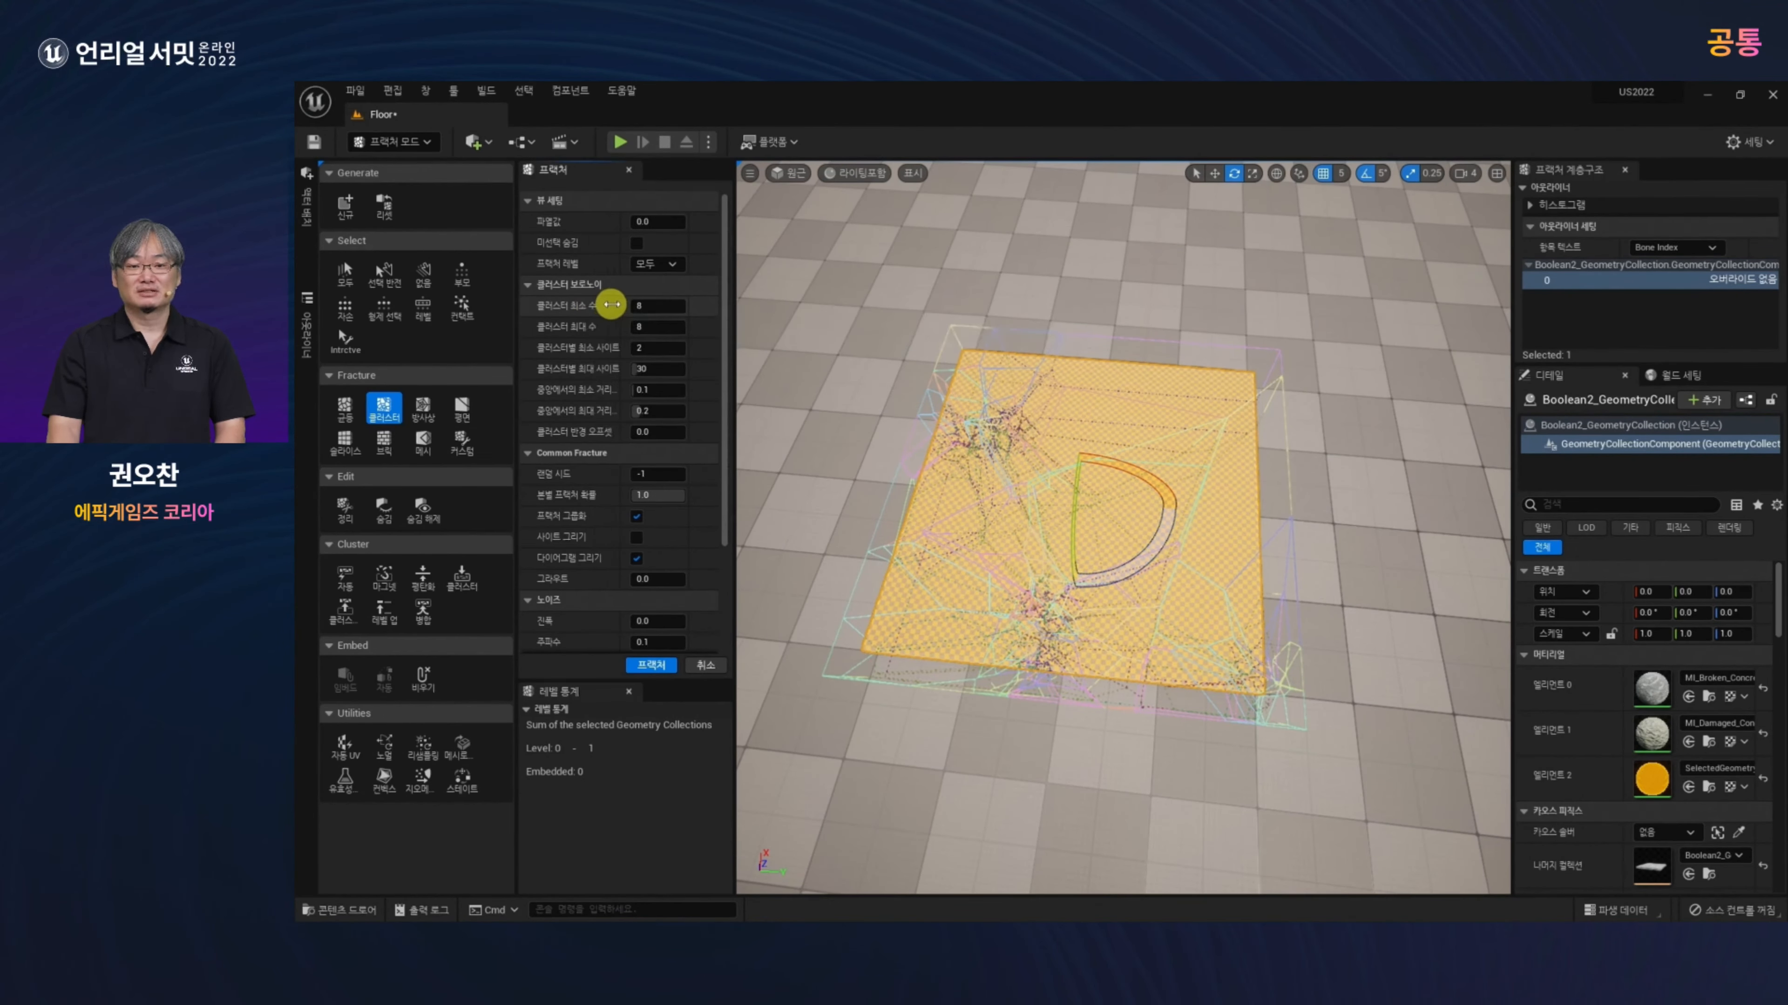
{"action": "left_click", "coordinate": [649, 305]}
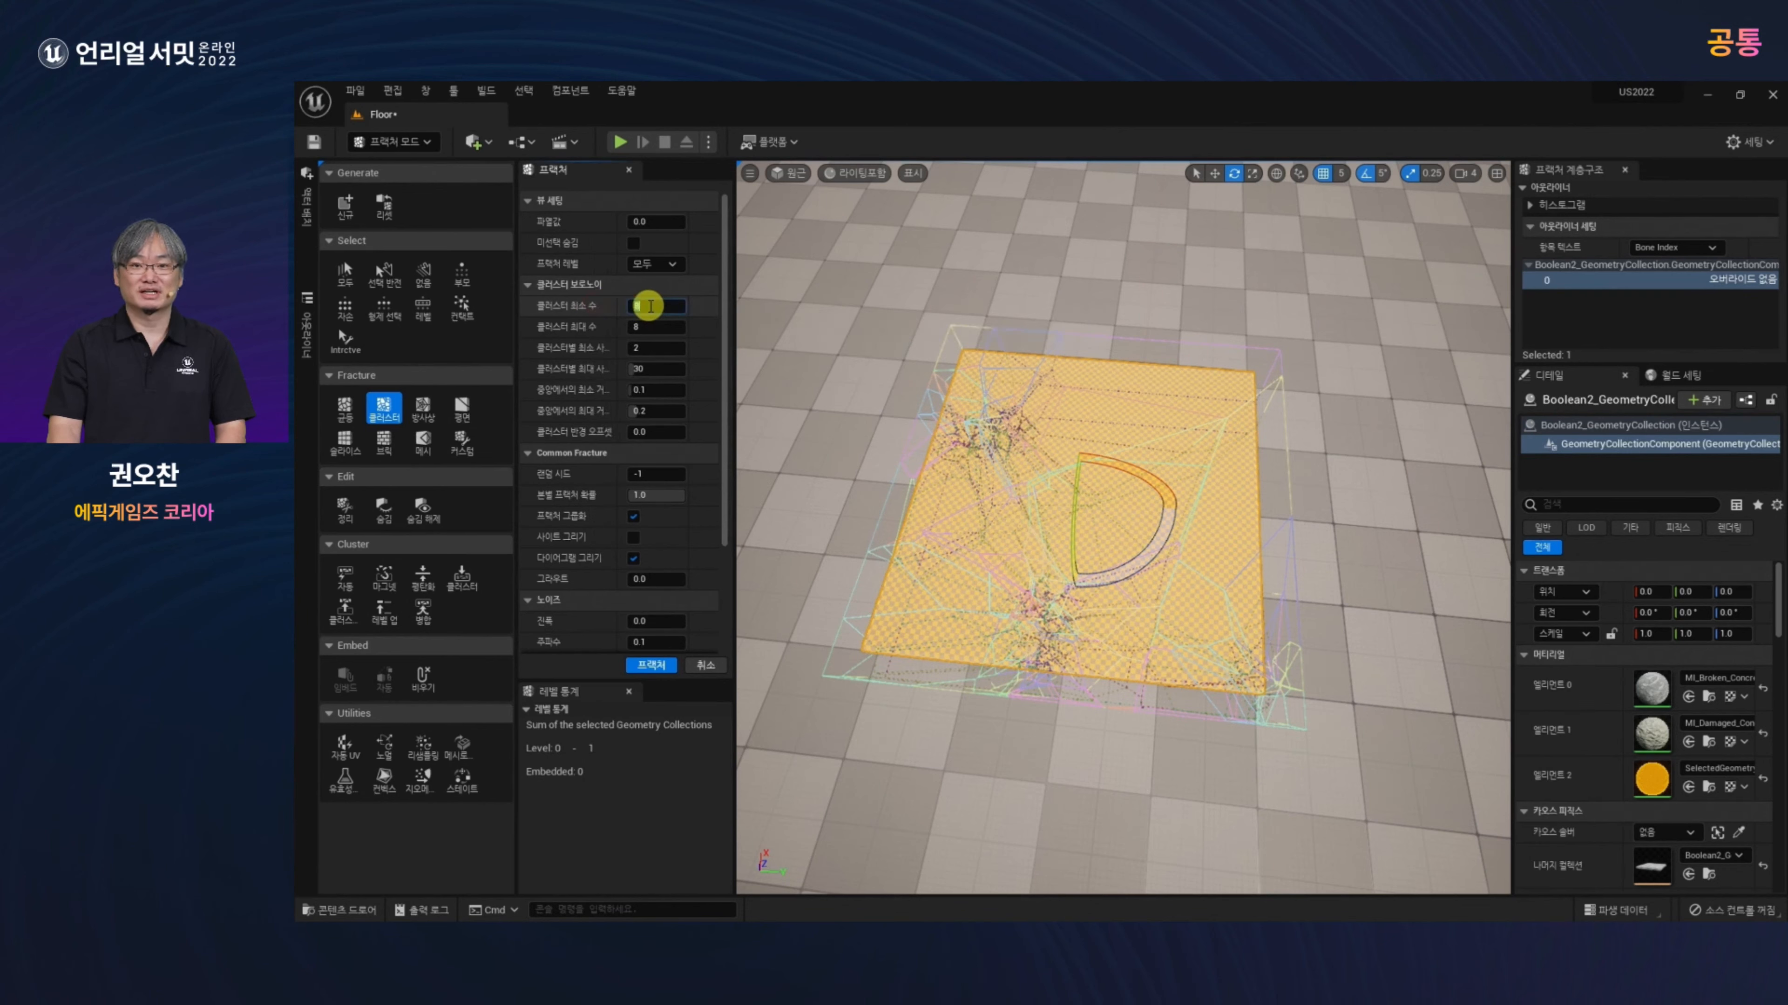
{"action": "type", "text": "12"}
{"action": "key", "text": "Tab"}
{"action": "type", "text": "12"}
{"action": "key", "text": "Tab"}
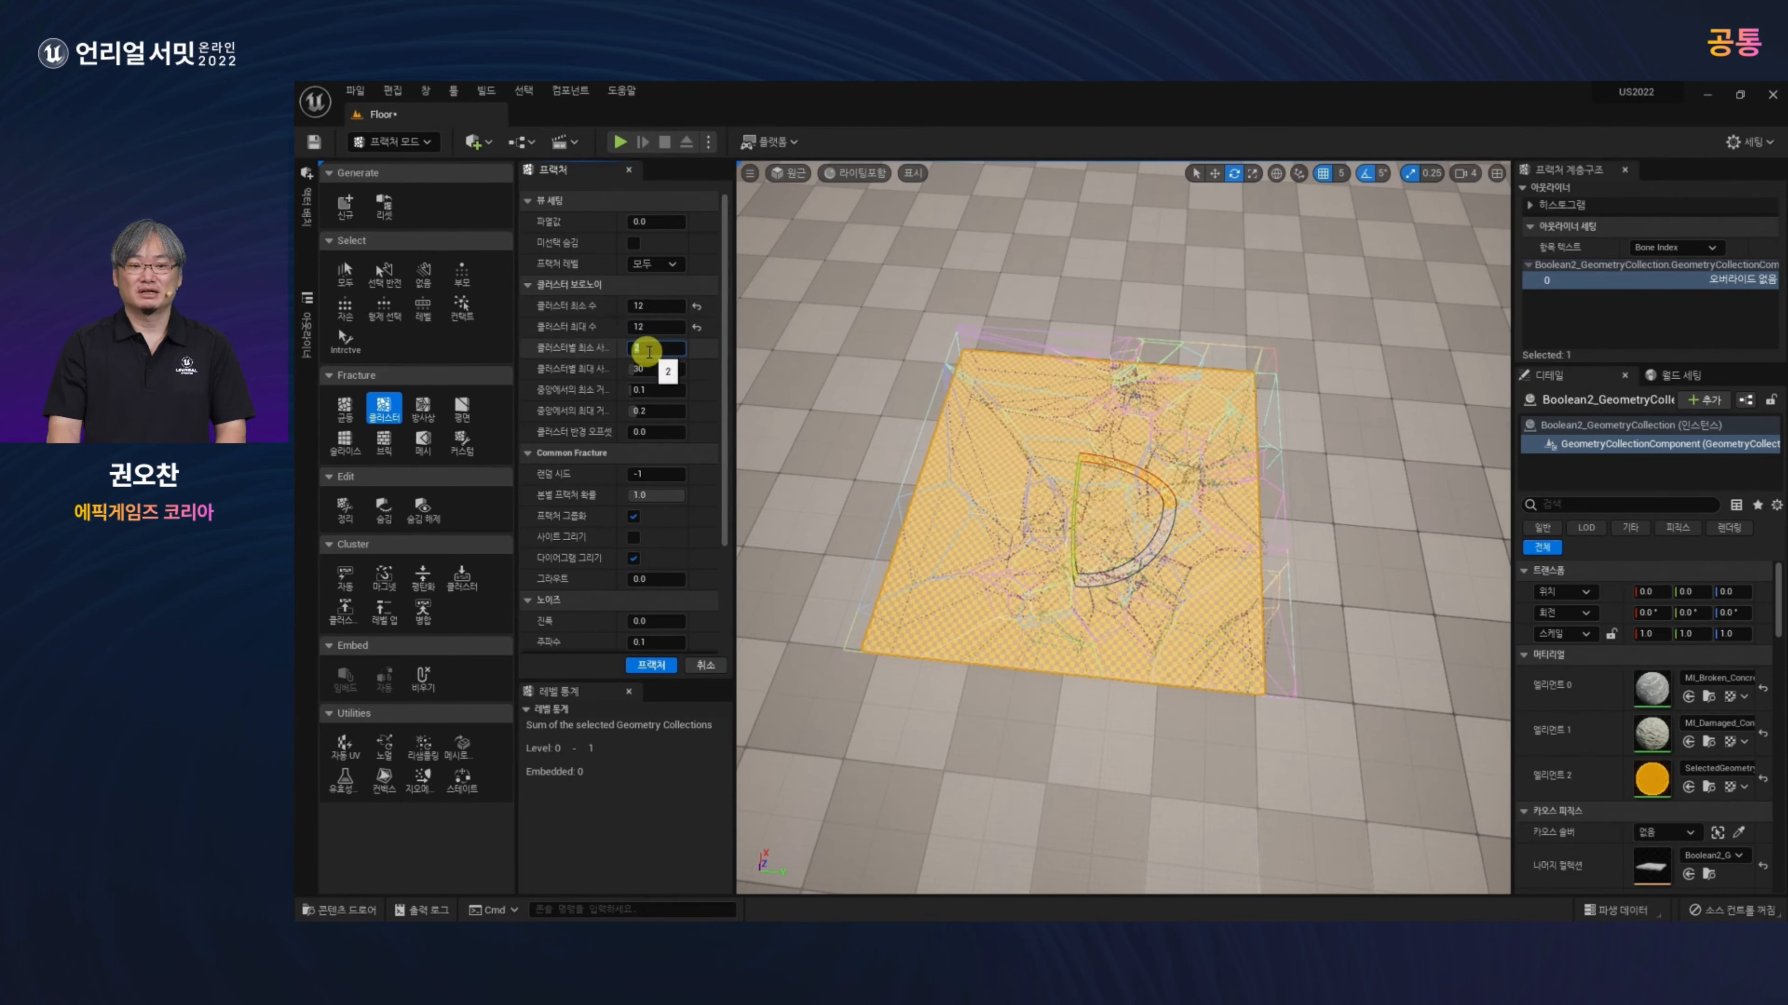
{"action": "type", "text": "6"}
{"action": "key", "text": "Tab"}
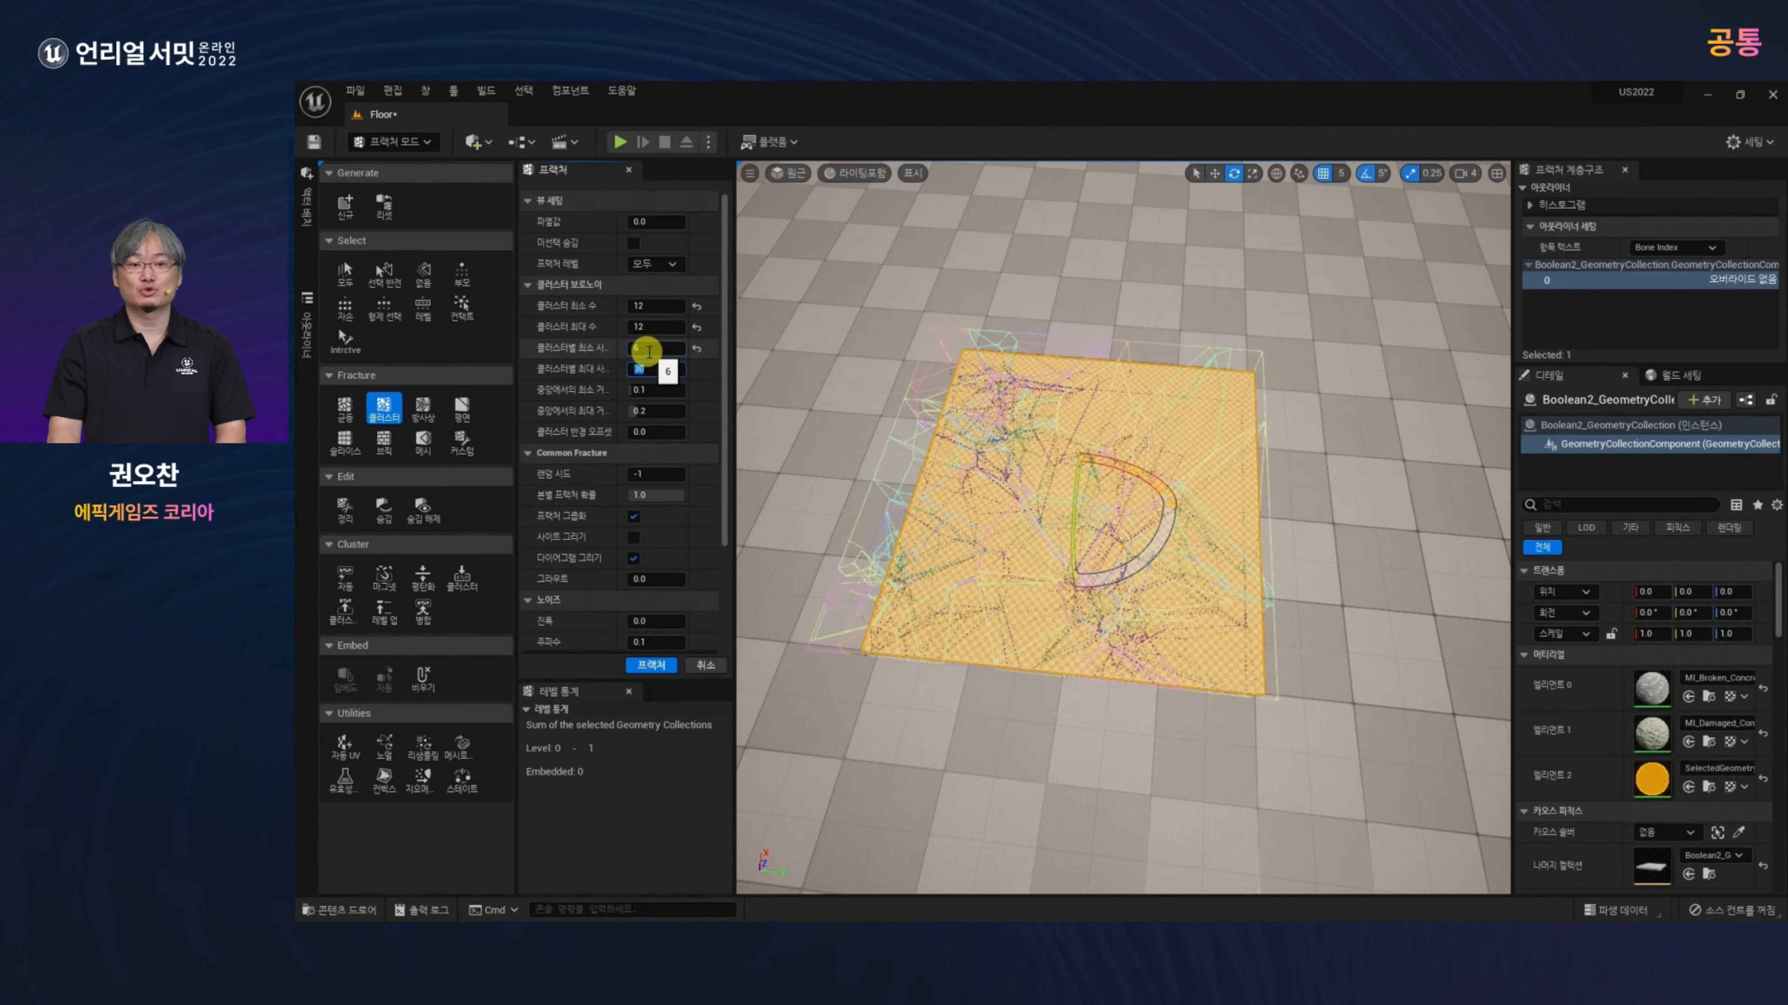
{"action": "type", "text": "12"}
{"action": "key", "text": "Return"}
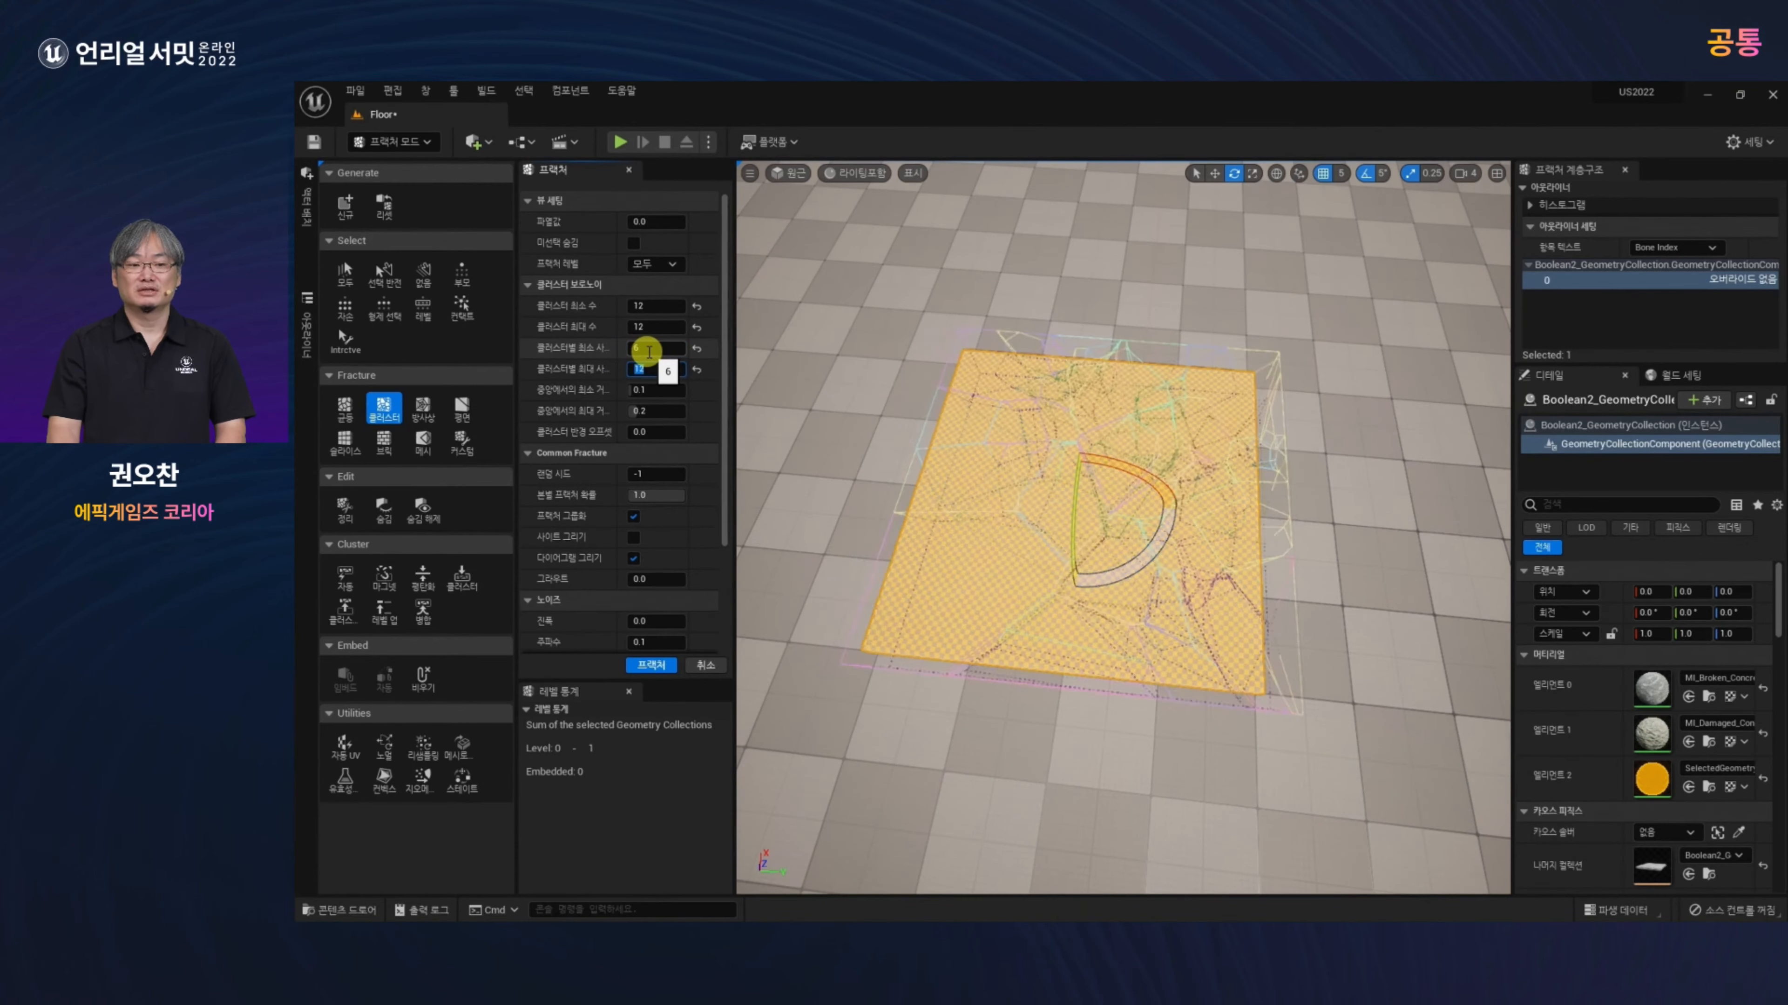
Step: Set the cluster fracture's noise amplitude to 4, noise frequency to 0.3 and random seed to 99
{"action": "scroll", "coordinate": [623, 506], "scroll_direction": "down", "scroll_amount": 3}
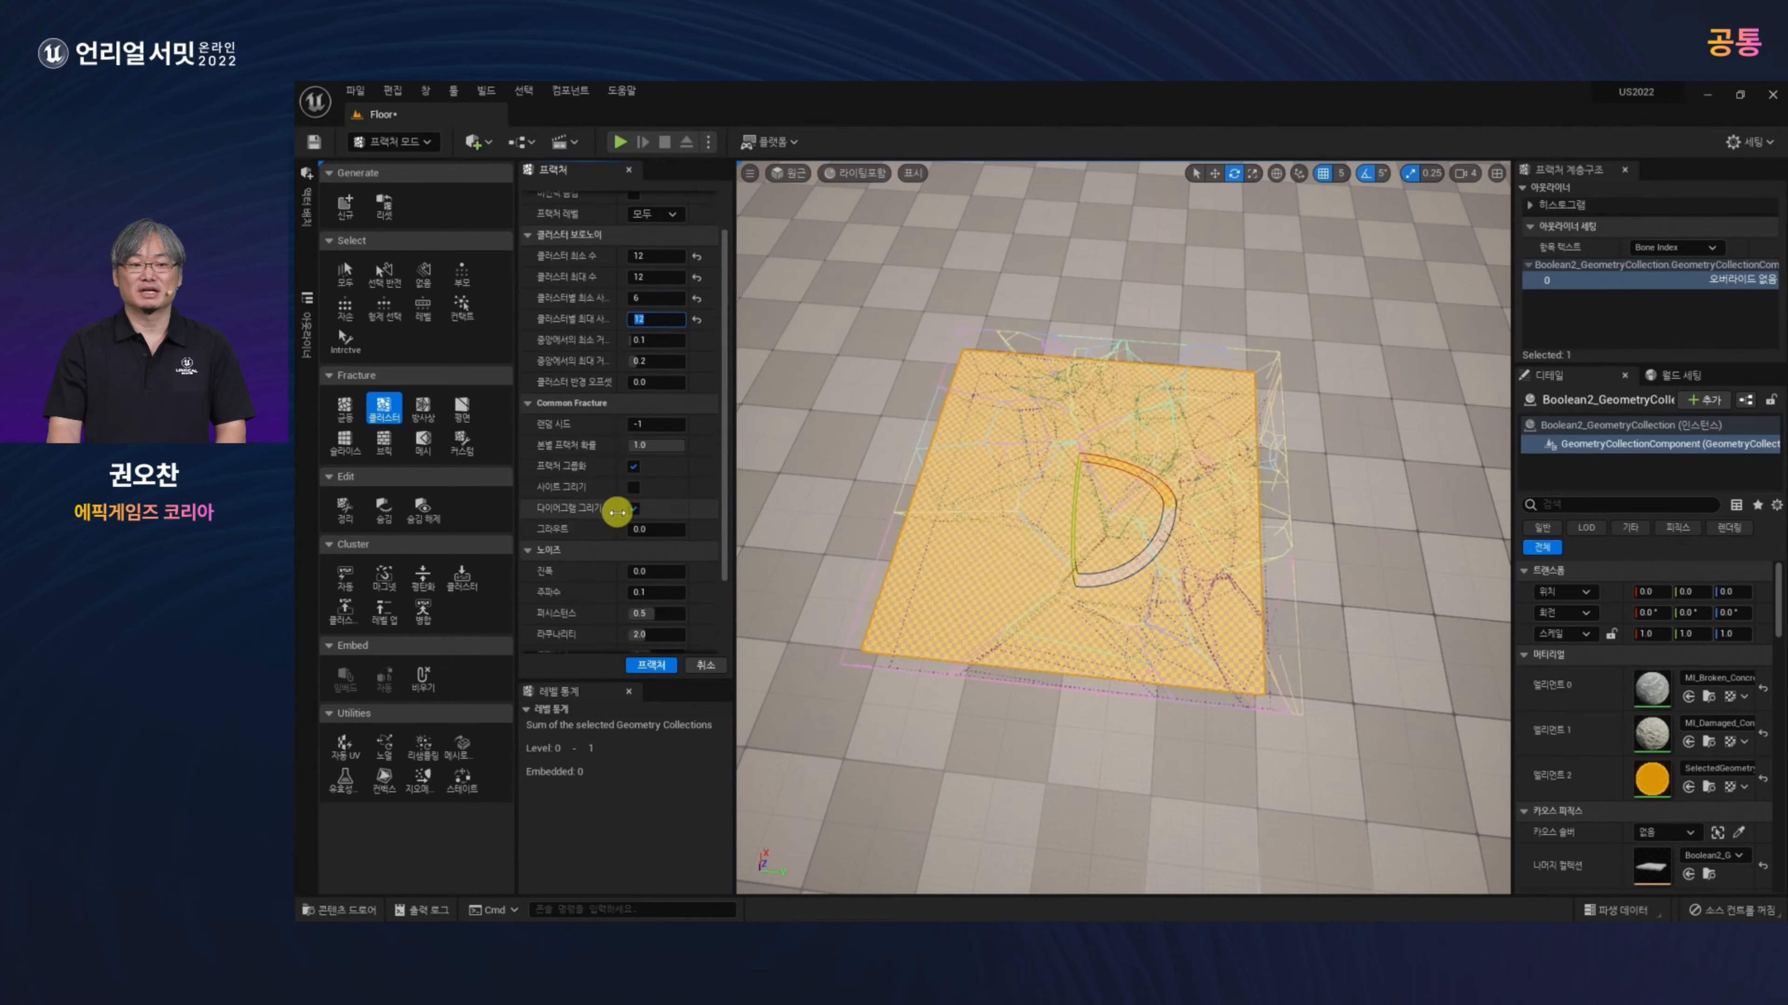
{"action": "left_click", "coordinate": [648, 524]}
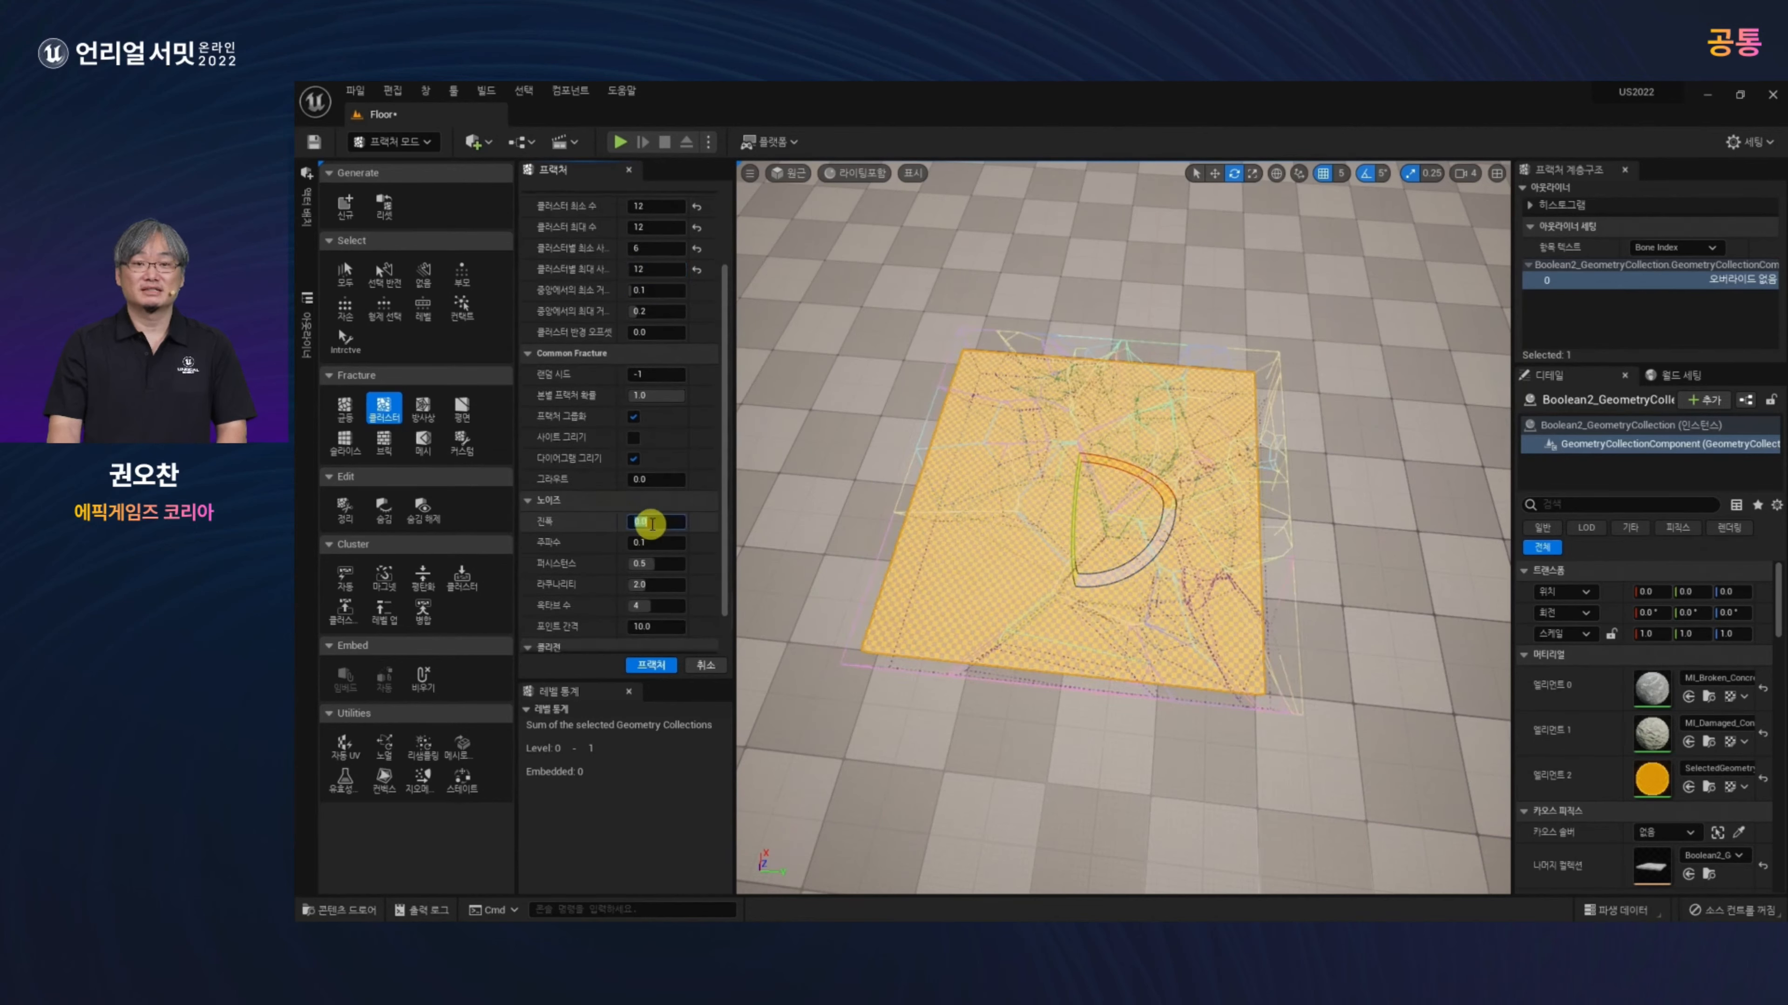
{"action": "type", "text": "4"}
{"action": "key", "text": "Tab"}
{"action": "type", "text": "0"}
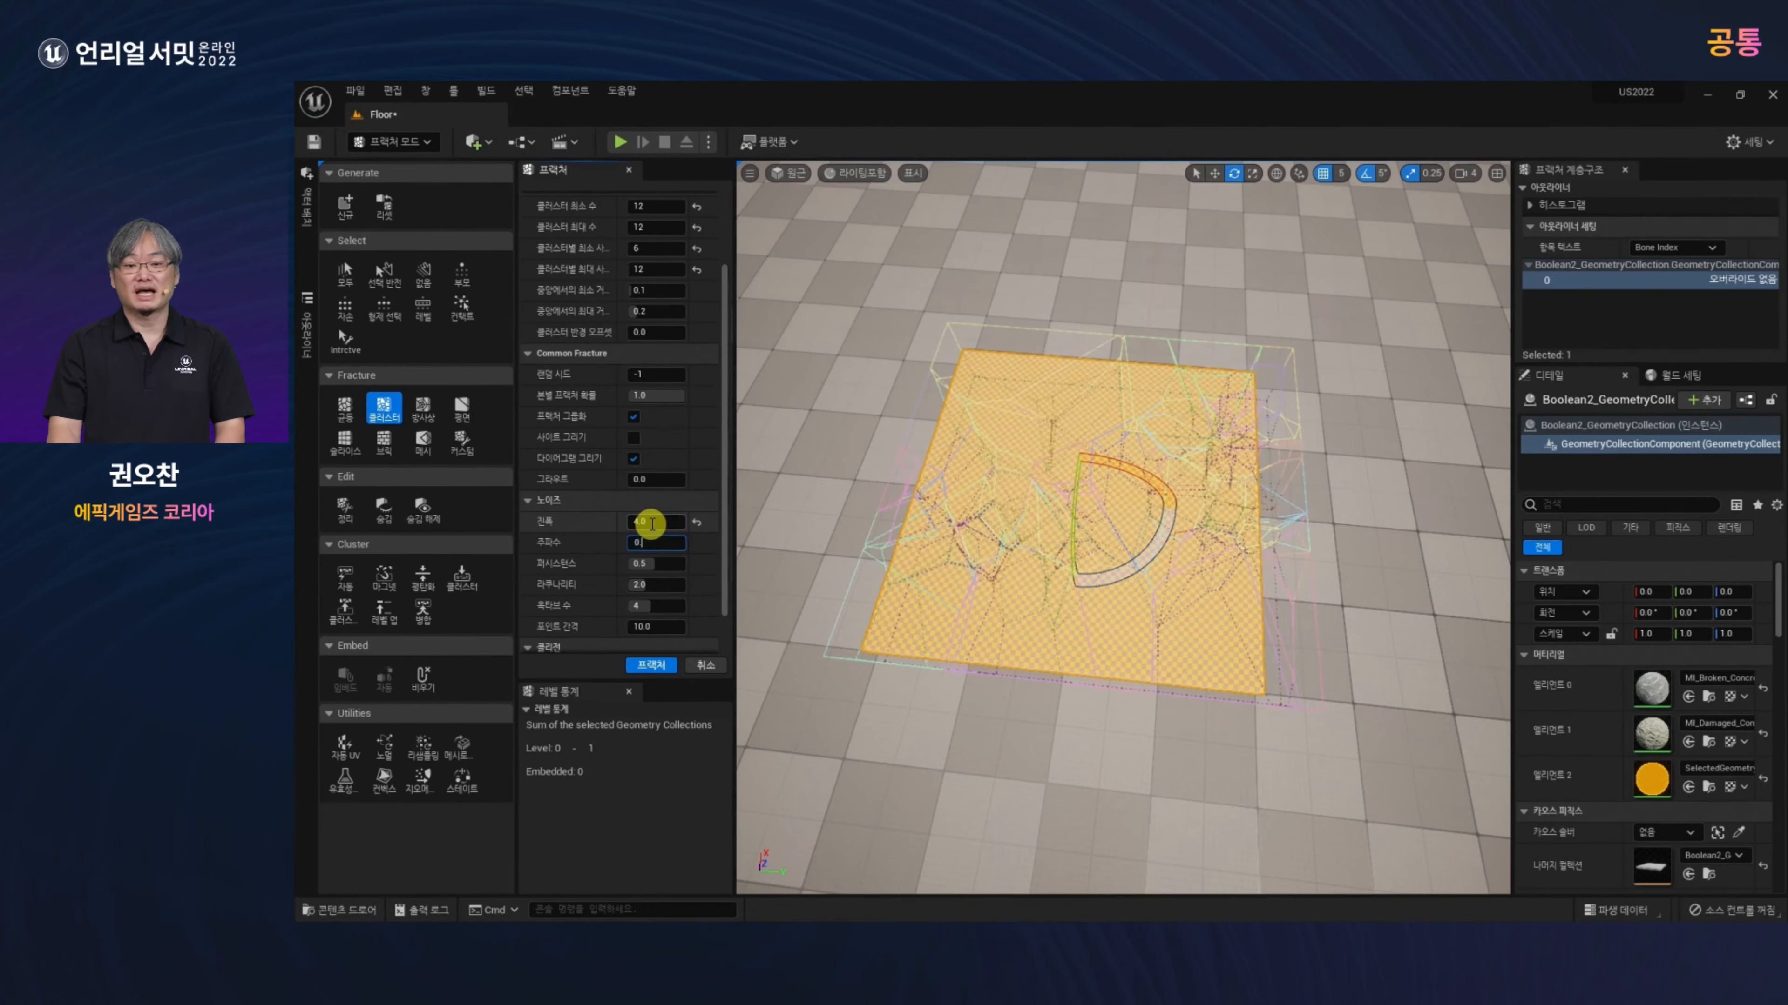
{"action": "type", "text": ".3"}
{"action": "key", "text": "Return"}
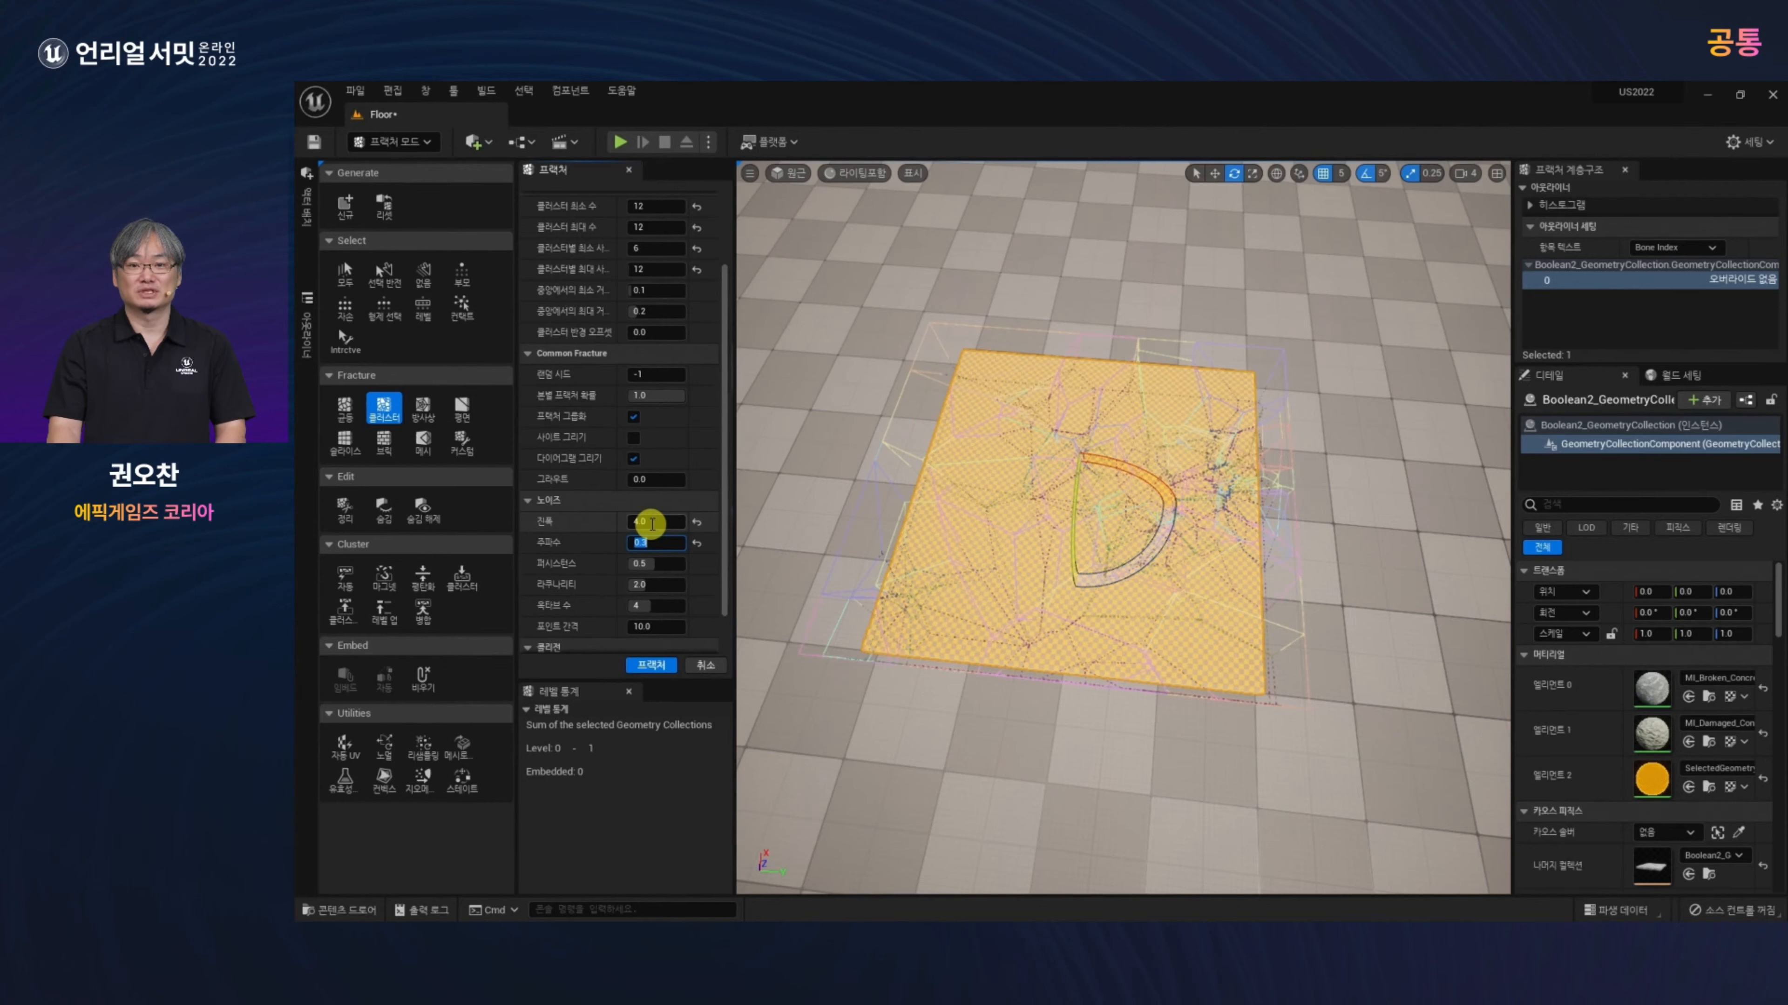
{"action": "left_click_drag", "start_coordinate": [1006, 591], "coordinate": [991, 637], "text": "alt"}
{"action": "left_click", "coordinate": [645, 374]}
{"action": "type", "text": "99"}
{"action": "key", "text": "Return"}
{"action": "left_click_drag", "start_coordinate": [645, 373], "coordinate": [644, 373]}
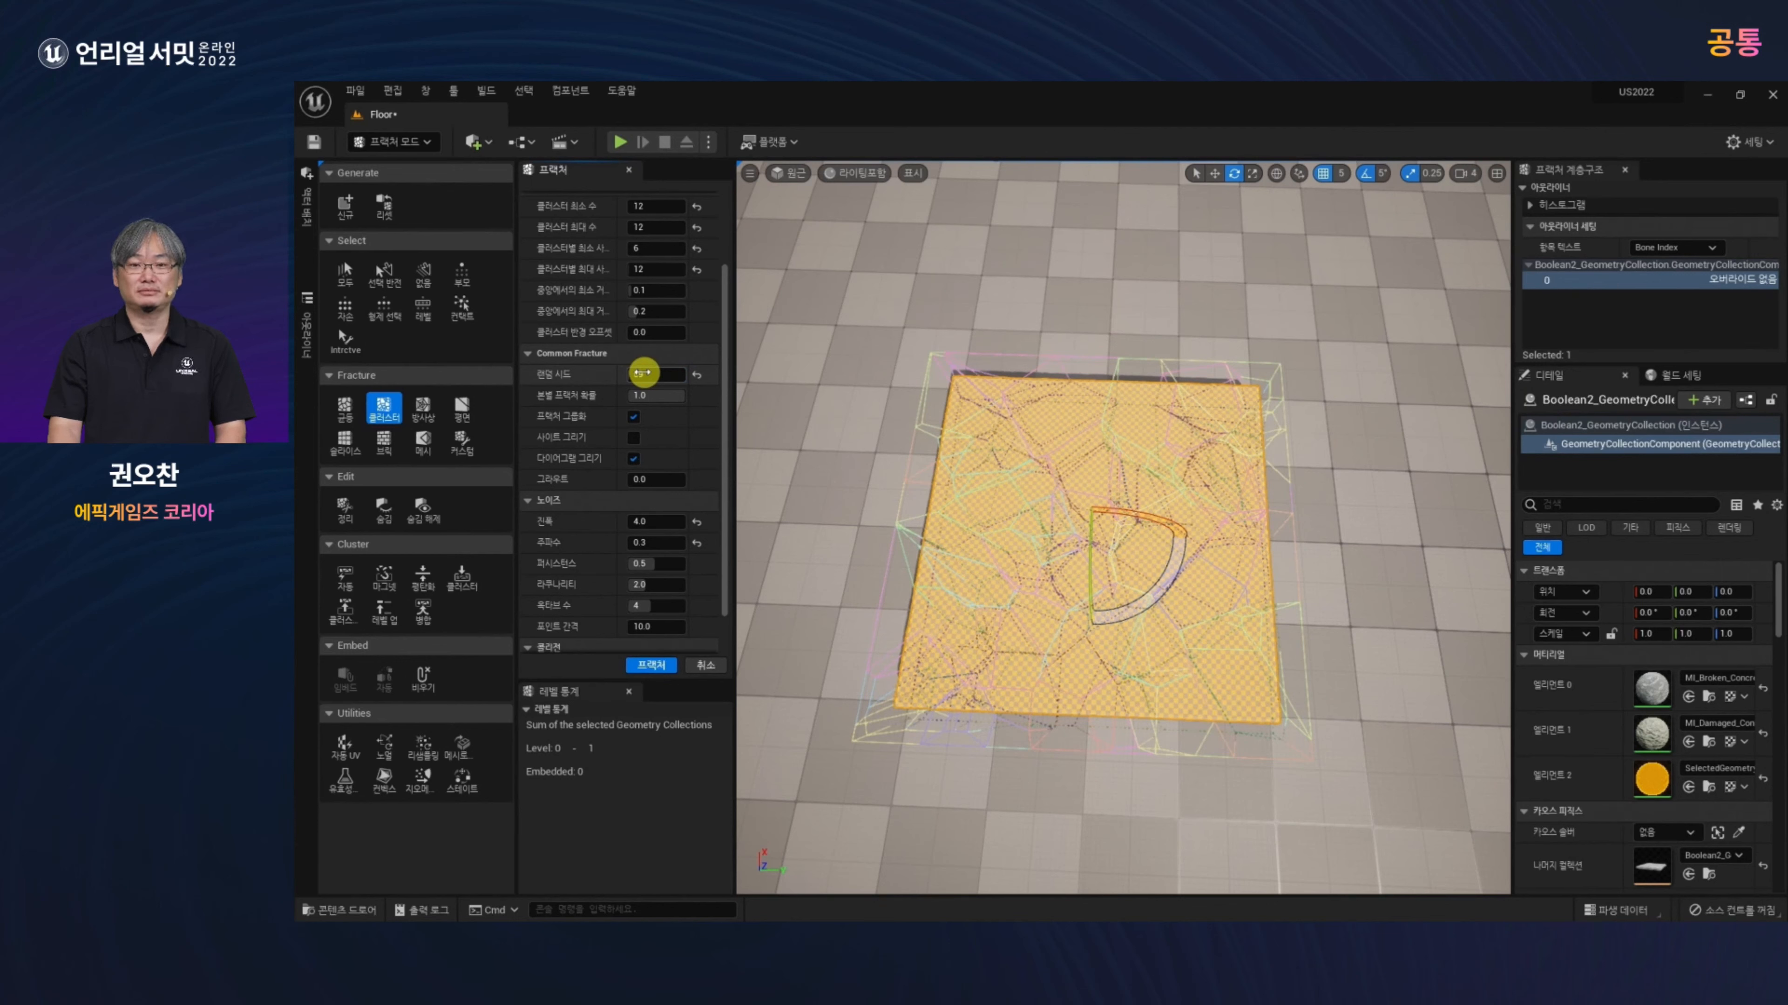
Step: Fracture the slab and inspect the pieces by varying the explode amount
{"action": "left_click", "coordinate": [648, 666]}
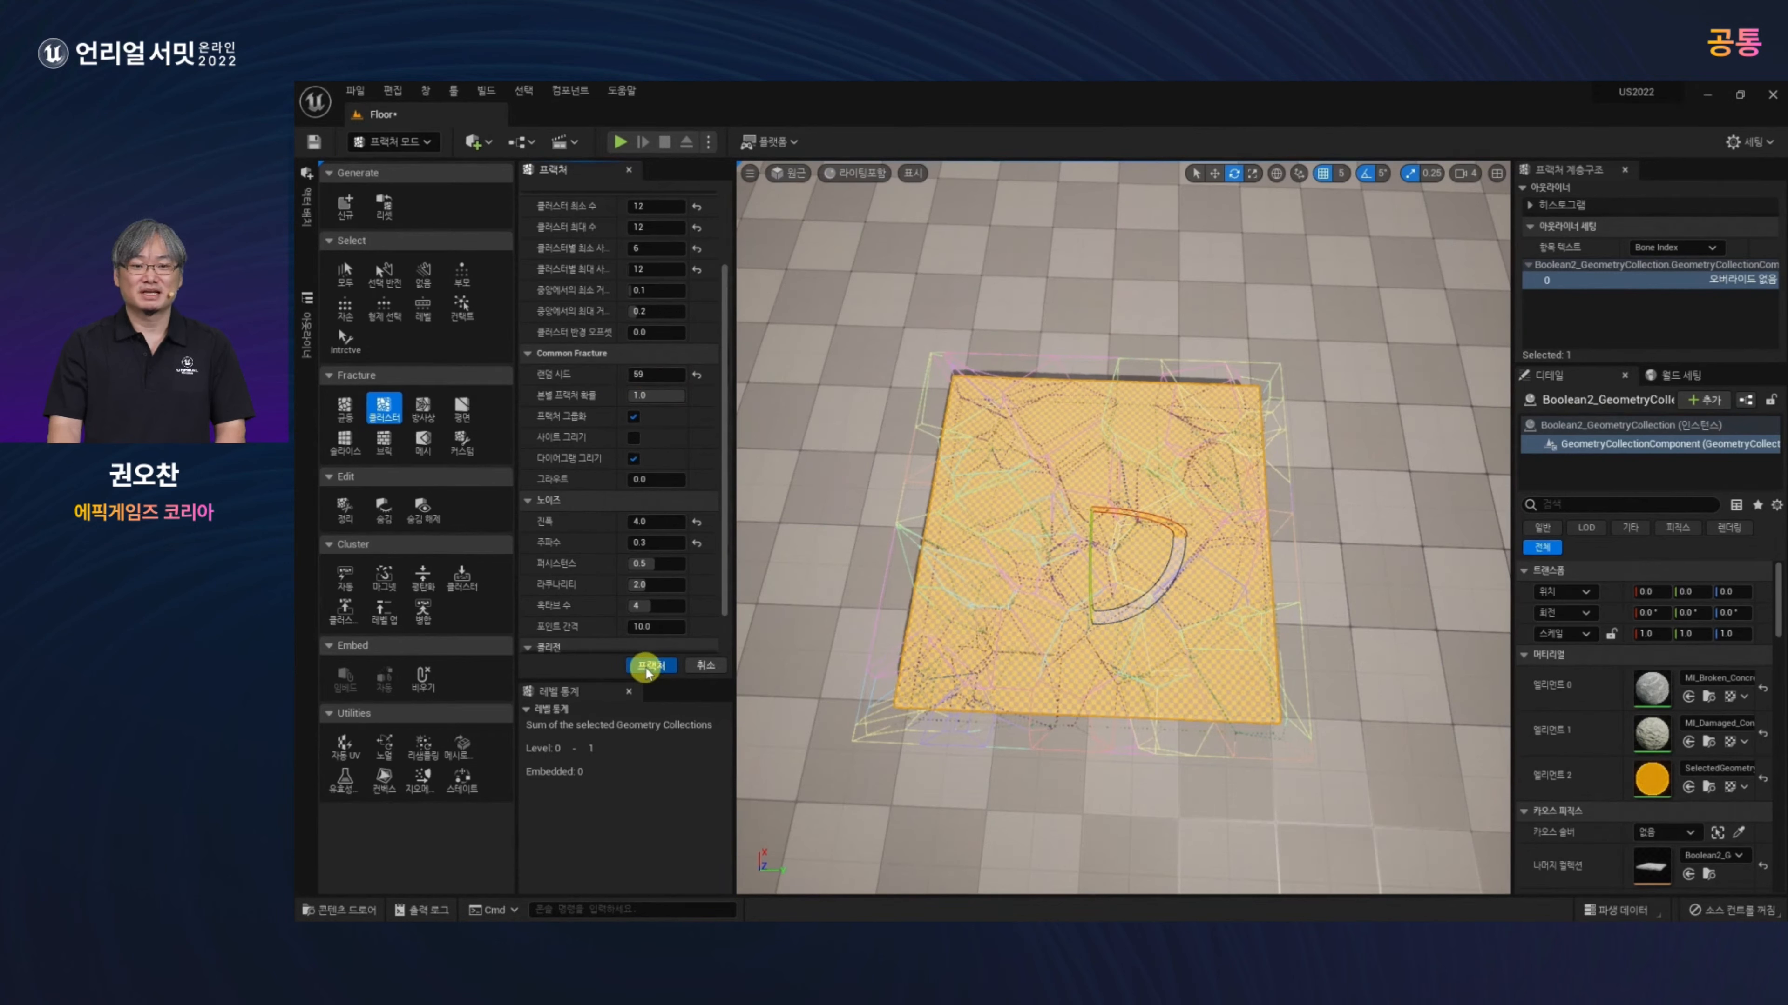
{"action": "left_click", "coordinate": [648, 666]}
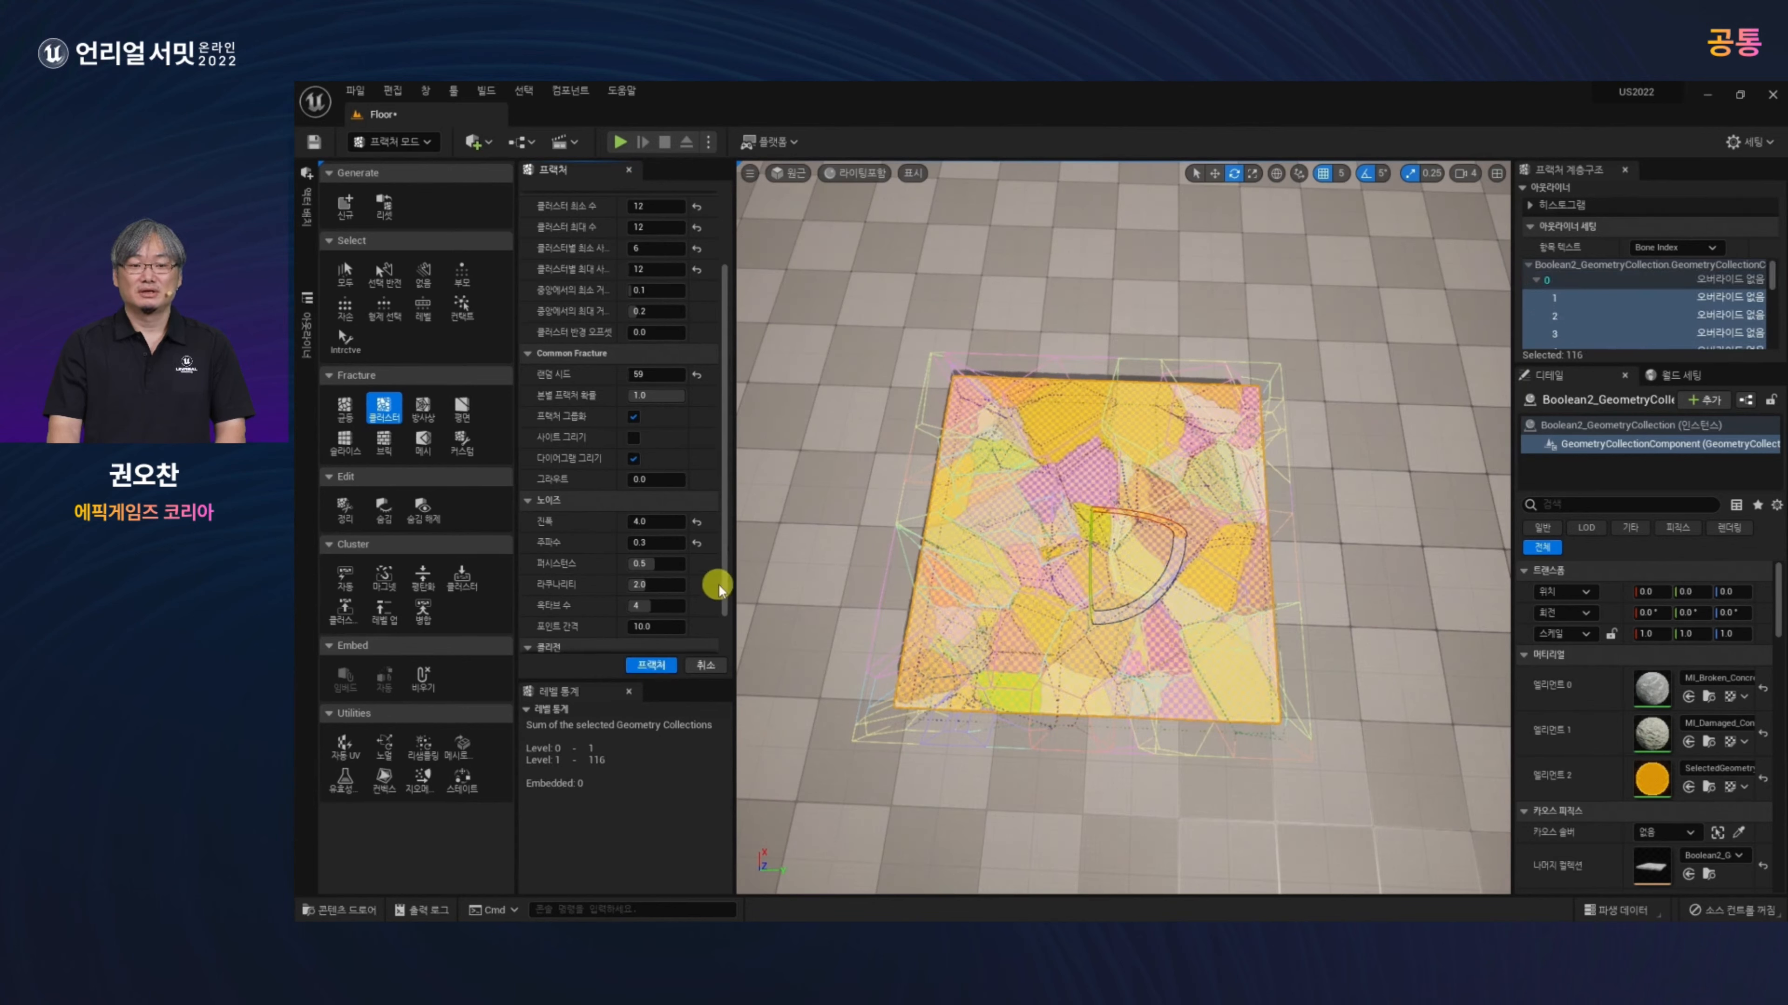
{"action": "left_click_drag", "start_coordinate": [724, 583], "coordinate": [748, 415]}
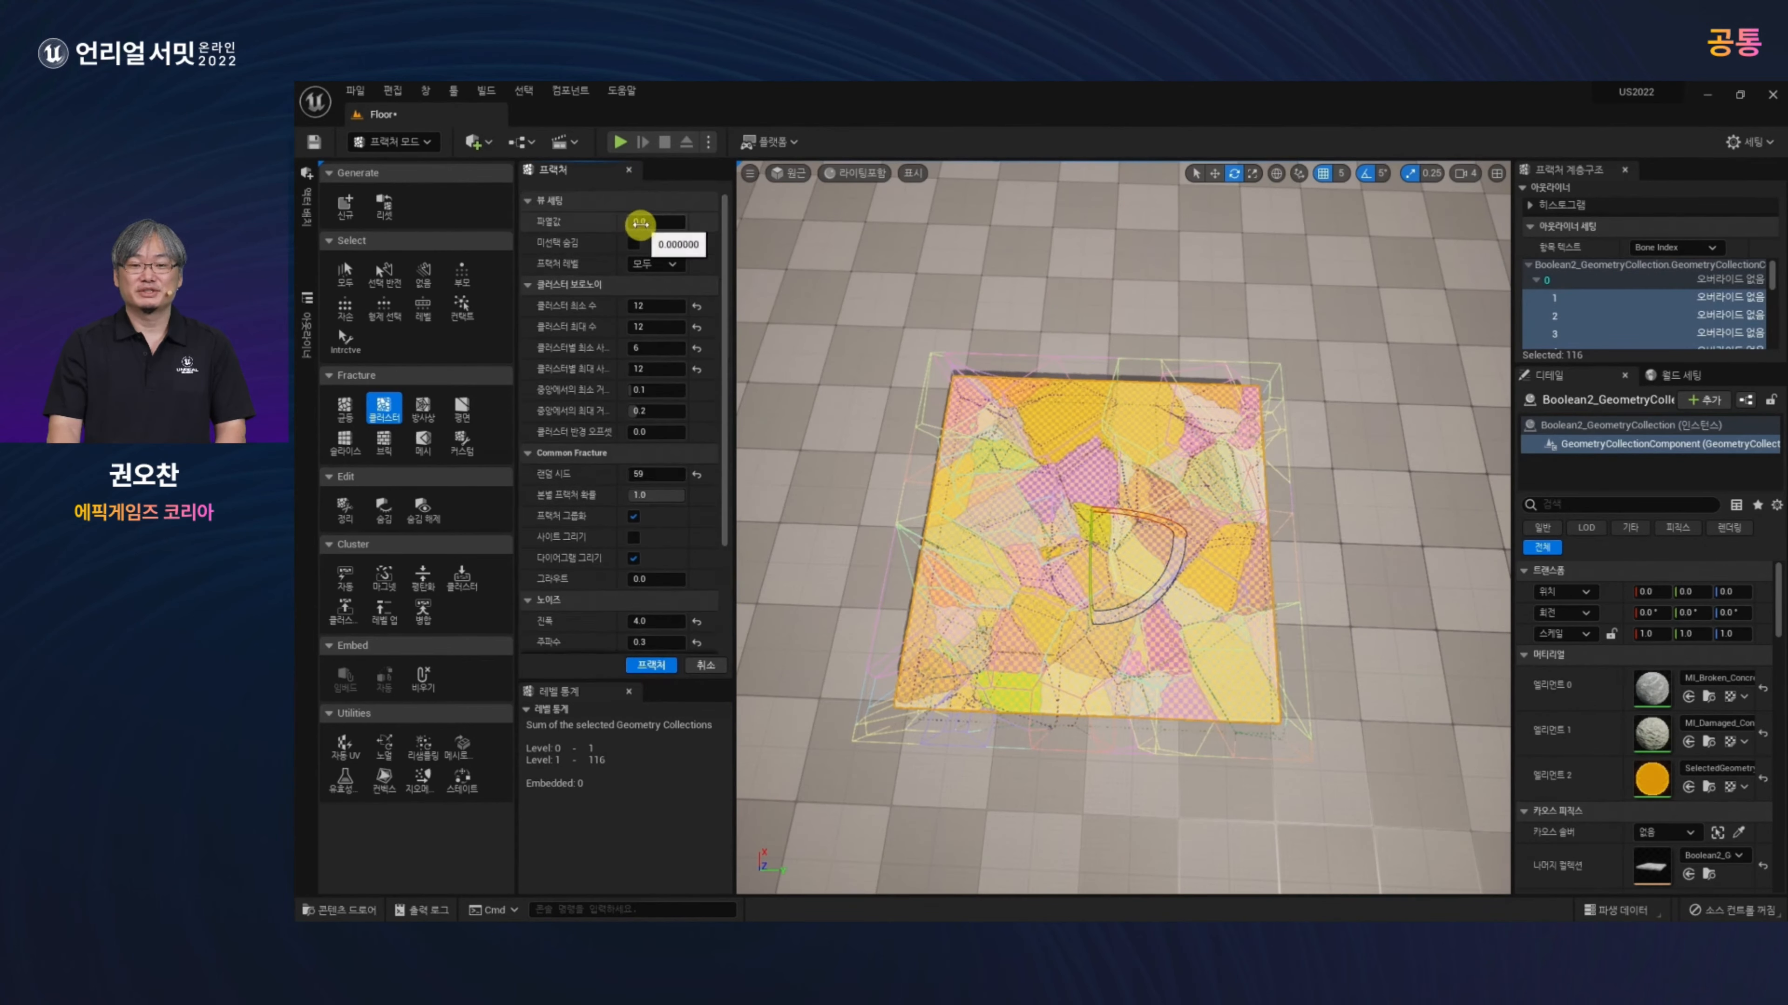
{"action": "mouse_move", "coordinate": [640, 222]}
{"action": "left_mouse_down"}
{"action": "mouse_move", "coordinate": [668, 219]}
{"action": "mouse_move", "coordinate": [608, 227]}
{"action": "left_mouse_up"}
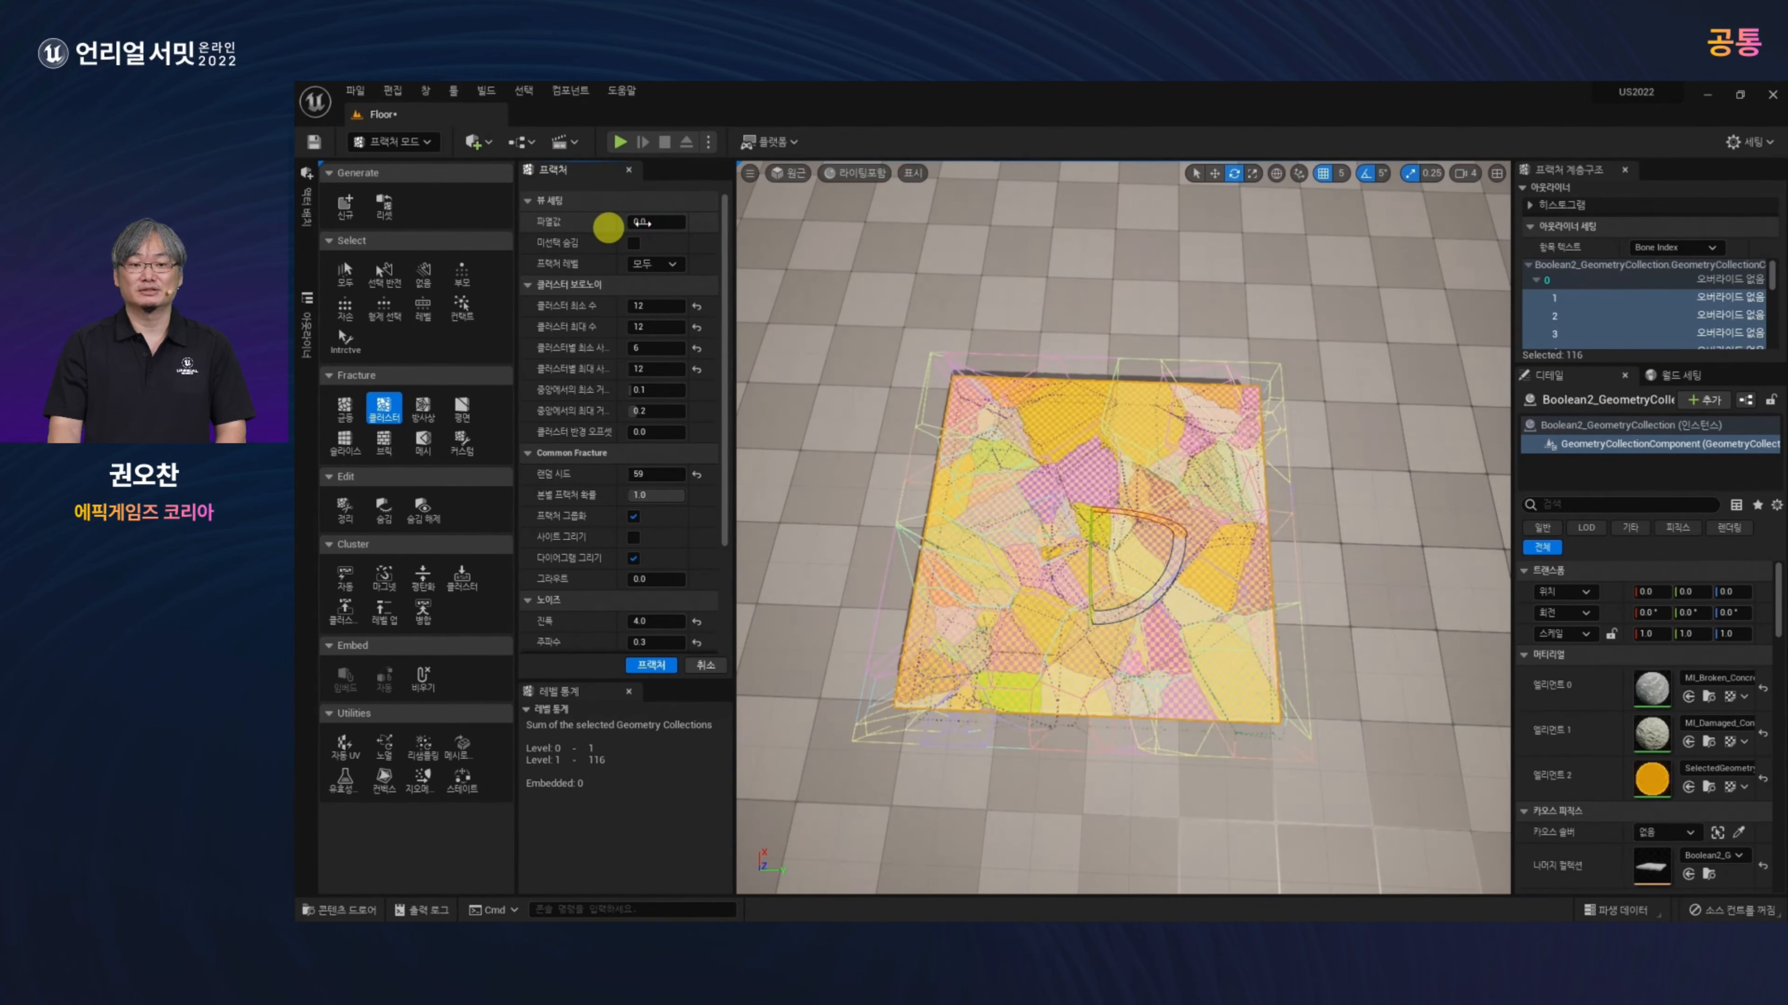
Step: Convert the fractured slab to static meshes with the per-bone and center pivot options enabled
{"action": "left_click", "coordinate": [466, 748]}
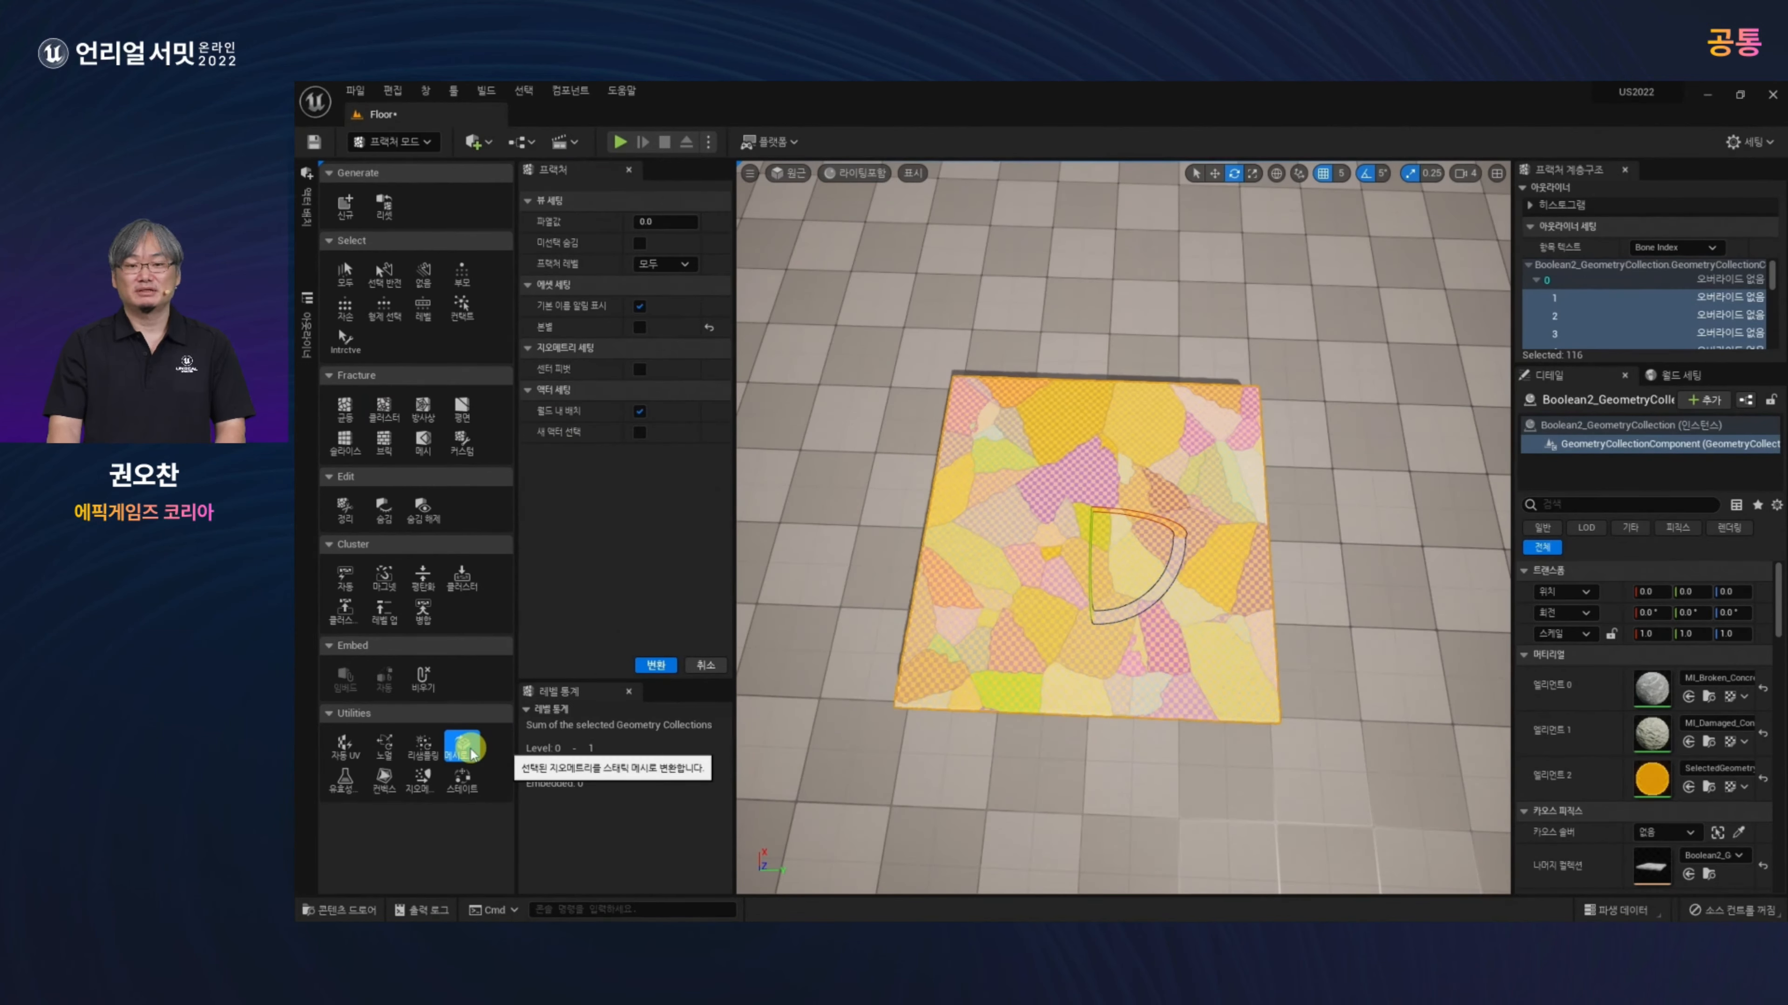
{"action": "left_click", "coordinate": [654, 331]}
{"action": "left_click", "coordinate": [639, 369]}
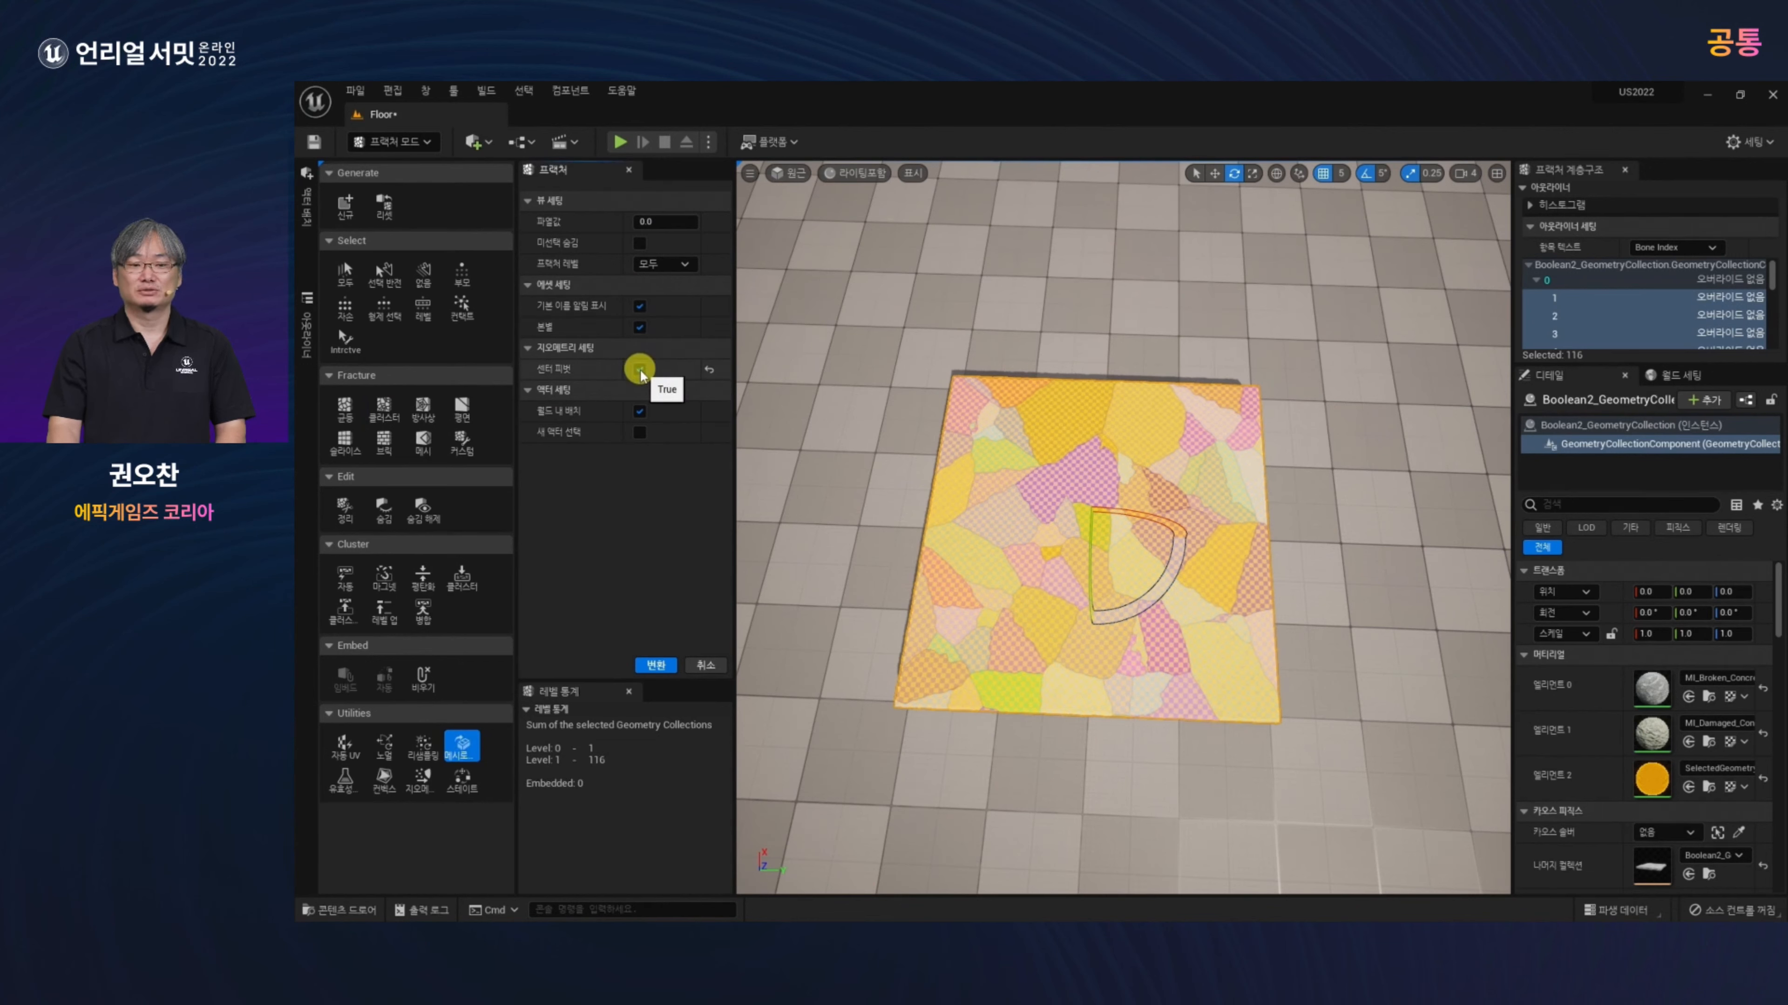
{"action": "left_click", "coordinate": [656, 665]}
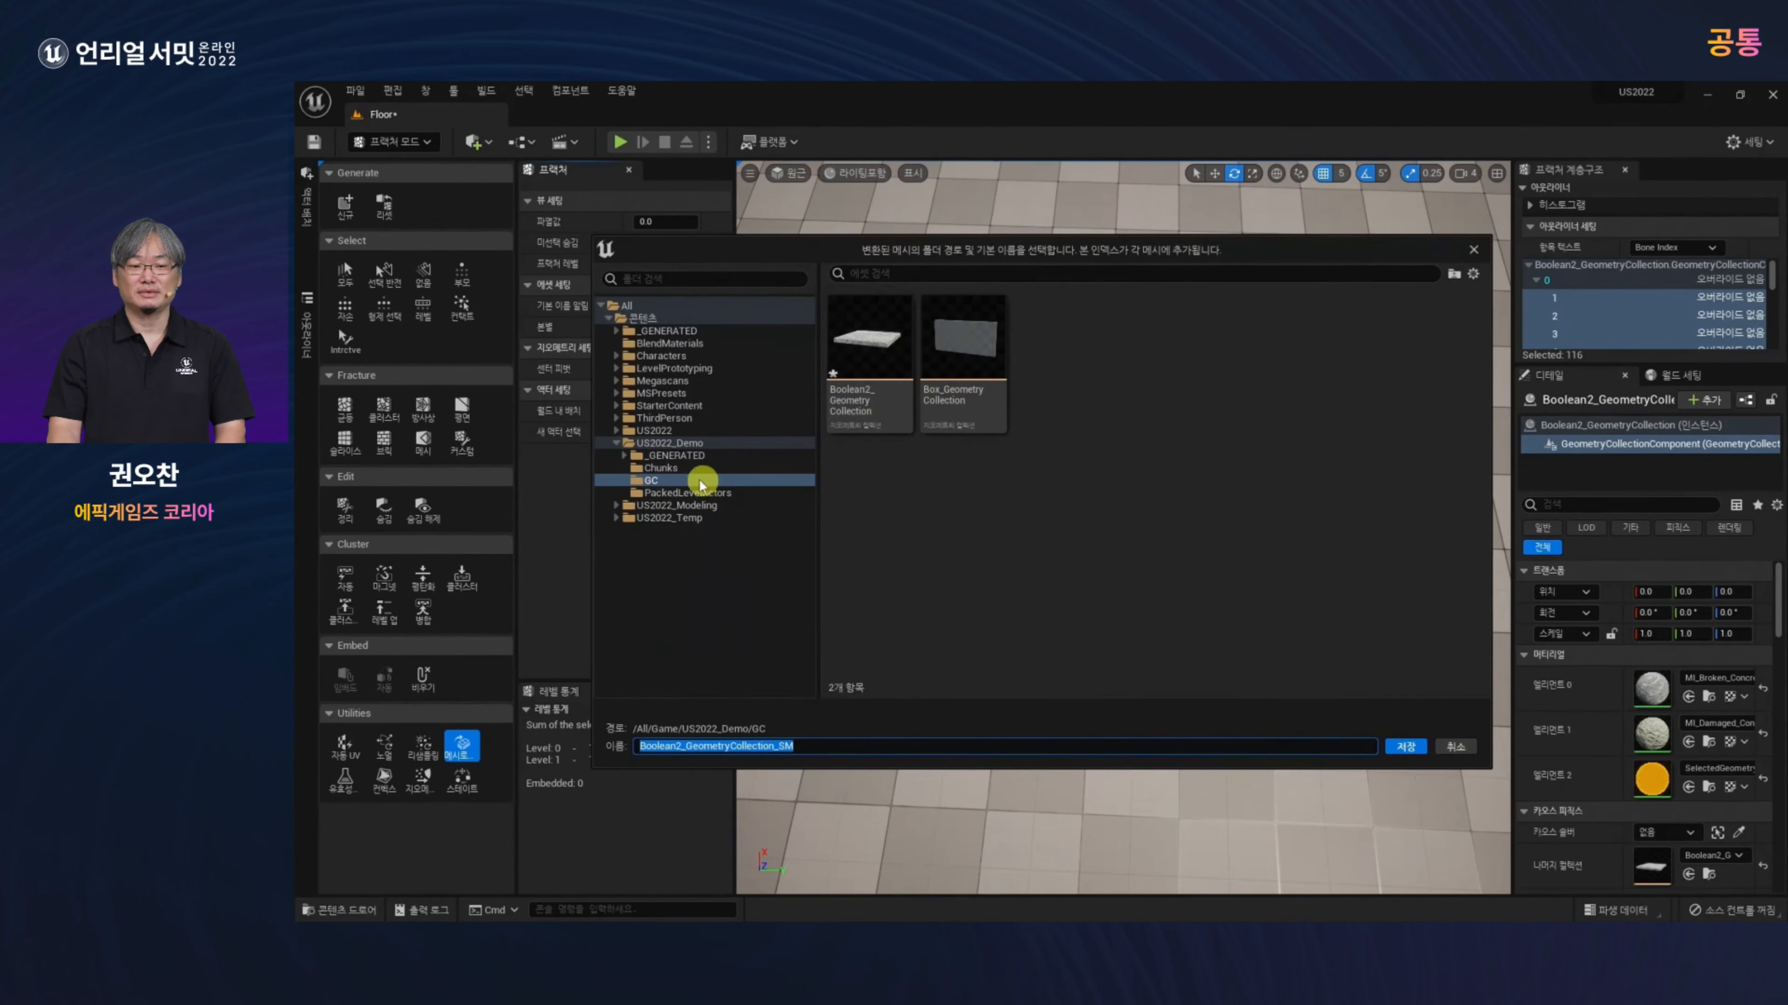
Step: Create a Floor folder inside US2022_Demo/Chunks and save all the converted static meshes there
{"action": "left_click", "coordinate": [670, 467]}
{"action": "right_click", "coordinate": [979, 479]}
{"action": "left_click", "coordinate": [1054, 508]}
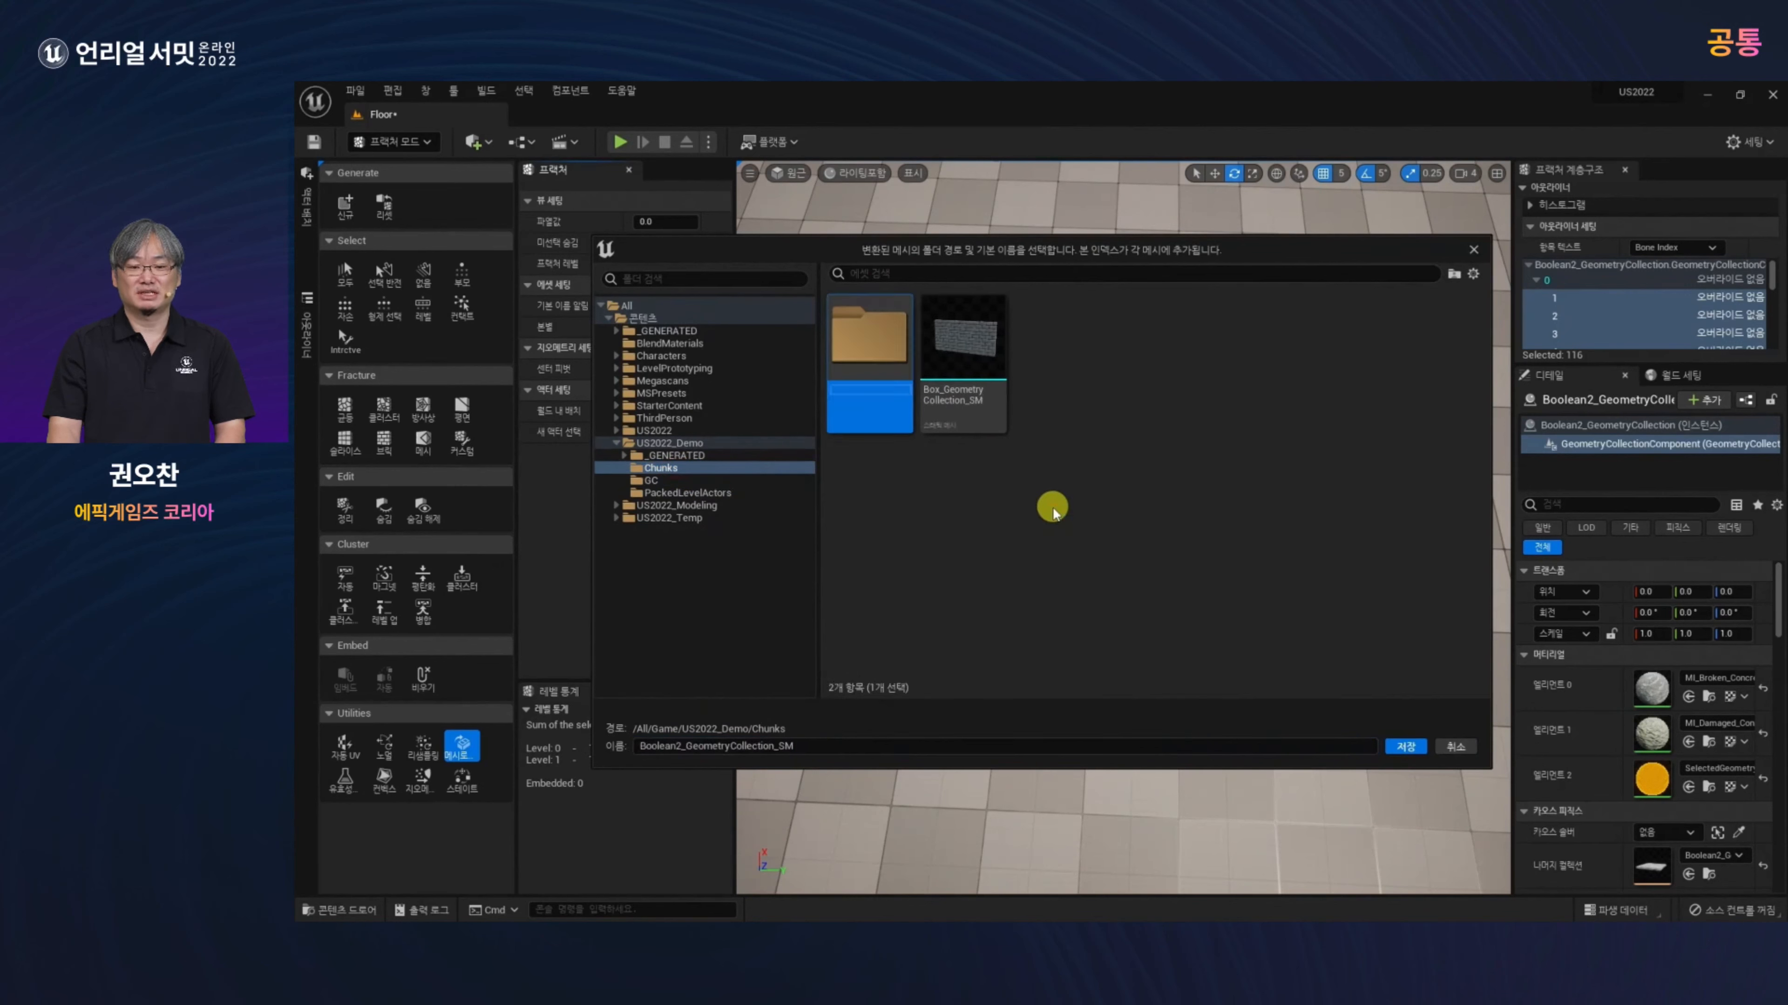
{"action": "type", "text": "Fl"}
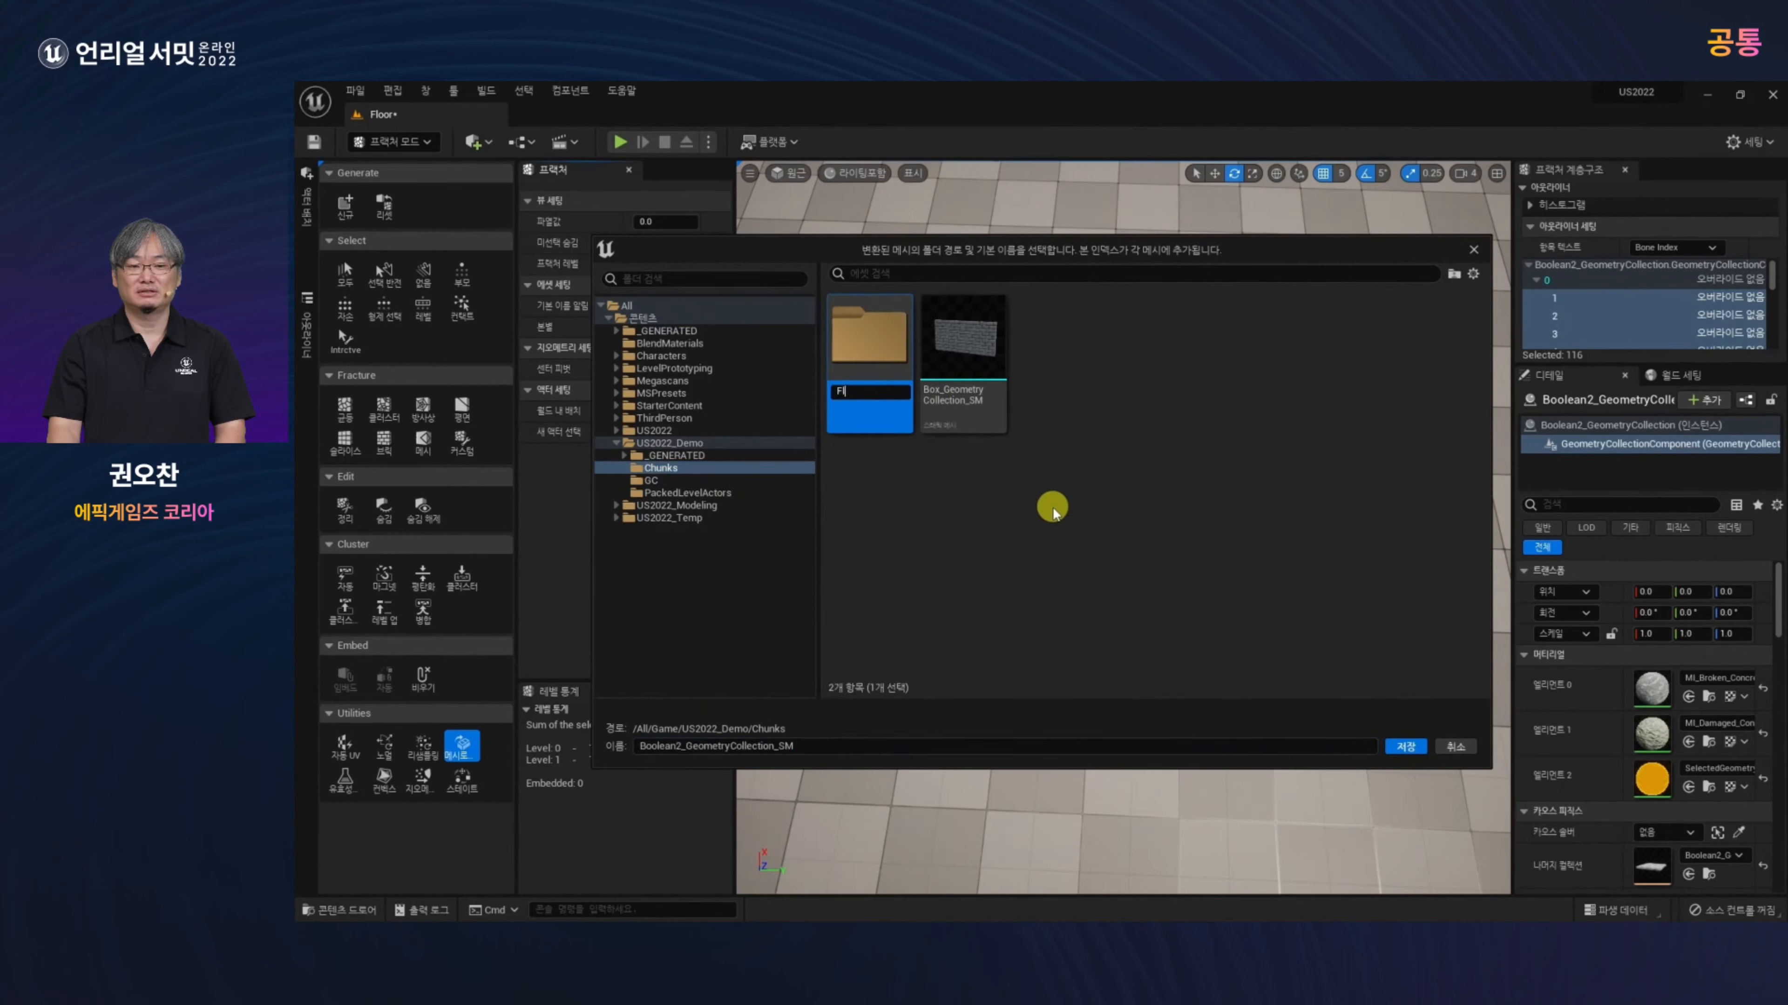
{"action": "type", "text": "oor"}
{"action": "key", "text": "Return"}
{"action": "double_click", "coordinate": [876, 349]}
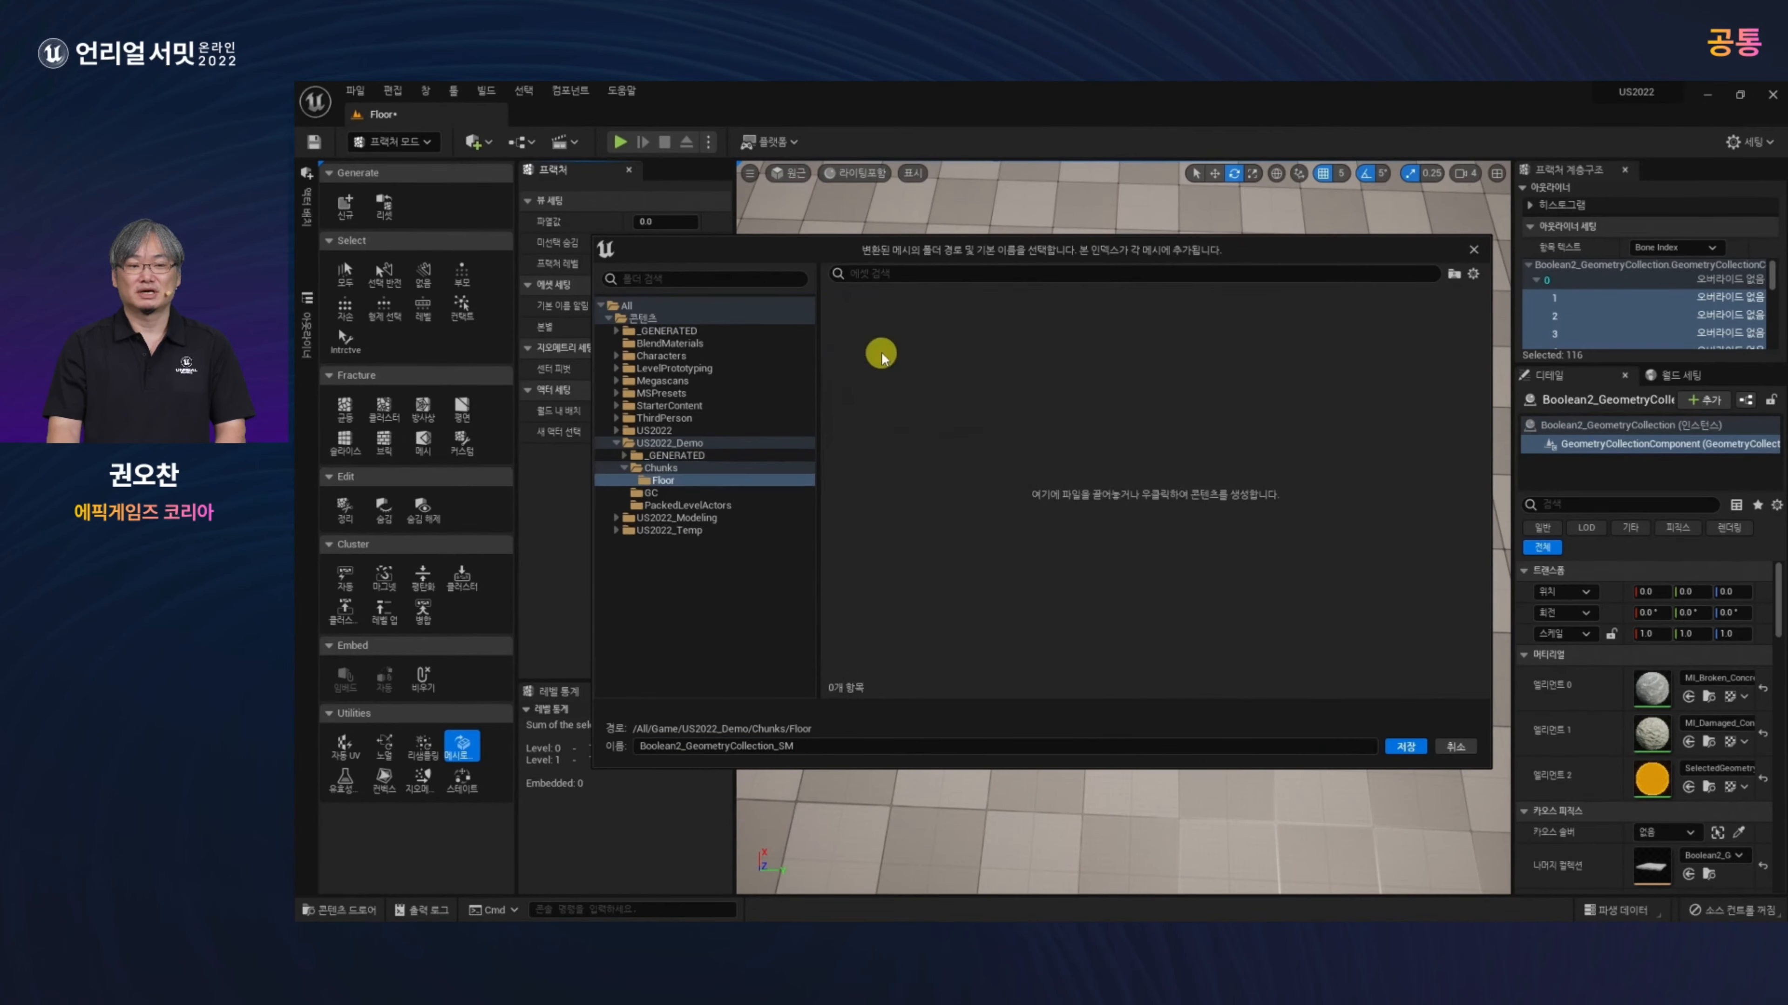
{"action": "left_click", "coordinate": [1407, 747]}
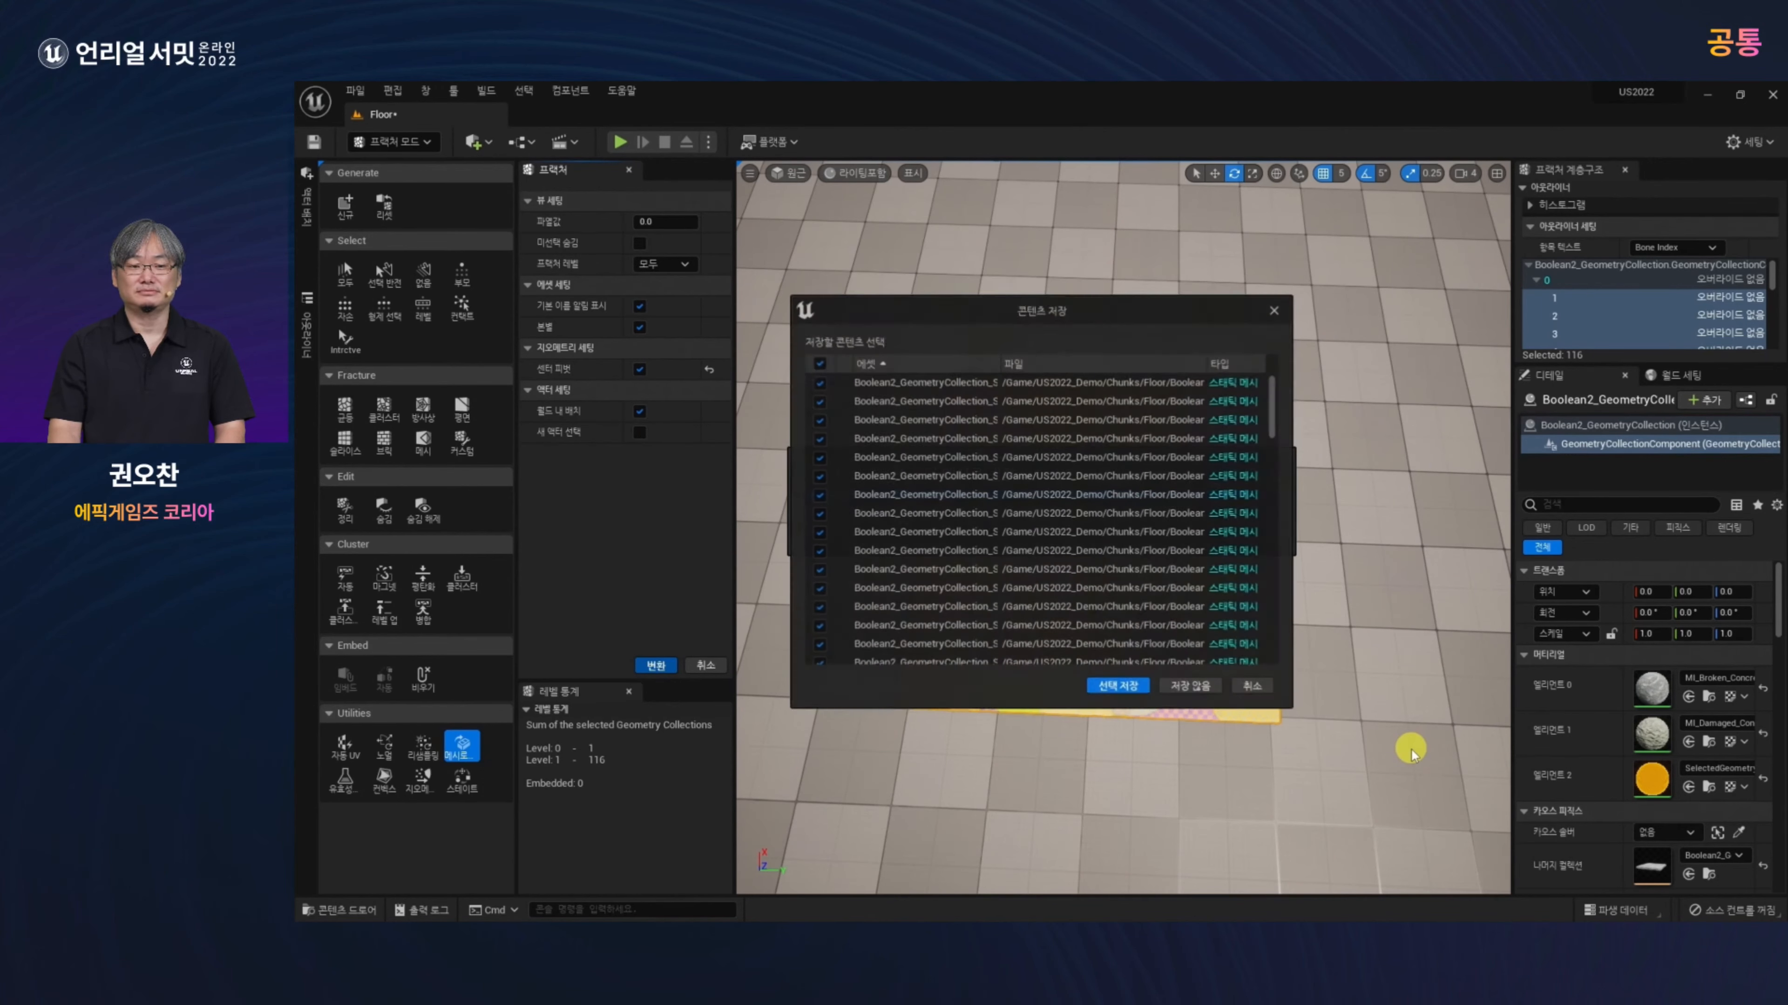
{"action": "left_click", "coordinate": [1116, 687]}
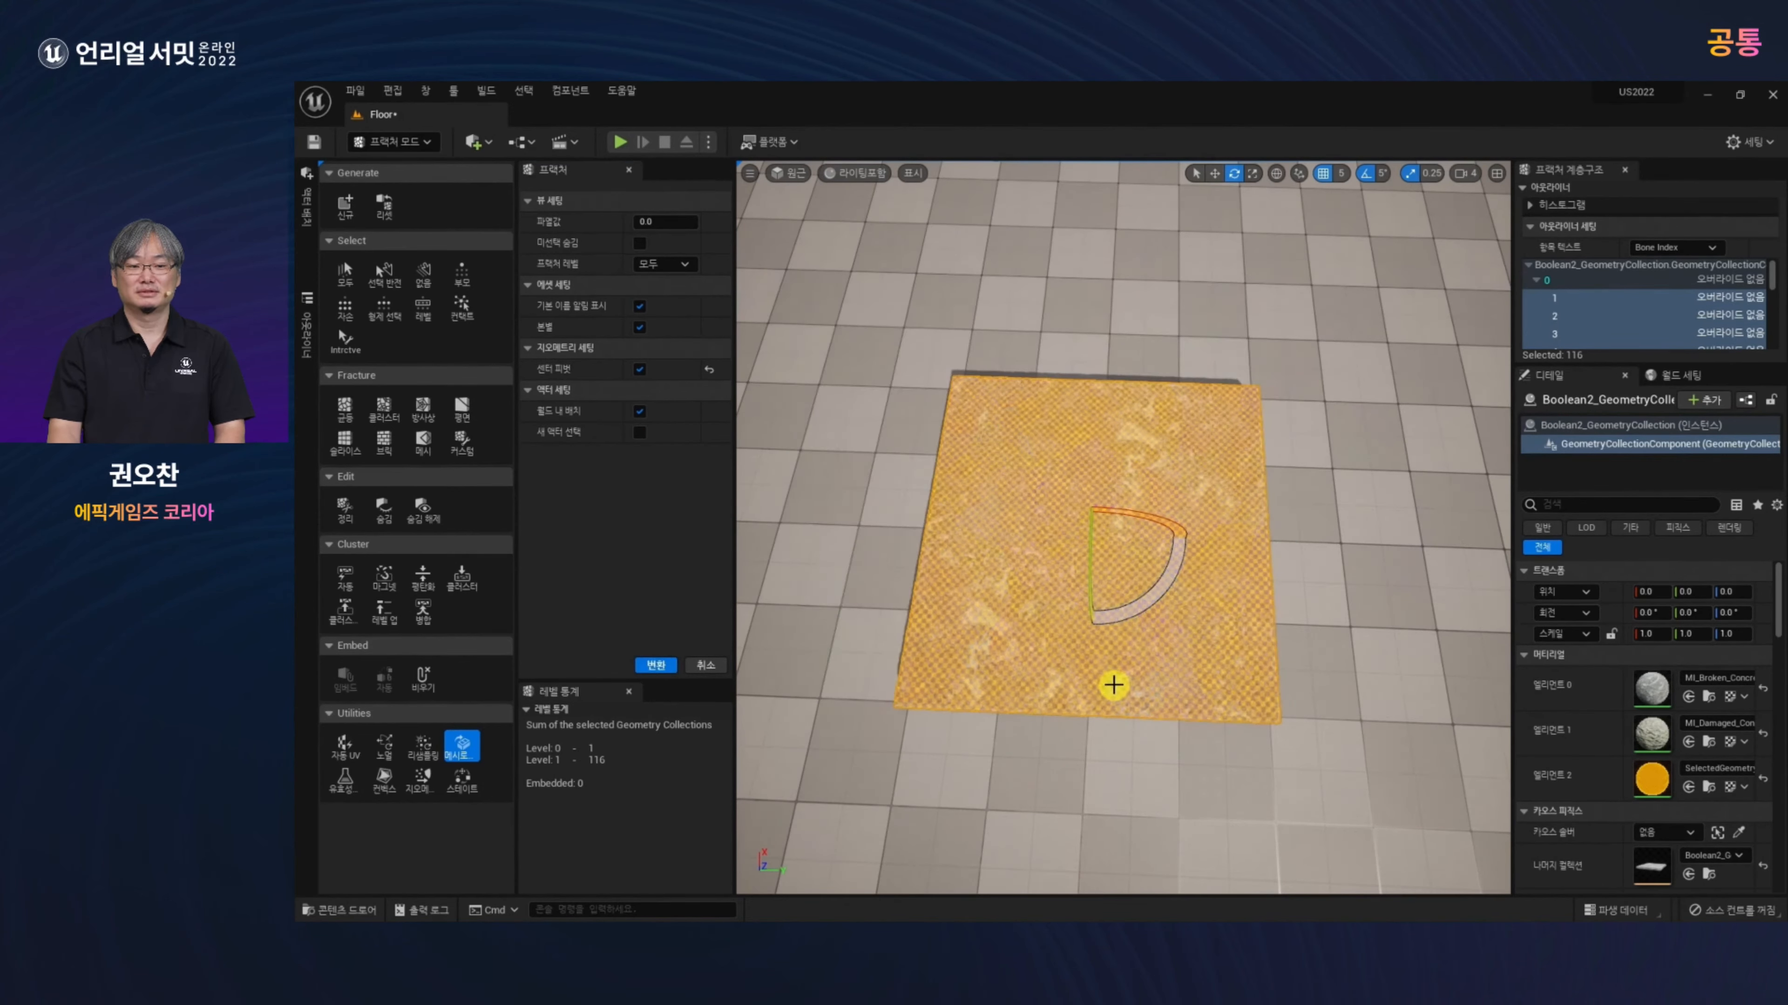
Step: Delete the Boolean2_GeometryCollection actor from the level
{"action": "left_click", "coordinate": [309, 332]}
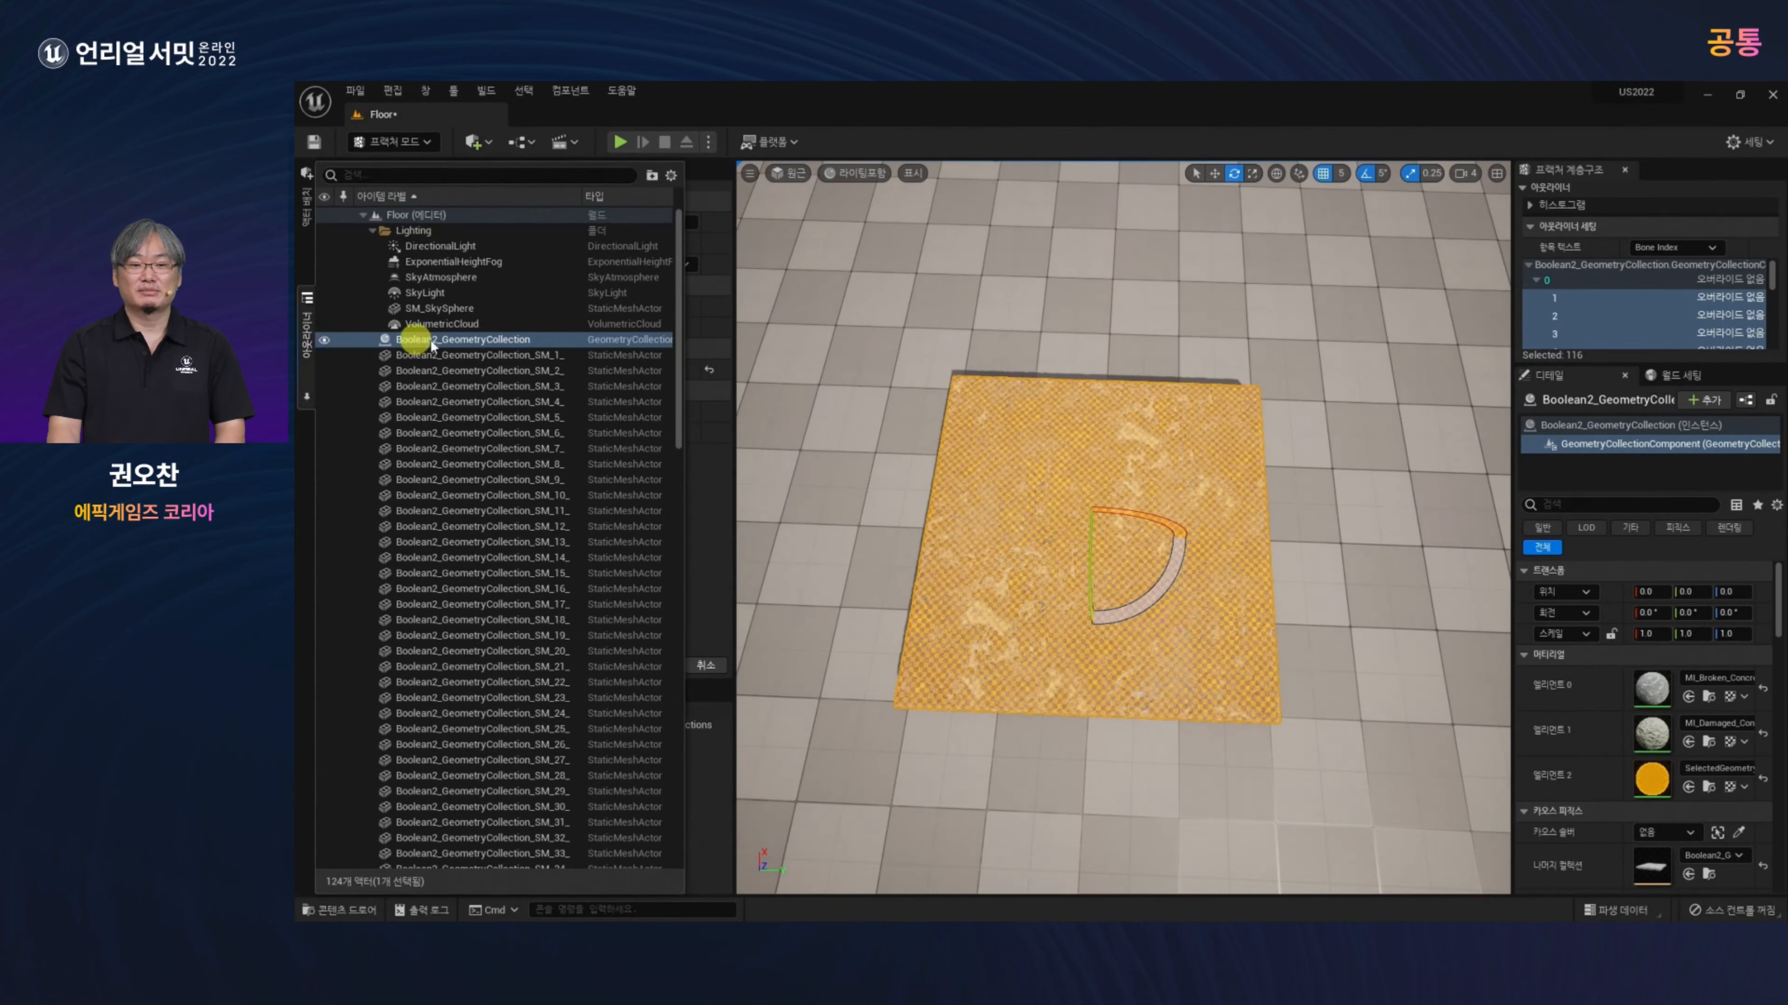
{"action": "left_click", "coordinate": [514, 341]}
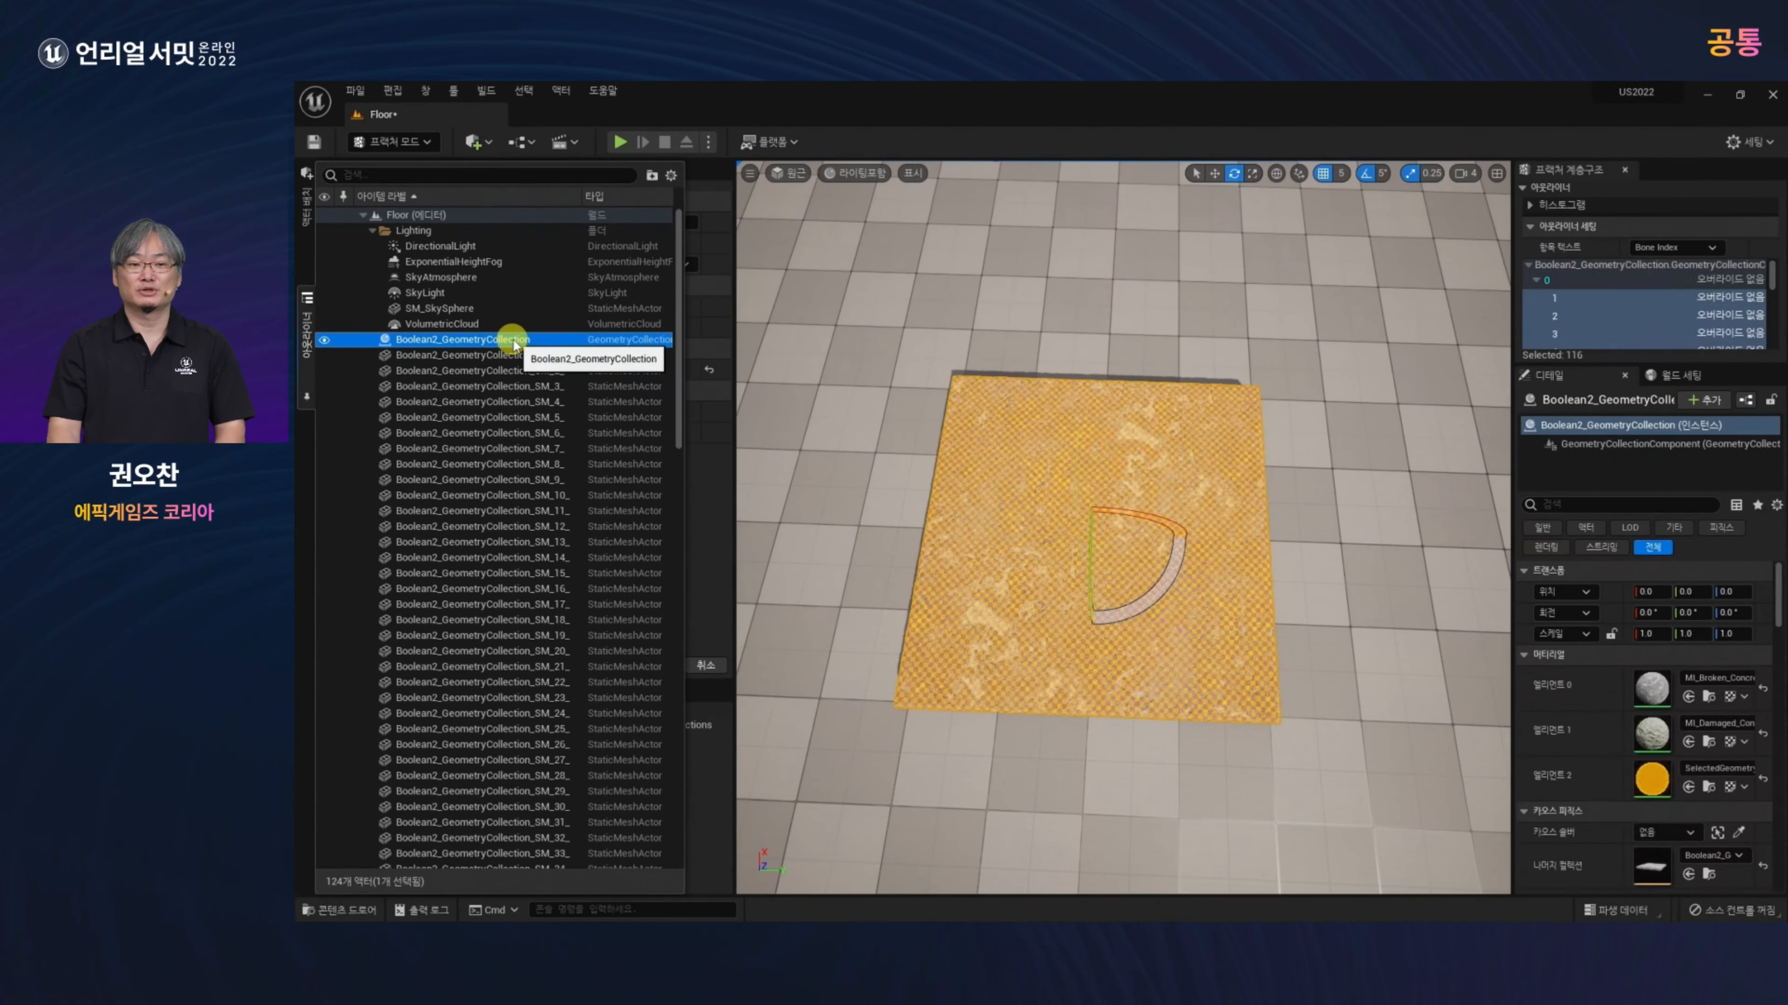
{"action": "key", "text": "Delete"}
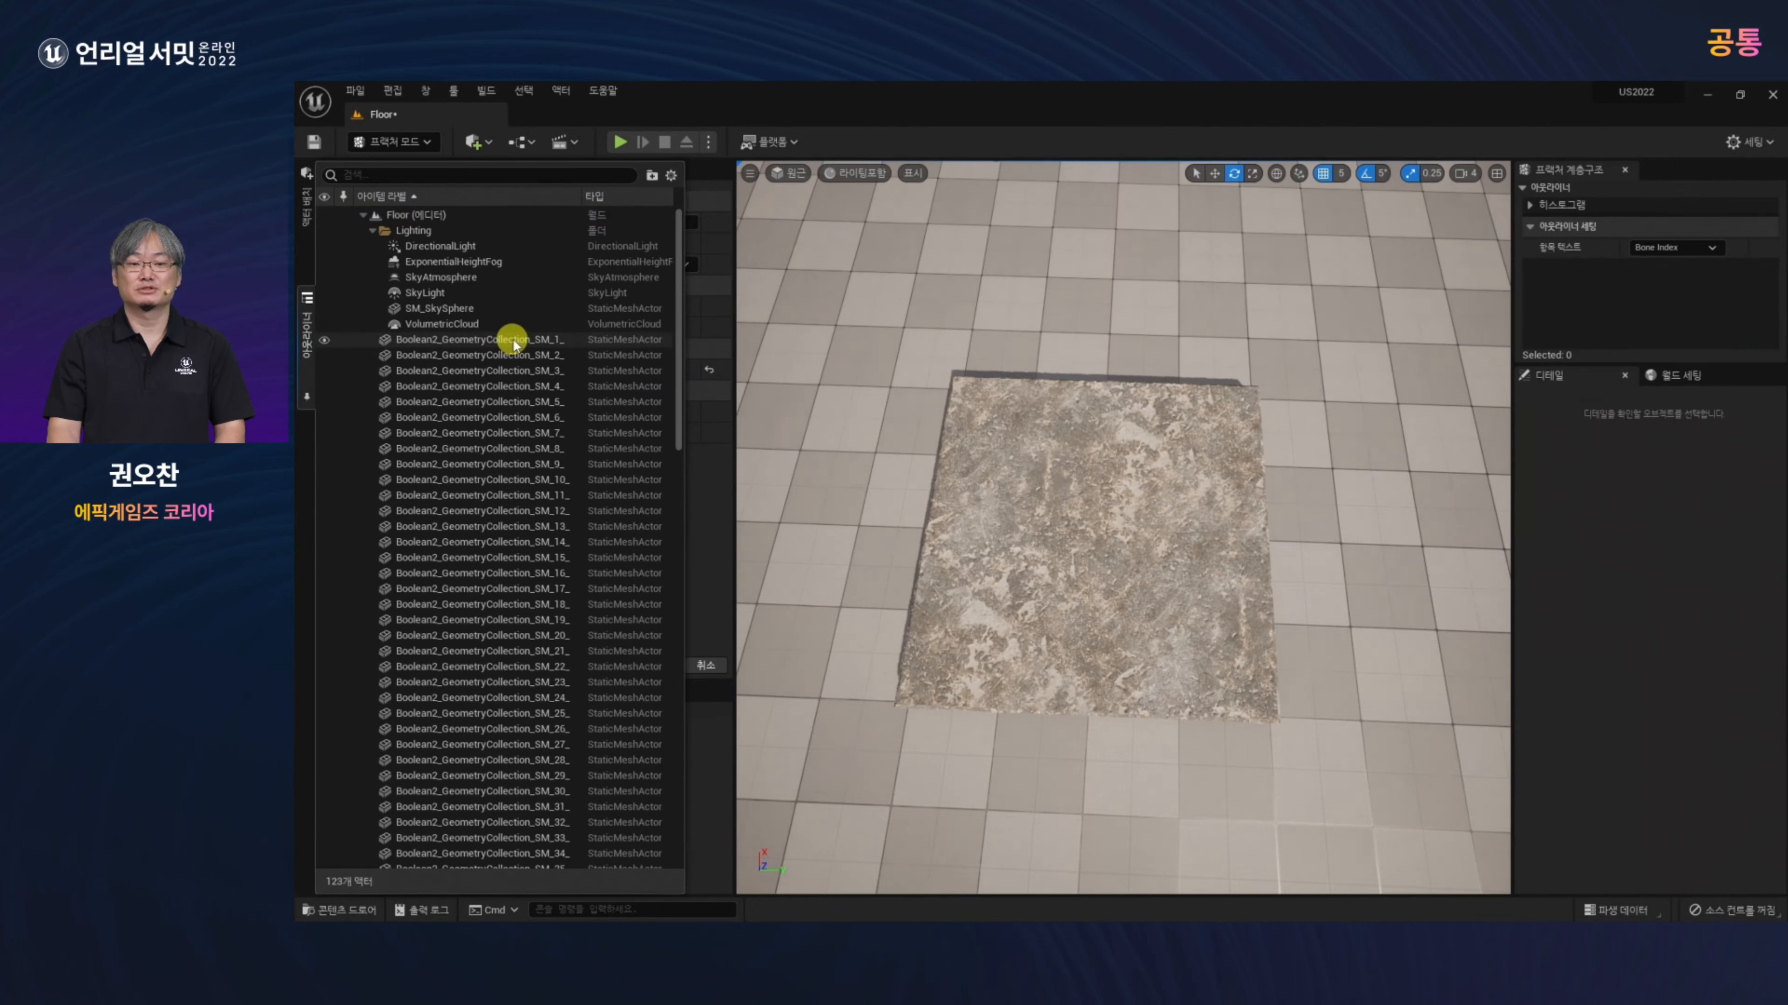
Step: Group the static mesh pieces Boolean2_GeometryCollection_SM_1 through SM_116 into a new outliner folder named Floor_Origin
{"action": "left_click", "coordinate": [512, 338]}
{"action": "scroll", "coordinate": [514, 380], "scroll_direction": "down", "scroll_amount": 10}
{"action": "scroll", "coordinate": [517, 458], "scroll_direction": "down", "scroll_amount": 15}
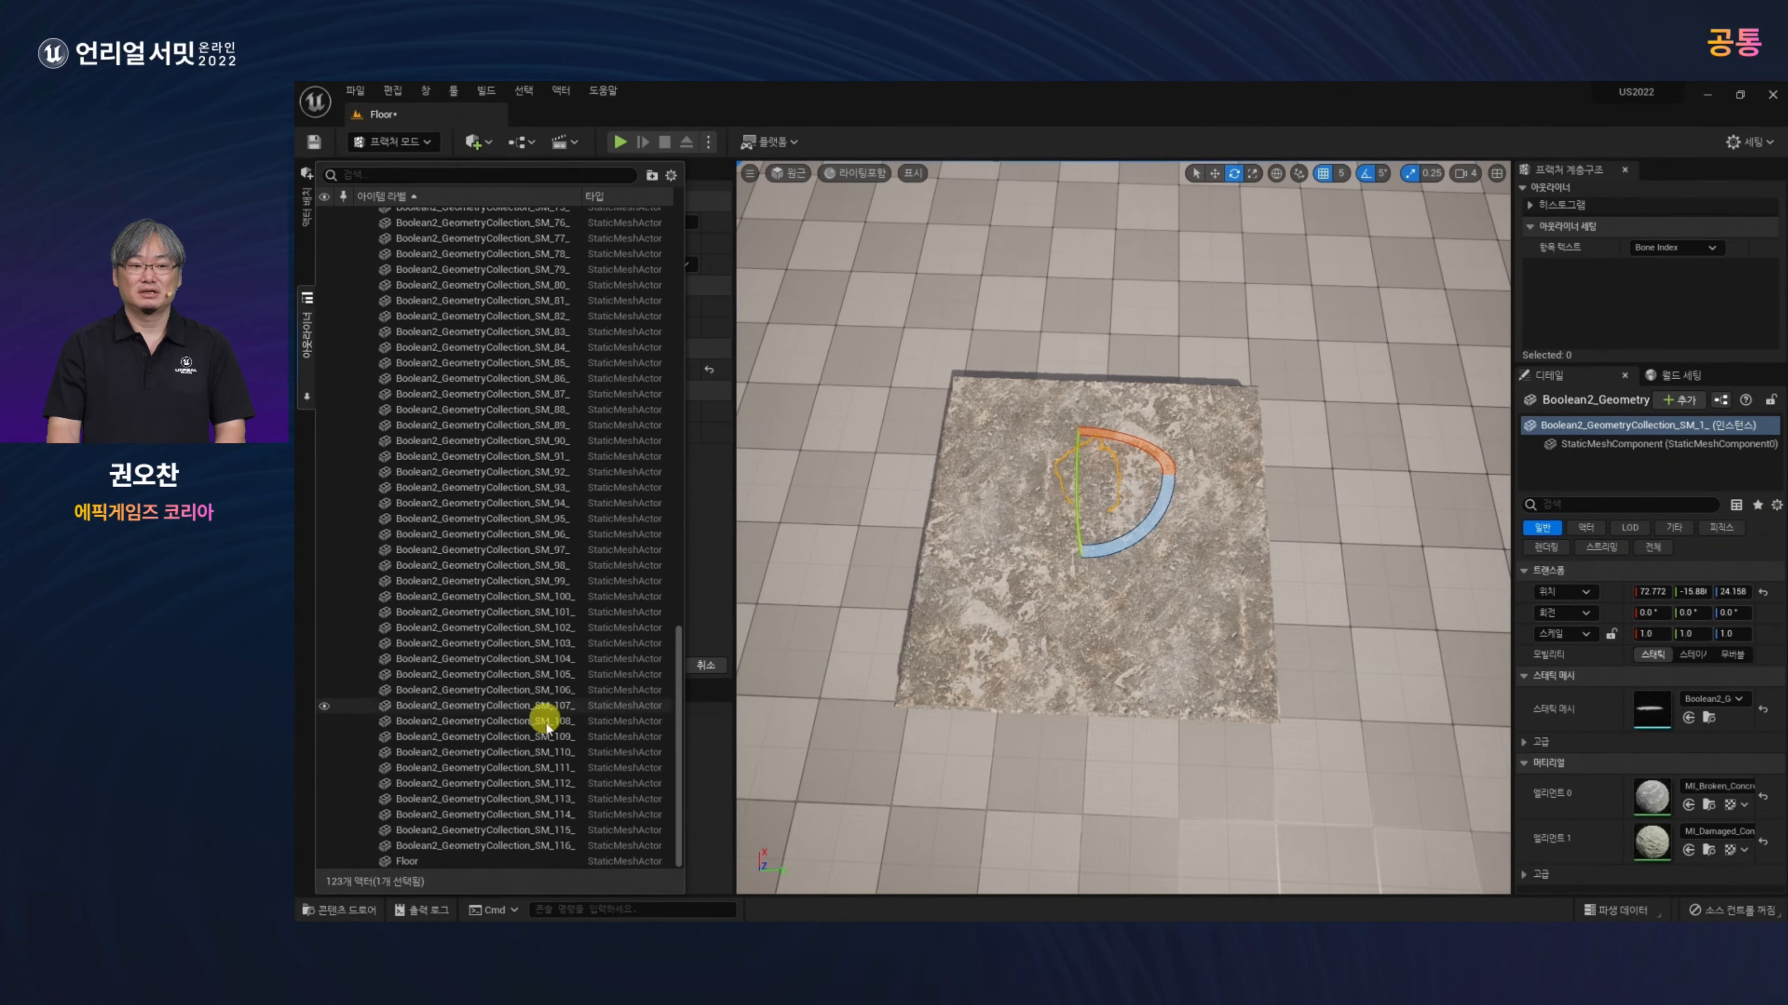
{"action": "left_click", "coordinate": [521, 845], "text": "shift"}
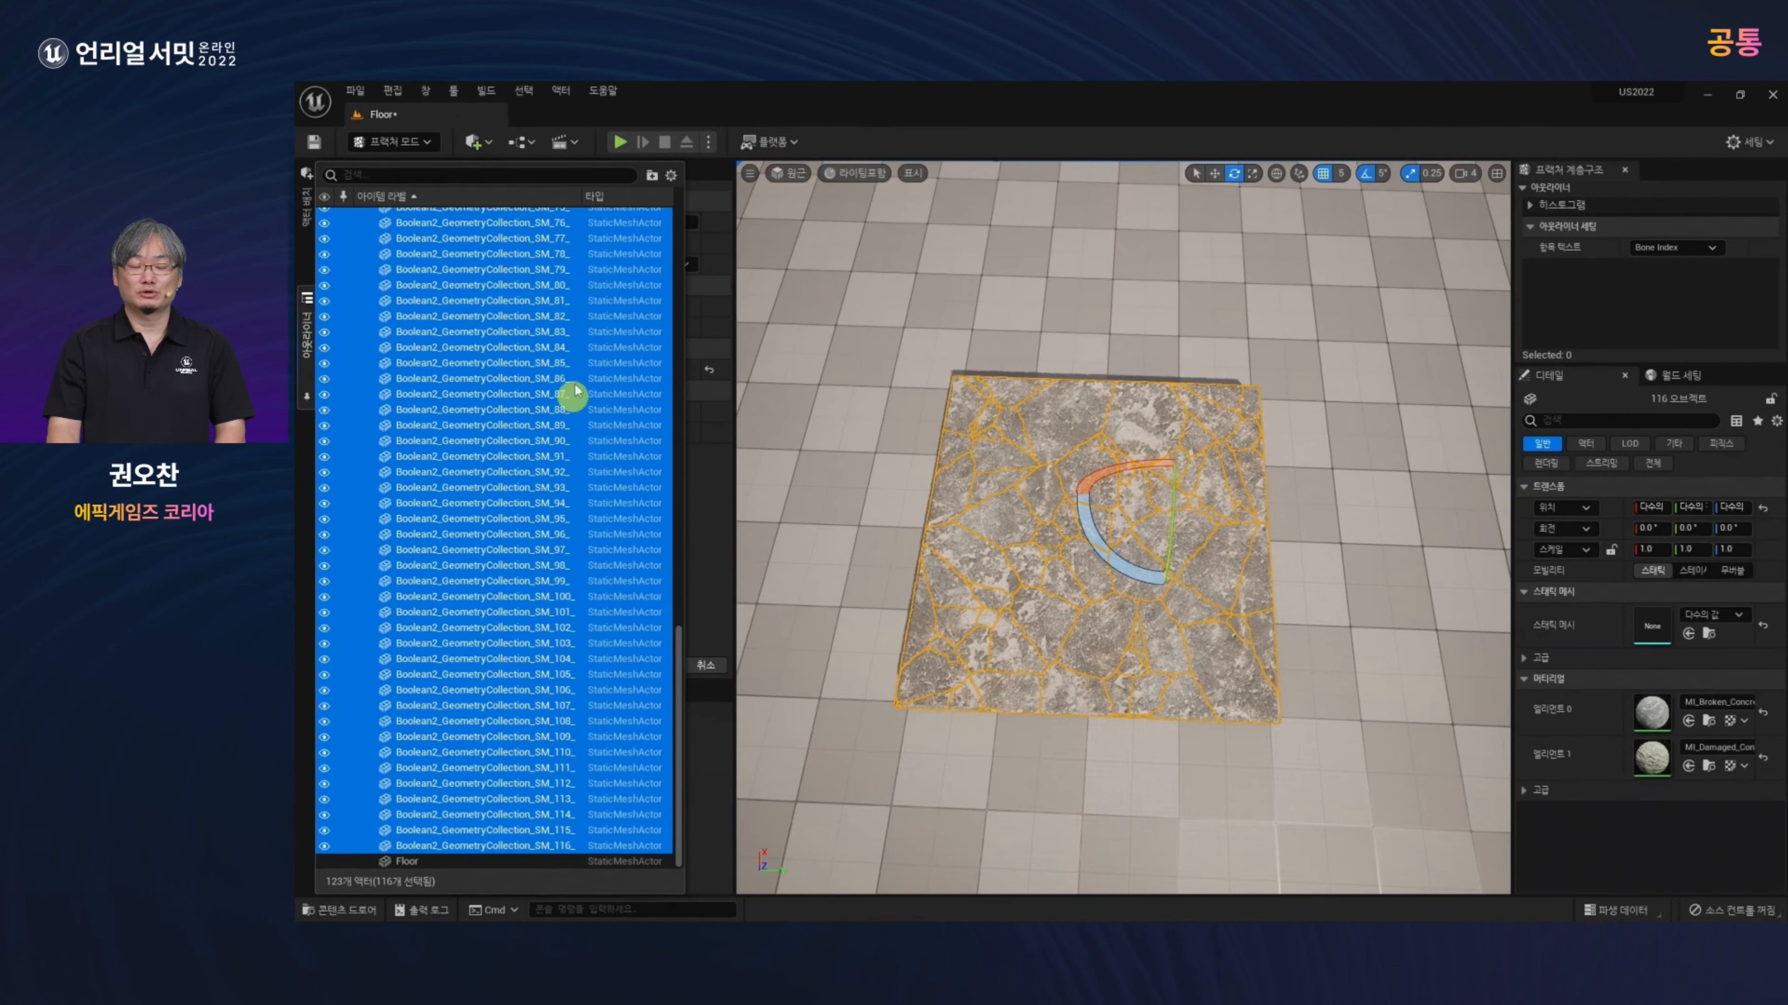
{"action": "left_click", "coordinate": [650, 176]}
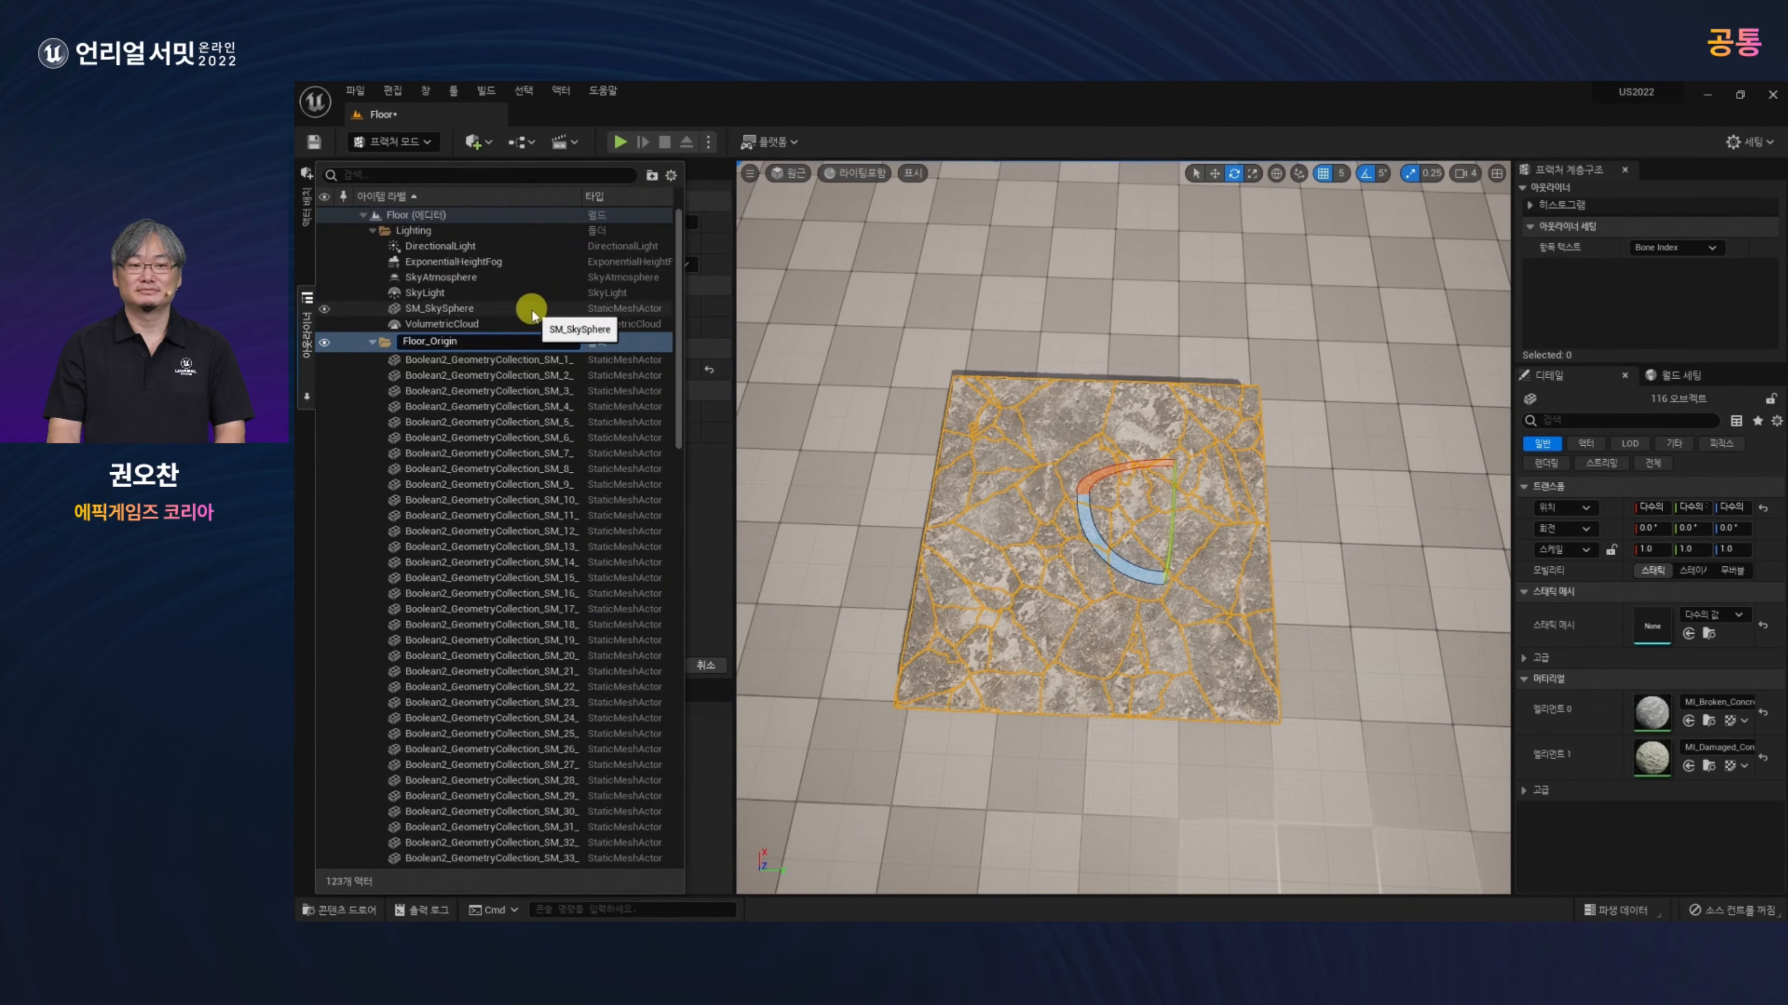
{"action": "type", "text": "Floor_Origin"}
{"action": "key", "text": "Return"}
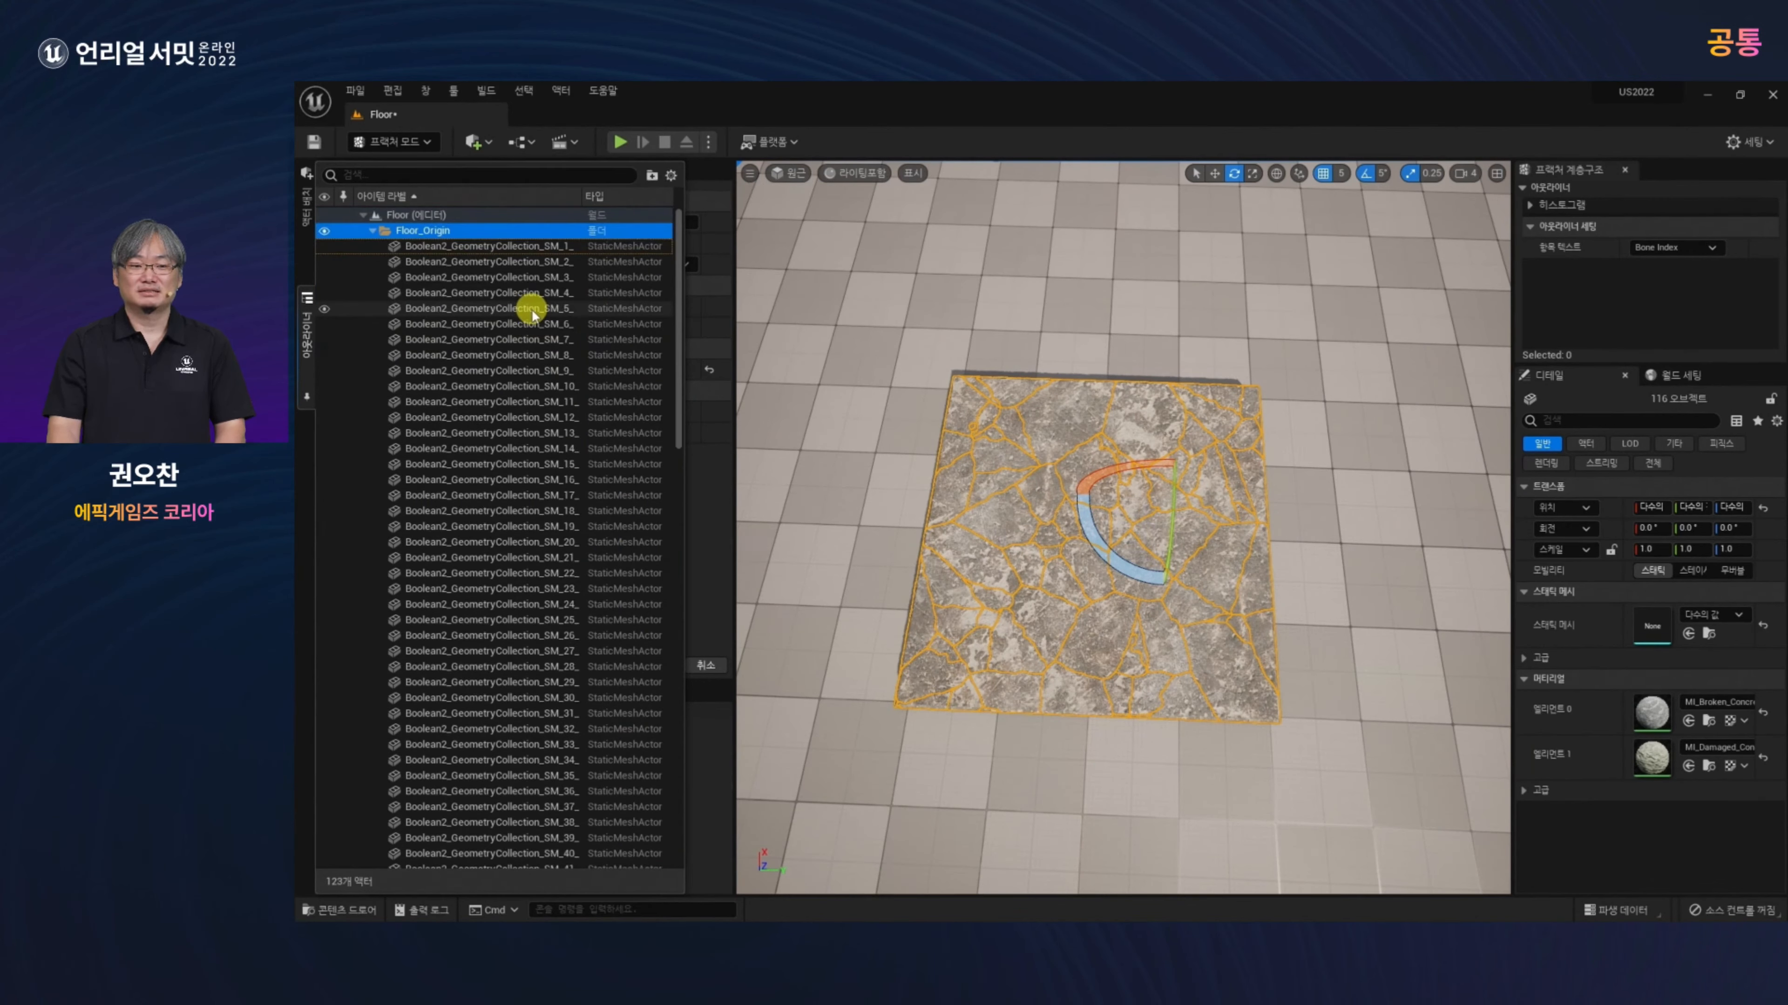
Step: Set the position grid snap to 50 and move all the slab pieces aside along the Y axis
{"action": "left_click", "coordinate": [1341, 172]}
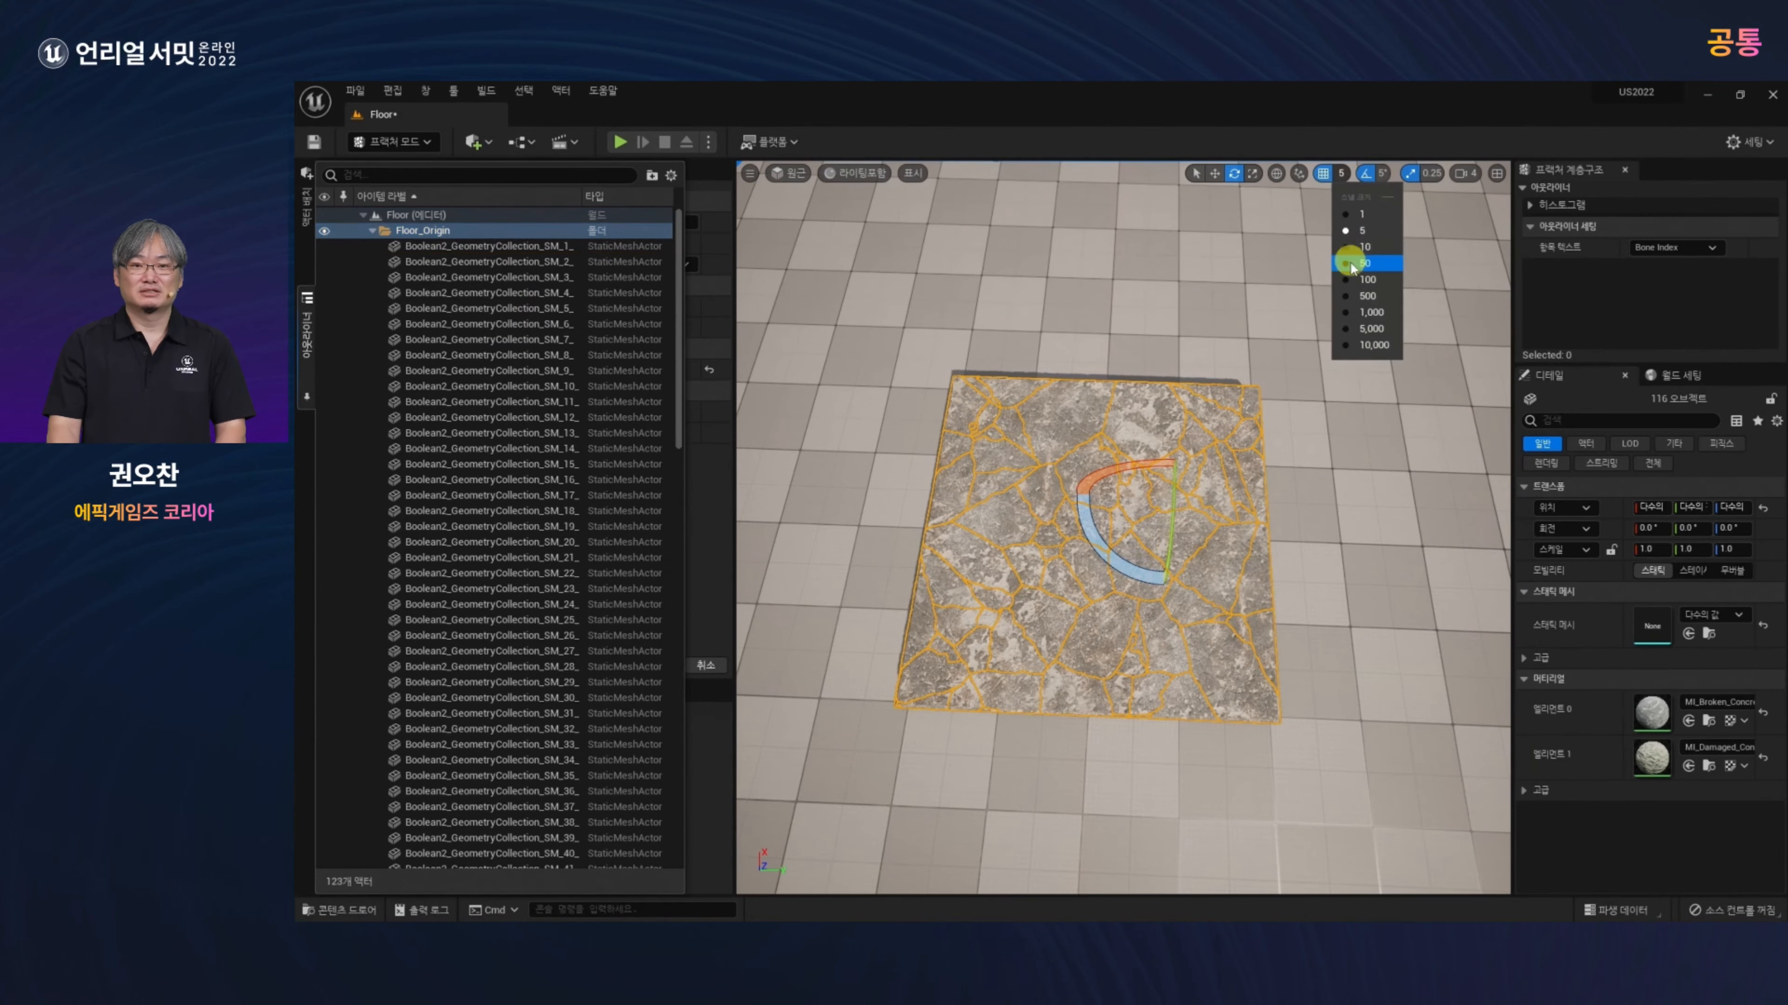
{"action": "left_click", "coordinate": [1351, 263]}
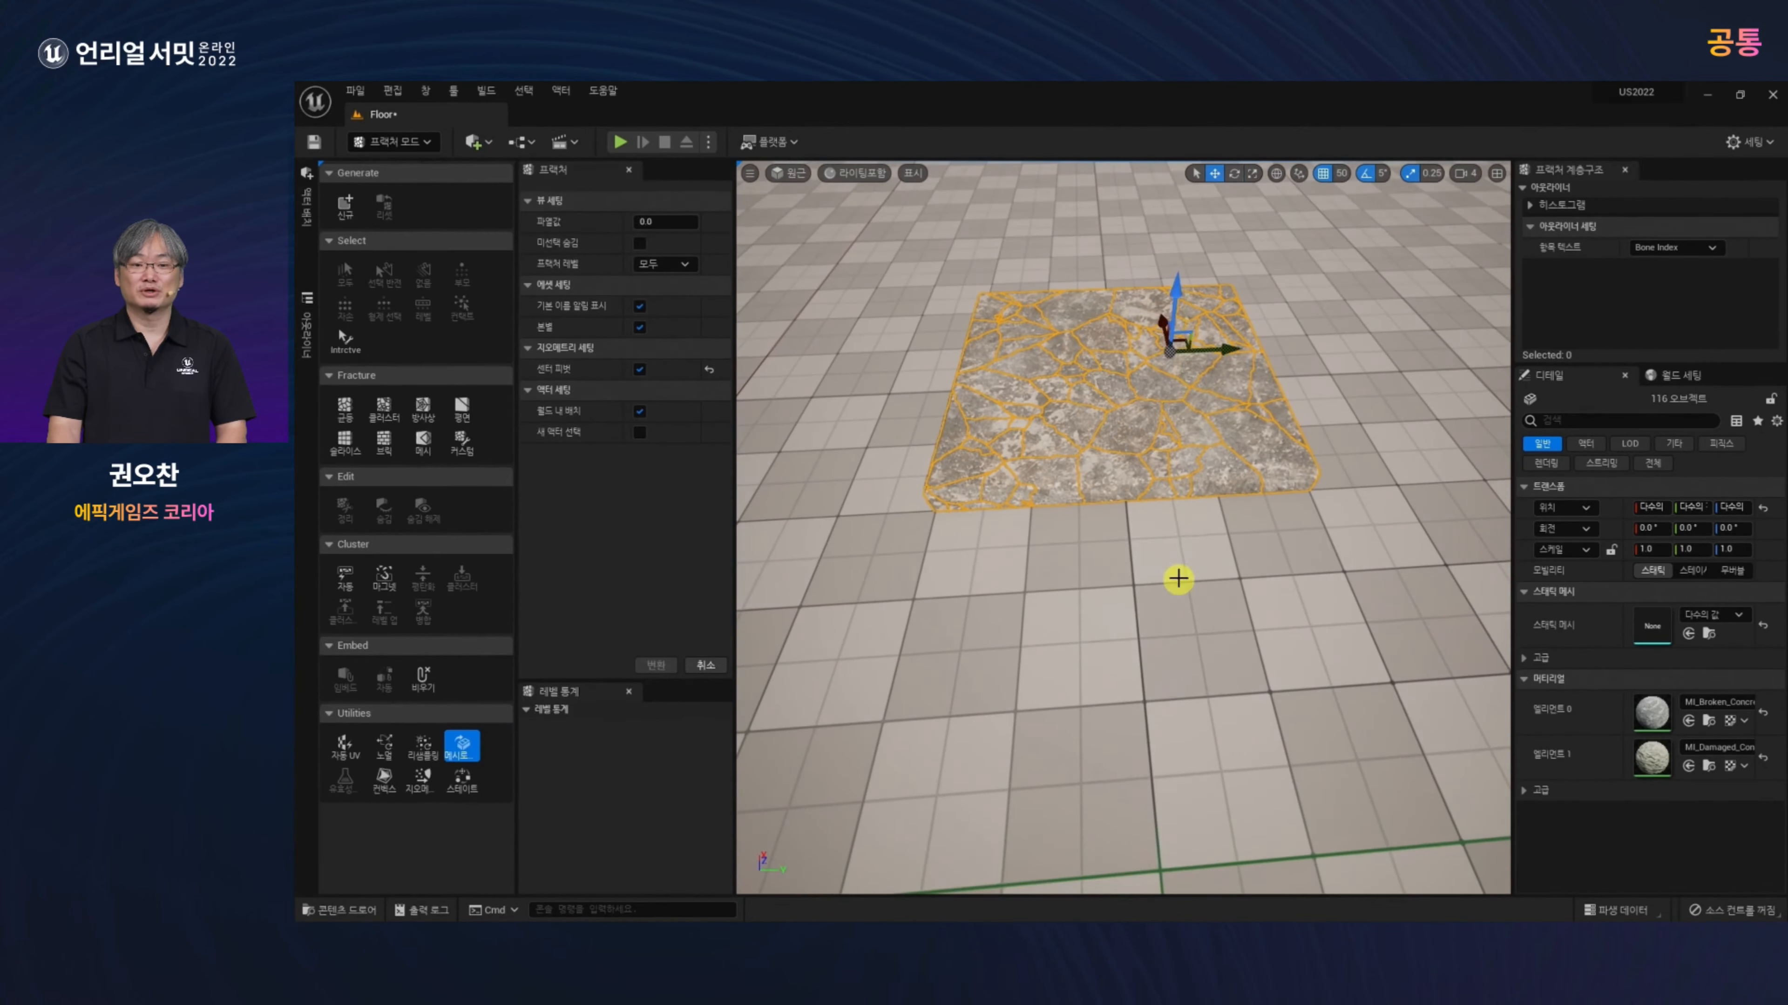
{"action": "left_click_drag", "start_coordinate": [1234, 347], "coordinate": [1579, 352]}
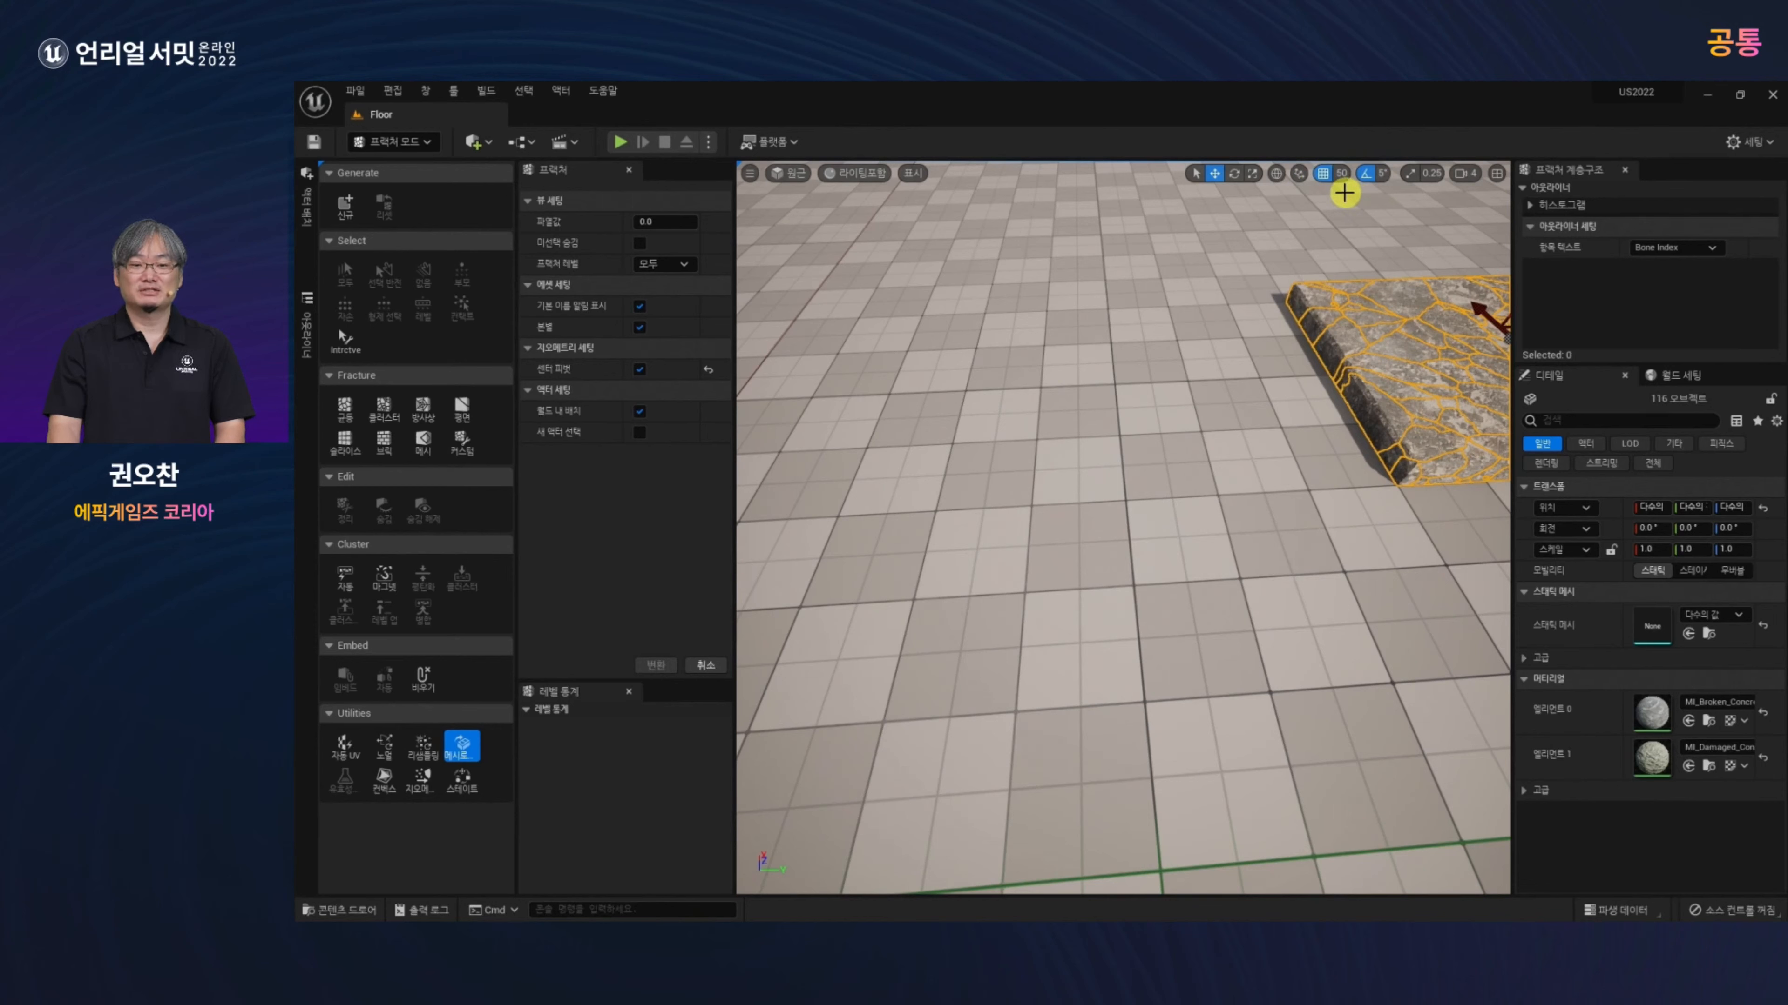
Step: Duplicate the moved slab pieces back to the slab's original location, leaving the first set aside
{"action": "left_click", "coordinate": [1378, 397], "text": "ctrl"}
{"action": "left_click", "coordinate": [1378, 397], "text": "ctrl"}
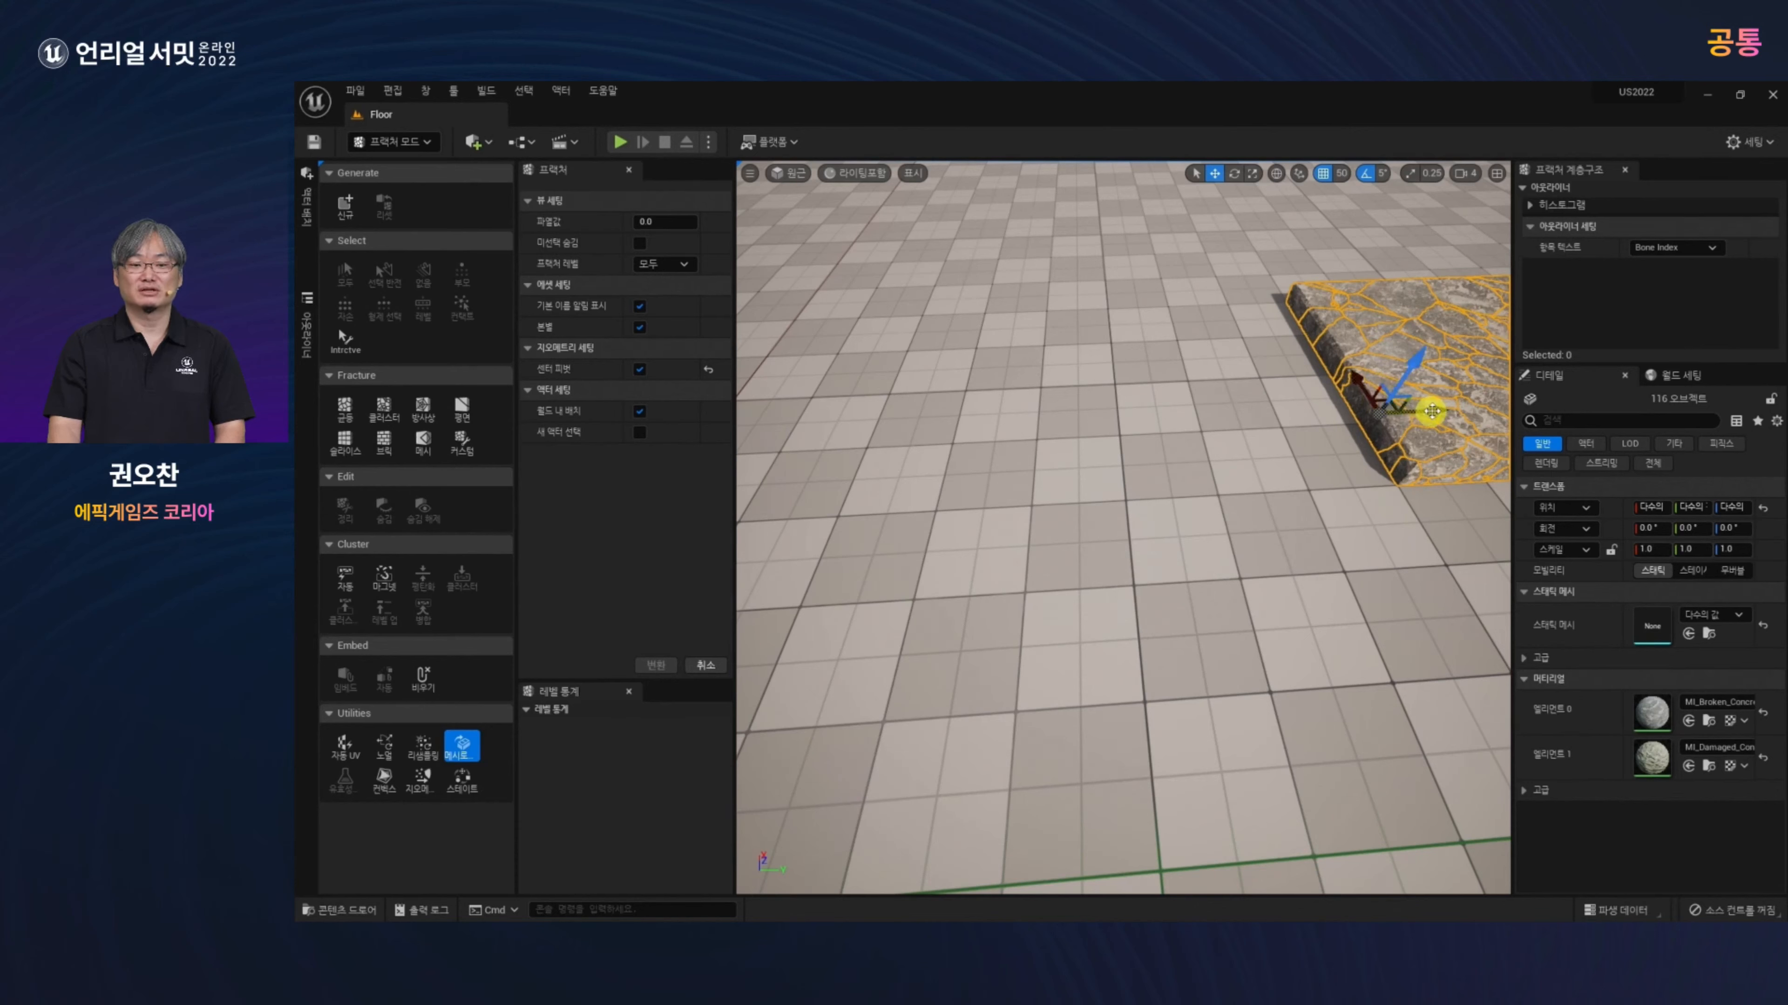
{"action": "left_click_drag", "start_coordinate": [1434, 410], "coordinate": [1225, 403]}
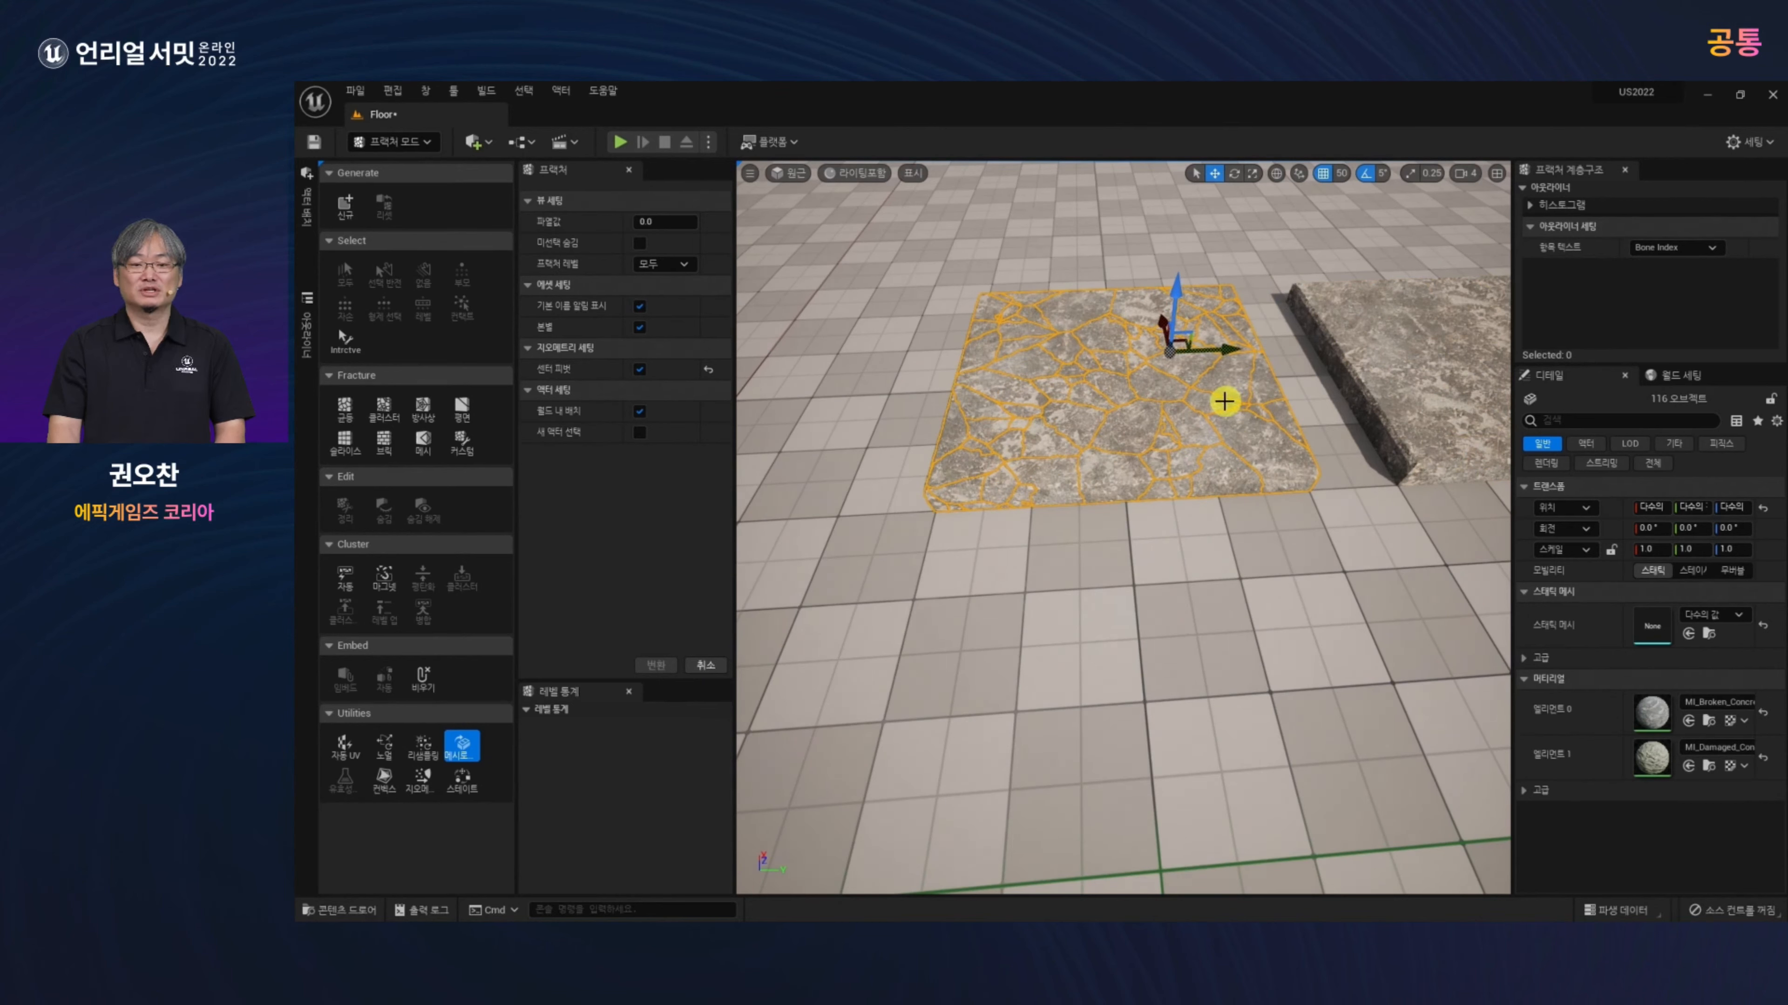
Step: Create a Packed Level Actor from the pieces with a World Origin pivot, saved as Floor01 and BPP_Floor01 in US2022_Demo/PackedLevelActors
{"action": "right_click", "coordinate": [1181, 415]}
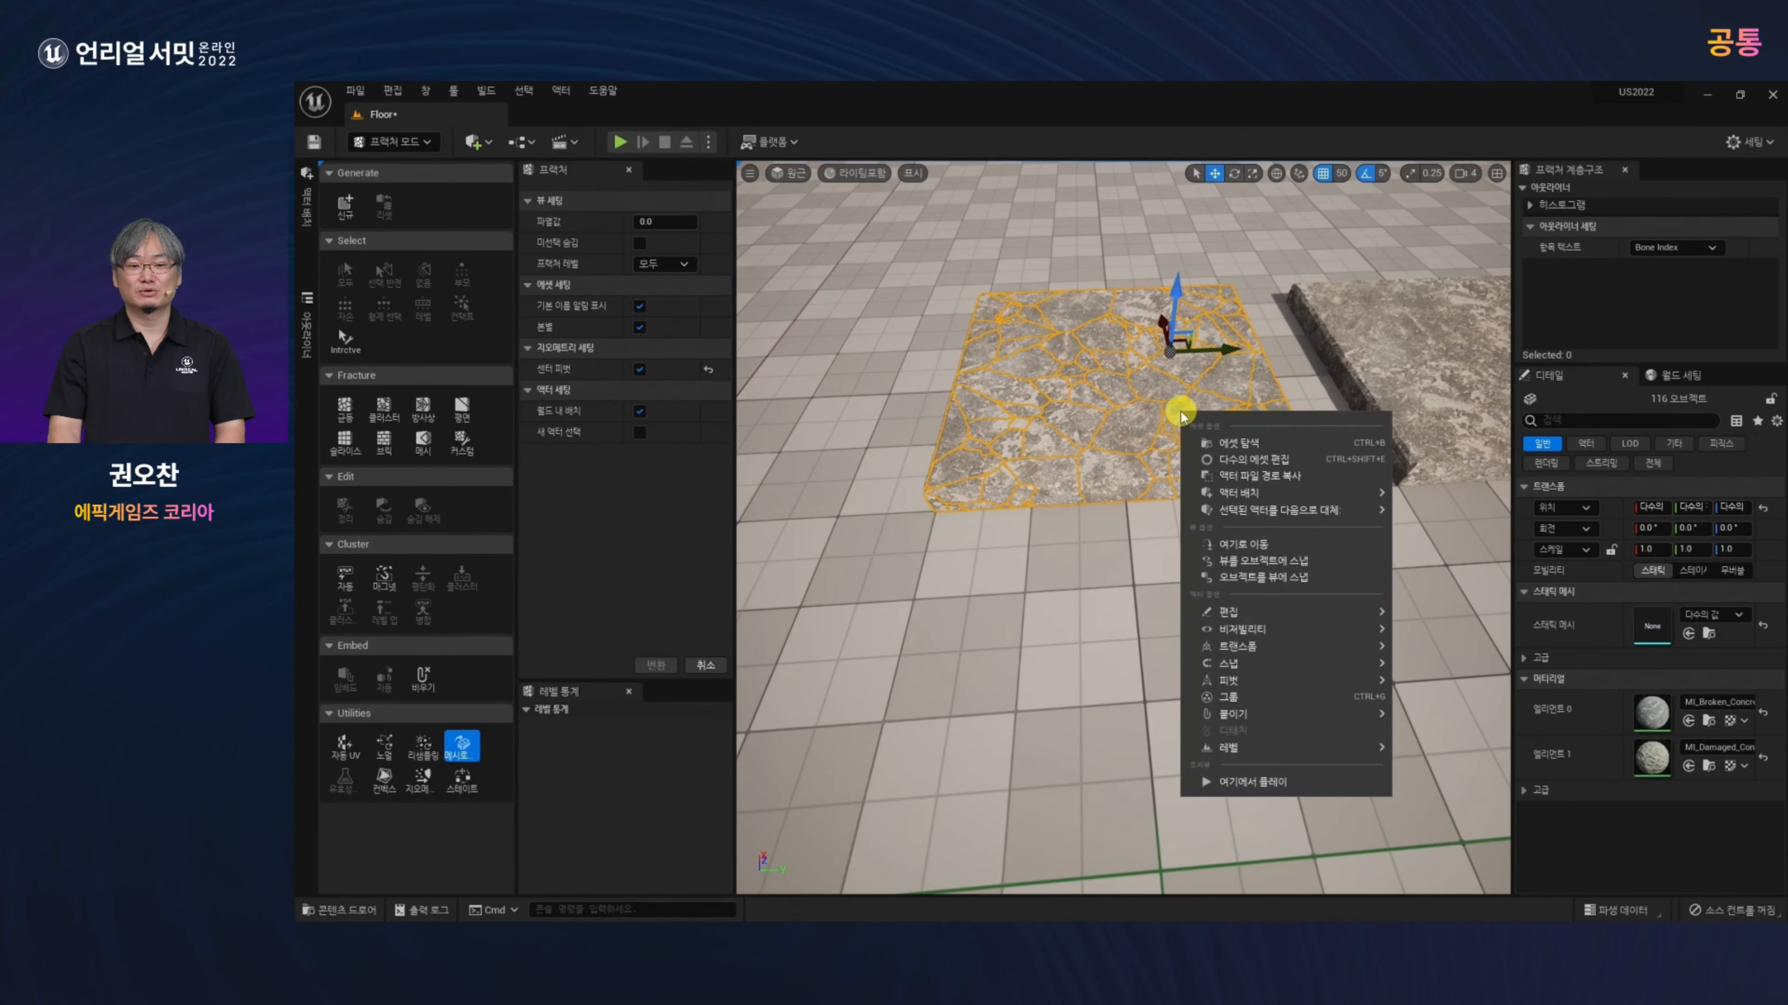
{"action": "mouse_move", "coordinate": [1245, 748]}
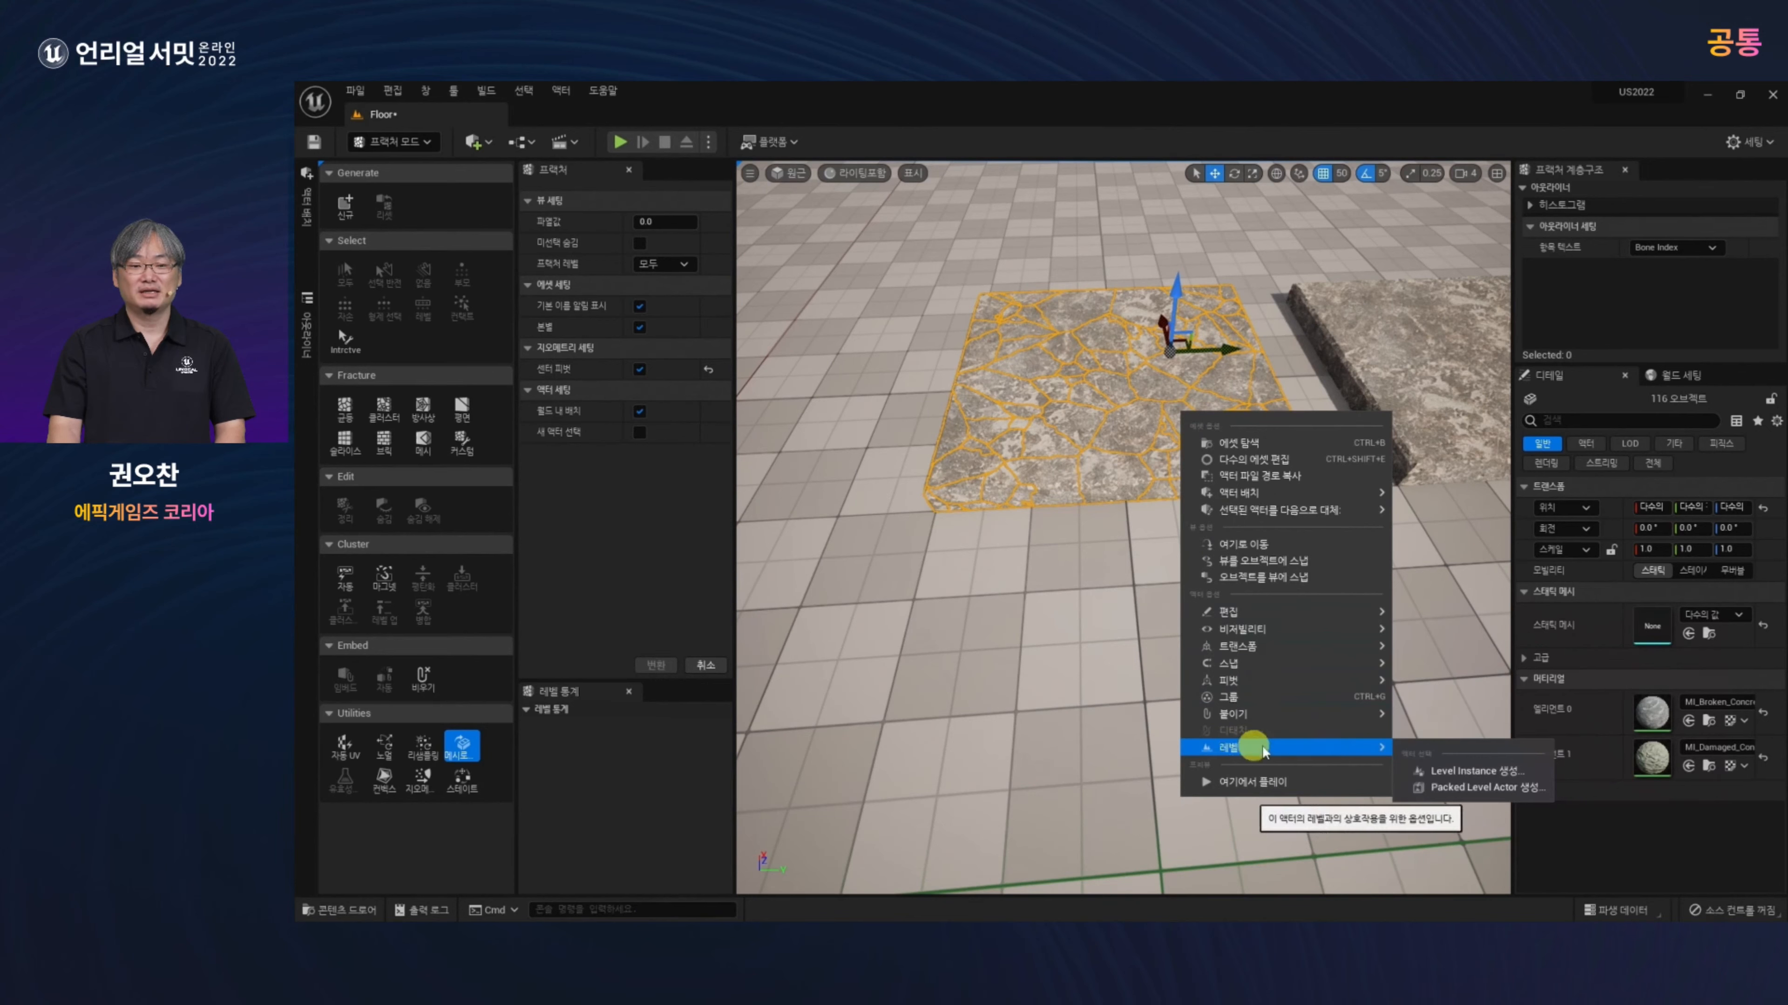
{"action": "left_click", "coordinate": [1460, 788]}
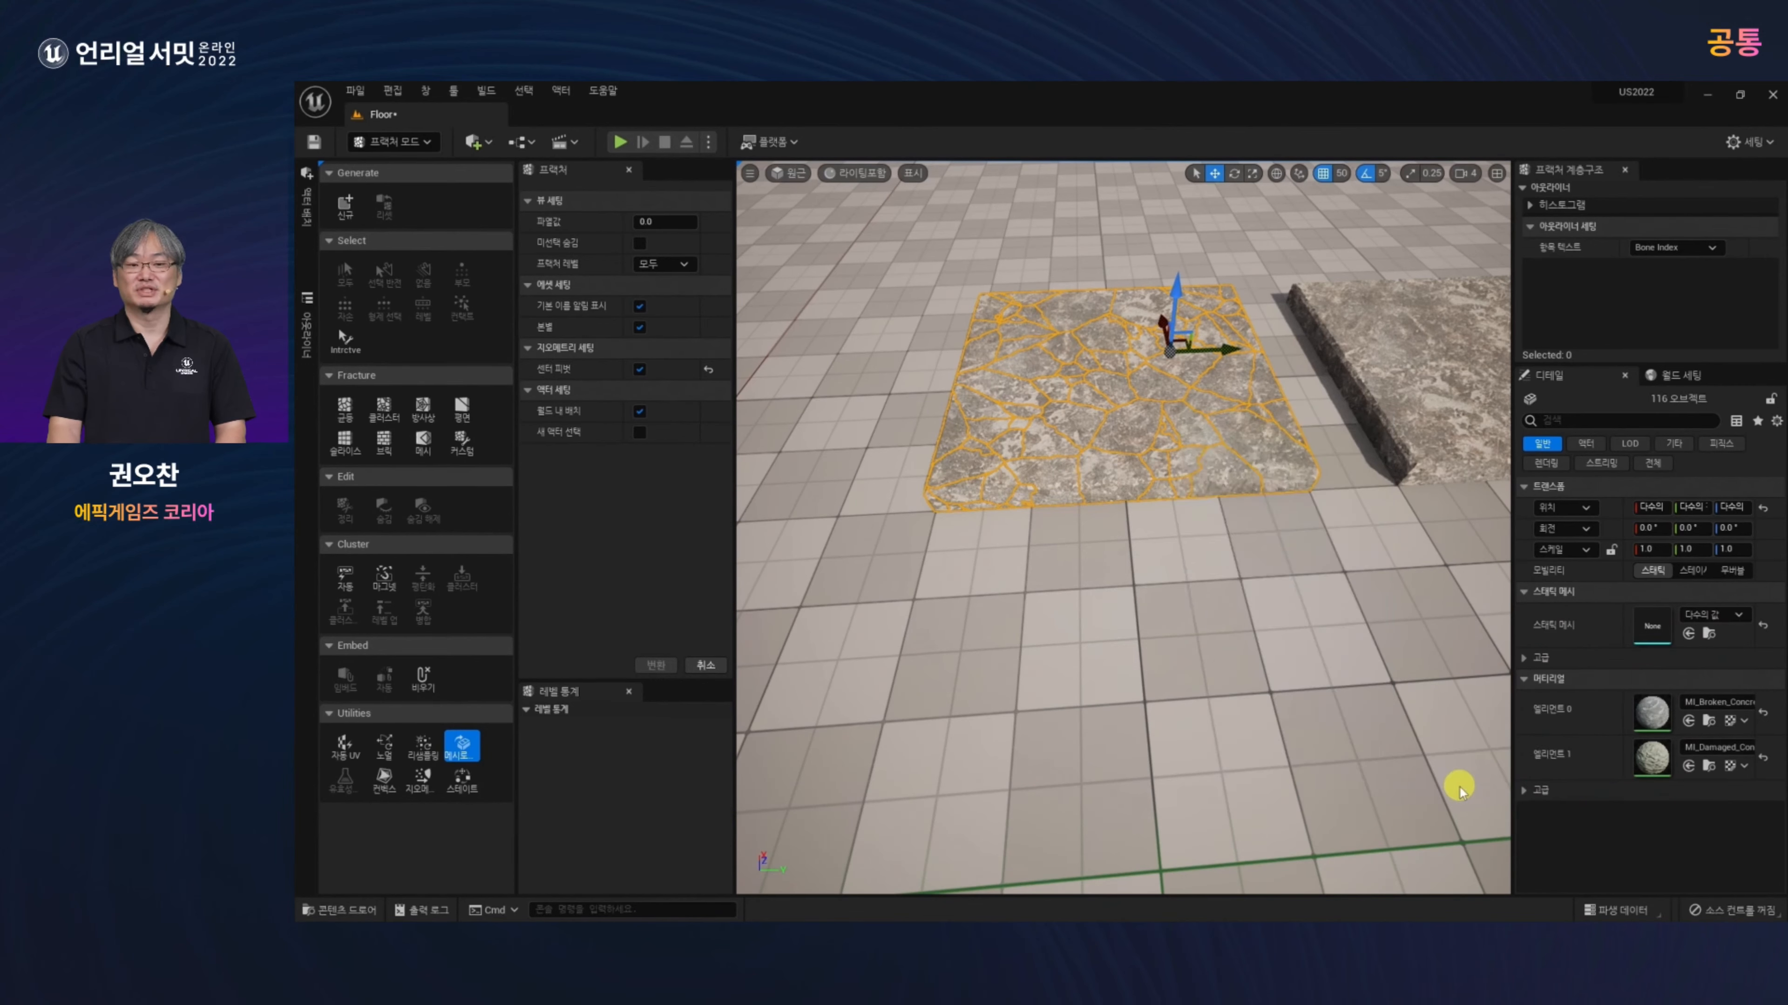
{"action": "left_click", "coordinate": [1146, 553]}
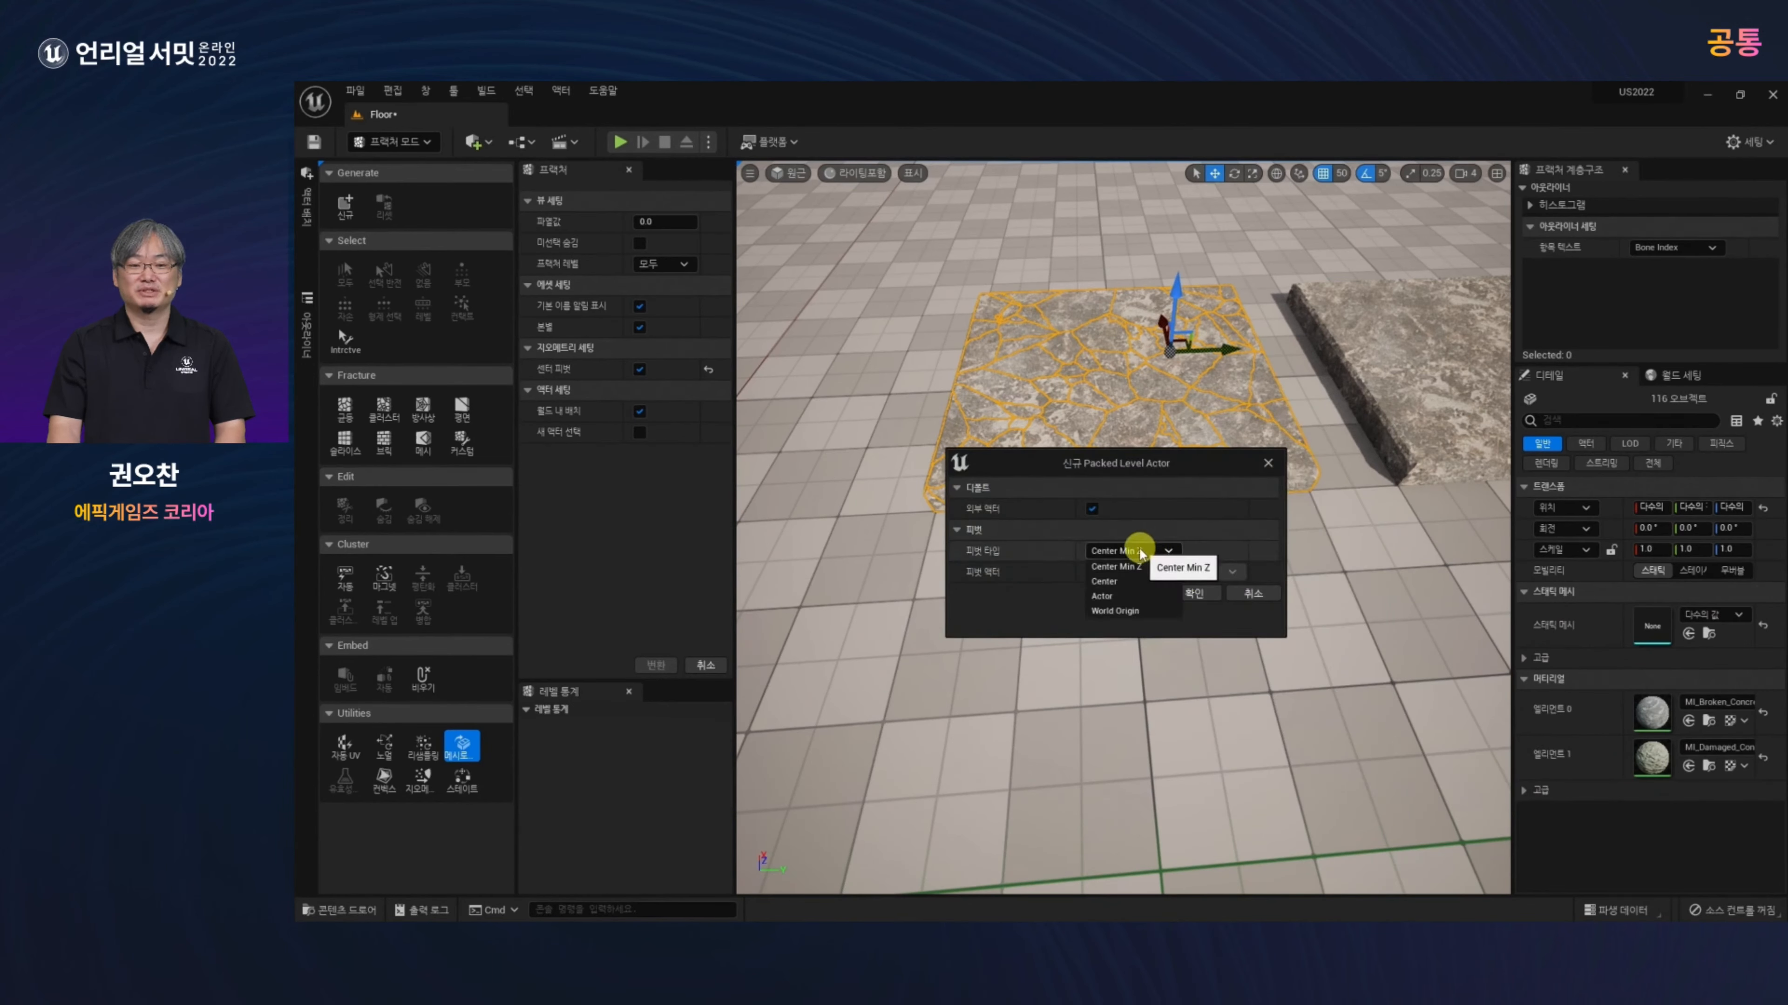
{"action": "left_click", "coordinate": [1119, 611]}
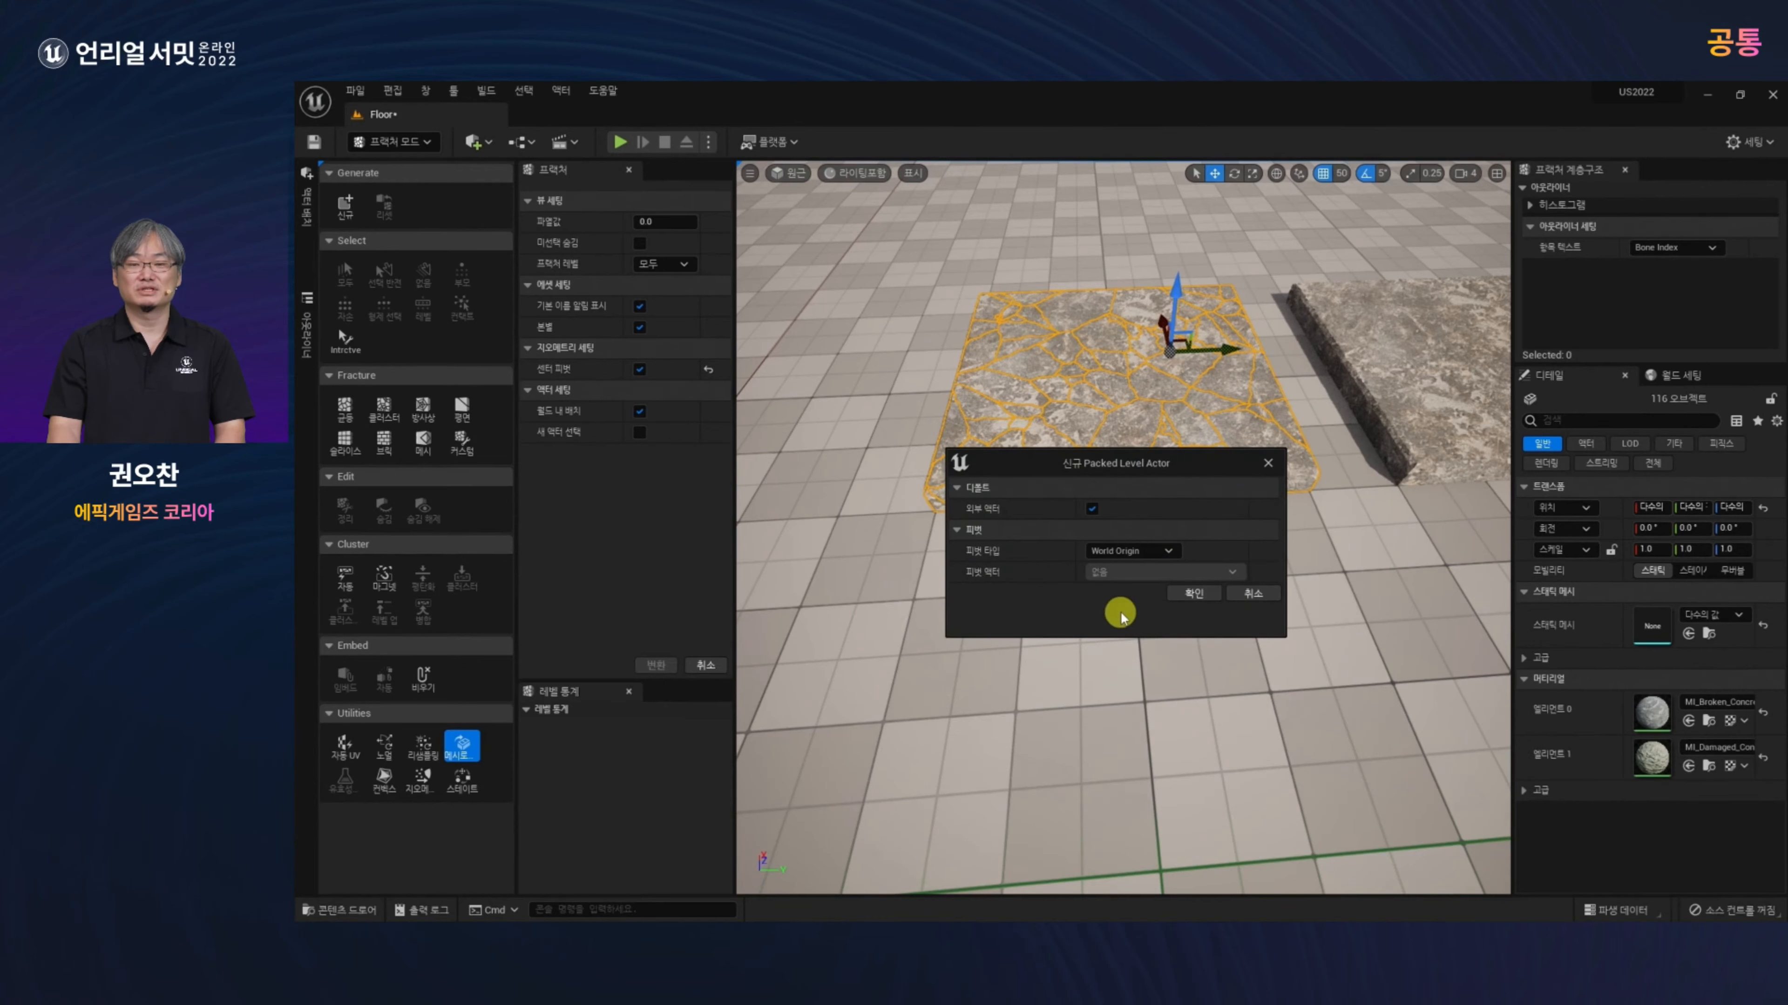
{"action": "left_click", "coordinate": [1194, 594]}
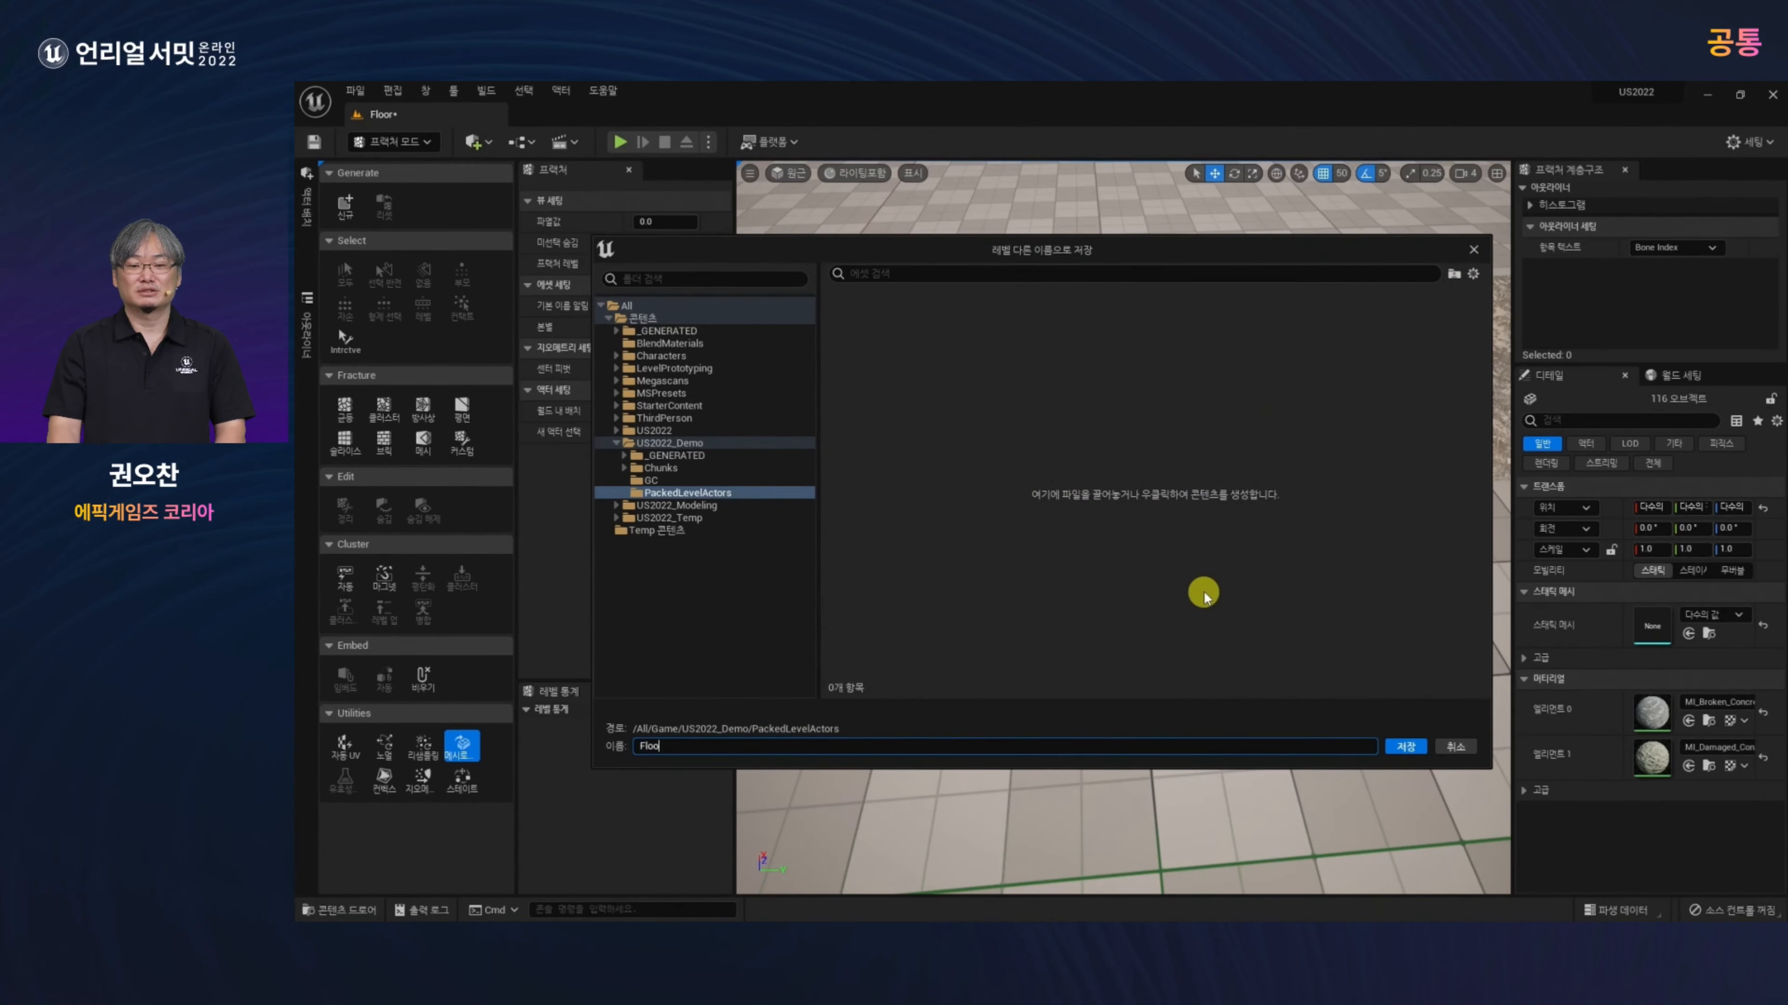
{"action": "key", "text": "Return"}
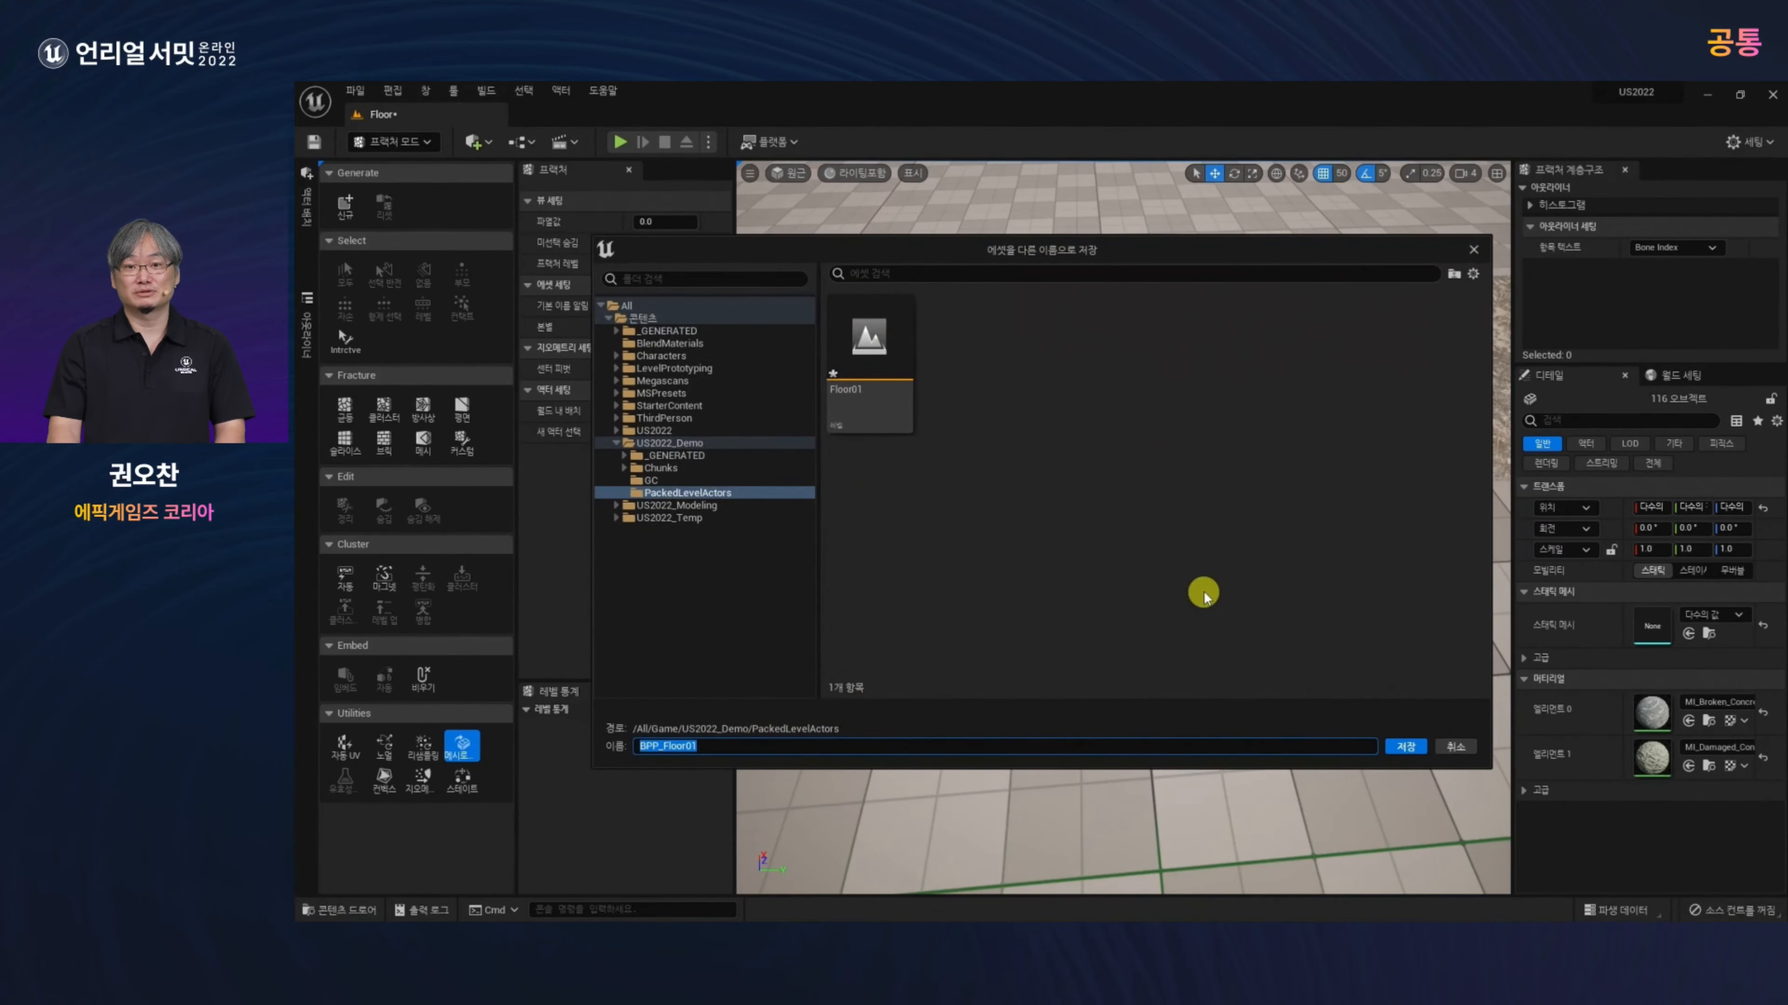
{"action": "left_click", "coordinate": [1405, 746]}
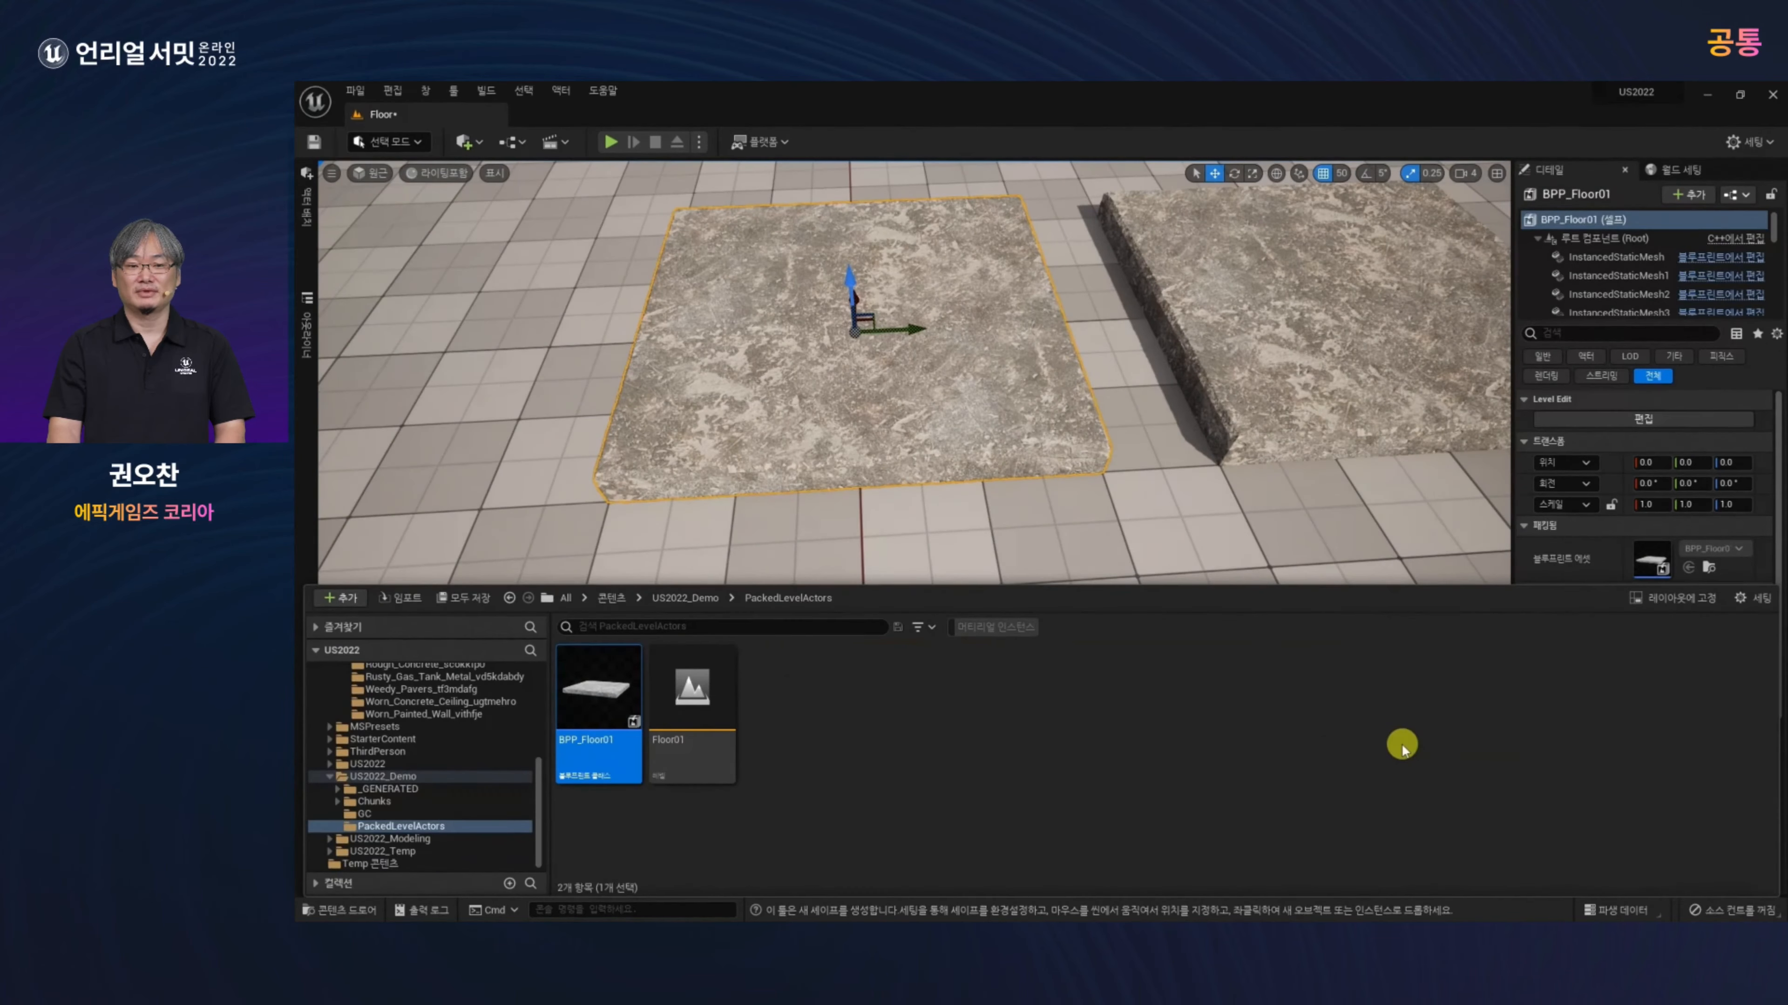
Step: Move the BPP_Floor01 actor away from the source slab to Y -500
{"action": "middle_click_drag", "start_coordinate": [870, 424], "coordinate": [796, 423]}
{"action": "scroll", "coordinate": [913, 474], "scroll_direction": "down", "scroll_amount": 3}
{"action": "left_click_drag", "start_coordinate": [865, 445], "coordinate": [850, 539], "text": "alt"}
{"action": "left_click_drag", "start_coordinate": [898, 794], "coordinate": [756, 677], "text": "alt"}
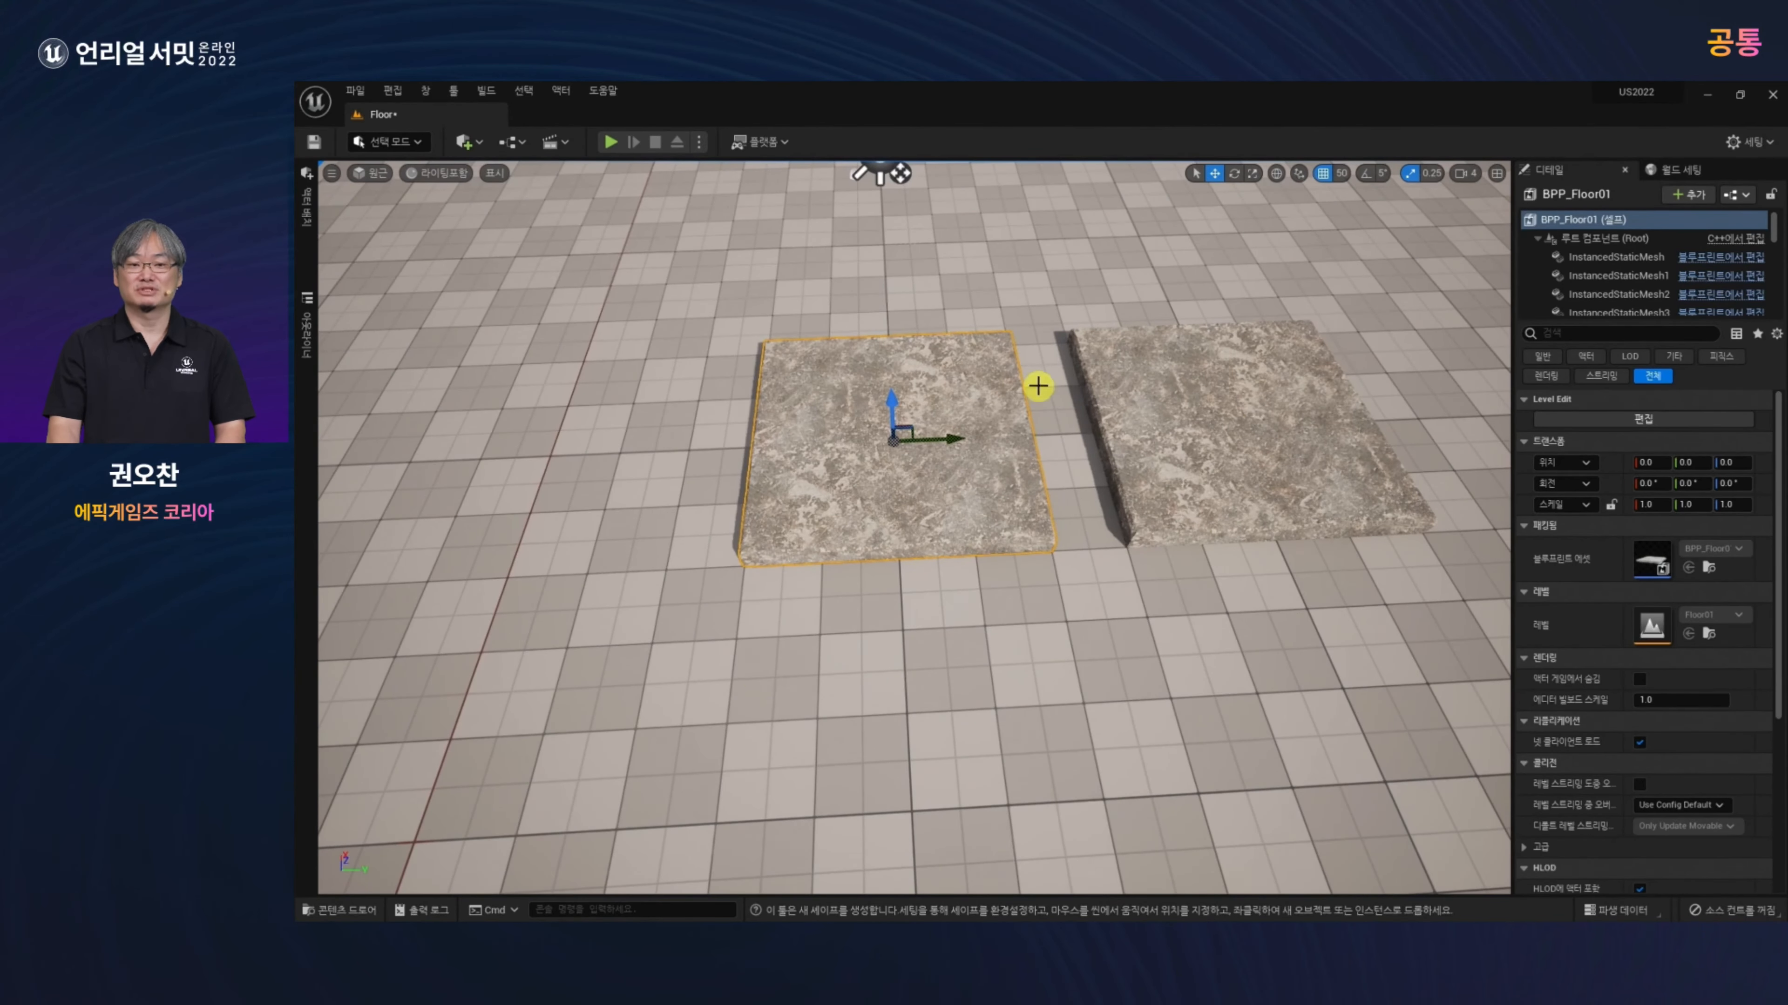
{"action": "left_click_drag", "start_coordinate": [943, 437], "coordinate": [603, 456]}
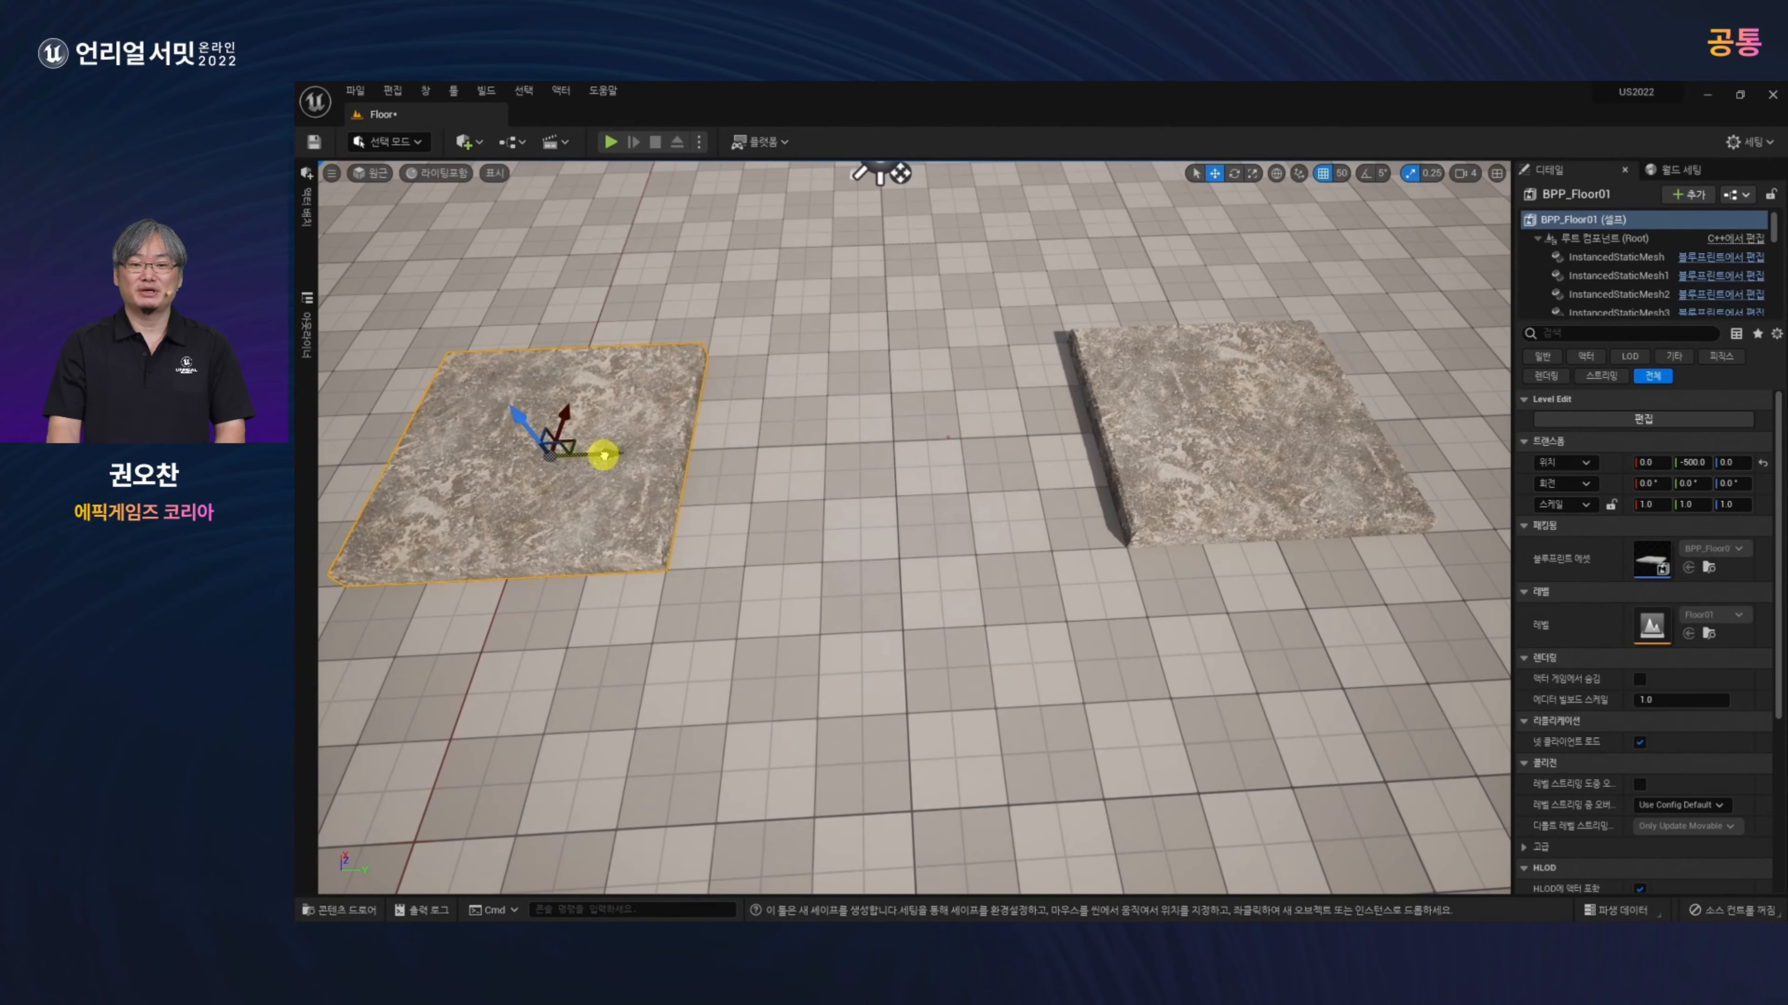
Step: Open the level inside the BPP_Floor01 packed actor for editing
{"action": "mouse_move", "coordinate": [762, 583]}
{"action": "left_mouse_down", "text": "alt"}
{"action": "mouse_move", "coordinate": [662, 563]}
{"action": "mouse_move", "coordinate": [730, 583]}
{"action": "left_mouse_up", "text": "alt"}
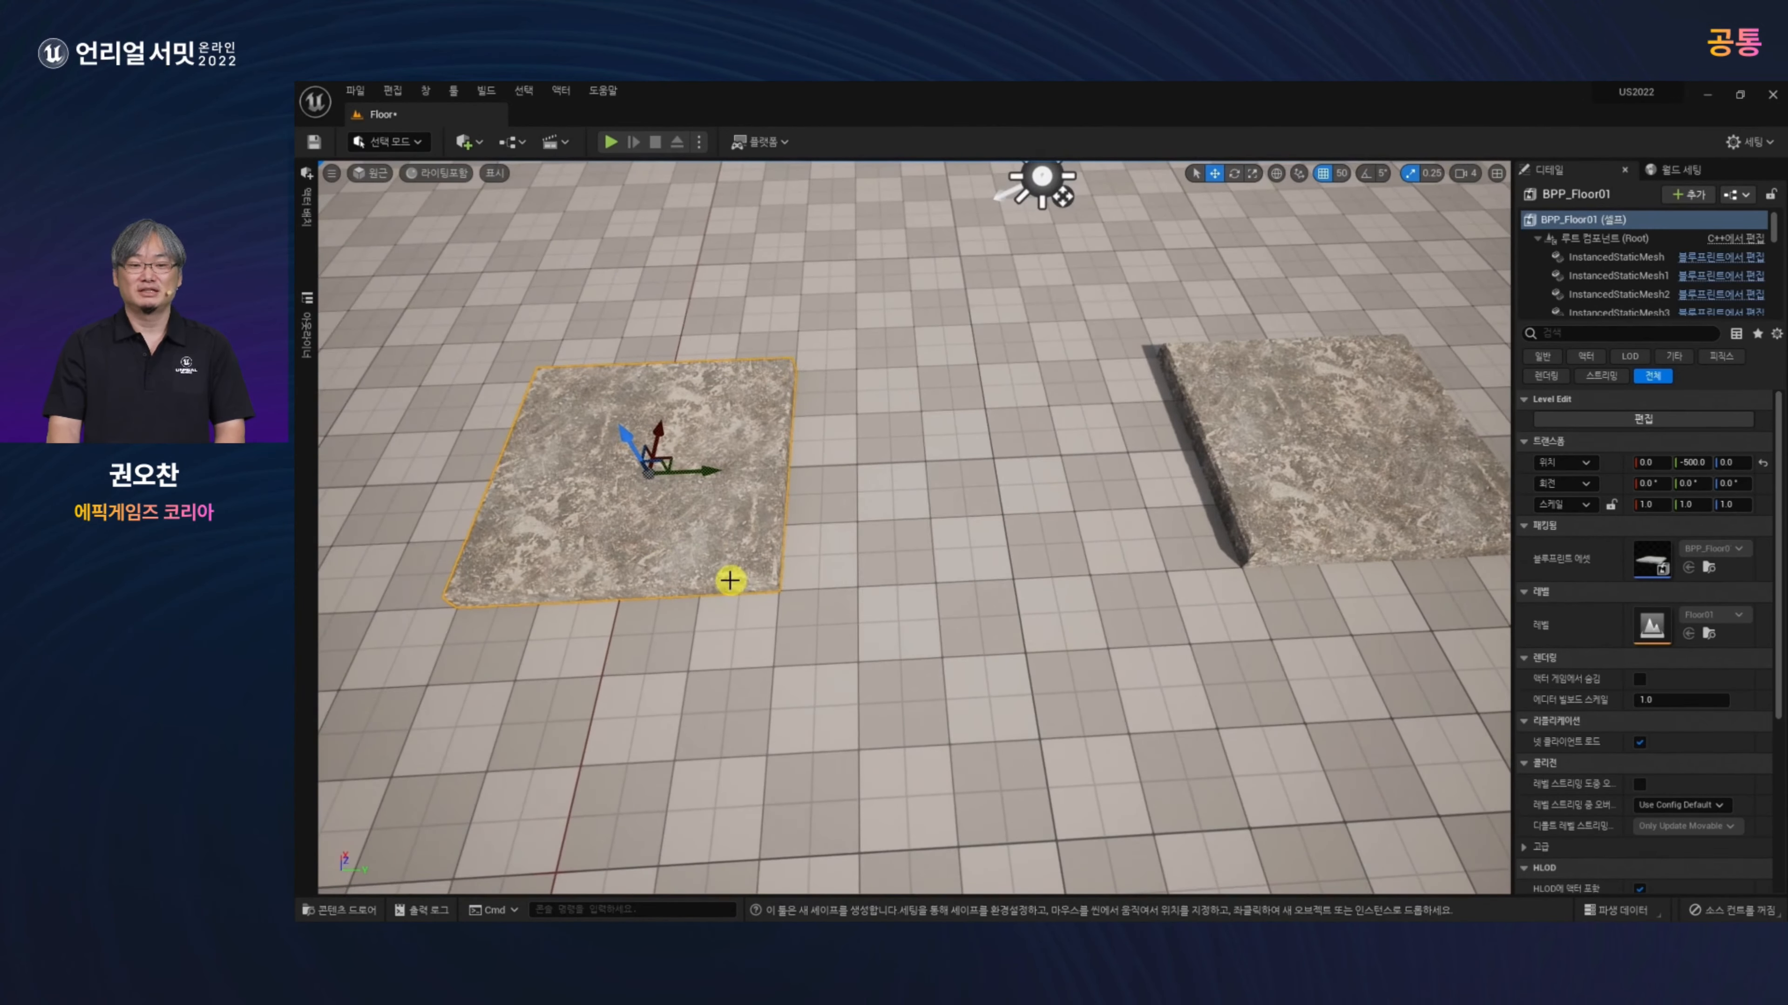
{"action": "right_click", "coordinate": [687, 521]}
{"action": "mouse_move", "coordinate": [802, 871]}
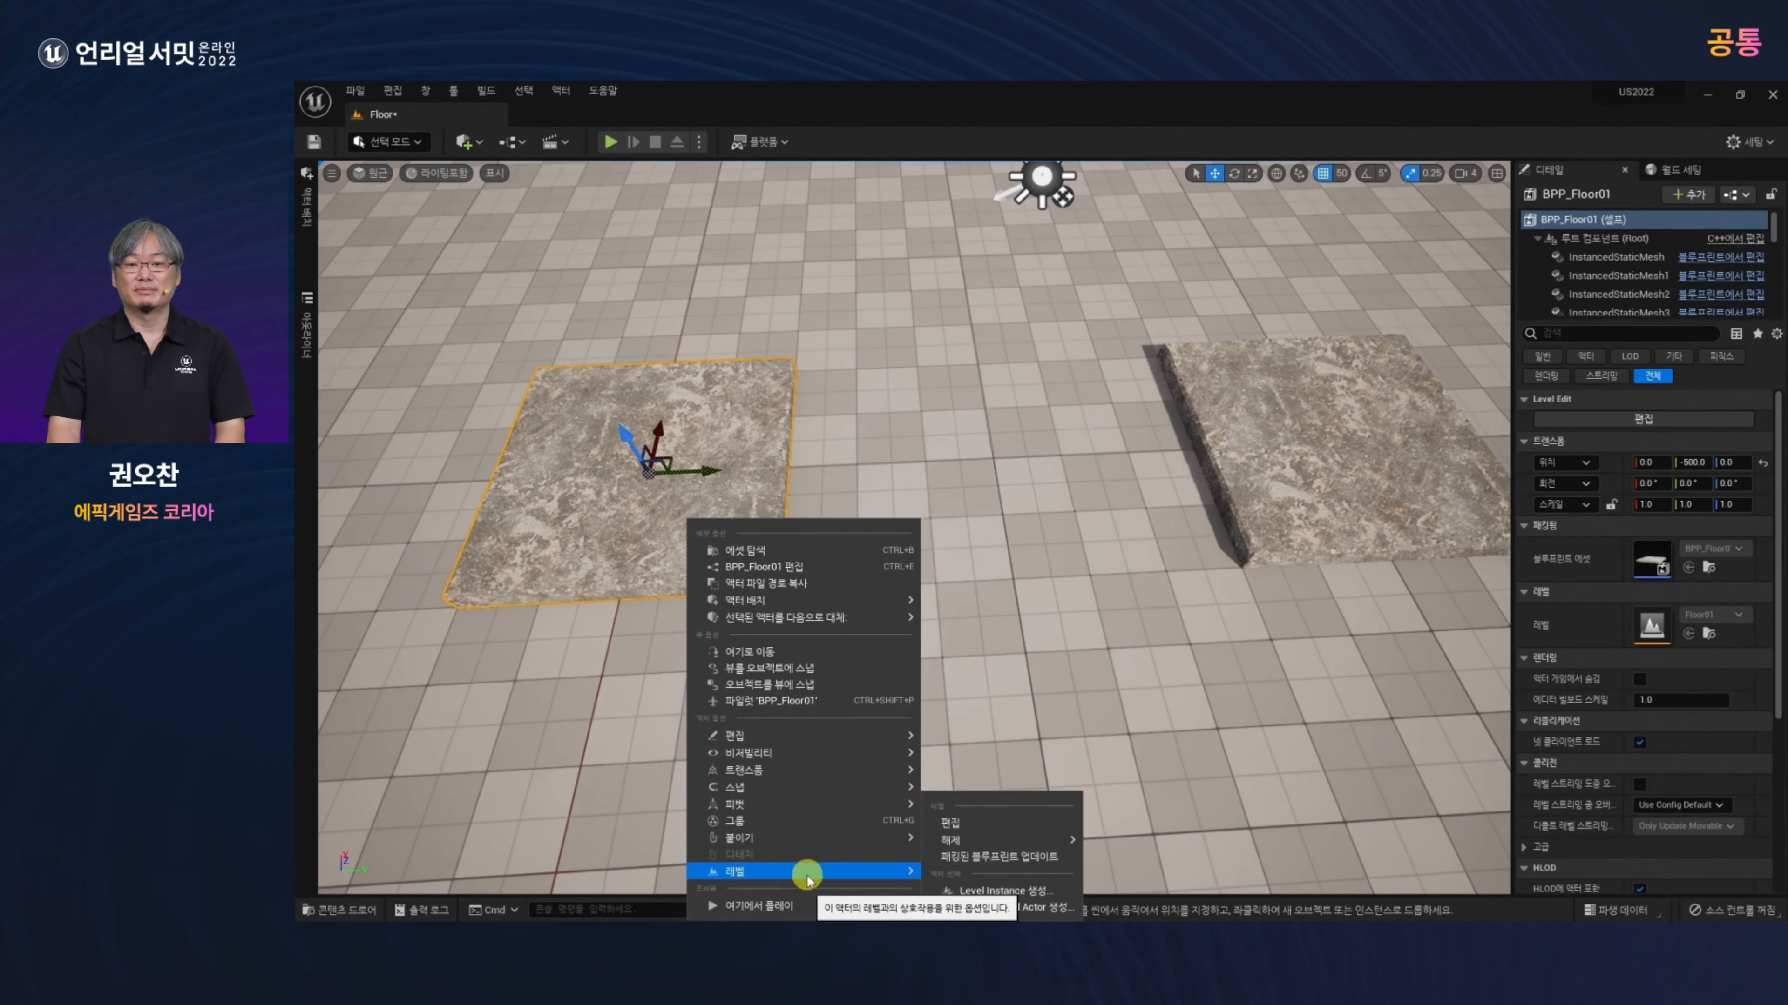
{"action": "left_click", "coordinate": [964, 830]}
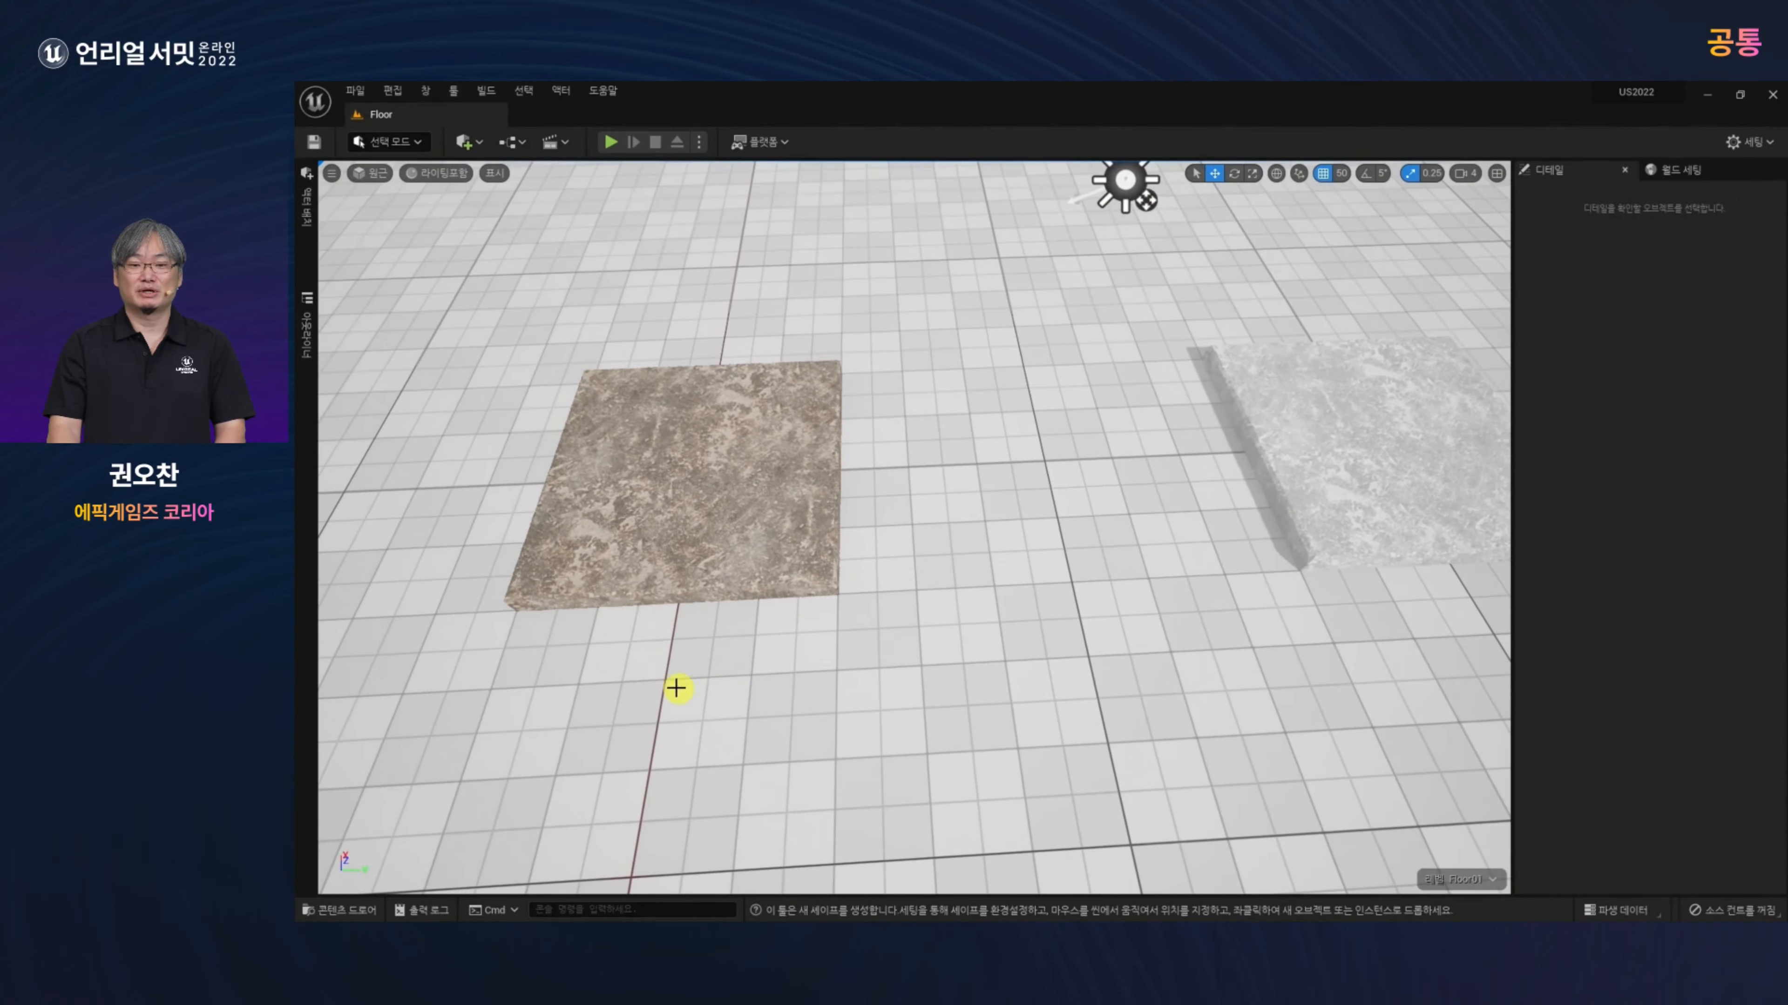
Step: Delete the chunks at the slab corner nearest the original floor and around it, leaving an irregular broken notch
{"action": "middle_click_drag", "start_coordinate": [676, 689], "coordinate": [571, 658]}
{"action": "scroll", "coordinate": [786, 783], "scroll_direction": "up", "scroll_amount": 5}
{"action": "middle_click_drag", "start_coordinate": [786, 783], "coordinate": [595, 674]}
{"action": "scroll", "coordinate": [711, 717], "scroll_direction": "down", "scroll_amount": 2}
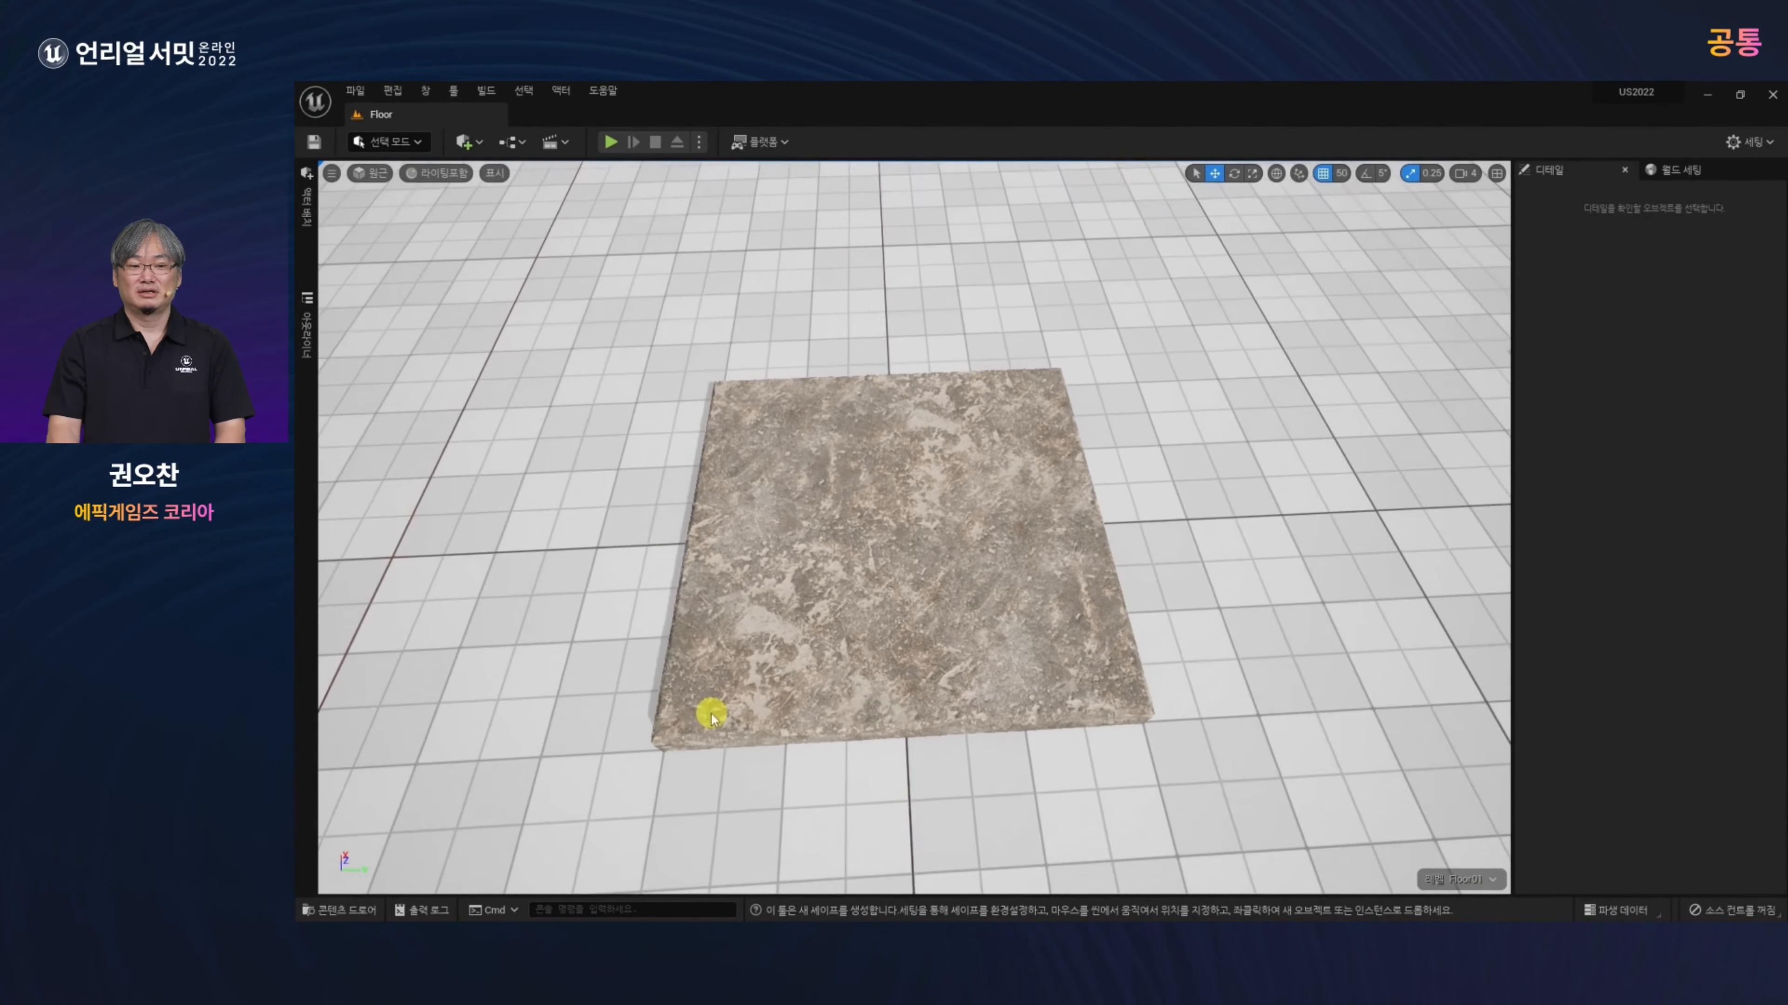
{"action": "left_click", "coordinate": [739, 718]}
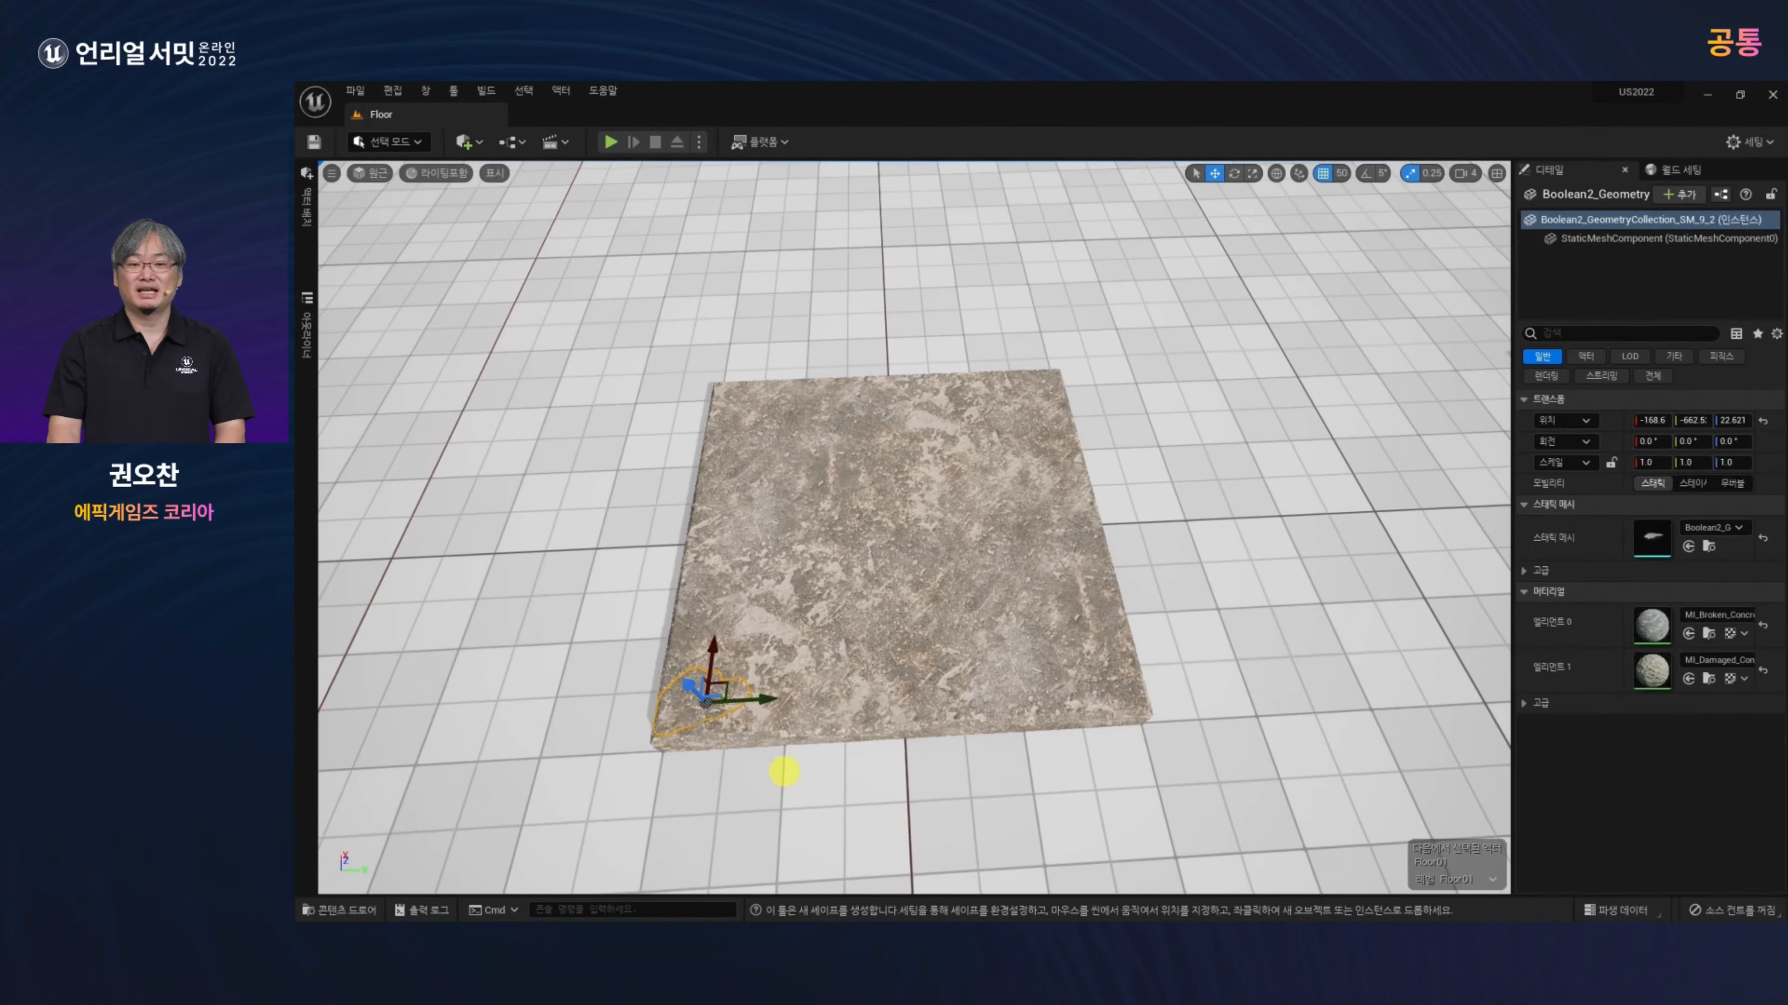
{"action": "middle_click_drag", "start_coordinate": [784, 771], "coordinate": [846, 761]}
{"action": "left_click", "coordinate": [1119, 589]}
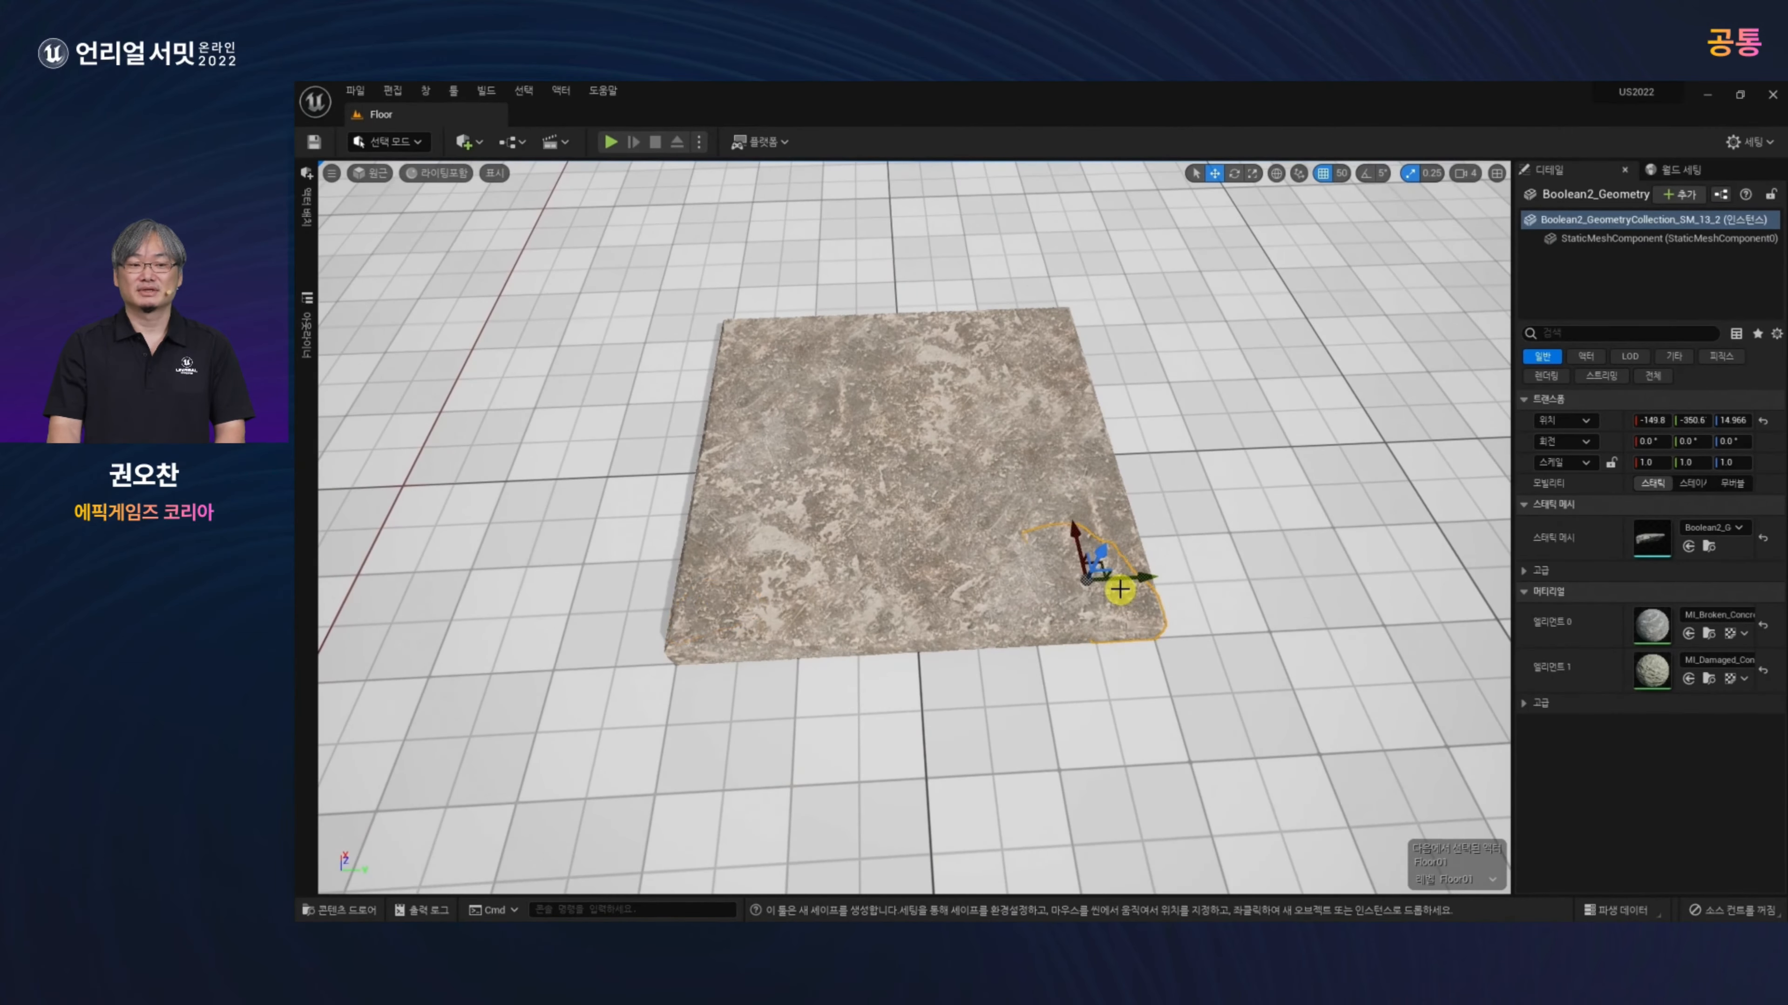
{"action": "key", "text": "Delete"}
{"action": "left_click", "coordinate": [1069, 619]}
{"action": "key", "text": "Delete"}
{"action": "left_click", "coordinate": [1113, 558]}
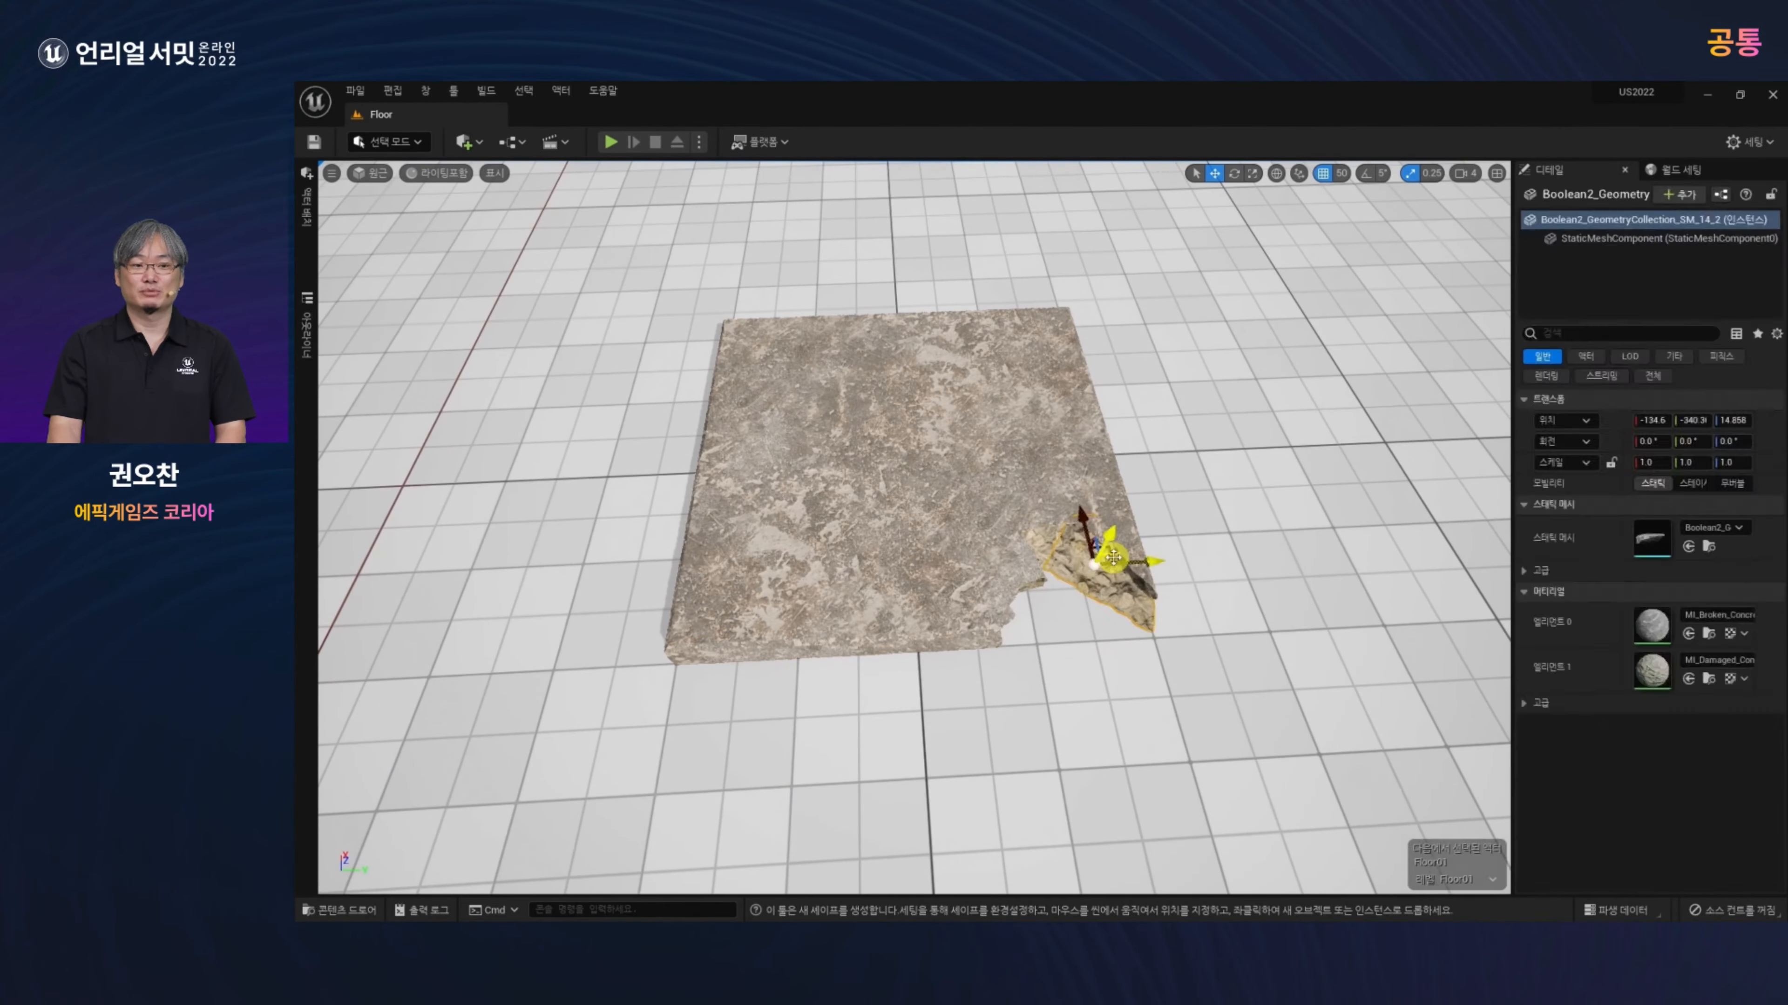
{"action": "key", "text": "Delete"}
{"action": "left_click", "coordinate": [1126, 556]}
{"action": "key", "text": "Delete"}
{"action": "left_click", "coordinate": [1035, 580]}
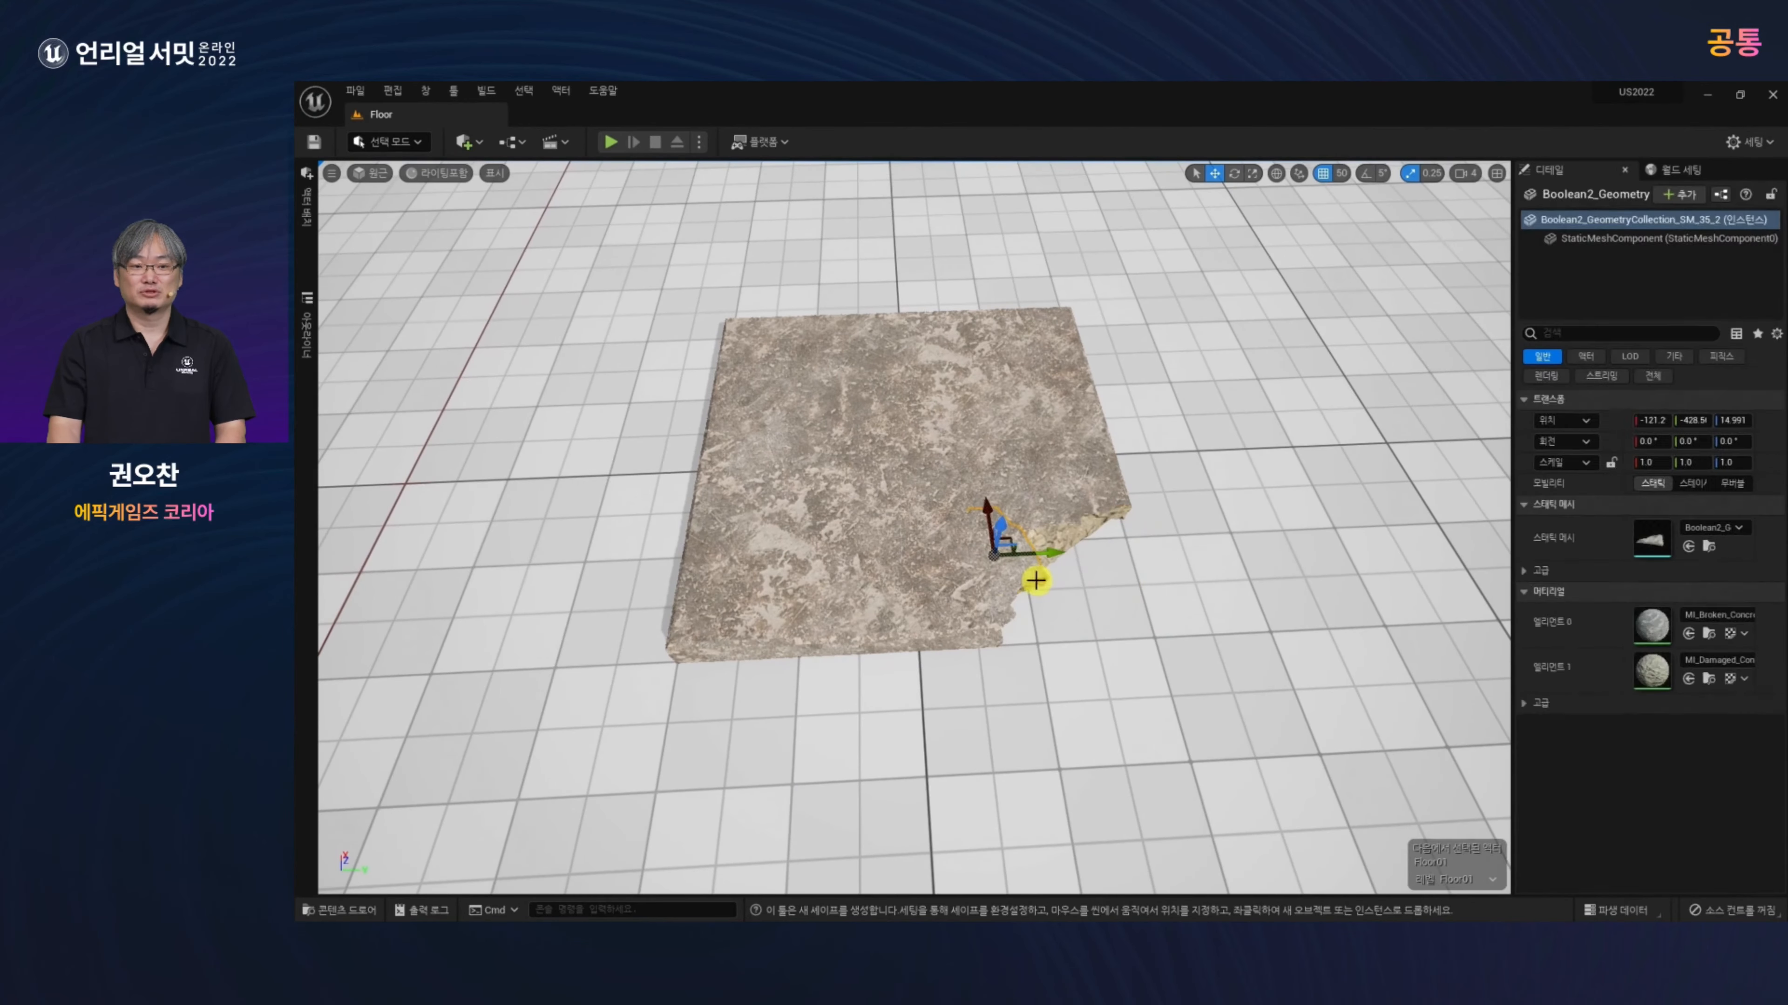
{"action": "key", "text": "Delete"}
{"action": "left_click", "coordinate": [983, 618]}
{"action": "key", "text": "Delete"}
{"action": "left_click", "coordinate": [981, 633]}
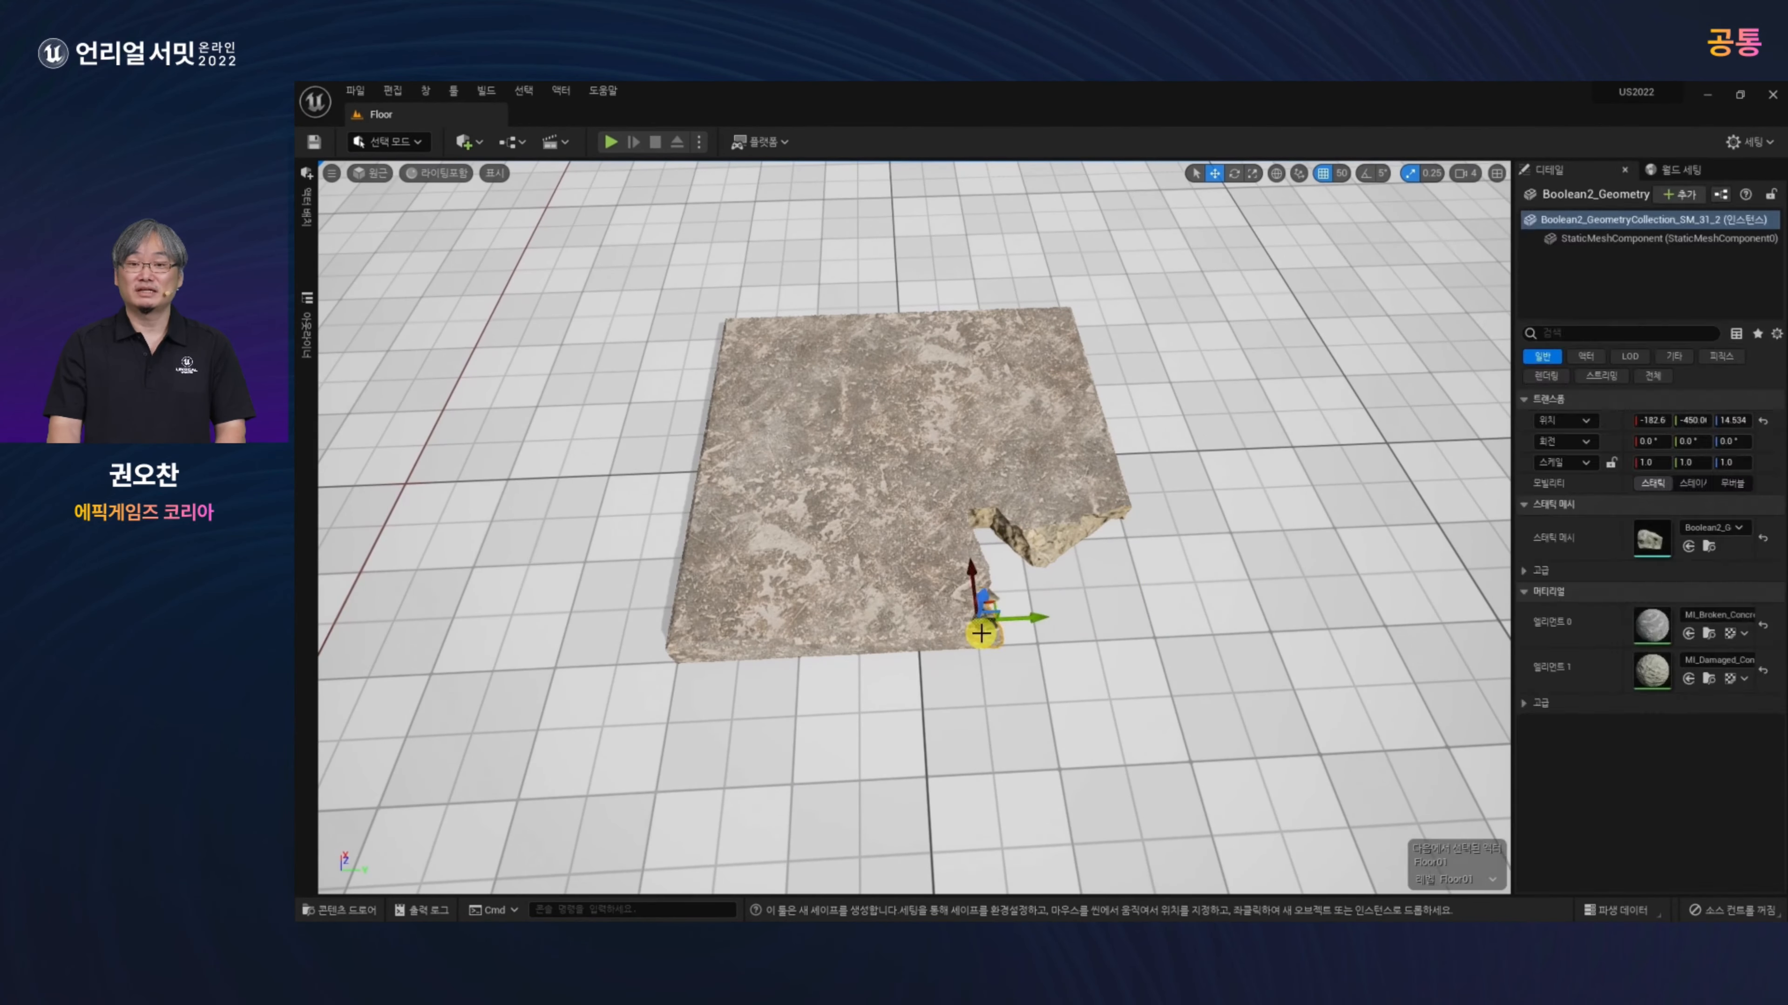
{"action": "key", "text": "Delete"}
{"action": "left_click", "coordinate": [1041, 544]}
{"action": "left_click", "coordinate": [1066, 532]}
{"action": "key", "text": "Delete"}
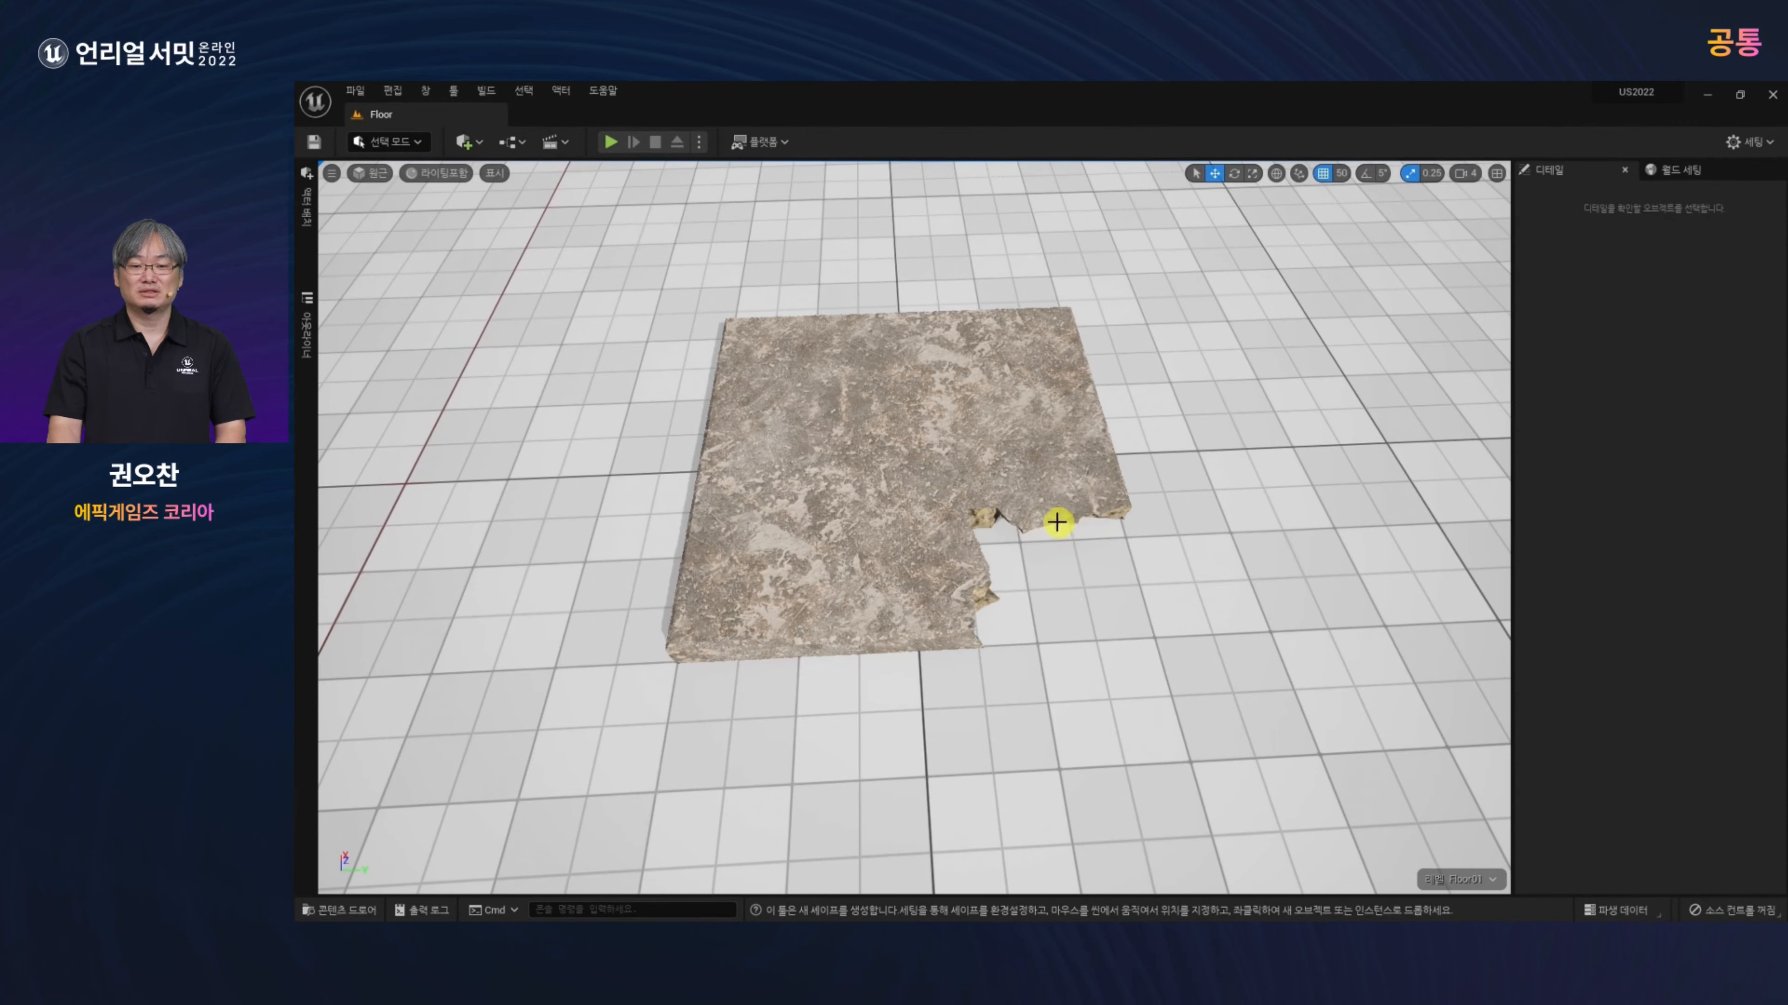
{"action": "left_click", "coordinate": [1076, 522]}
{"action": "key", "text": "Delete"}
{"action": "left_click", "coordinate": [1073, 519]}
{"action": "key", "text": "Delete"}
{"action": "left_click", "coordinate": [1125, 507]}
{"action": "key", "text": "Delete"}
Step: Turn off grid snapping, then pull the edge chunk beside the notch slightly away from the slab and tilt it
{"action": "right_click_drag", "start_coordinate": [1024, 618], "coordinate": [896, 481]}
{"action": "left_click", "coordinate": [896, 480]}
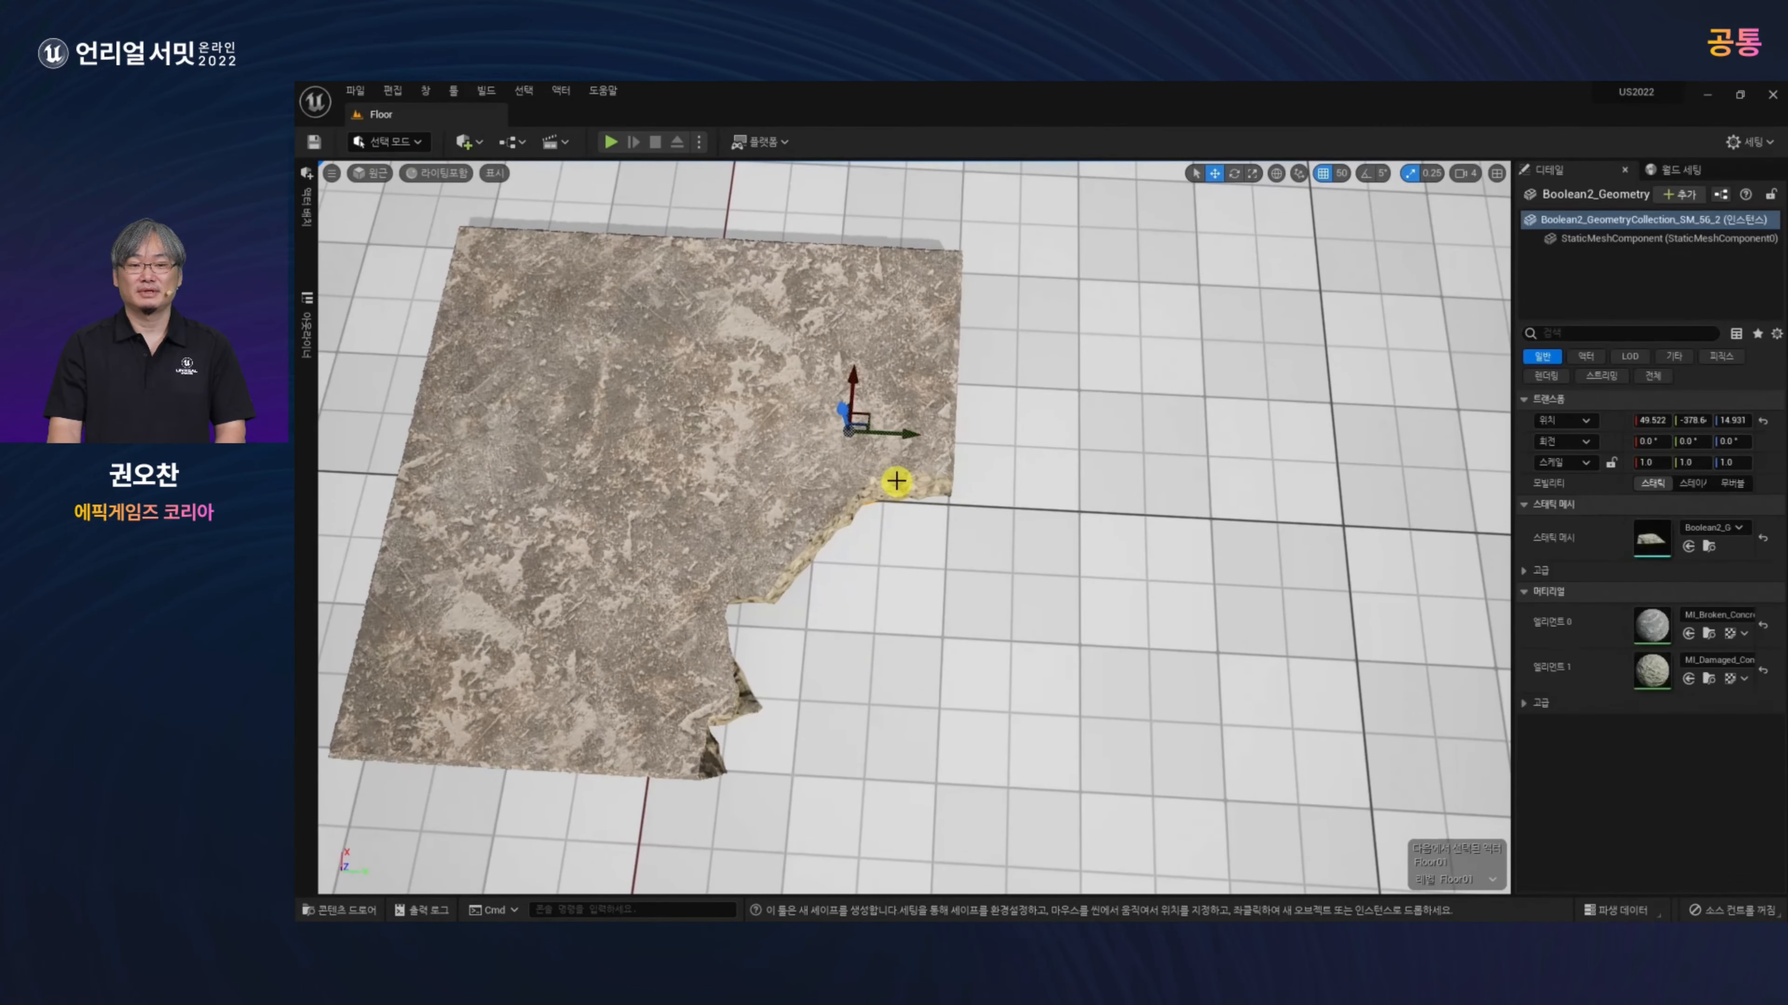
{"action": "left_click", "coordinate": [942, 463]}
{"action": "left_click", "coordinate": [946, 476]}
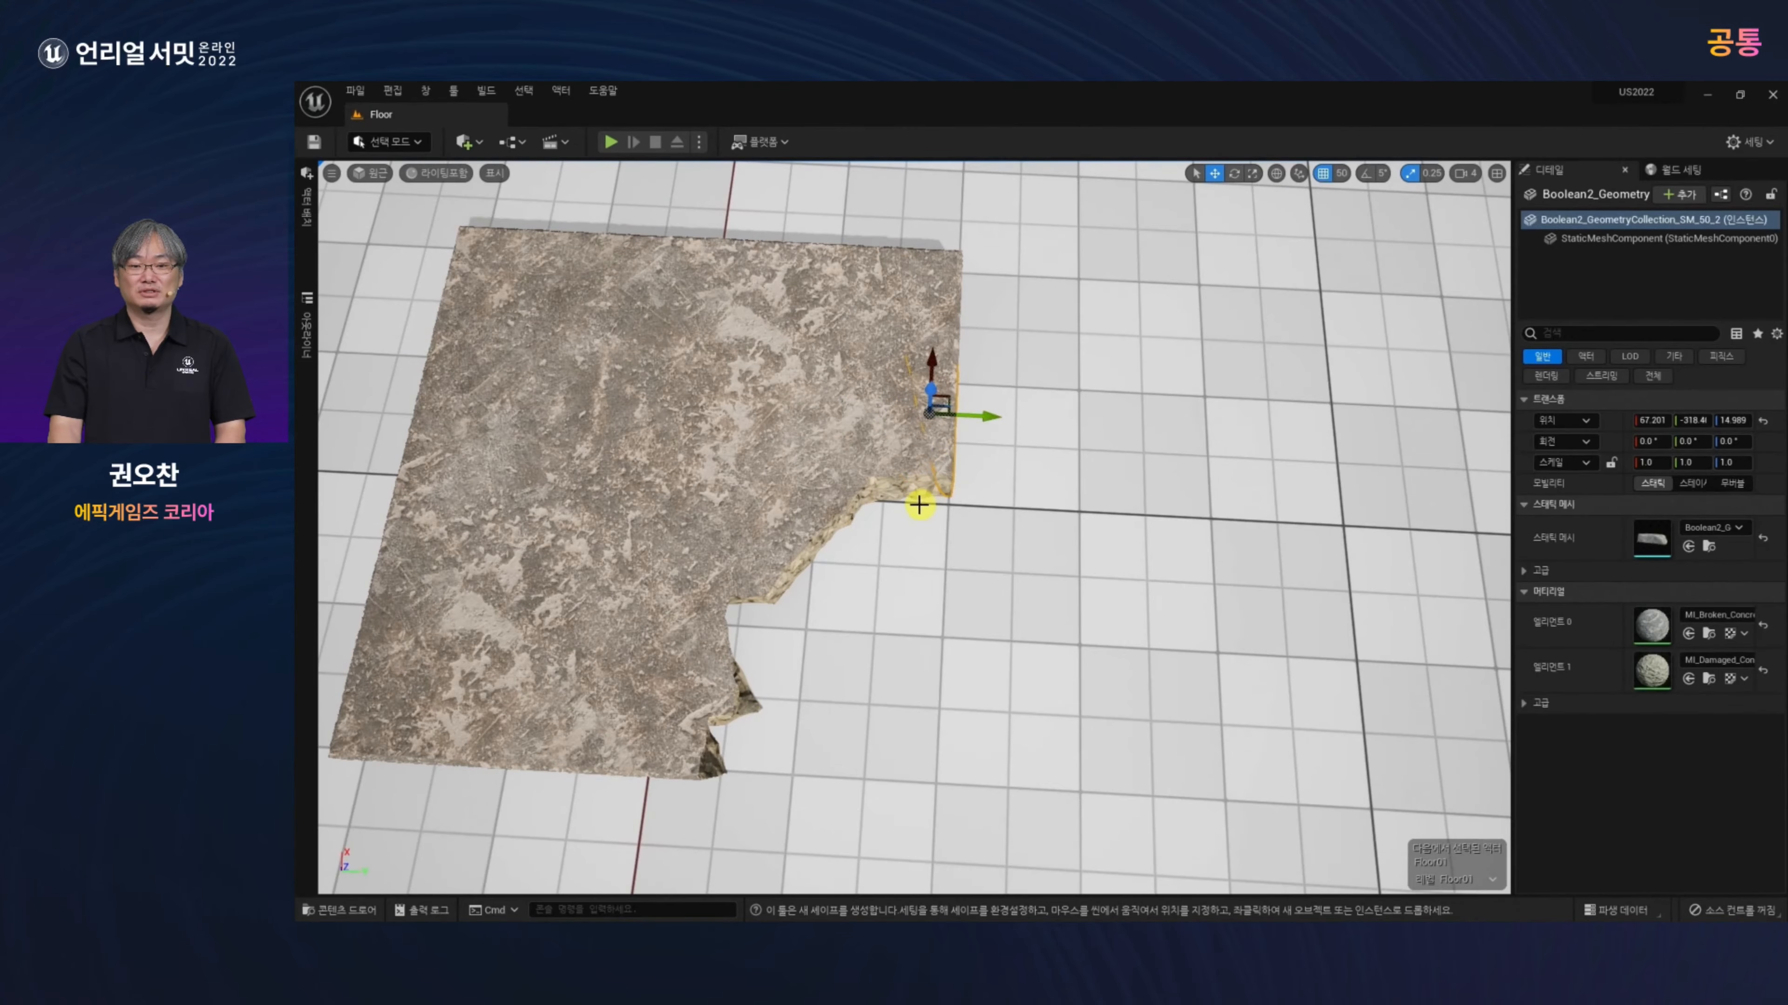
{"action": "key", "text": "f"}
{"action": "right_click_drag", "start_coordinate": [882, 569], "coordinate": [946, 679], "text": "alt"}
{"action": "left_click", "coordinate": [915, 669]}
{"action": "left_click_drag", "start_coordinate": [963, 685], "coordinate": [919, 710], "text": "alt"}
{"action": "left_click", "coordinate": [959, 580]}
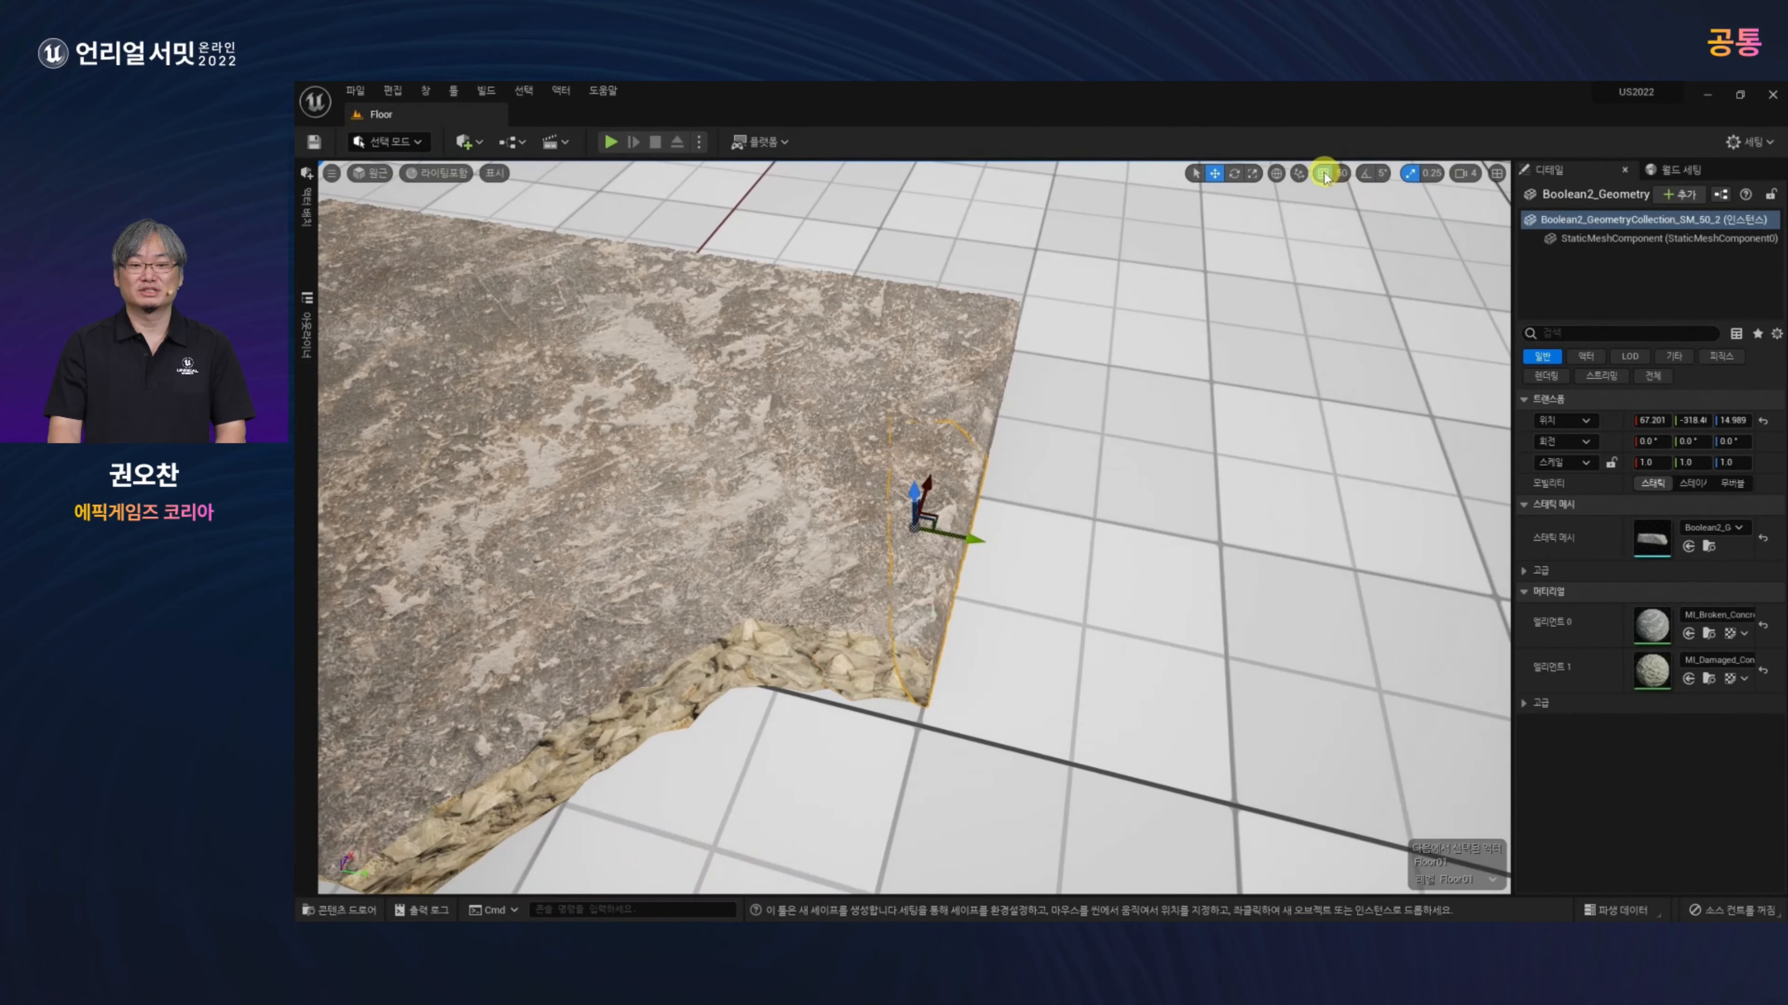
{"action": "left_click_drag", "start_coordinate": [977, 533], "coordinate": [996, 574]}
{"action": "key", "text": "e"}
{"action": "left_click_drag", "start_coordinate": [972, 479], "coordinate": [958, 528]}
{"action": "key", "text": "w"}
Step: Delete the small edge chunk next to the tilted piece
{"action": "left_click_drag", "start_coordinate": [1022, 669], "coordinate": [929, 742], "text": "alt"}
{"action": "left_click", "coordinate": [1087, 454]}
{"action": "left_click", "coordinate": [1066, 492]}
{"action": "left_click_drag", "start_coordinate": [1078, 524], "coordinate": [1082, 586]}
{"action": "key", "text": "Delete"}
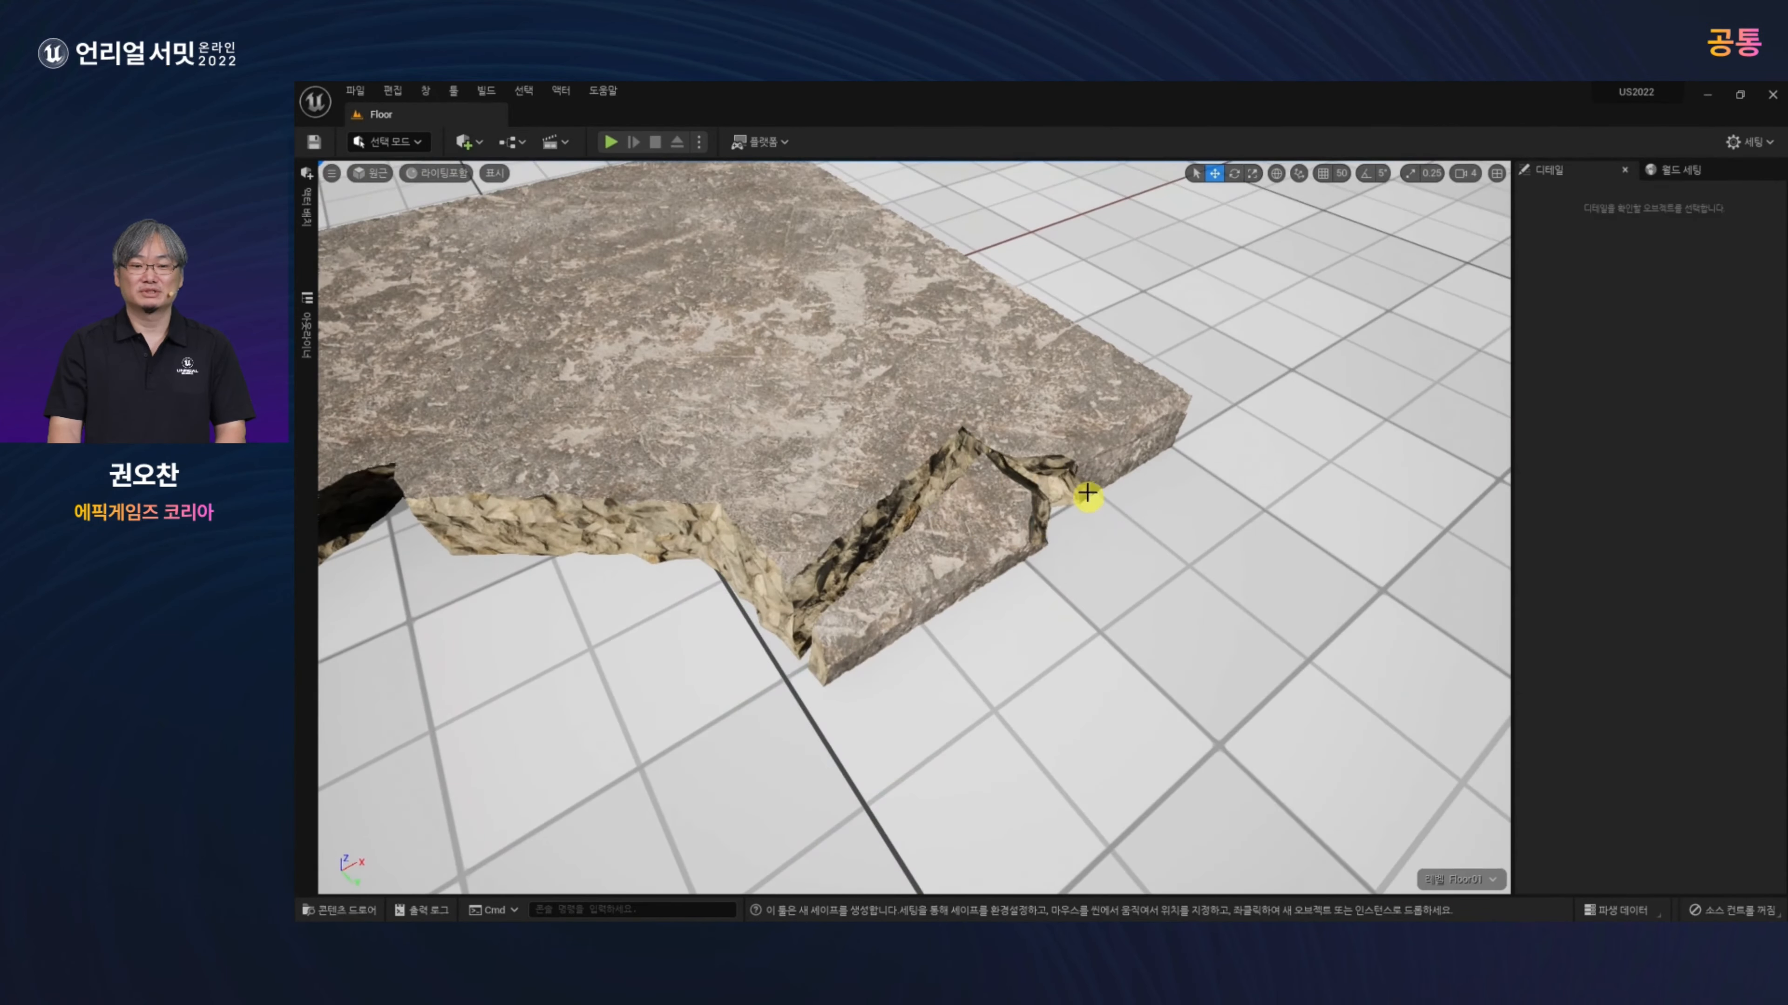
Step: Shift the three edge chunks next to the gap slightly outward and tilt them about 11° around X
{"action": "left_click", "coordinate": [1087, 496]}
{"action": "left_click", "coordinate": [1065, 497], "text": "ctrl"}
{"action": "left_click", "coordinate": [1099, 486], "text": "ctrl"}
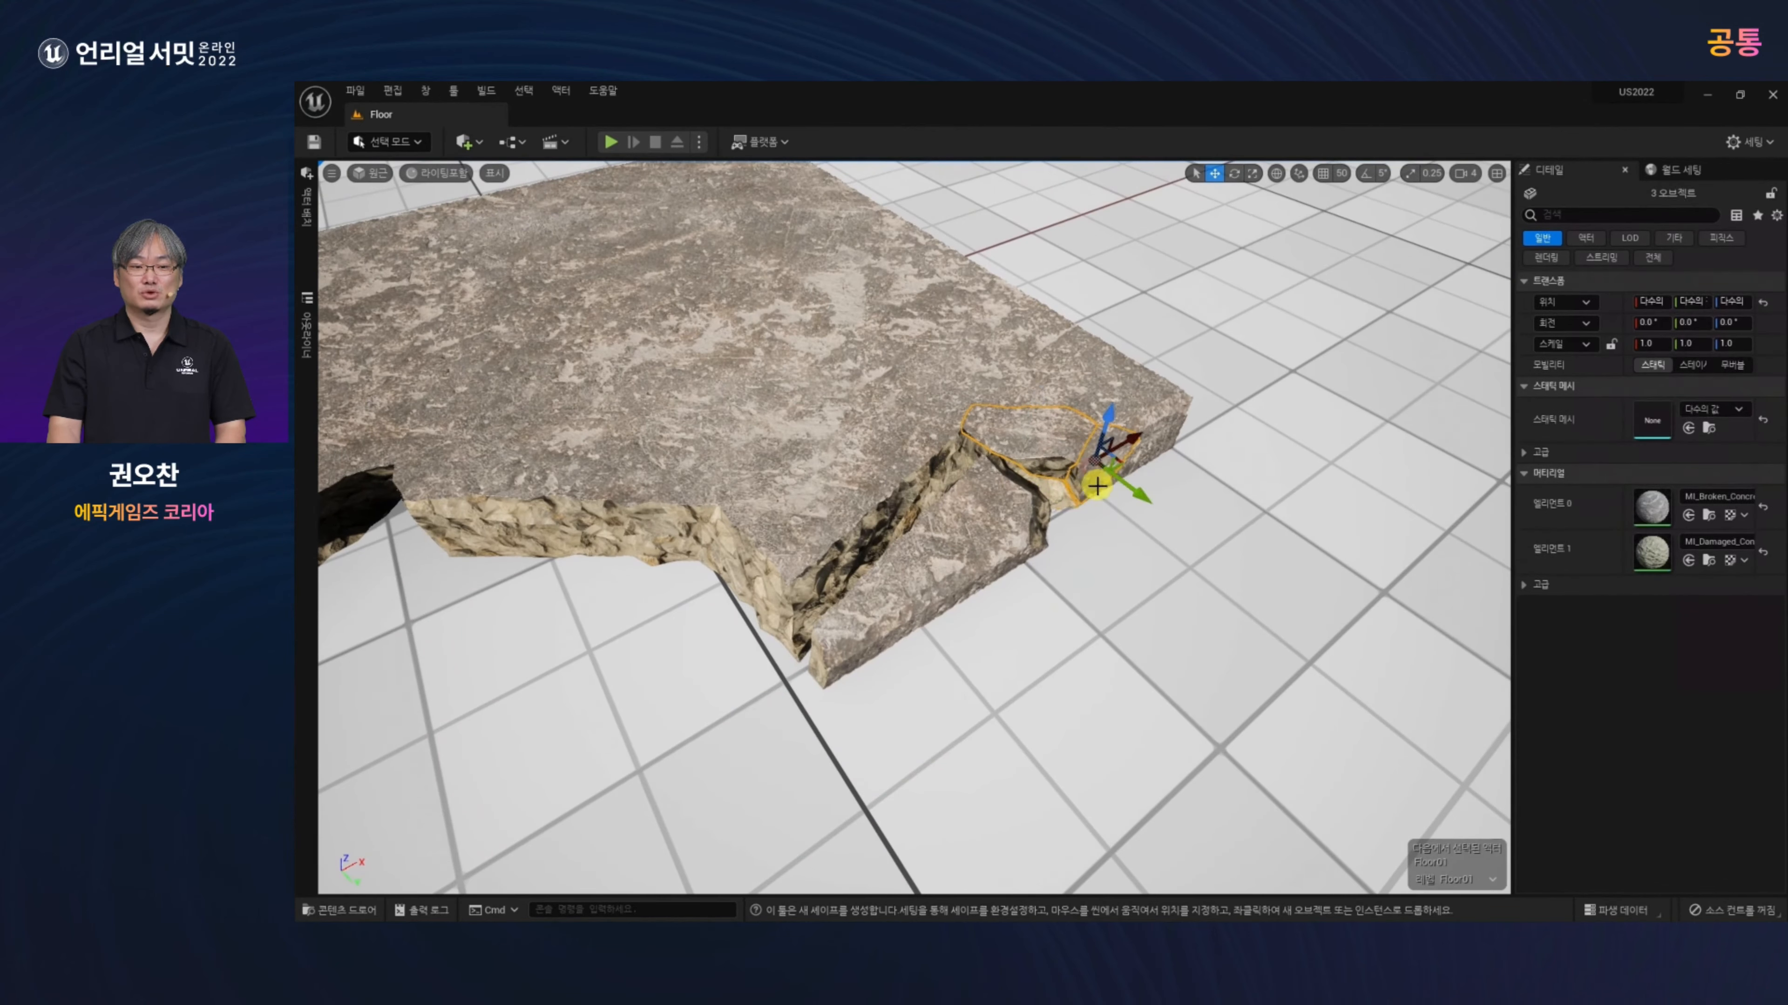
{"action": "left_click_drag", "start_coordinate": [1143, 505], "coordinate": [1161, 521]}
{"action": "key", "text": "e"}
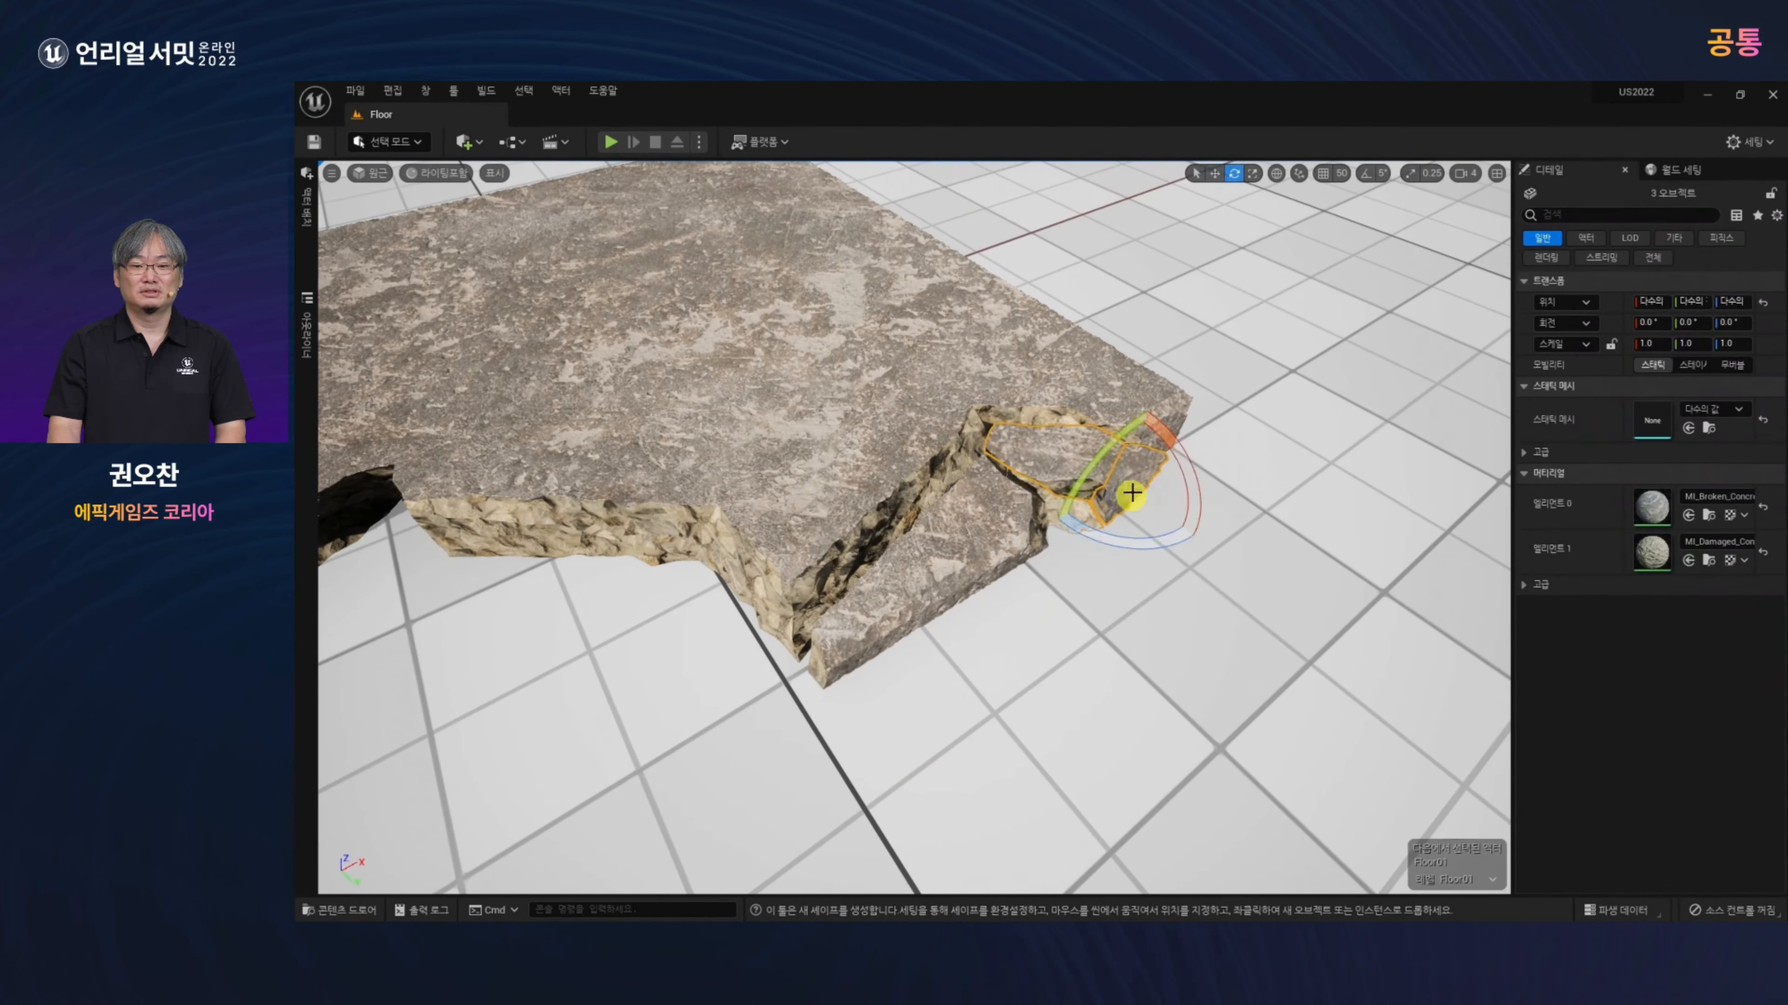
{"action": "left_click_drag", "start_coordinate": [1181, 470], "coordinate": [1134, 454]}
{"action": "key", "text": "w"}
Step: Rotate the two chunks at the slab's outer corner to about 8.7°, 0.6° and -4.1°
{"action": "left_click_drag", "start_coordinate": [1073, 555], "coordinate": [1015, 594], "text": "alt"}
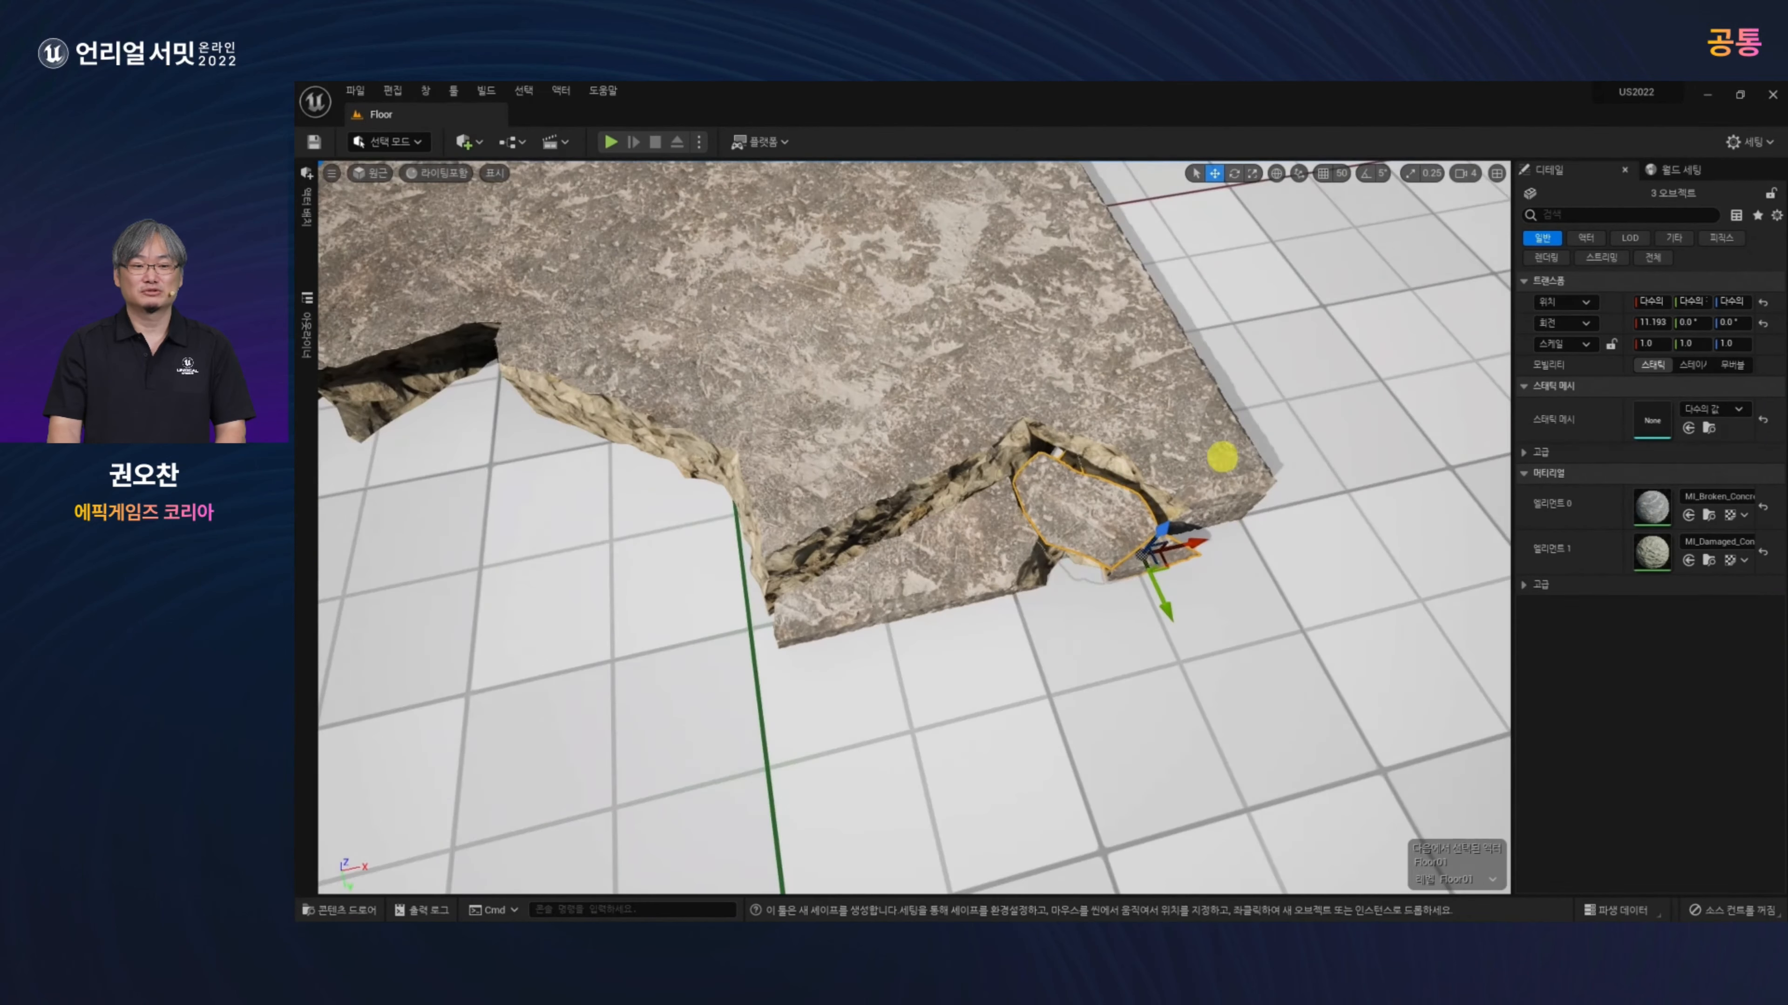
{"action": "left_click", "coordinate": [1223, 457]}
{"action": "left_click", "coordinate": [1236, 516], "text": "ctrl"}
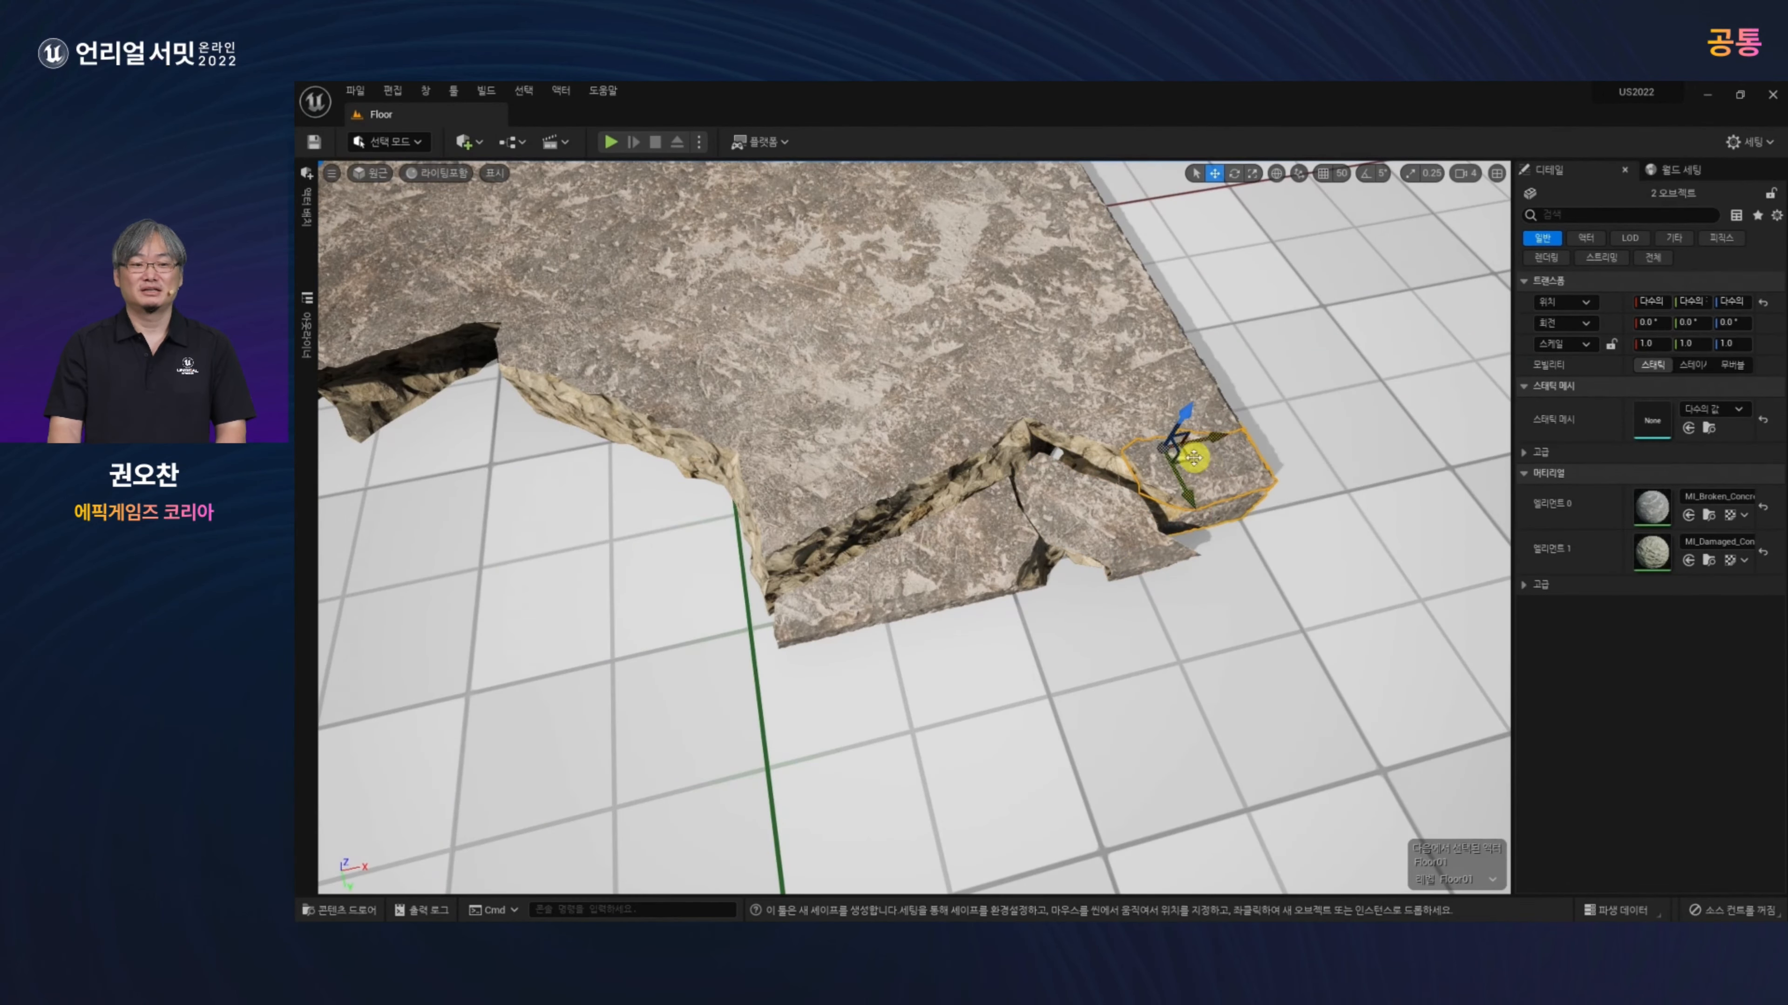
{"action": "left_click_drag", "start_coordinate": [1197, 464], "coordinate": [1283, 556], "text": "alt"}
{"action": "key", "text": "e"}
{"action": "left_click_drag", "start_coordinate": [1184, 652], "coordinate": [1068, 685]}
{"action": "key", "text": "w"}
{"action": "key", "text": "e"}
{"action": "key", "text": "w"}
Step: Select the two slab chunks lining the far end of the corner crack and shift them slightly outward
{"action": "left_click_drag", "start_coordinate": [1217, 557], "coordinate": [1137, 630], "text": "alt"}
{"action": "middle_click_drag", "start_coordinate": [1137, 630], "coordinate": [1114, 726], "text": "alt"}
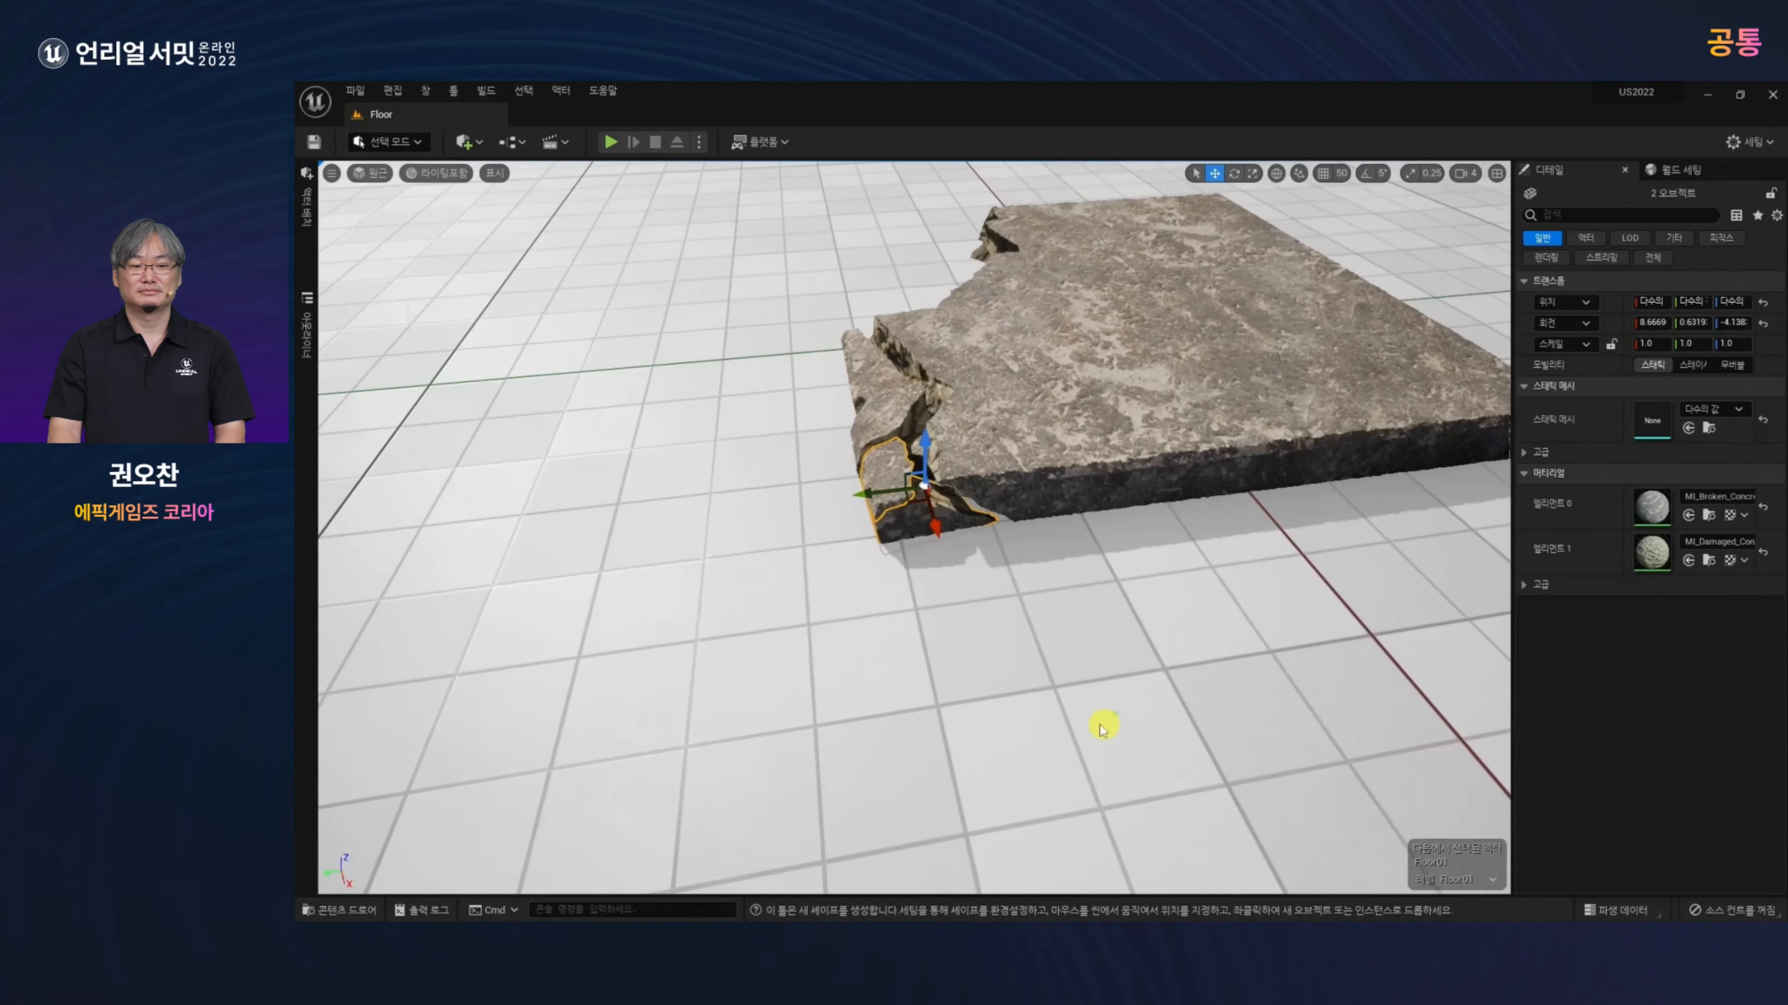
{"action": "right_click_drag", "start_coordinate": [1113, 726], "coordinate": [1045, 583], "text": "alt"}
{"action": "left_click_drag", "start_coordinate": [1046, 582], "coordinate": [1095, 578], "text": "alt"}
{"action": "left_click", "coordinate": [805, 225]}
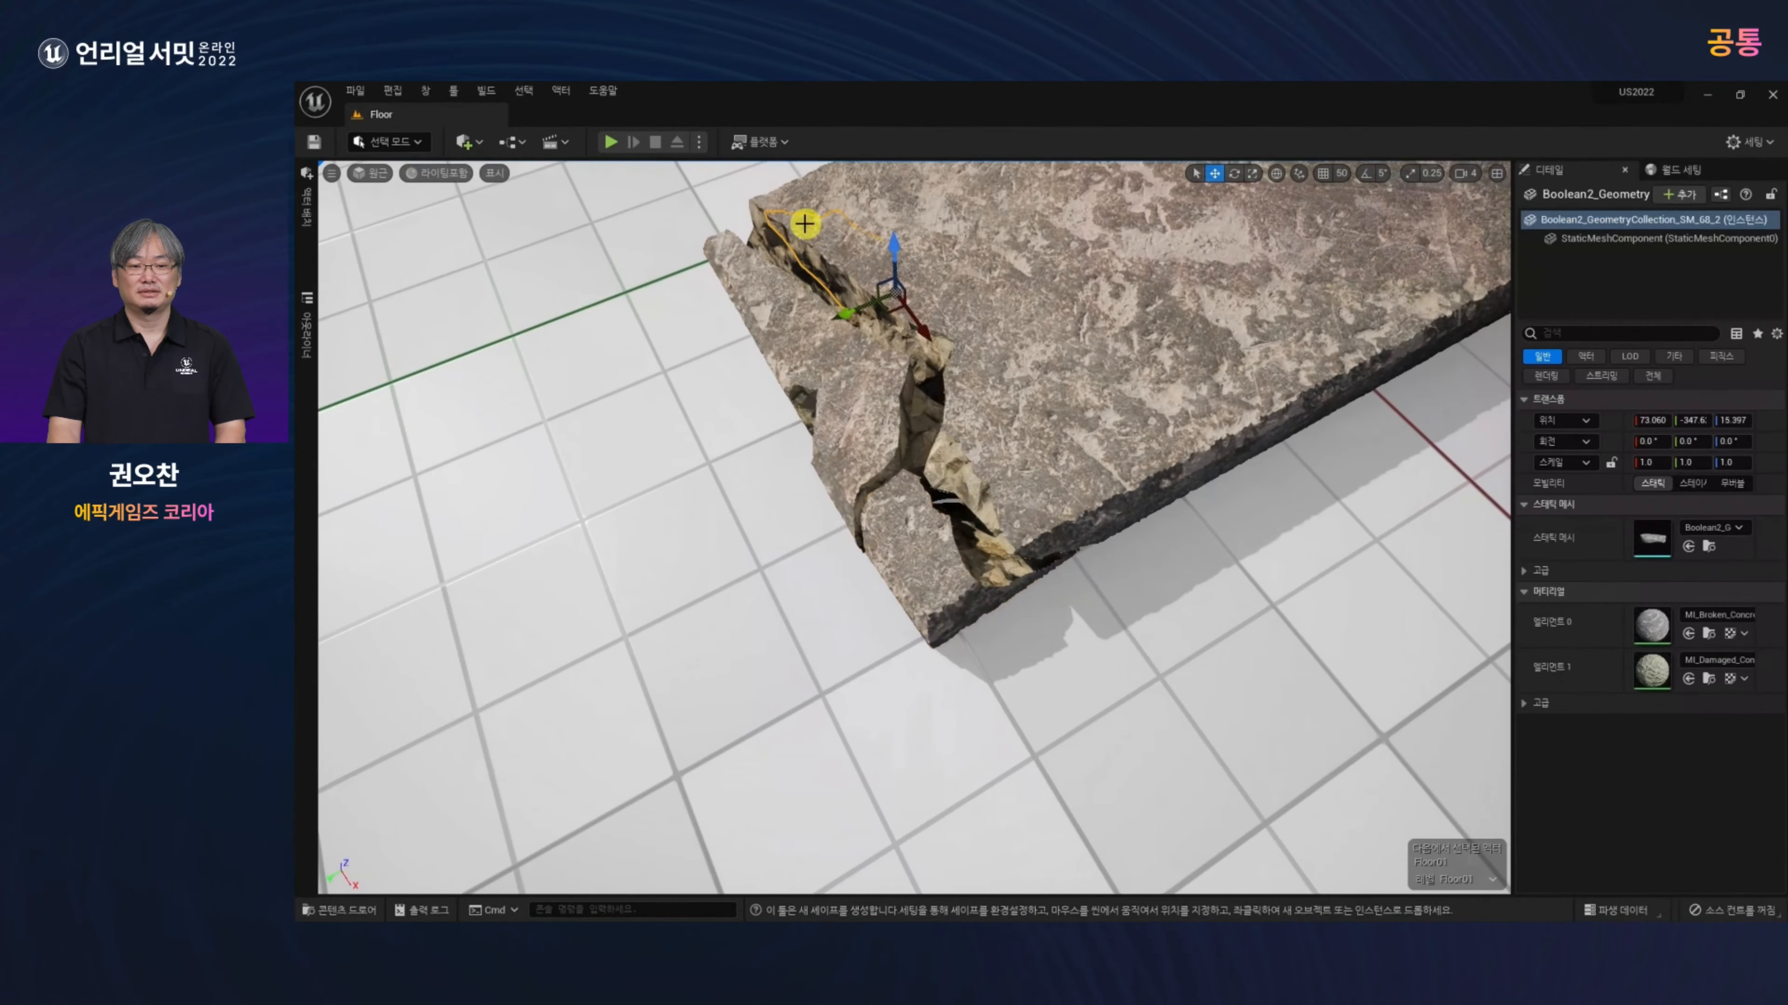
{"action": "key", "text": "f"}
{"action": "left_click", "coordinate": [654, 309]}
{"action": "left_click_drag", "start_coordinate": [655, 309], "coordinate": [767, 357], "text": "alt"}
{"action": "left_click", "coordinate": [584, 508], "text": "ctrl"}
{"action": "left_click_drag", "start_coordinate": [578, 507], "coordinate": [827, 499], "text": "alt"}
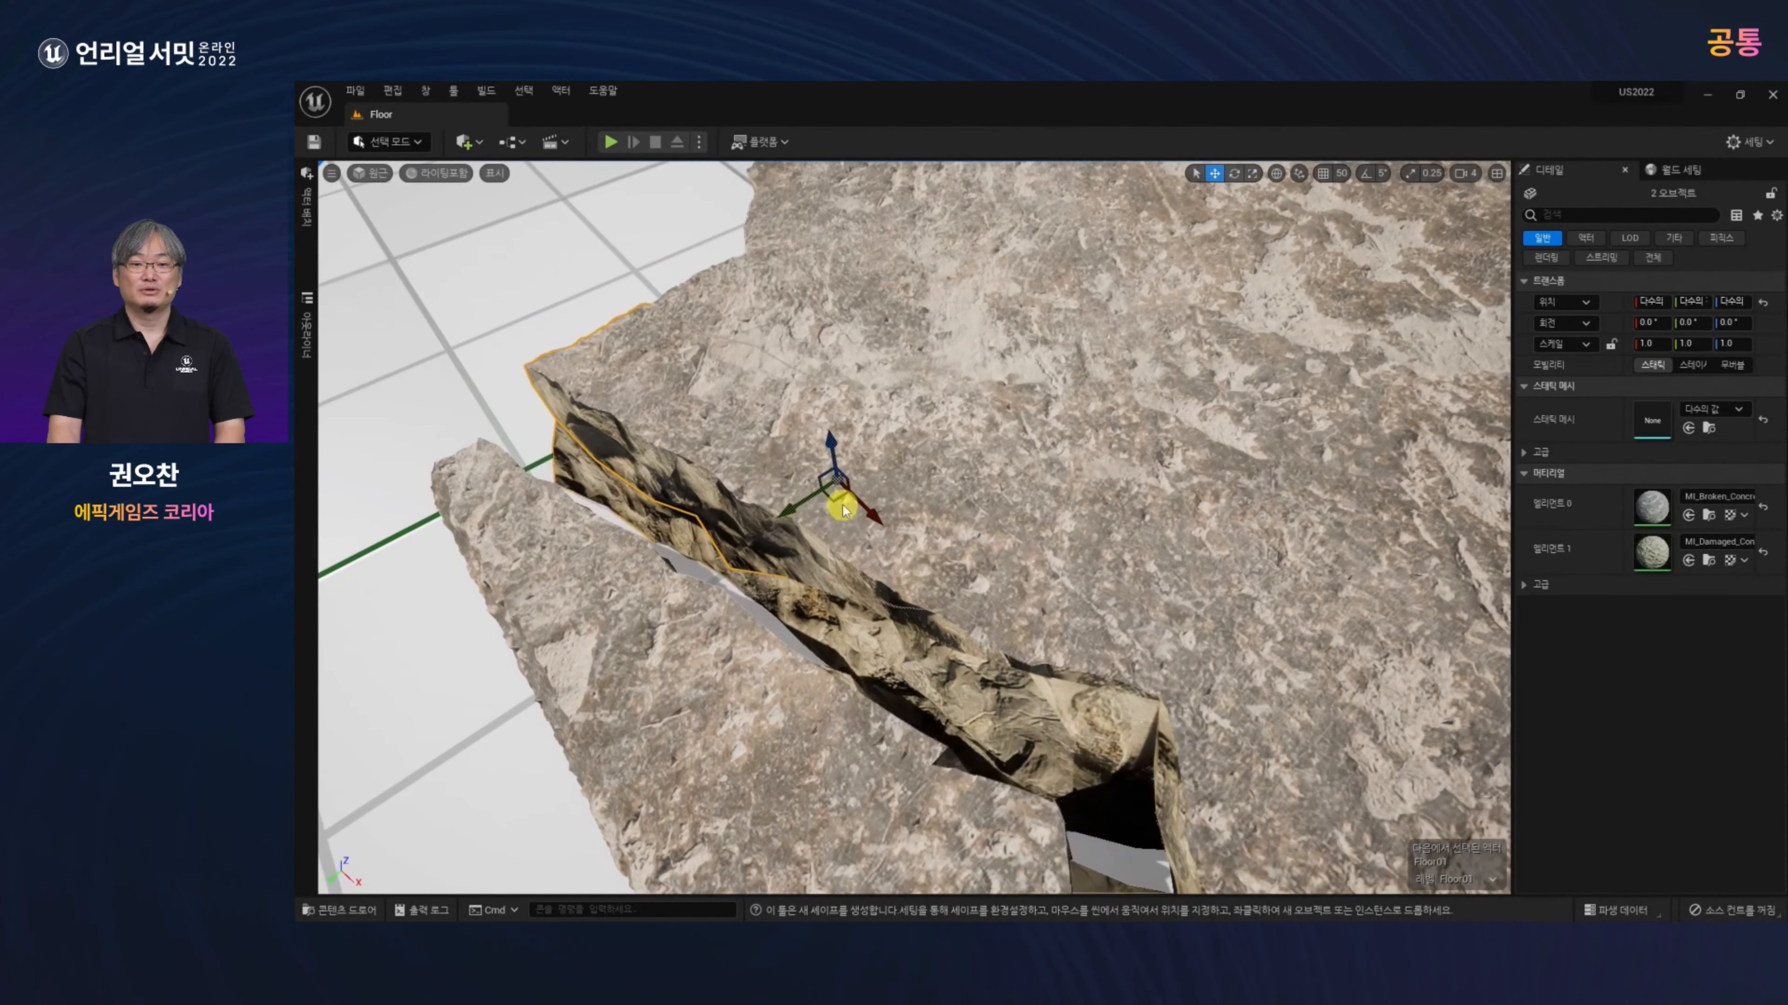
Step: Select the narrow wedge chunk along the crack plus its neighbour and move them slightly toward the broken edge
{"action": "left_click", "coordinate": [737, 455]}
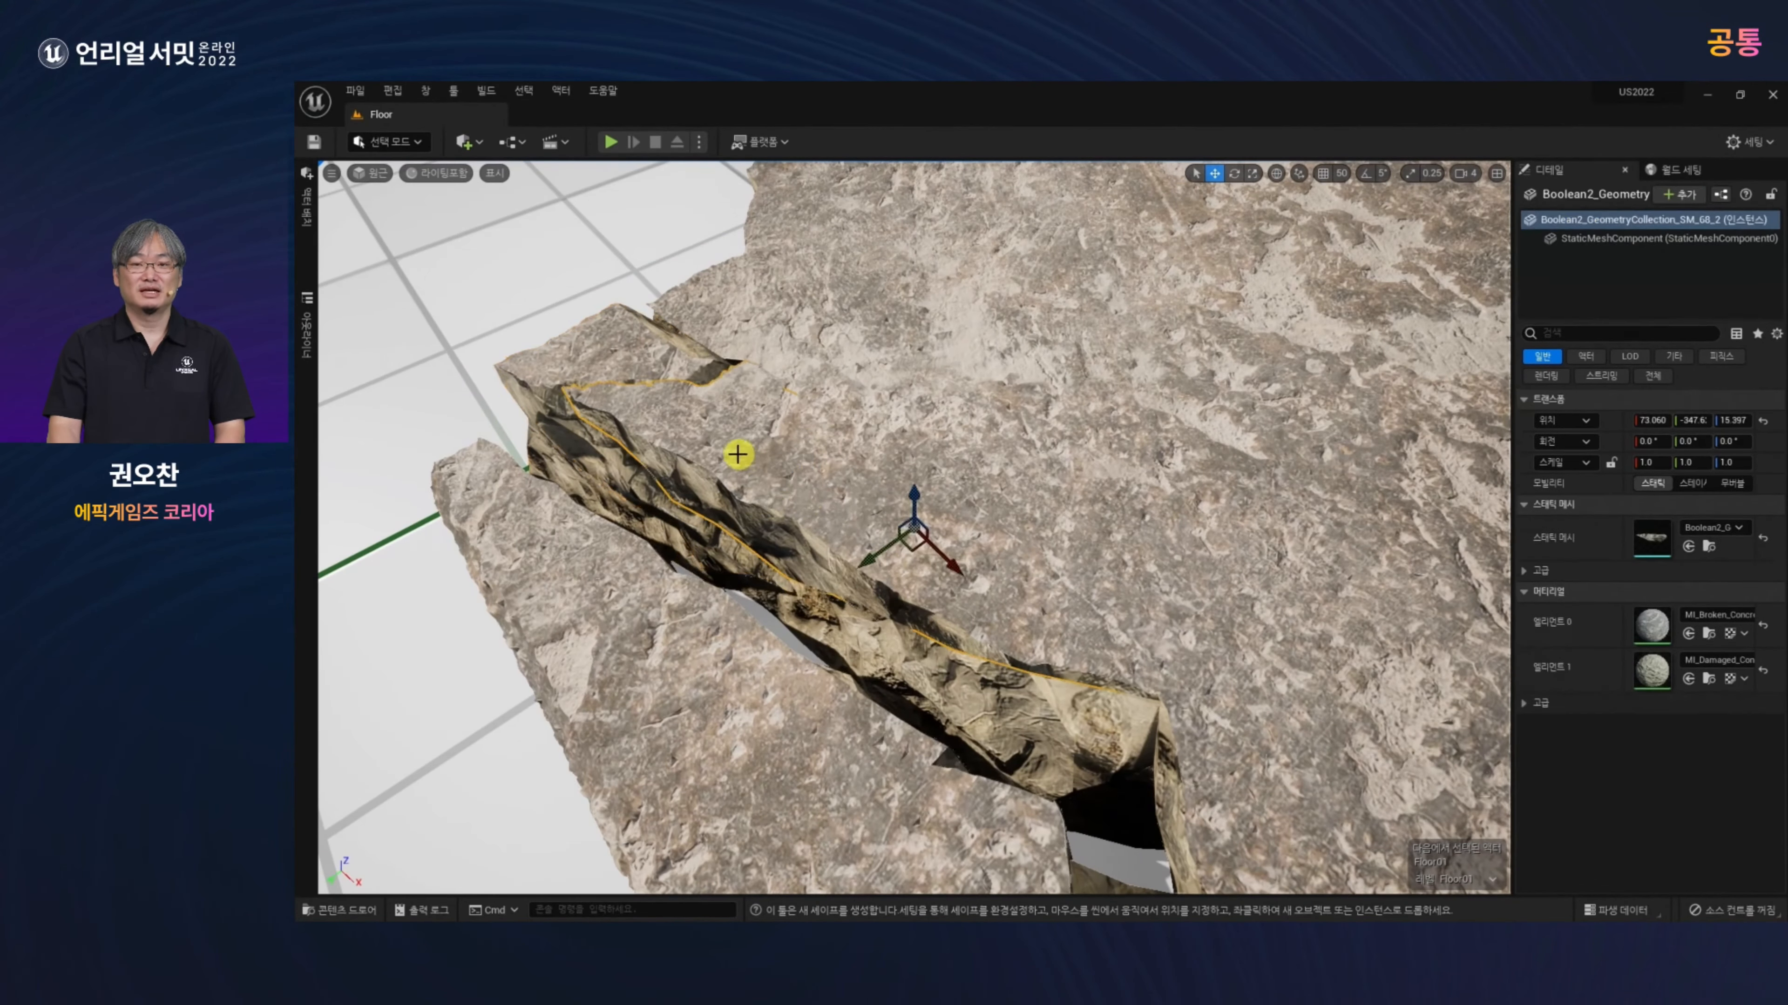
{"action": "left_click_drag", "start_coordinate": [803, 509], "coordinate": [818, 569], "text": "alt"}
{"action": "left_click", "coordinate": [848, 646], "text": "ctrl"}
{"action": "left_click_drag", "start_coordinate": [937, 670], "coordinate": [686, 465], "text": "alt"}
{"action": "left_click_drag", "start_coordinate": [1018, 415], "coordinate": [679, 356], "text": "alt"}
Step: Pull the large chunk in the middle of the broken edge slightly away from the slab
{"action": "left_click", "coordinate": [863, 445]}
{"action": "left_click", "coordinate": [721, 366]}
{"action": "left_click", "coordinate": [1028, 478]}
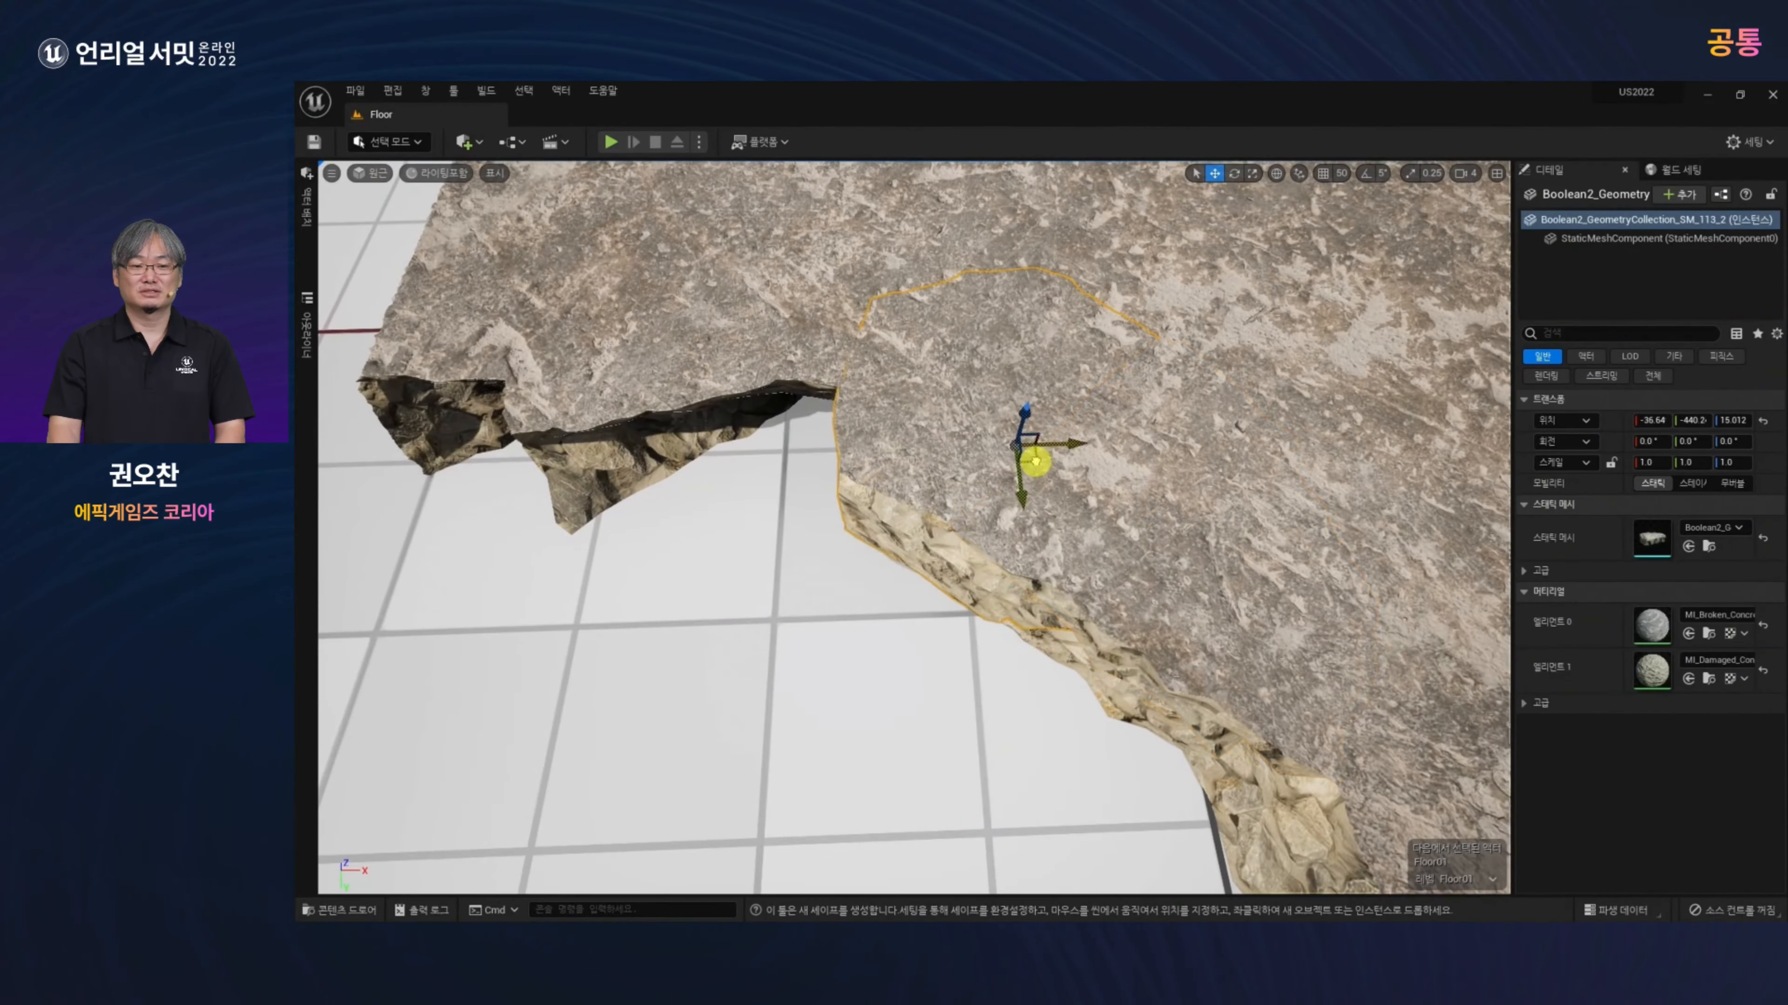
{"action": "left_click_drag", "start_coordinate": [1035, 462], "coordinate": [872, 553]}
{"action": "key", "text": "r"}
{"action": "left_click_drag", "start_coordinate": [969, 427], "coordinate": [914, 474]}
{"action": "key", "text": "w"}
{"action": "left_click_drag", "start_coordinate": [860, 531], "coordinate": [817, 421], "text": "alt"}
{"action": "left_click_drag", "start_coordinate": [925, 509], "coordinate": [925, 506]}
Step: Select the three chunks on the overhanging piece near the opposite corner and shift them slightly outward
{"action": "left_click_drag", "start_coordinate": [824, 545], "coordinate": [805, 635], "text": "alt"}
{"action": "left_click", "coordinate": [746, 520]}
{"action": "left_click_drag", "start_coordinate": [730, 581], "coordinate": [716, 634], "text": "alt"}
{"action": "left_click", "coordinate": [687, 577]}
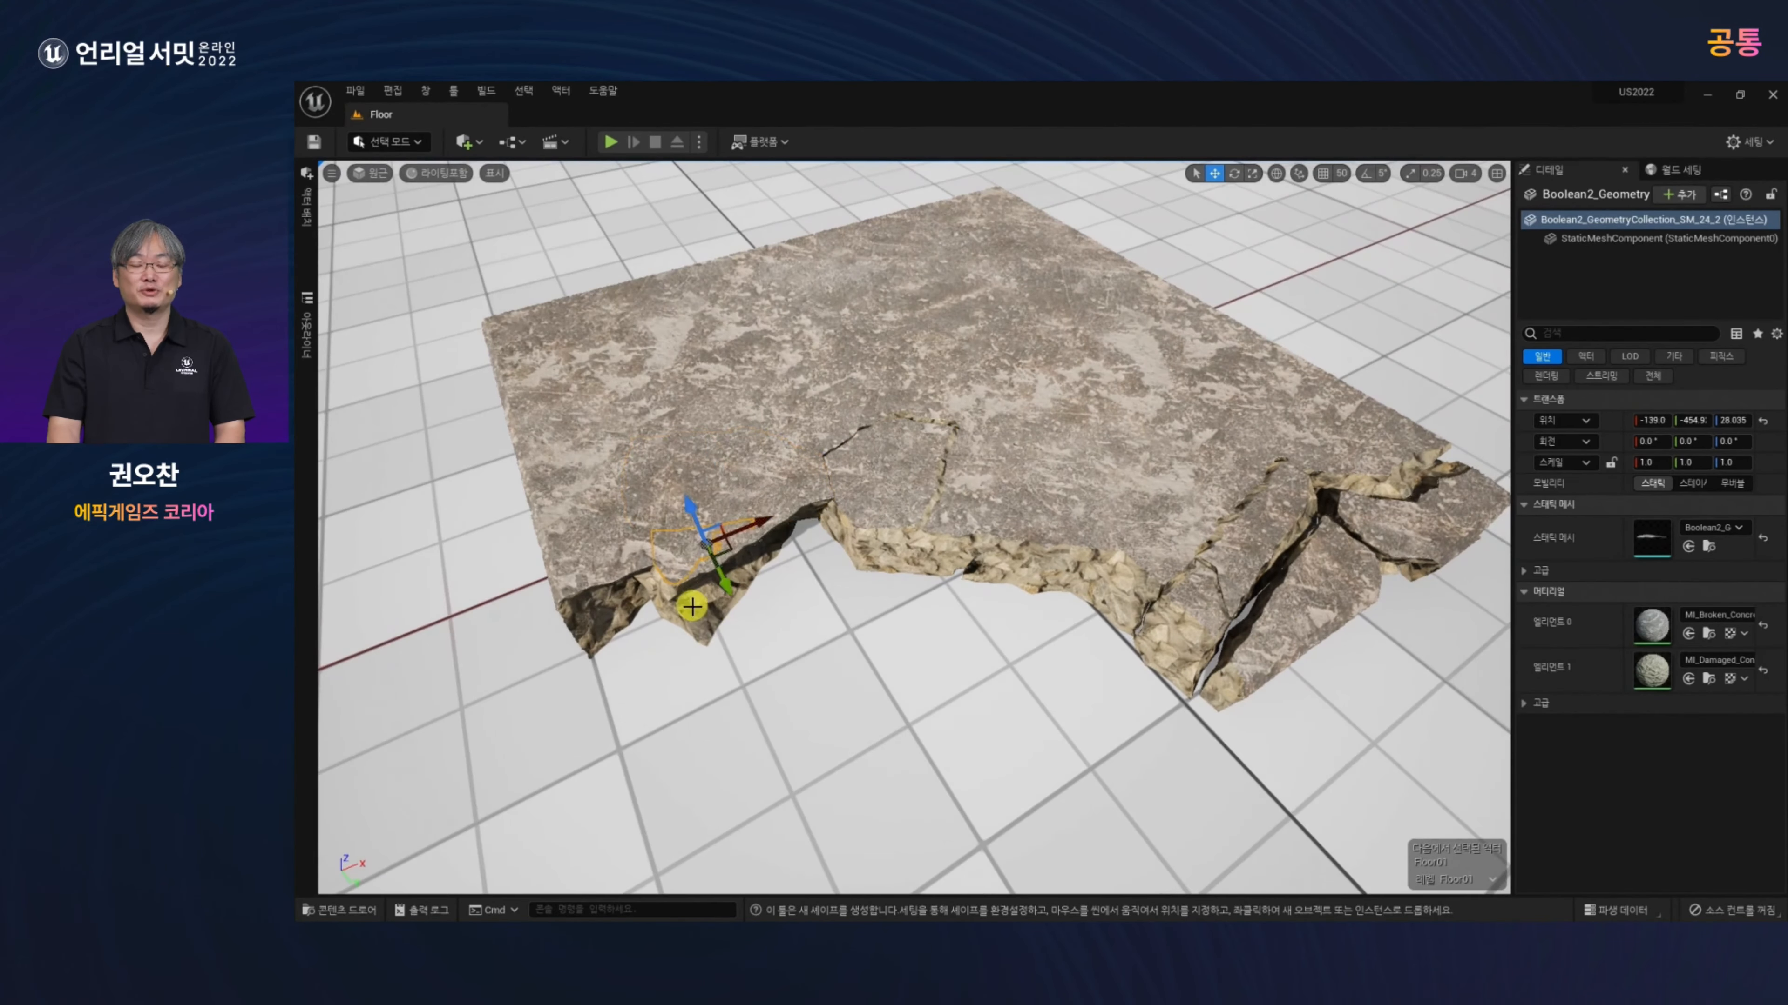
{"action": "left_click", "coordinate": [694, 603], "text": "ctrl"}
{"action": "left_click_drag", "start_coordinate": [758, 564], "coordinate": [755, 564]}
{"action": "key", "text": "ctrl+z"}
{"action": "left_click", "coordinate": [755, 565], "text": "ctrl"}
{"action": "left_click_drag", "start_coordinate": [654, 624], "coordinate": [668, 623], "text": "alt"}
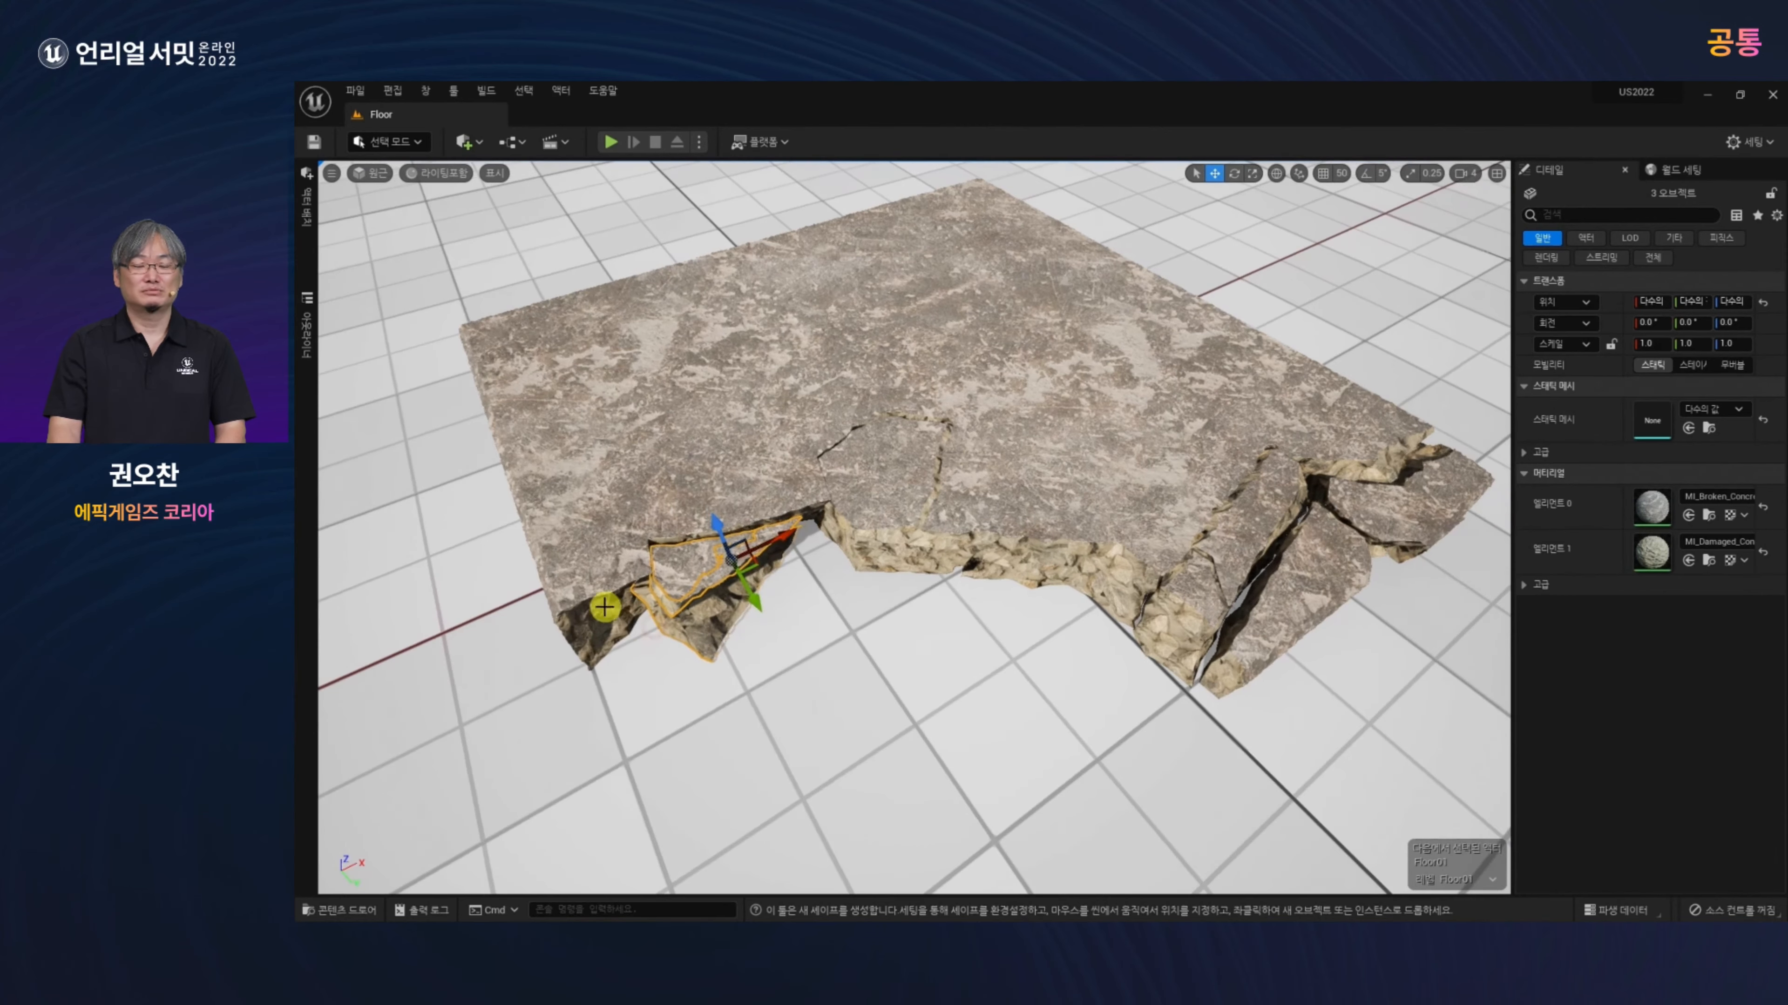
Step: Move the two chunks at the opposite corner and the slab-edge chunk behind them slightly apart from the slab
{"action": "left_click", "coordinate": [608, 607]}
{"action": "left_click", "coordinate": [629, 563], "text": "ctrl"}
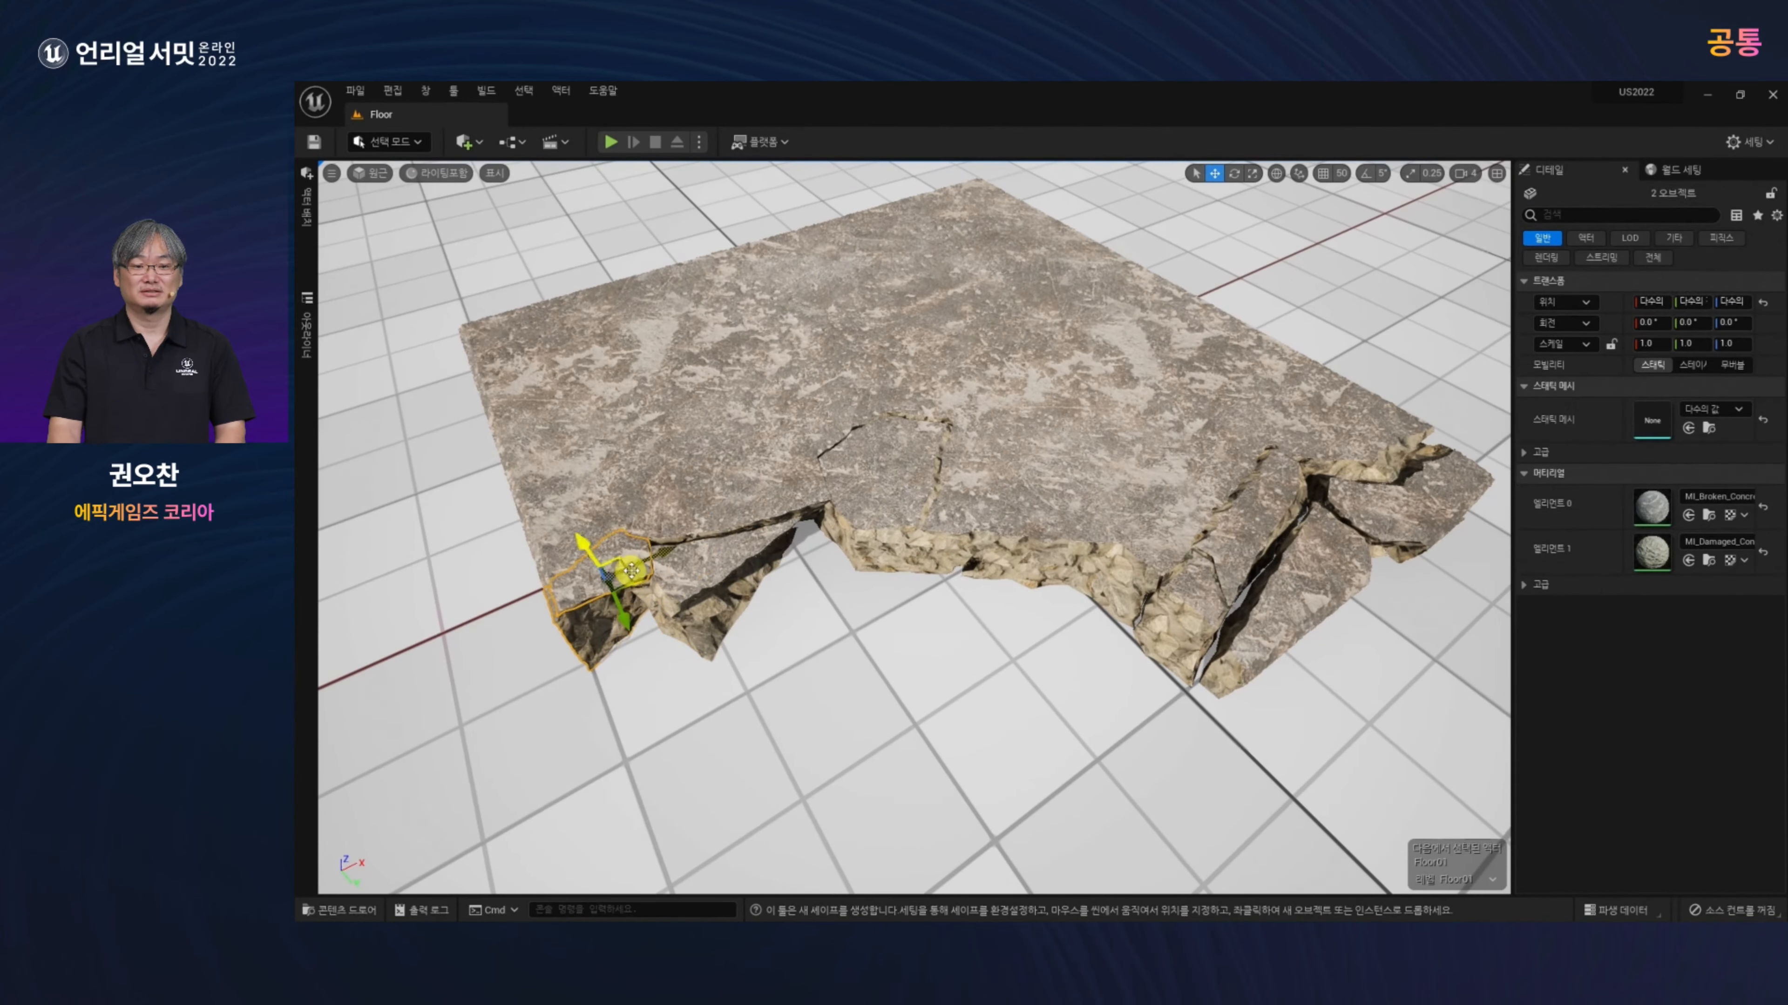
{"action": "left_click_drag", "start_coordinate": [614, 621], "coordinate": [662, 676]}
{"action": "left_click", "coordinate": [535, 735]}
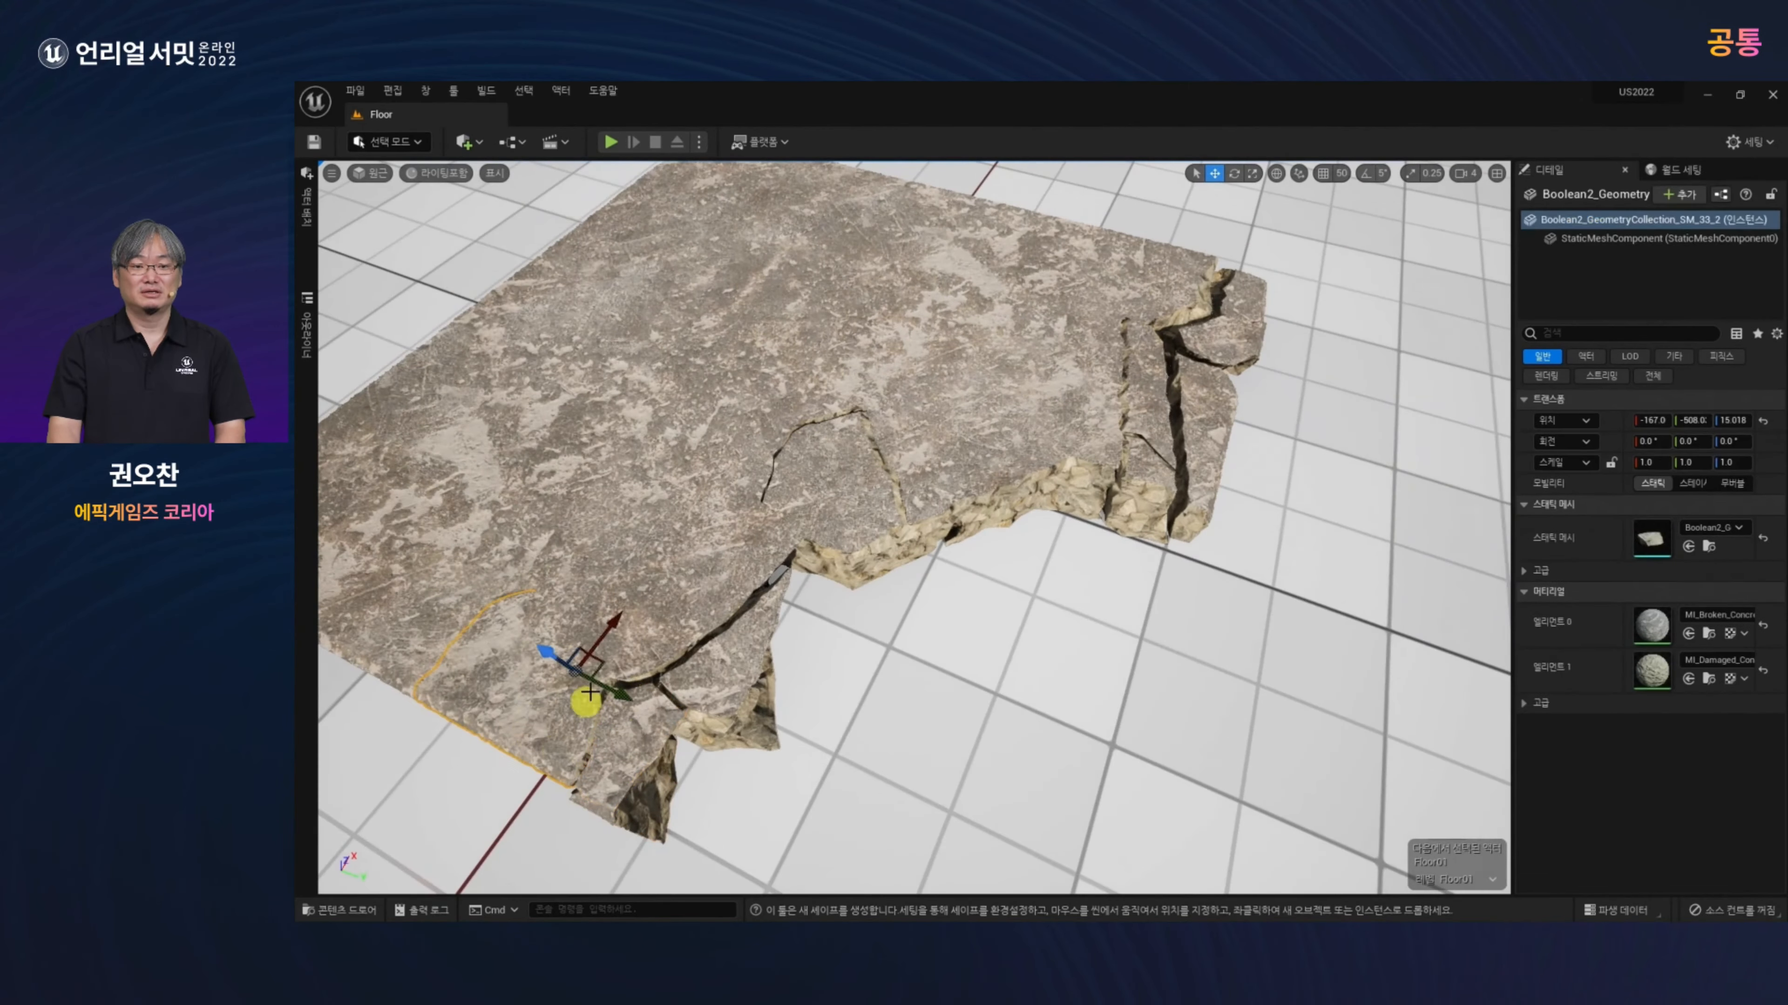
{"action": "left_click_drag", "start_coordinate": [610, 618], "coordinate": [610, 629]}
{"action": "left_click", "coordinate": [443, 649]}
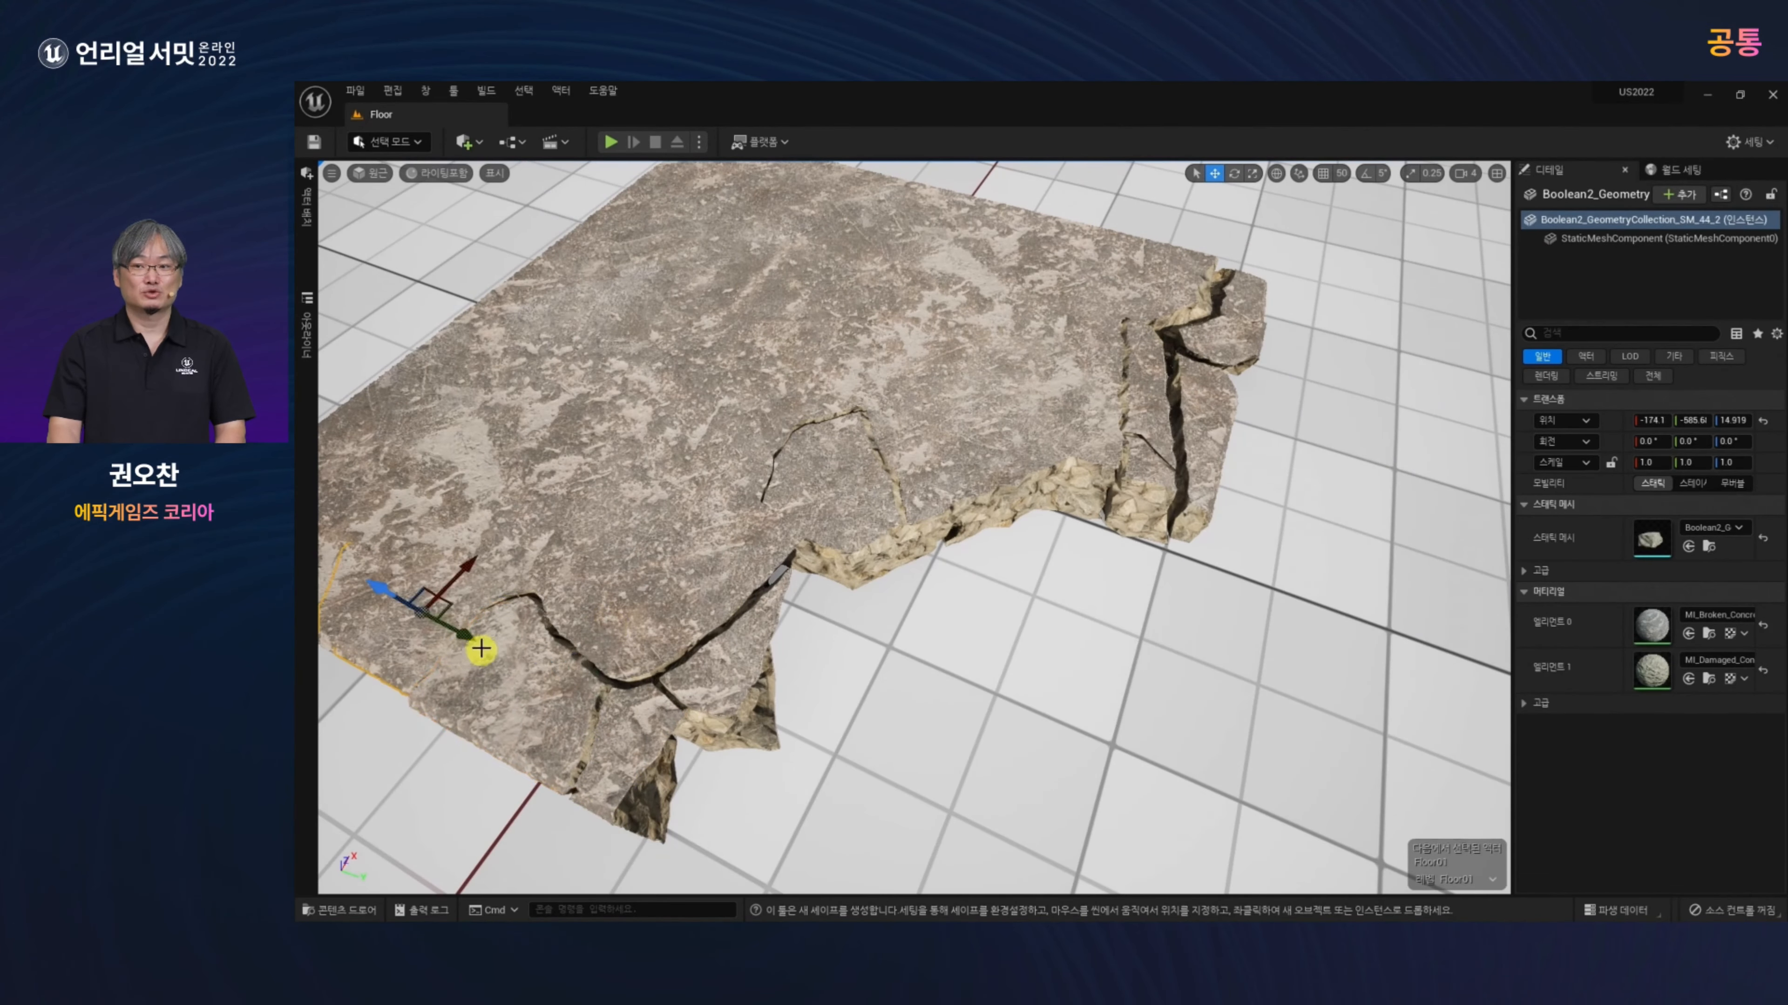
{"action": "left_click_drag", "start_coordinate": [720, 710], "coordinate": [666, 736]}
Step: Select two neighbouring chunks in the middle of the broken edge and offset them slightly to widen the crack around them
{"action": "left_click", "coordinate": [945, 491]}
{"action": "key", "text": "f"}
{"action": "left_click_drag", "start_coordinate": [908, 606], "coordinate": [883, 699], "text": "alt"}
{"action": "left_click", "coordinate": [927, 714], "text": "ctrl"}
{"action": "left_click_drag", "start_coordinate": [991, 731], "coordinate": [961, 723], "text": "alt"}
{"action": "left_click_drag", "start_coordinate": [935, 540], "coordinate": [934, 548]}
Step: Select the two chunks between the middle section and the corner wedge and nudge them slightly outward
{"action": "left_click", "coordinate": [1157, 595]}
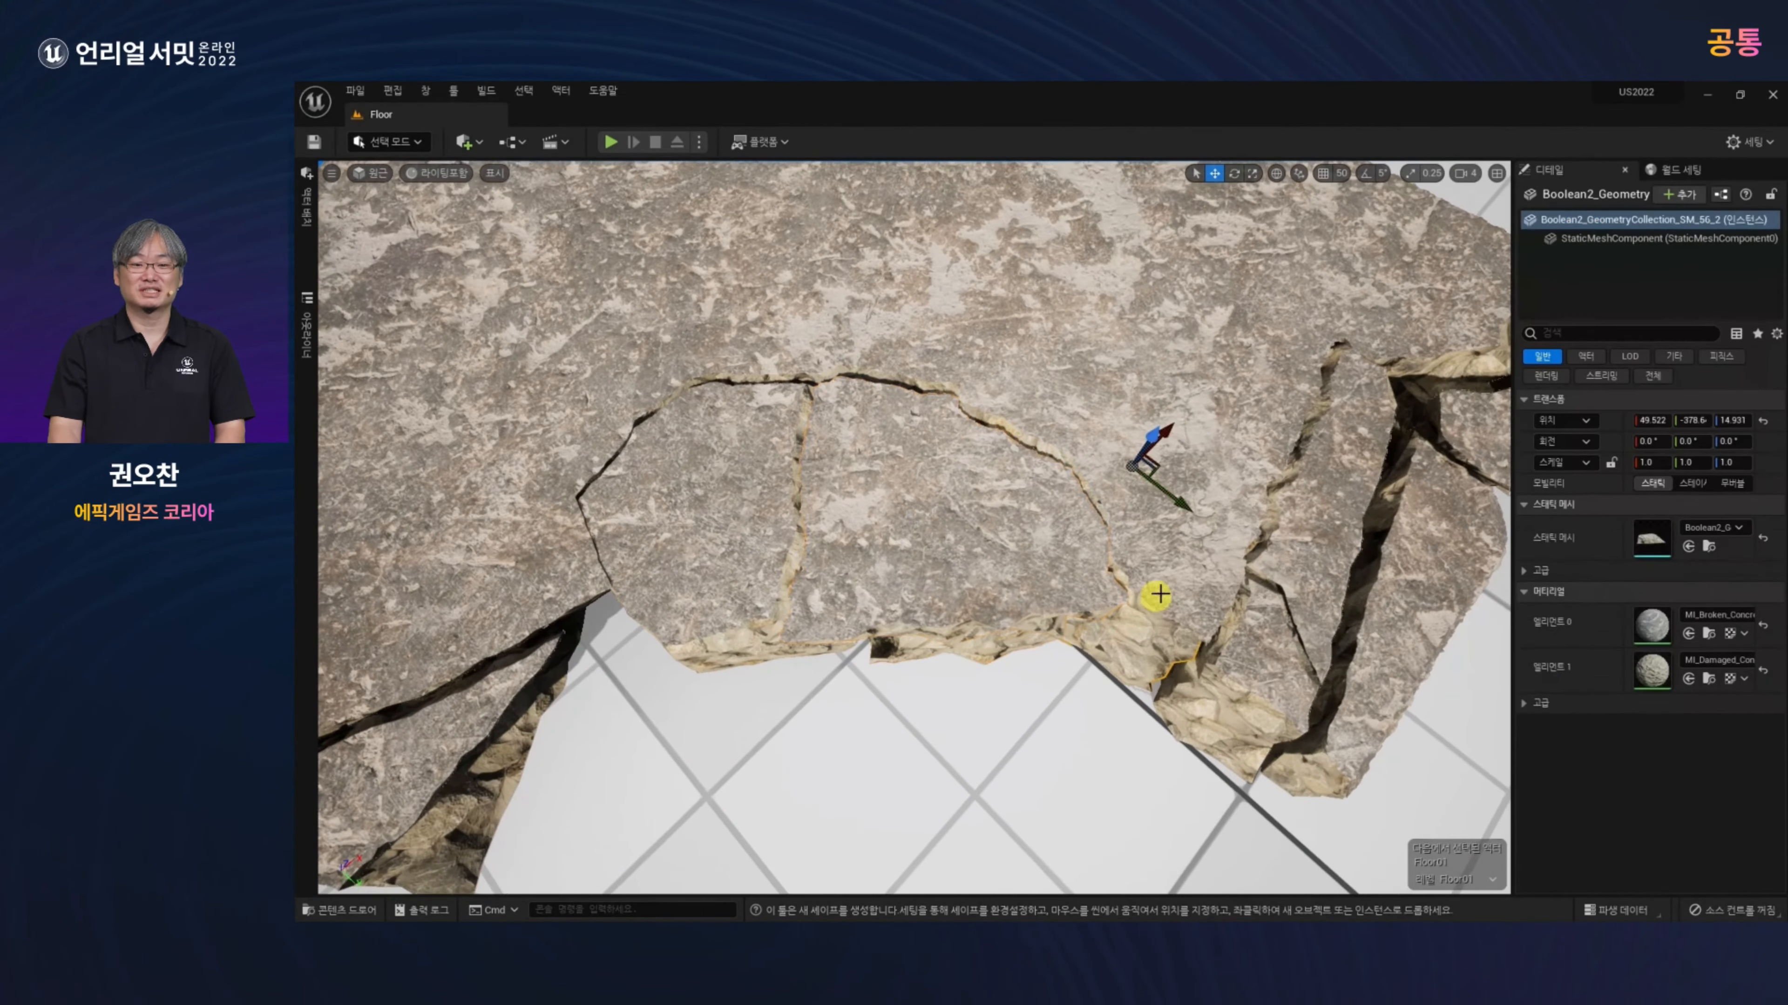
{"action": "left_click", "coordinate": [1212, 604]}
{"action": "left_click", "coordinate": [1171, 613], "text": "ctrl"}
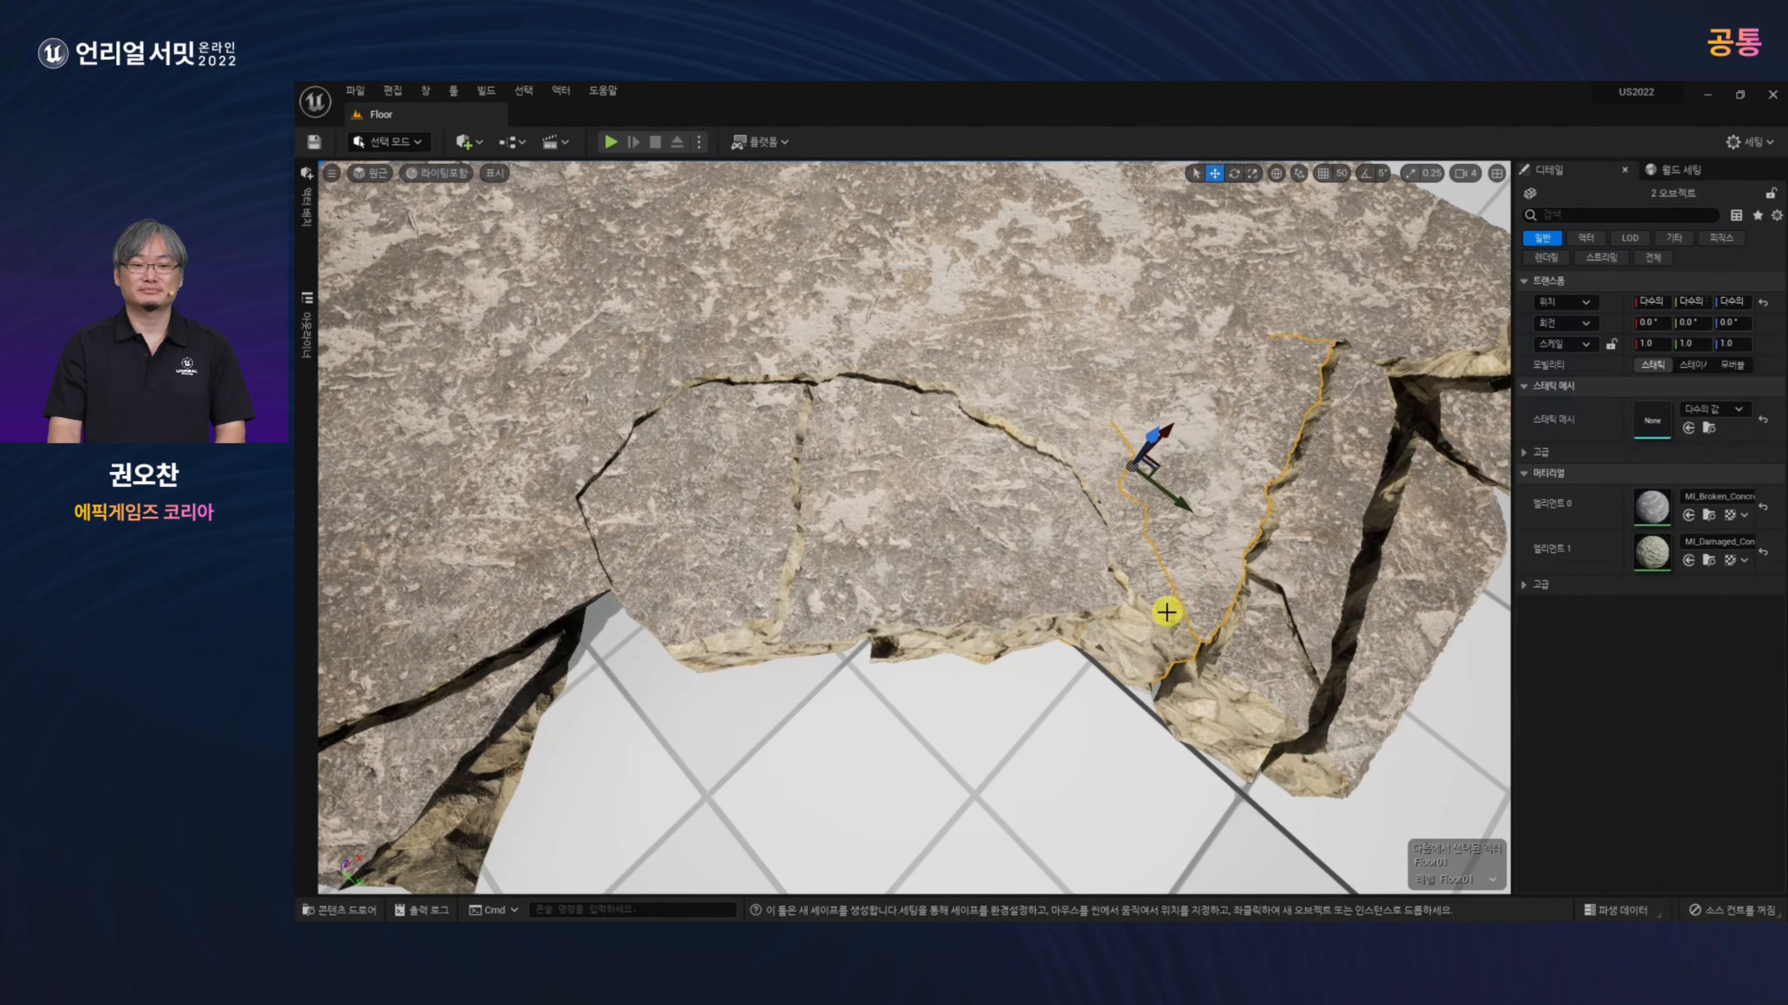
{"action": "left_click_drag", "start_coordinate": [1160, 469], "coordinate": [1160, 478]}
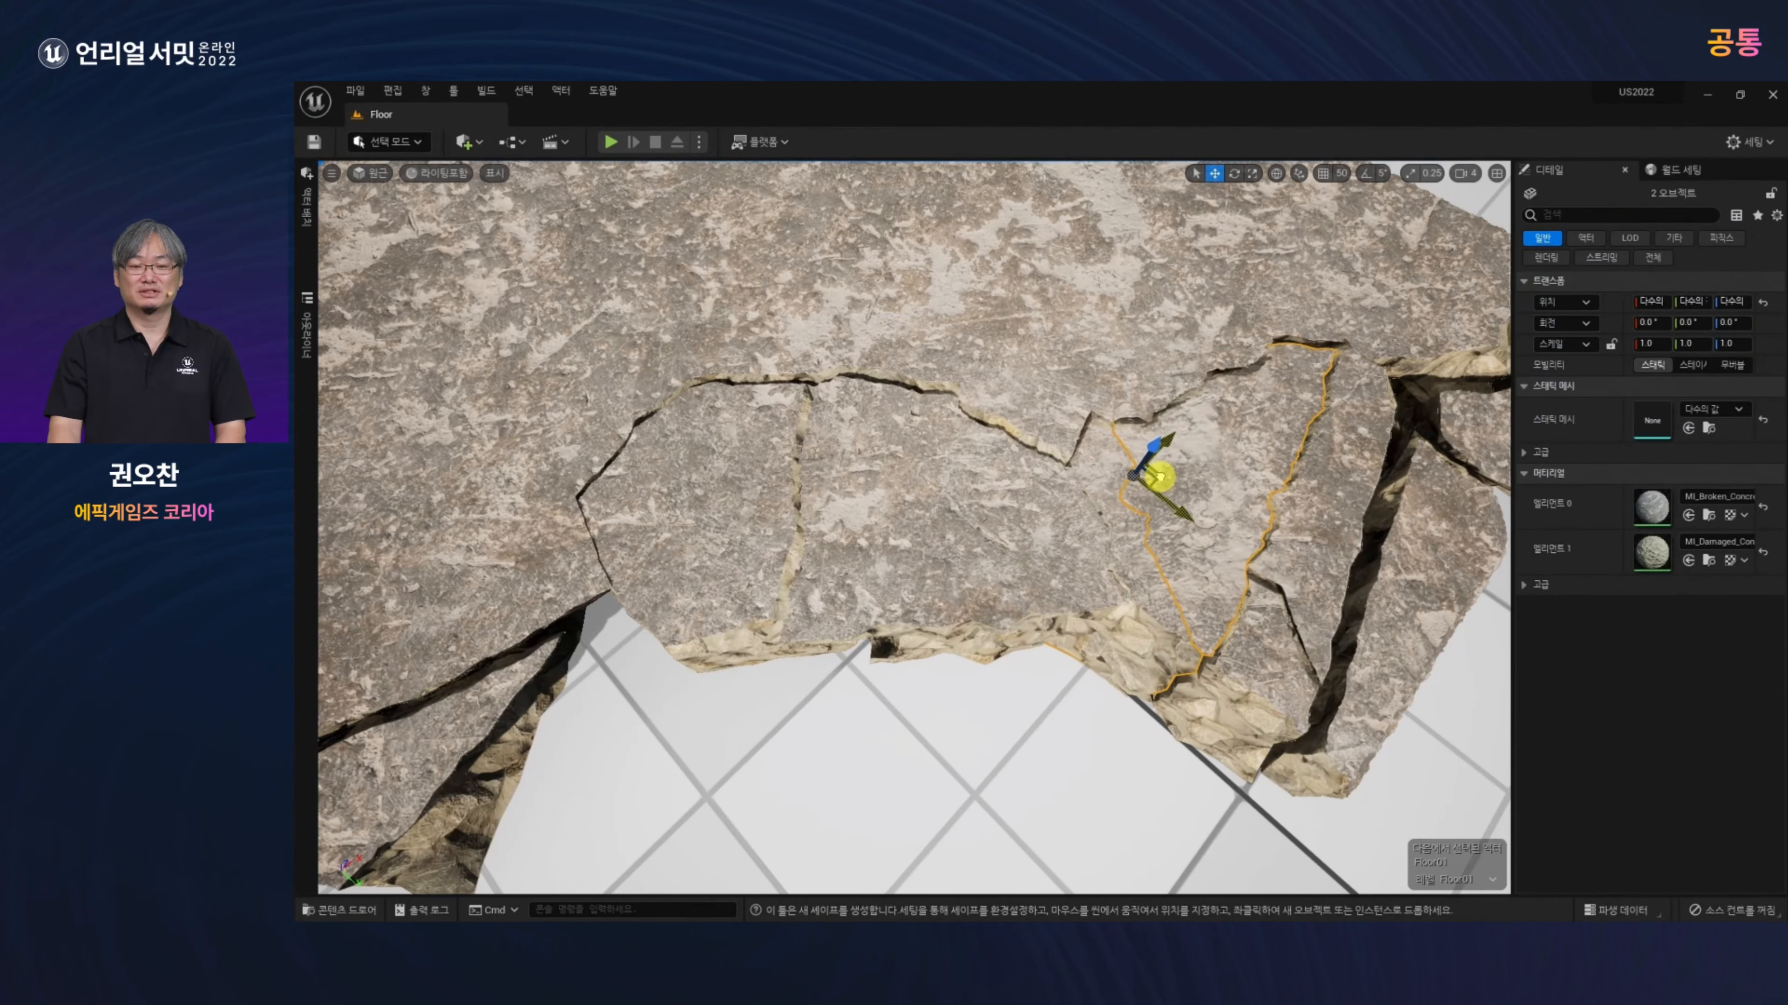
Step: Select the two small chunks along the front of the corner crack and tilt them about 4.8° around X
{"action": "left_click_drag", "start_coordinate": [1129, 693], "coordinate": [1022, 617], "text": "alt"}
{"action": "left_click", "coordinate": [1018, 632]}
{"action": "left_click", "coordinate": [1121, 651], "text": "ctrl"}
{"action": "key", "text": "e"}
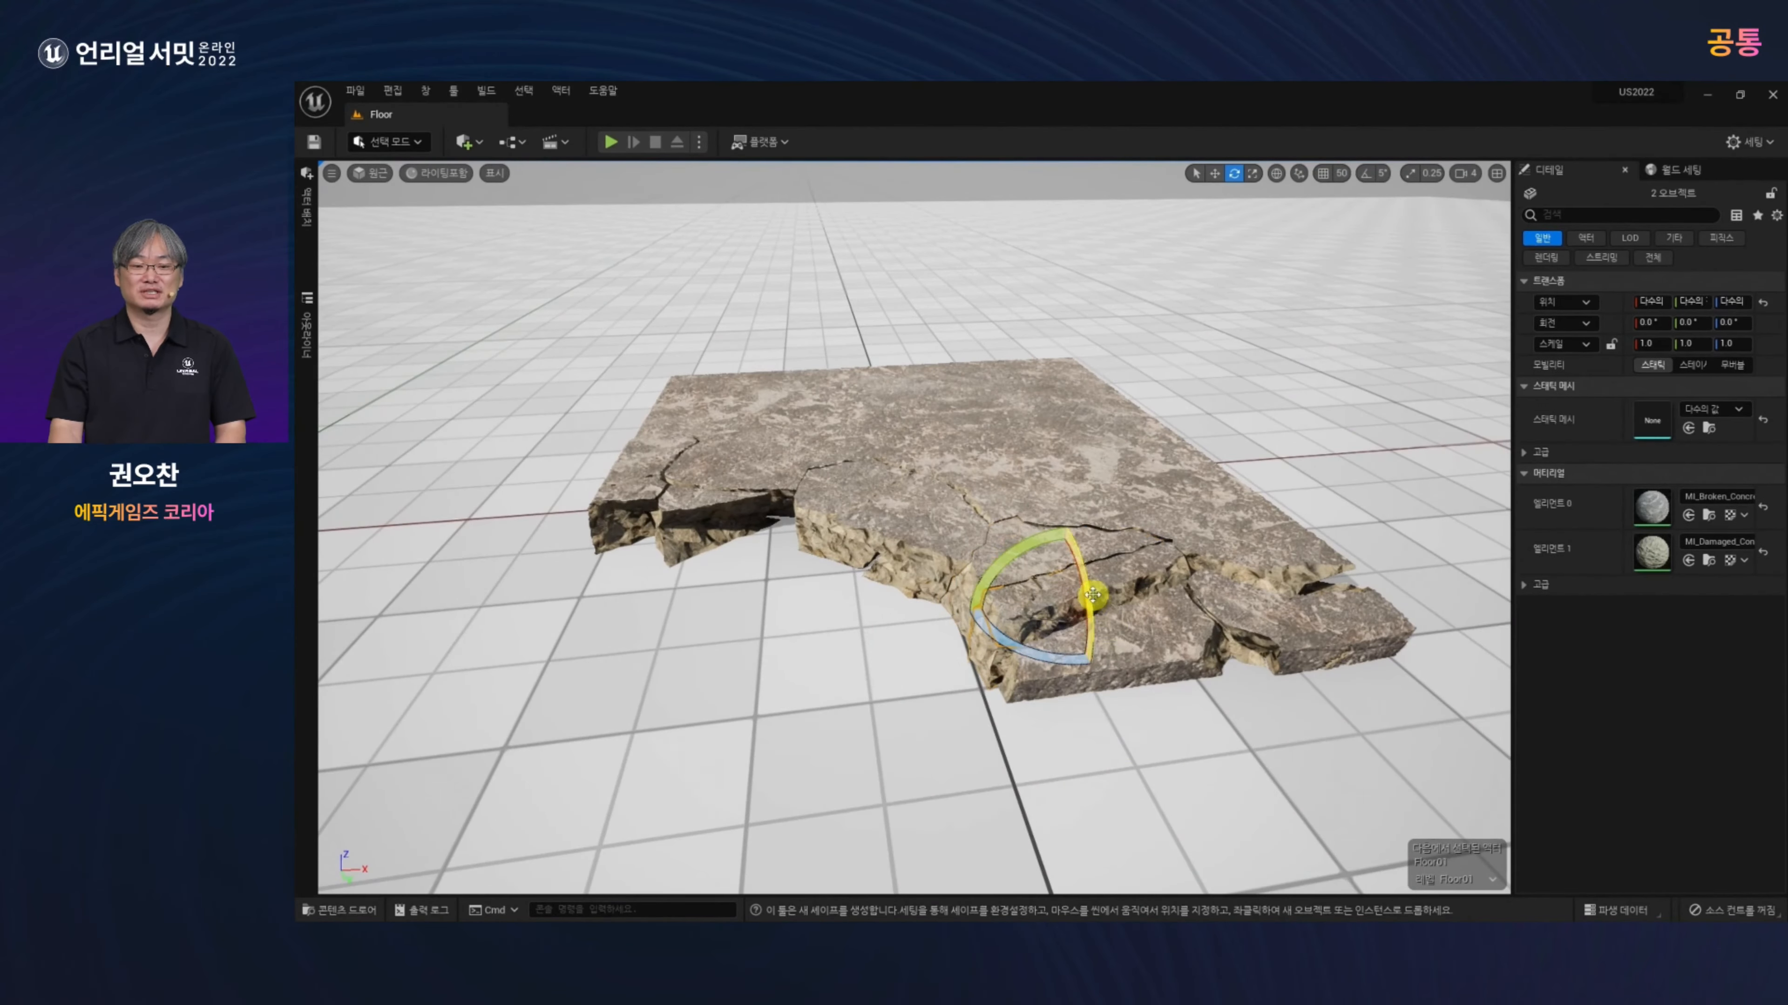
{"action": "left_click_drag", "start_coordinate": [1090, 603], "coordinate": [1098, 593]}
{"action": "left_click_drag", "start_coordinate": [1101, 664], "coordinate": [1133, 726], "text": "alt"}
Step: Shift the two tilted chunks at the corner crack slightly away from the slab
{"action": "key", "text": "f"}
{"action": "key", "text": "w"}
{"action": "left_click_drag", "start_coordinate": [902, 663], "coordinate": [931, 640], "text": "alt"}
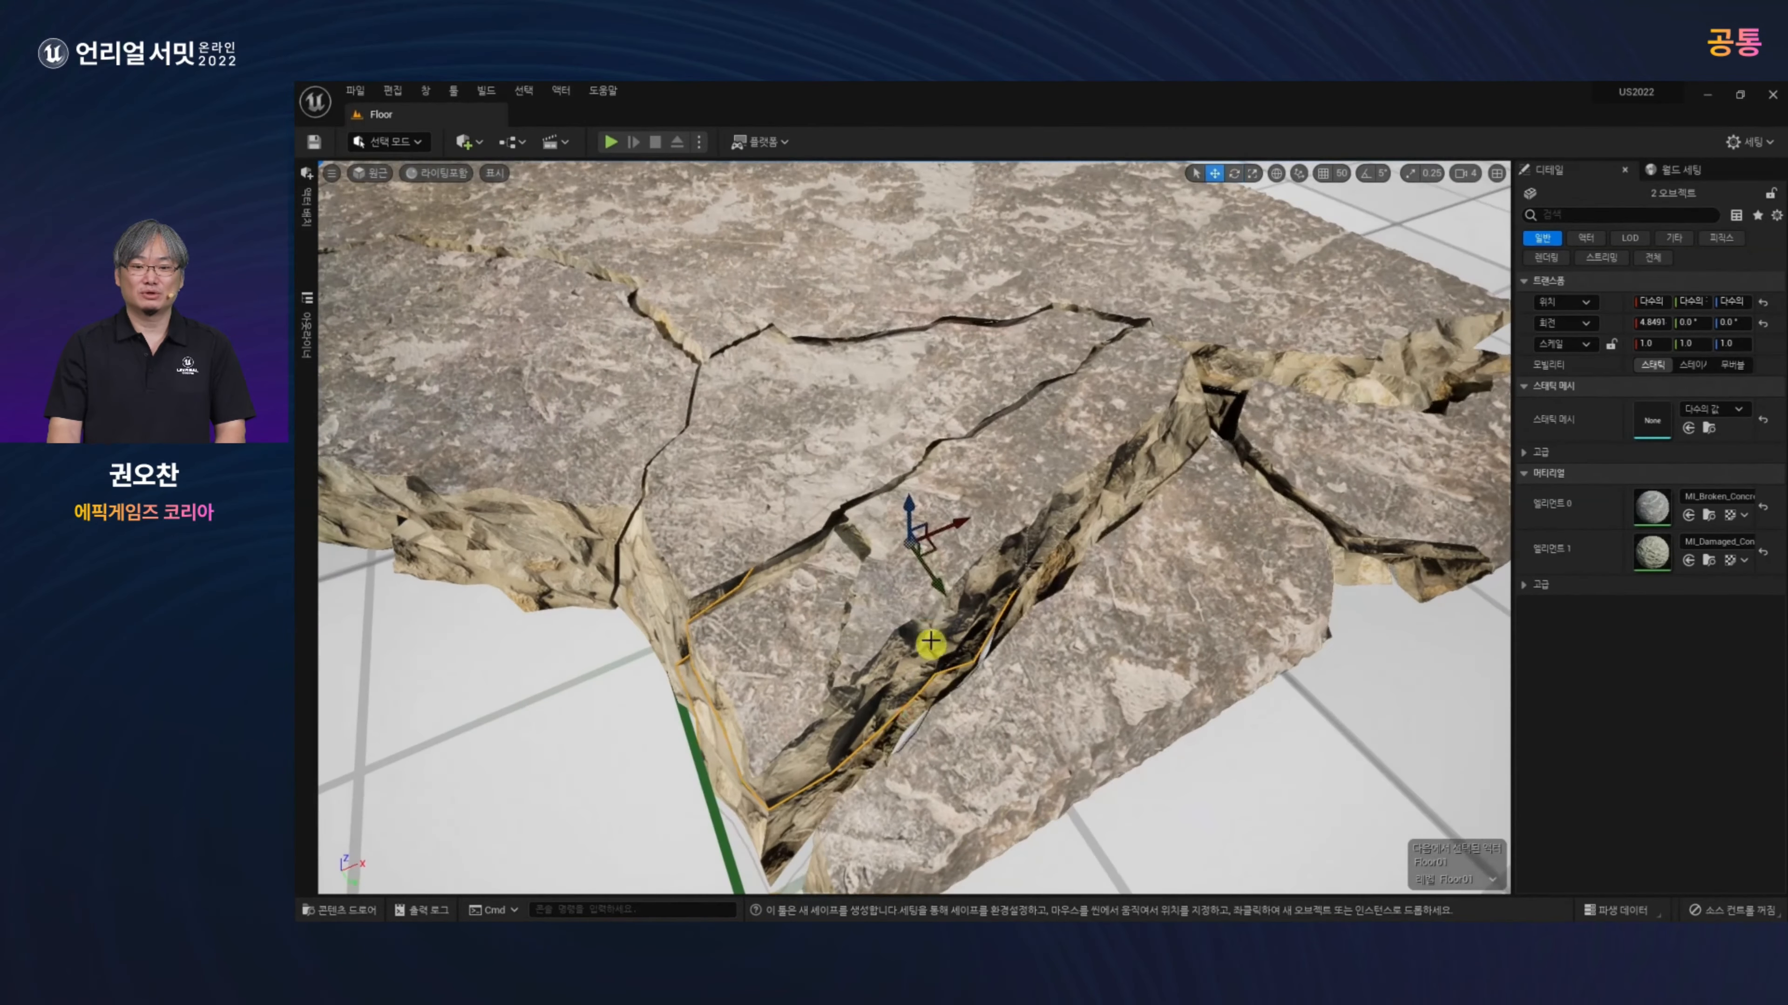
{"action": "left_click_drag", "start_coordinate": [940, 544], "coordinate": [902, 595]}
Step: Select the narrow wedge chunk and the piece beside it, and rotate both to about 4.9° around X and -1.5° around Y
{"action": "left_click", "coordinate": [1027, 516]}
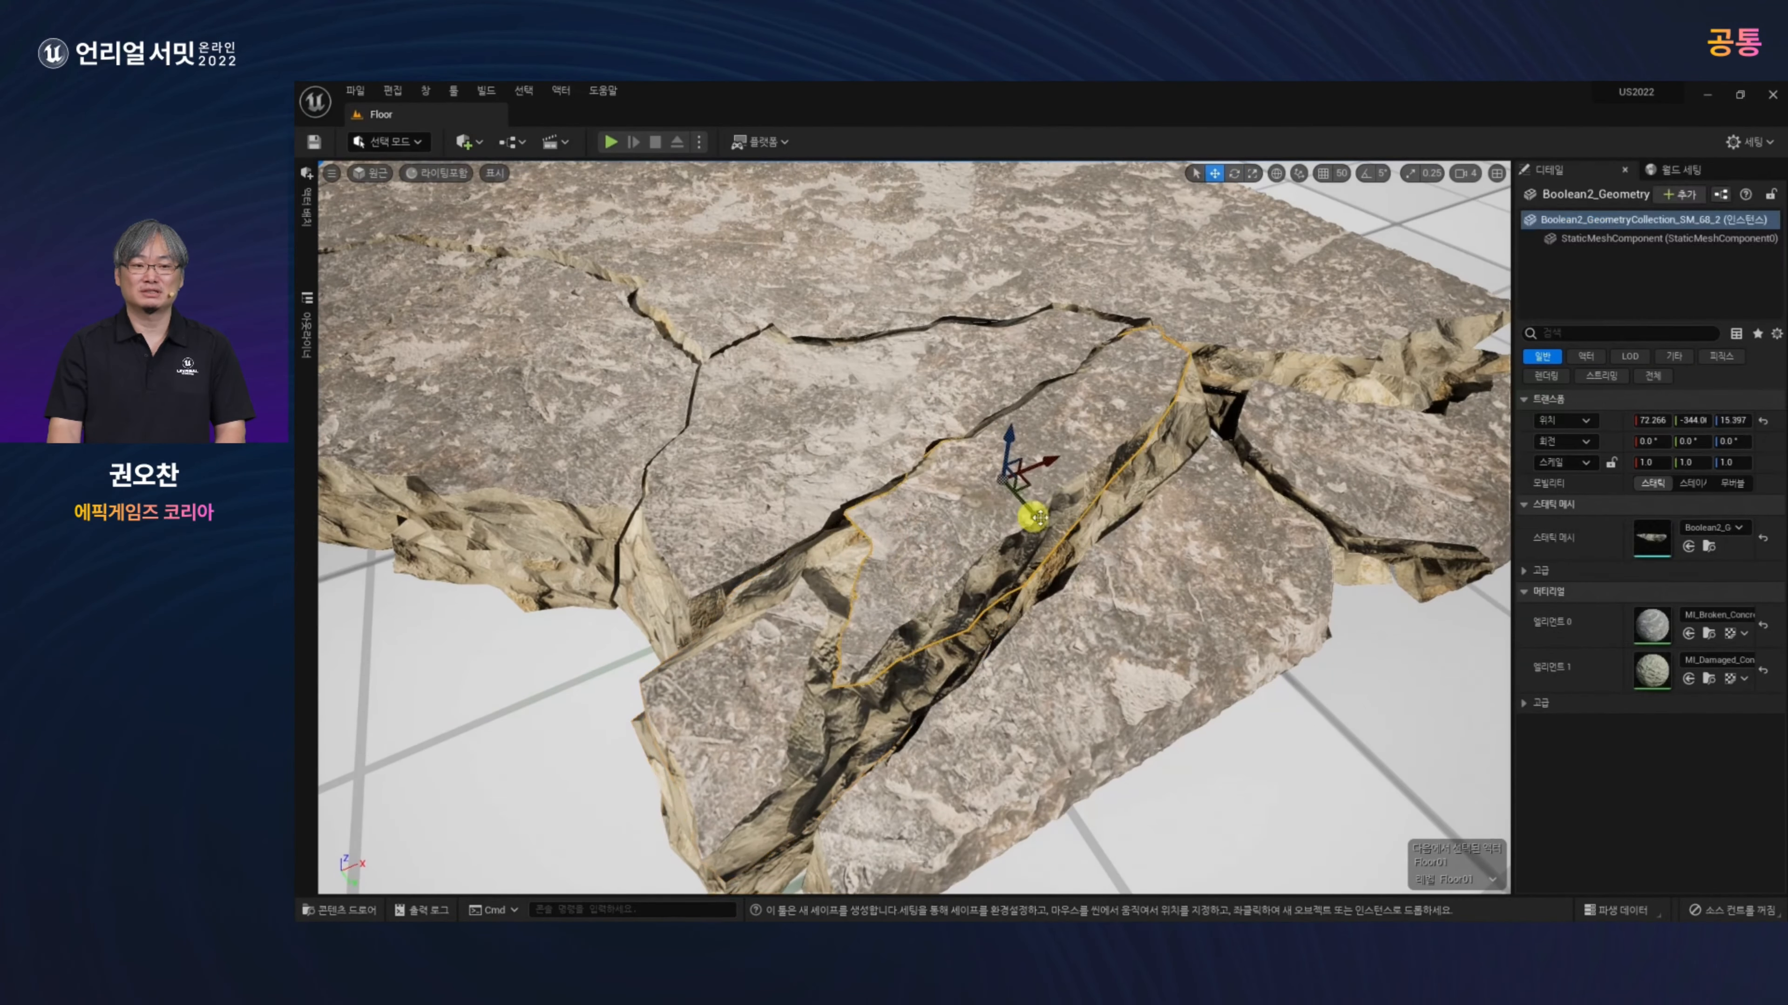
{"action": "left_click_drag", "start_coordinate": [1028, 483], "coordinate": [1029, 428]}
{"action": "key", "text": "ctrl+z"}
{"action": "left_click", "coordinate": [1128, 490], "text": "ctrl"}
{"action": "key", "text": "e"}
{"action": "key", "text": "w"}
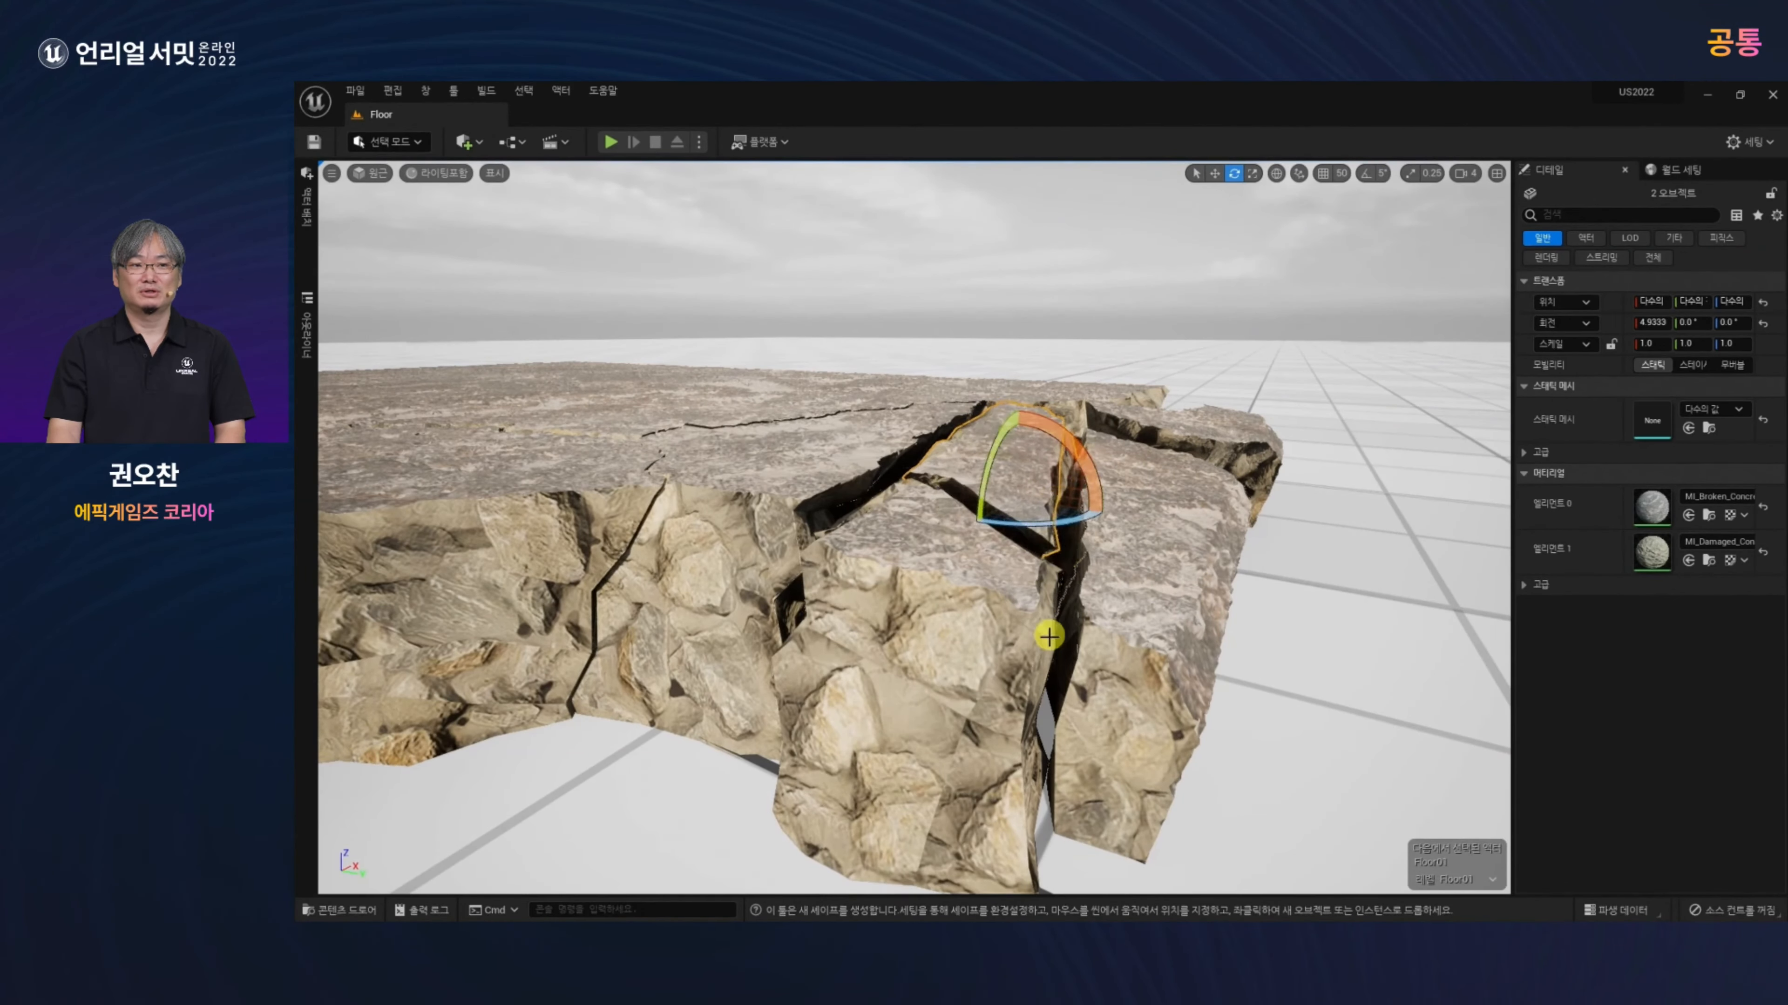
{"action": "left_click_drag", "start_coordinate": [1049, 636], "coordinate": [935, 617], "text": "alt"}
{"action": "left_click_drag", "start_coordinate": [1017, 491], "coordinate": [1025, 496]}
{"action": "scroll", "coordinate": [974, 618], "scroll_direction": "down", "scroll_amount": 5}
{"action": "left_click_drag", "start_coordinate": [975, 618], "coordinate": [1058, 737], "text": "alt"}
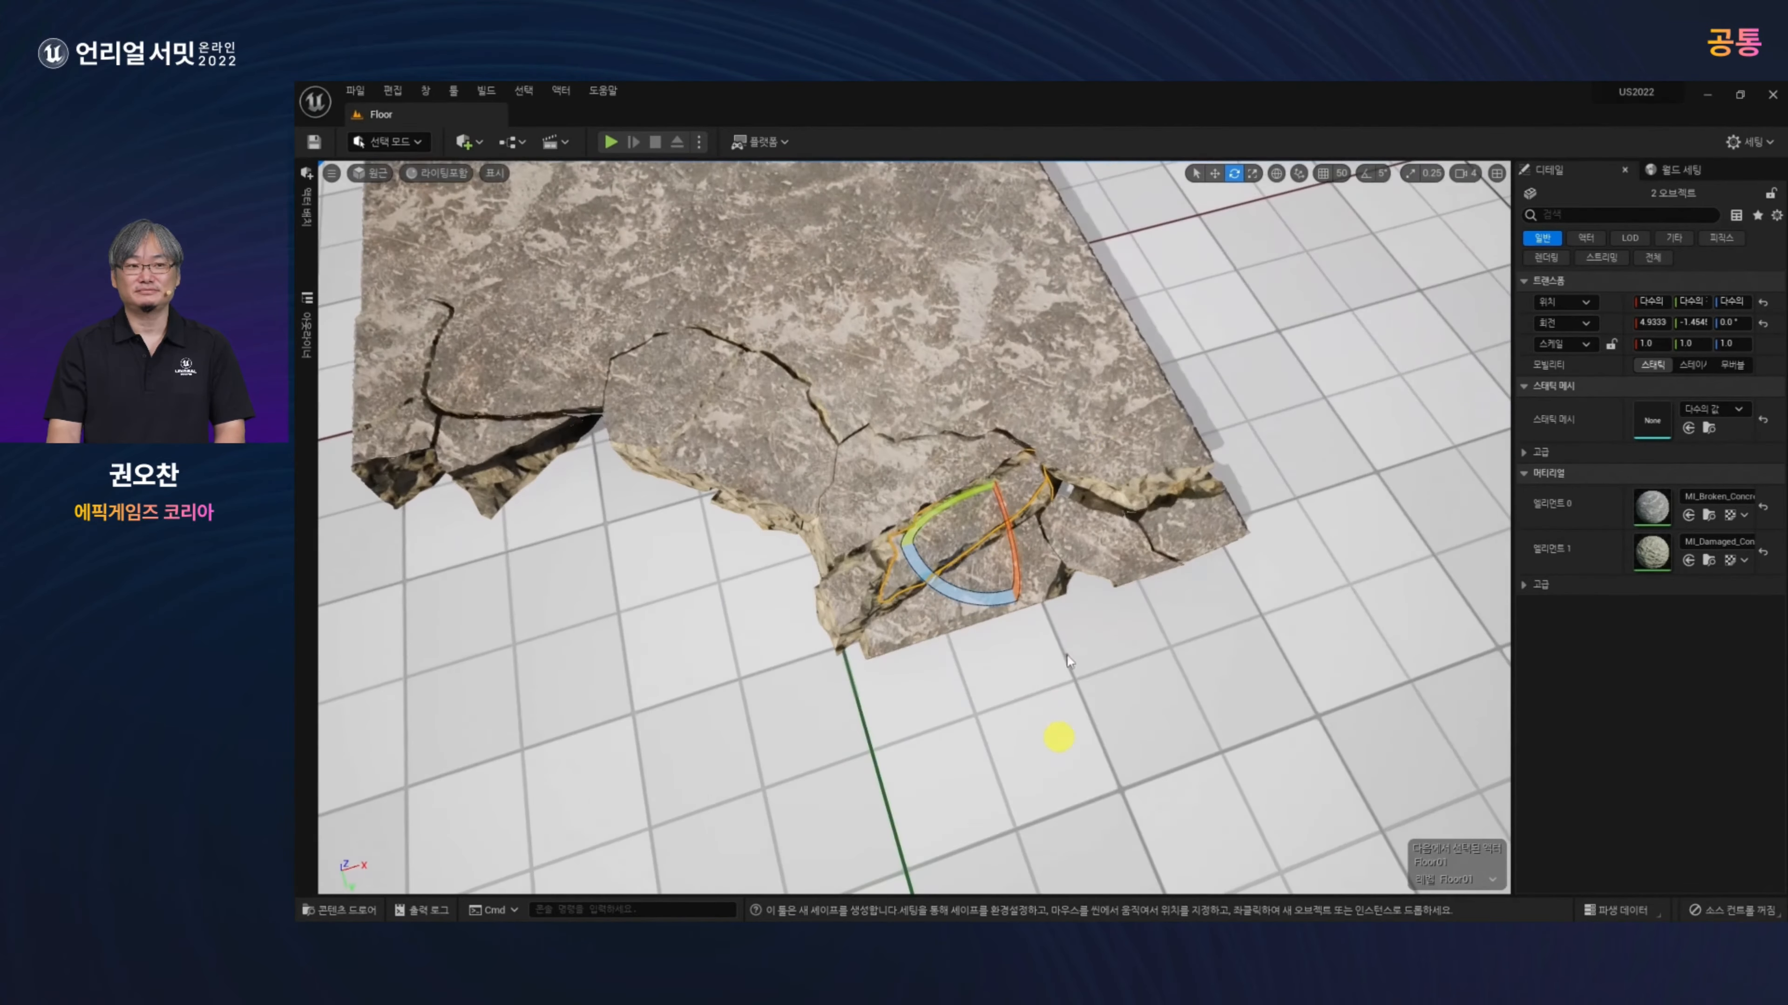
Step: Shift the large chunk on the slab's side edge above the broken corner slightly outward to open a crack
{"action": "left_click", "coordinate": [1115, 433]}
{"action": "key", "text": "f"}
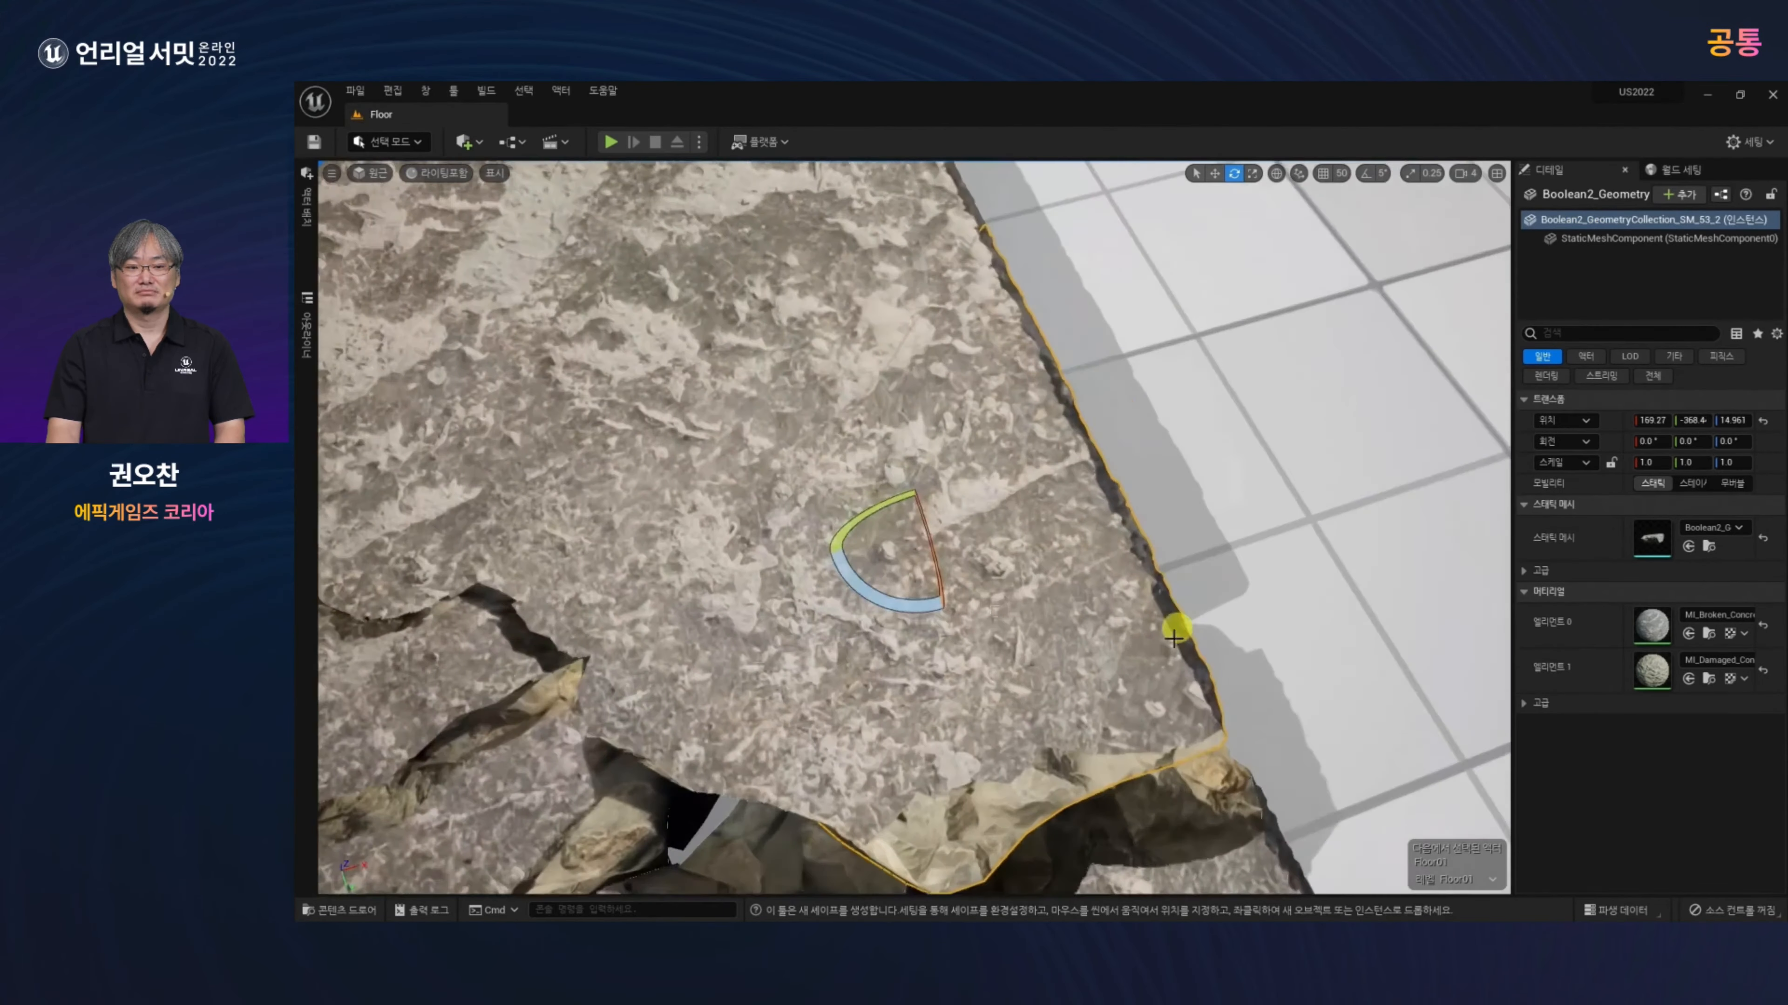
{"action": "left_click_drag", "start_coordinate": [1176, 627], "coordinate": [1000, 604], "text": "alt"}
{"action": "key", "text": "w"}
{"action": "left_click_drag", "start_coordinate": [898, 533], "coordinate": [969, 629]}
{"action": "left_click_drag", "start_coordinate": [913, 564], "coordinate": [909, 566]}
Step: Examine the whole broken floor slab from a wider view
{"action": "scroll", "coordinate": [1062, 689], "scroll_direction": "down", "scroll_amount": 5}
{"action": "left_click_drag", "start_coordinate": [1066, 692], "coordinate": [1261, 682], "text": "alt"}
{"action": "left_click", "coordinate": [847, 670]}
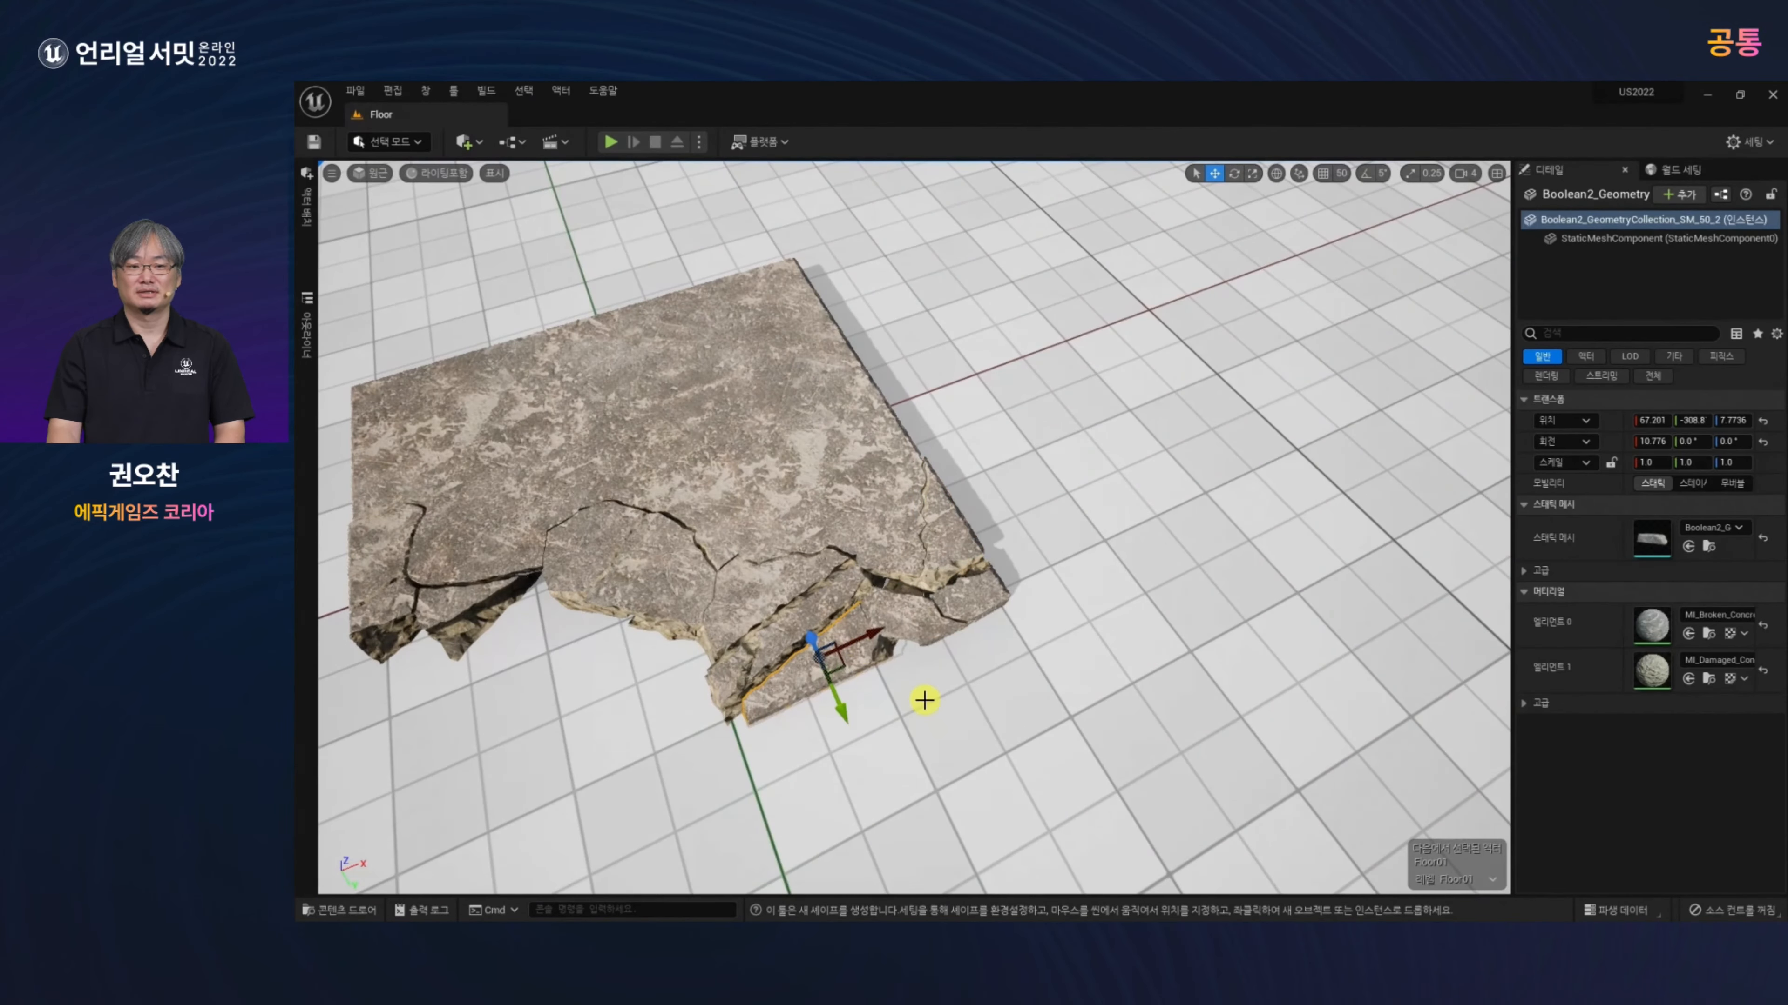
{"action": "right_click_drag", "start_coordinate": [739, 734], "coordinate": [725, 742]}
{"action": "middle_click_drag", "start_coordinate": [810, 713], "coordinate": [884, 667]}
{"action": "scroll", "coordinate": [1055, 618], "scroll_direction": "down", "scroll_amount": 3}
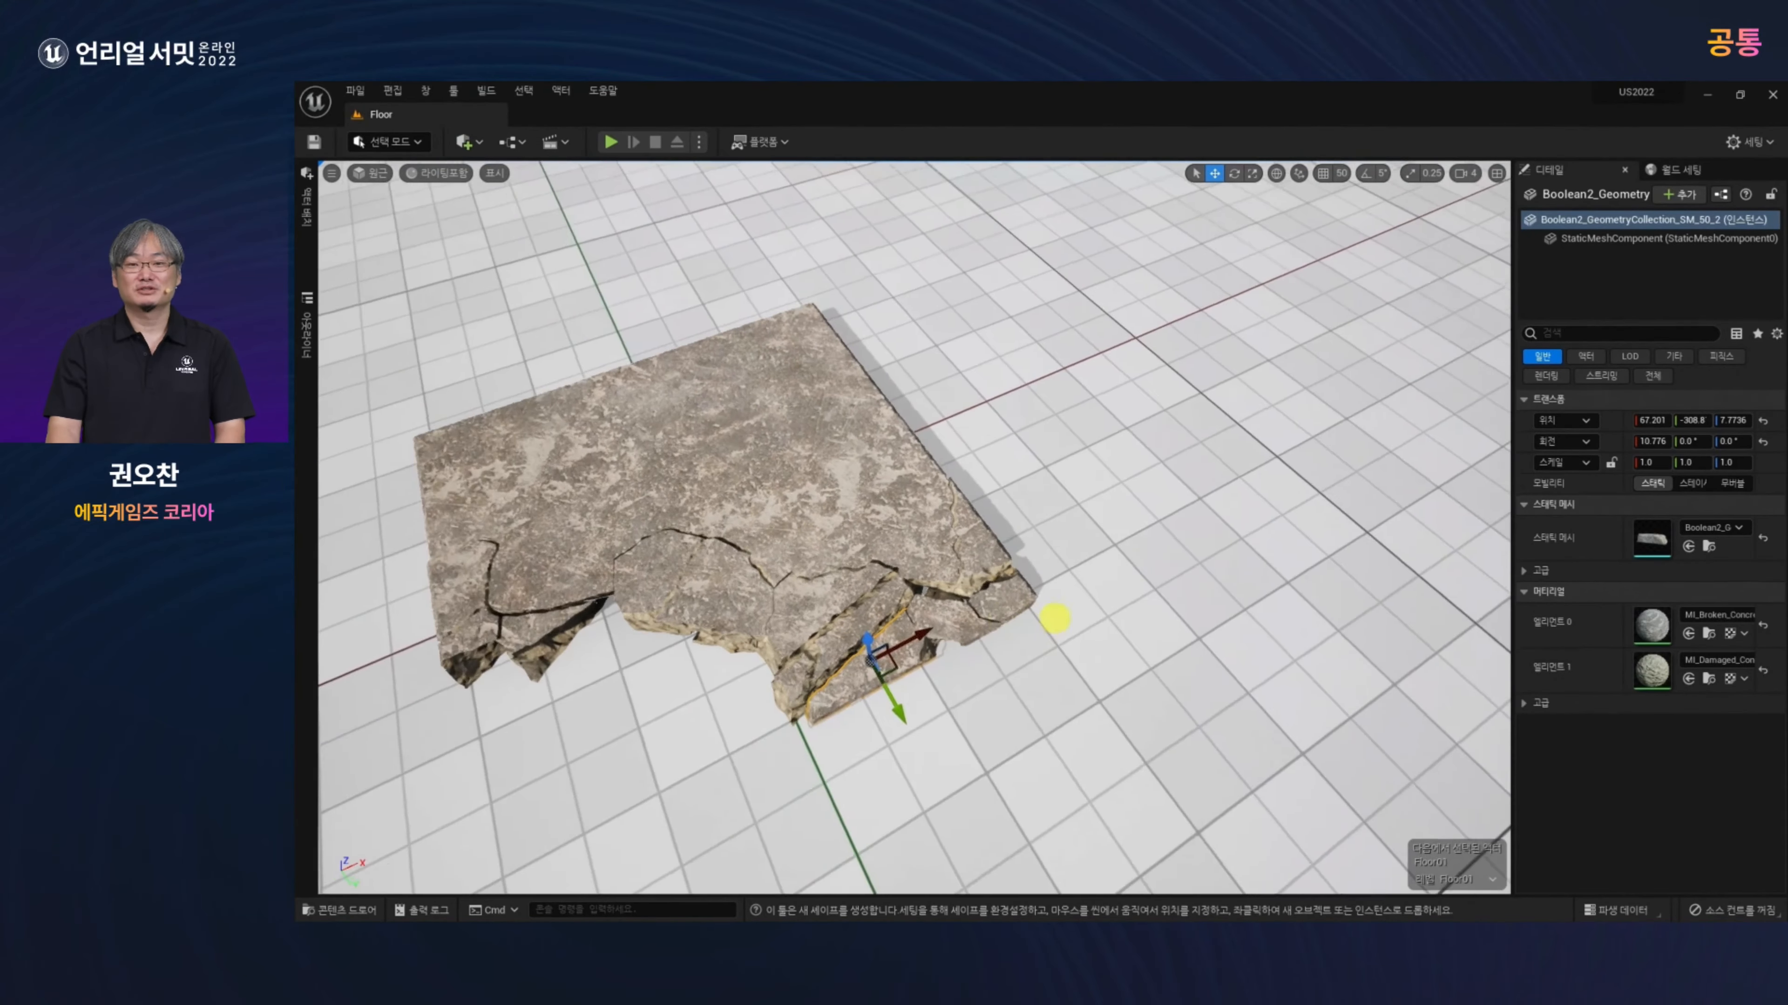
{"action": "left_click_drag", "start_coordinate": [1054, 618], "coordinate": [1079, 599], "text": "alt"}
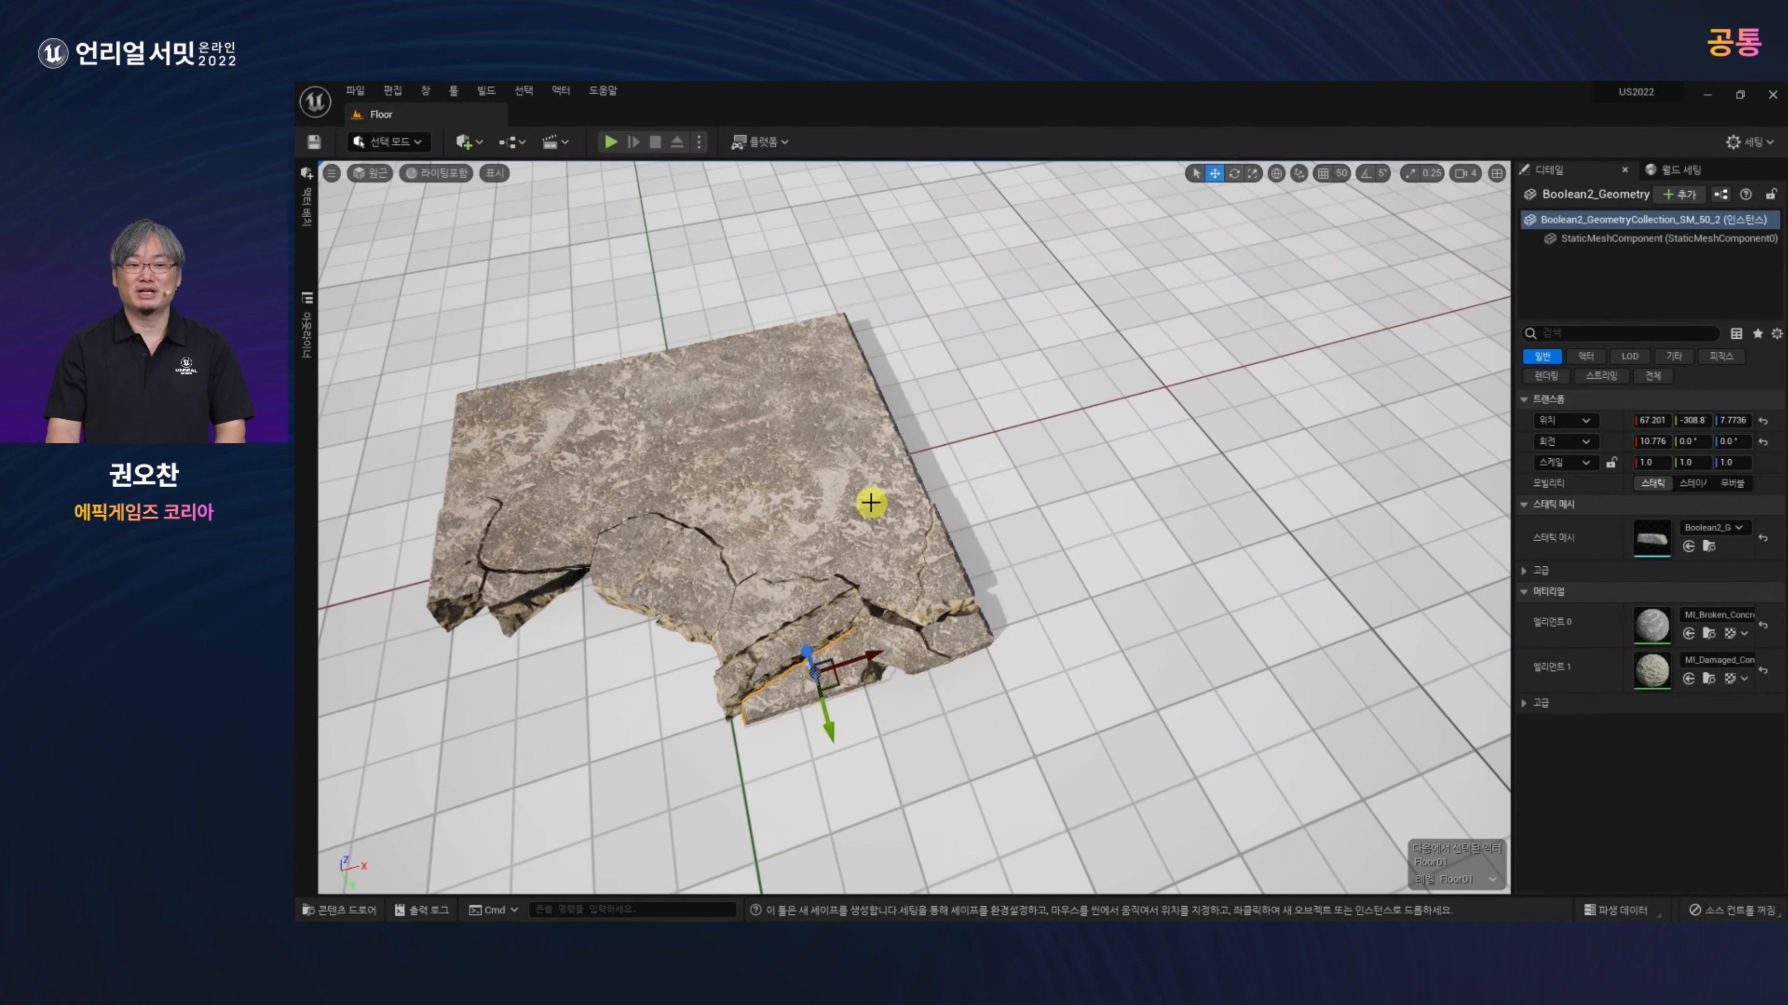
Step: In Modeling mode, create a thin cylinder with radius 2 and 40 height subdivisions standing beside the slab
{"action": "left_click", "coordinate": [417, 143]}
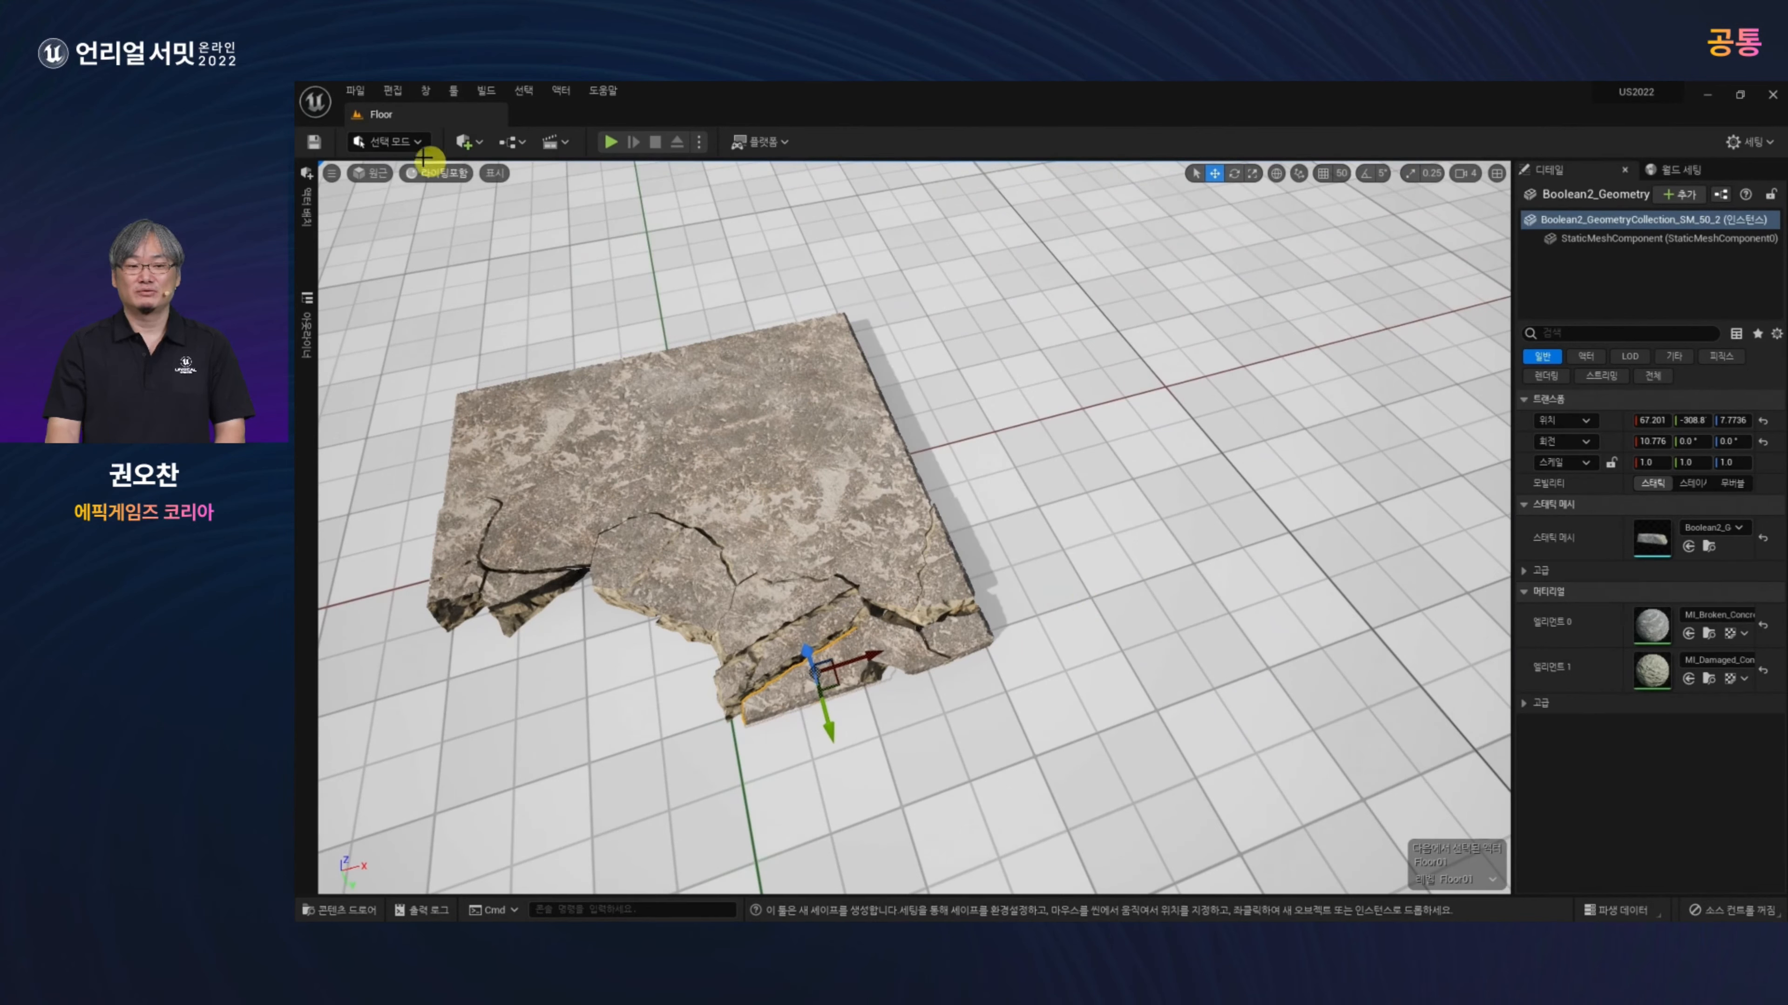
{"action": "left_click", "coordinate": [411, 232]}
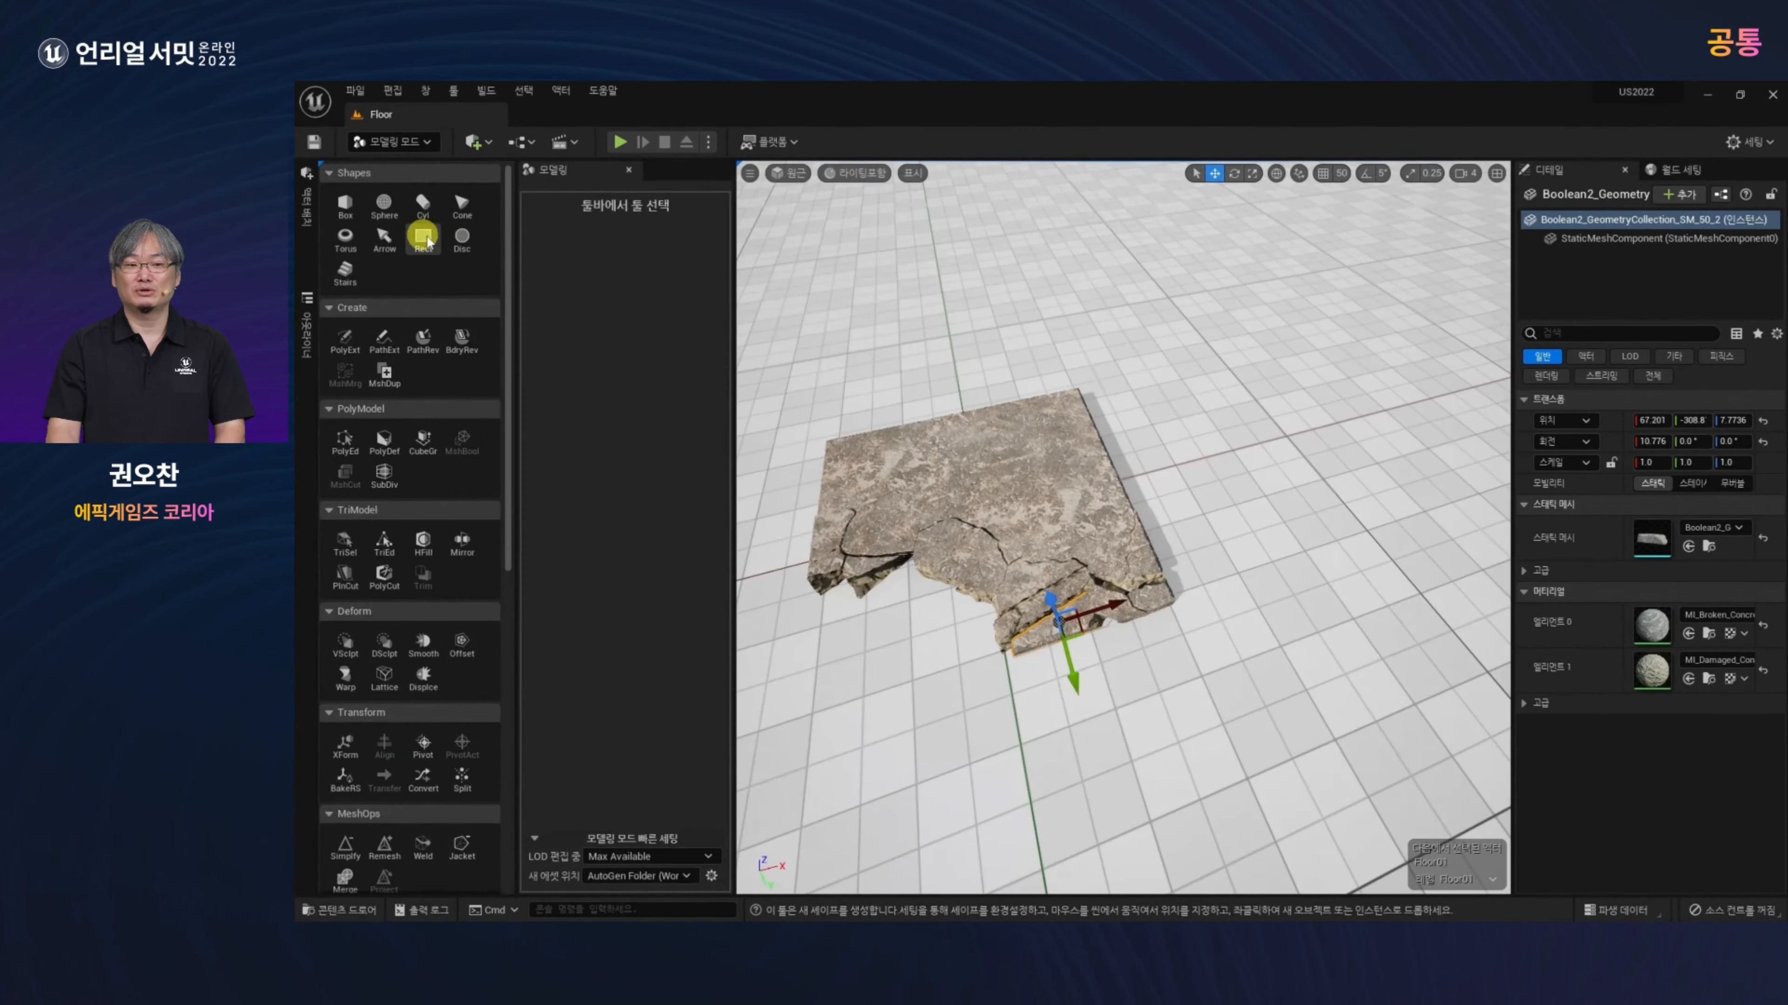
{"action": "left_click", "coordinate": [426, 203]}
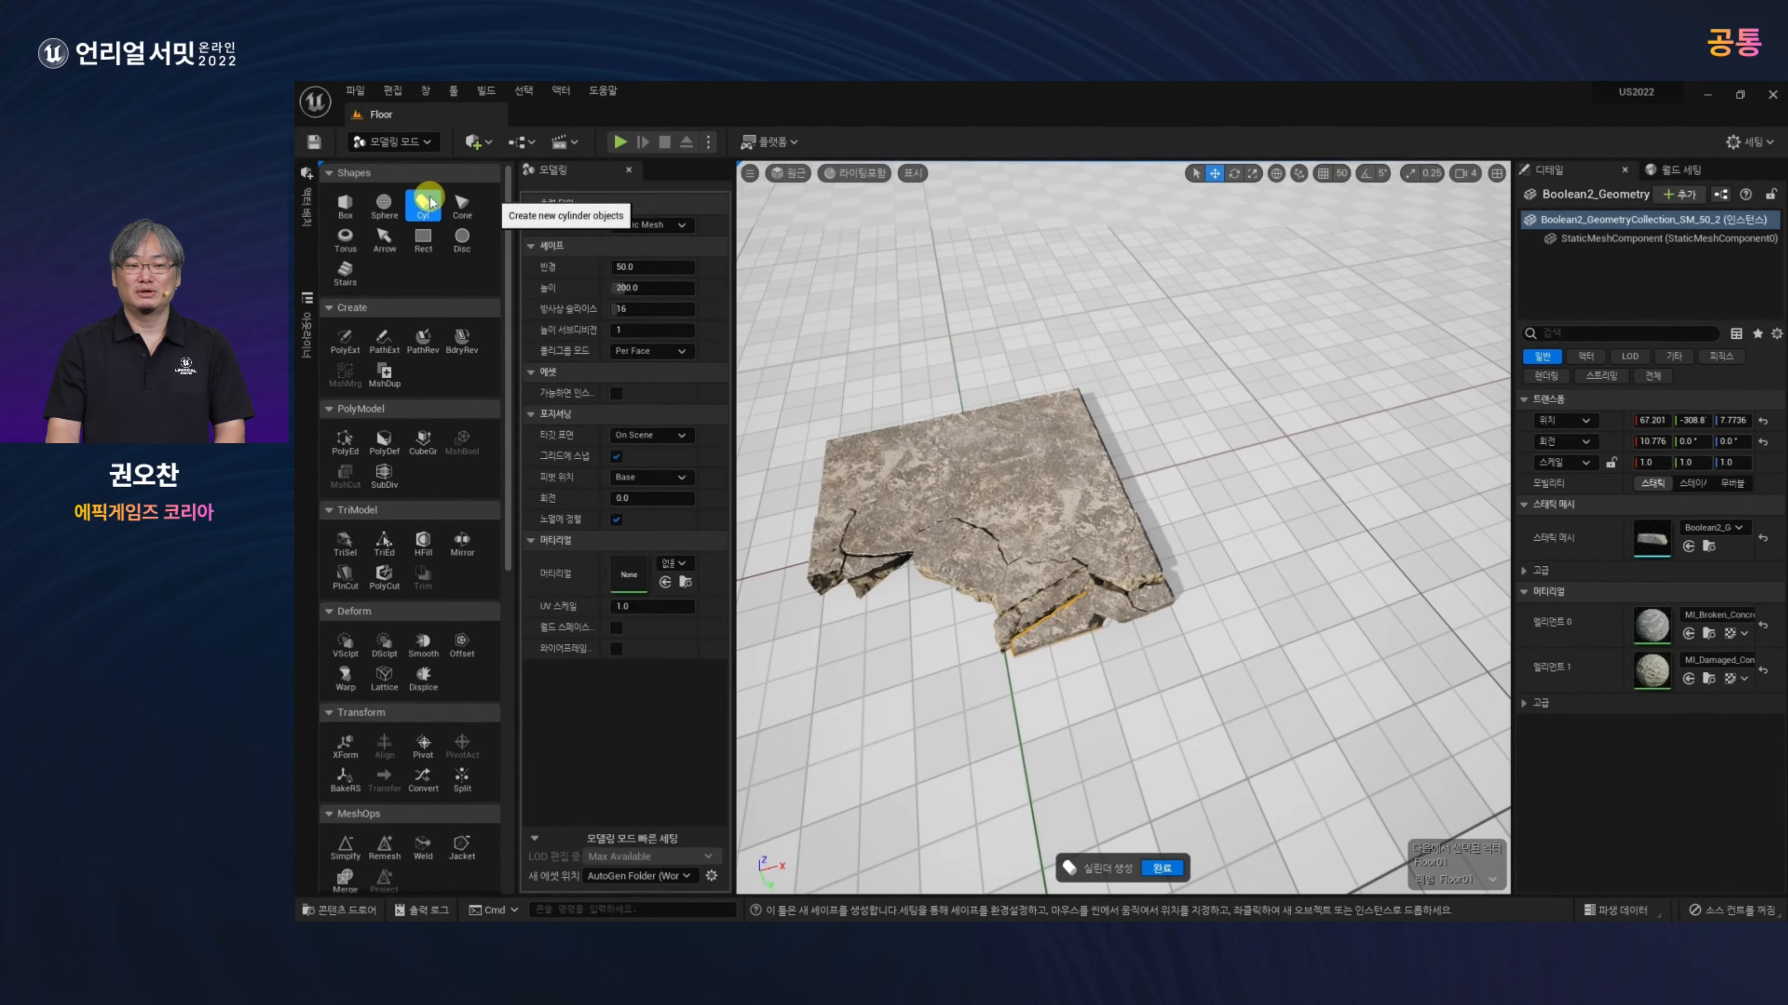
{"action": "left_click", "coordinate": [642, 268]}
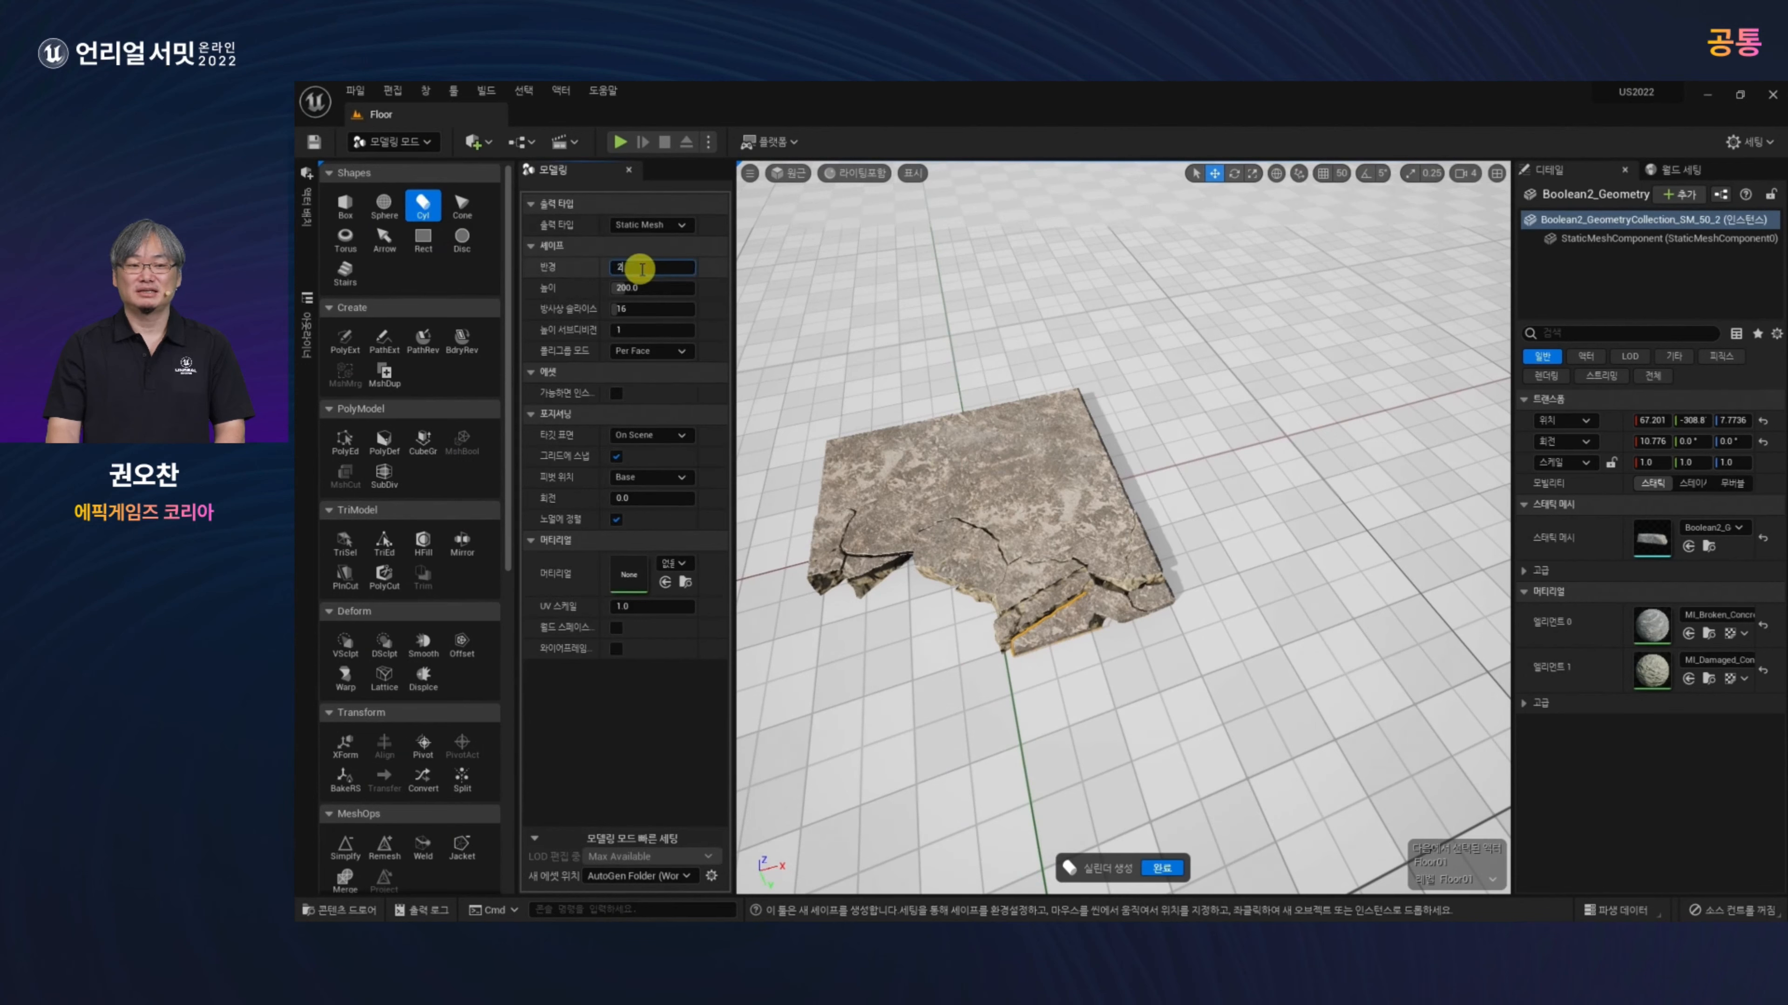
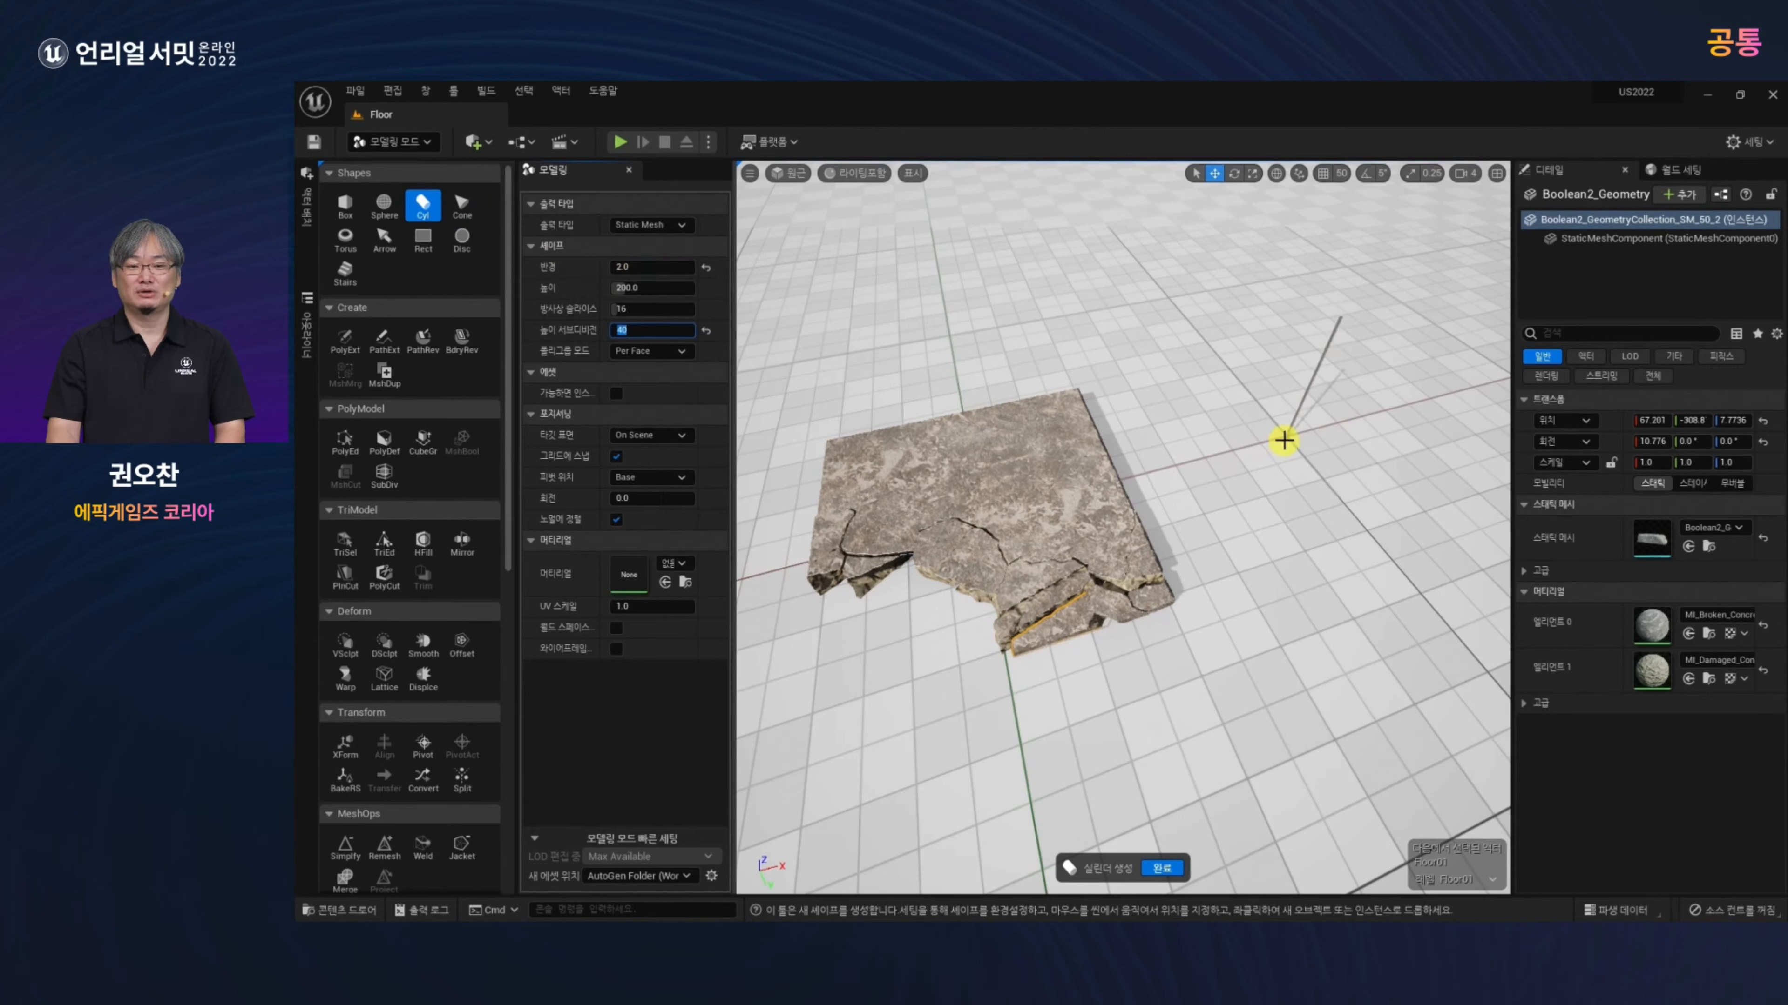
{"action": "left_click", "coordinate": [1285, 439]}
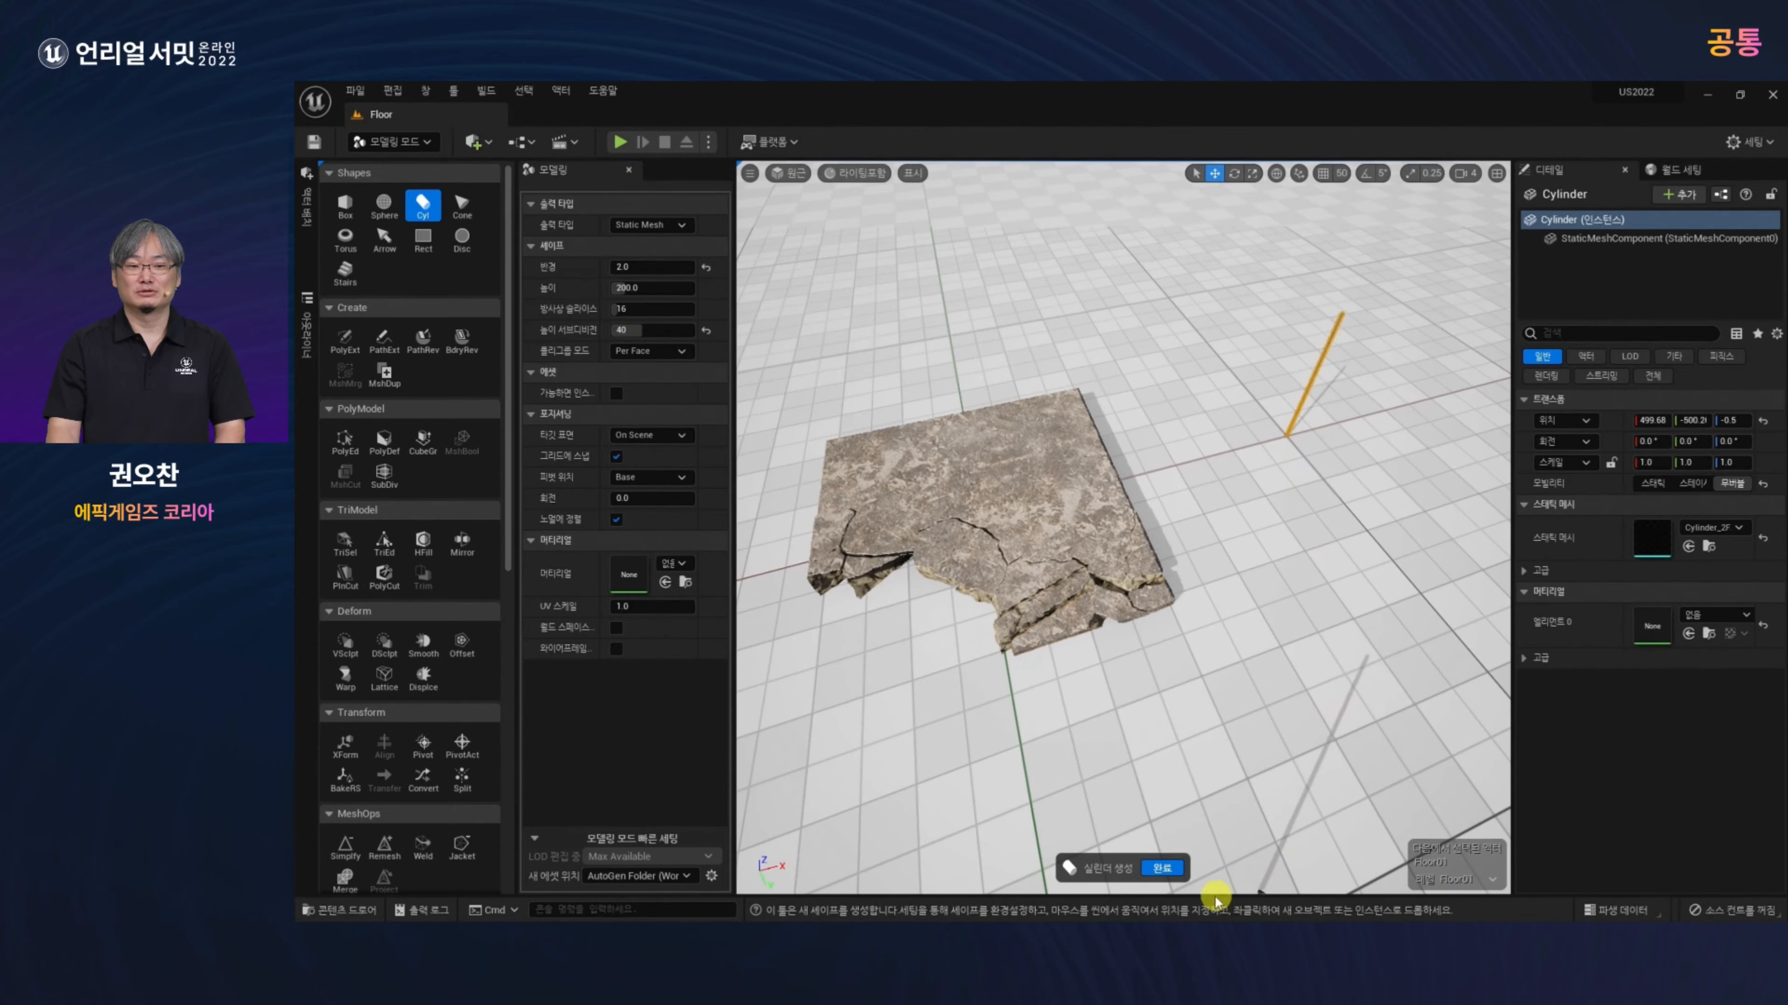
{"action": "left_click", "coordinate": [1165, 869]}
Step: Rotate the cylinder about 89° around X so that it lies nearly flat
{"action": "key", "text": "f"}
{"action": "left_click_drag", "start_coordinate": [1180, 731], "coordinate": [1153, 735], "text": "alt"}
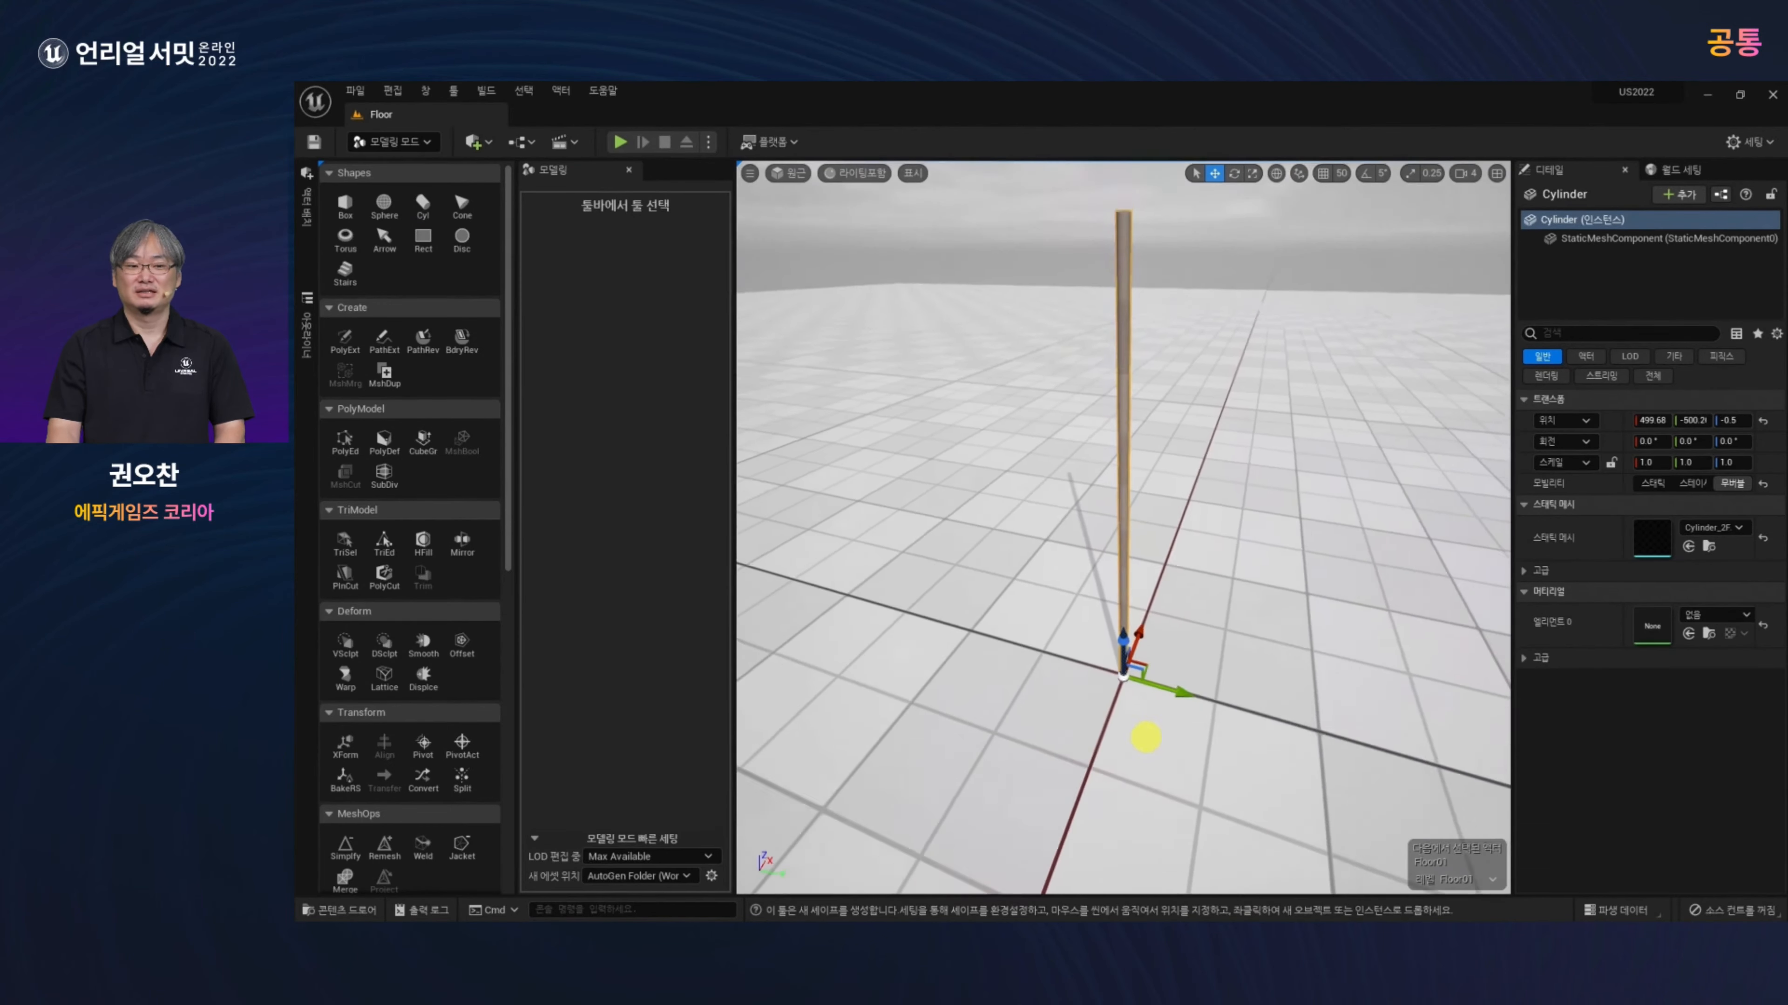
{"action": "right_click_drag", "start_coordinate": [1154, 735], "coordinate": [1202, 731], "text": "alt"}
{"action": "middle_click_drag", "start_coordinate": [1201, 731], "coordinate": [1221, 670], "text": "alt"}
{"action": "key", "text": "e"}
{"action": "left_click_drag", "start_coordinate": [1087, 541], "coordinate": [1235, 674]}
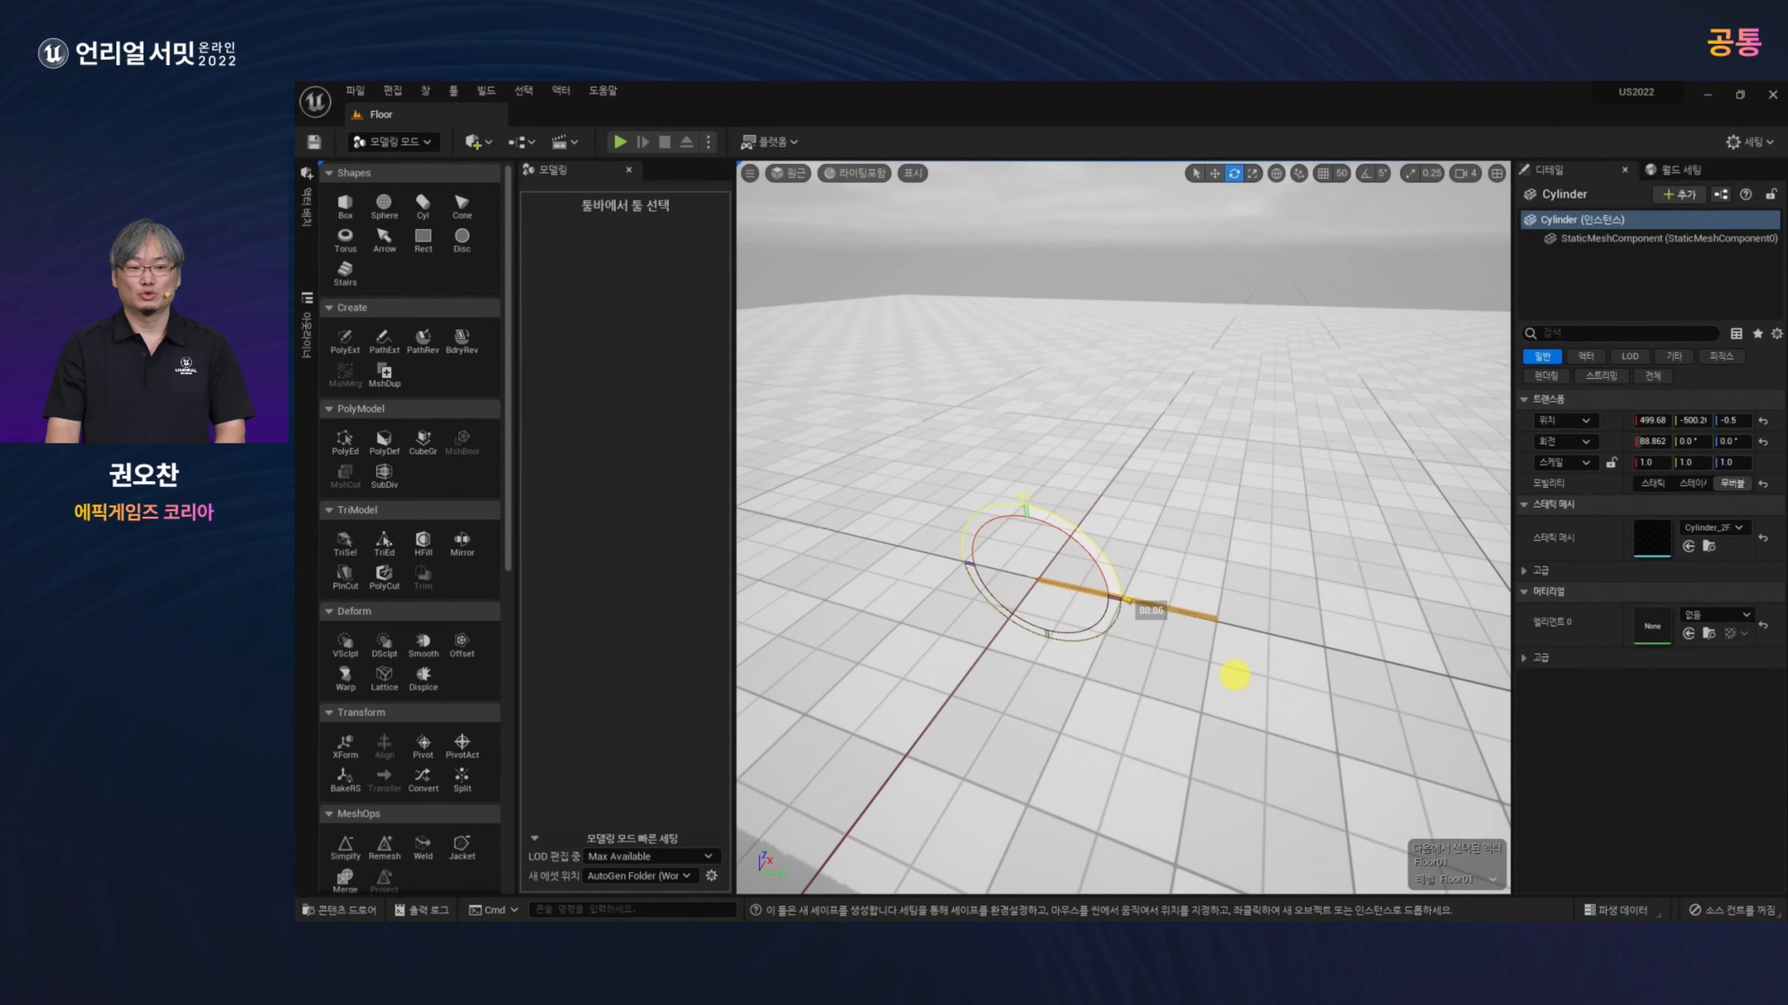
Step: Raise the cylinder to a height of about 15.1 and adjust its X rotation to about 90.4°
{"action": "key", "text": "w"}
{"action": "left_click_drag", "start_coordinate": [1033, 534], "coordinate": [1030, 520]}
{"action": "right_click_drag", "start_coordinate": [1076, 761], "coordinate": [1097, 778], "text": "alt"}
{"action": "left_click_drag", "start_coordinate": [1097, 778], "coordinate": [1095, 750], "text": "alt"}
{"action": "key", "text": "e"}
{"action": "left_click_drag", "start_coordinate": [994, 494], "coordinate": [1001, 492]}
{"action": "left_click_drag", "start_coordinate": [864, 651], "coordinate": [841, 672], "text": "alt"}
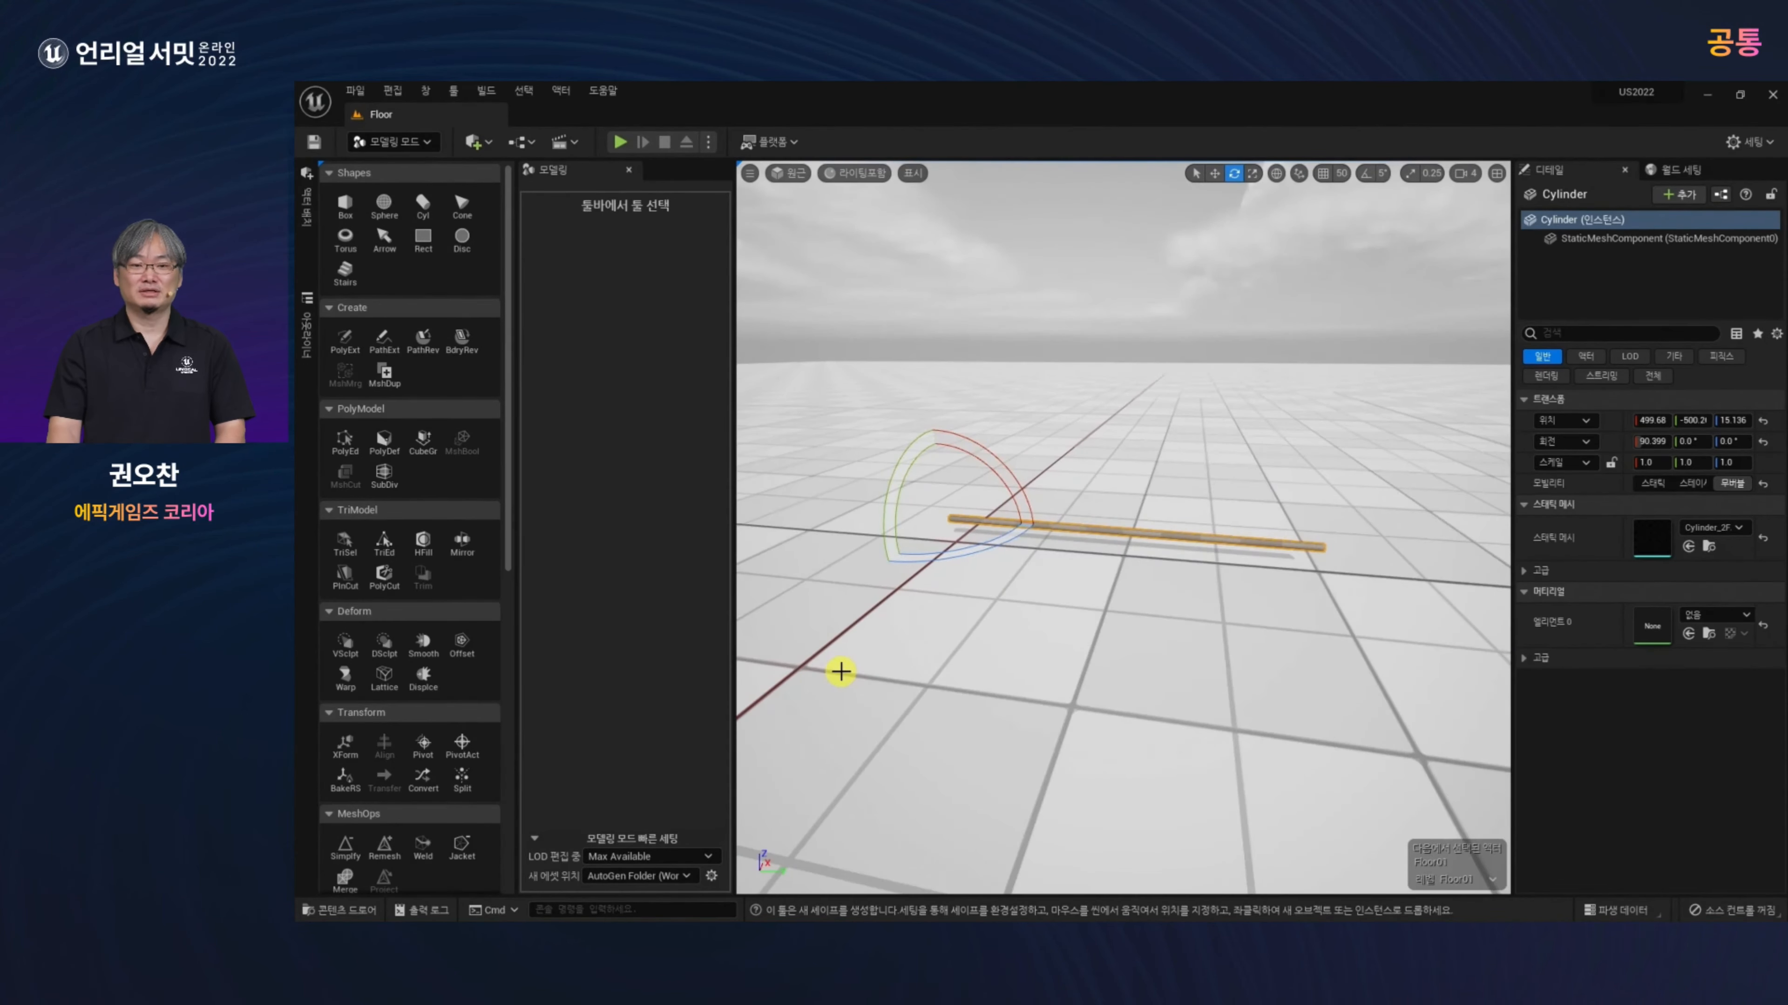
Step: Start a lattice deformation on the cylinder and lower the lattice points at its free end to bend the tip downward
{"action": "left_click", "coordinate": [383, 676]}
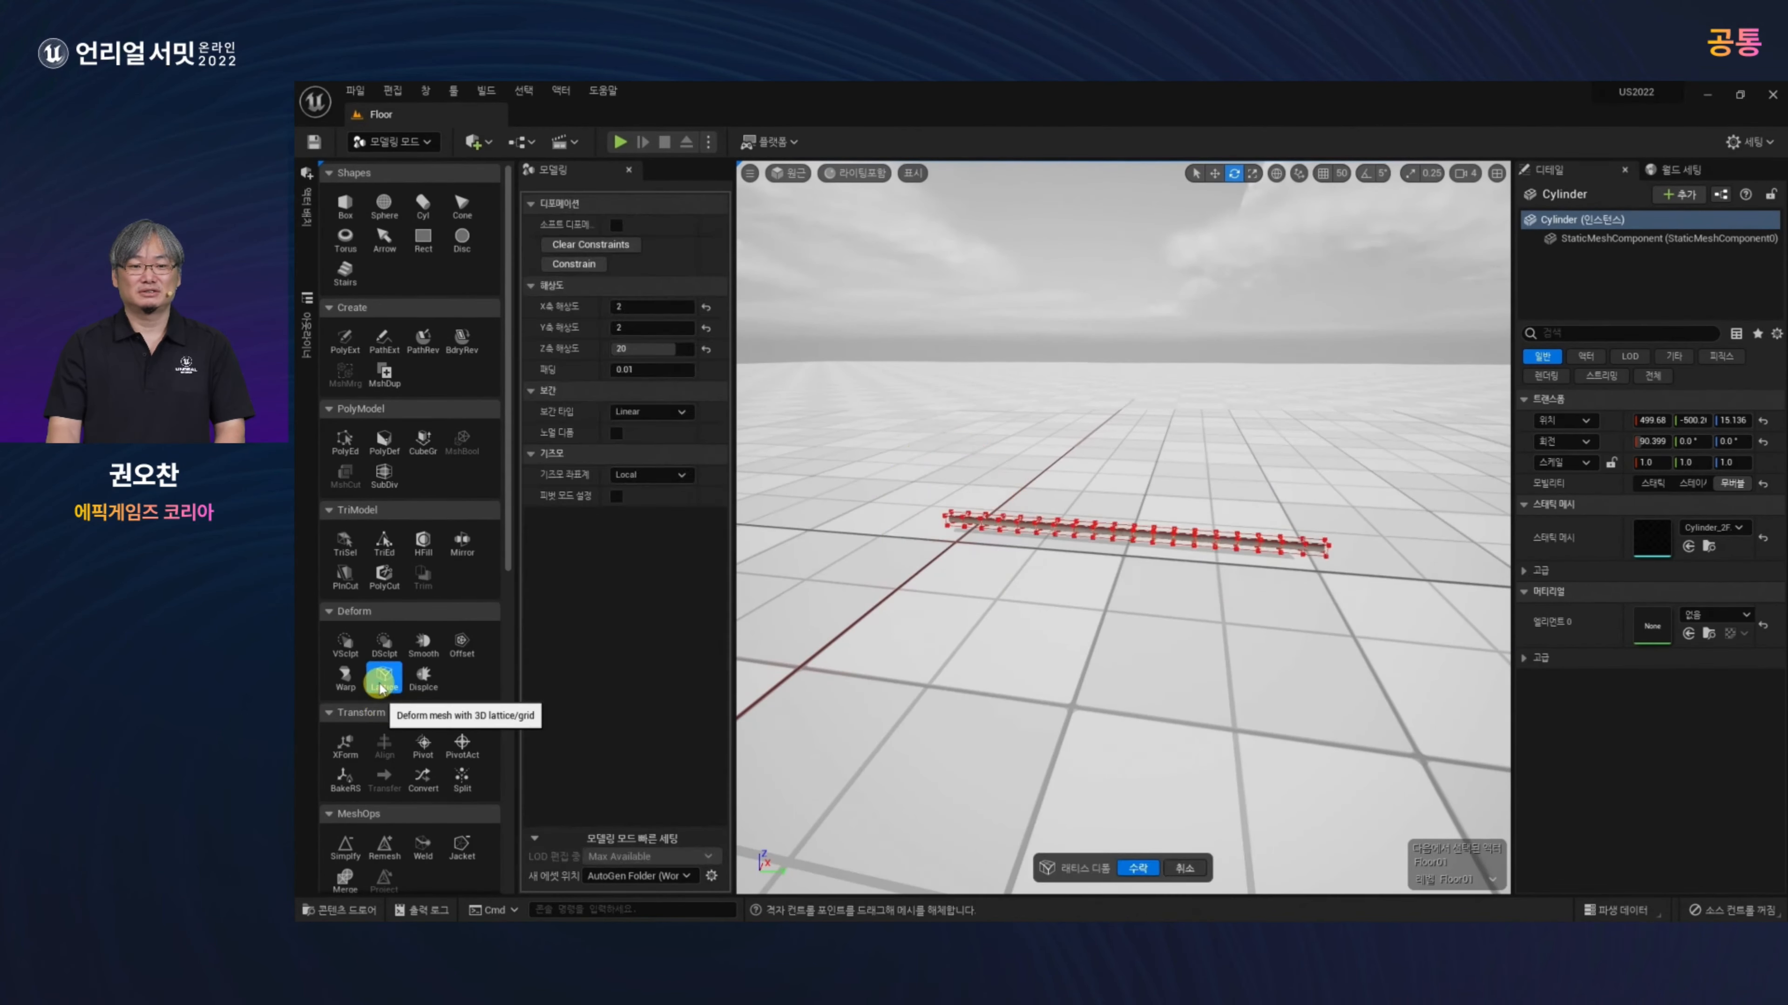
{"action": "right_click_drag", "start_coordinate": [987, 649], "coordinate": [1128, 619]}
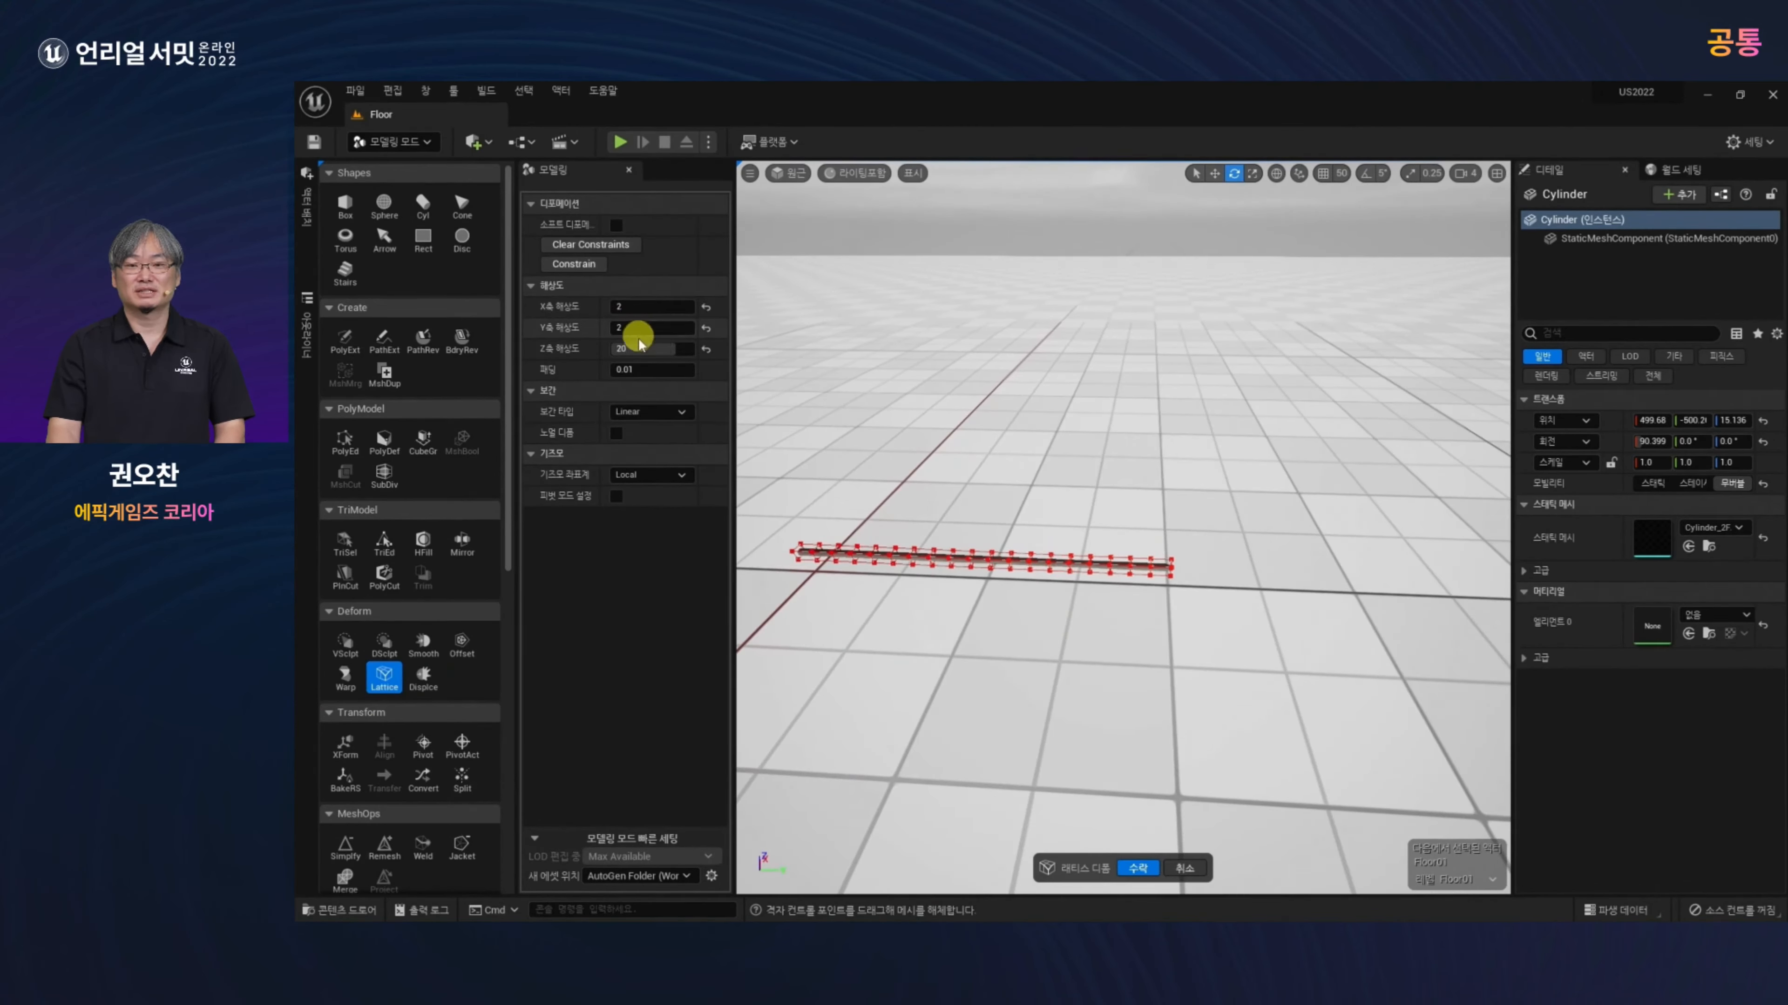
{"action": "mouse_move", "coordinate": [1039, 628]}
{"action": "right_mouse_down"}
{"action": "mouse_move", "coordinate": [1055, 642]}
{"action": "mouse_move", "coordinate": [1043, 632]}
{"action": "right_mouse_up"}
{"action": "key", "text": "w"}
{"action": "left_click_drag", "start_coordinate": [1153, 450], "coordinate": [1237, 606]}
{"action": "left_click_drag", "start_coordinate": [1299, 553], "coordinate": [1305, 543], "text": "alt"}
{"action": "left_click_drag", "start_coordinate": [1244, 433], "coordinate": [1249, 445]}
{"action": "key", "text": "w"}
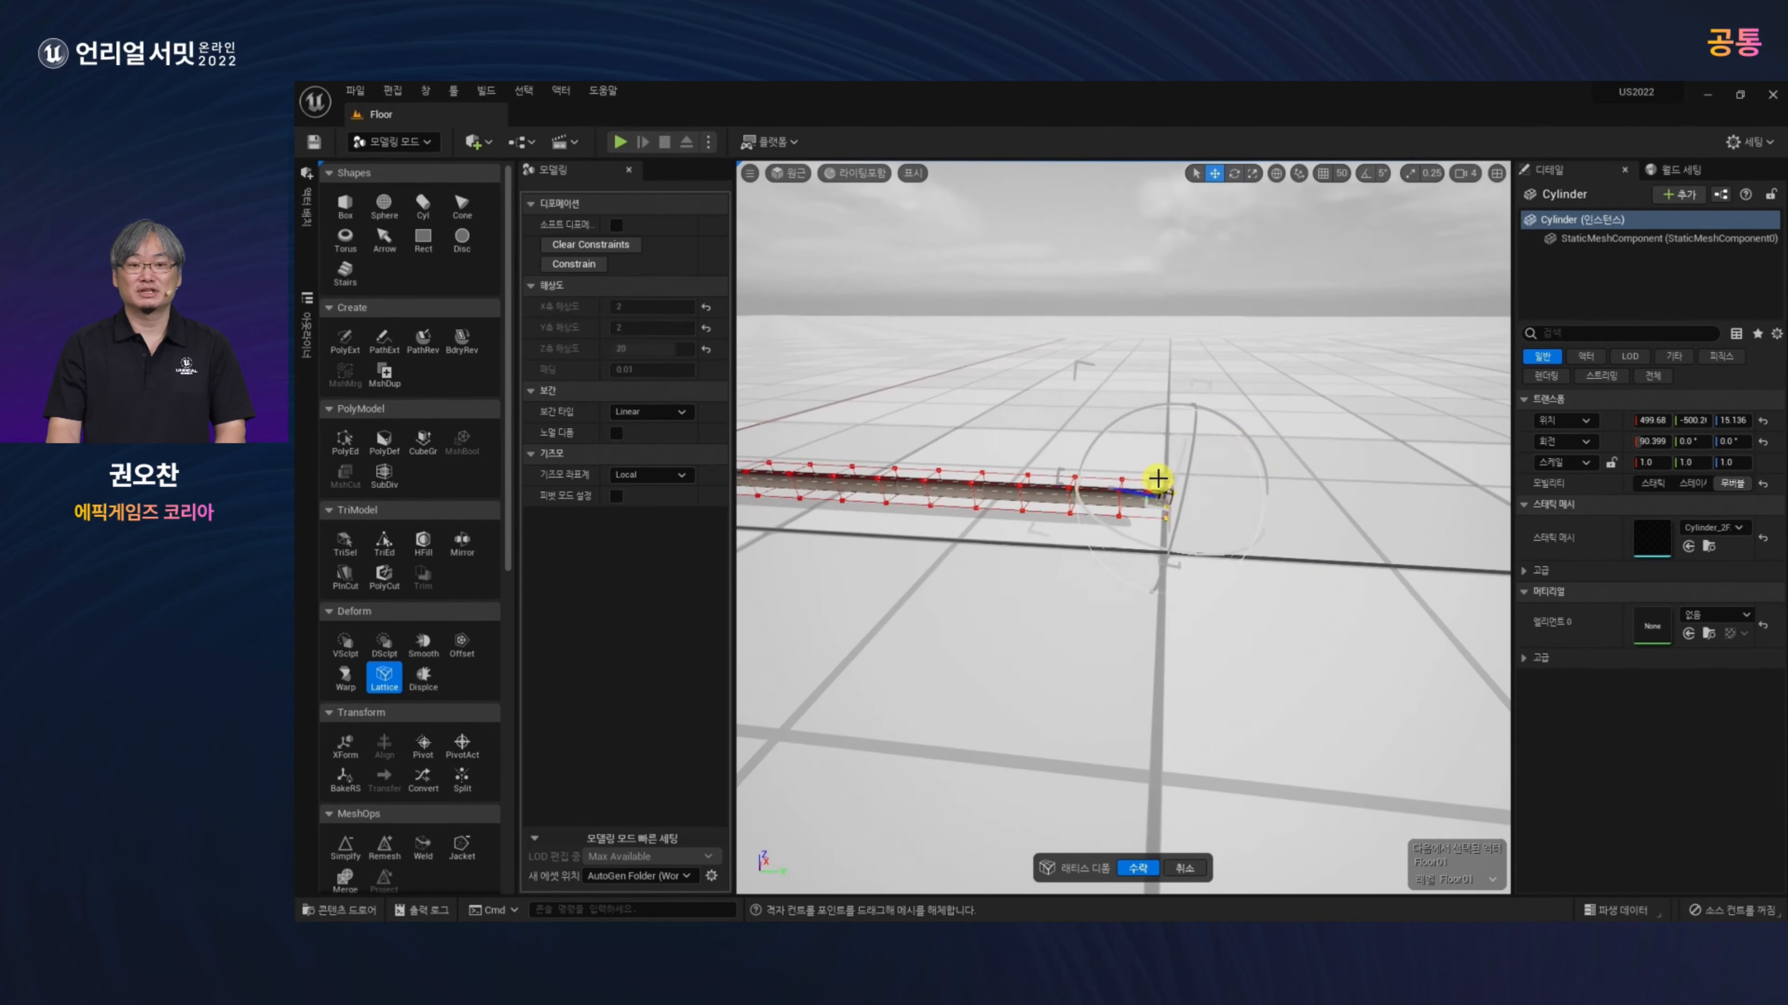
{"action": "right_click_drag", "start_coordinate": [1235, 569], "coordinate": [1205, 479]}
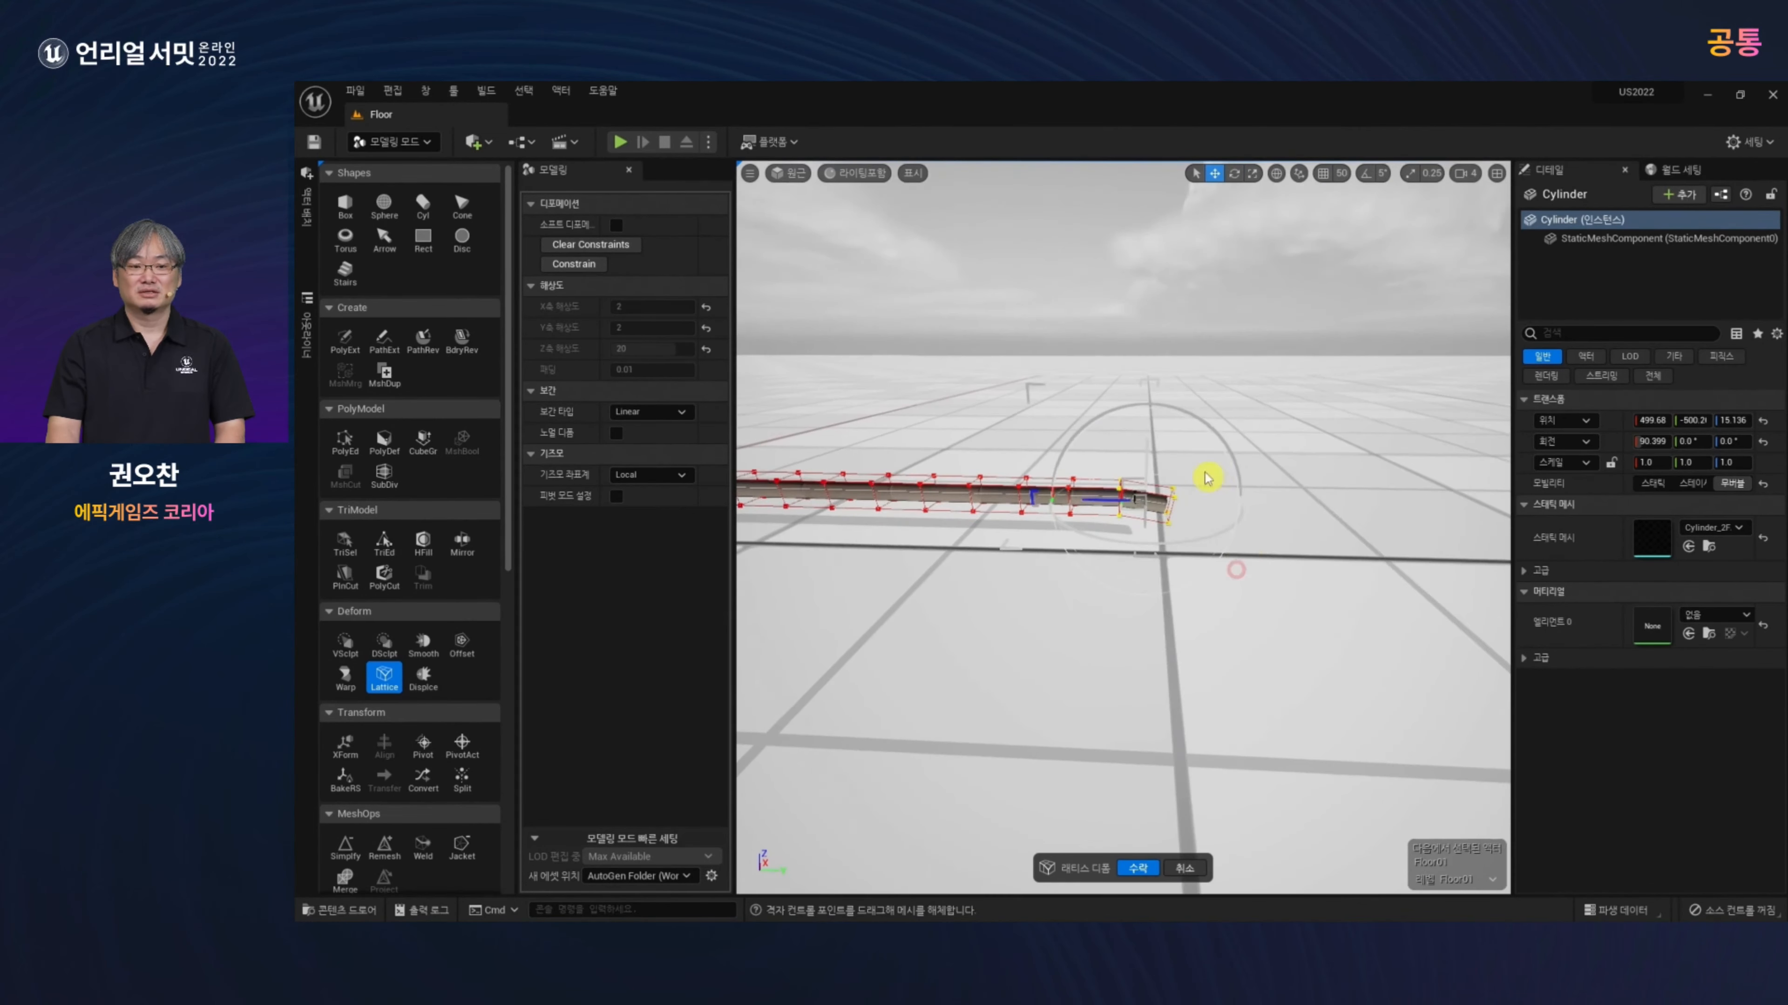
{"action": "left_click_drag", "start_coordinate": [1201, 427], "coordinate": [1210, 432]}
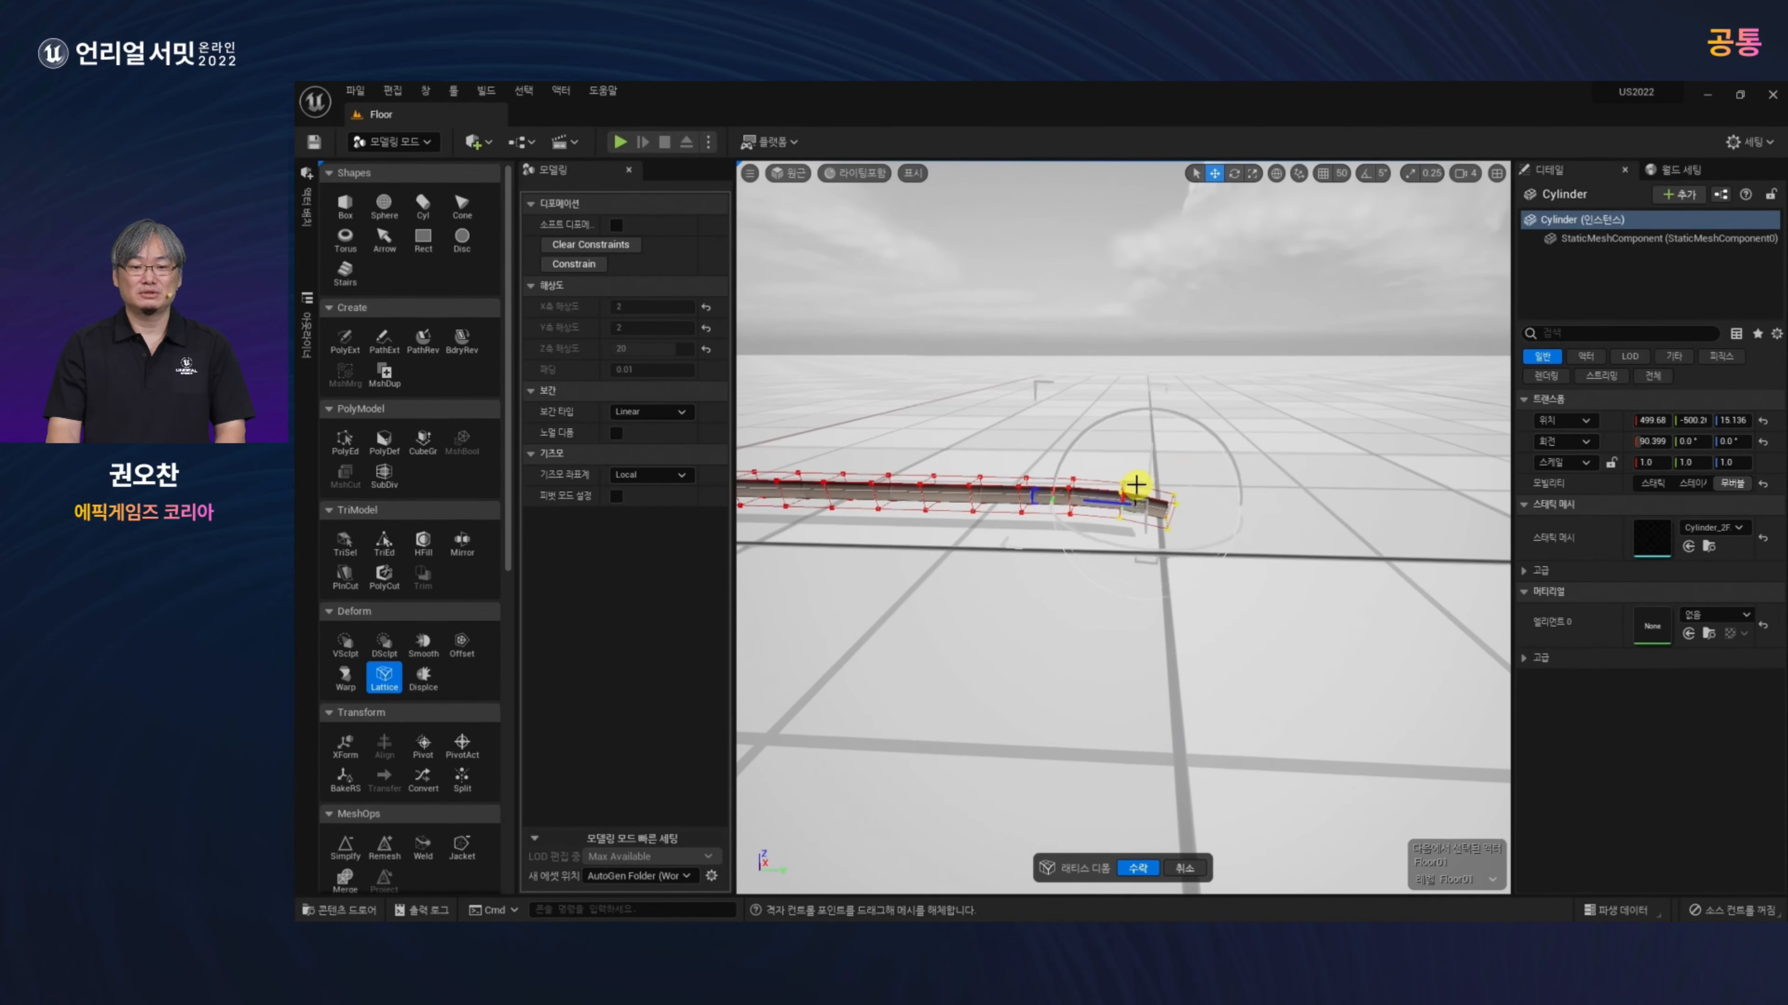
Step: Lower the next lattice sections inward from the tip to continue the rod's downward bend
{"action": "left_click_drag", "start_coordinate": [1053, 383], "coordinate": [1139, 585]}
{"action": "left_click_drag", "start_coordinate": [1096, 483], "coordinate": [1097, 495]}
{"action": "left_click_drag", "start_coordinate": [998, 443], "coordinate": [1039, 533]}
{"action": "left_click_drag", "start_coordinate": [1048, 564], "coordinate": [1026, 559], "text": "alt"}
{"action": "left_click_drag", "start_coordinate": [1034, 481], "coordinate": [1038, 486]}
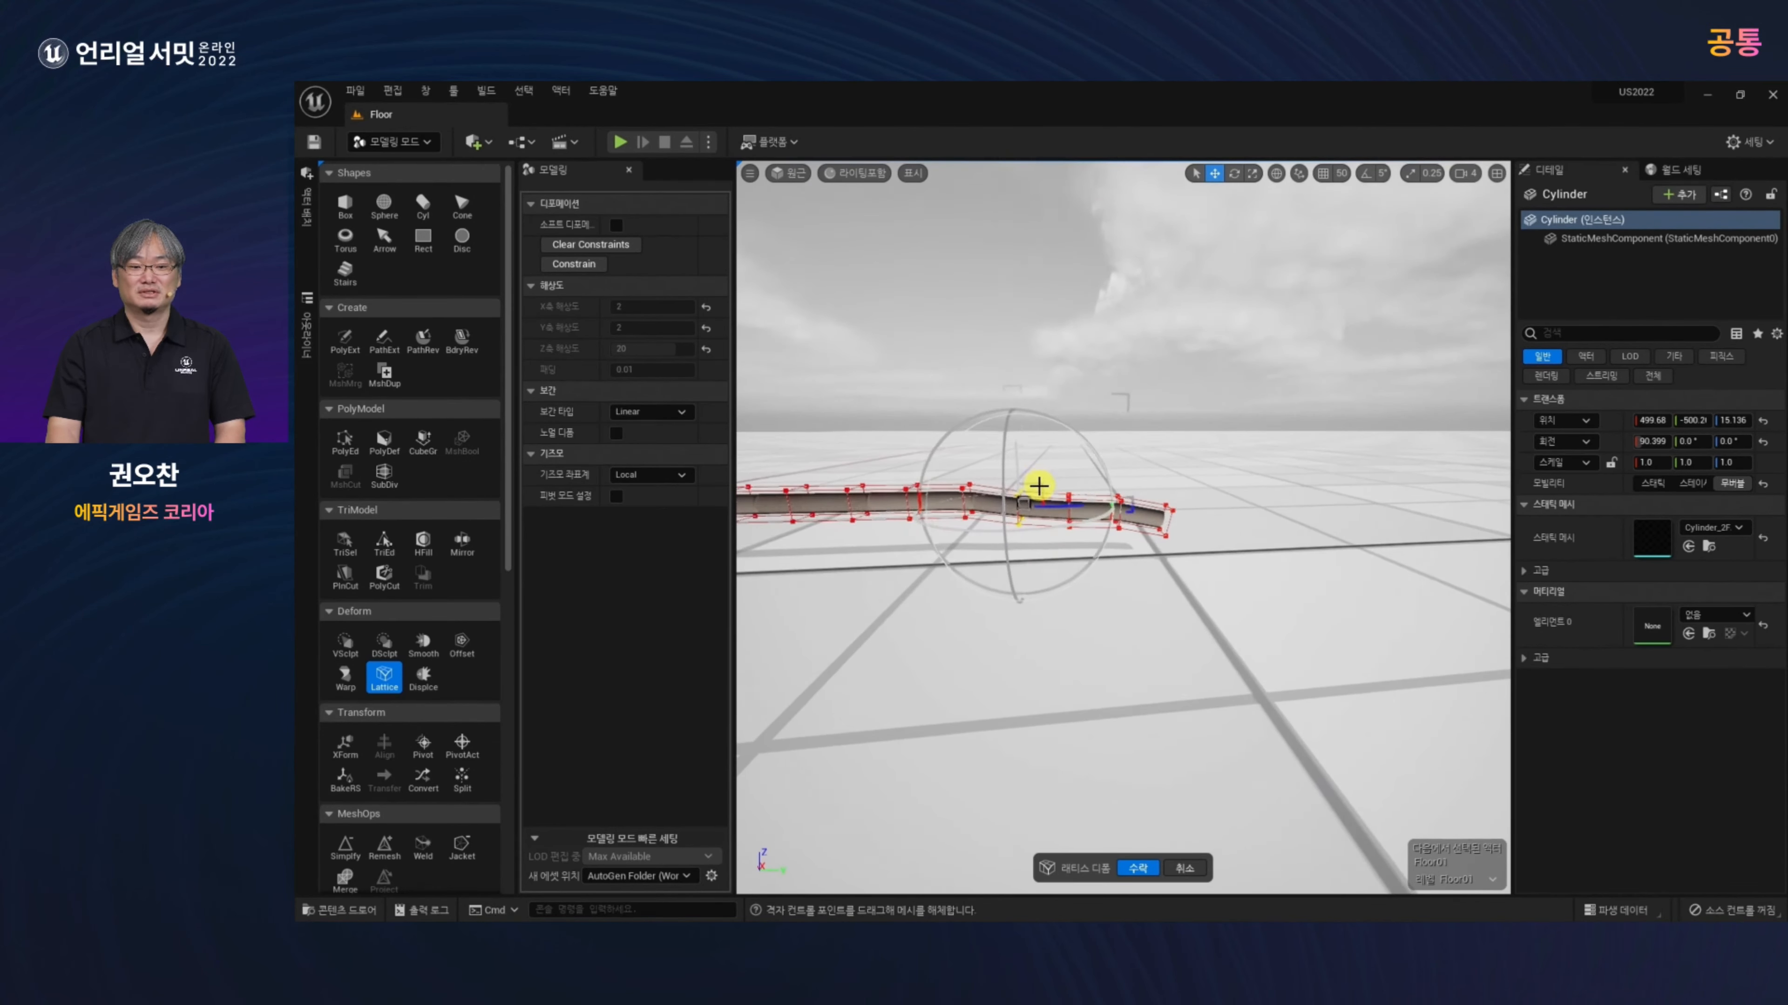
Step: Nudge two further lattice sections toward the middle of the rod slightly upward to form a gentle kink
{"action": "left_click_drag", "start_coordinate": [923, 426], "coordinate": [908, 554], "text": "alt"}
{"action": "left_click", "coordinate": [919, 473]}
{"action": "mouse_move", "coordinate": [915, 484]}
{"action": "left_mouse_down"}
{"action": "mouse_move", "coordinate": [920, 539]}
{"action": "mouse_move", "coordinate": [919, 477]}
{"action": "left_mouse_up"}
{"action": "right_click_drag", "start_coordinate": [942, 558], "coordinate": [875, 579]}
{"action": "mouse_move", "coordinate": [1082, 536]}
{"action": "right_mouse_down"}
{"action": "mouse_move", "coordinate": [1057, 550]}
{"action": "mouse_move", "coordinate": [1082, 536]}
{"action": "right_mouse_up"}
{"action": "left_click_drag", "start_coordinate": [1088, 347], "coordinate": [1121, 503]}
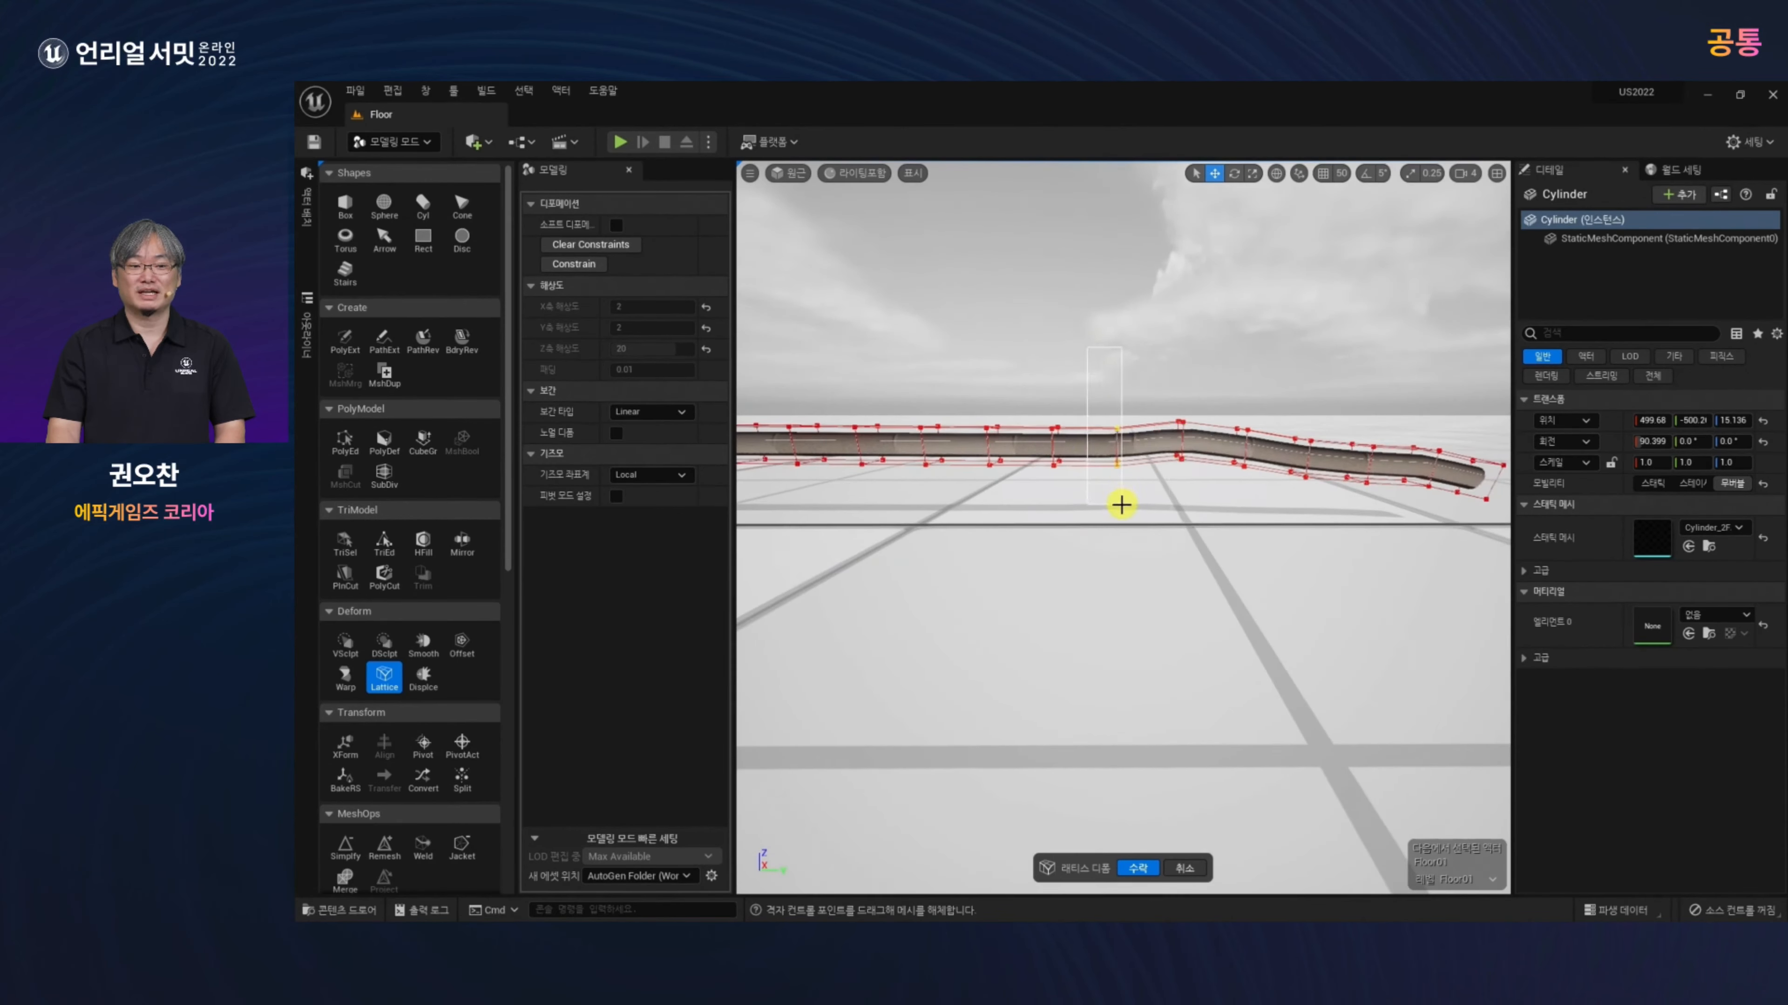
{"action": "left_click_drag", "start_coordinate": [1137, 425], "coordinate": [1135, 422]}
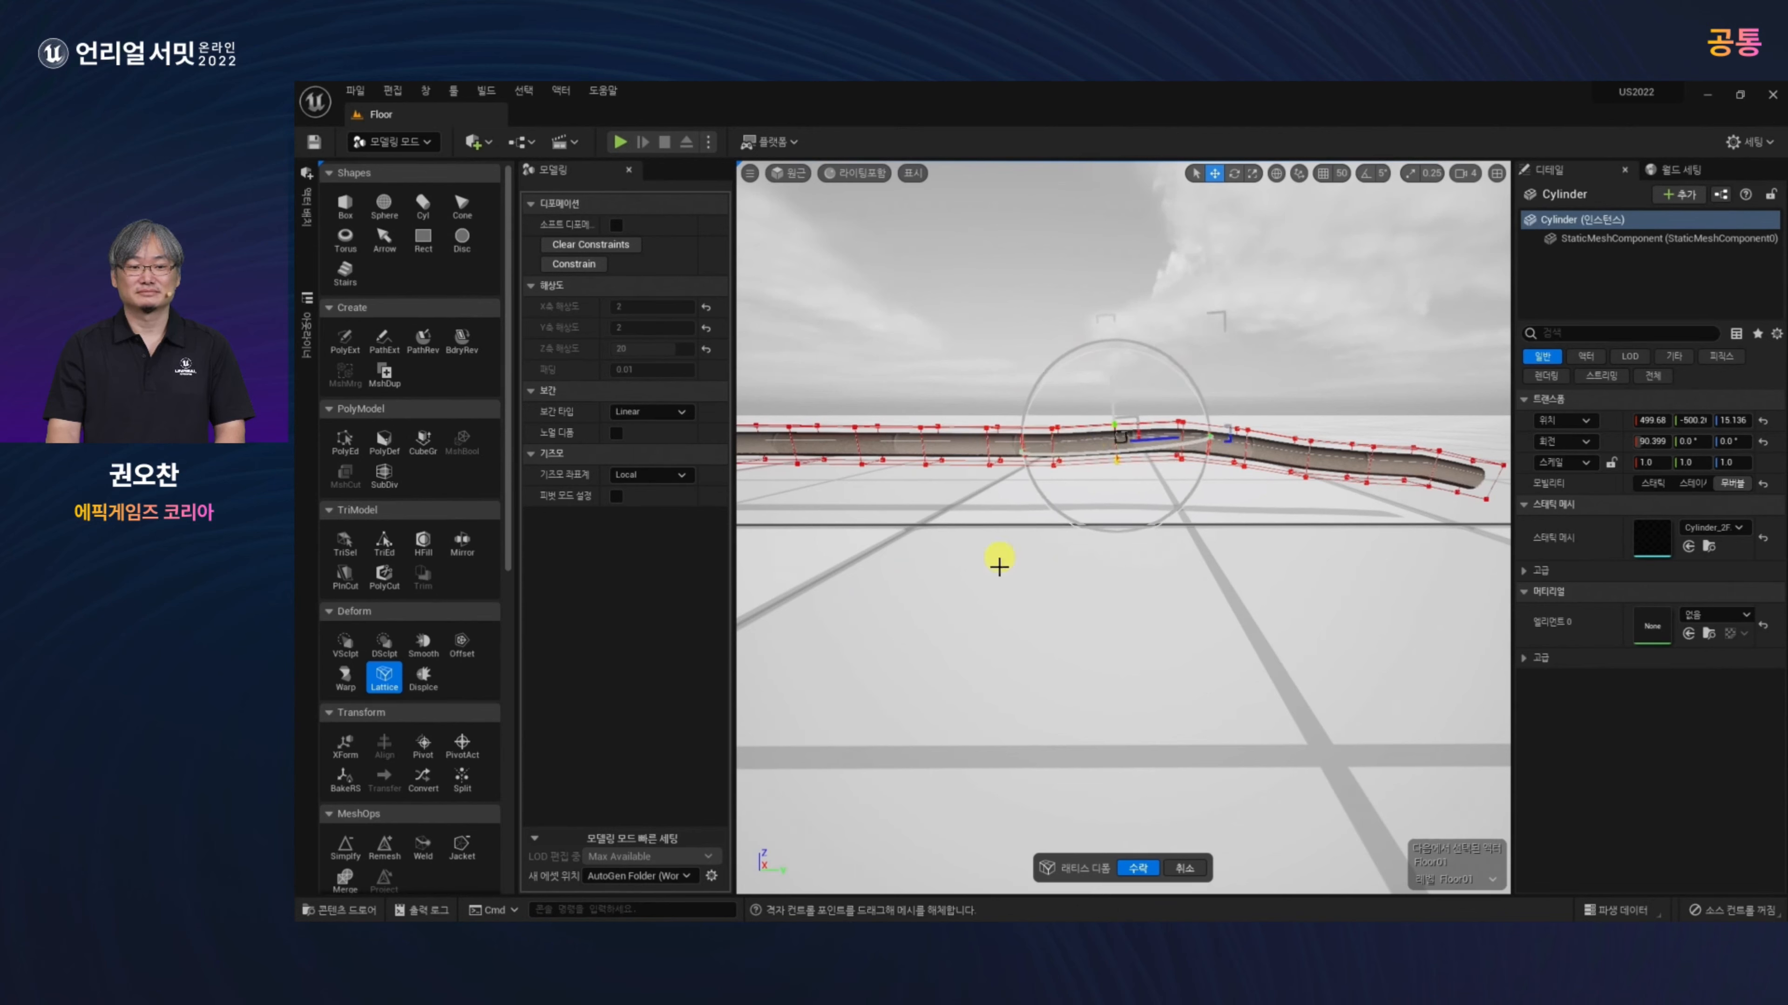
Step: Shift the lattice points over the outer part of the rod vertically to refine the bend, and accept the lattice deformation
{"action": "left_click_drag", "start_coordinate": [999, 567], "coordinate": [1043, 606], "text": "alt"}
{"action": "left_click_drag", "start_coordinate": [978, 344], "coordinate": [1294, 587]}
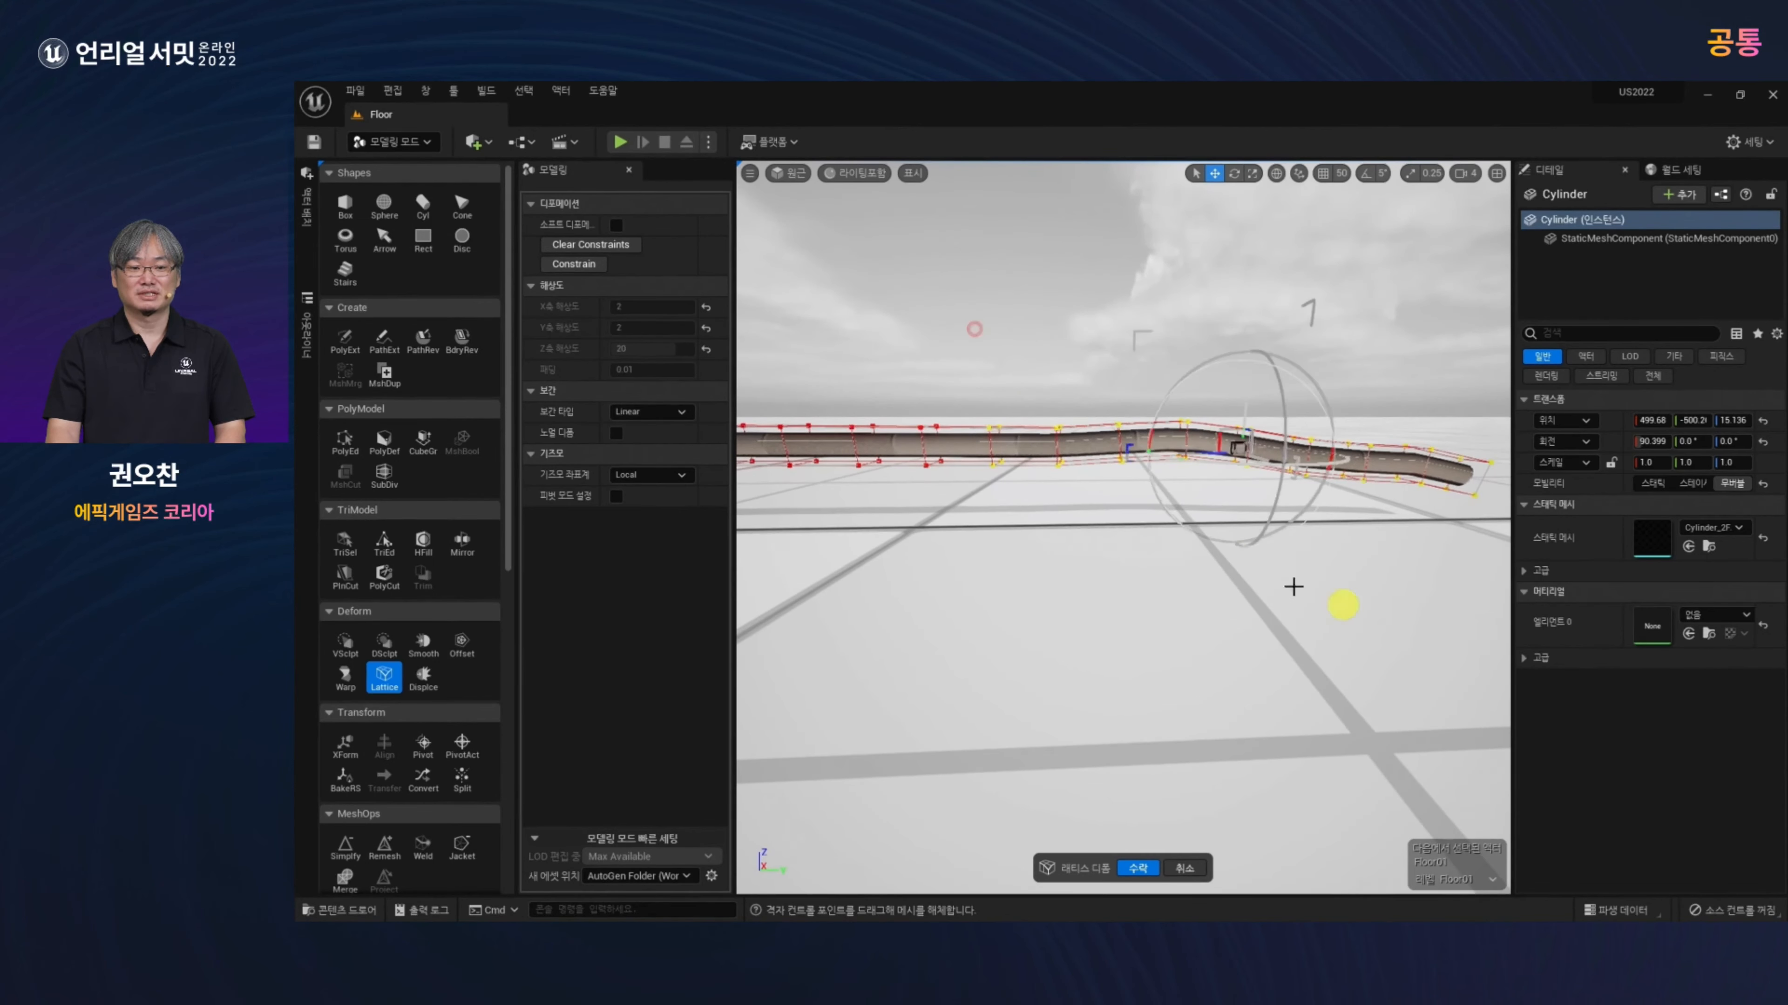
{"action": "left_click_drag", "start_coordinate": [1166, 399], "coordinate": [1241, 405]}
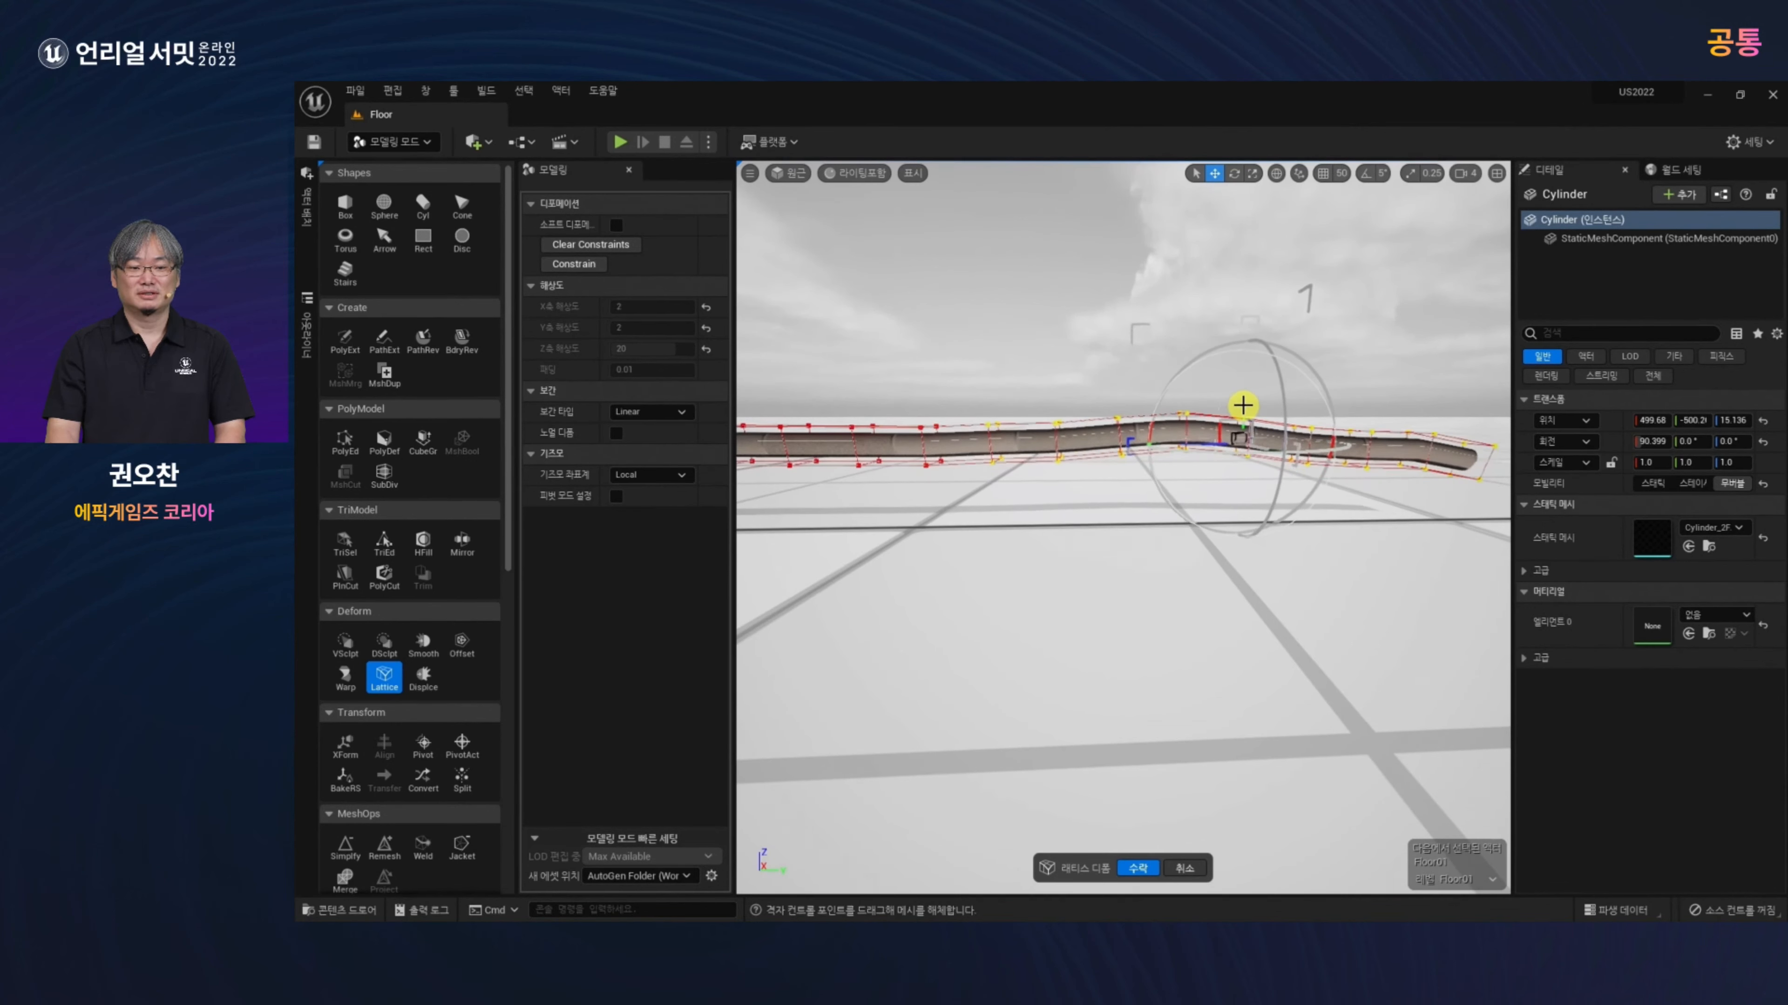
{"action": "left_click_drag", "start_coordinate": [899, 354], "coordinate": [1571, 666]}
{"action": "left_click_drag", "start_coordinate": [1120, 423], "coordinate": [1119, 420]}
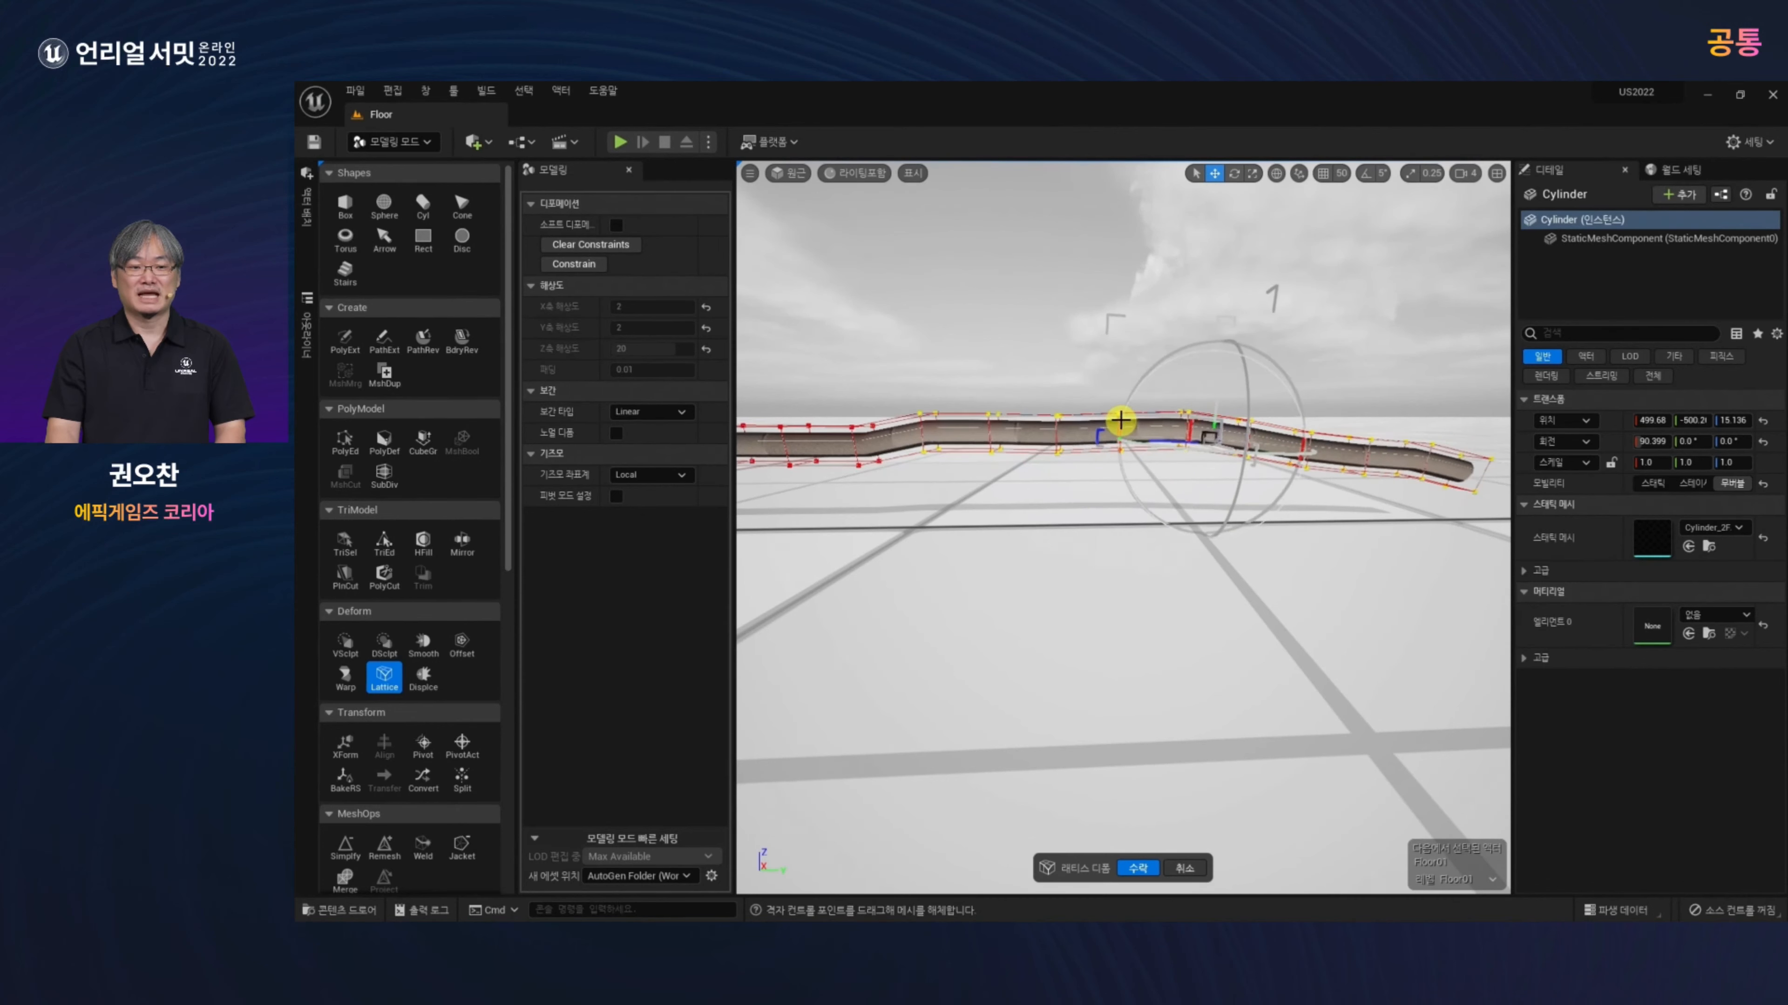
{"action": "left_click_drag", "start_coordinate": [1217, 406], "coordinate": [1214, 418]}
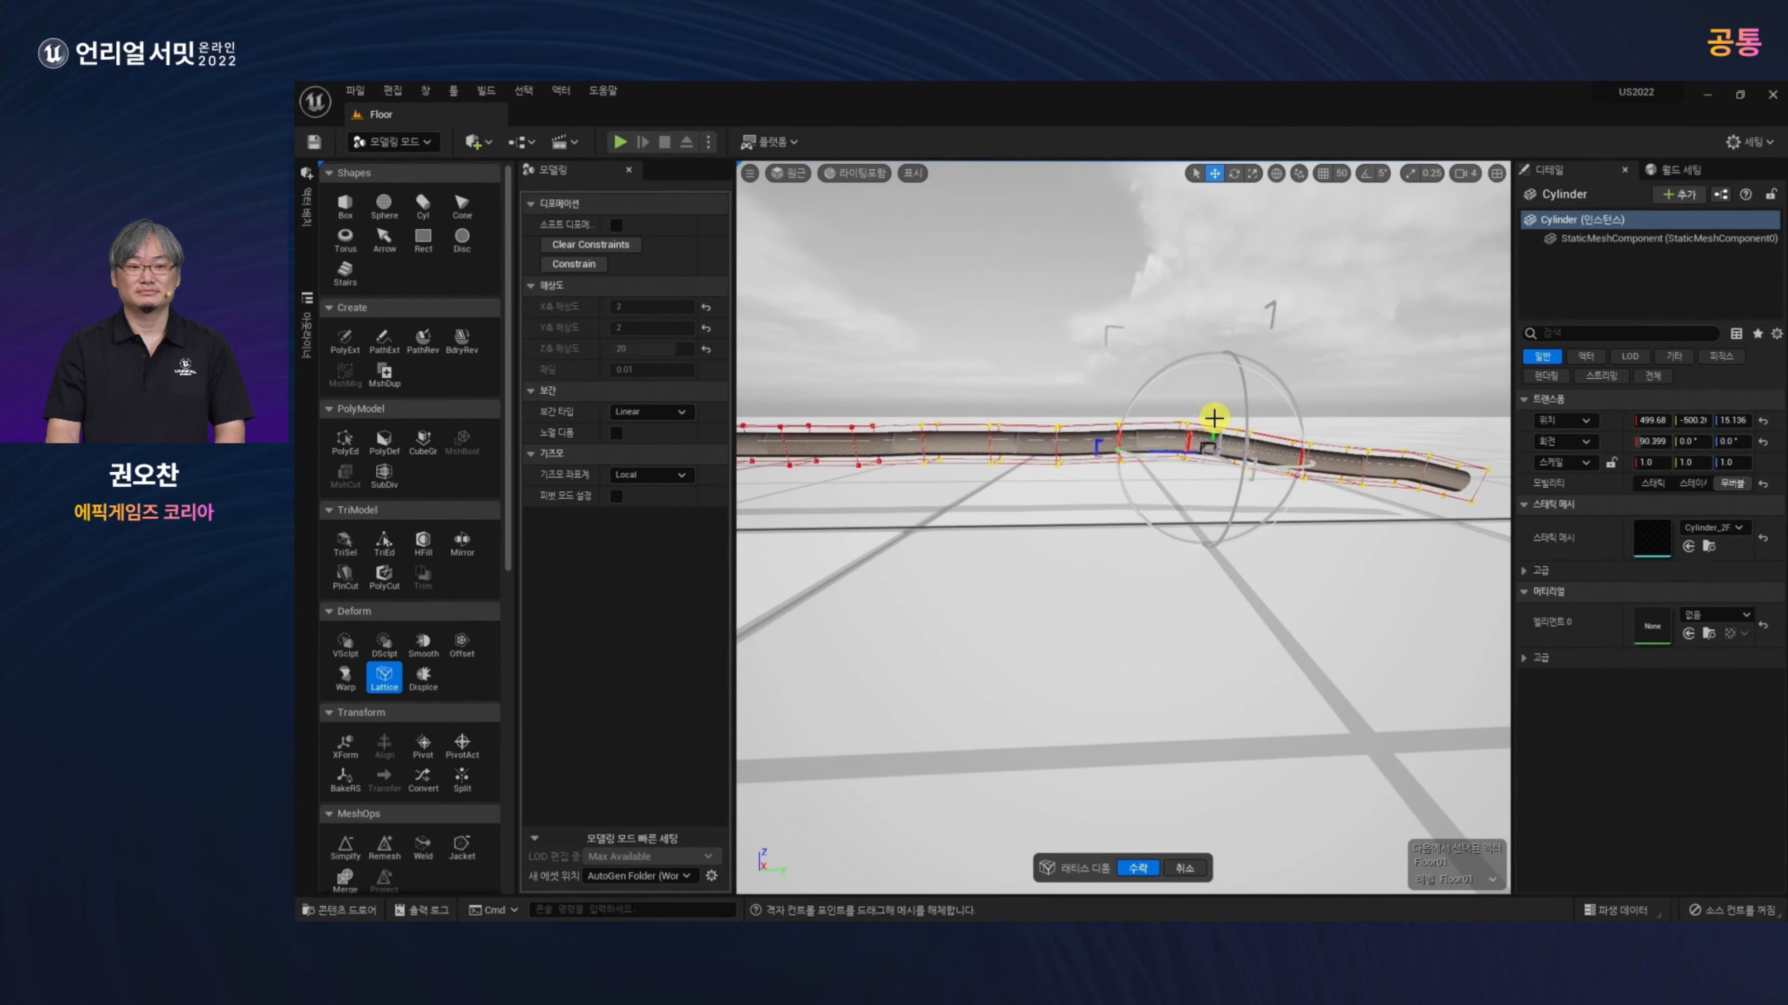
{"action": "left_click_drag", "start_coordinate": [1143, 593], "coordinate": [1125, 628], "text": "alt"}
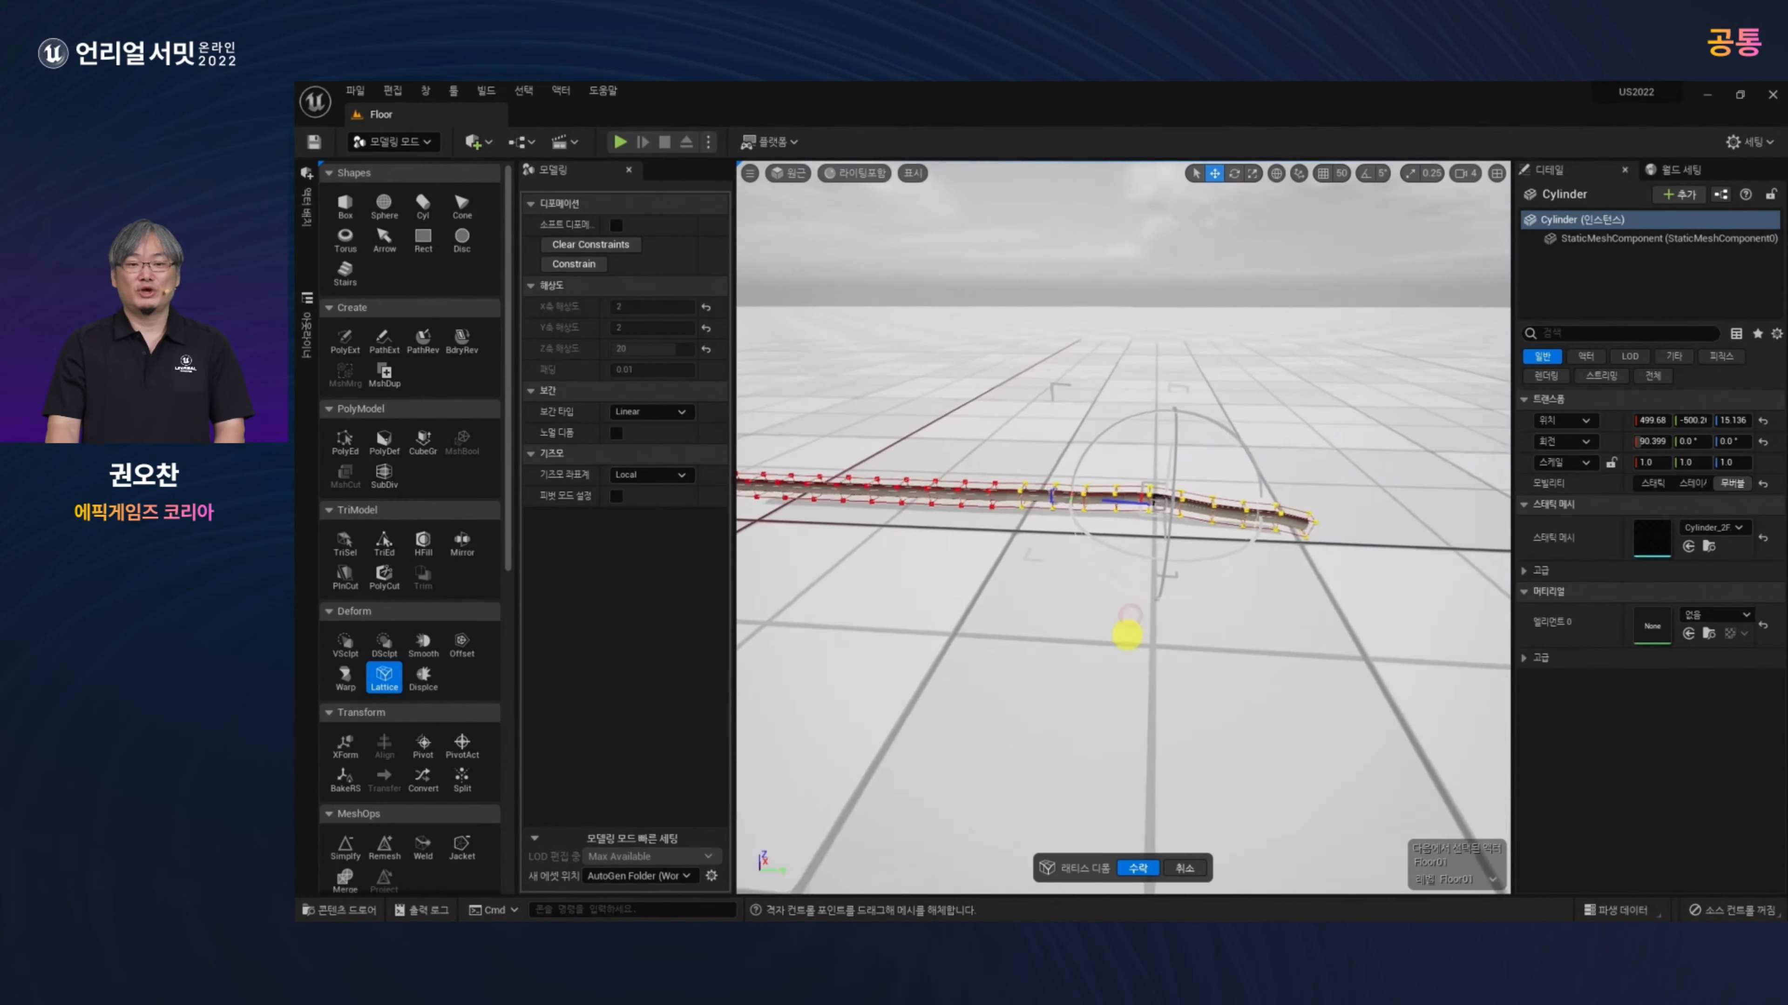
{"action": "scroll", "coordinate": [1123, 648], "scroll_direction": "up", "scroll_amount": 3}
{"action": "left_click", "coordinate": [1143, 870]}
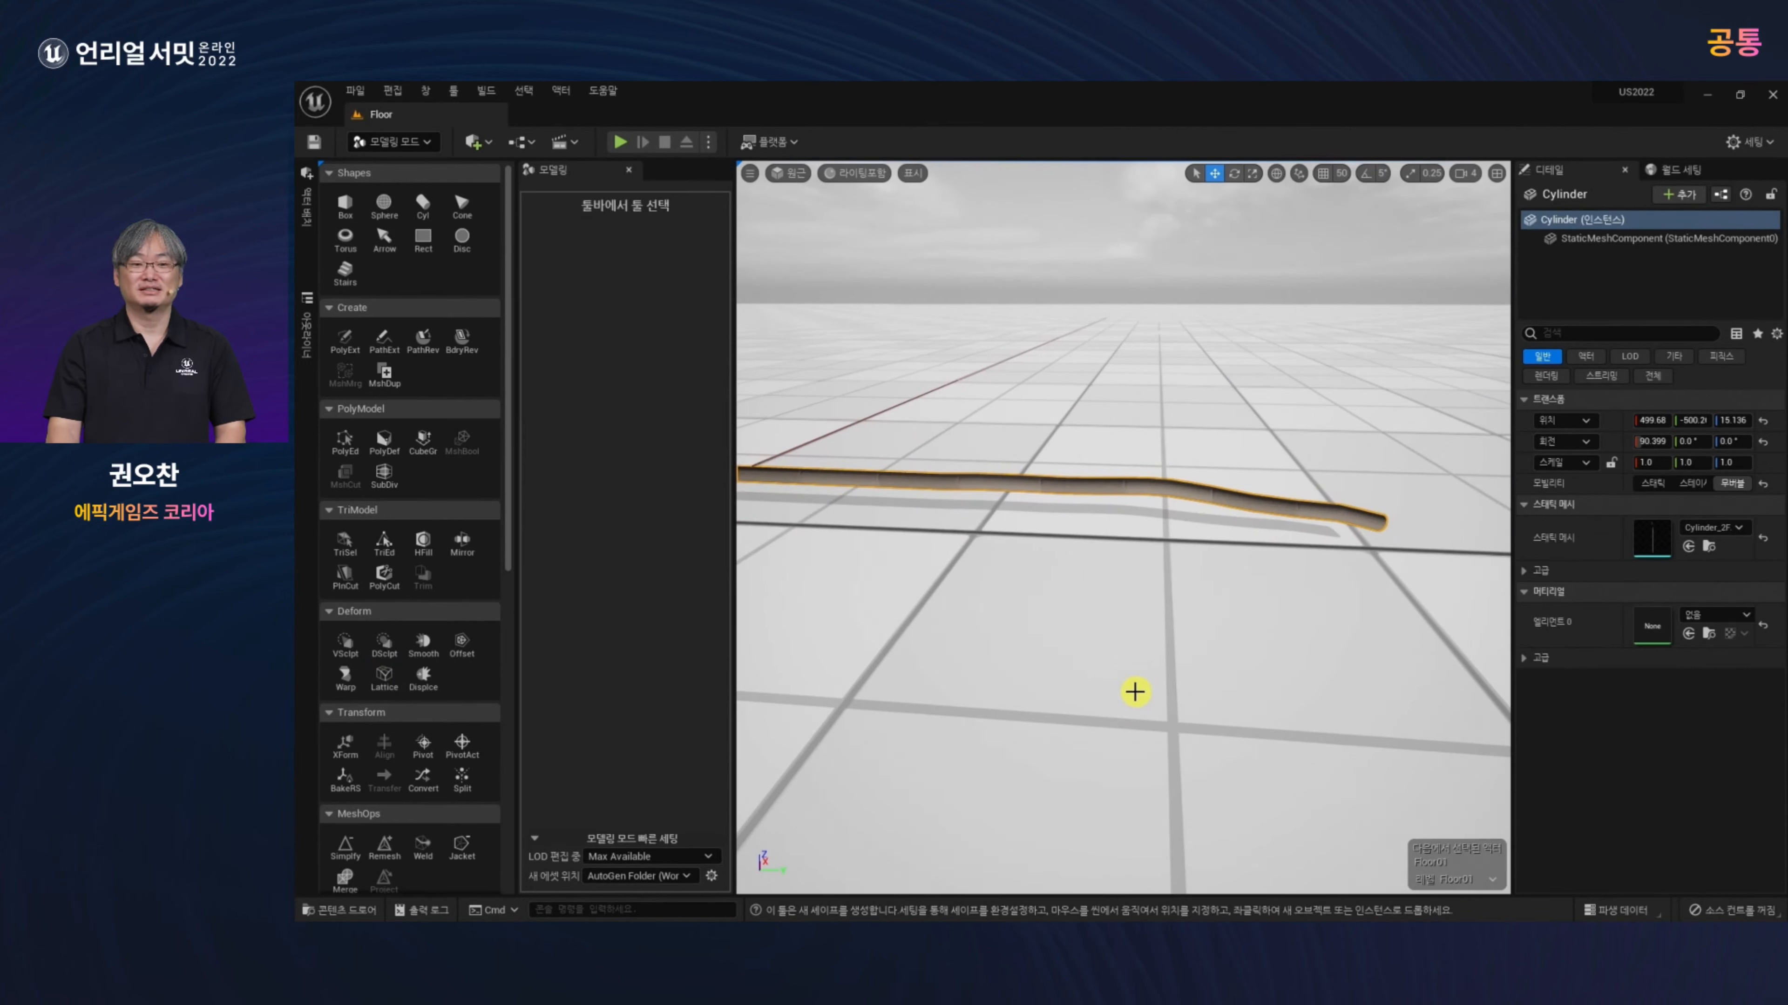
Step: Assign the MI_Rusty_Gas_Tank_Metal_vd5kdabdy_2K1 material instance from the Megascans Surfaces folder to the bent rod
{"action": "key", "text": "ctrl+space"}
{"action": "scroll", "coordinate": [394, 725], "scroll_direction": "down", "scroll_amount": 2}
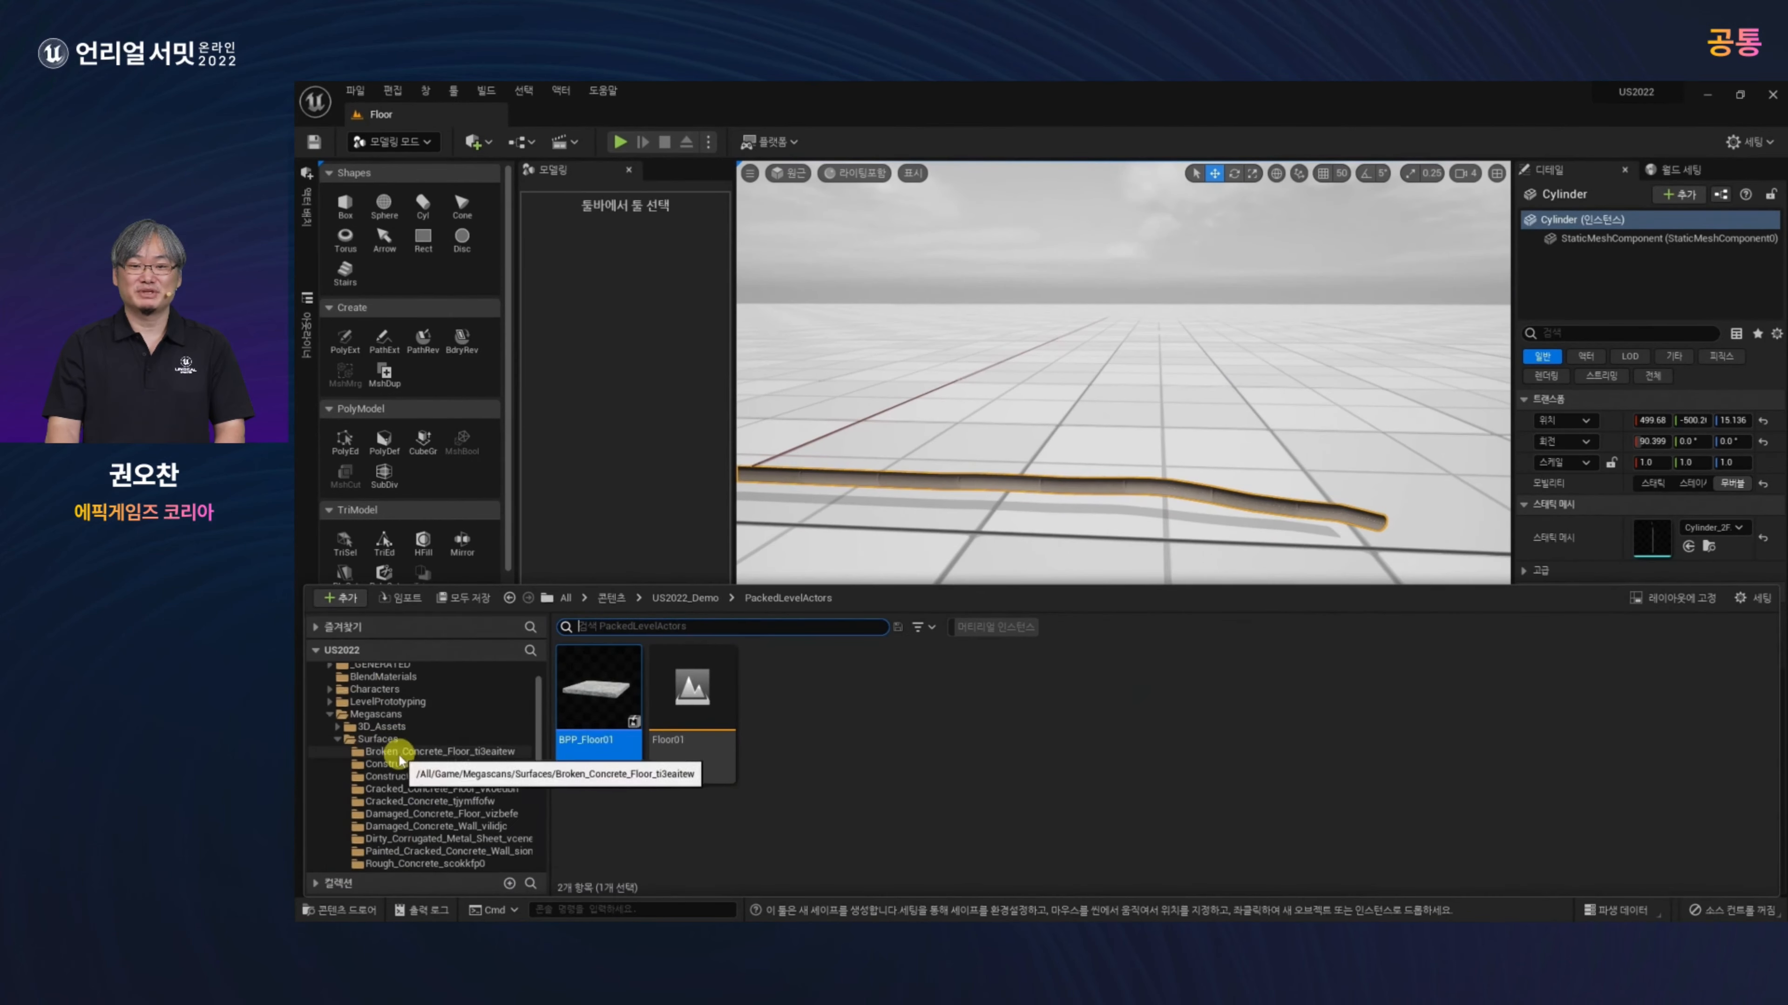
{"action": "left_click", "coordinate": [378, 739]}
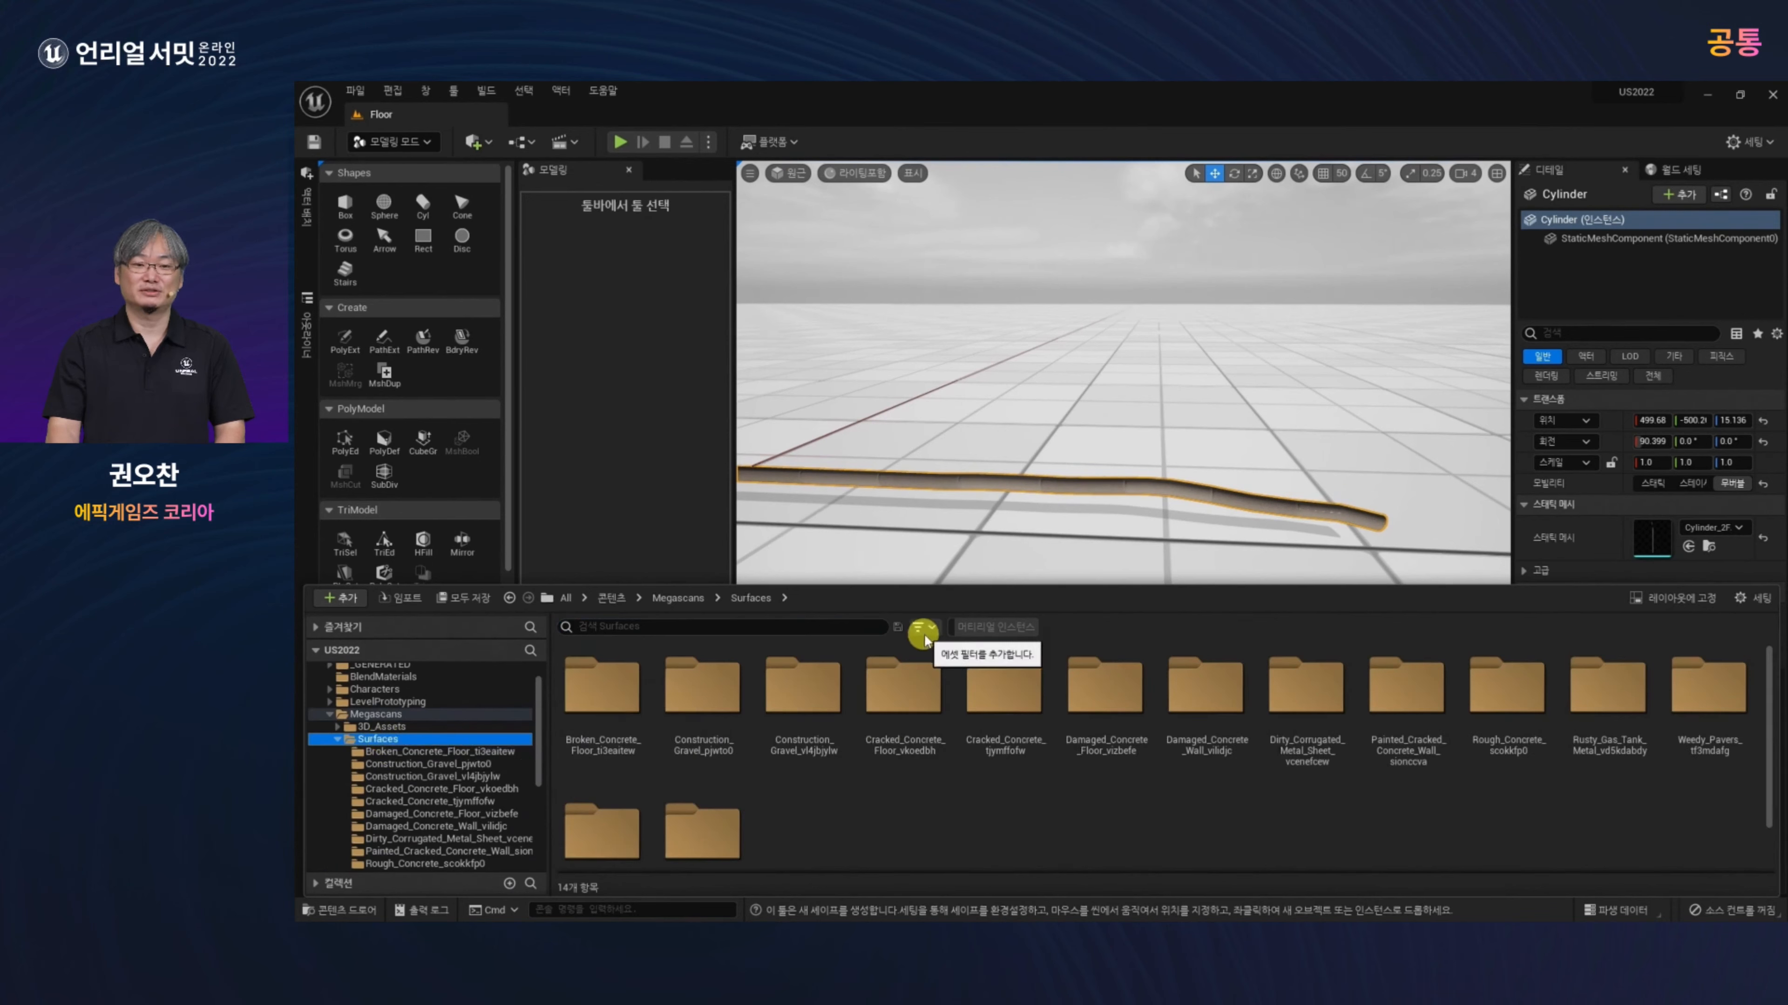
{"action": "left_click", "coordinate": [993, 627]}
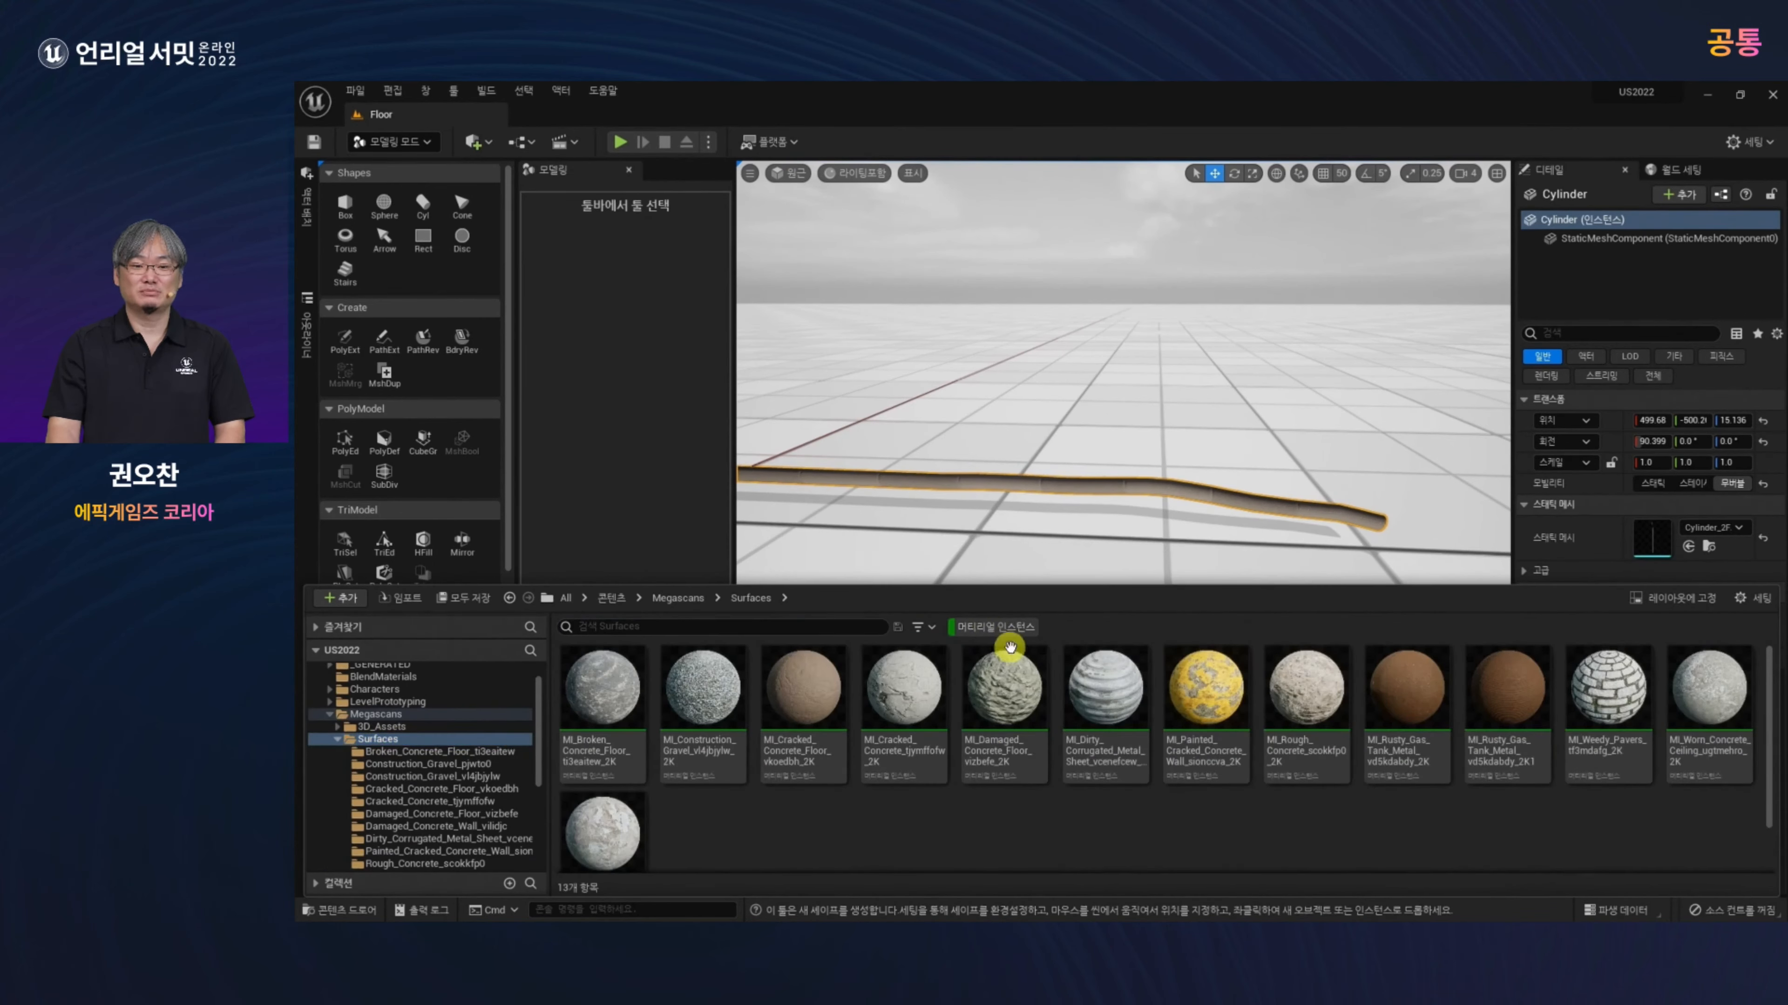
{"action": "left_click", "coordinate": [1408, 709]}
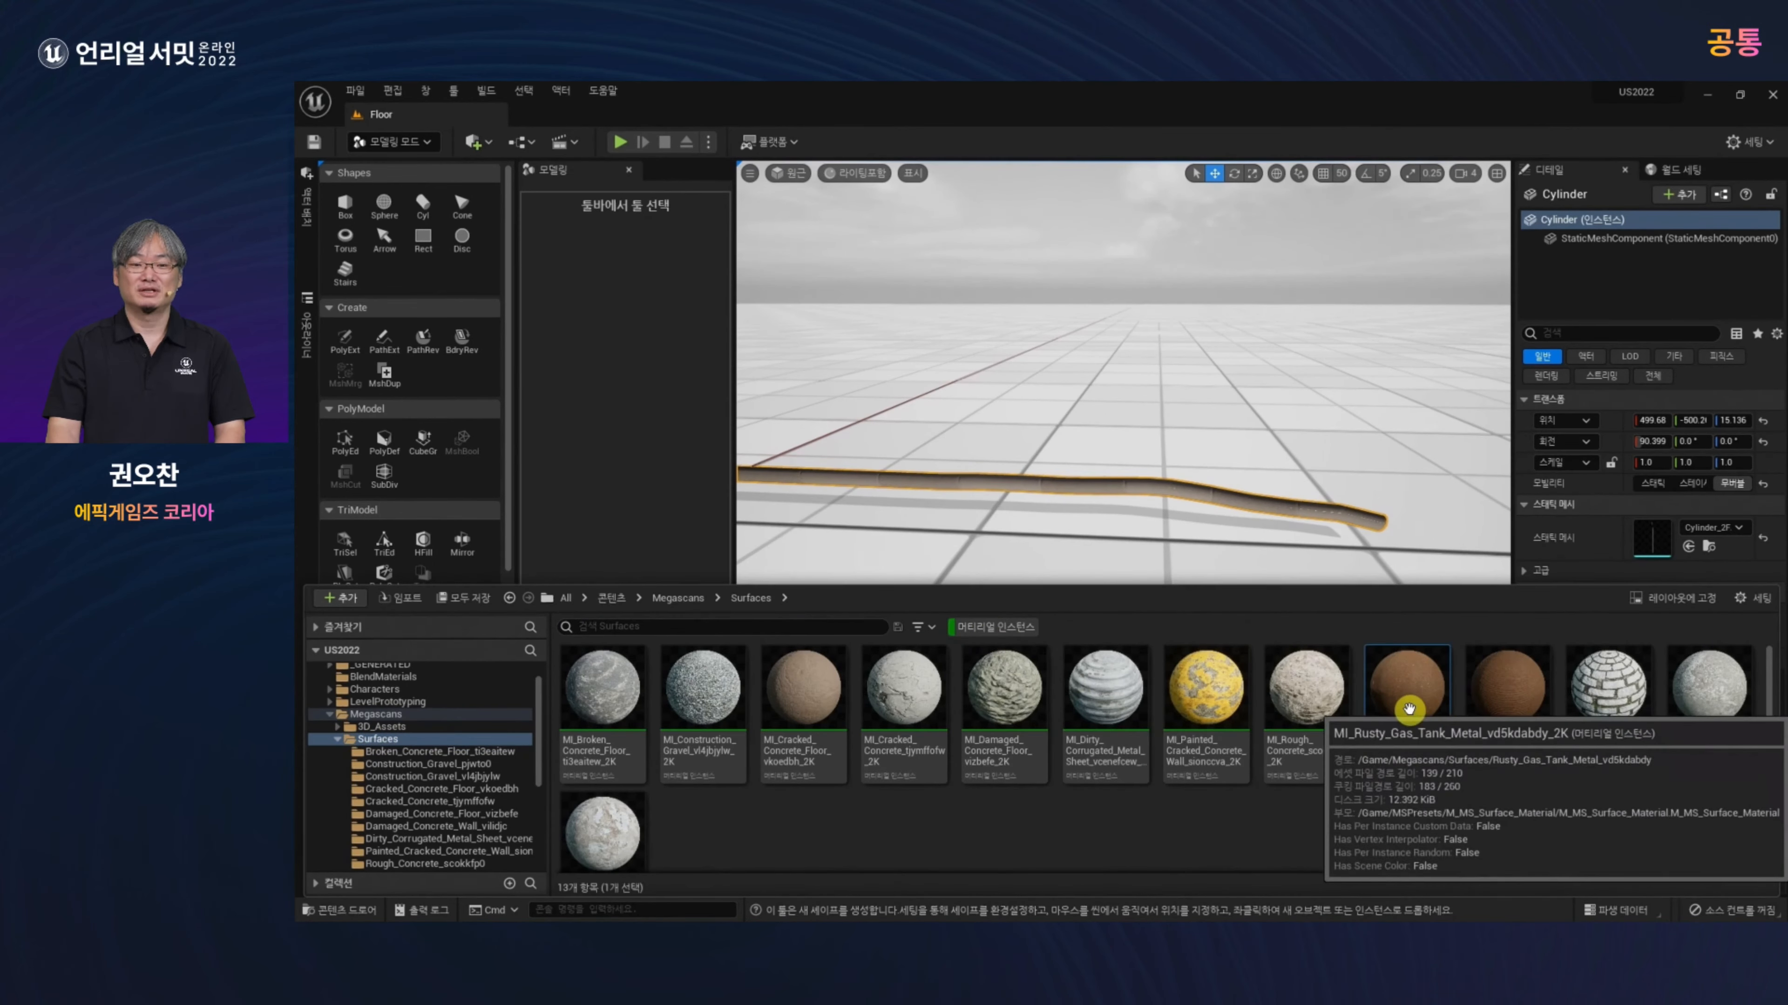
{"action": "left_click", "coordinate": [1088, 702]}
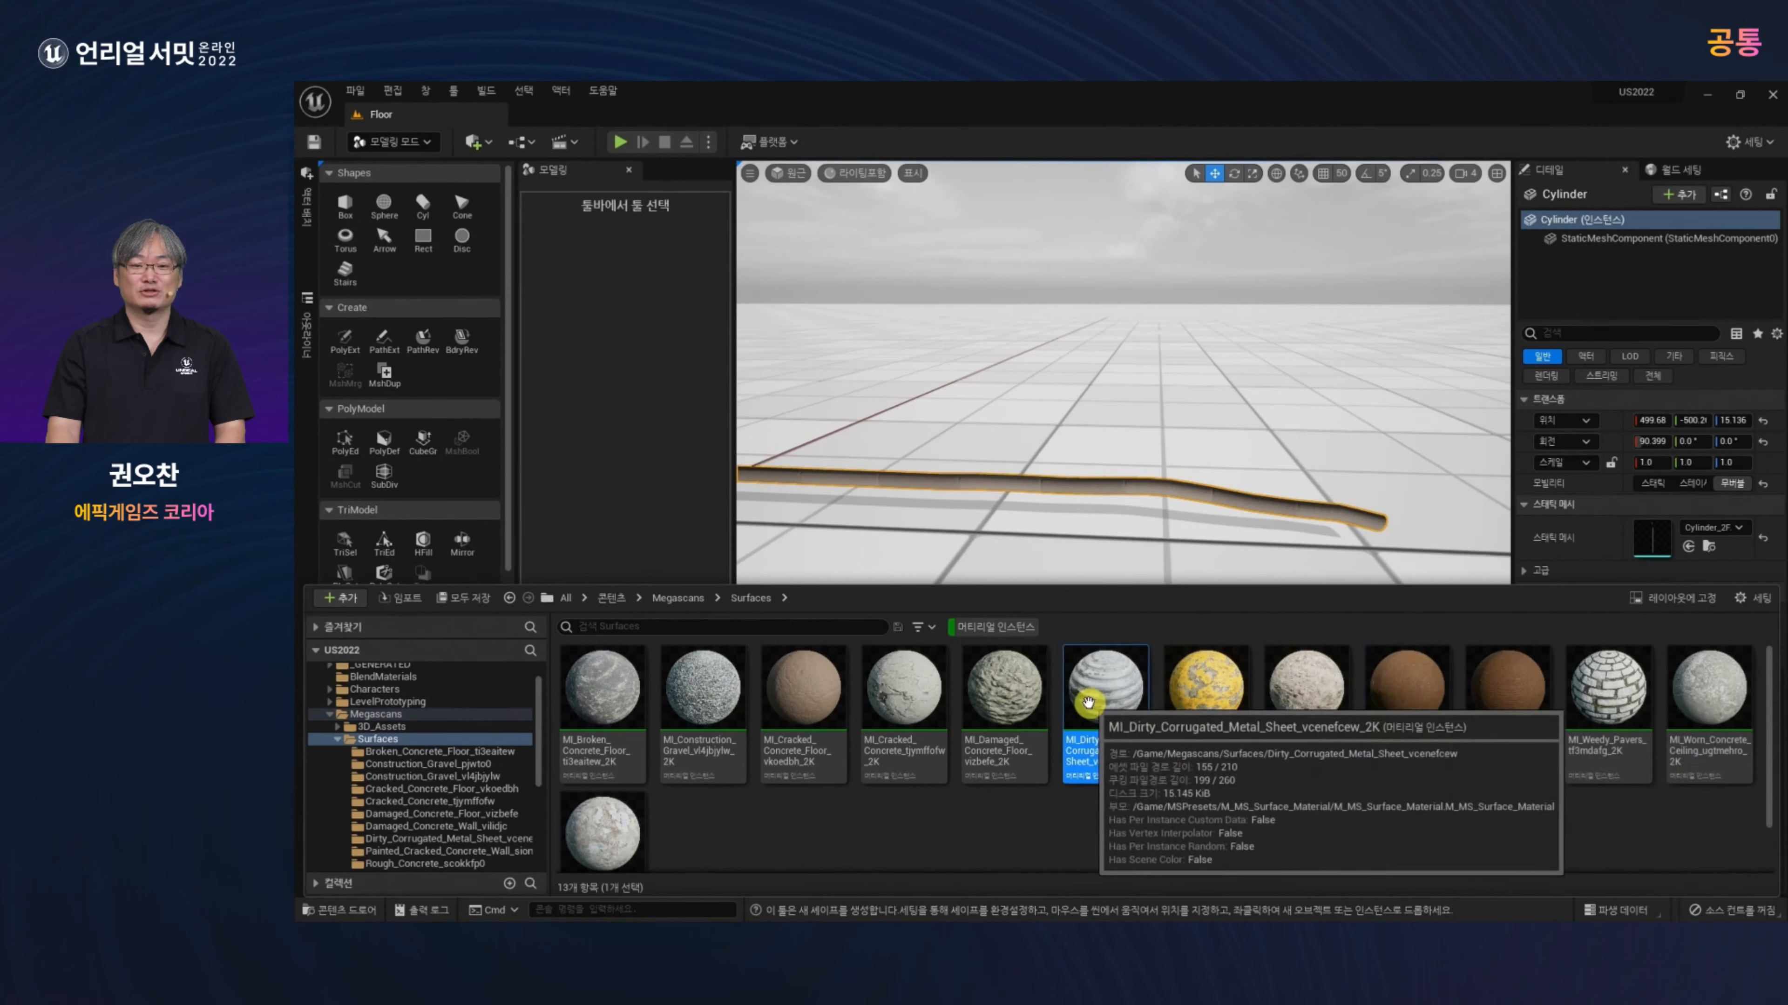
{"action": "left_click", "coordinate": [1500, 696]}
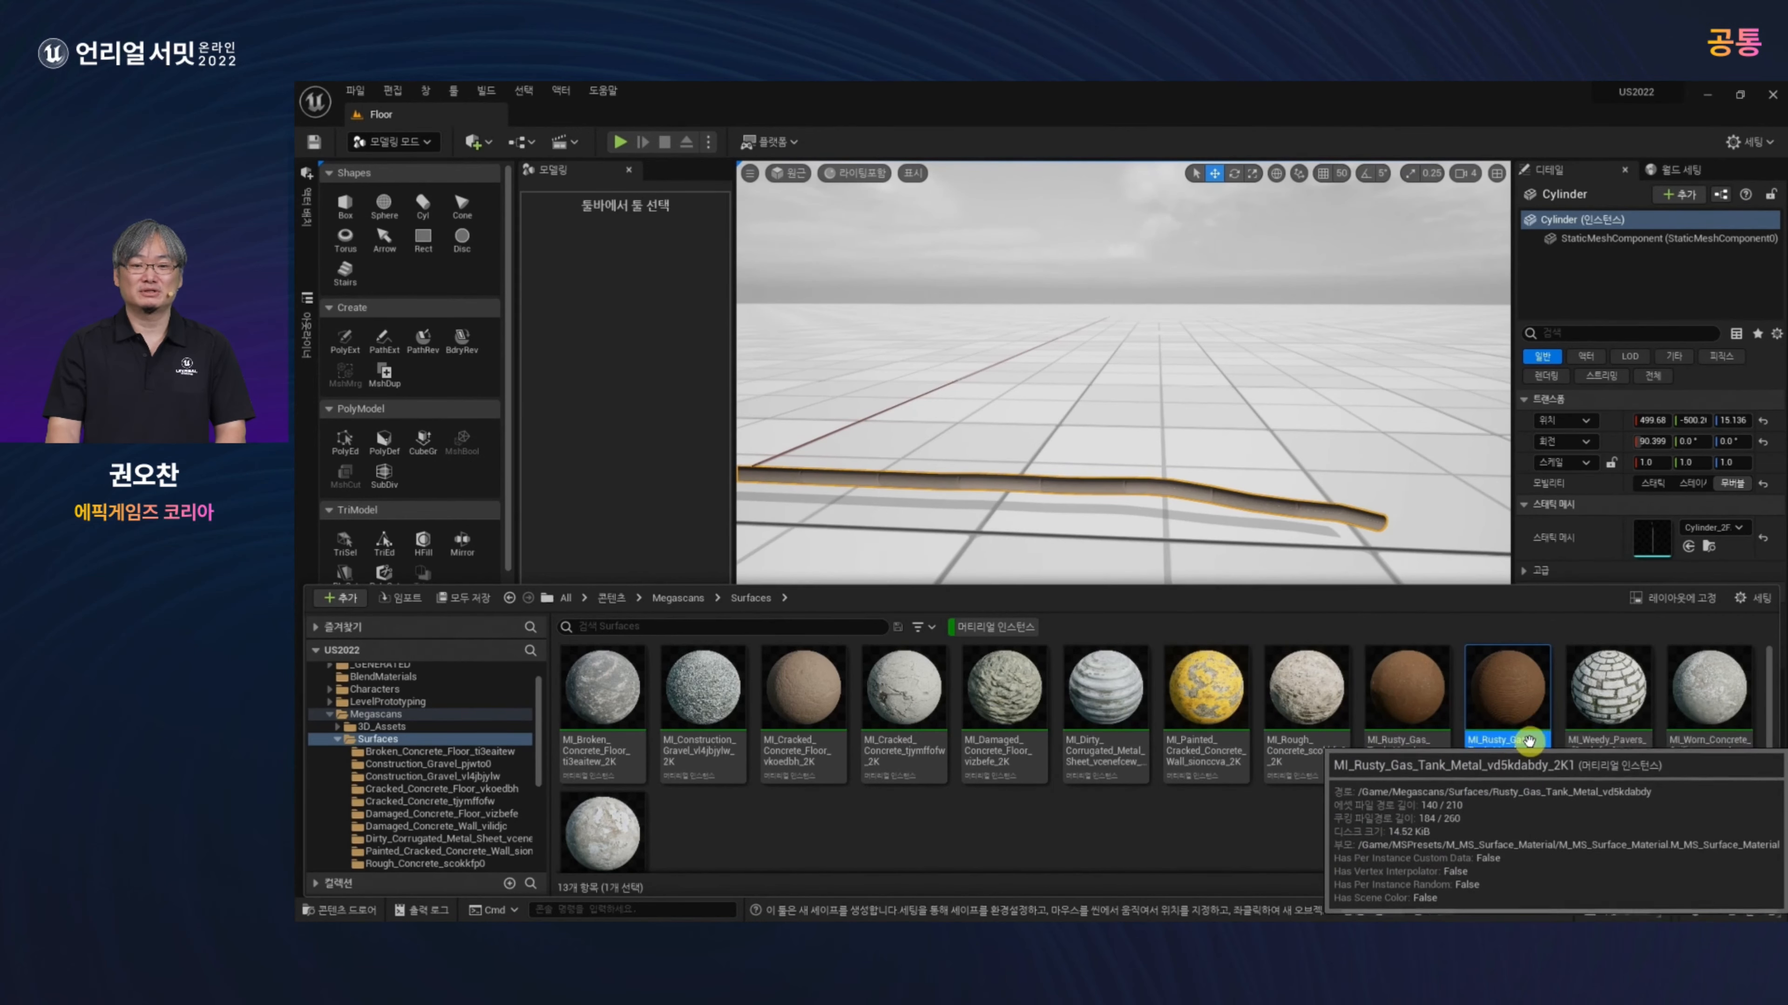
{"action": "left_click_drag", "start_coordinate": [1527, 729], "coordinate": [1691, 631]}
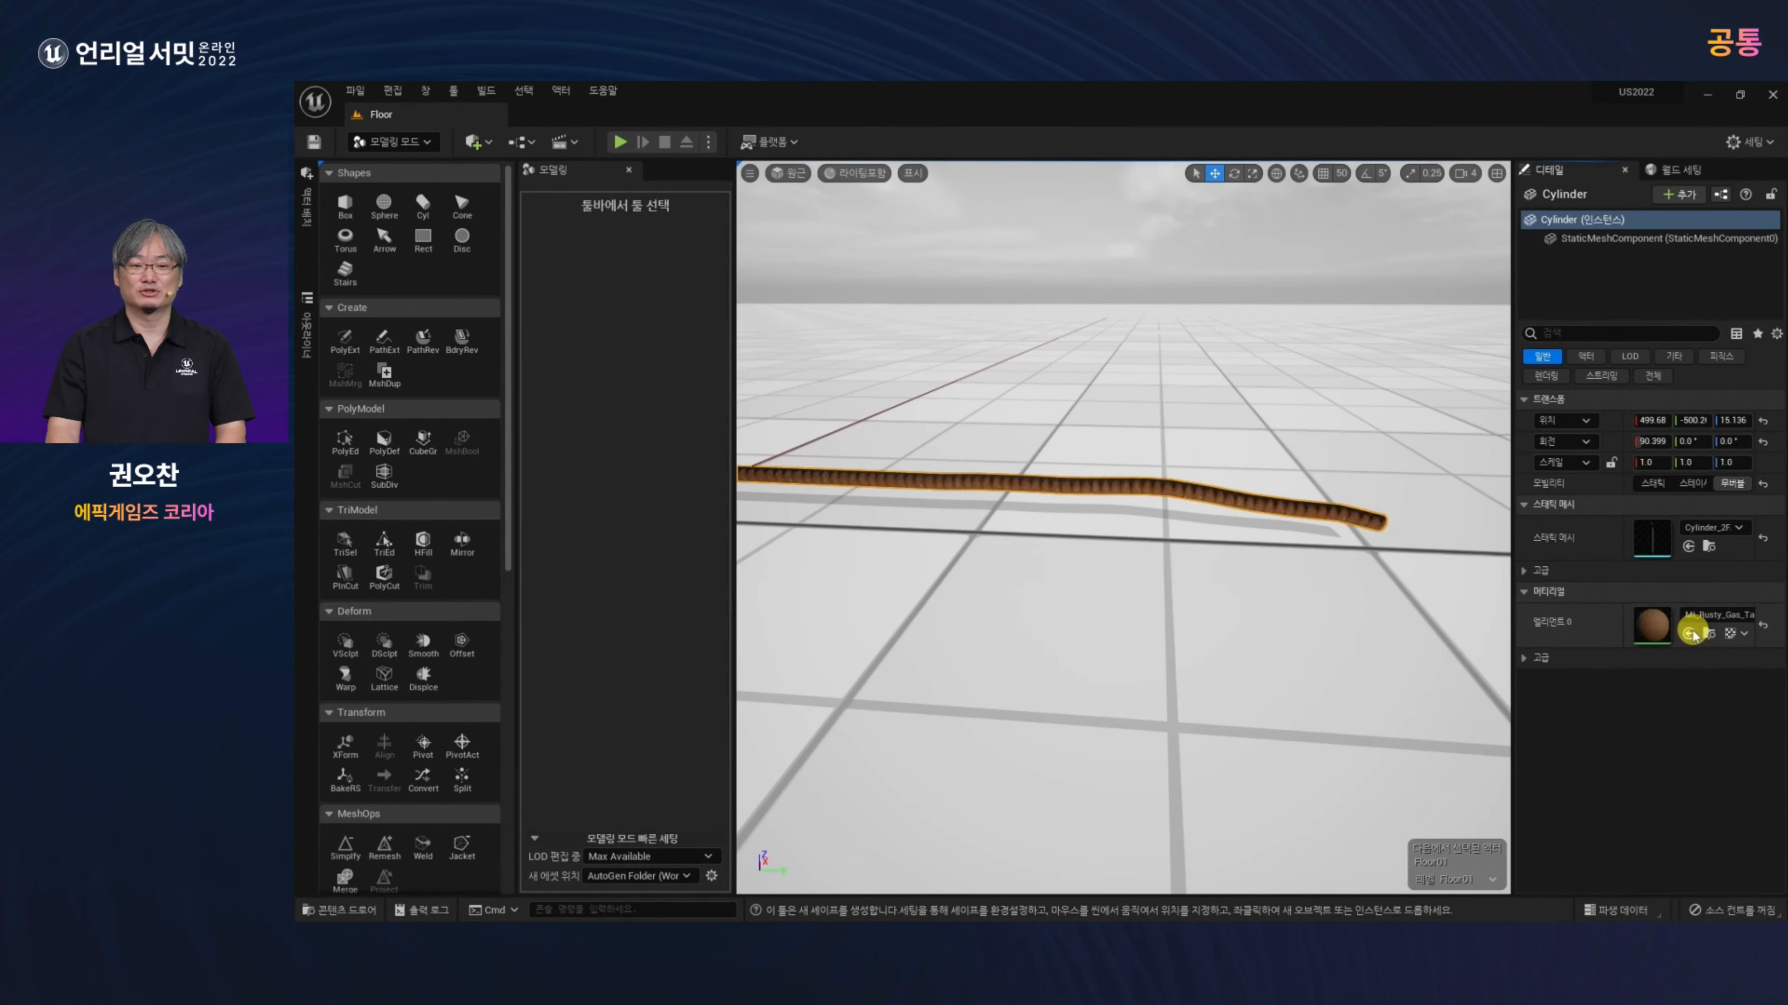
Step: Recompute the rod's normals with the Normals tool and accept the result
{"action": "left_click_drag", "start_coordinate": [1189, 652], "coordinate": [1042, 691], "text": "alt"}
{"action": "right_click_drag", "start_coordinate": [1041, 691], "coordinate": [1150, 668], "text": "alt"}
{"action": "left_click_drag", "start_coordinate": [1151, 668], "coordinate": [1138, 614], "text": "alt"}
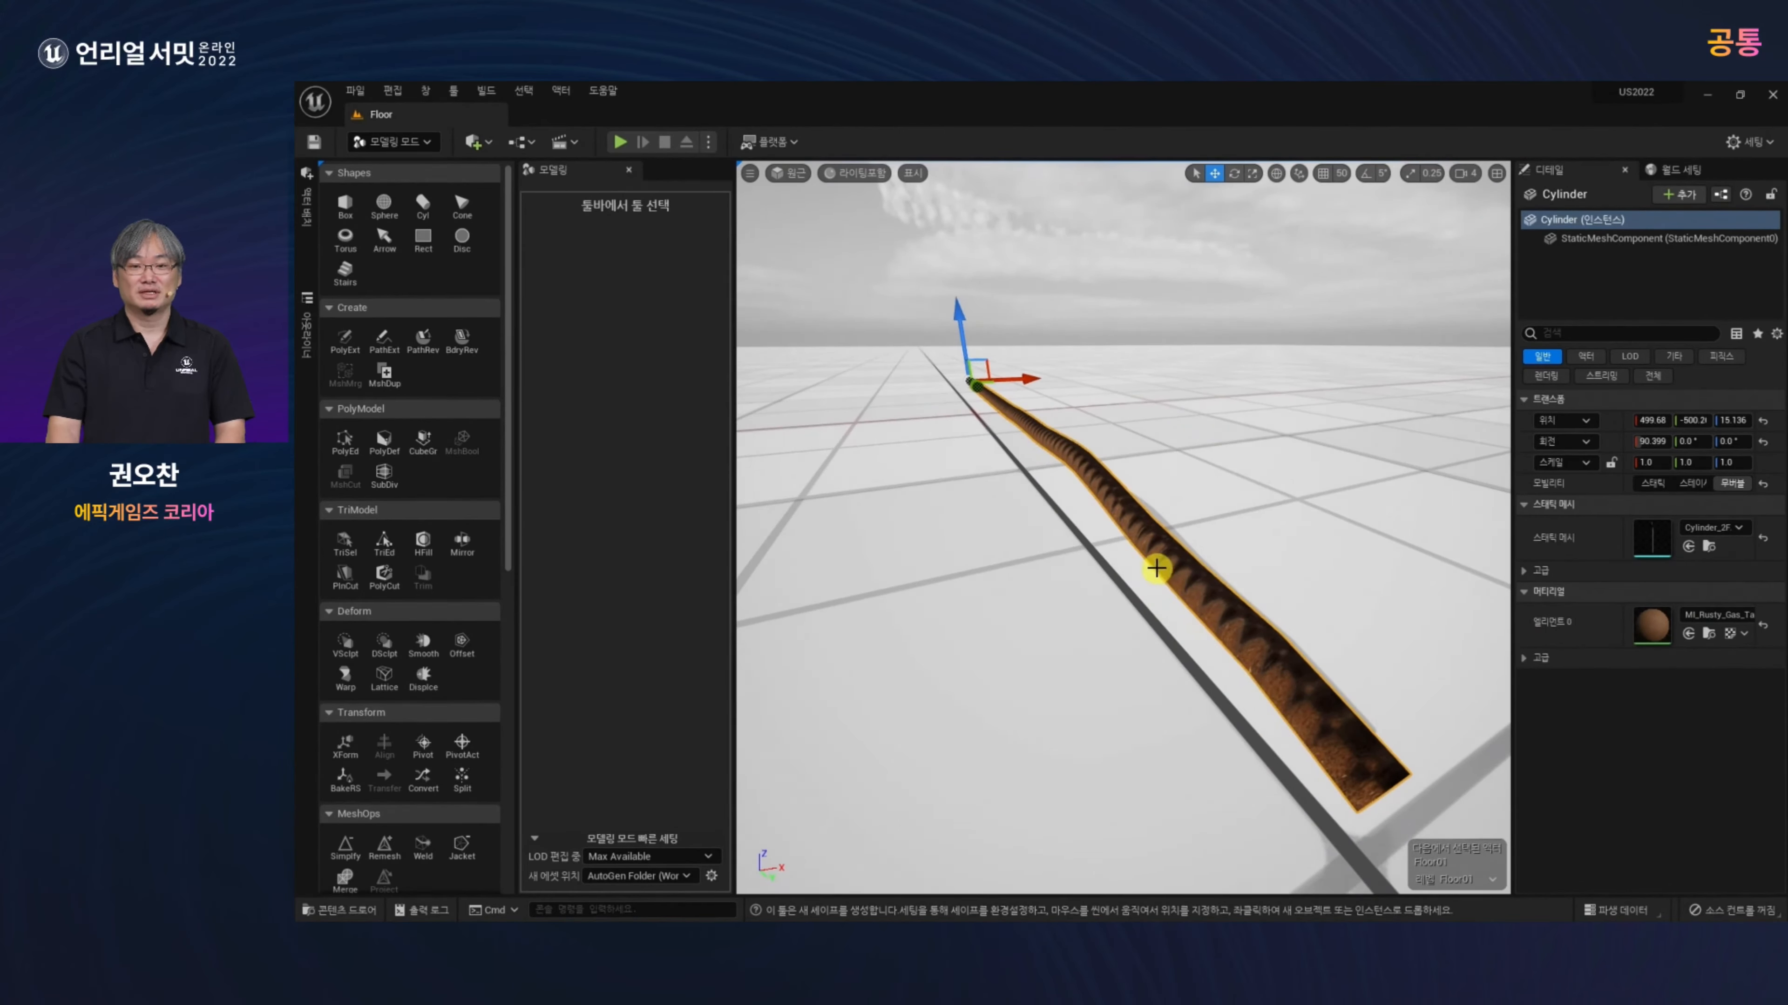
{"action": "scroll", "coordinate": [400, 739], "scroll_direction": "down", "scroll_amount": 3}
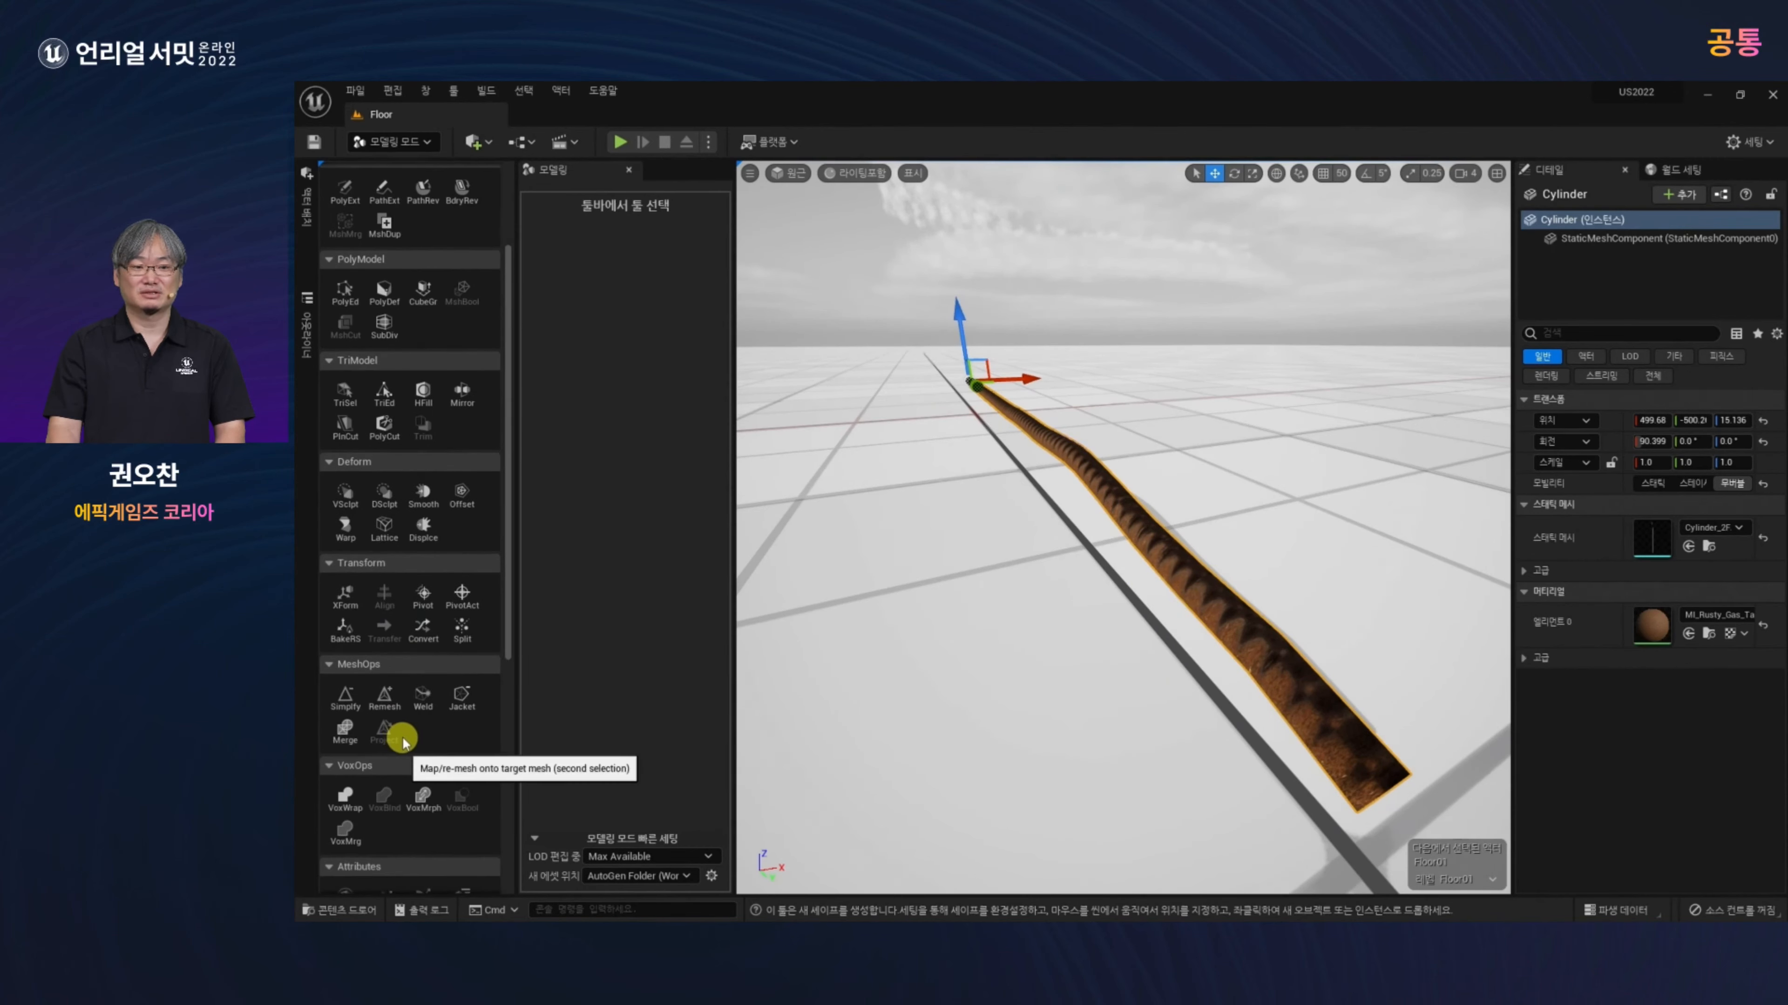
{"action": "scroll", "coordinate": [402, 739], "scroll_direction": "down", "scroll_amount": 5}
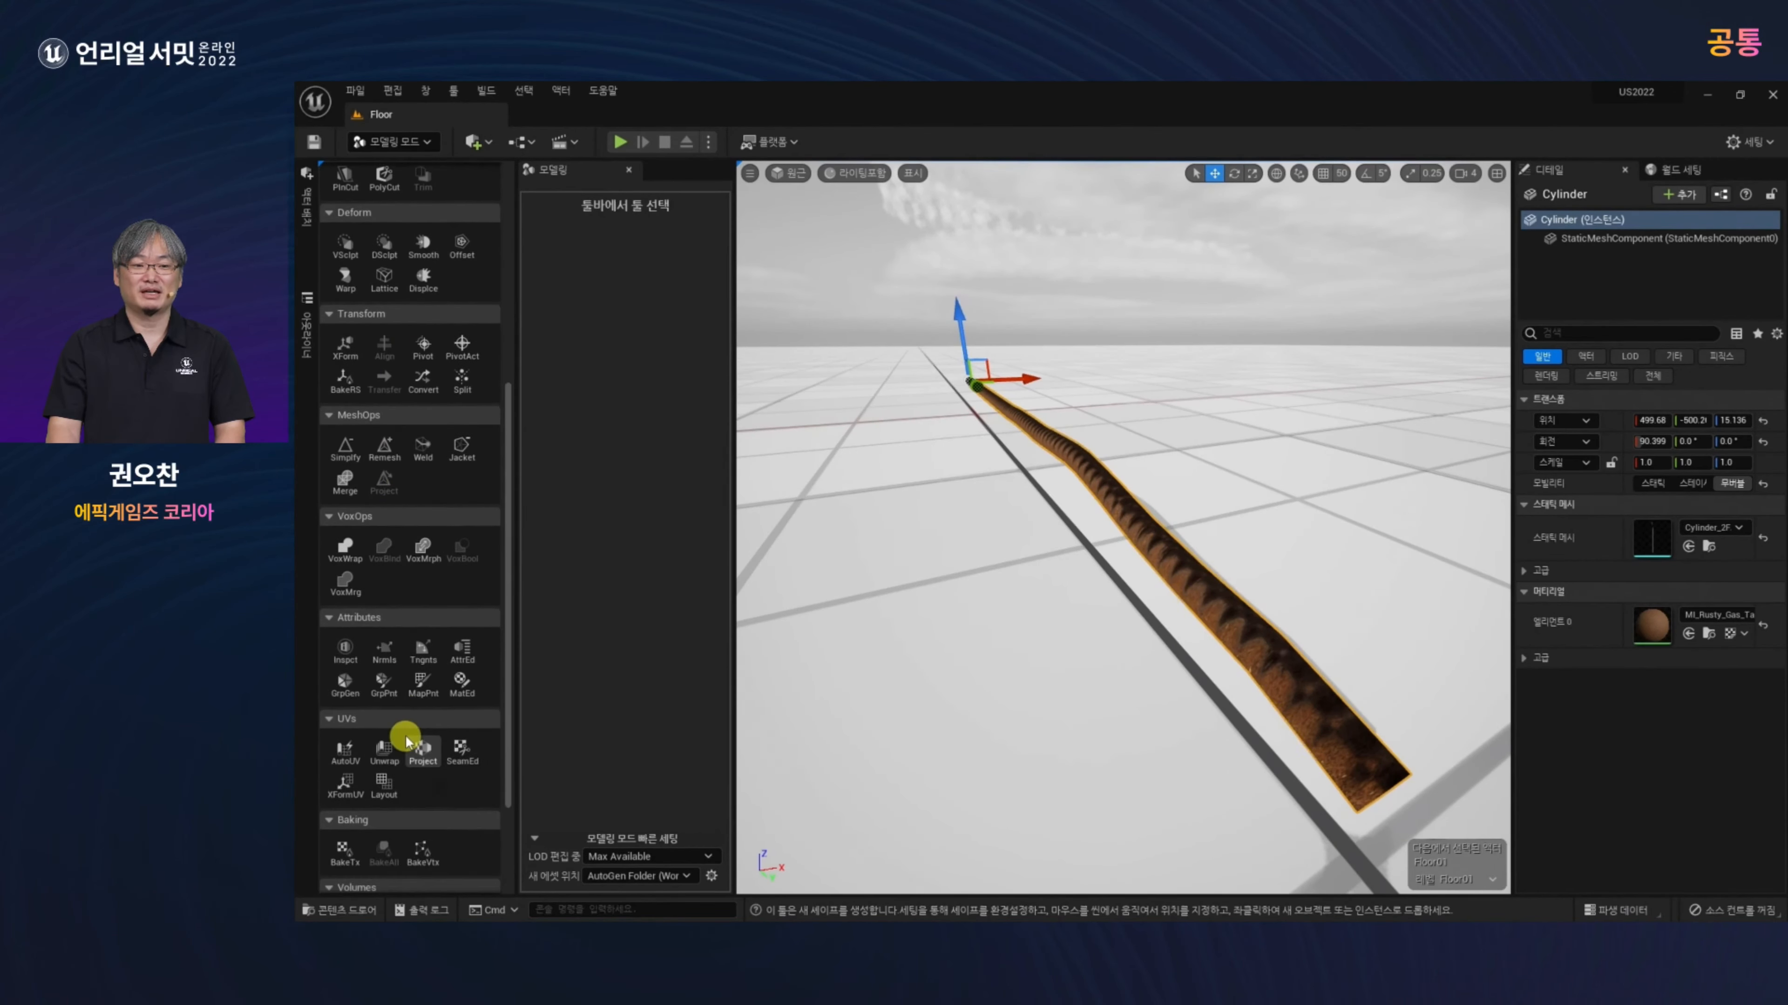
{"action": "left_click", "coordinate": [386, 651]}
{"action": "mouse_move", "coordinate": [1031, 680]}
{"action": "left_mouse_down"}
{"action": "mouse_move", "coordinate": [953, 678]}
{"action": "mouse_move", "coordinate": [1162, 844]}
{"action": "left_mouse_up"}
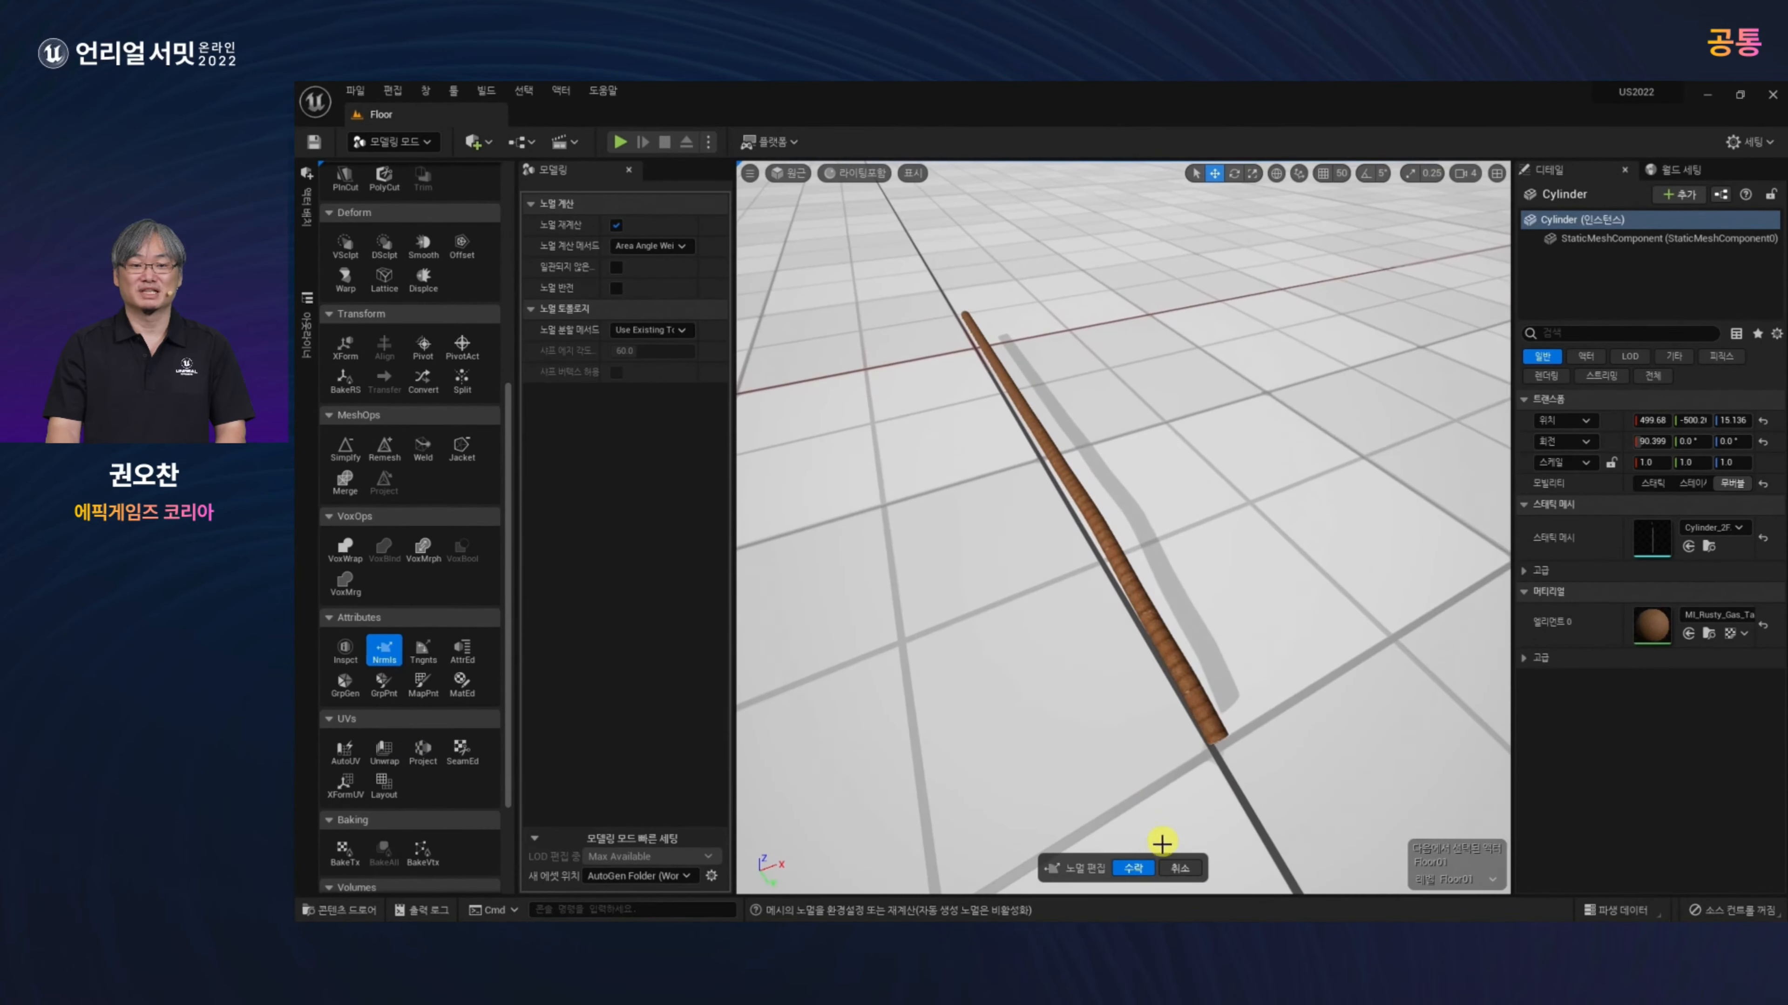
{"action": "left_click", "coordinate": [1142, 870]}
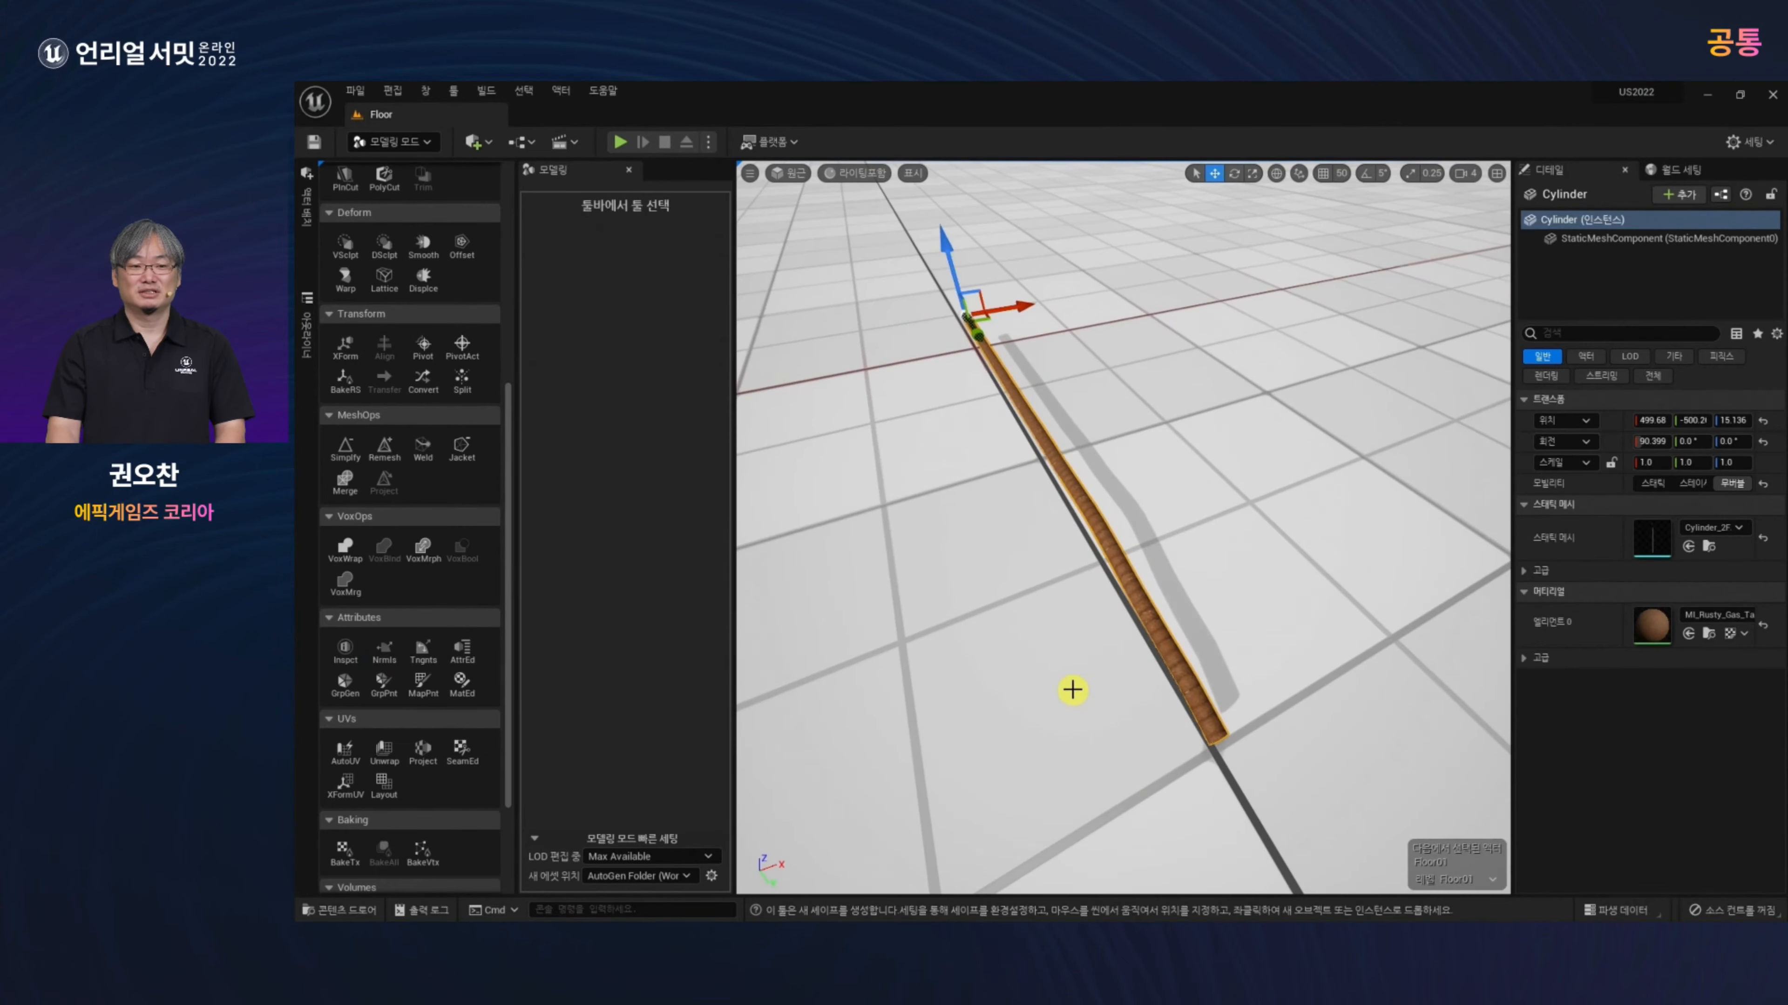
Step: Move the rod into the slab's broken edge near the corner, at about X -181 and Y -588
{"action": "left_click_drag", "start_coordinate": [1071, 690], "coordinate": [1072, 695]}
{"action": "mouse_move", "coordinate": [1006, 581]}
{"action": "left_mouse_down"}
{"action": "mouse_move", "coordinate": [901, 607]}
{"action": "mouse_move", "coordinate": [1265, 472]}
{"action": "mouse_move", "coordinate": [870, 650]}
{"action": "mouse_move", "coordinate": [846, 607]}
{"action": "left_mouse_up"}
{"action": "key", "text": "f"}
{"action": "left_click_drag", "start_coordinate": [1134, 805], "coordinate": [1065, 337], "text": "alt"}
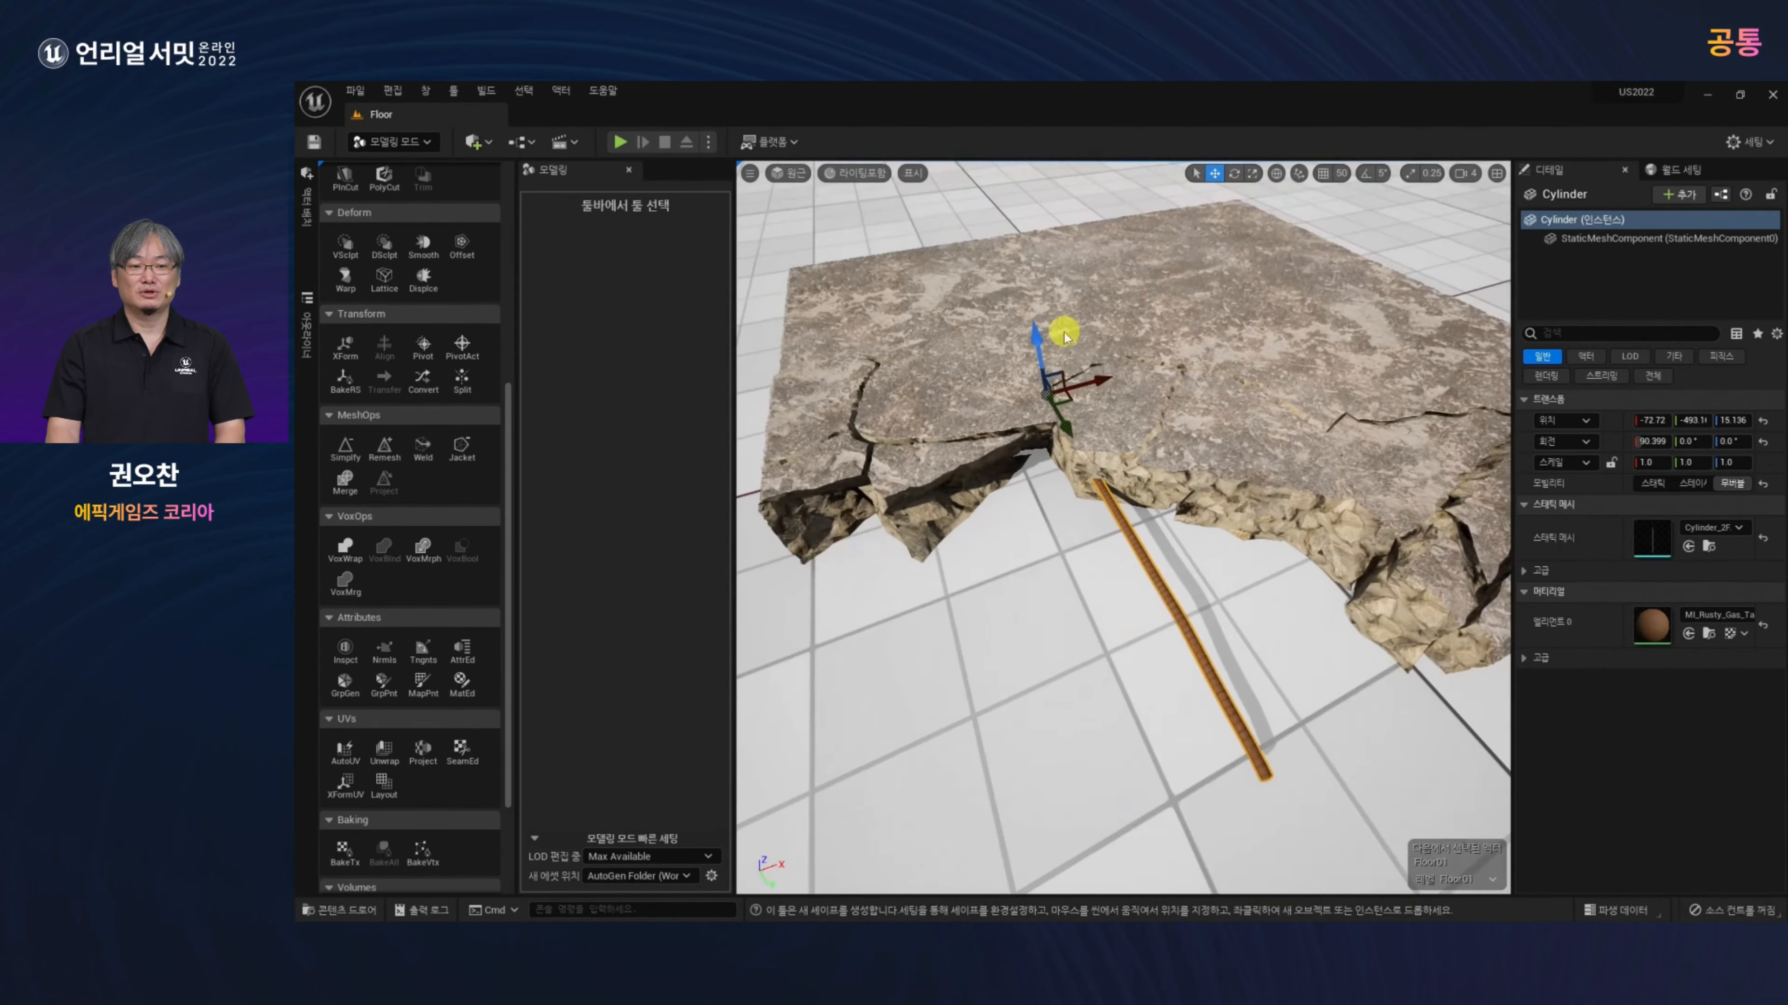
{"action": "left_click_drag", "start_coordinate": [1155, 416], "coordinate": [1233, 507], "text": "alt"}
{"action": "mouse_move", "coordinate": [1093, 386]}
{"action": "left_mouse_down"}
{"action": "mouse_move", "coordinate": [889, 333]}
{"action": "mouse_move", "coordinate": [1013, 403]}
{"action": "mouse_move", "coordinate": [969, 459]}
{"action": "mouse_move", "coordinate": [1245, 722]}
{"action": "mouse_move", "coordinate": [1279, 691]}
{"action": "mouse_move", "coordinate": [1204, 691]}
{"action": "mouse_move", "coordinate": [1285, 718]}
{"action": "mouse_move", "coordinate": [1299, 759]}
{"action": "left_mouse_up"}
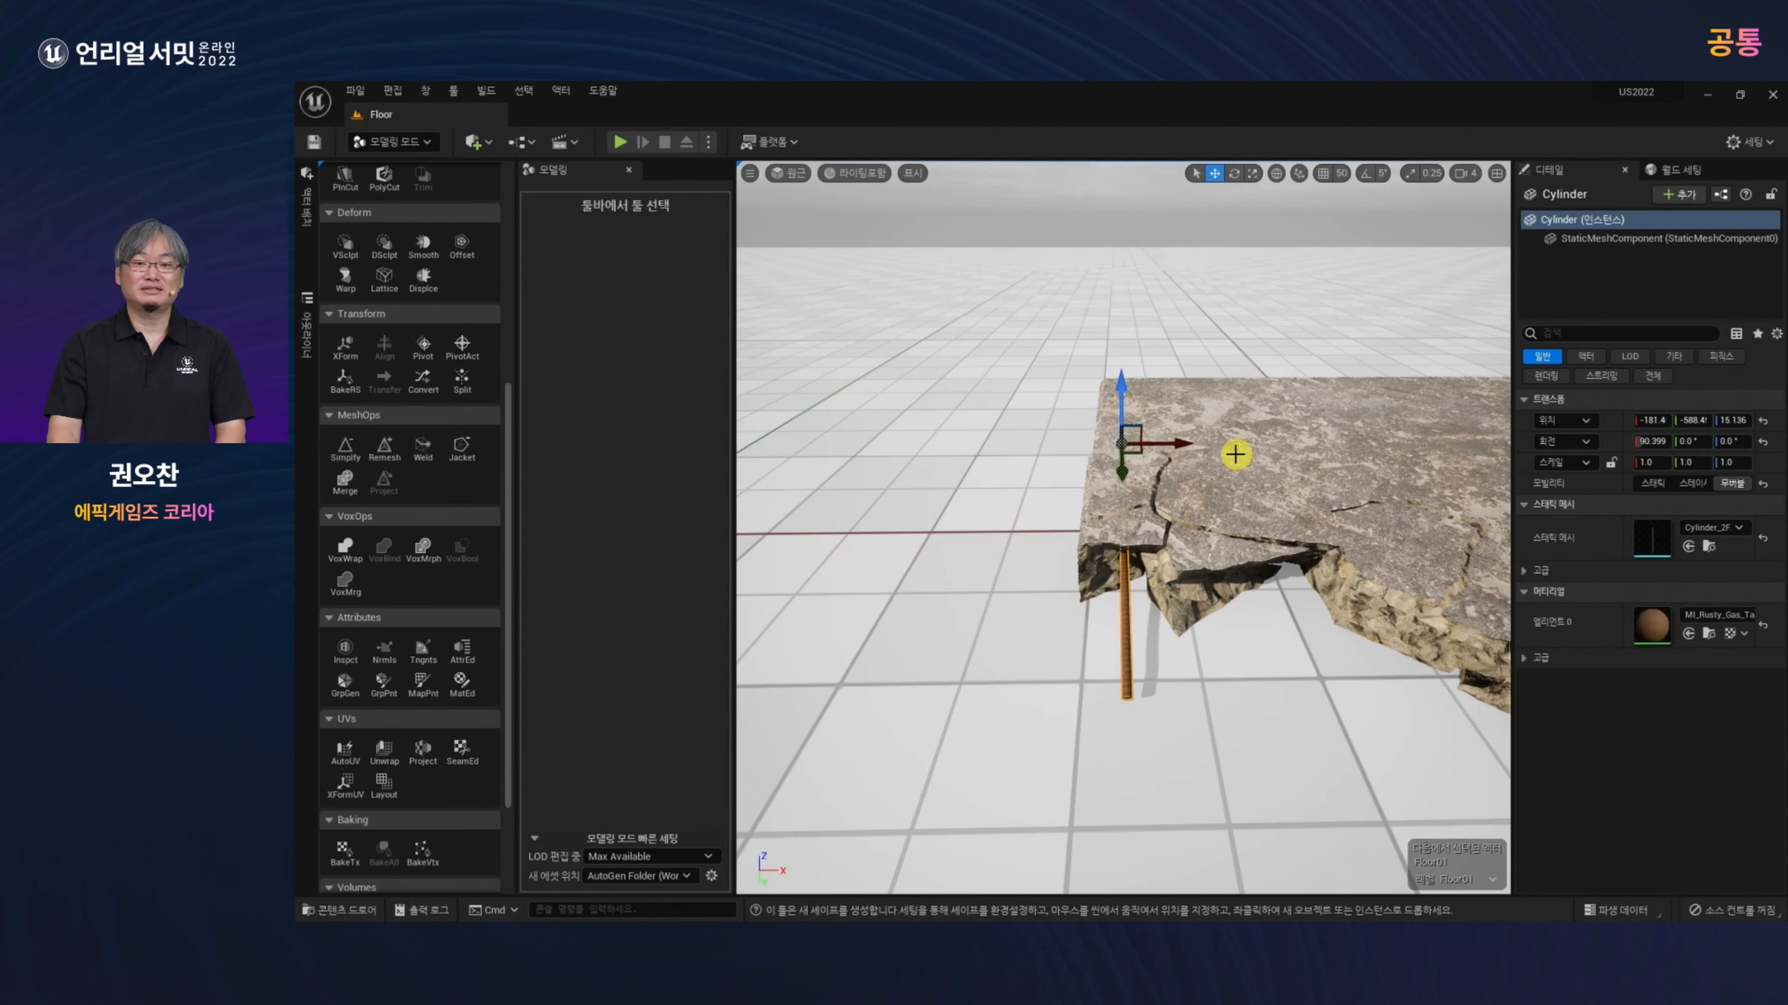
{"action": "left_click_drag", "start_coordinate": [1203, 447], "coordinate": [1237, 439], "text": "alt"}
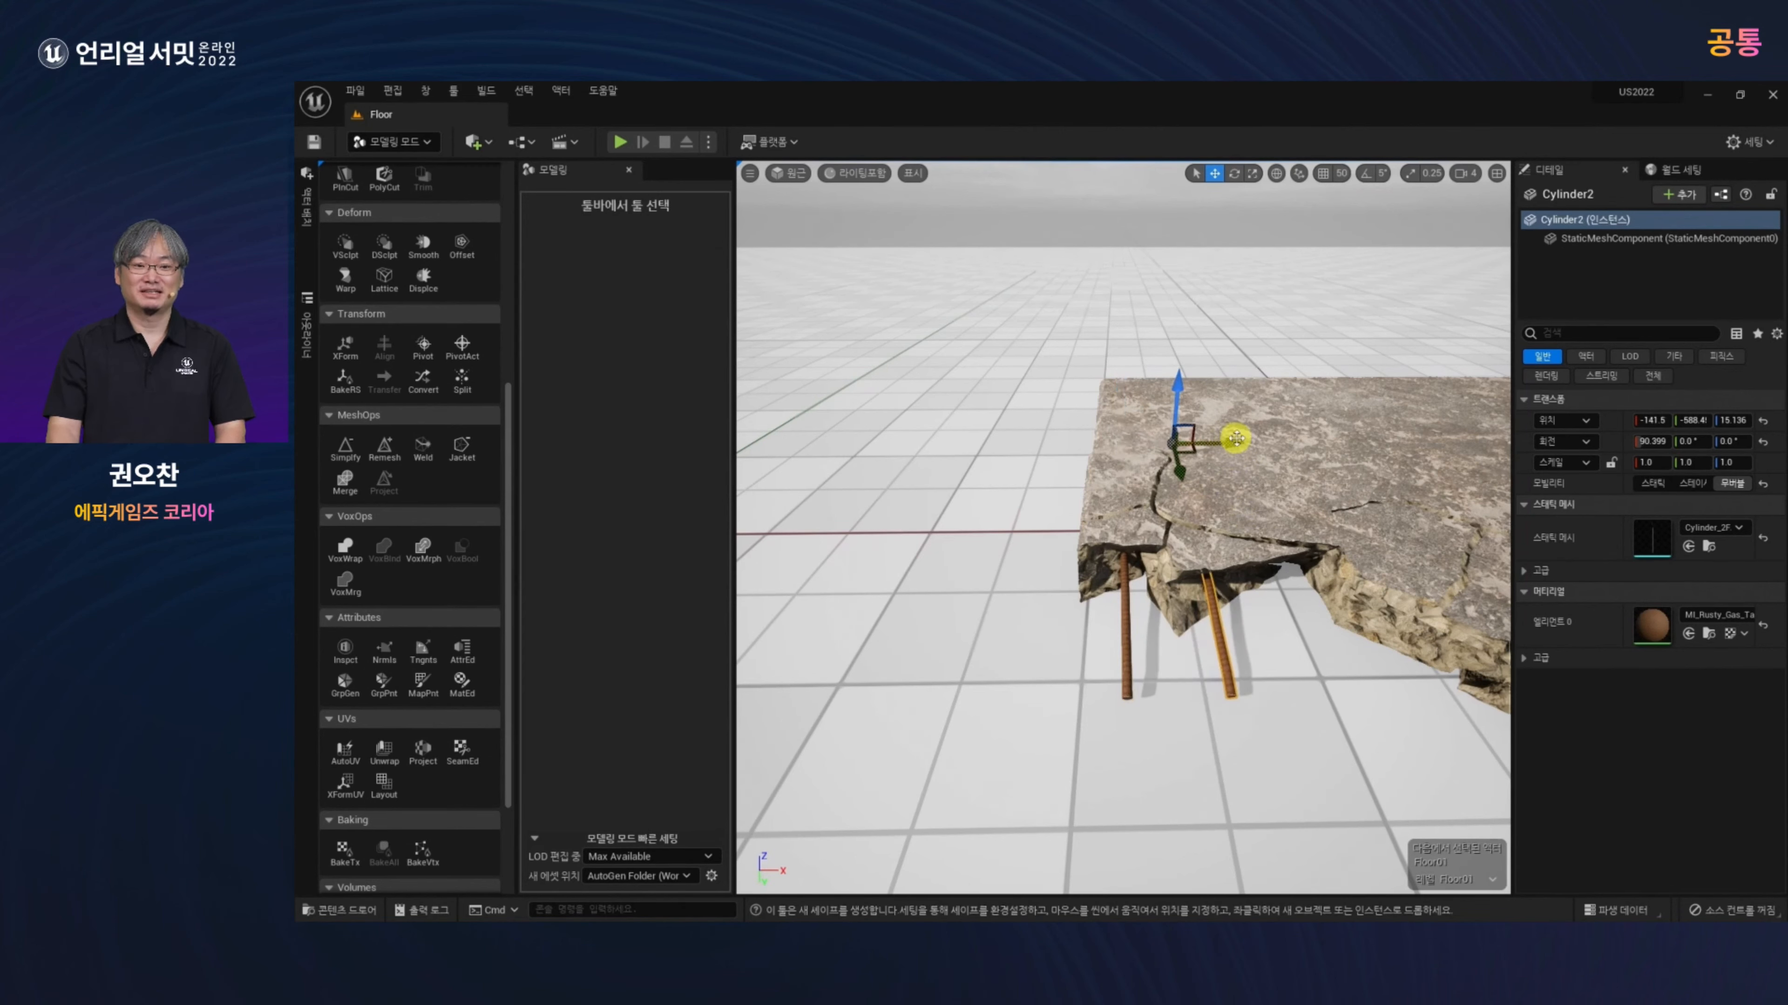
{"action": "mouse_move", "coordinate": [1210, 611]}
{"action": "left_mouse_down", "text": "alt"}
{"action": "mouse_move", "coordinate": [1263, 637]}
{"action": "mouse_move", "coordinate": [1249, 629]}
{"action": "left_mouse_up", "text": "alt"}
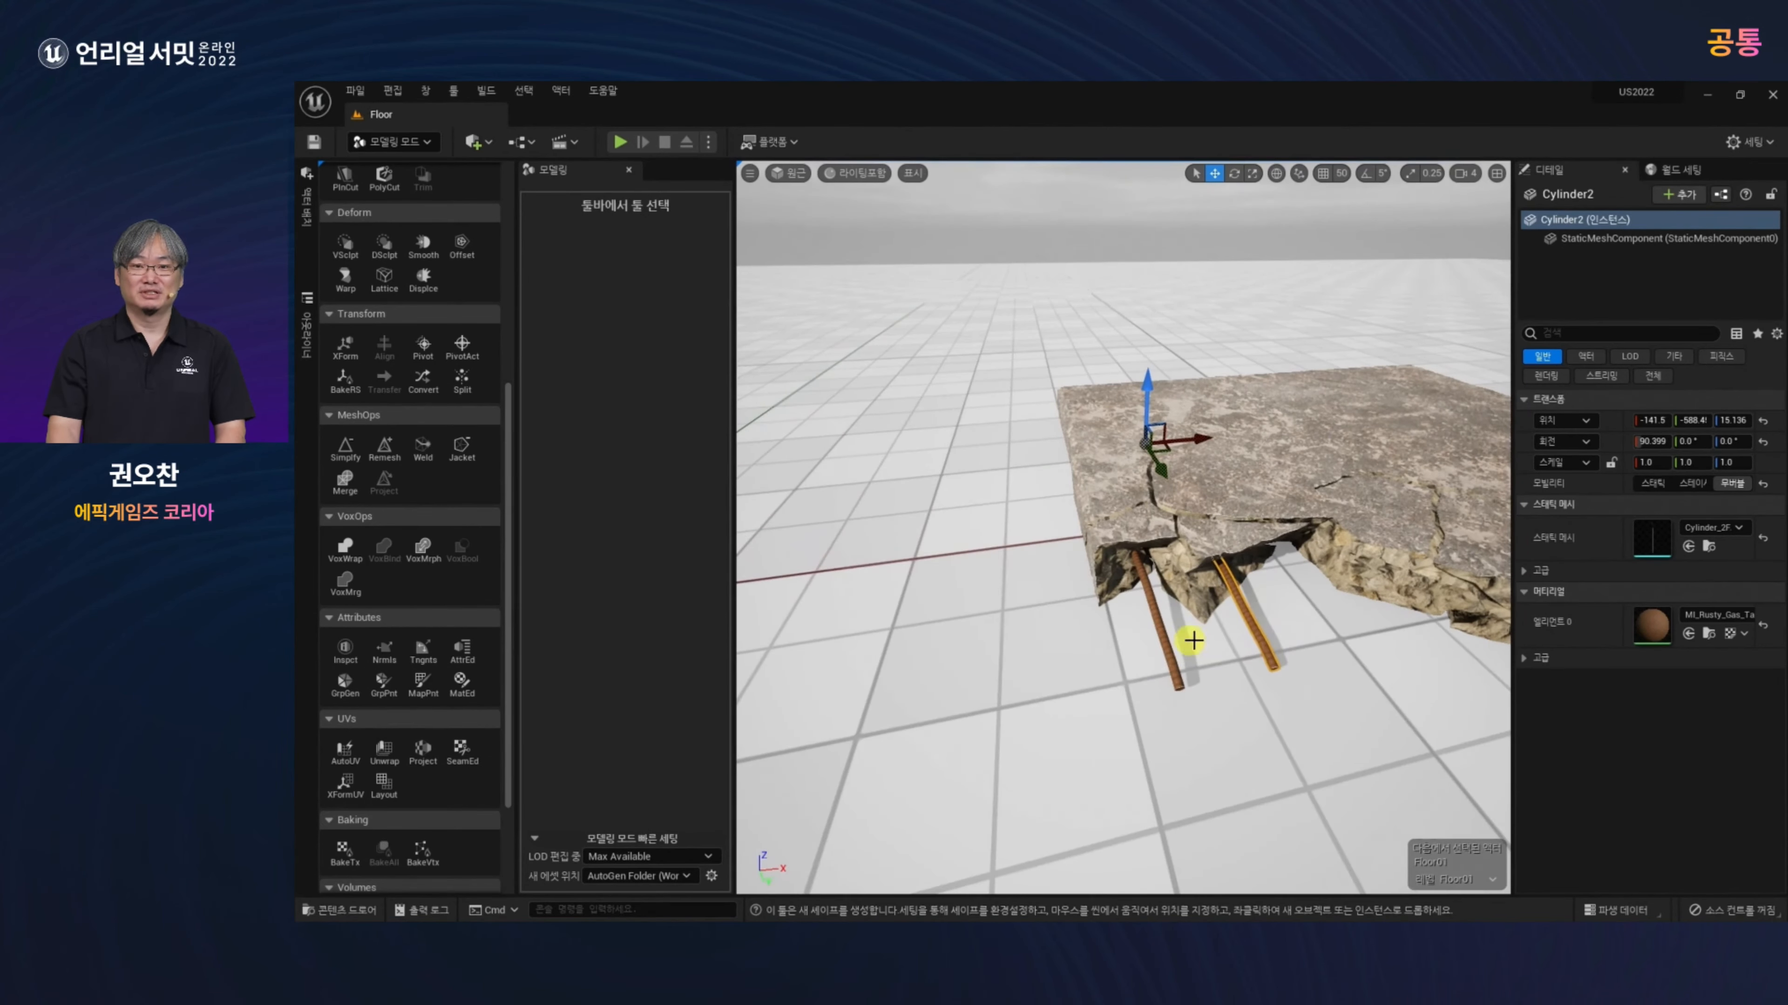
{"action": "key", "text": "Delete"}
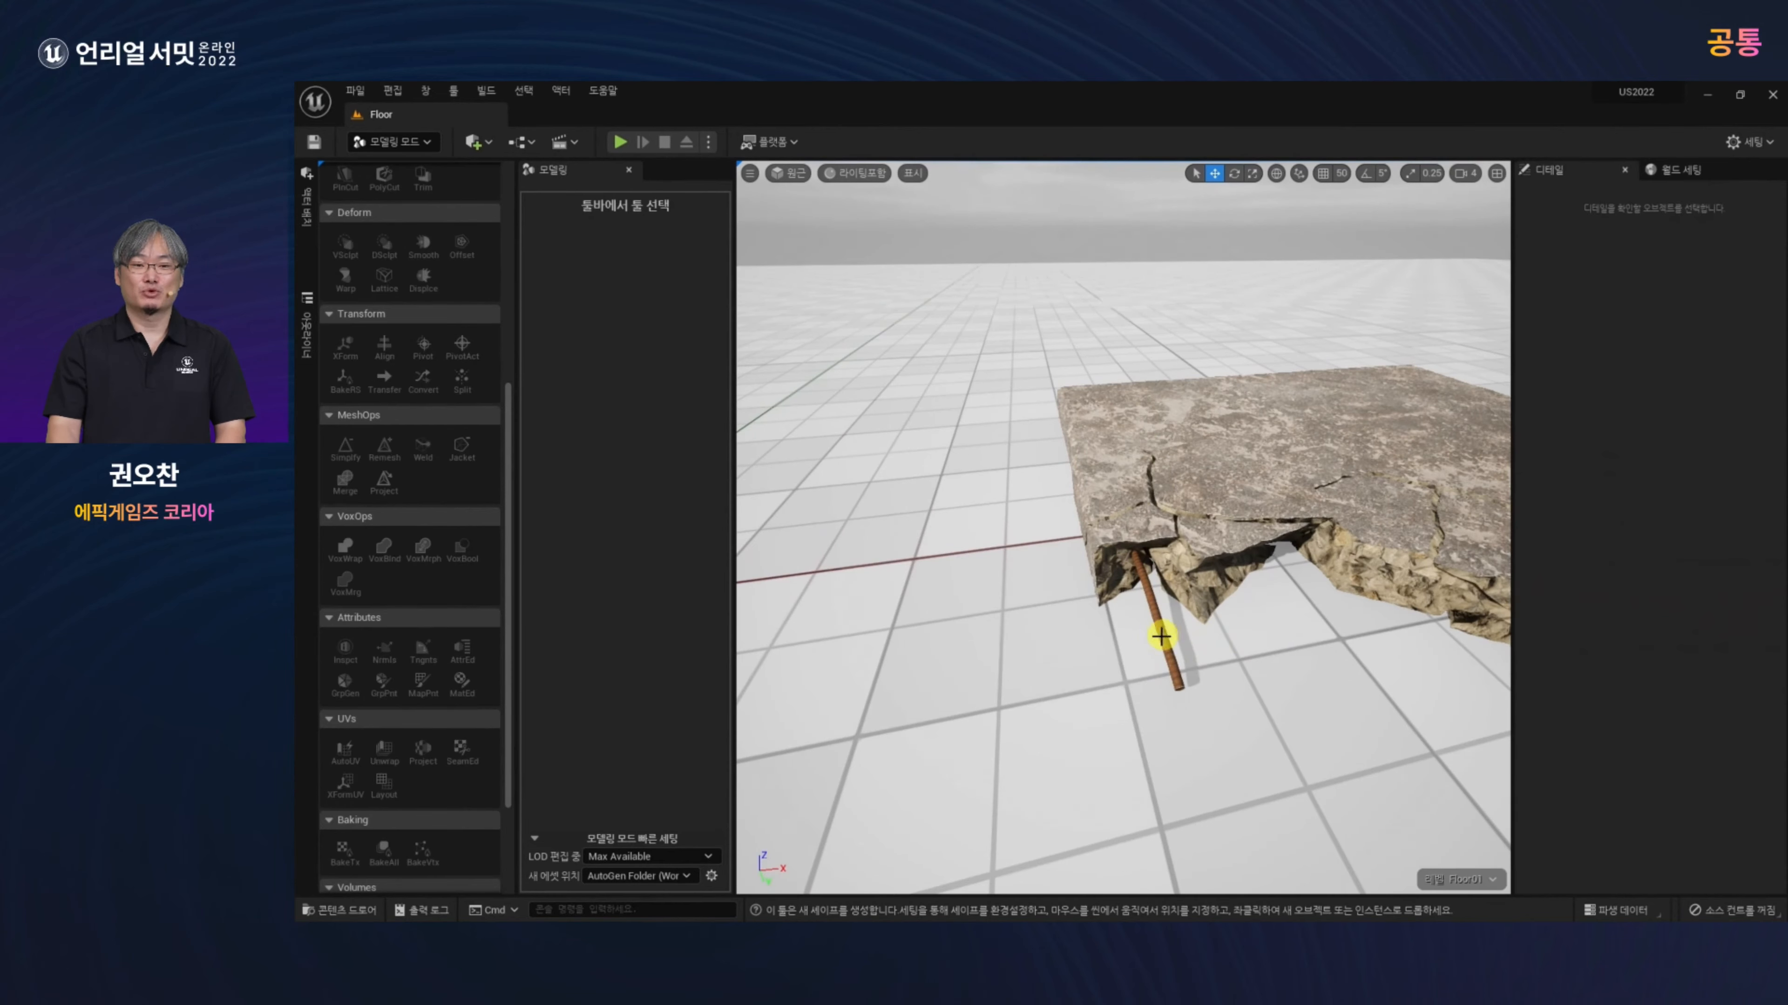
Step: Locate the rod's static mesh asset in the project content and duplicate it
{"action": "left_click", "coordinate": [1162, 636]}
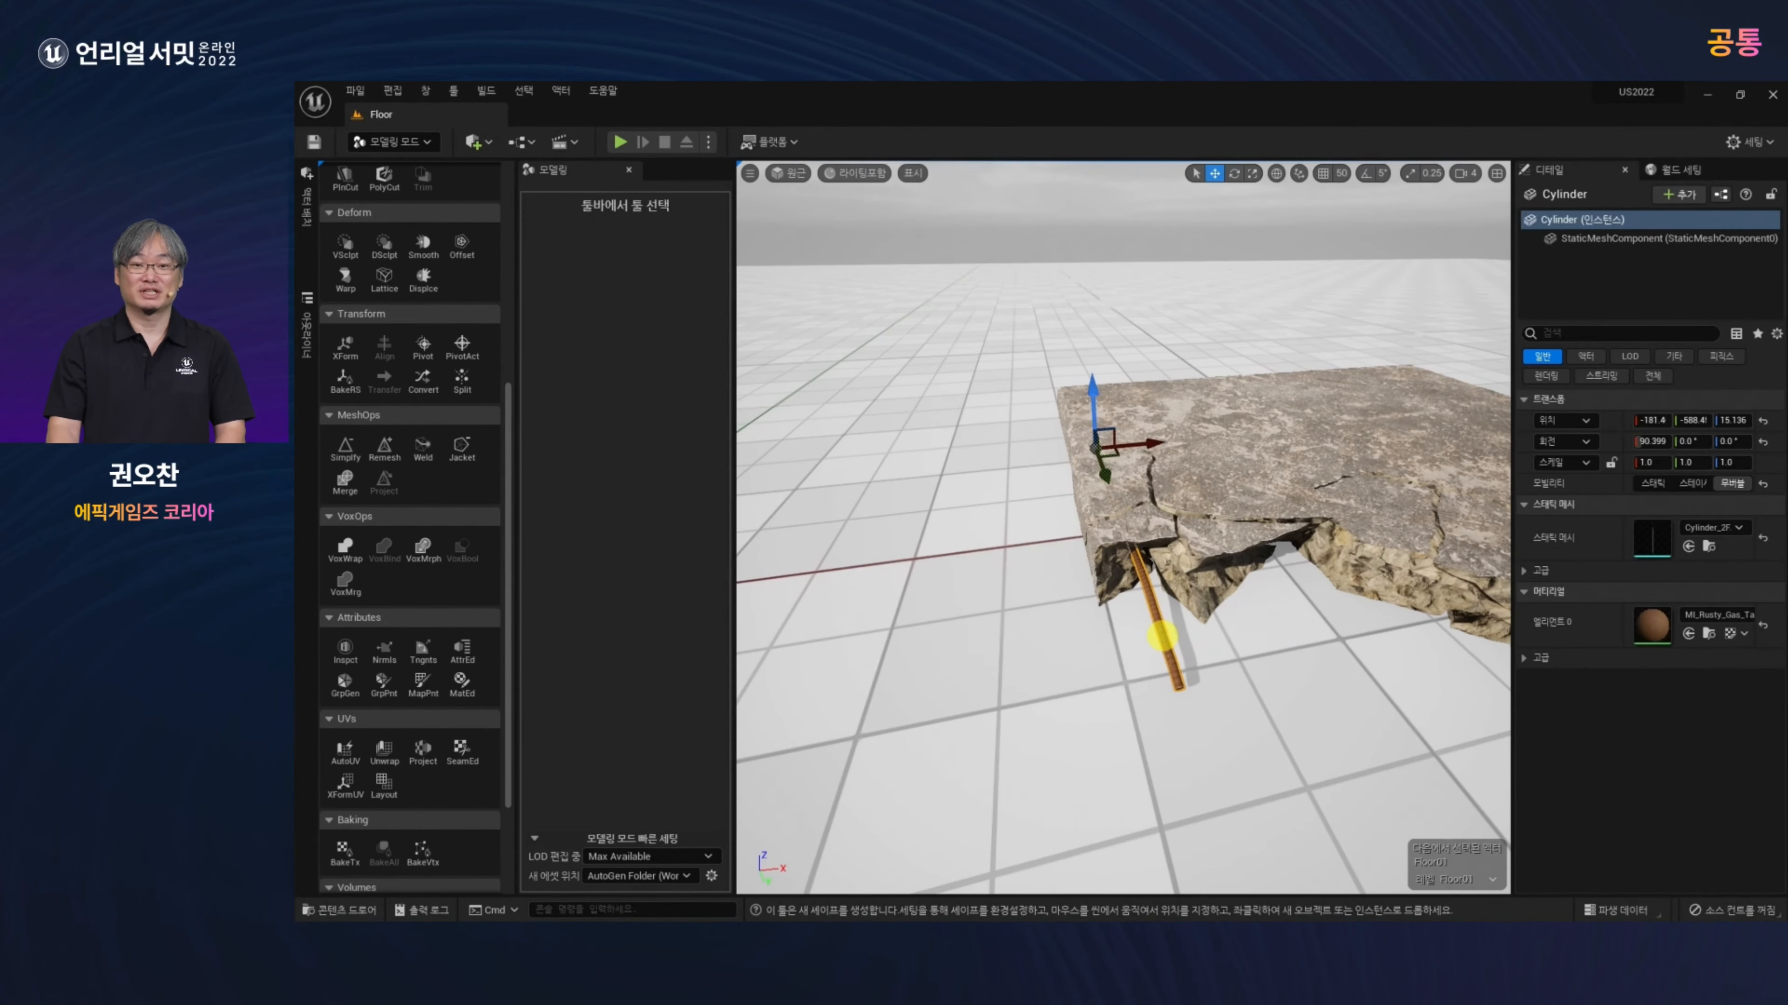
{"action": "right_click", "coordinate": [1162, 636]}
{"action": "left_click", "coordinate": [1226, 265]}
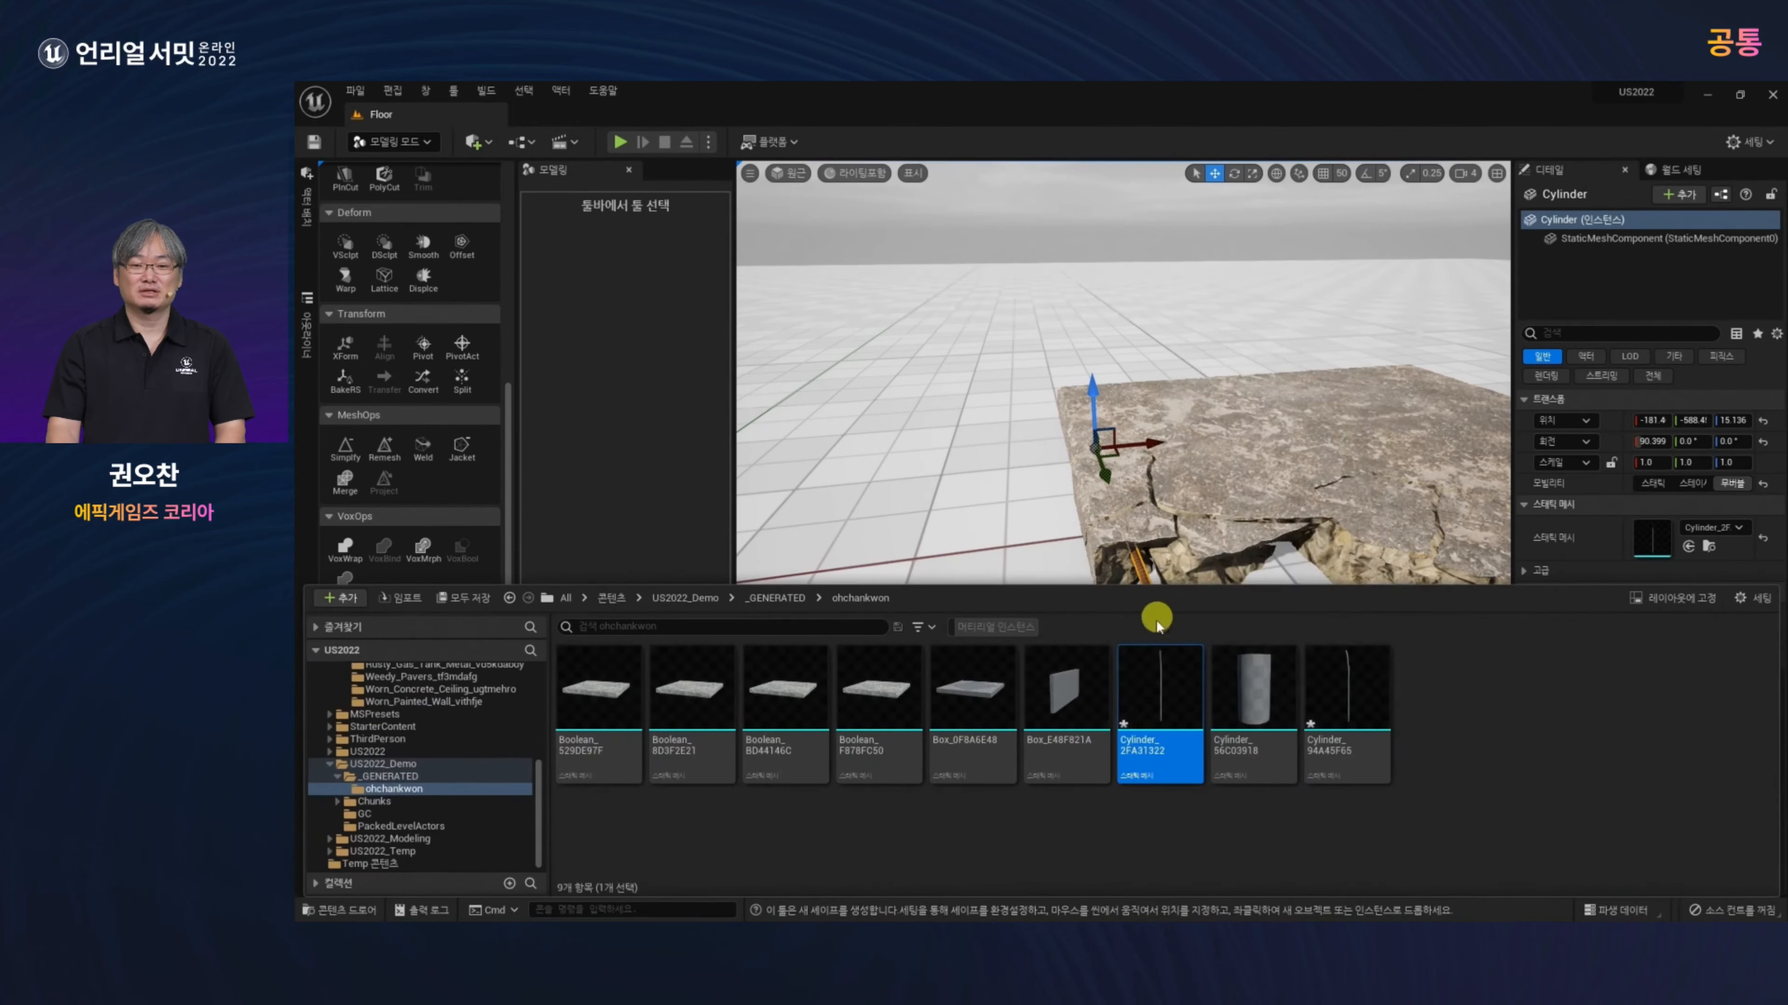
{"action": "right_click", "coordinate": [1167, 700]}
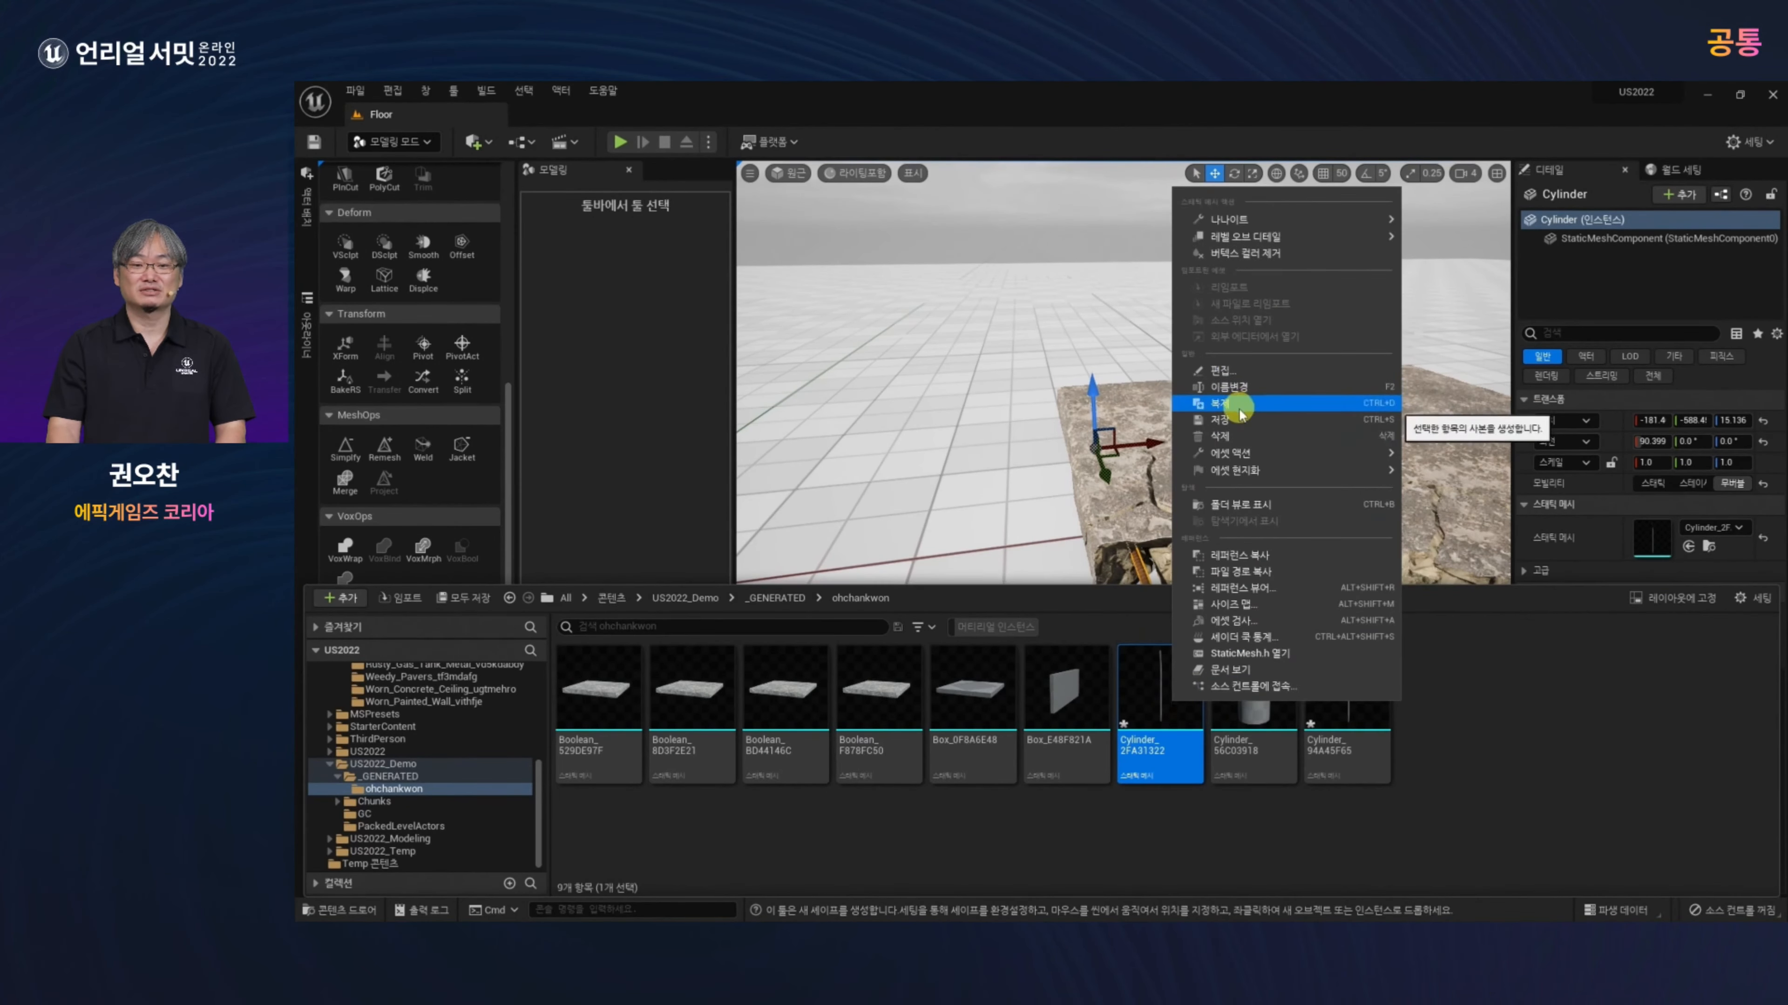
{"action": "left_click", "coordinate": [1239, 410]}
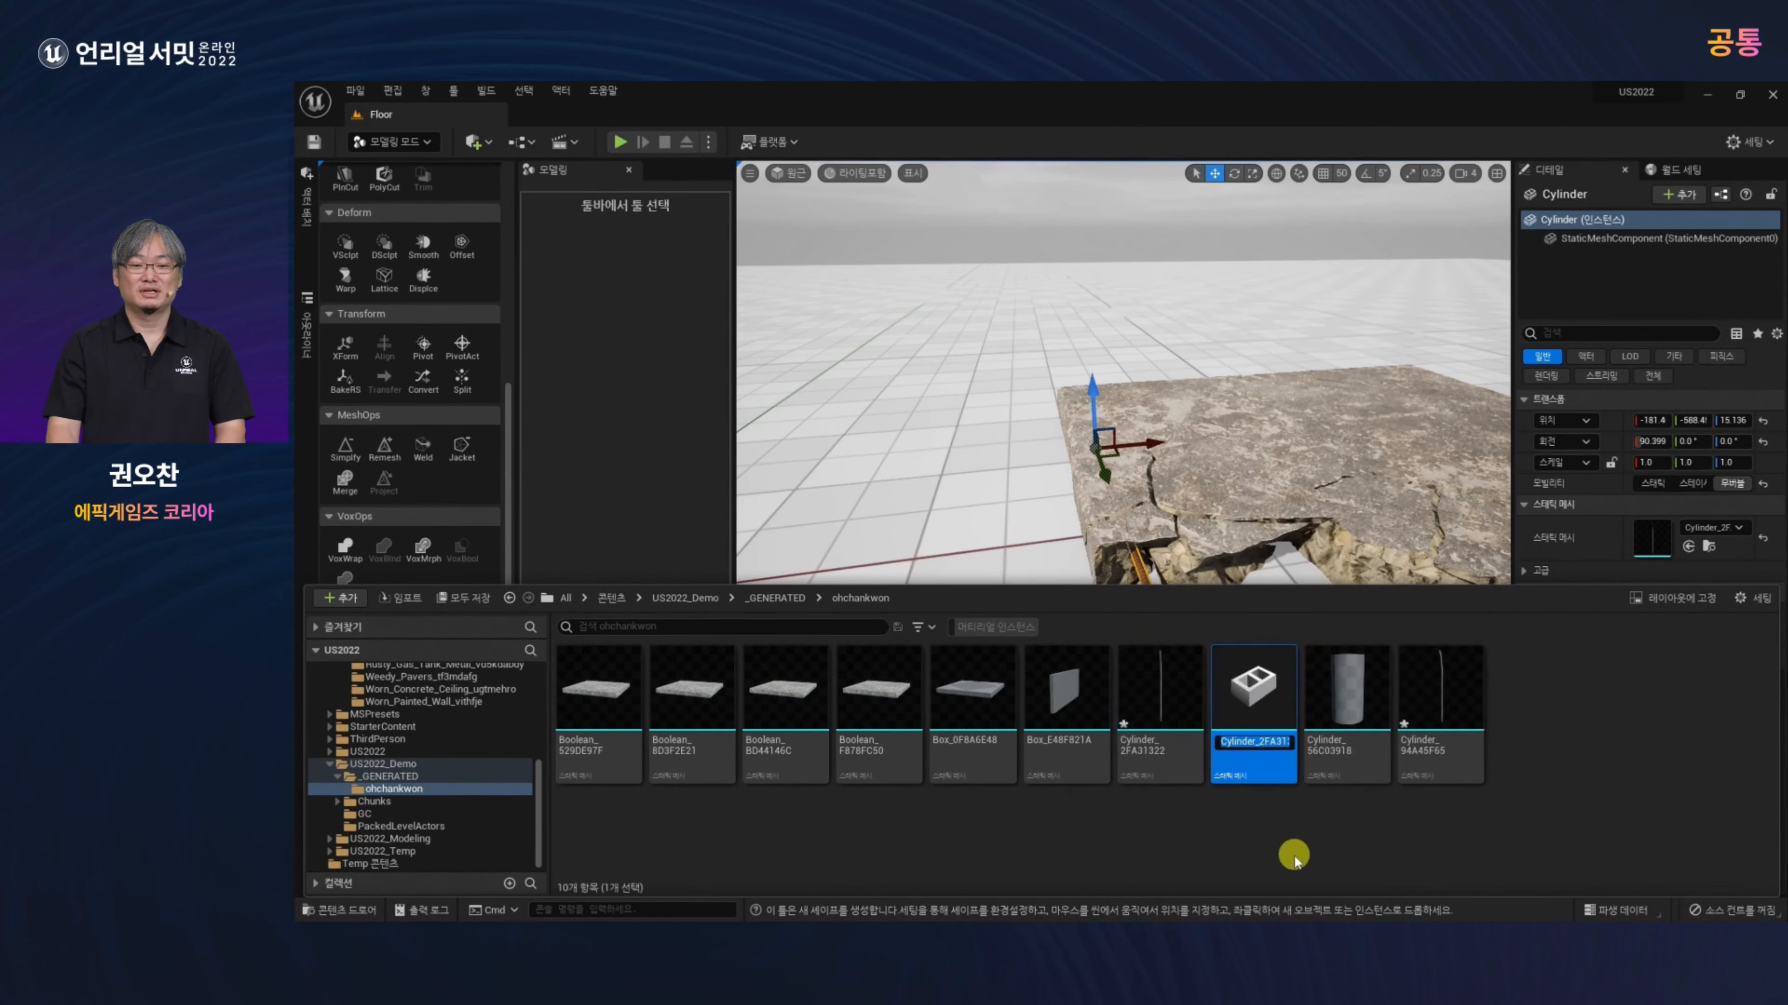
Step: Place the duplicated rod mesh Cylinder_2FA31323 in the slab's broken edge beside the first rod, rotated about 88.3° at about X -133, Y -582
{"action": "key", "text": "Return"}
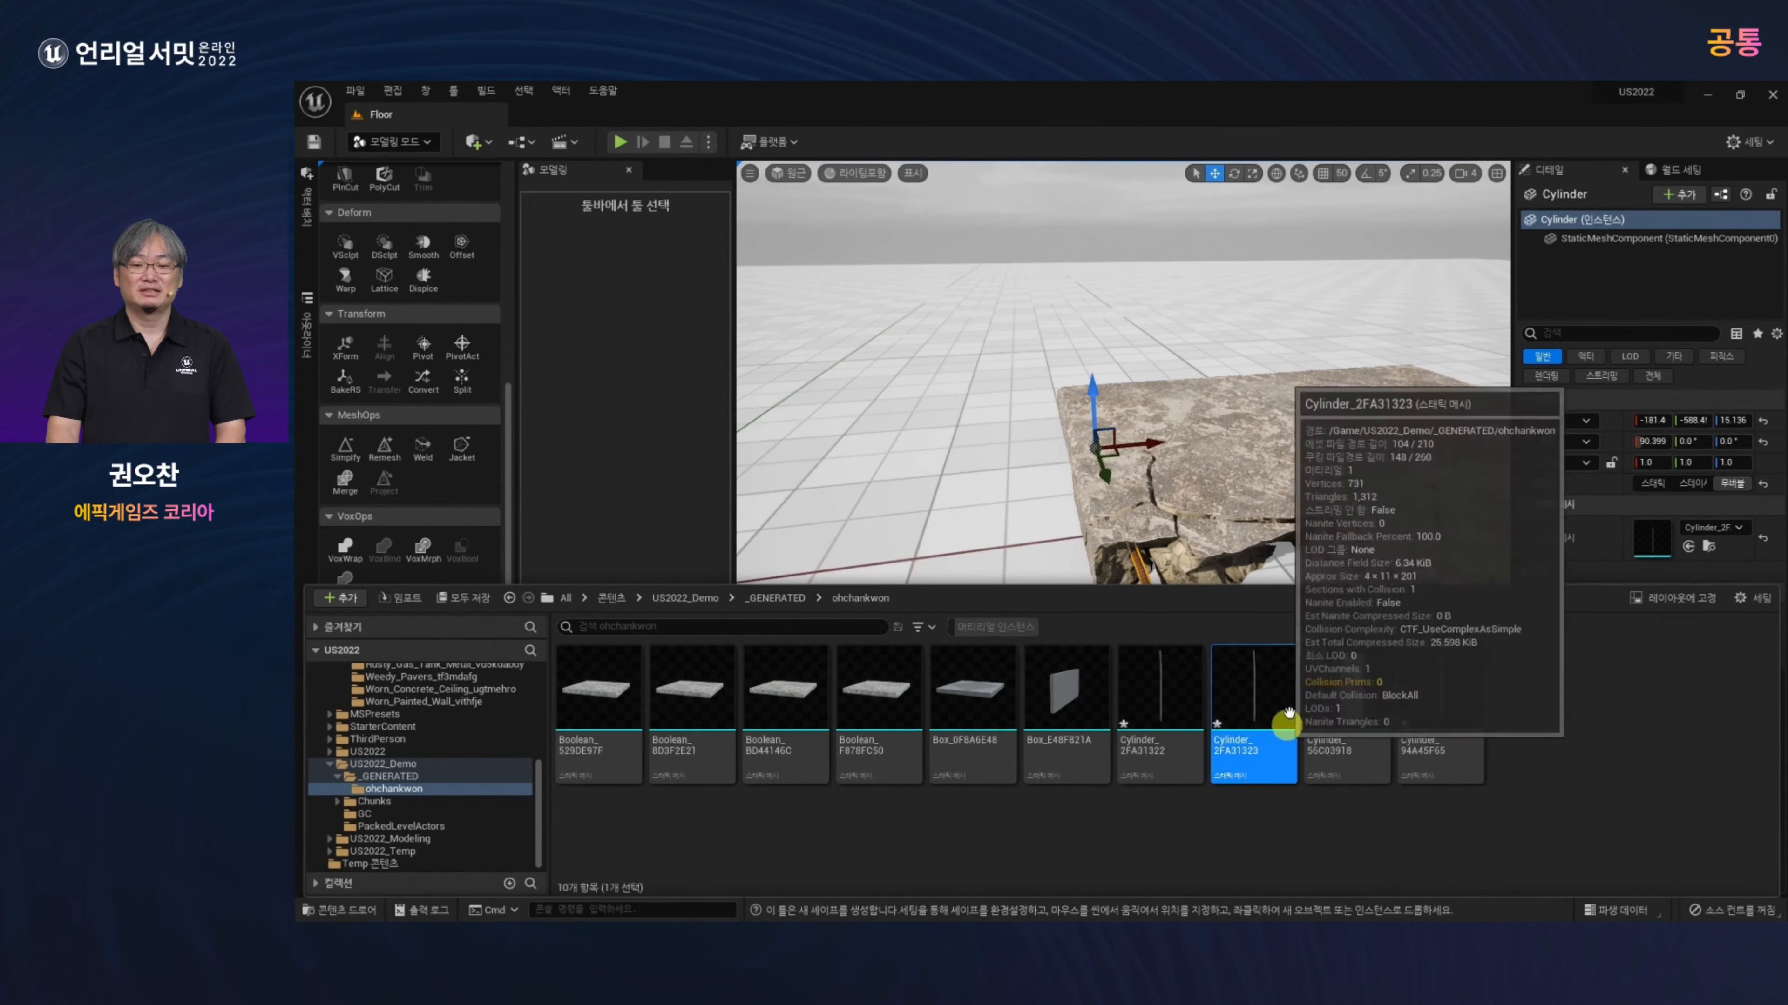
{"action": "middle_click_drag", "start_coordinate": [1302, 563], "coordinate": [1305, 622]}
{"action": "key", "text": "ctrl+space"}
{"action": "left_click_drag", "start_coordinate": [1249, 735], "coordinate": [1185, 482]}
{"action": "key", "text": "e"}
{"action": "left_click_drag", "start_coordinate": [1188, 389], "coordinate": [1232, 591]}
{"action": "key", "text": "w"}
{"action": "left_click_drag", "start_coordinate": [1179, 499], "coordinate": [1107, 386]}
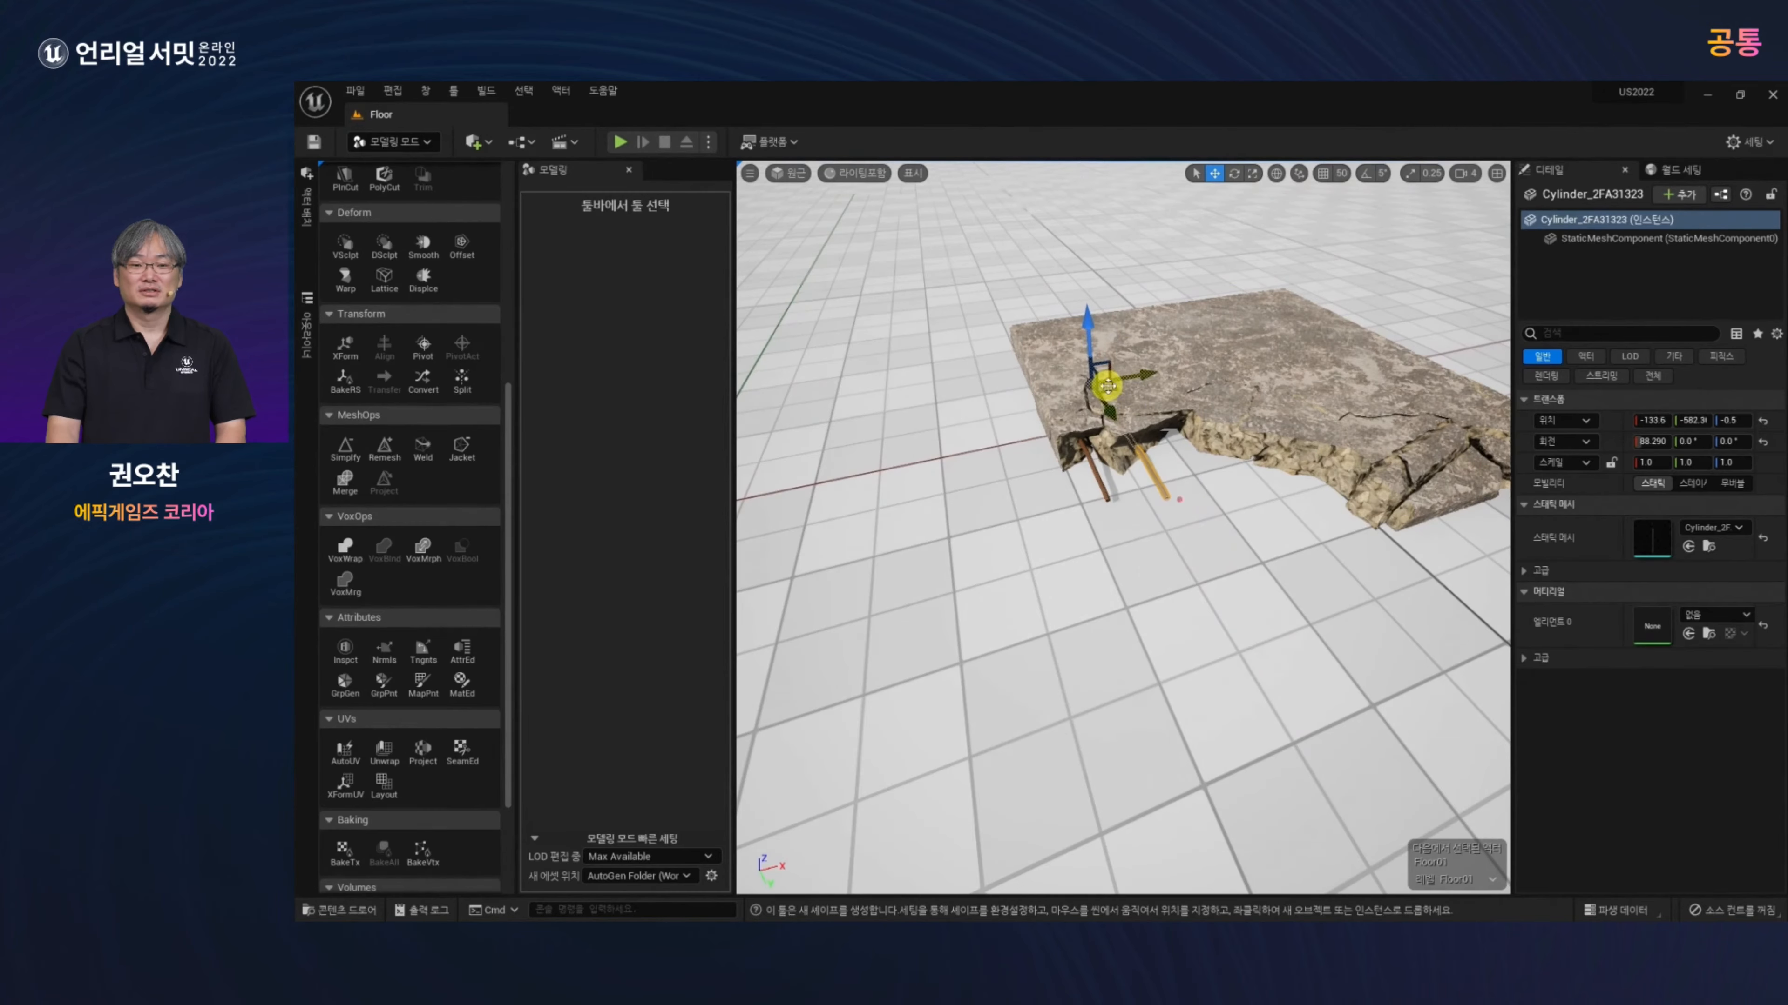
Step: Start a Lattice deformation with 2 × 2 × 20 resolution on the second rod and bend its outer section by rotating the end control points
{"action": "key", "text": "f"}
{"action": "left_click_drag", "start_coordinate": [1249, 650], "coordinate": [1228, 635], "text": "alt"}
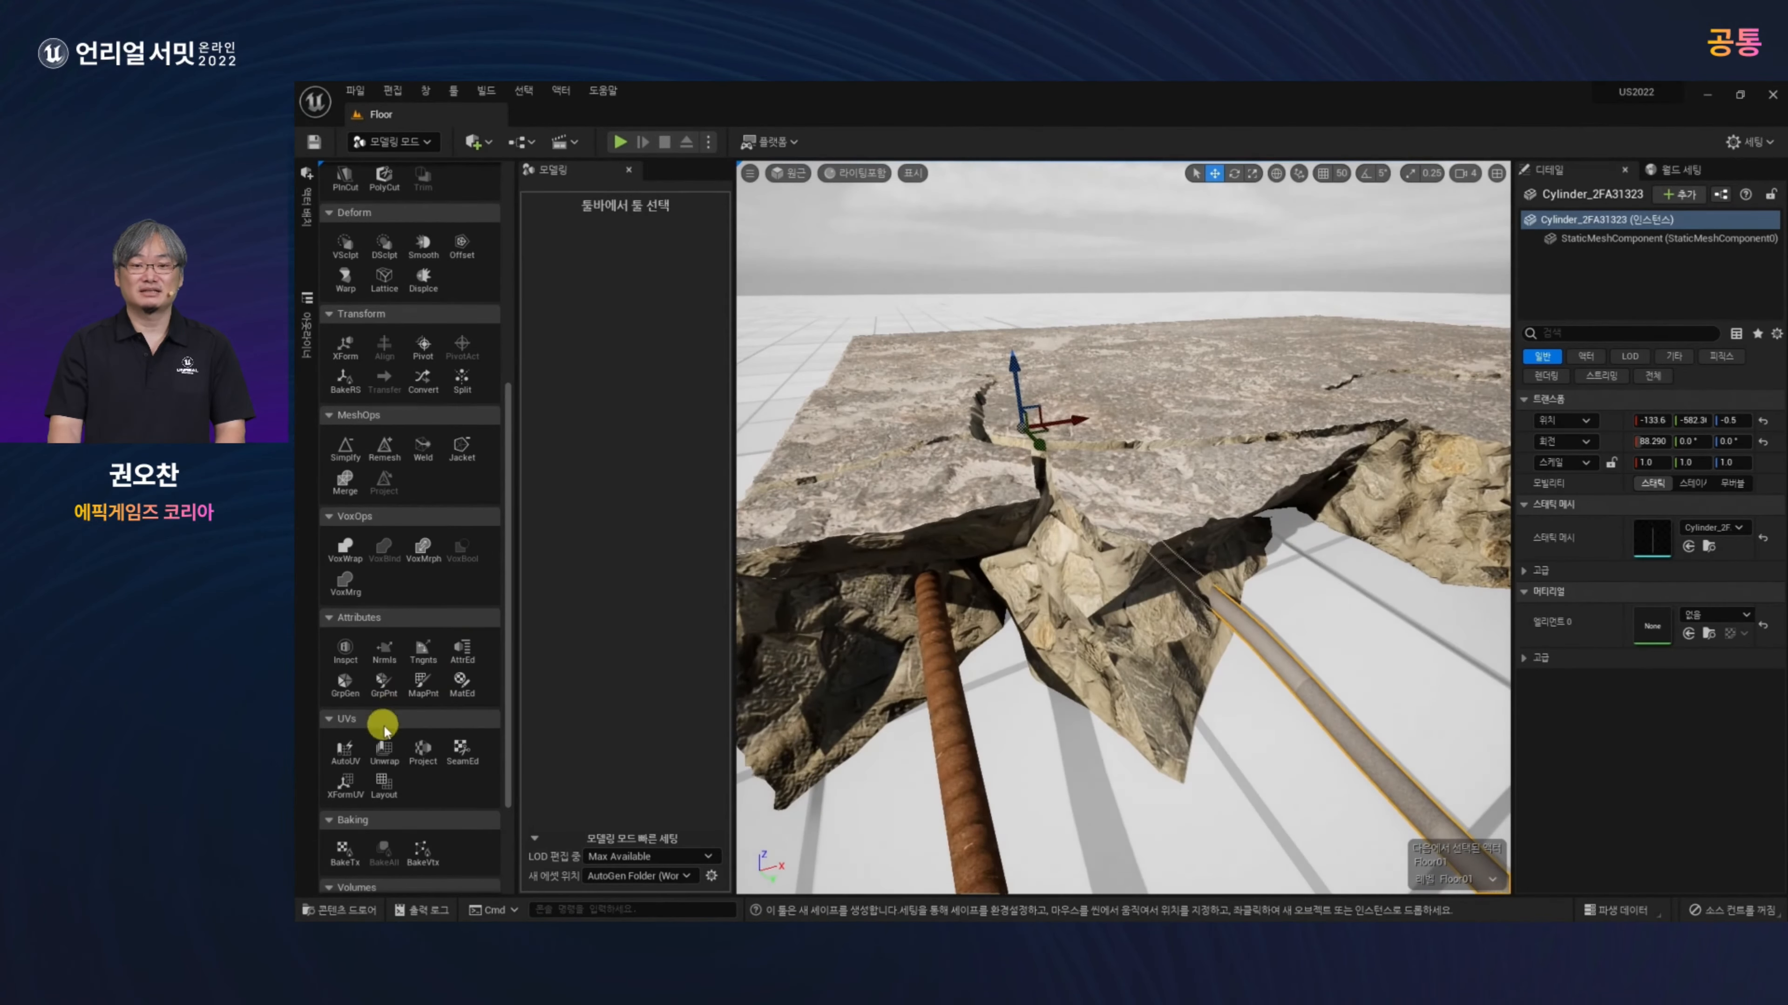
{"action": "left_click", "coordinate": [374, 282]}
{"action": "scroll", "coordinate": [1014, 674], "scroll_direction": "down", "scroll_amount": 6}
{"action": "left_click_drag", "start_coordinate": [1018, 675], "coordinate": [1073, 663], "text": "alt"}
{"action": "scroll", "coordinate": [1273, 610], "scroll_direction": "up", "scroll_amount": 2}
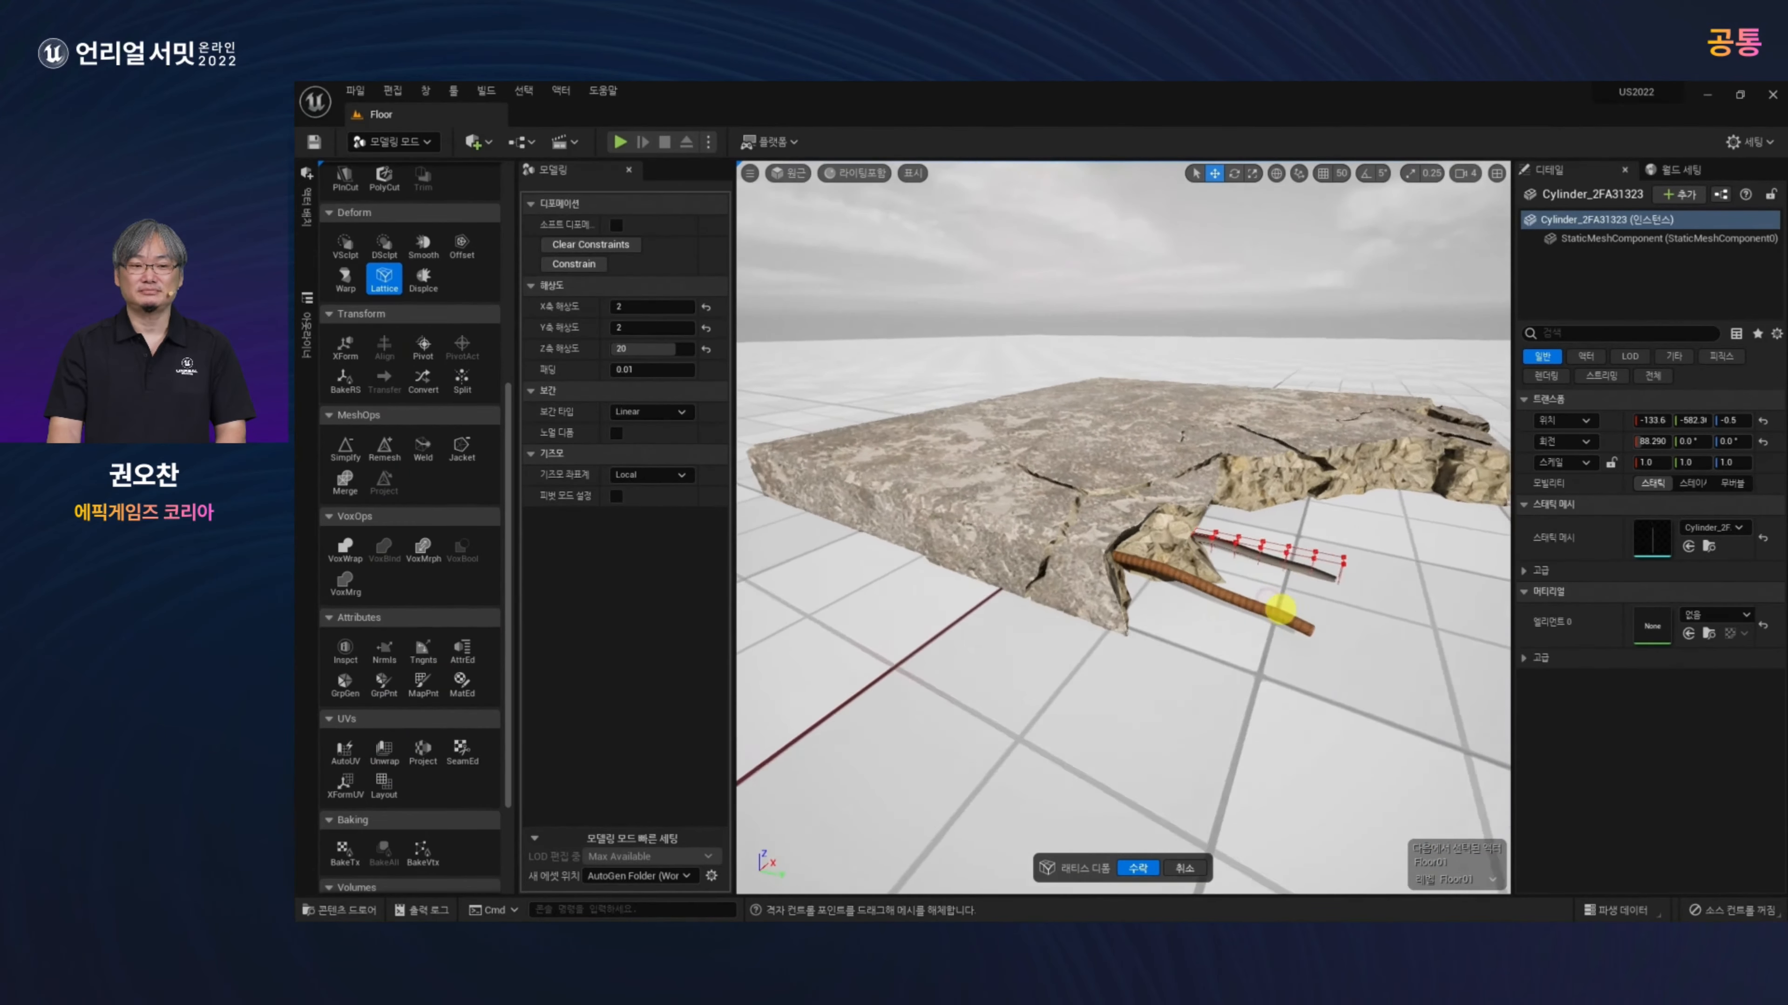
{"action": "scroll", "coordinate": [1295, 592], "scroll_direction": "up", "scroll_amount": 2}
{"action": "left_click_drag", "start_coordinate": [1386, 590], "coordinate": [1468, 652]}
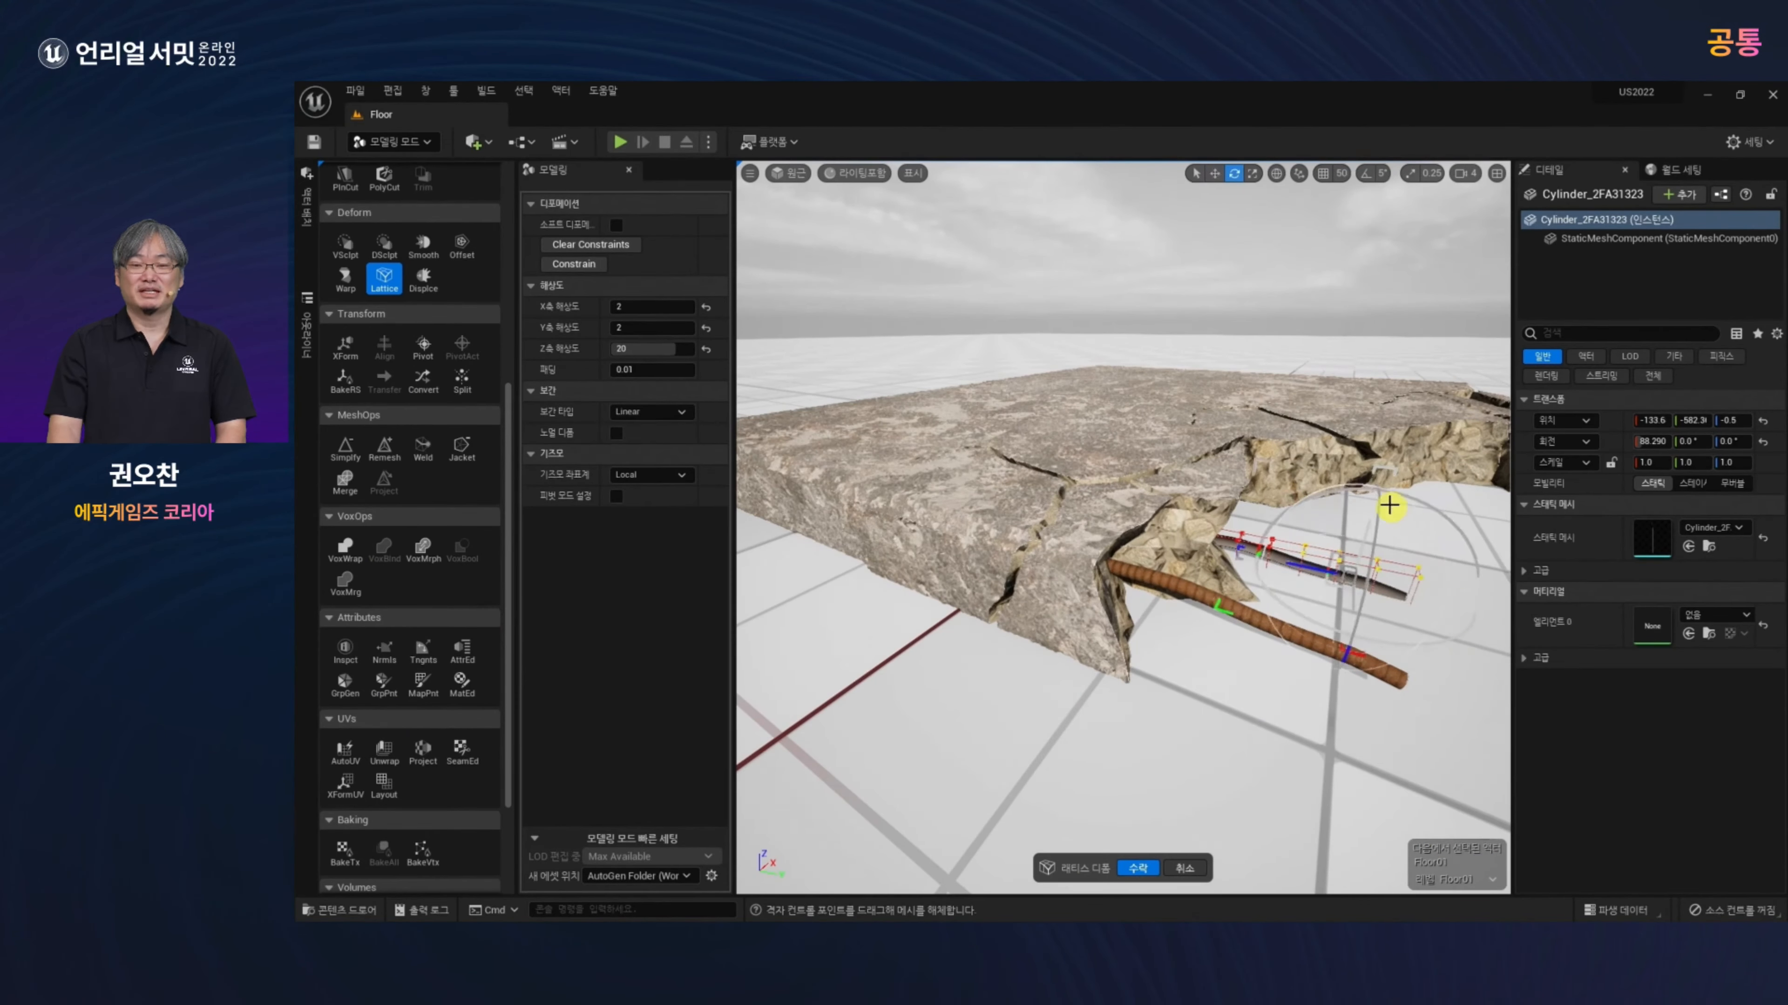
{"action": "left_click_drag", "start_coordinate": [1344, 484], "coordinate": [1359, 523]}
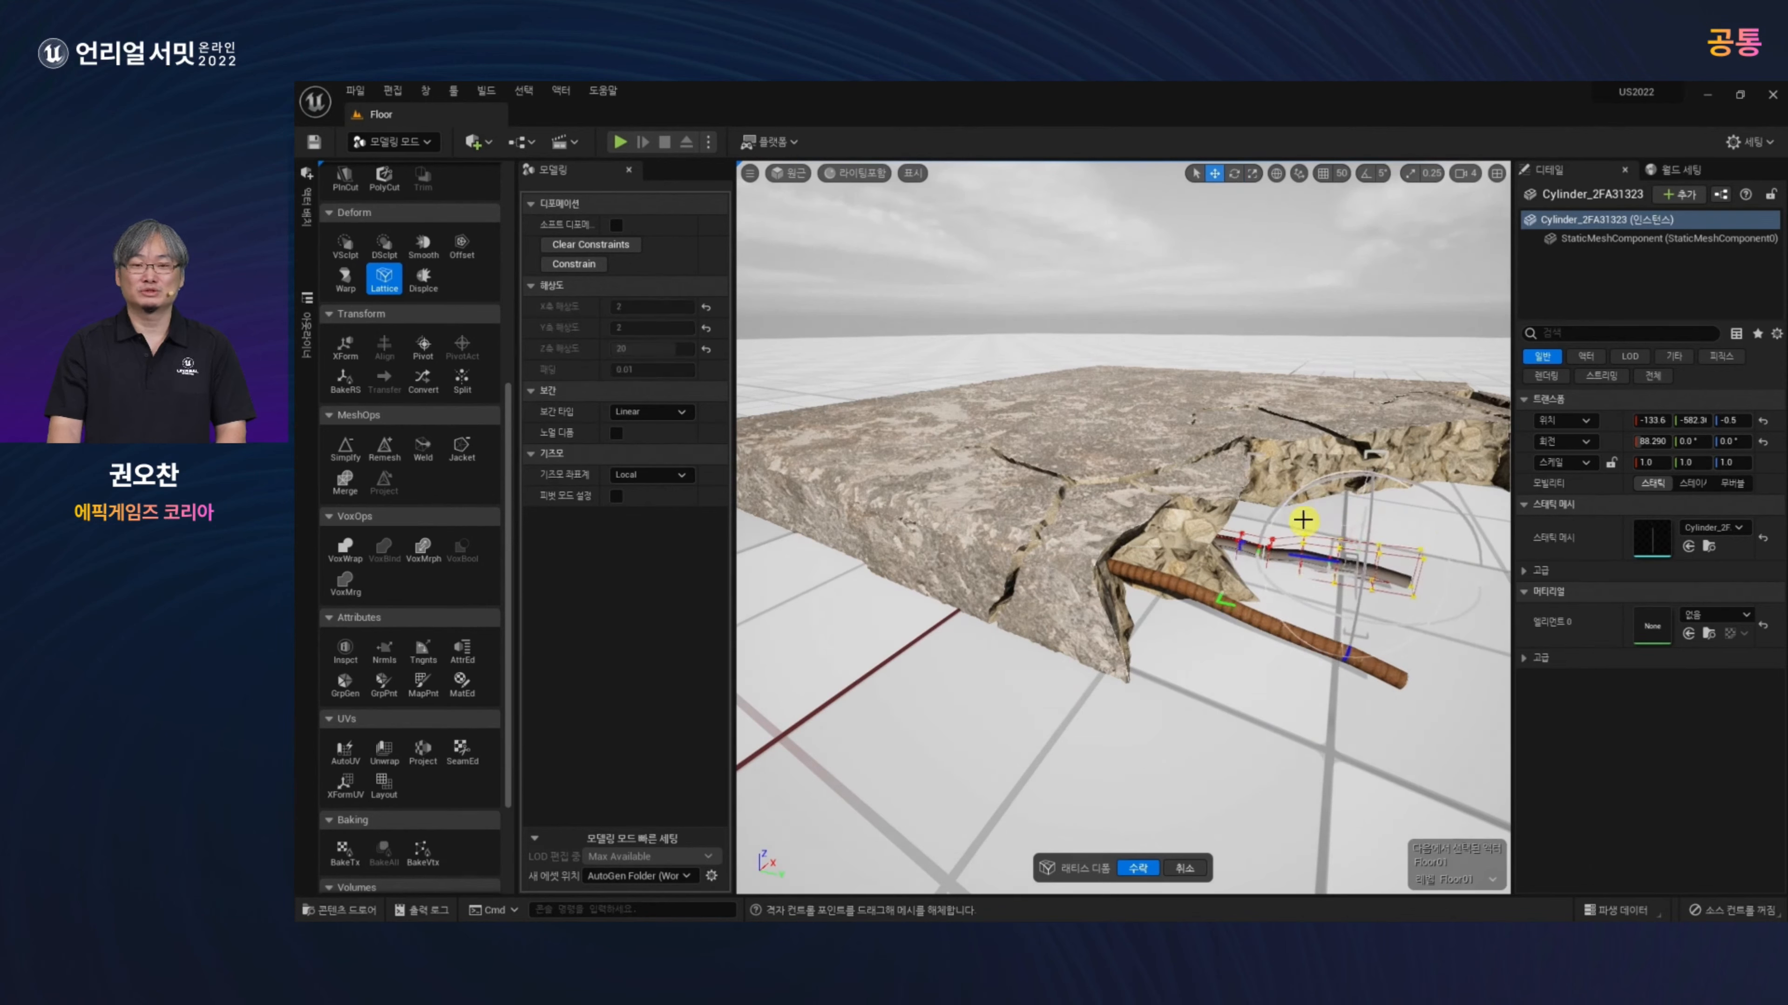
{"action": "left_click_drag", "start_coordinate": [1272, 447], "coordinate": [1468, 667]}
{"action": "scroll", "coordinate": [1357, 751], "scroll_direction": "up", "scroll_amount": 8}
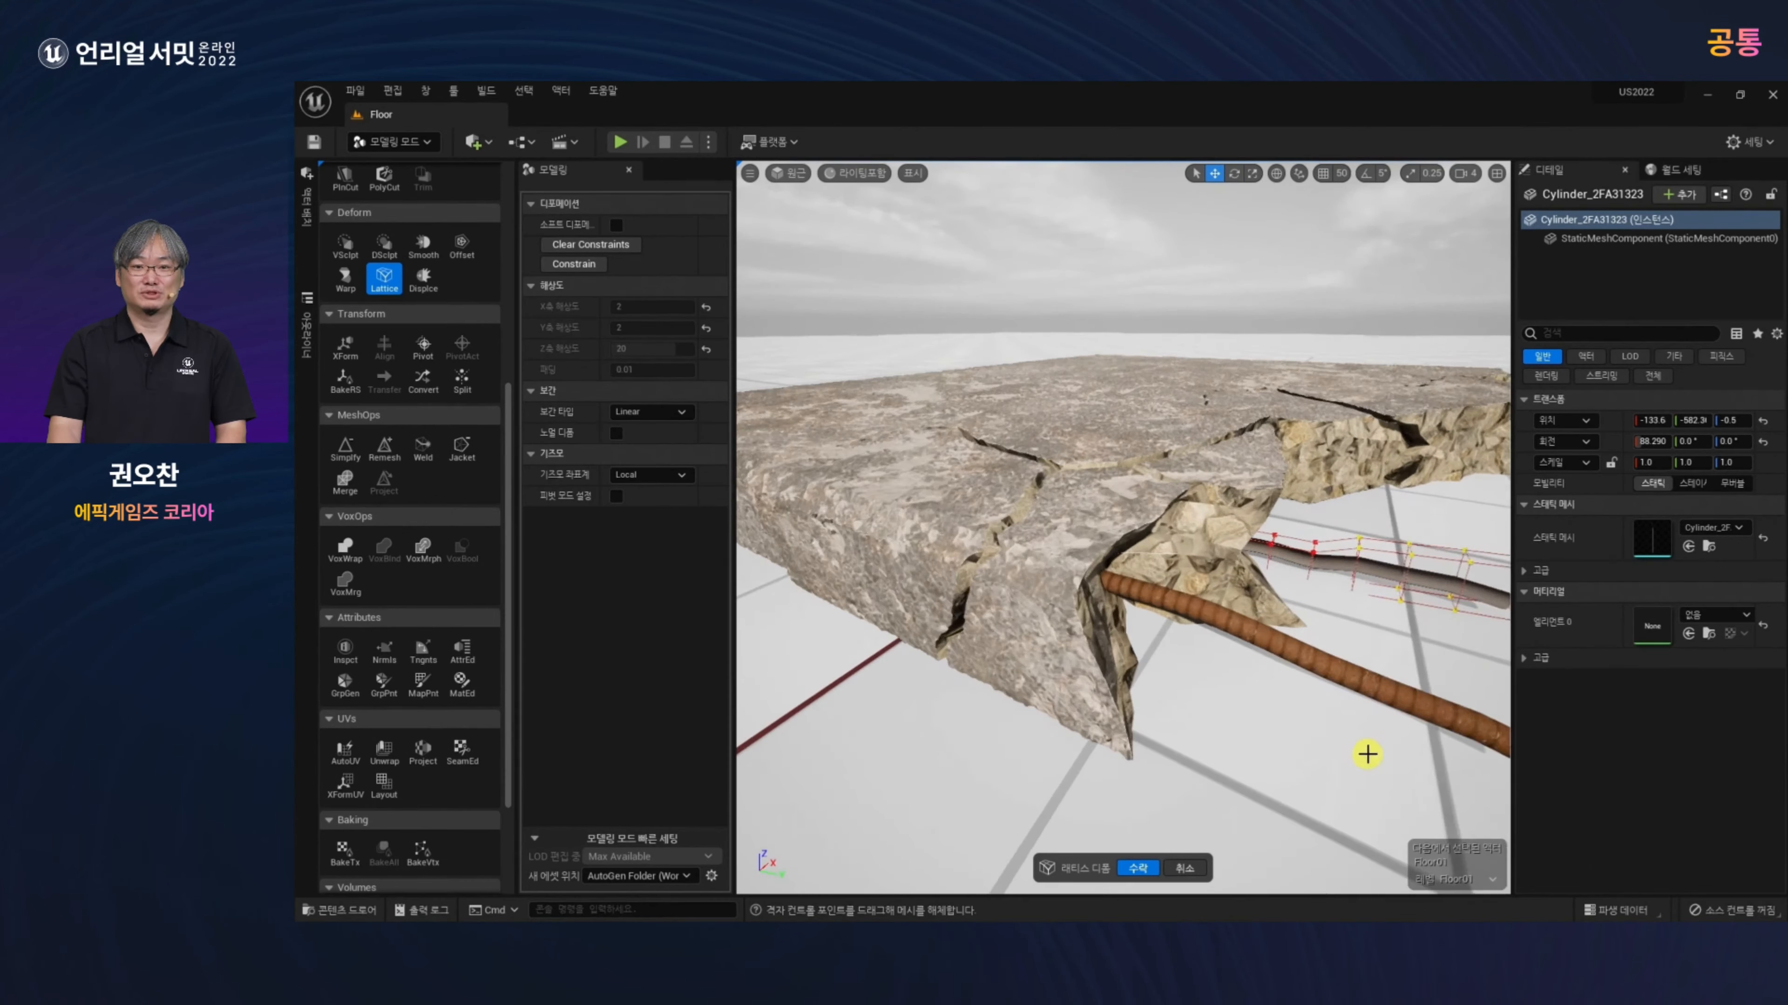
Step: Bend the section of the second rod nearer the slab by rotating its lattice control points, and accept the deformation
{"action": "scroll", "coordinate": [1362, 738], "scroll_direction": "down", "scroll_amount": 10}
{"action": "left_click_drag", "start_coordinate": [923, 459], "coordinate": [918, 428], "text": "alt"}
{"action": "left_click_drag", "start_coordinate": [997, 593], "coordinate": [997, 594]}
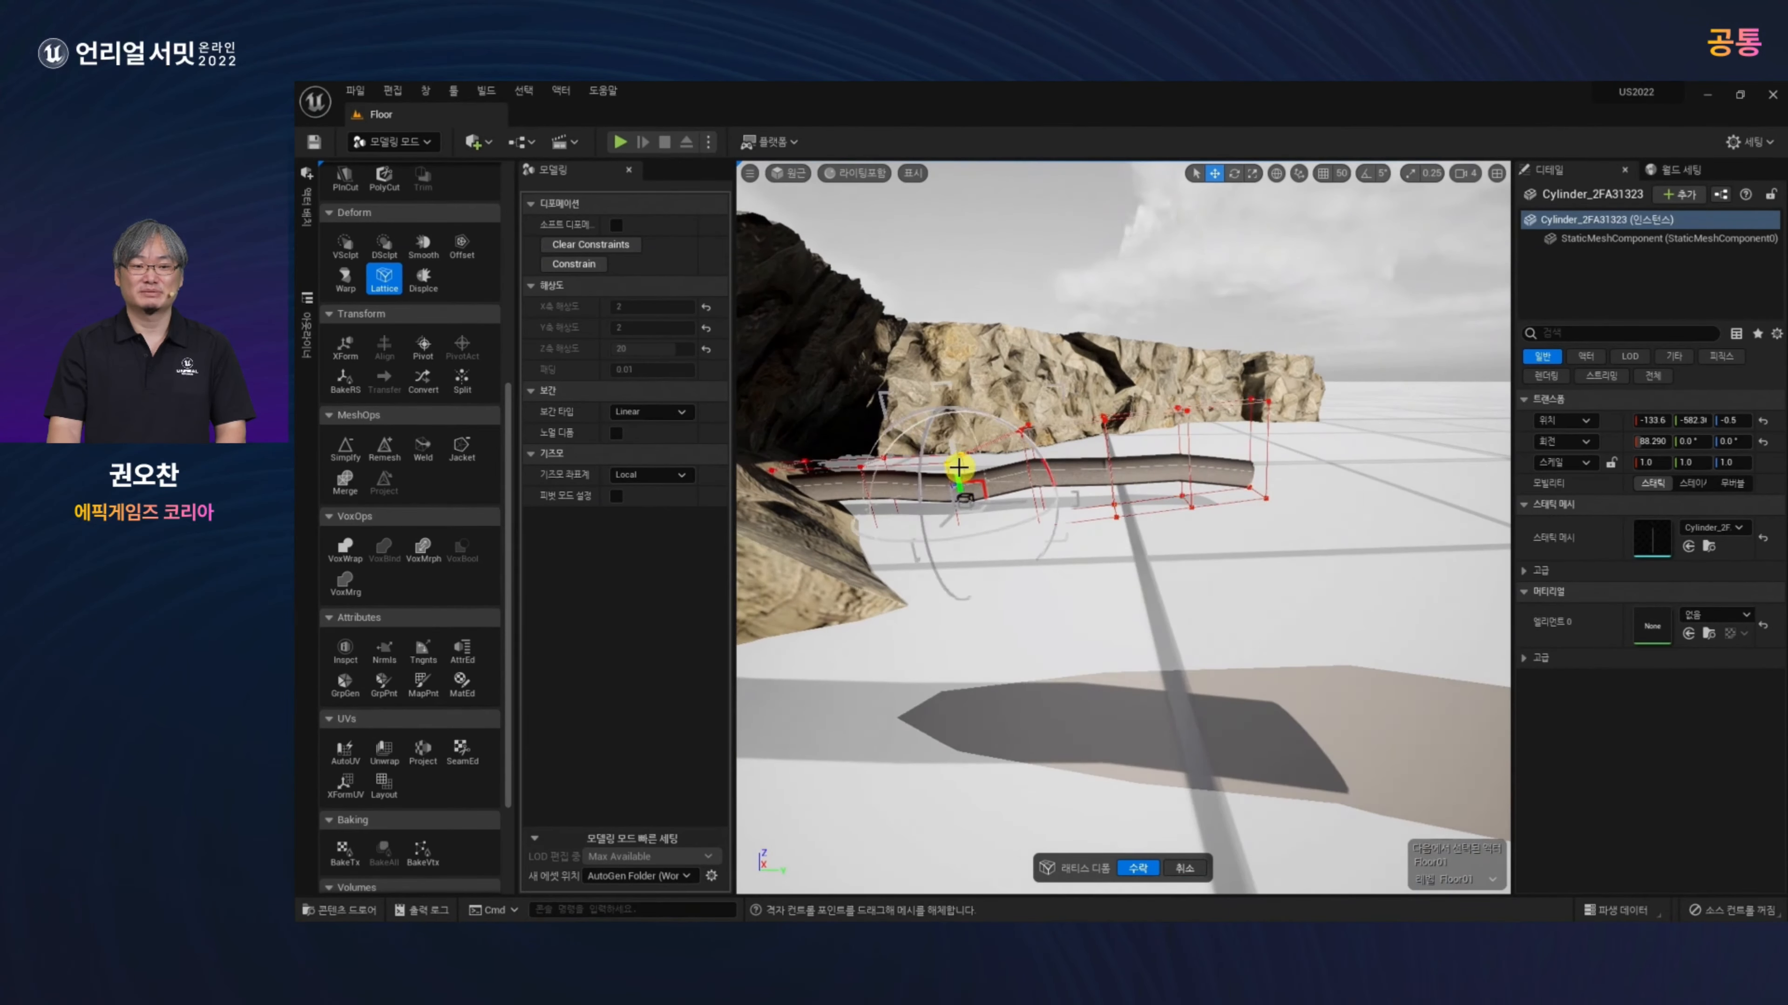
{"action": "left_click_drag", "start_coordinate": [955, 465], "coordinate": [953, 454]}
{"action": "left_click_drag", "start_coordinate": [1008, 507], "coordinate": [1166, 442], "text": "alt"}
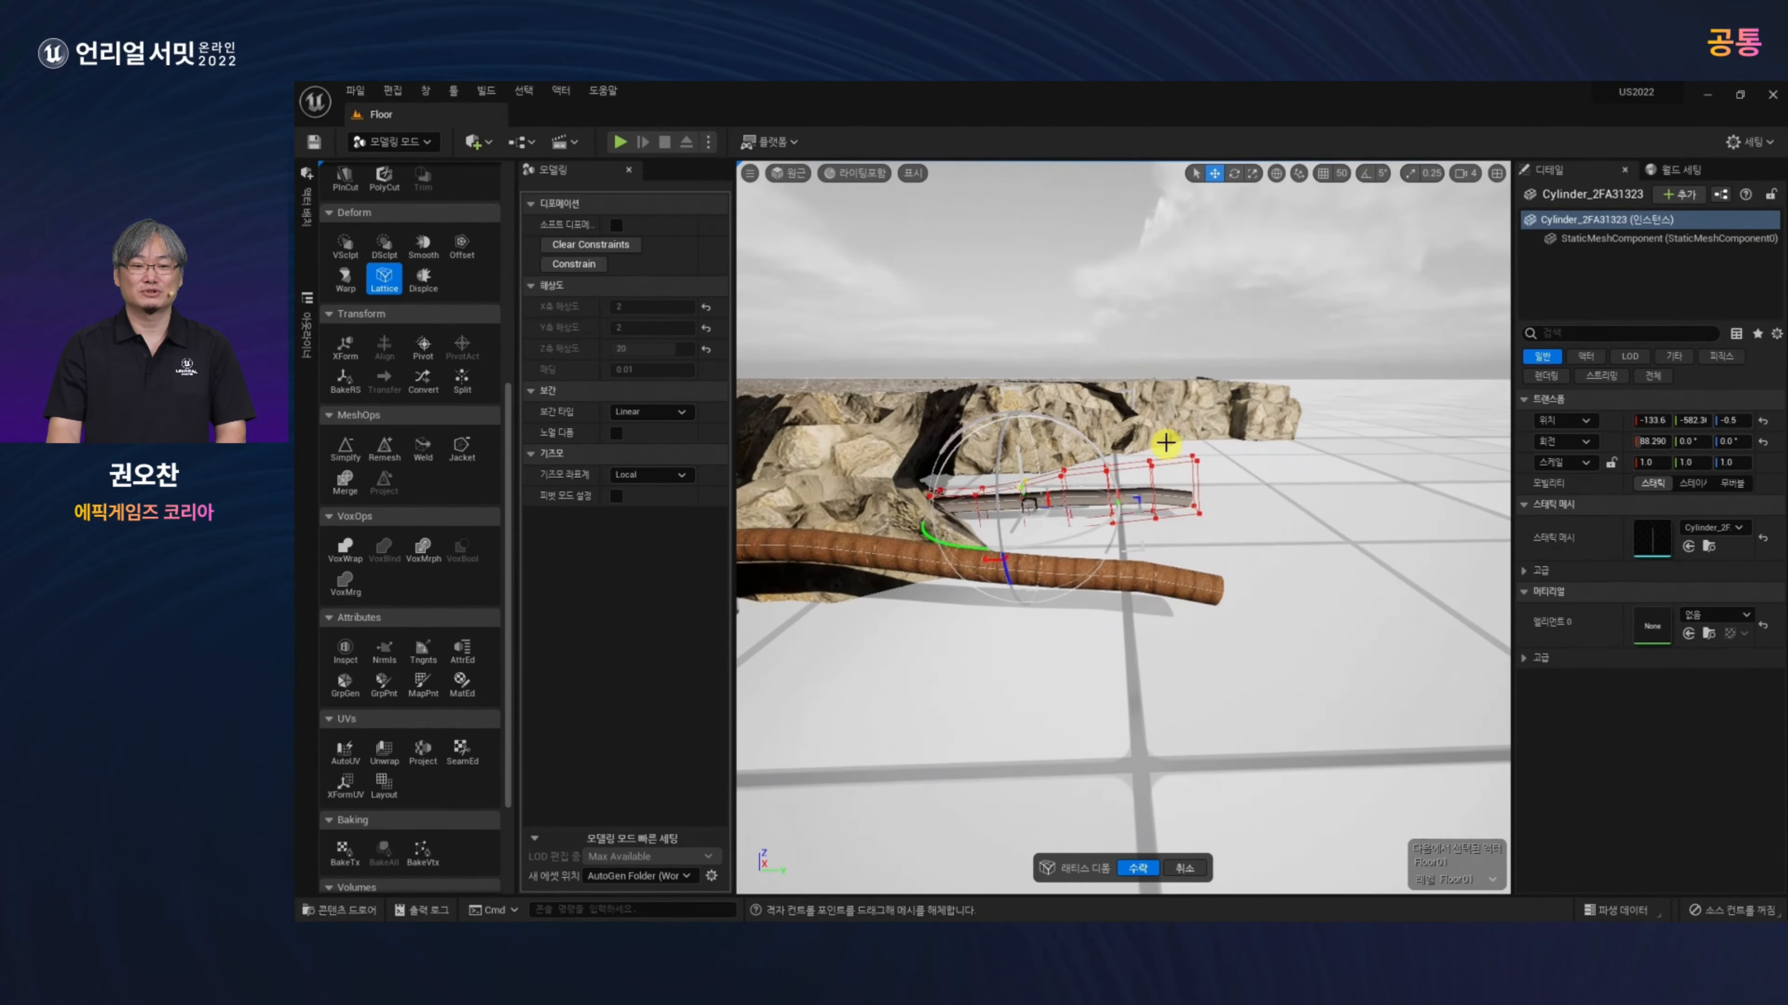
{"action": "left_click", "coordinate": [1145, 879]}
{"action": "left_click_drag", "start_coordinate": [1081, 687], "coordinate": [946, 746], "text": "alt"}
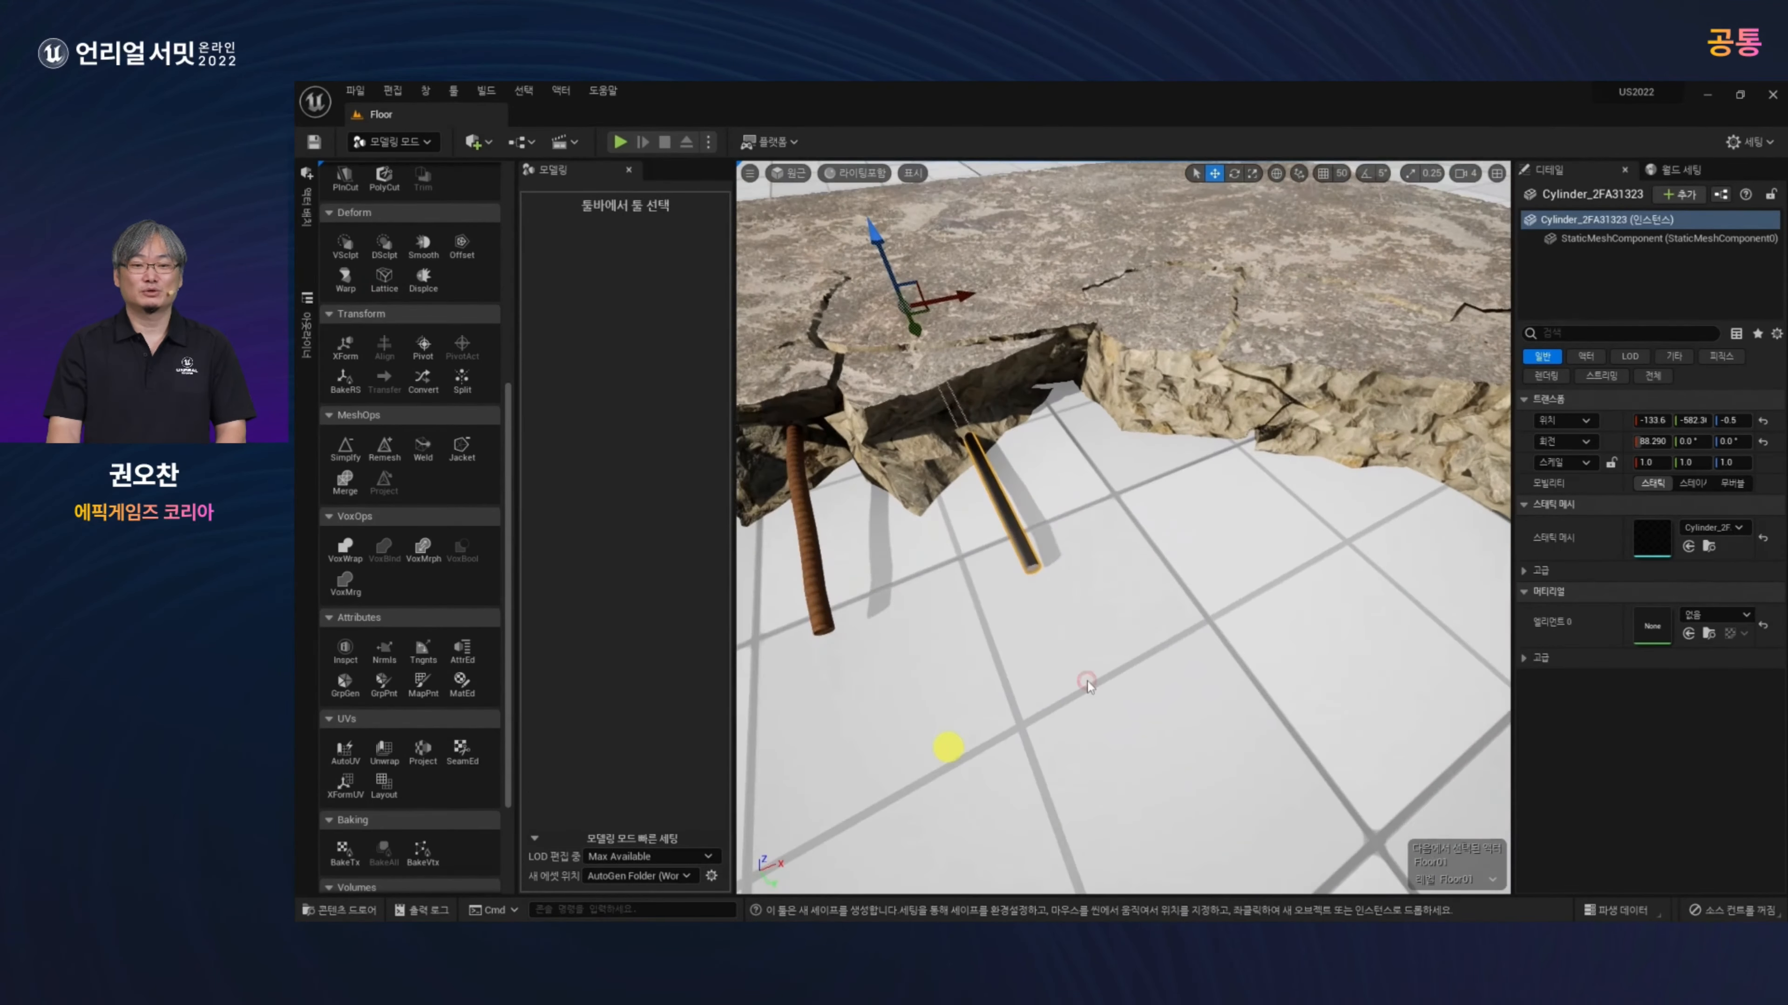
Step: Assign the MI_Rusty_Gas_Tank_Metal_vd5kdabdy_2K1 material instance from the Megascans Surfaces folder to the second rod
{"action": "key", "text": "ctrl+space"}
{"action": "scroll", "coordinate": [427, 710], "scroll_direction": "up", "scroll_amount": 5}
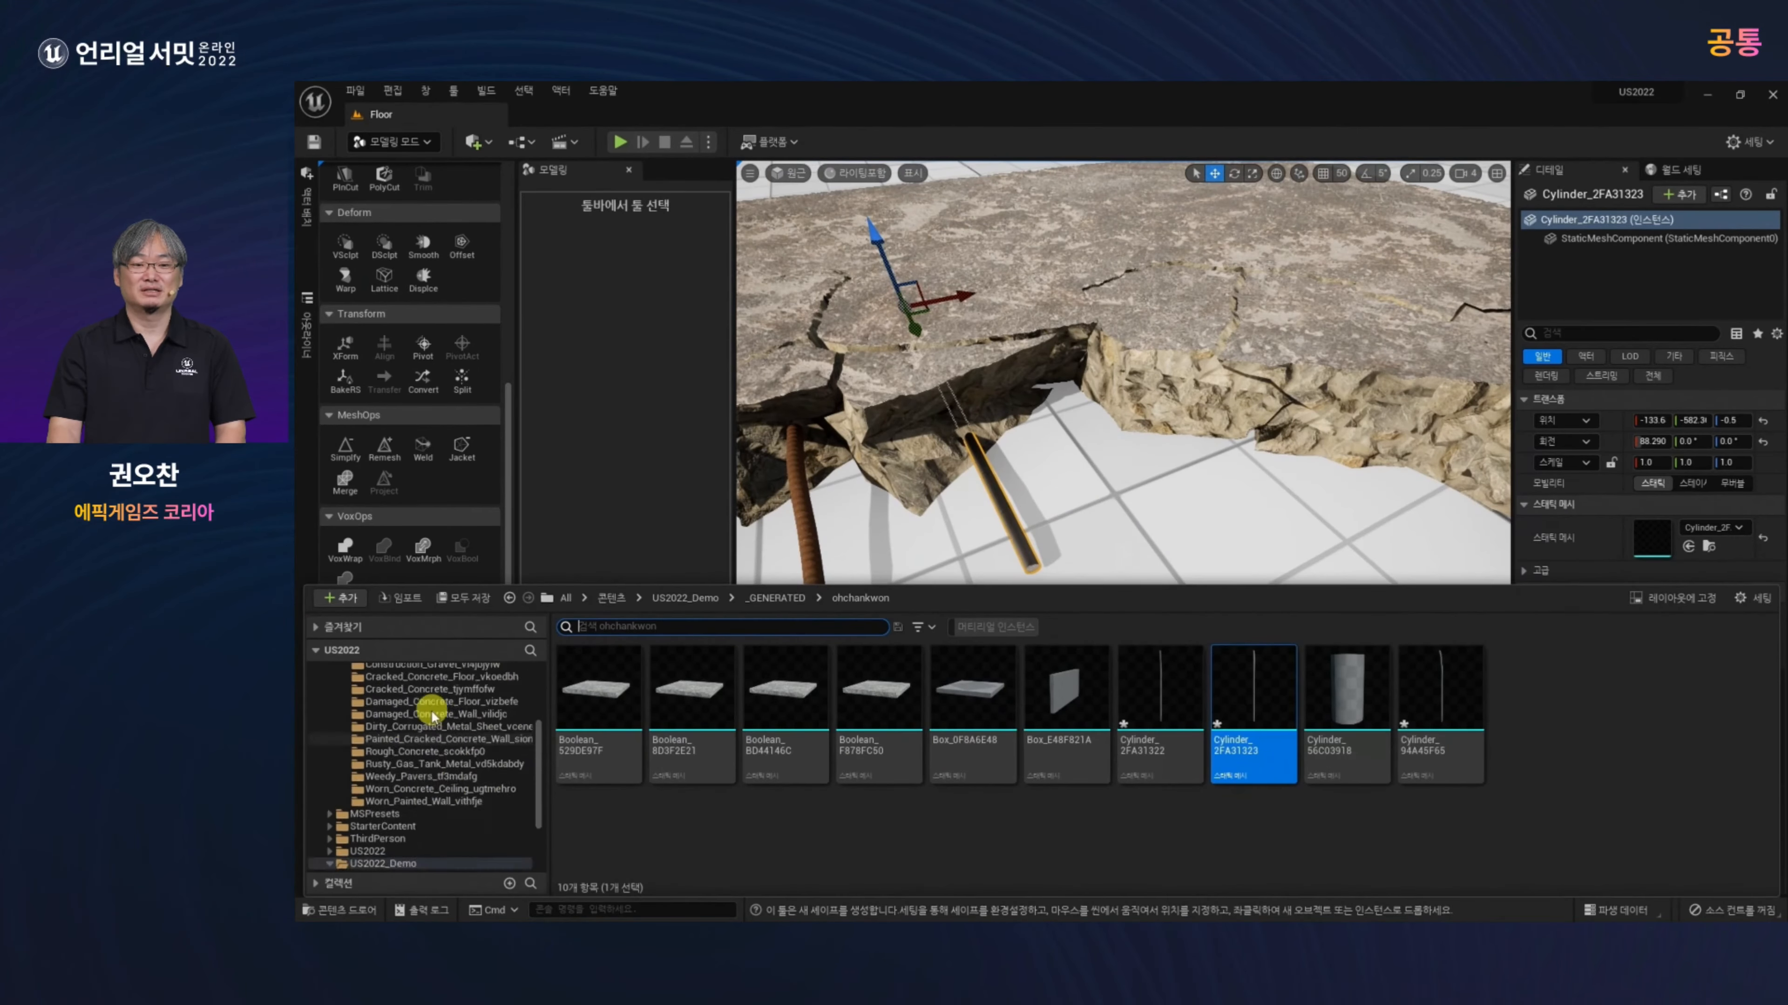
{"action": "left_click", "coordinate": [377, 726]}
{"action": "left_click", "coordinate": [998, 629]}
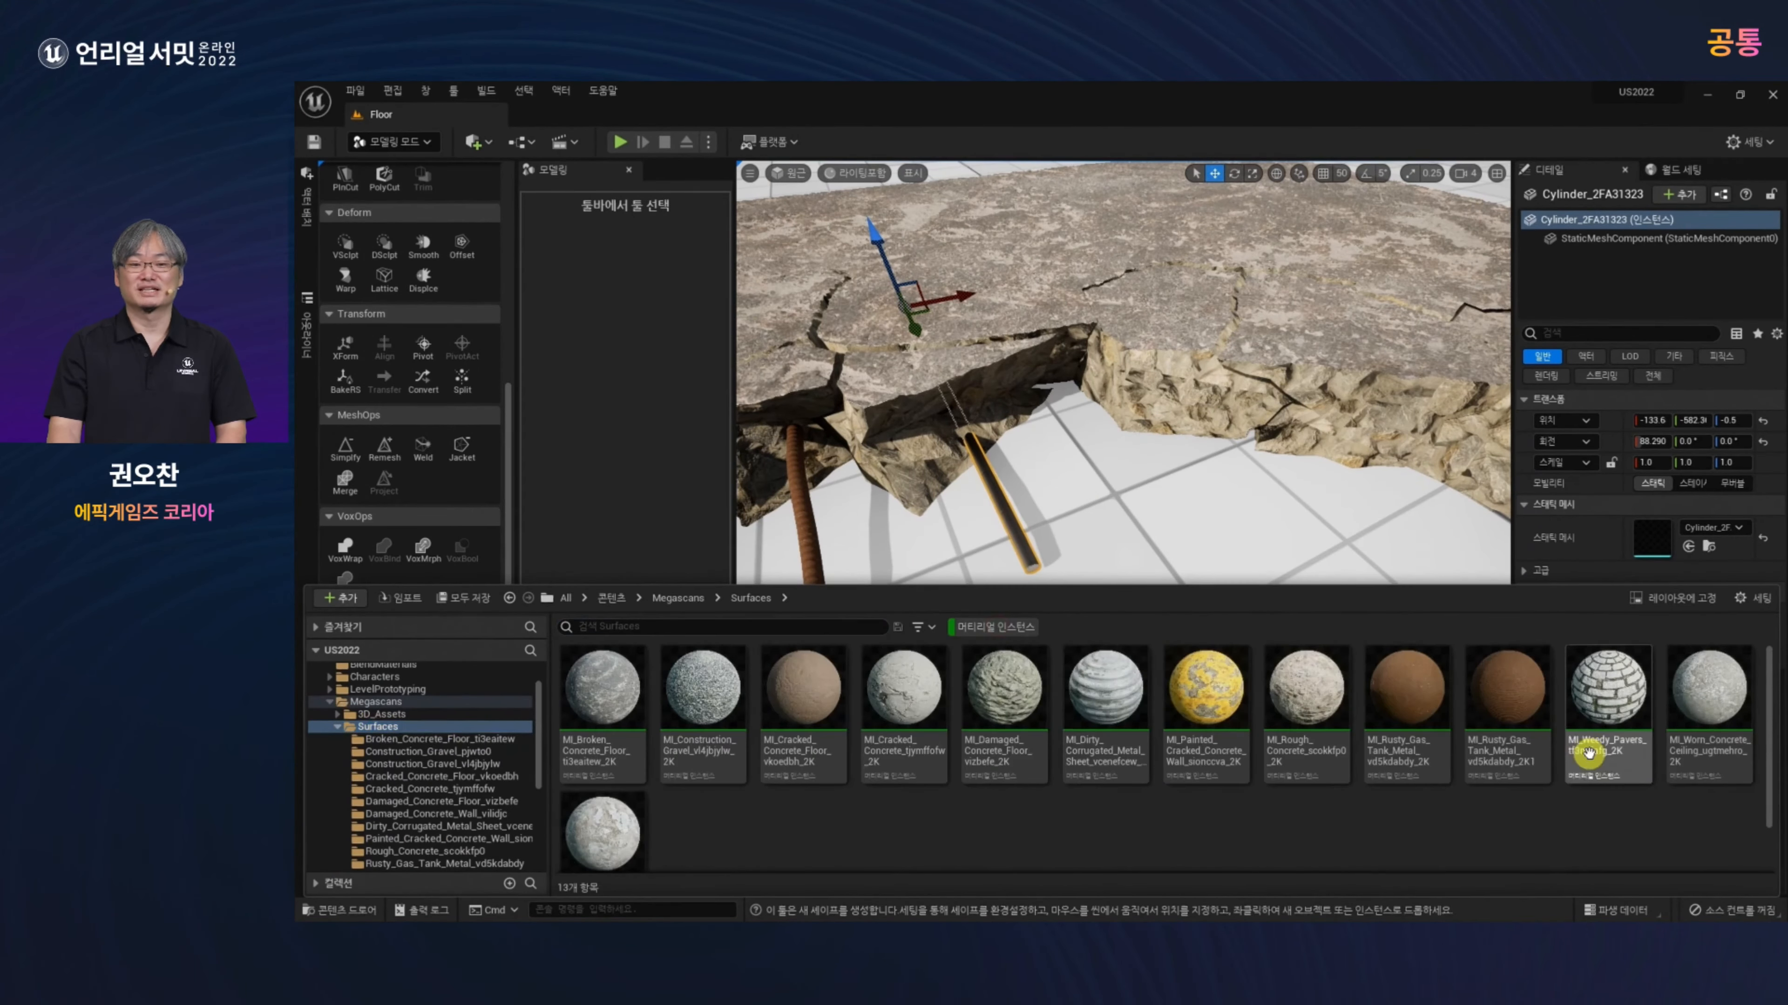
{"action": "left_click_drag", "start_coordinate": [1516, 699], "coordinate": [1682, 626]}
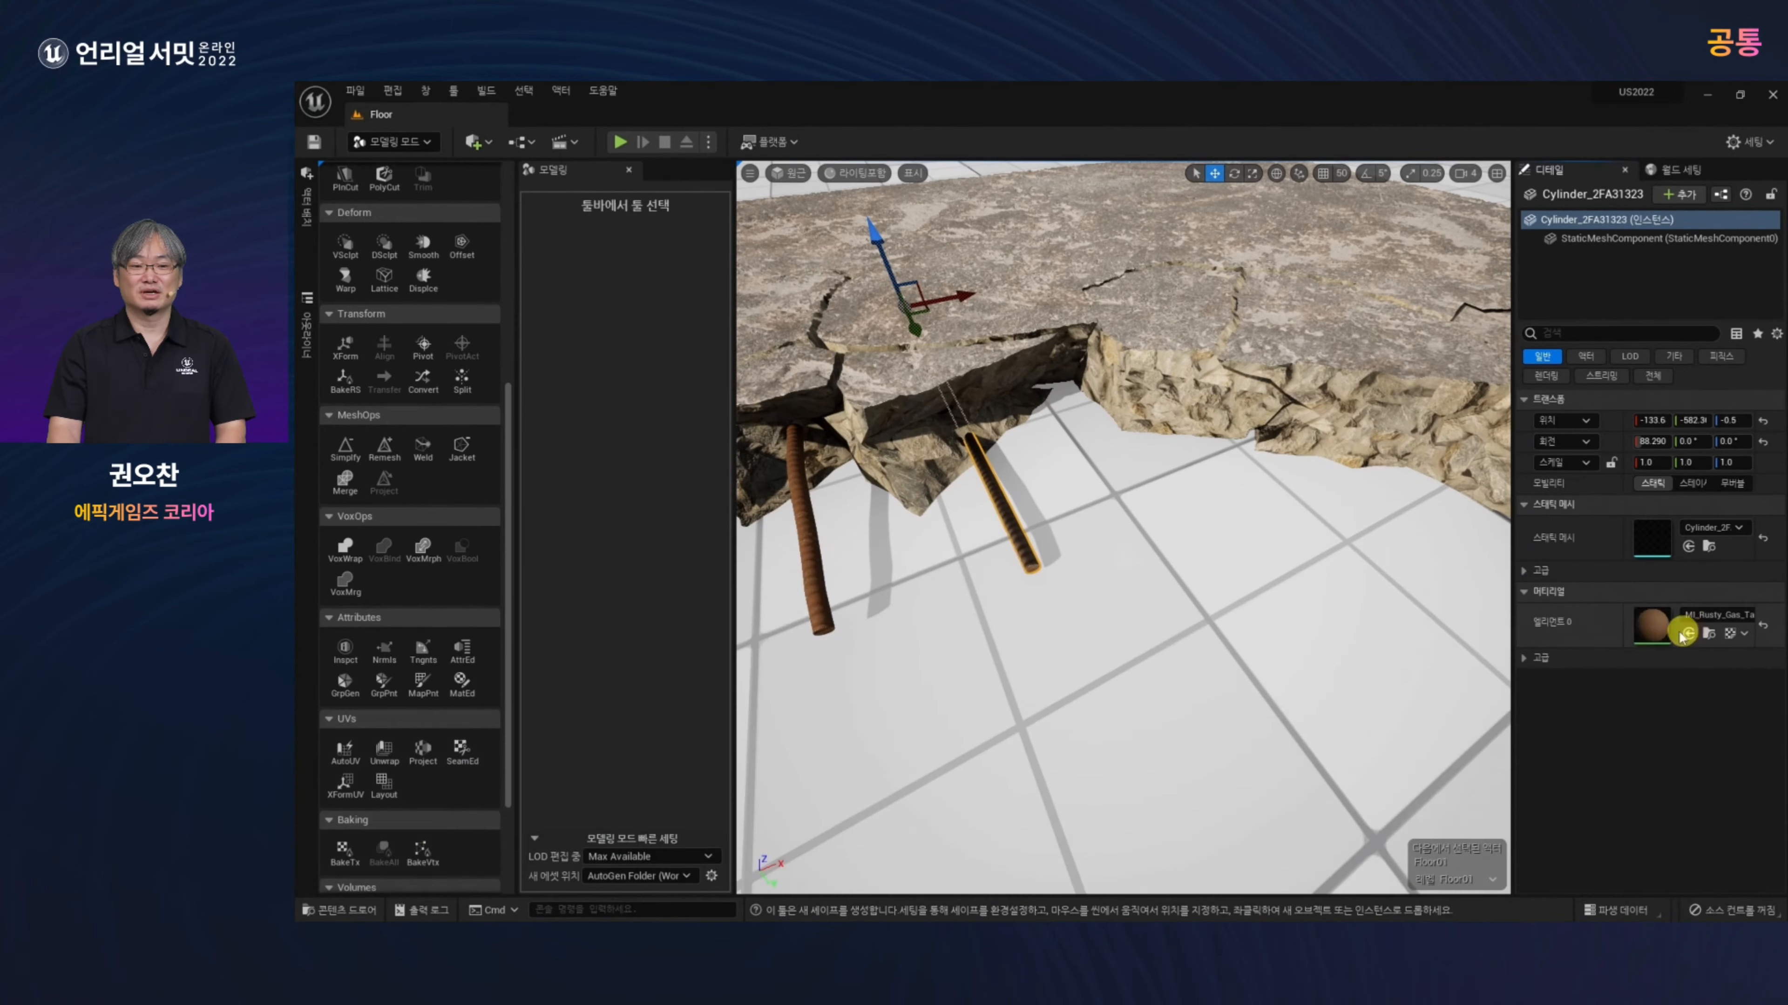
Step: Recompute the second rod's normals with the Normals tool and accept the result
{"action": "left_click", "coordinate": [385, 662]}
{"action": "left_click", "coordinate": [1133, 864]}
{"action": "scroll", "coordinate": [1079, 745], "scroll_direction": "down", "scroll_amount": 6}
{"action": "left_click_drag", "start_coordinate": [1079, 744], "coordinate": [1144, 732], "text": "alt"}
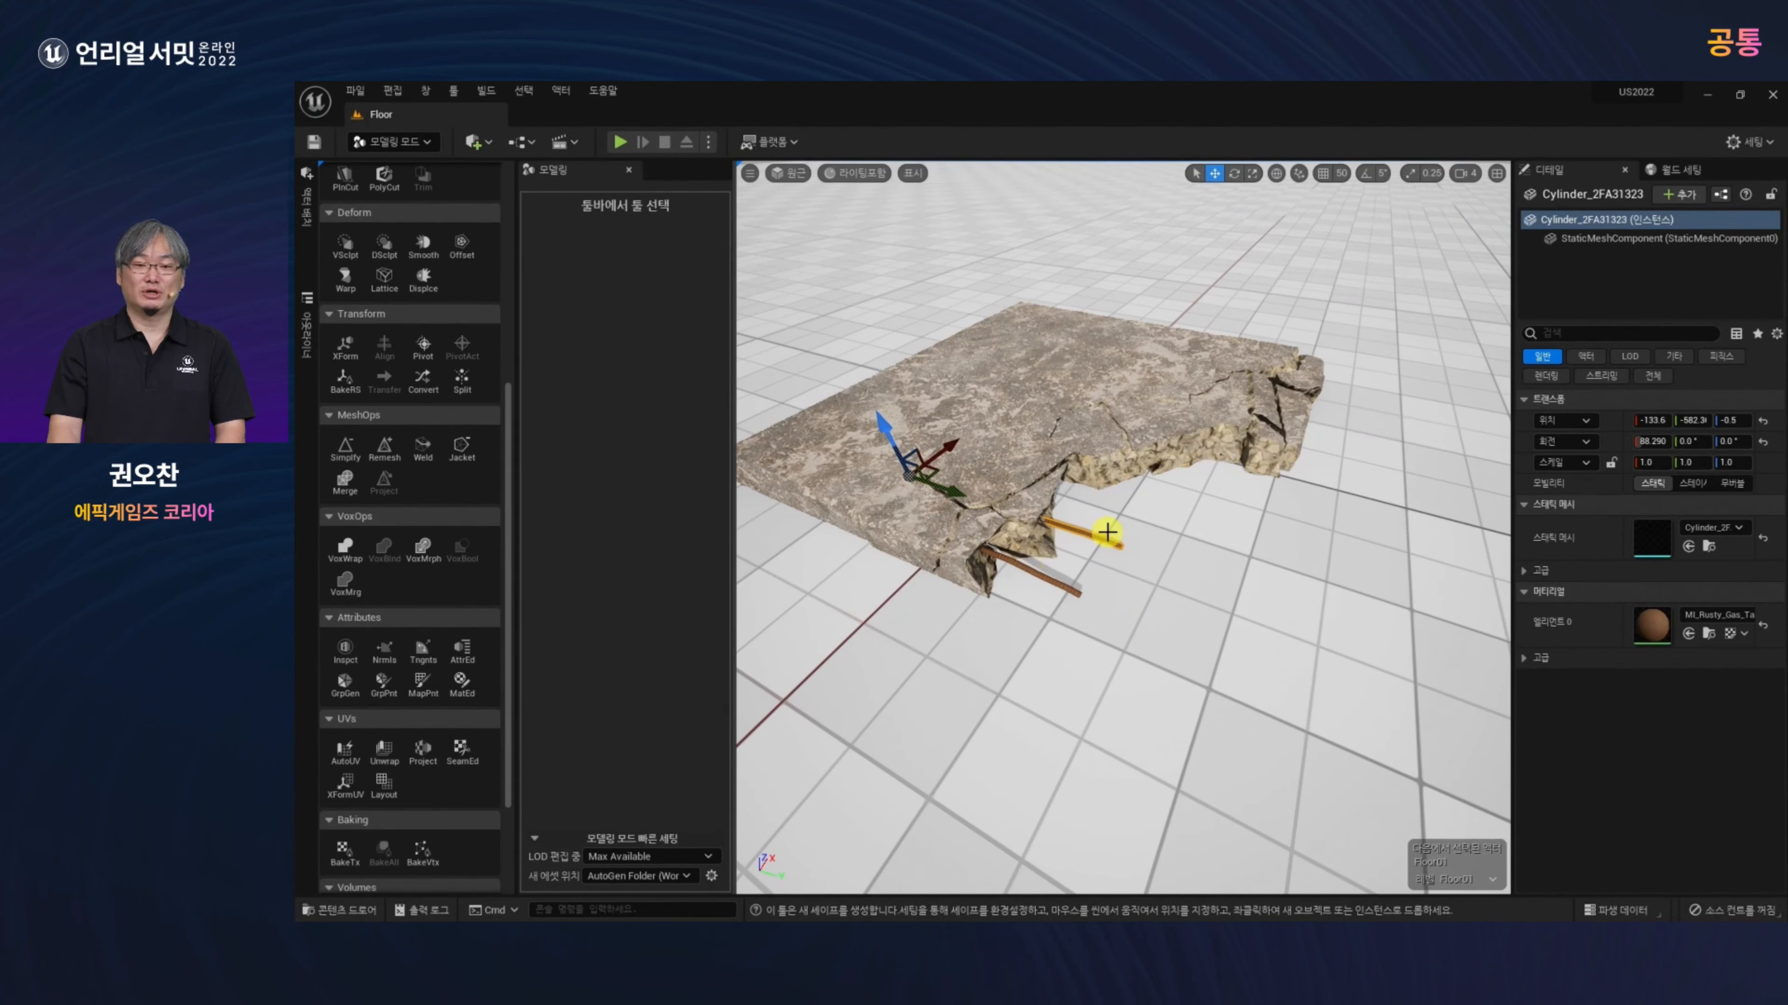
Step: Commit the level edits of the broken floor so the rods become part of the packed level actor BPP_Floor01
{"action": "right_click", "coordinate": [1019, 448]}
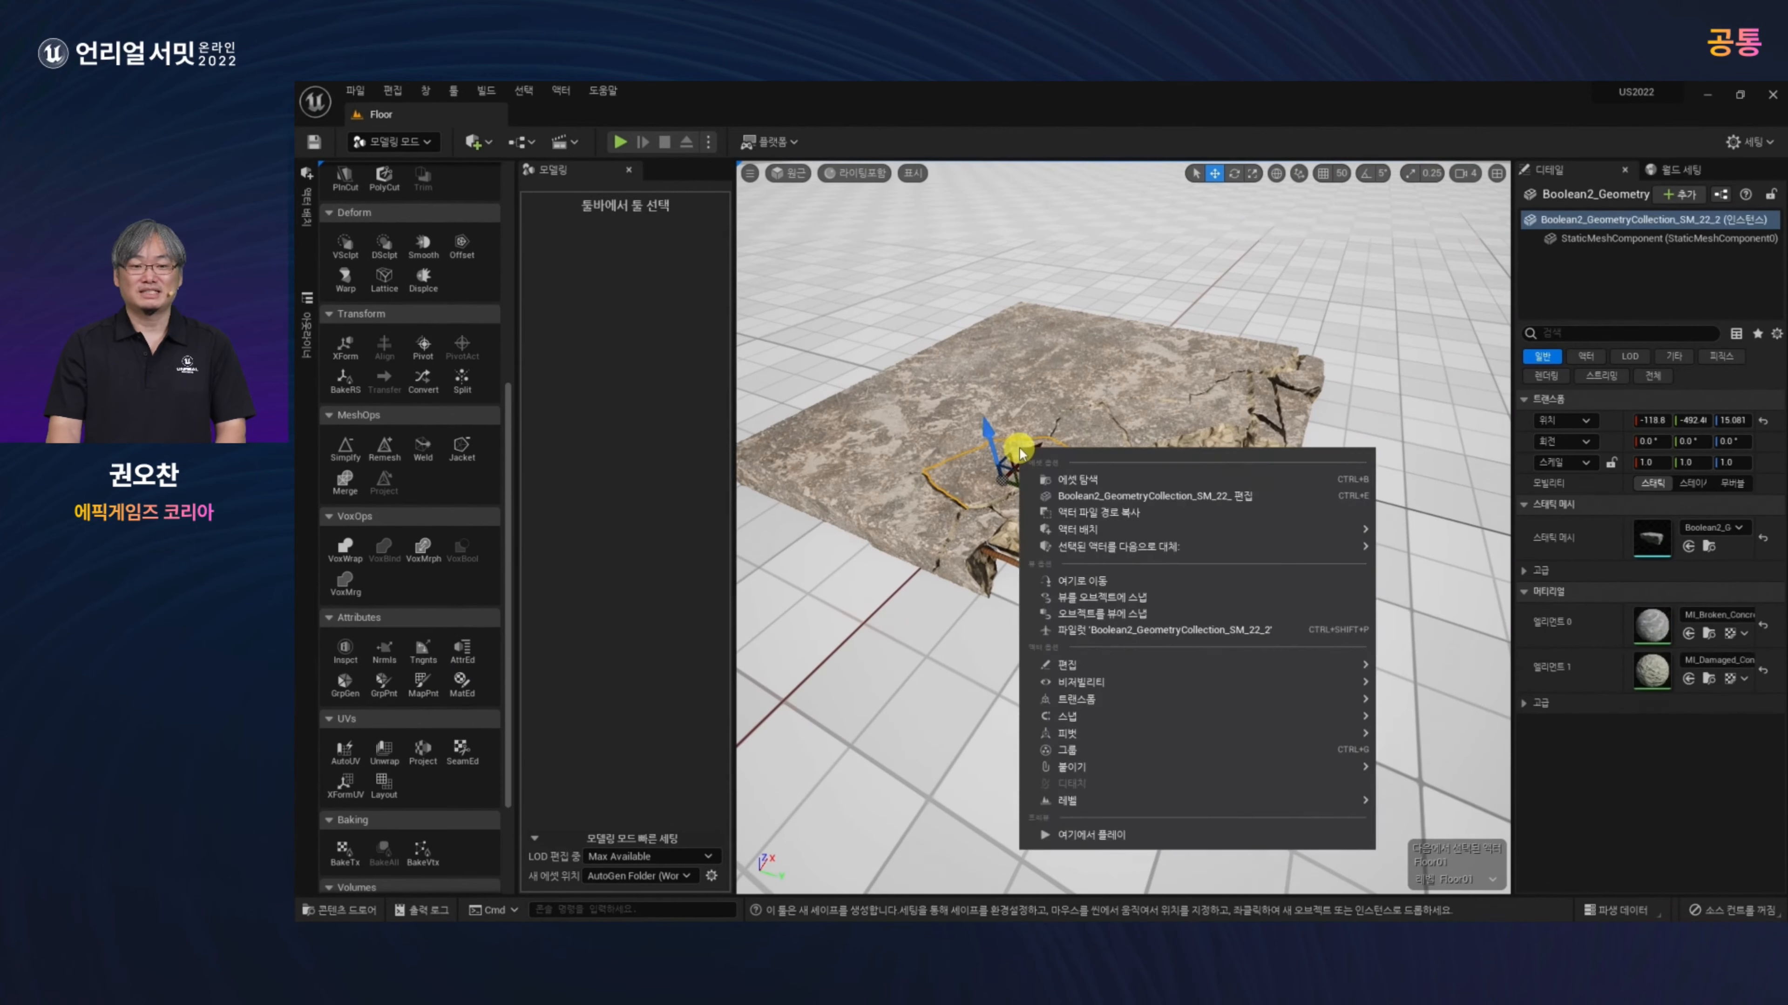
{"action": "mouse_move", "coordinate": [1120, 800]}
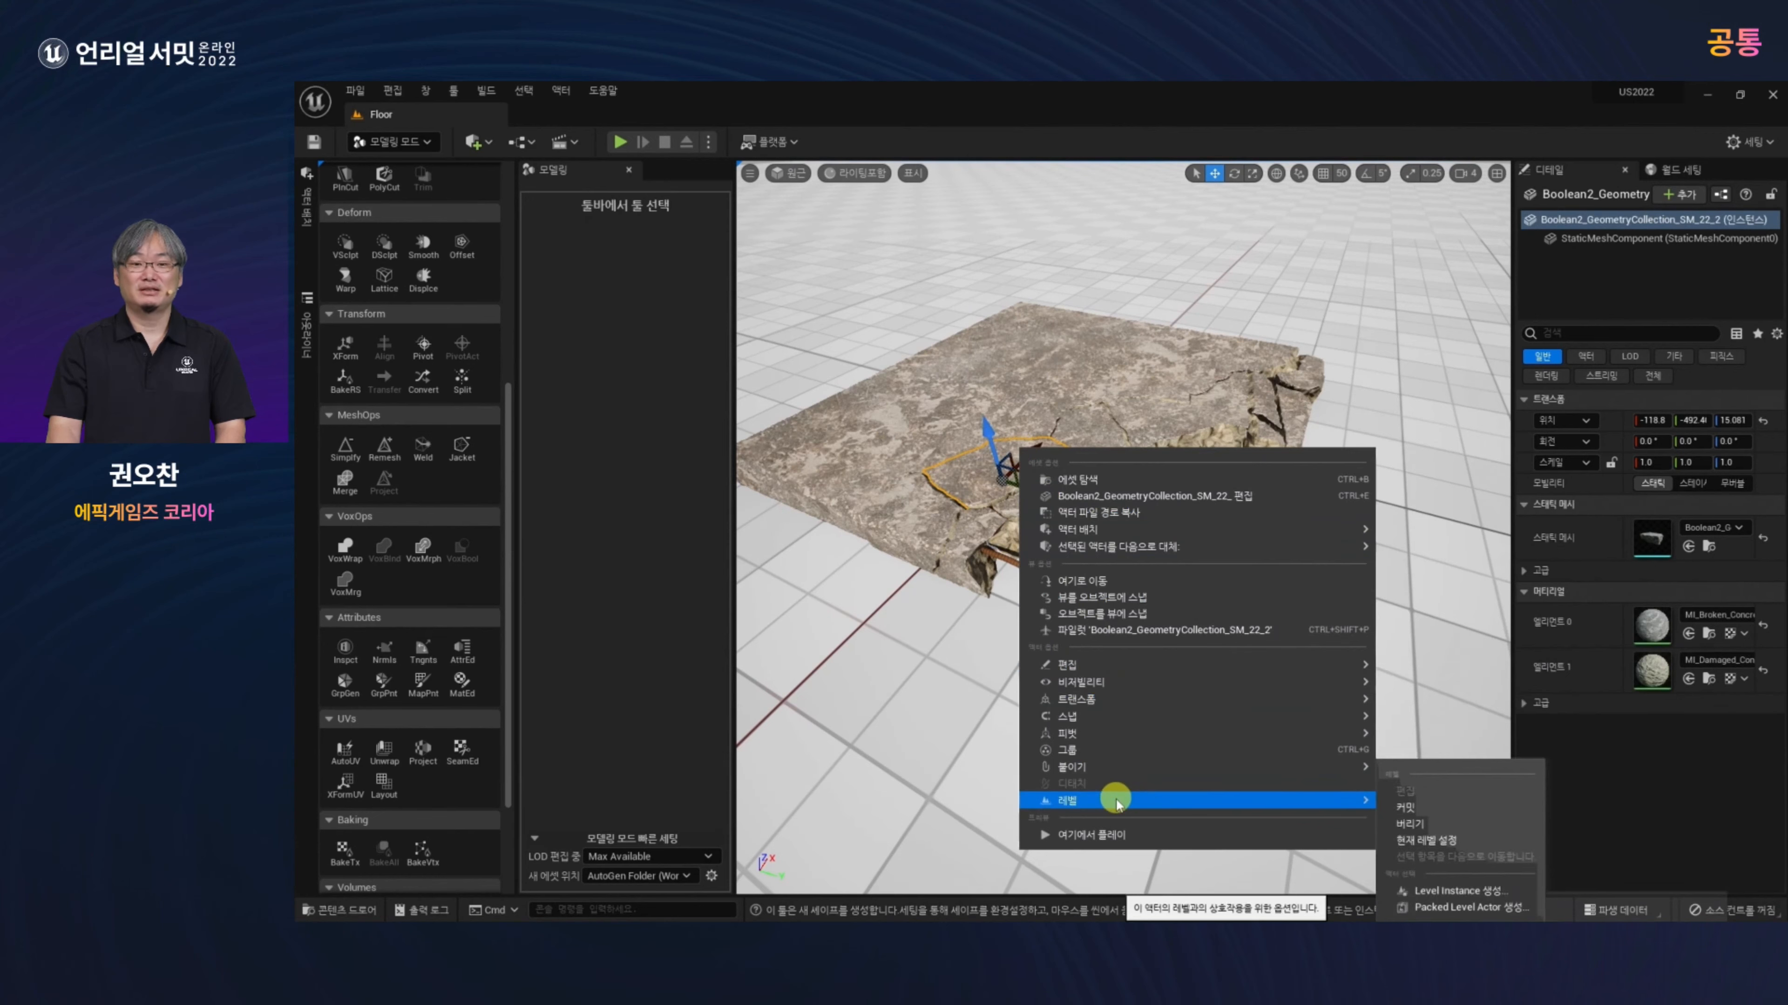
{"action": "left_click", "coordinate": [1417, 810]}
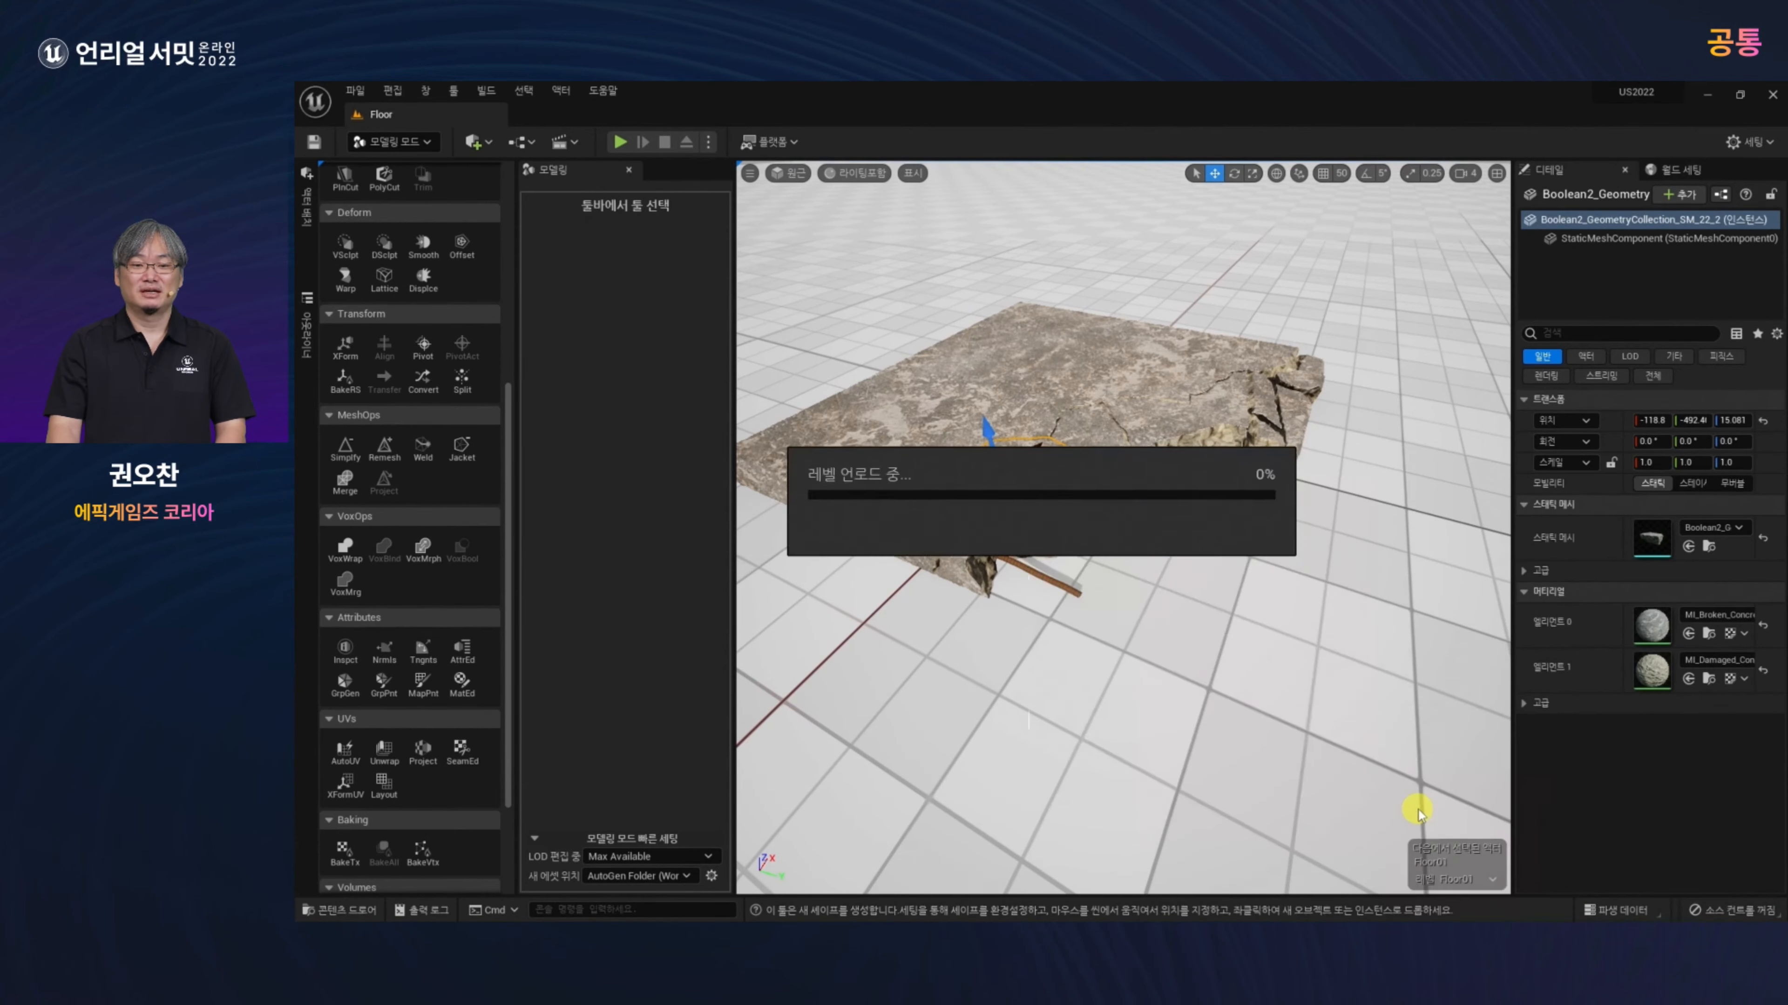
{"action": "left_click_drag", "start_coordinate": [976, 583], "coordinate": [1033, 580], "text": "alt"}
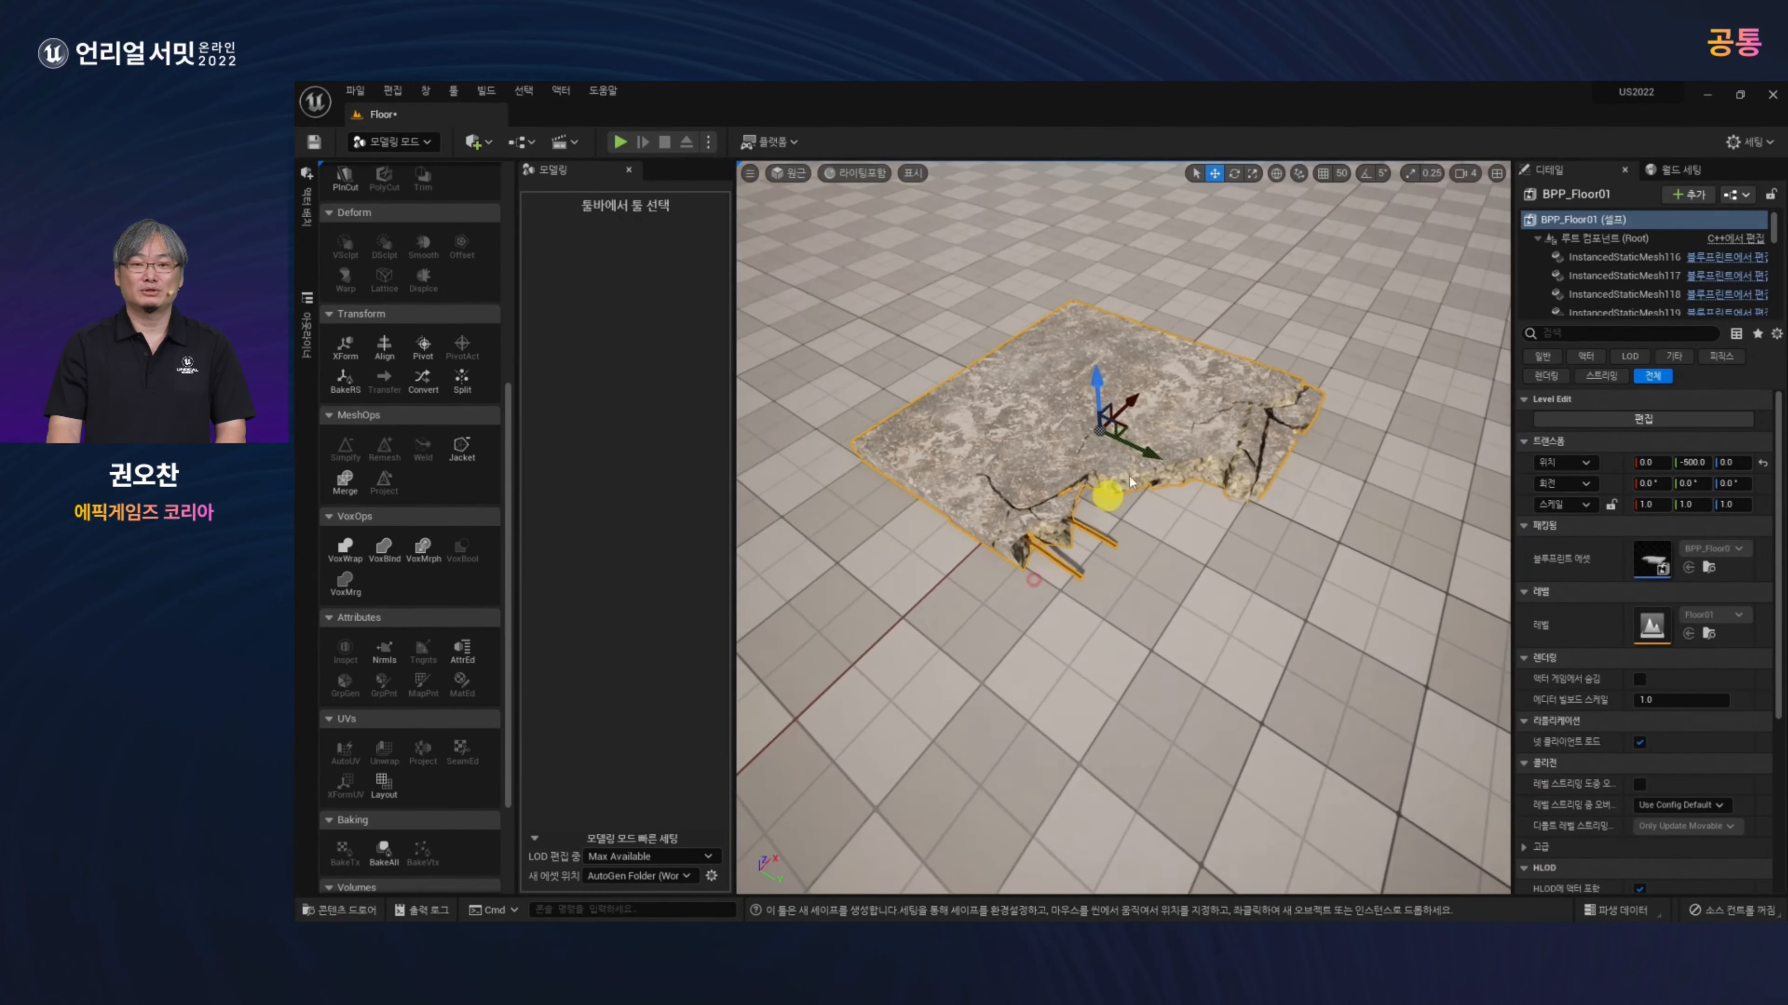
{"action": "left_click_drag", "start_coordinate": [1110, 403], "coordinate": [1152, 380], "text": "alt"}
{"action": "key", "text": "ctrl+z"}
{"action": "left_click_drag", "start_coordinate": [1196, 591], "coordinate": [1165, 655], "text": "alt"}
{"action": "scroll", "coordinate": [1153, 641], "scroll_direction": "up", "scroll_amount": 3}
{"action": "left_click_drag", "start_coordinate": [1177, 459], "coordinate": [1180, 491], "text": "alt"}
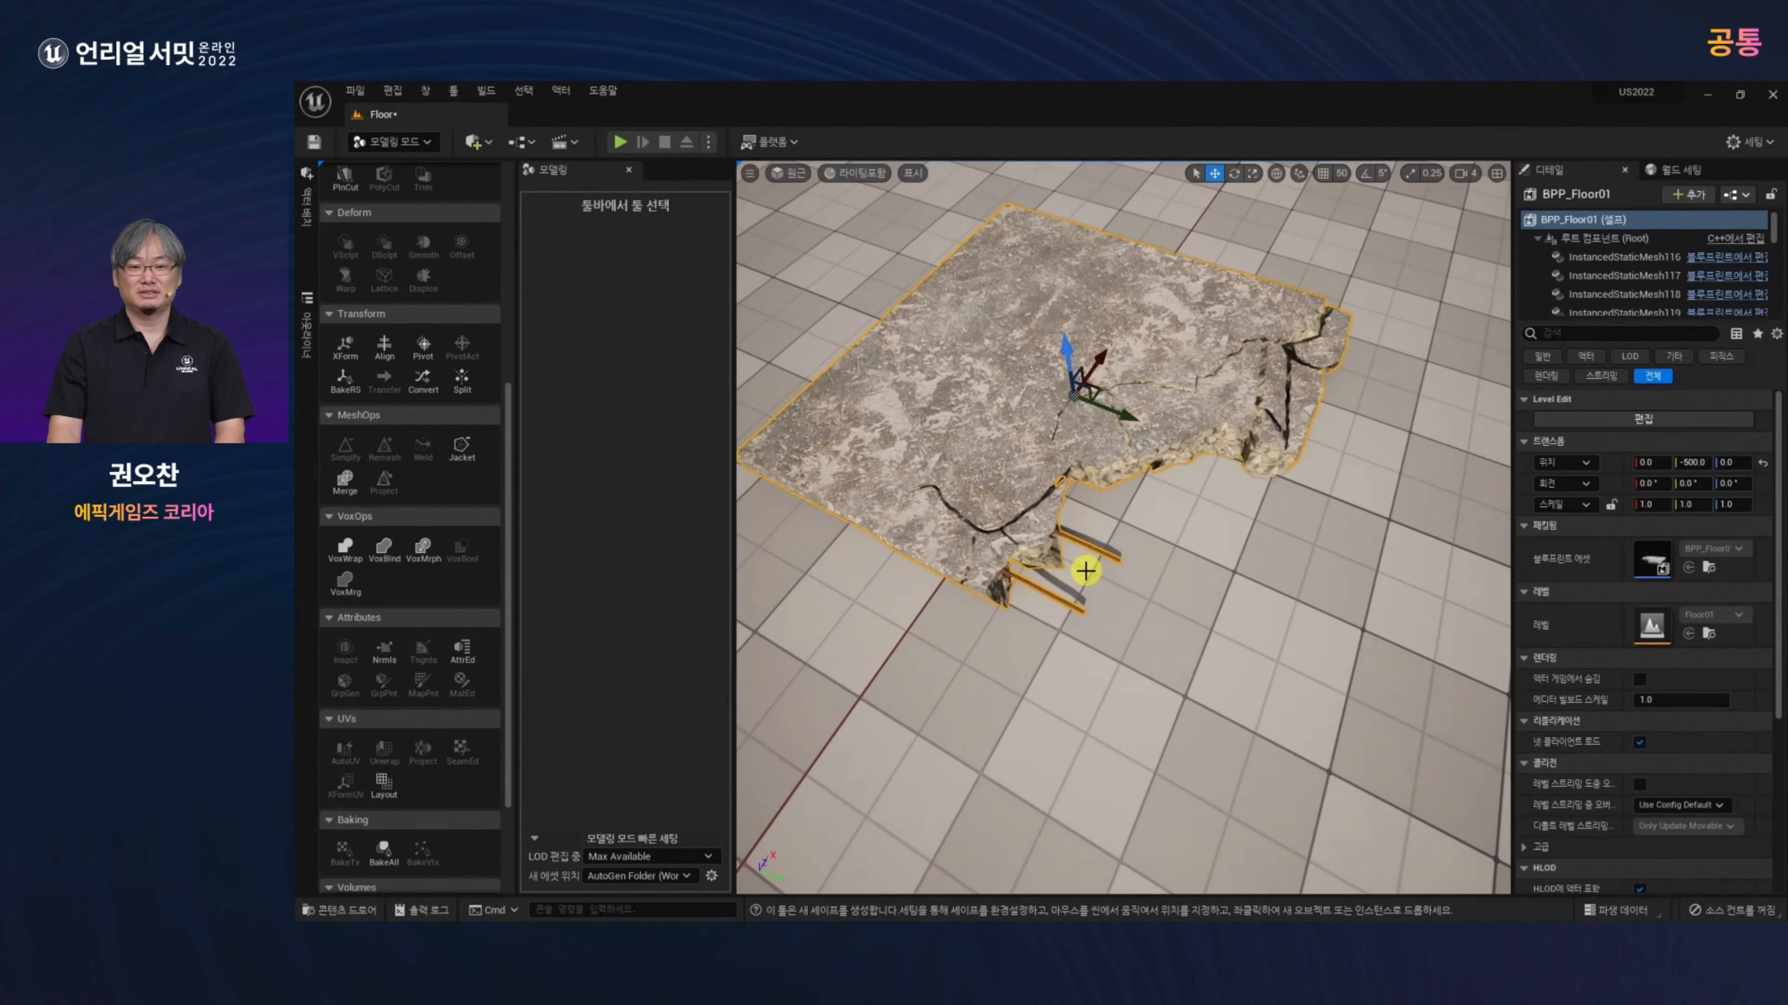
Step: Open the Prop_Floor_Destruction level from the US2022_Modeling Maps folder, saving all listed modified assets of the current level
{"action": "key", "text": "ctrl+space"}
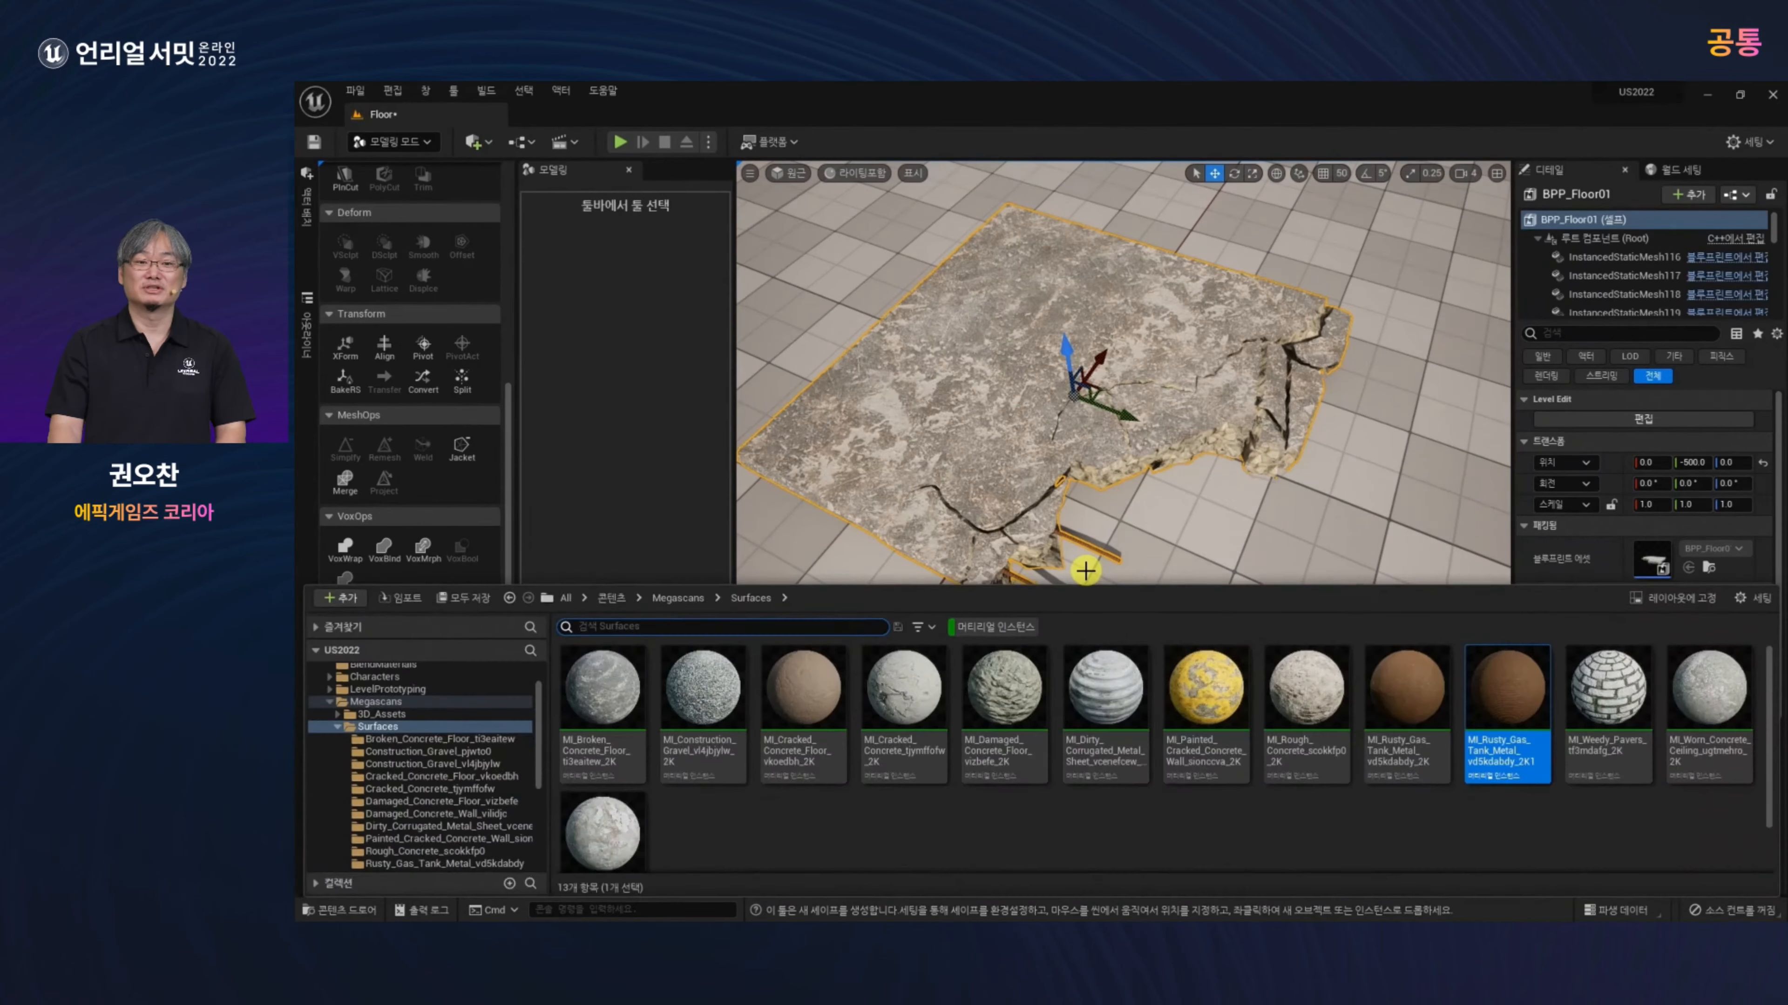
{"action": "scroll", "coordinate": [495, 815], "scroll_direction": "down", "scroll_amount": 5}
{"action": "left_click", "coordinate": [998, 632]}
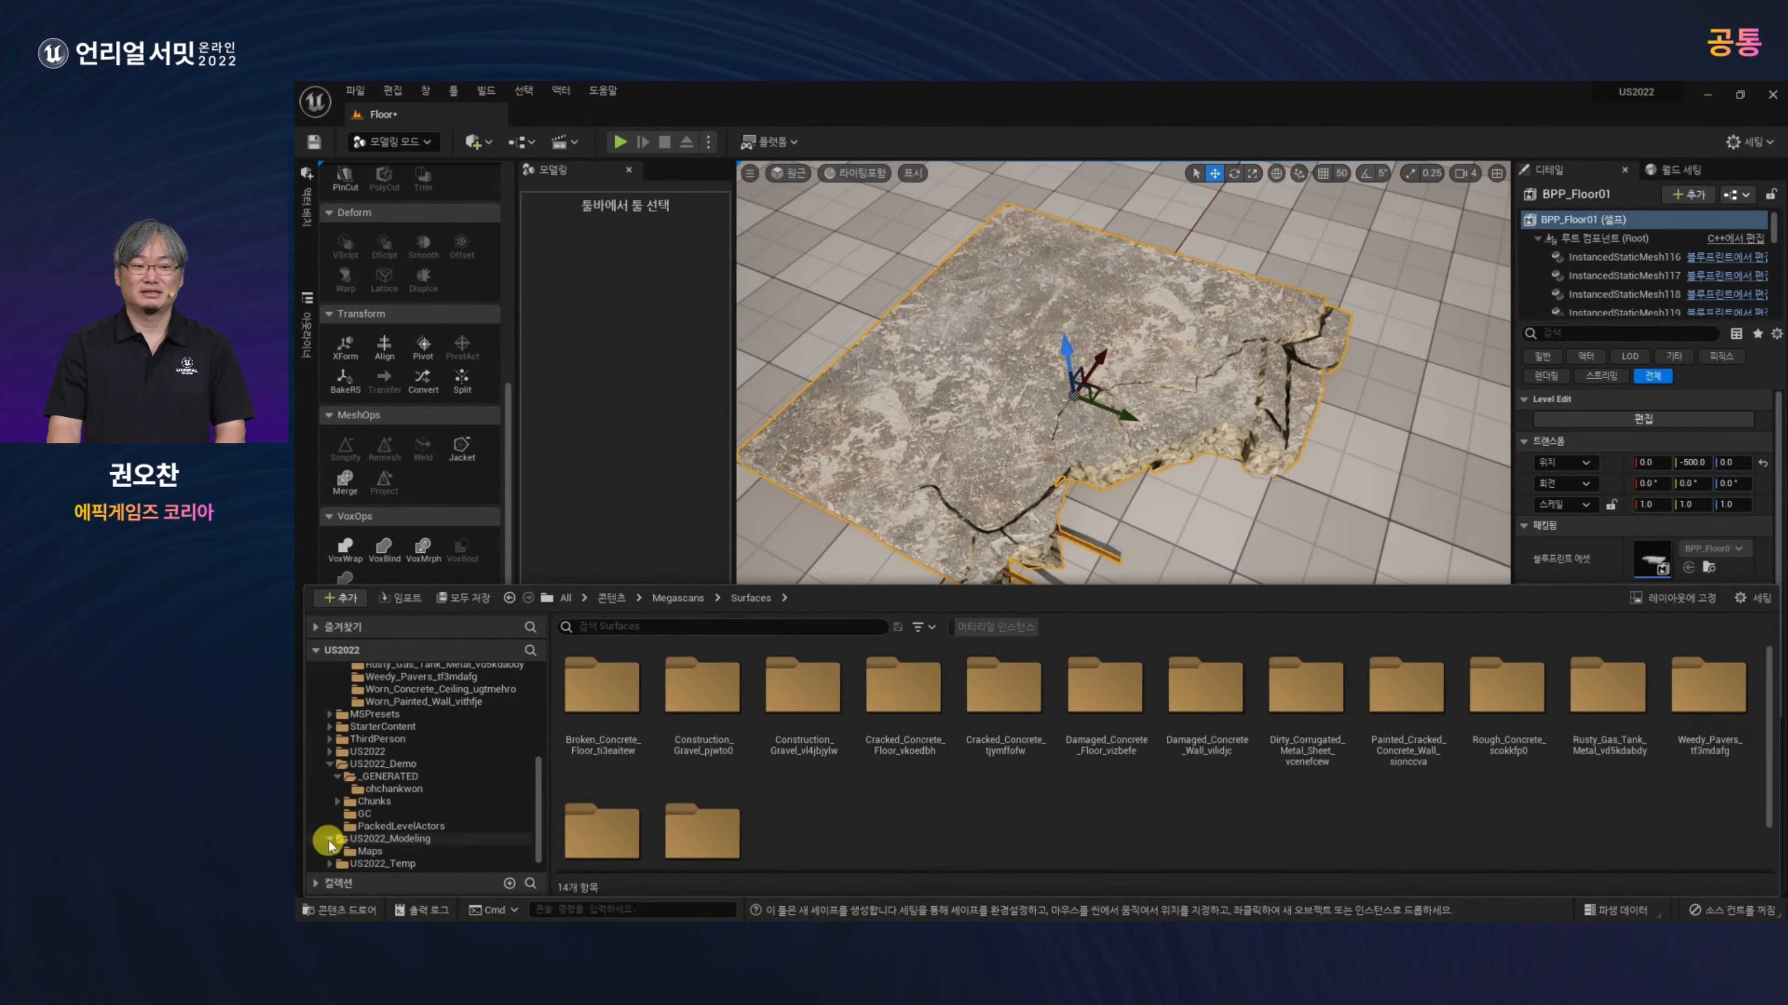
{"action": "left_click", "coordinate": [367, 851]}
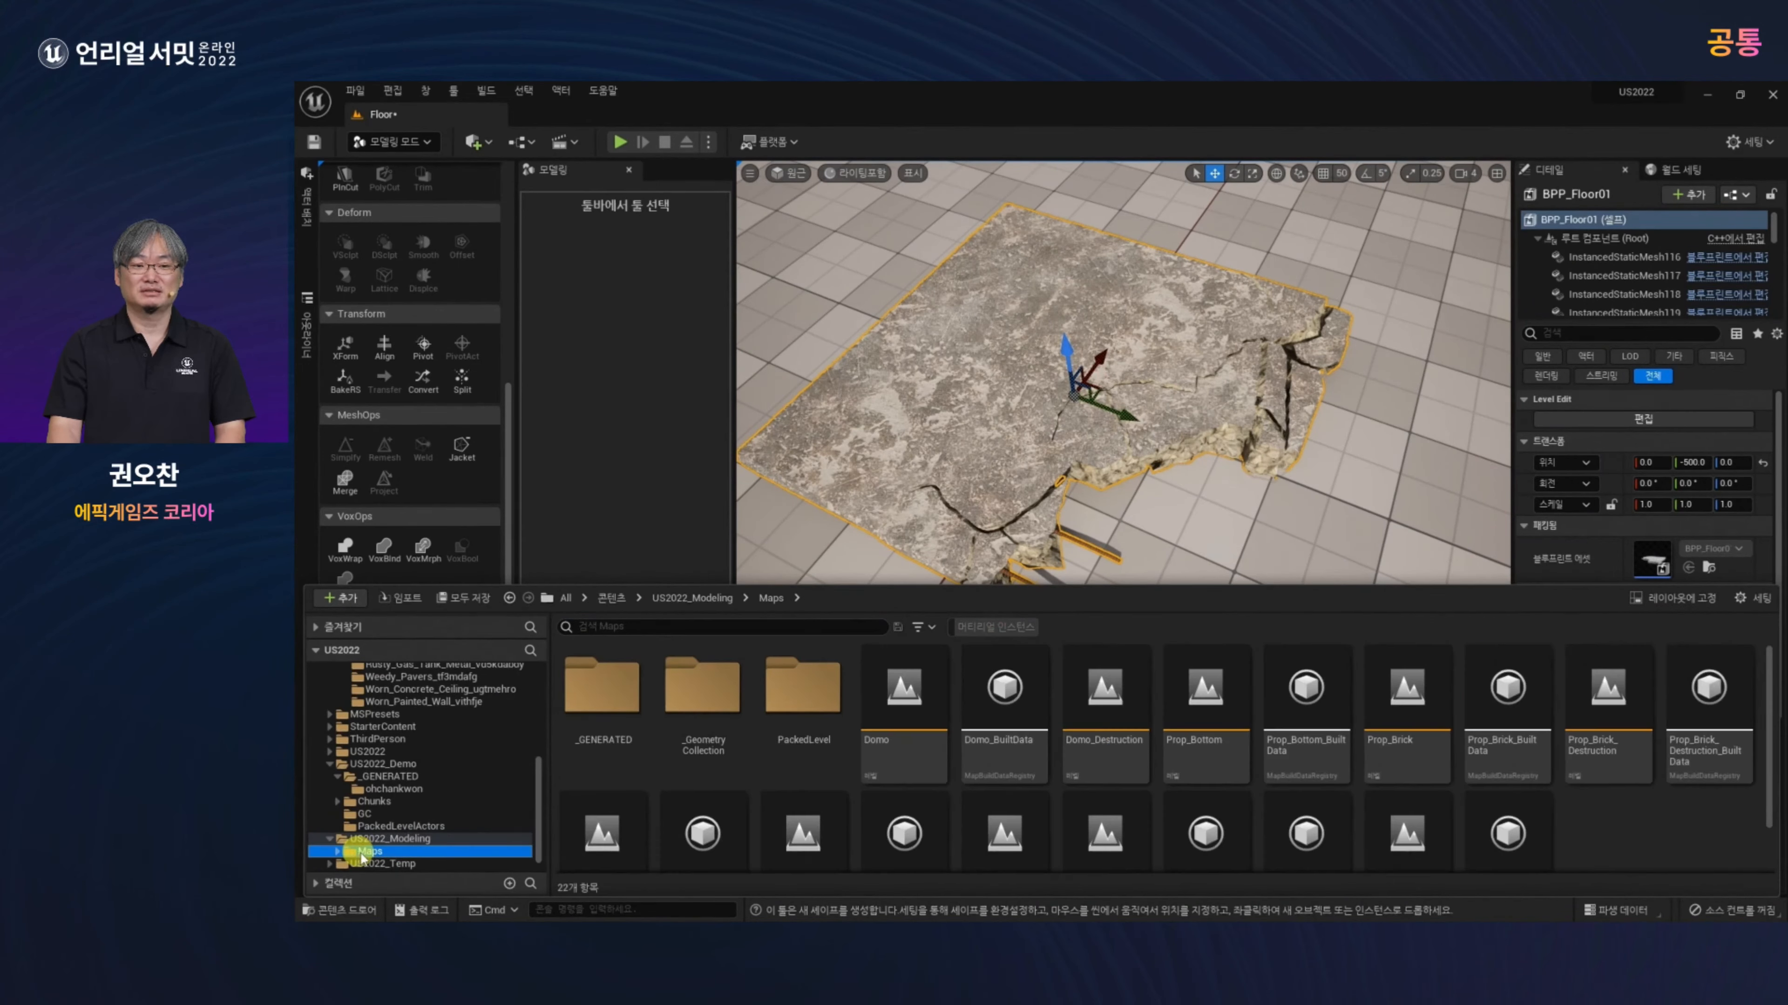
{"action": "scroll", "coordinate": [1540, 766], "scroll_direction": "down", "scroll_amount": 1}
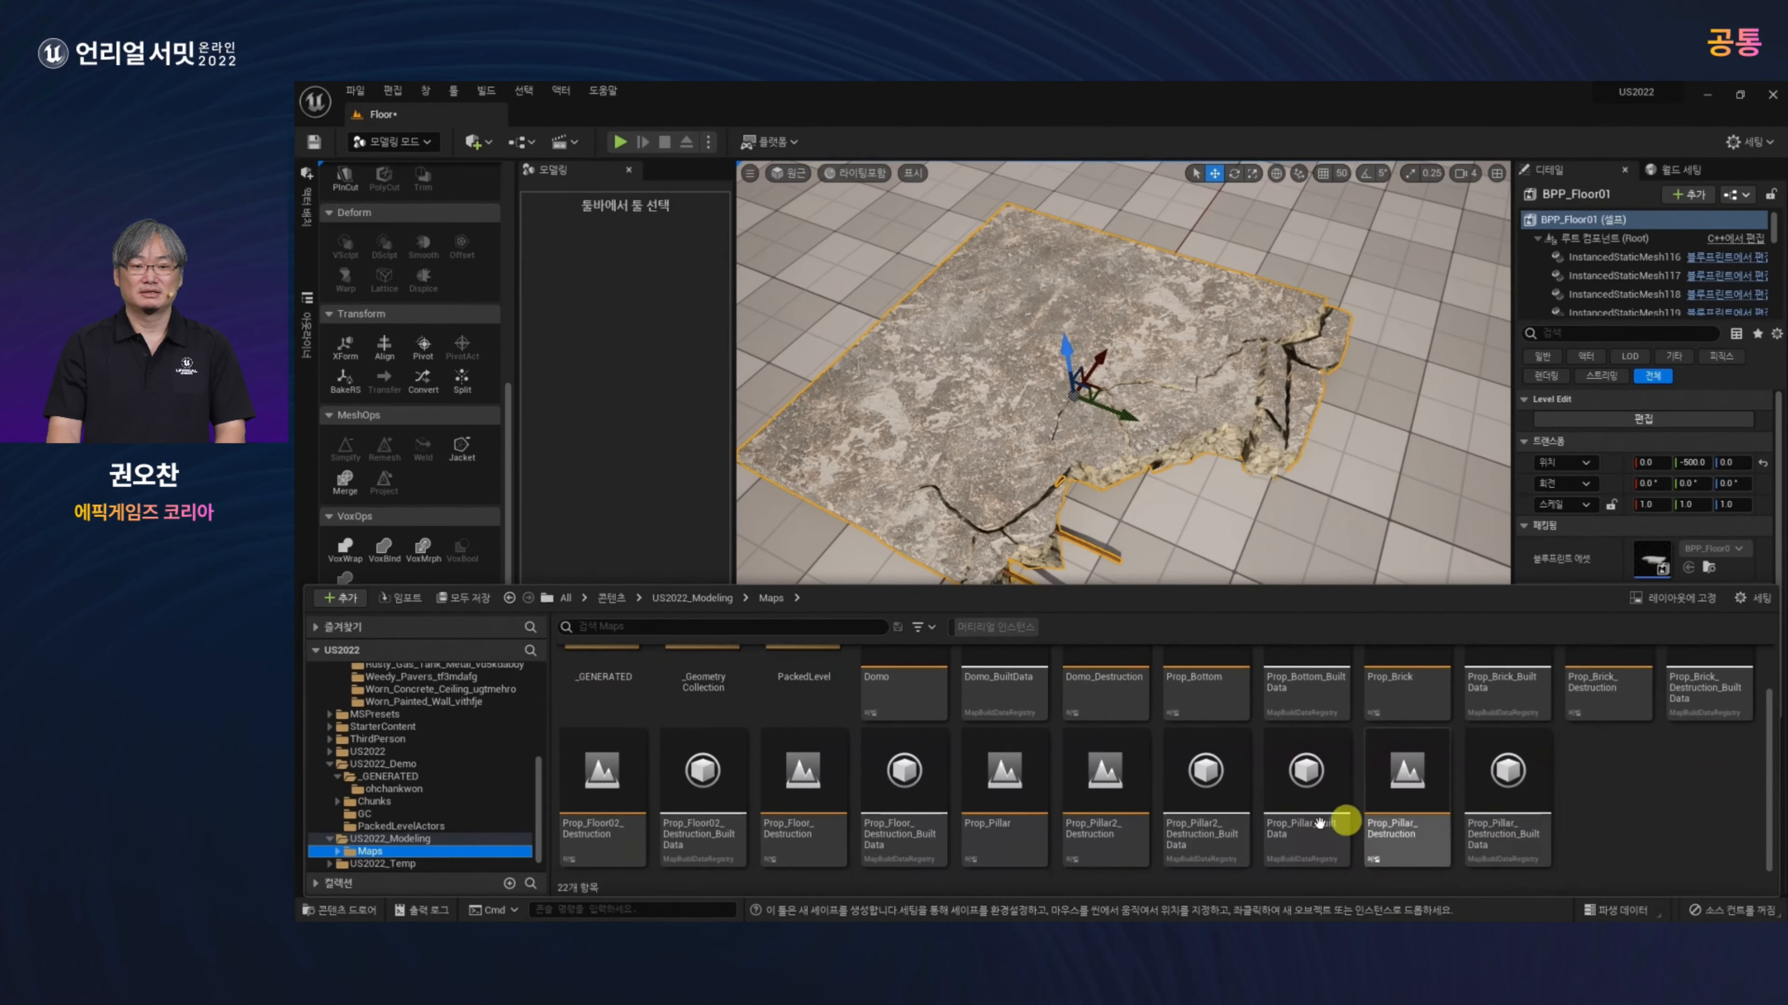
{"action": "double_click", "coordinate": [806, 786]}
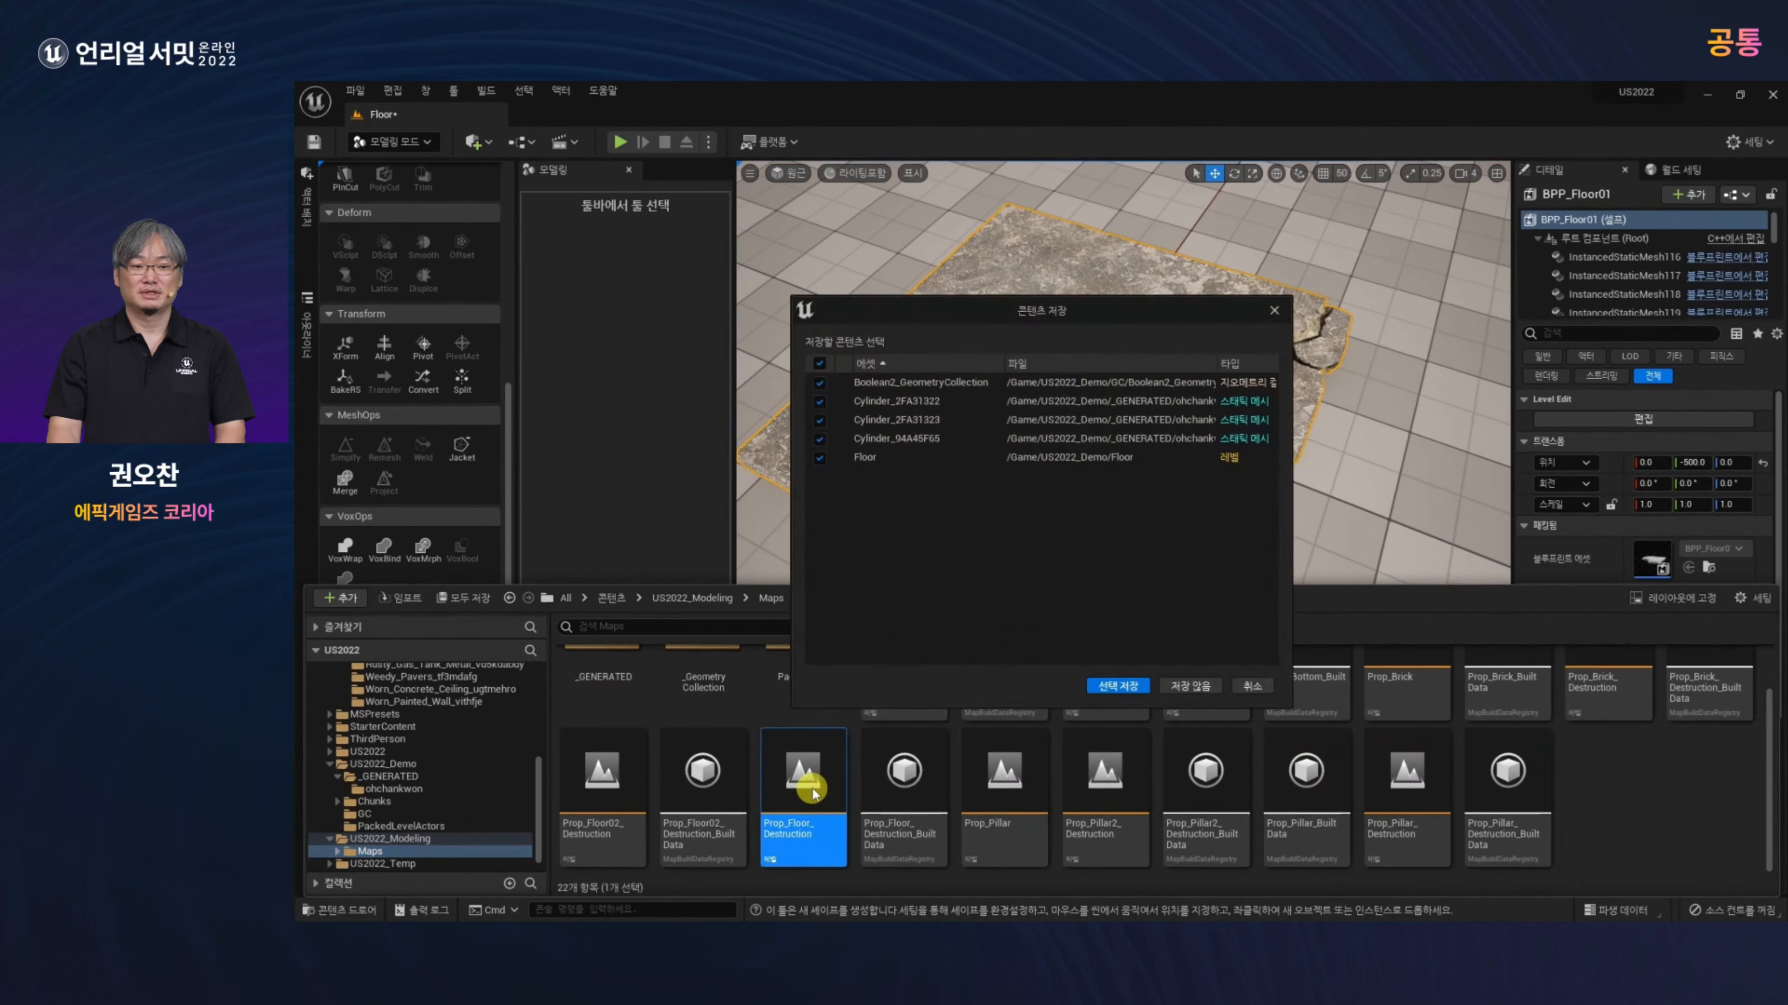
{"action": "left_click", "coordinate": [1129, 688]}
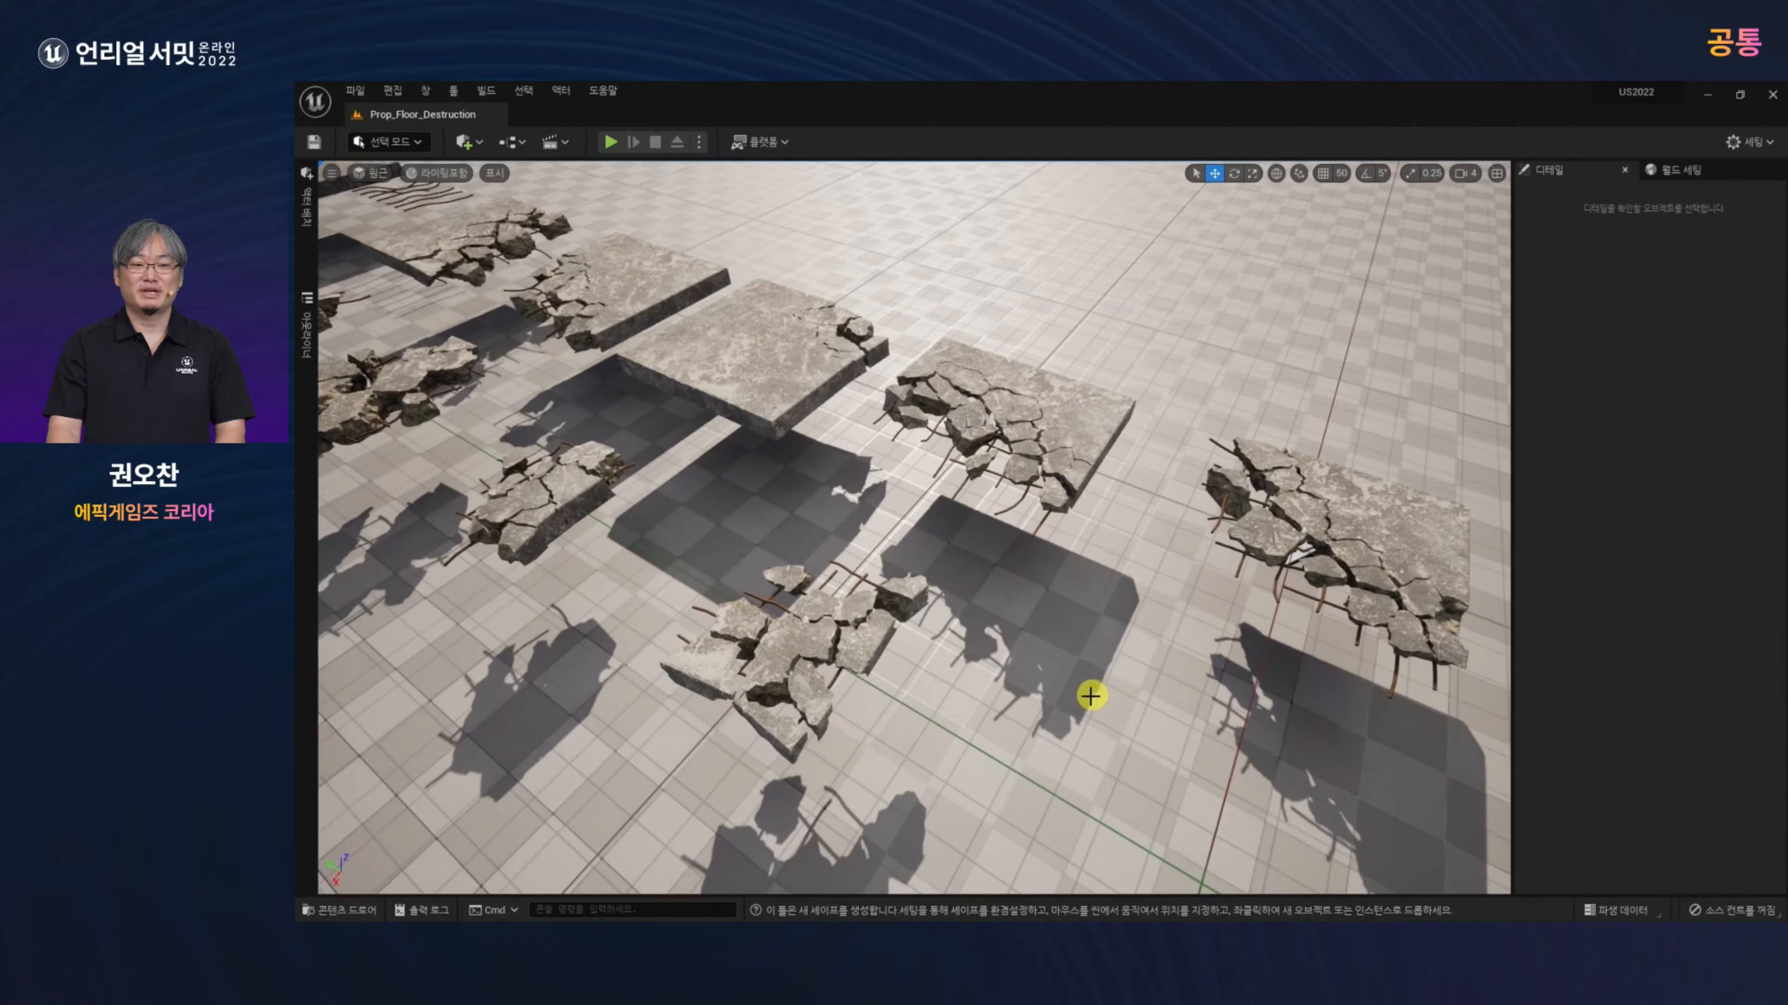
Step: Examine the assembled floor slab, the bent rods and the row of packed broken floor variants
{"action": "right_click_drag", "start_coordinate": [1090, 695], "coordinate": [875, 574]}
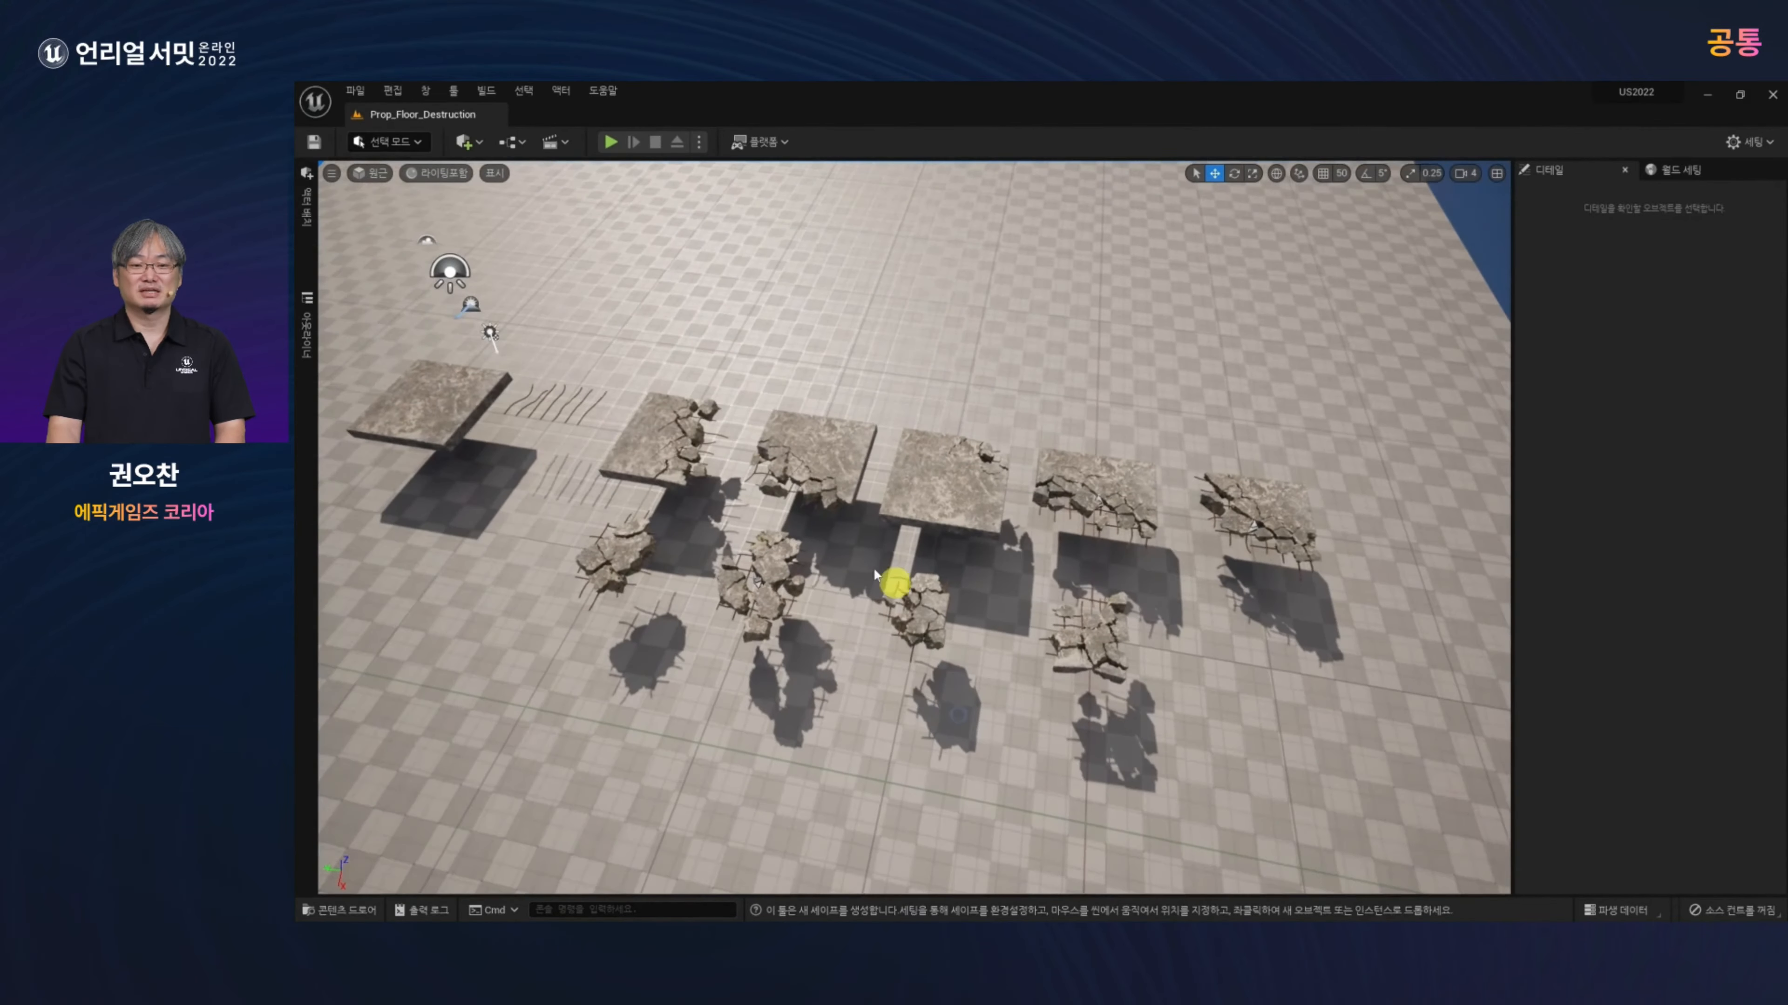
{"action": "left_click", "coordinate": [481, 440]}
{"action": "key", "text": "f"}
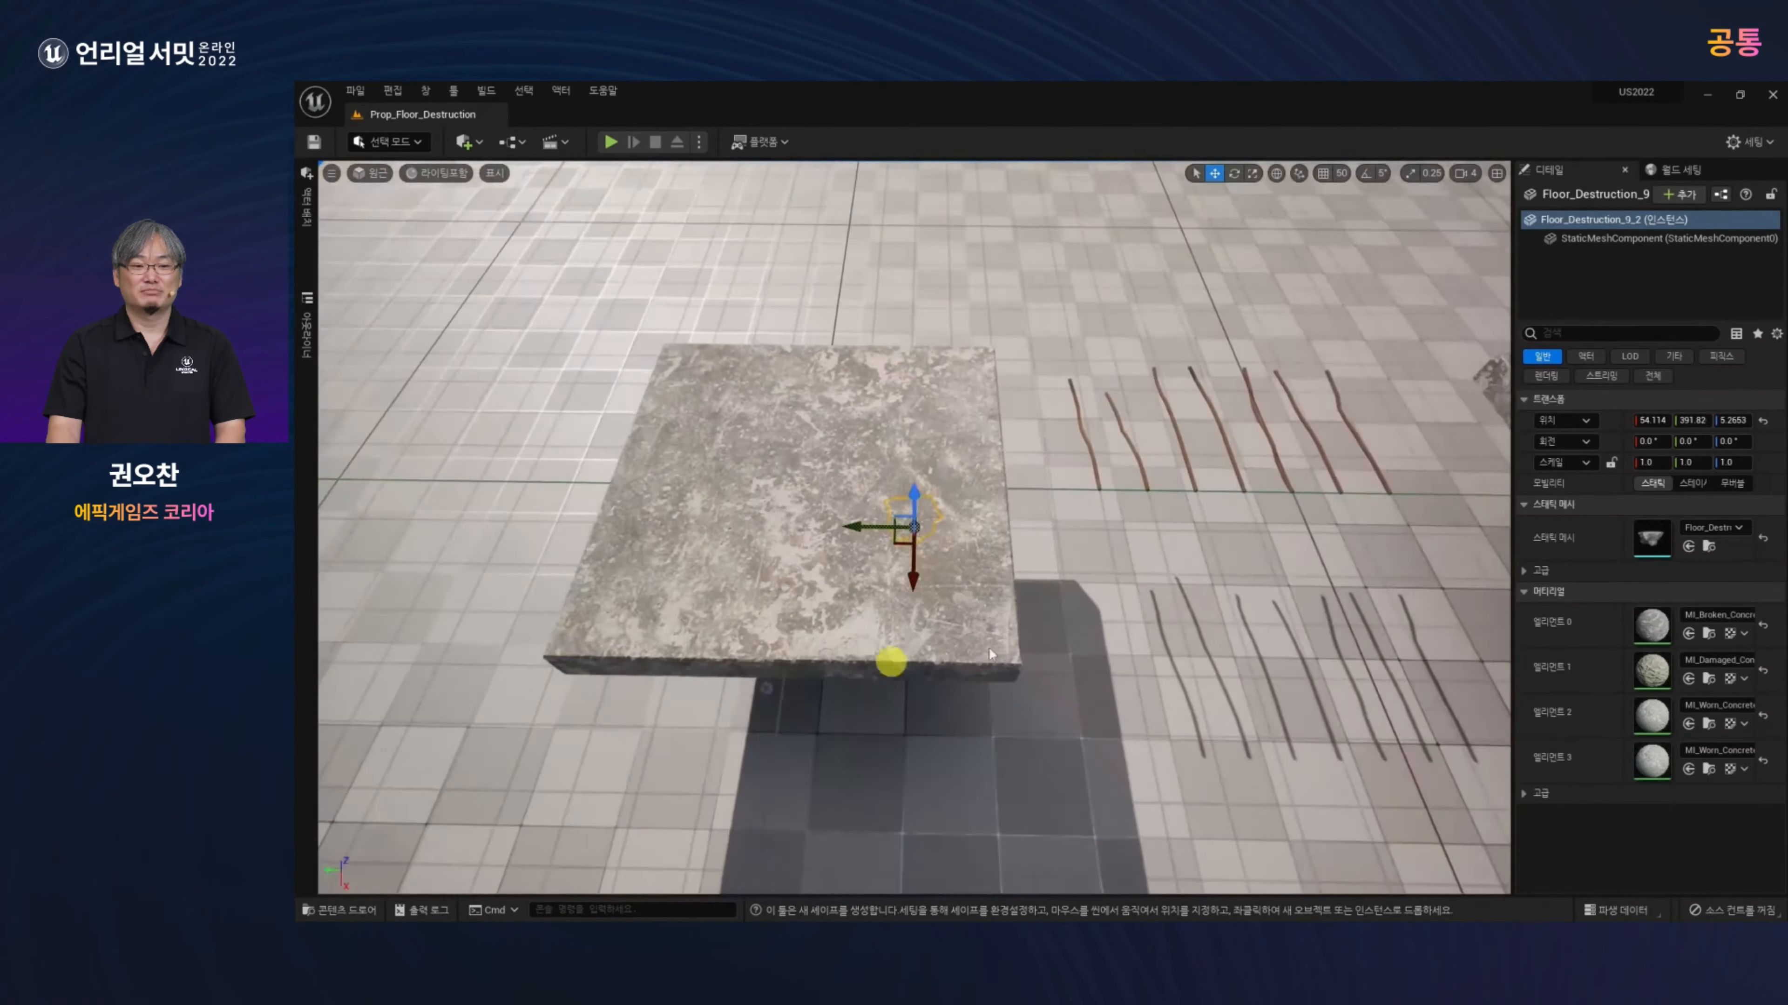
{"action": "right_click_drag", "start_coordinate": [988, 648], "coordinate": [891, 662]}
{"action": "left_click", "coordinate": [809, 480]}
{"action": "left_click", "coordinate": [1047, 488]}
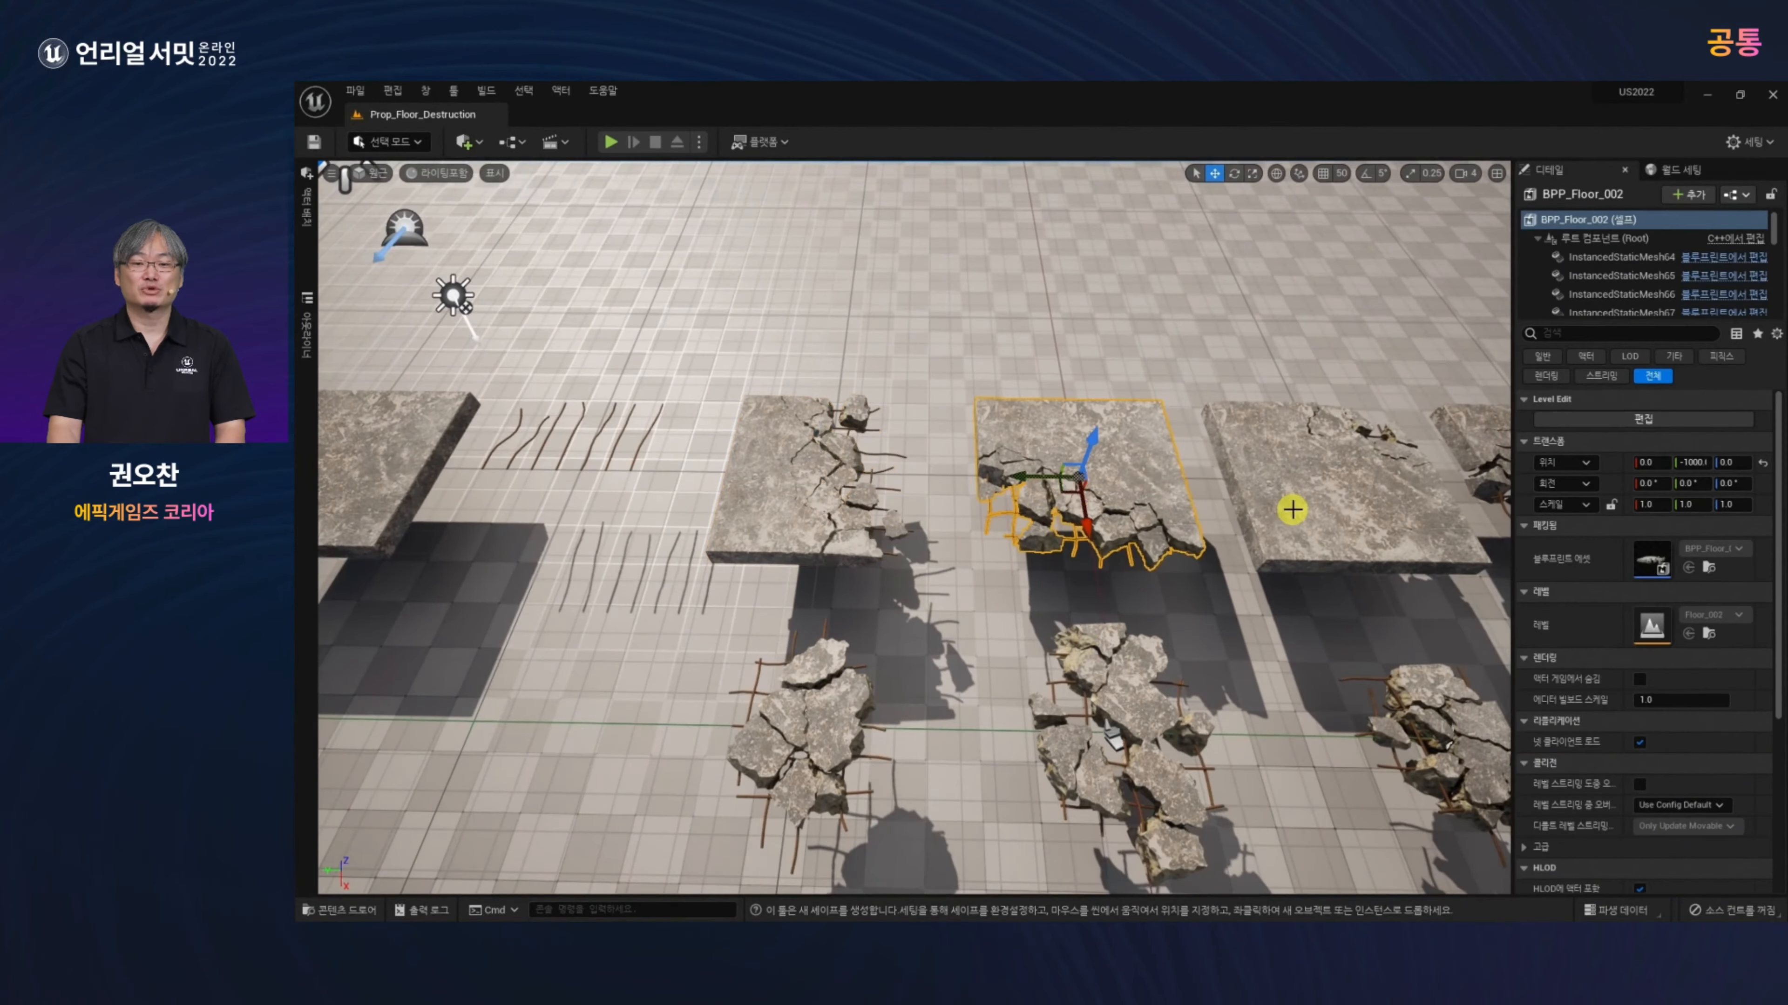
{"action": "left_click", "coordinate": [1280, 504]}
{"action": "middle_click_drag", "start_coordinate": [1320, 655], "coordinate": [1413, 695]}
{"action": "middle_click_drag", "start_coordinate": [1313, 581], "coordinate": [1419, 621]}
{"action": "left_click", "coordinate": [1328, 414]}
{"action": "left_click_drag", "start_coordinate": [1206, 590], "coordinate": [1314, 555], "text": "alt"}
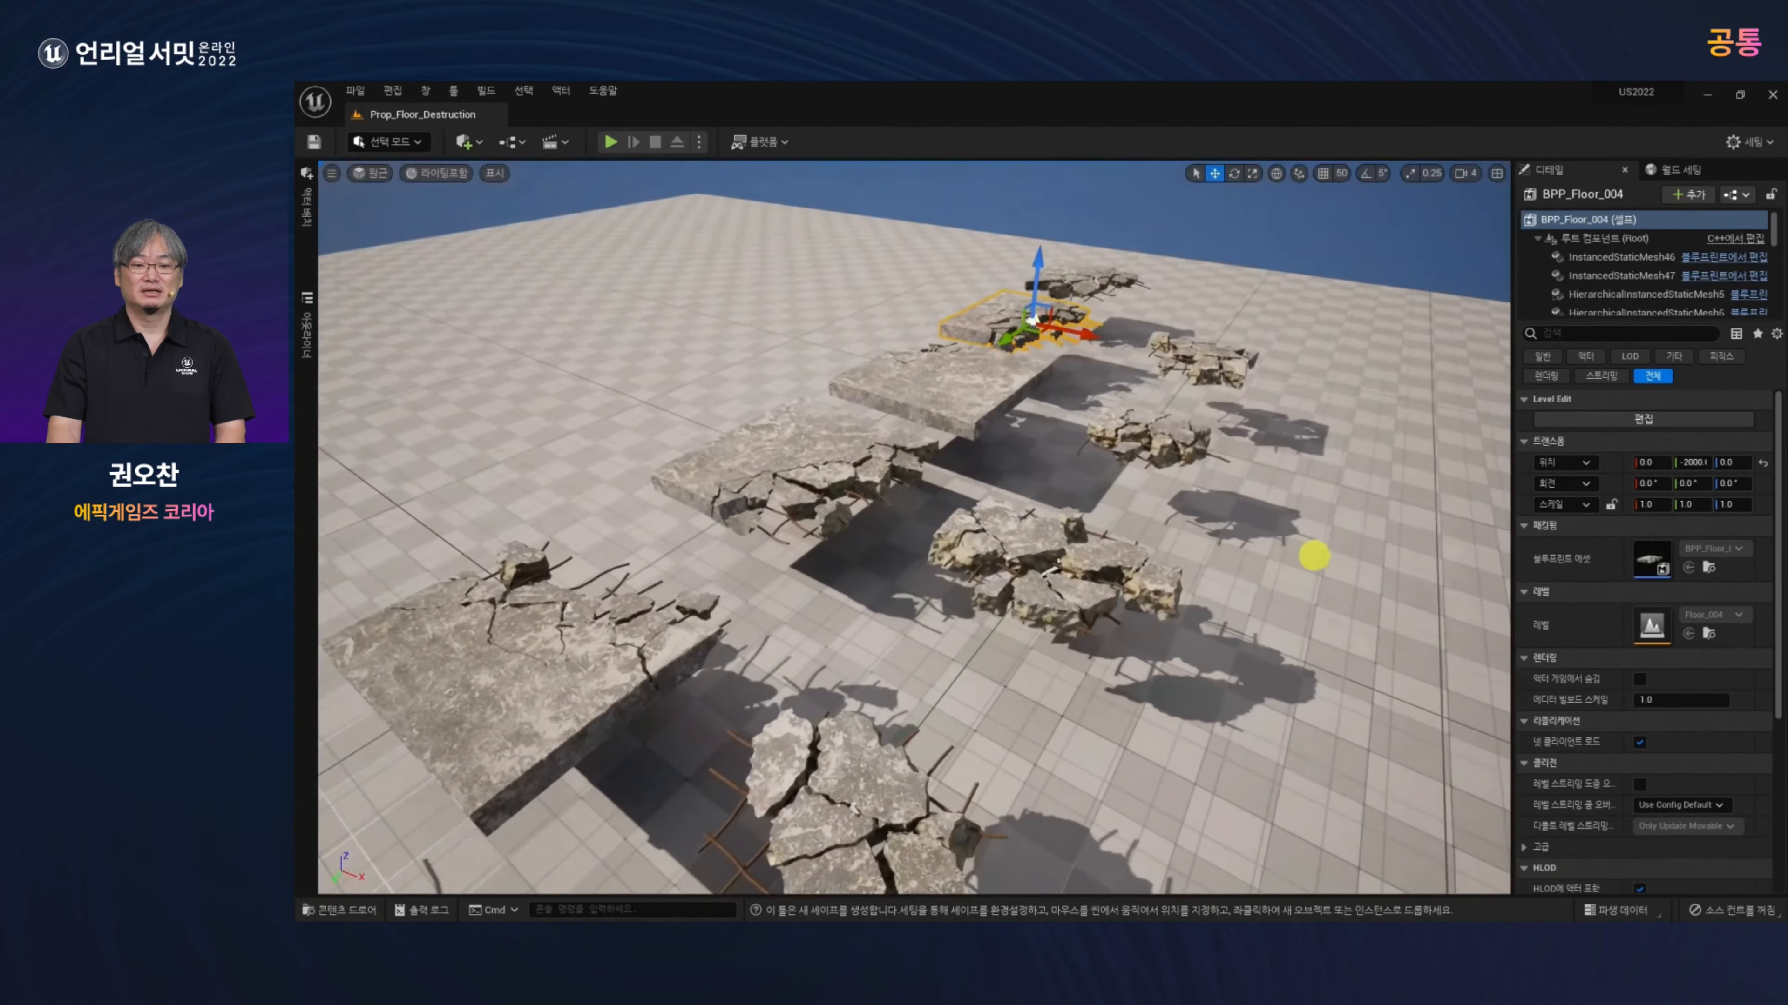
Step: Examine the rubble floor piece BPP_Floor_007 with its exposed rebar, close up and among the other variants
{"action": "left_click", "coordinate": [1085, 289]}
{"action": "left_click", "coordinate": [1038, 607]}
{"action": "key", "text": "f"}
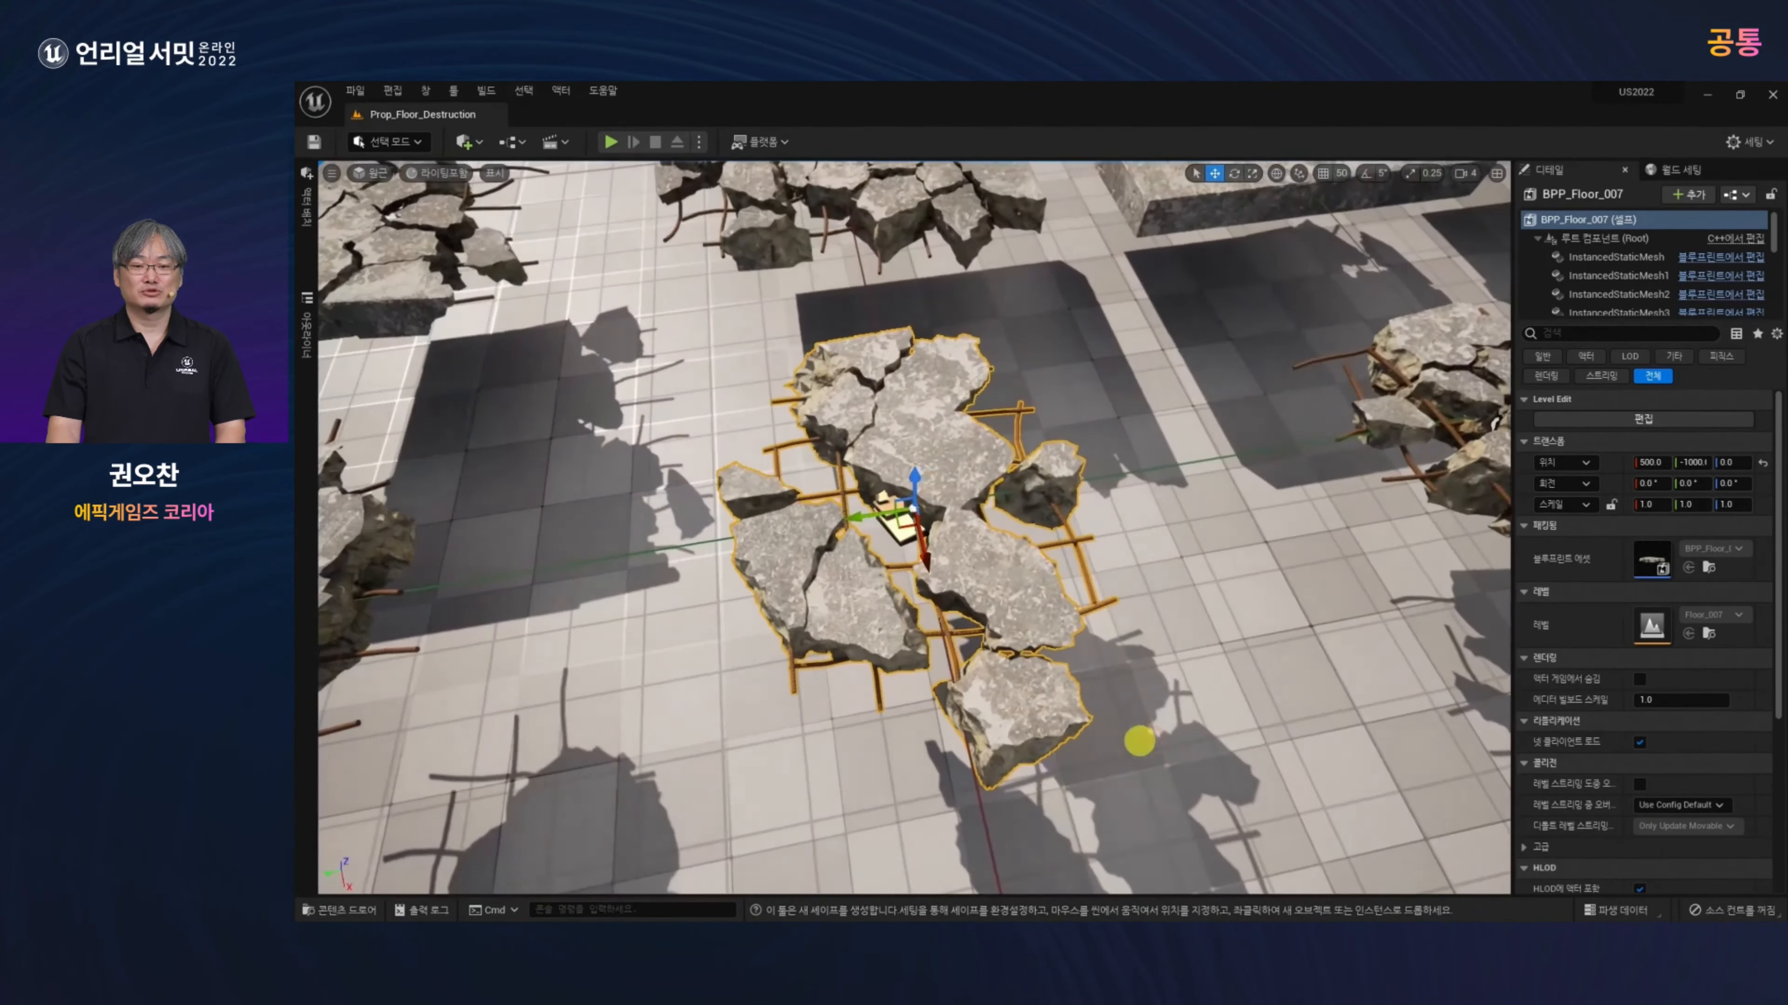
{"action": "scroll", "coordinate": [1140, 740], "scroll_direction": "down", "scroll_amount": 10}
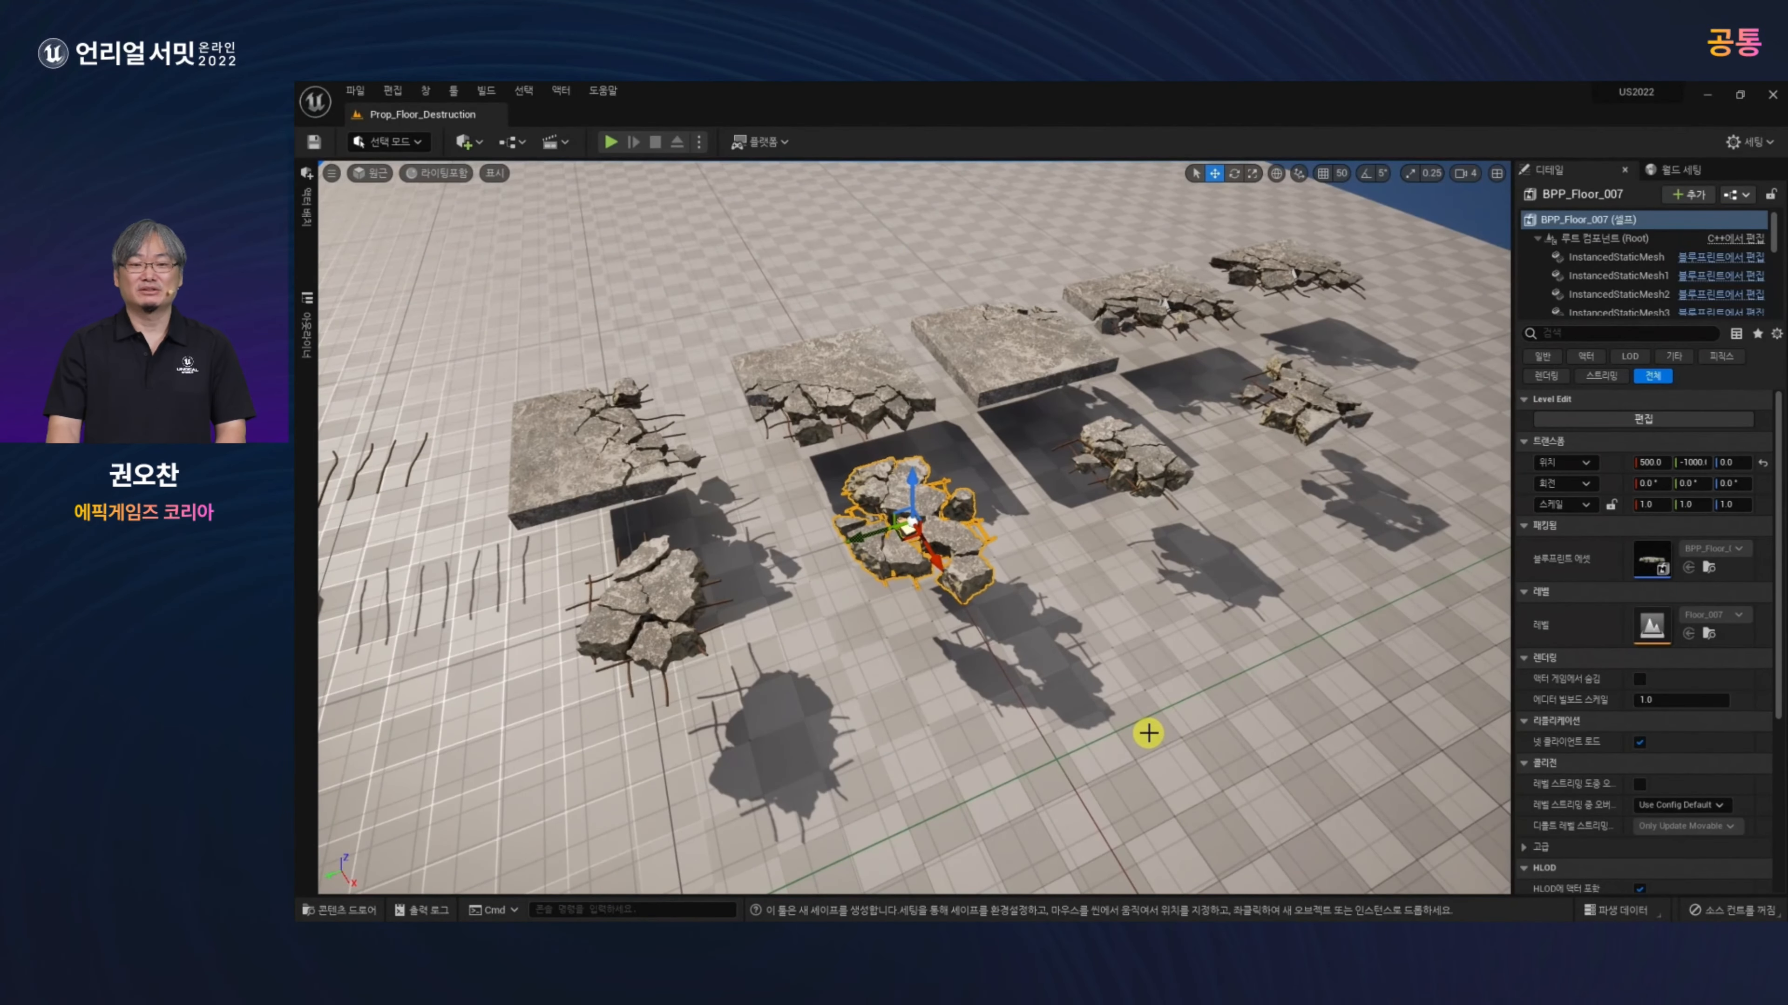
Step: Open the Domo level from the Maps folder and inspect the intact building's corner roof slab and overall structure
{"action": "key", "text": "ctrl+space"}
{"action": "left_click", "coordinate": [887, 690]}
{"action": "double_click", "coordinate": [887, 690]}
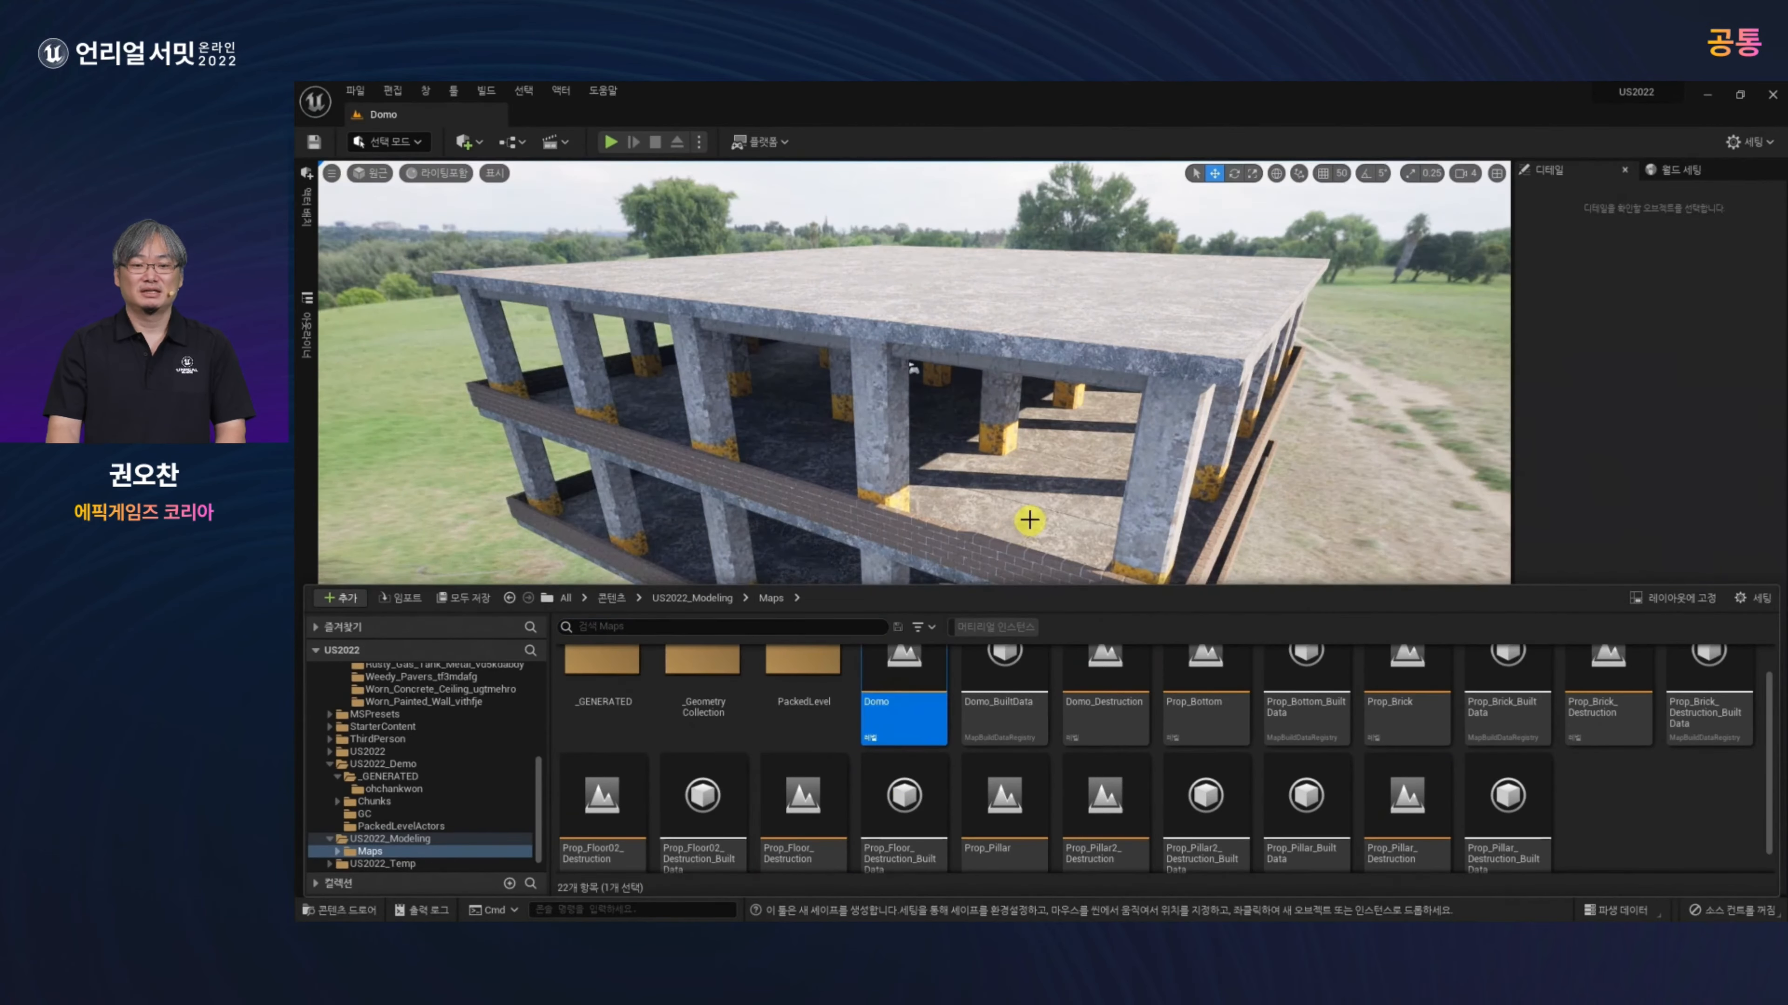
{"action": "left_click", "coordinate": [1008, 344]}
{"action": "key", "text": "f"}
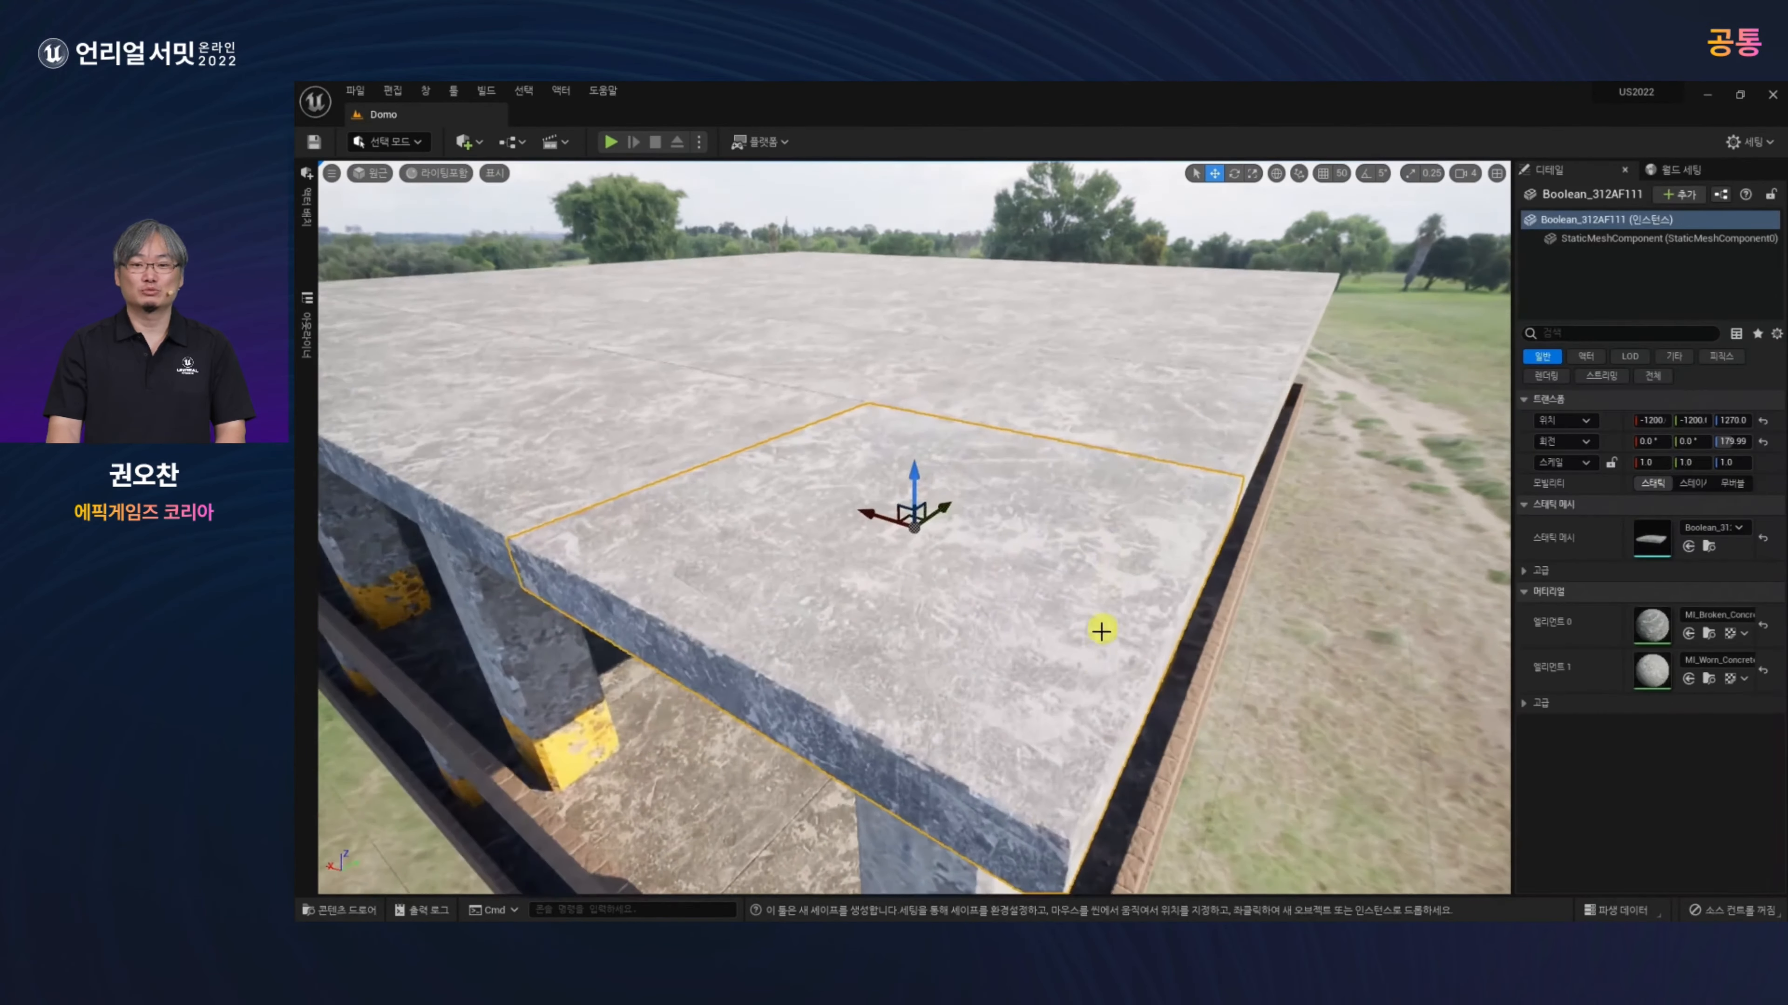
{"action": "right_click_drag", "start_coordinate": [966, 673], "coordinate": [758, 633], "text": "alt"}
{"action": "left_click_drag", "start_coordinate": [757, 633], "coordinate": [1116, 619], "text": "alt"}
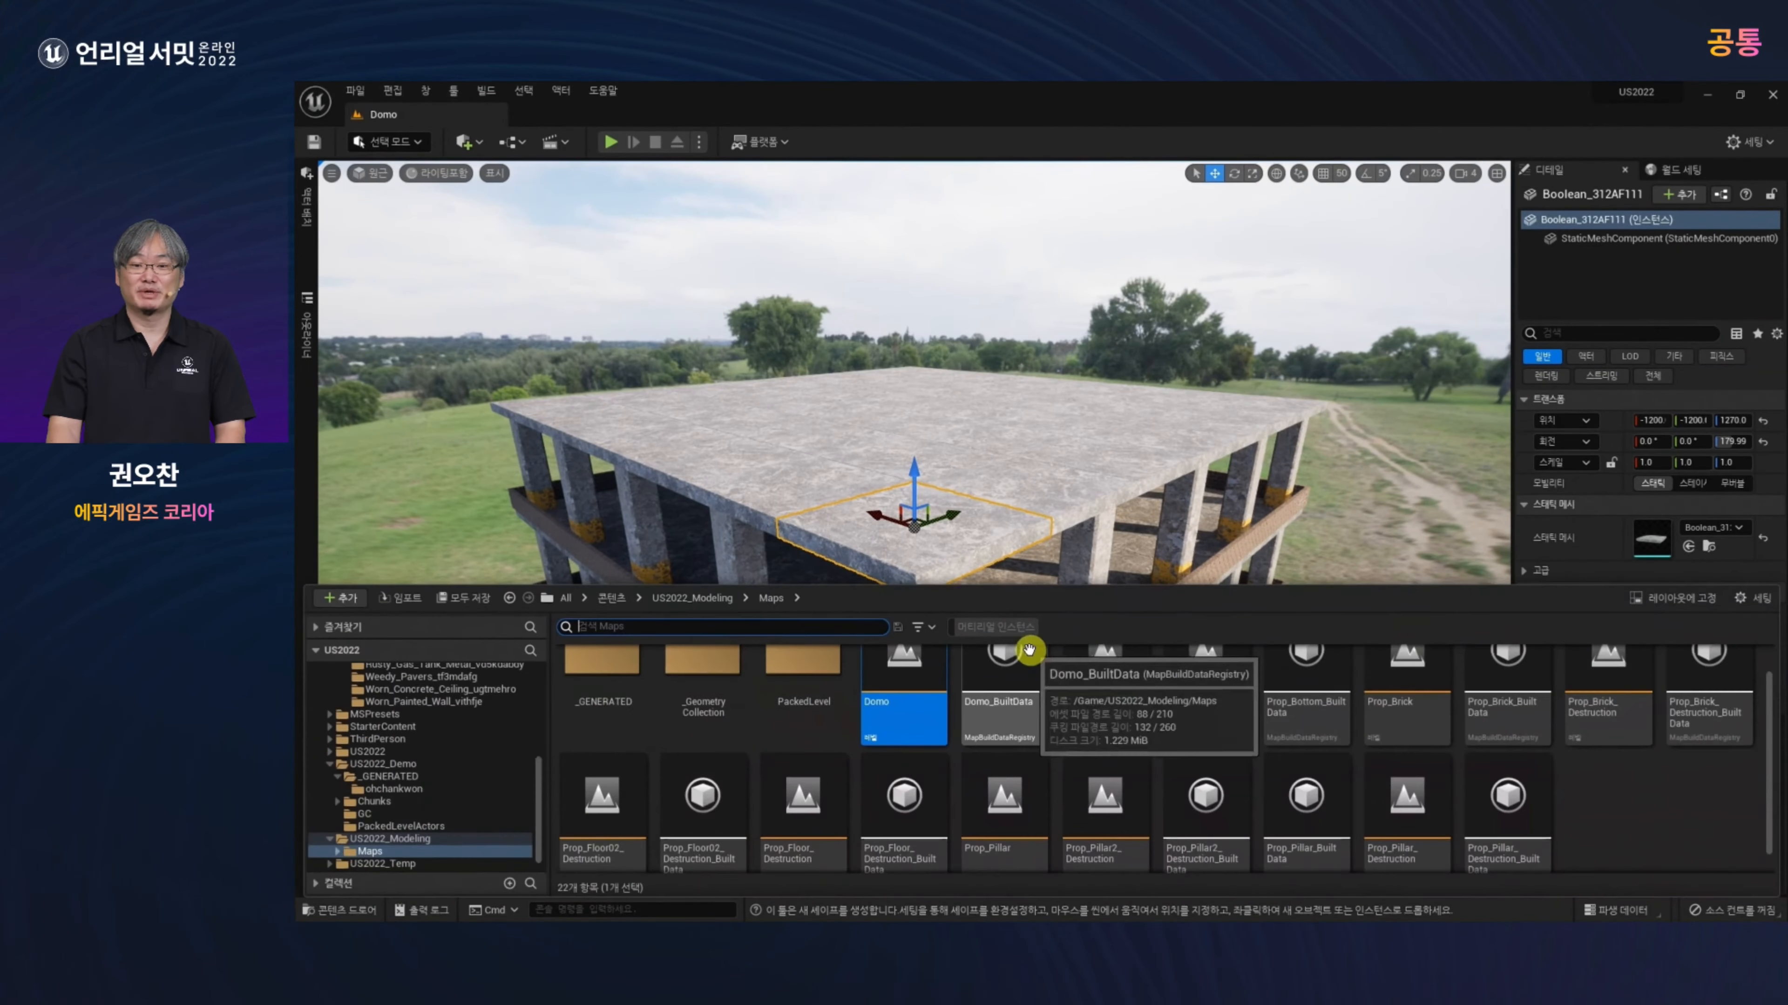
Step: Replace the selected corner roof slab with the packed broken floor BPP_Floor_002 from the Maps/PackedLevel folder
{"action": "key", "text": "ctrl+space"}
{"action": "key", "text": "ctrl+space"}
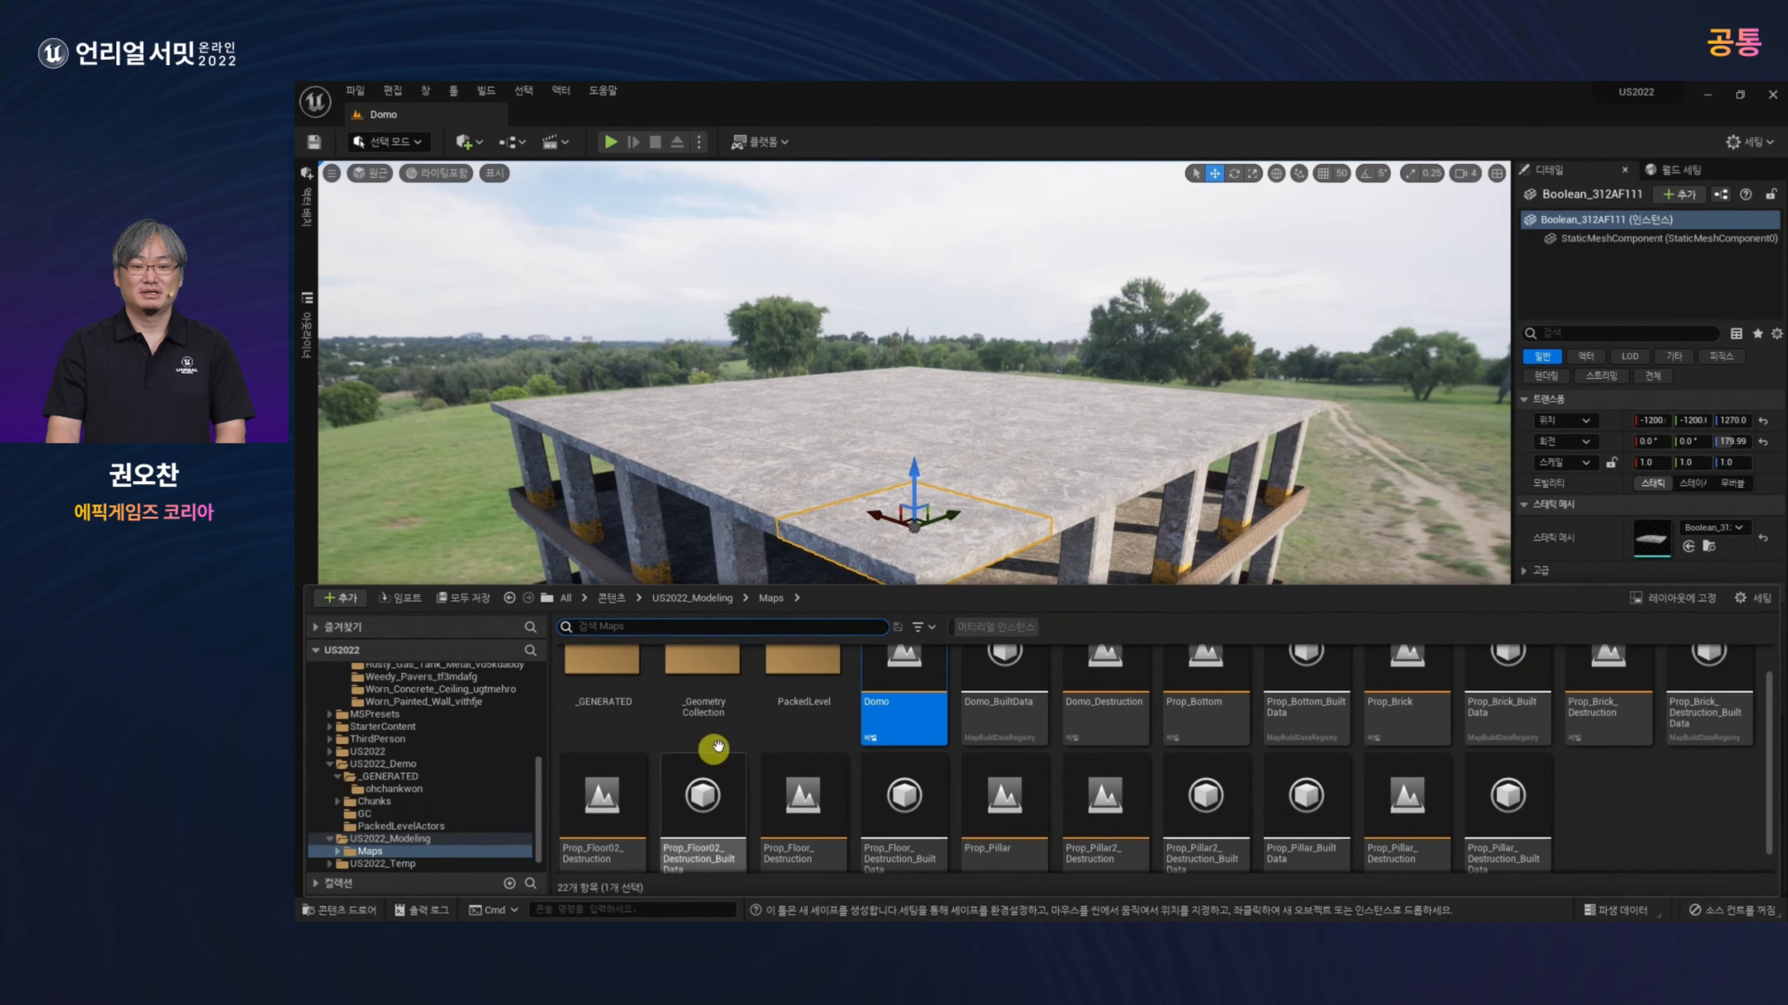
{"action": "double_click", "coordinate": [806, 678]}
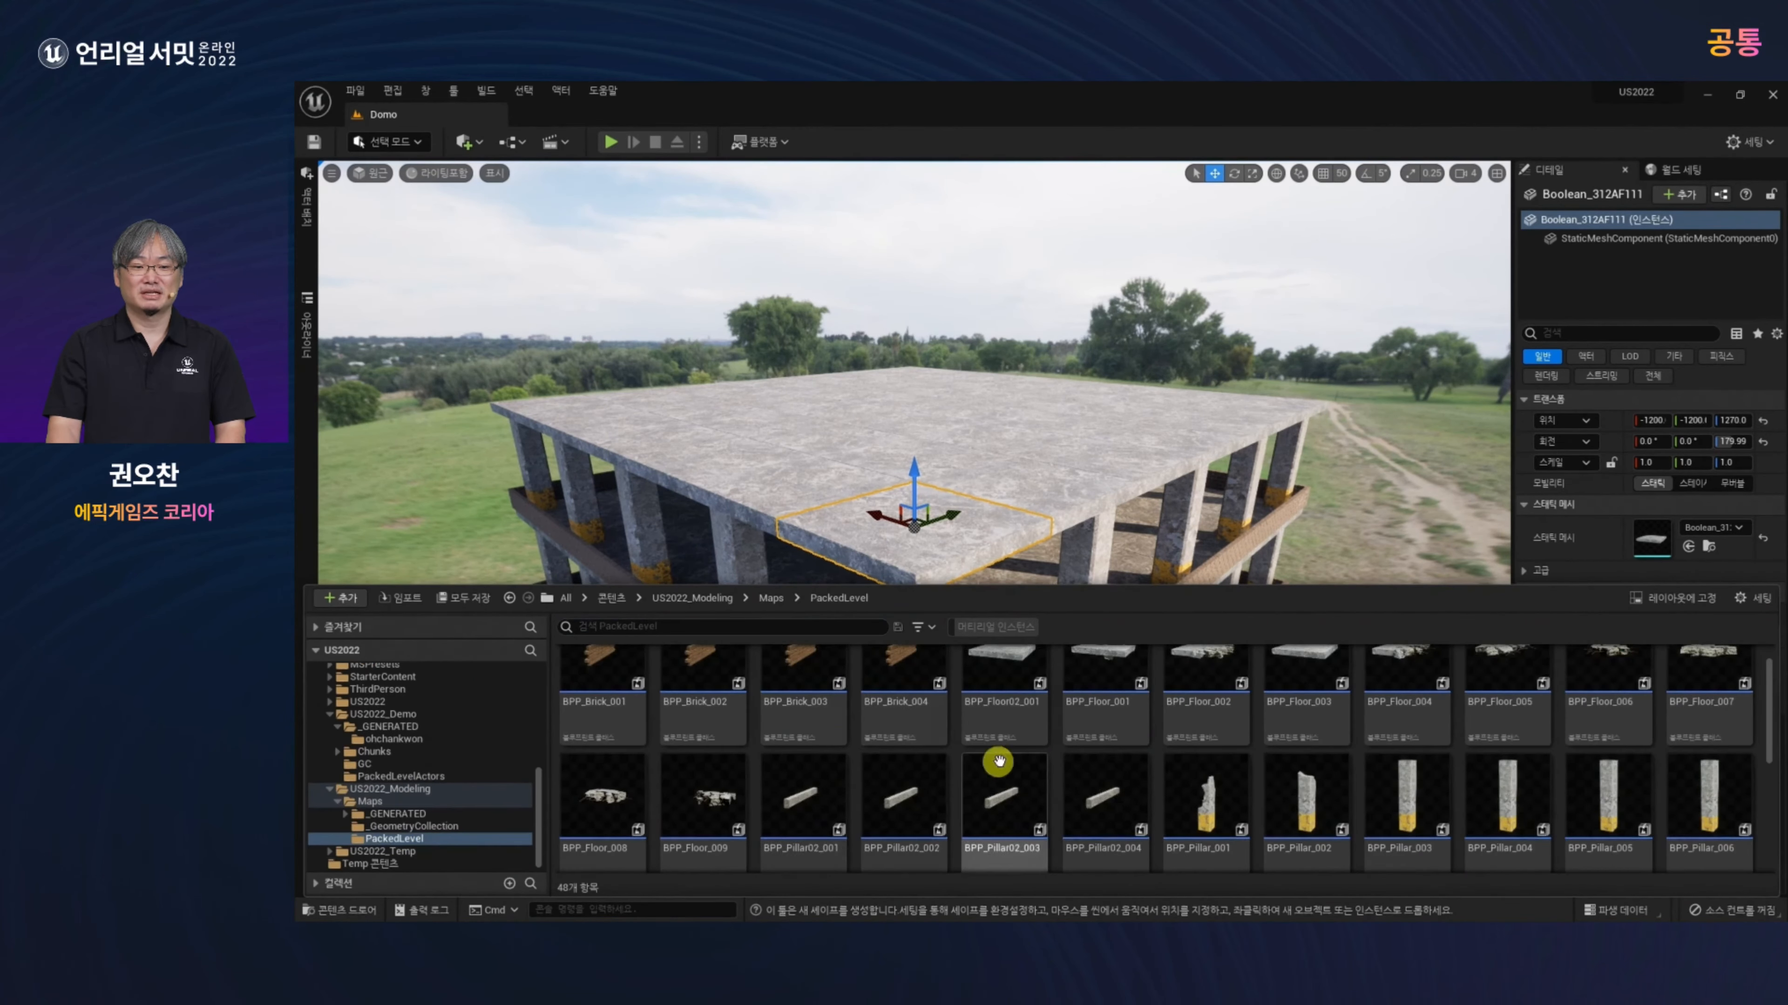
{"action": "scroll", "coordinate": [1071, 792], "scroll_direction": "up", "scroll_amount": 1}
{"action": "left_click", "coordinate": [1007, 697]}
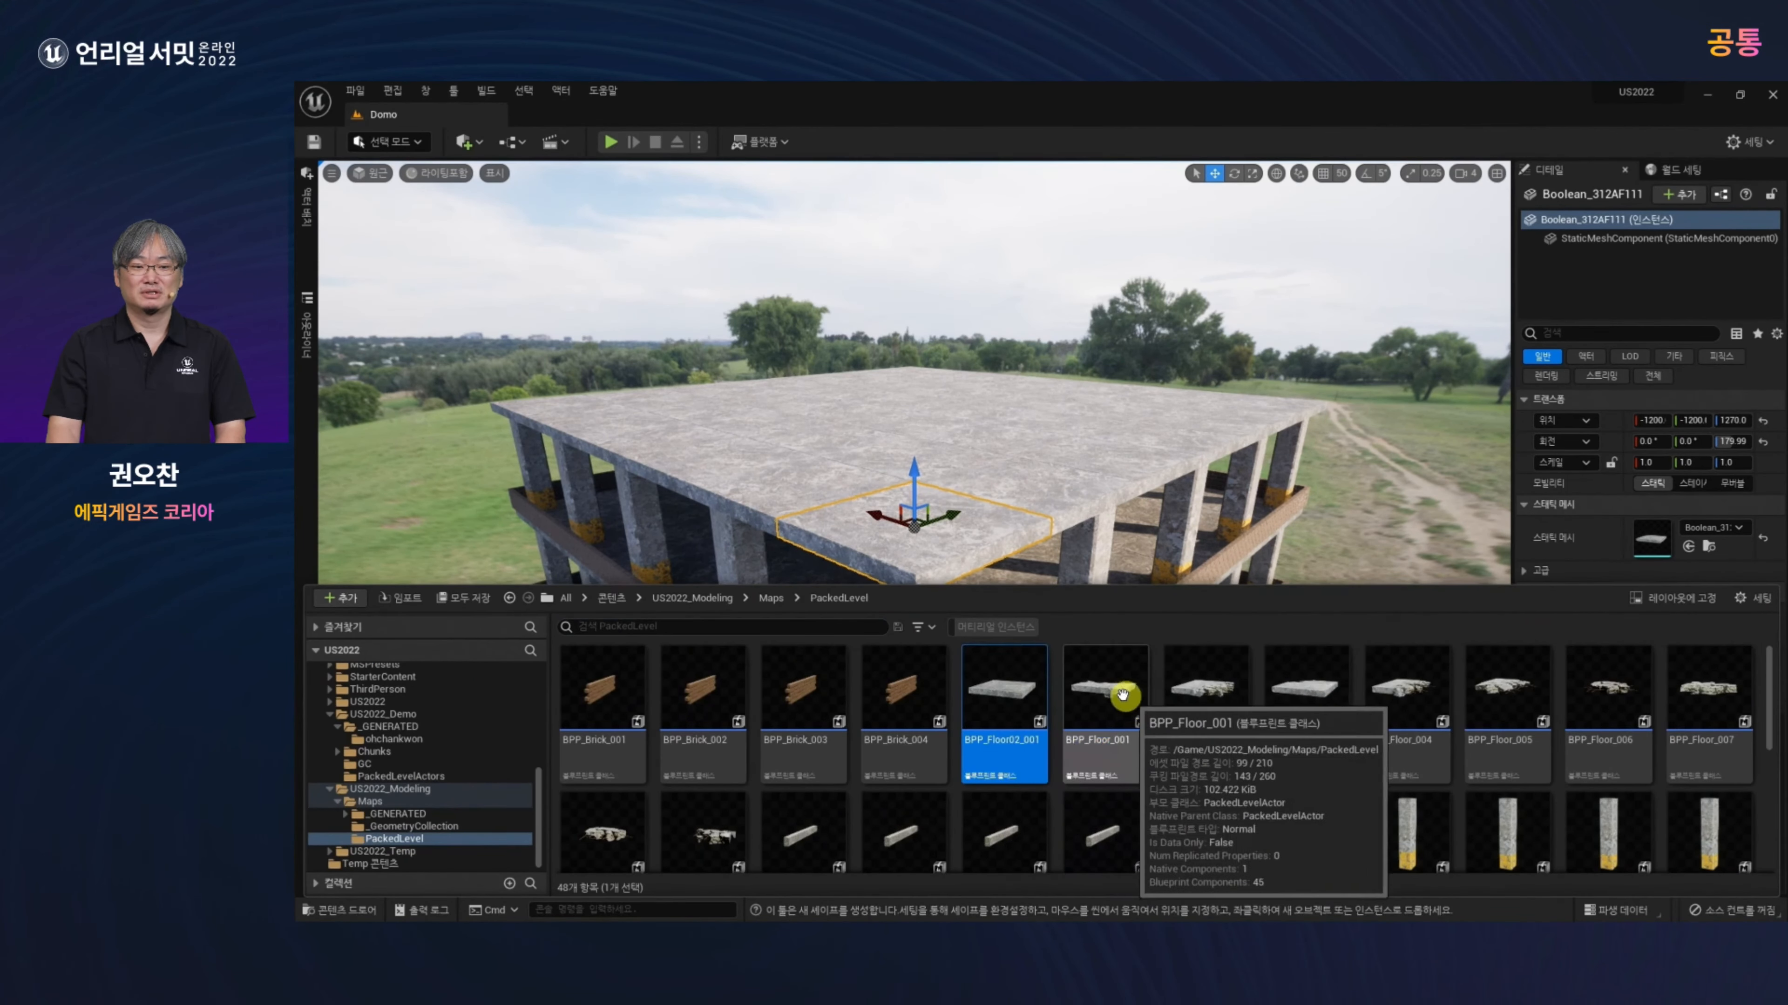
{"action": "left_click", "coordinate": [1229, 714]}
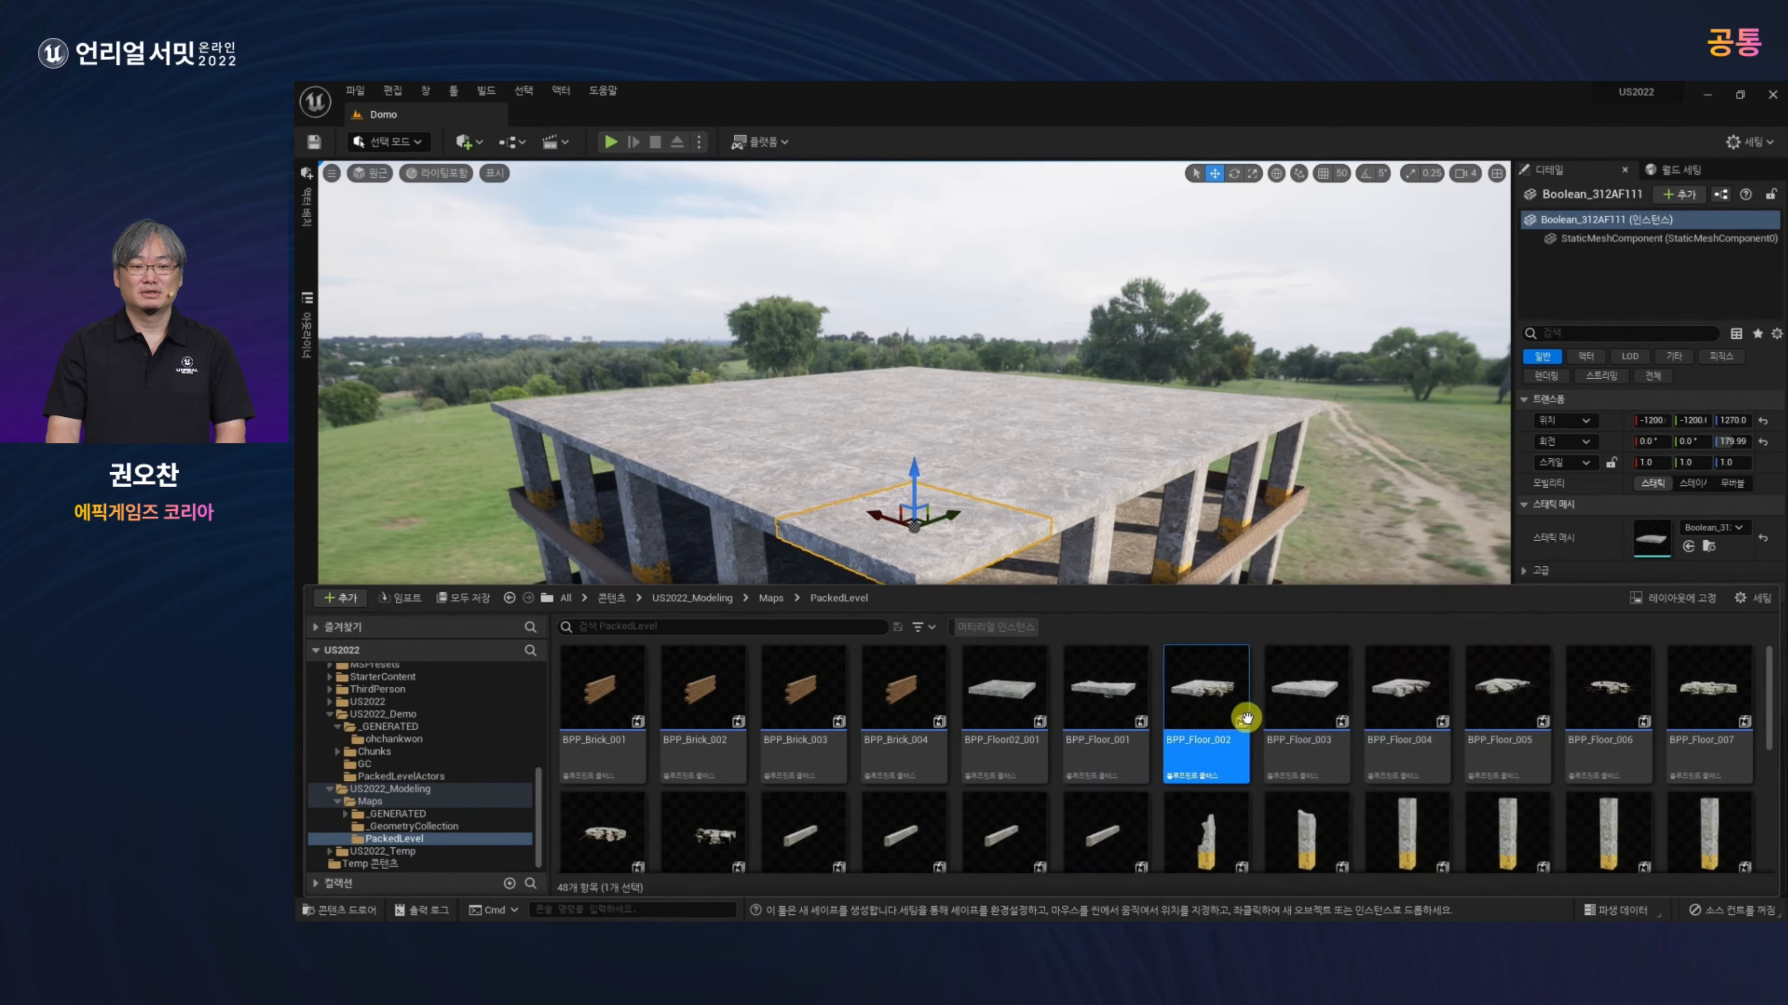
{"action": "right_click", "coordinate": [880, 528]}
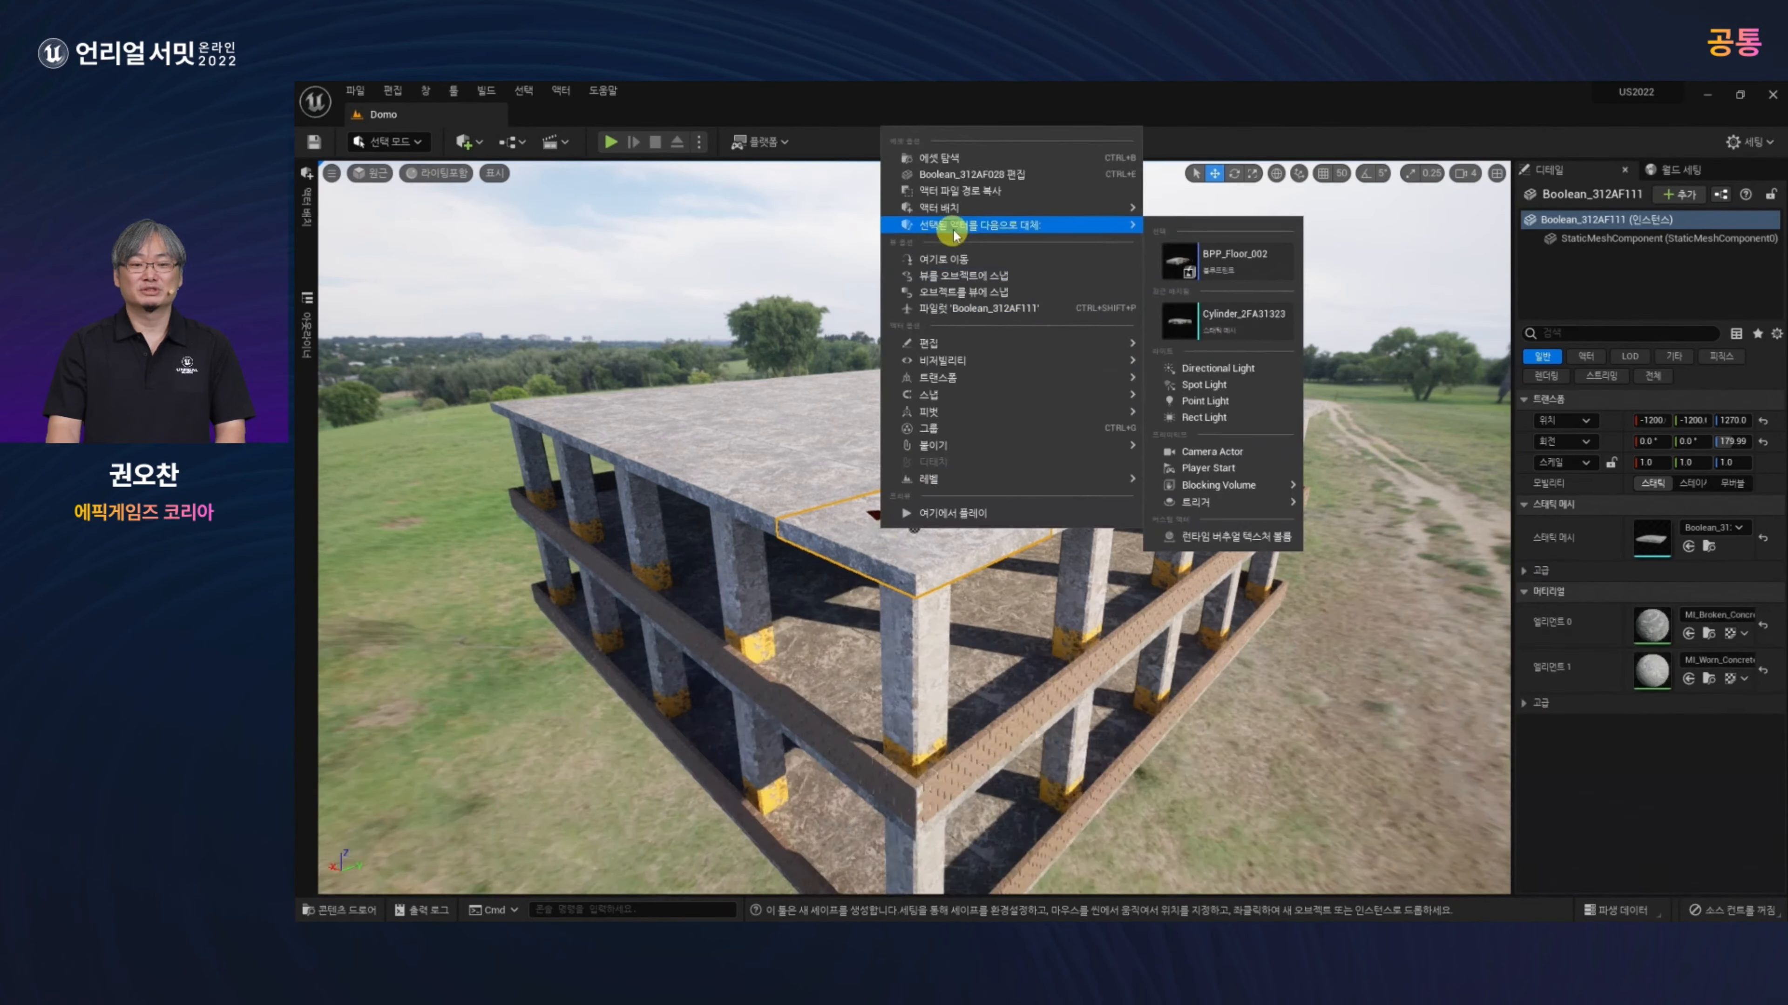
{"action": "mouse_move", "coordinate": [1021, 224]}
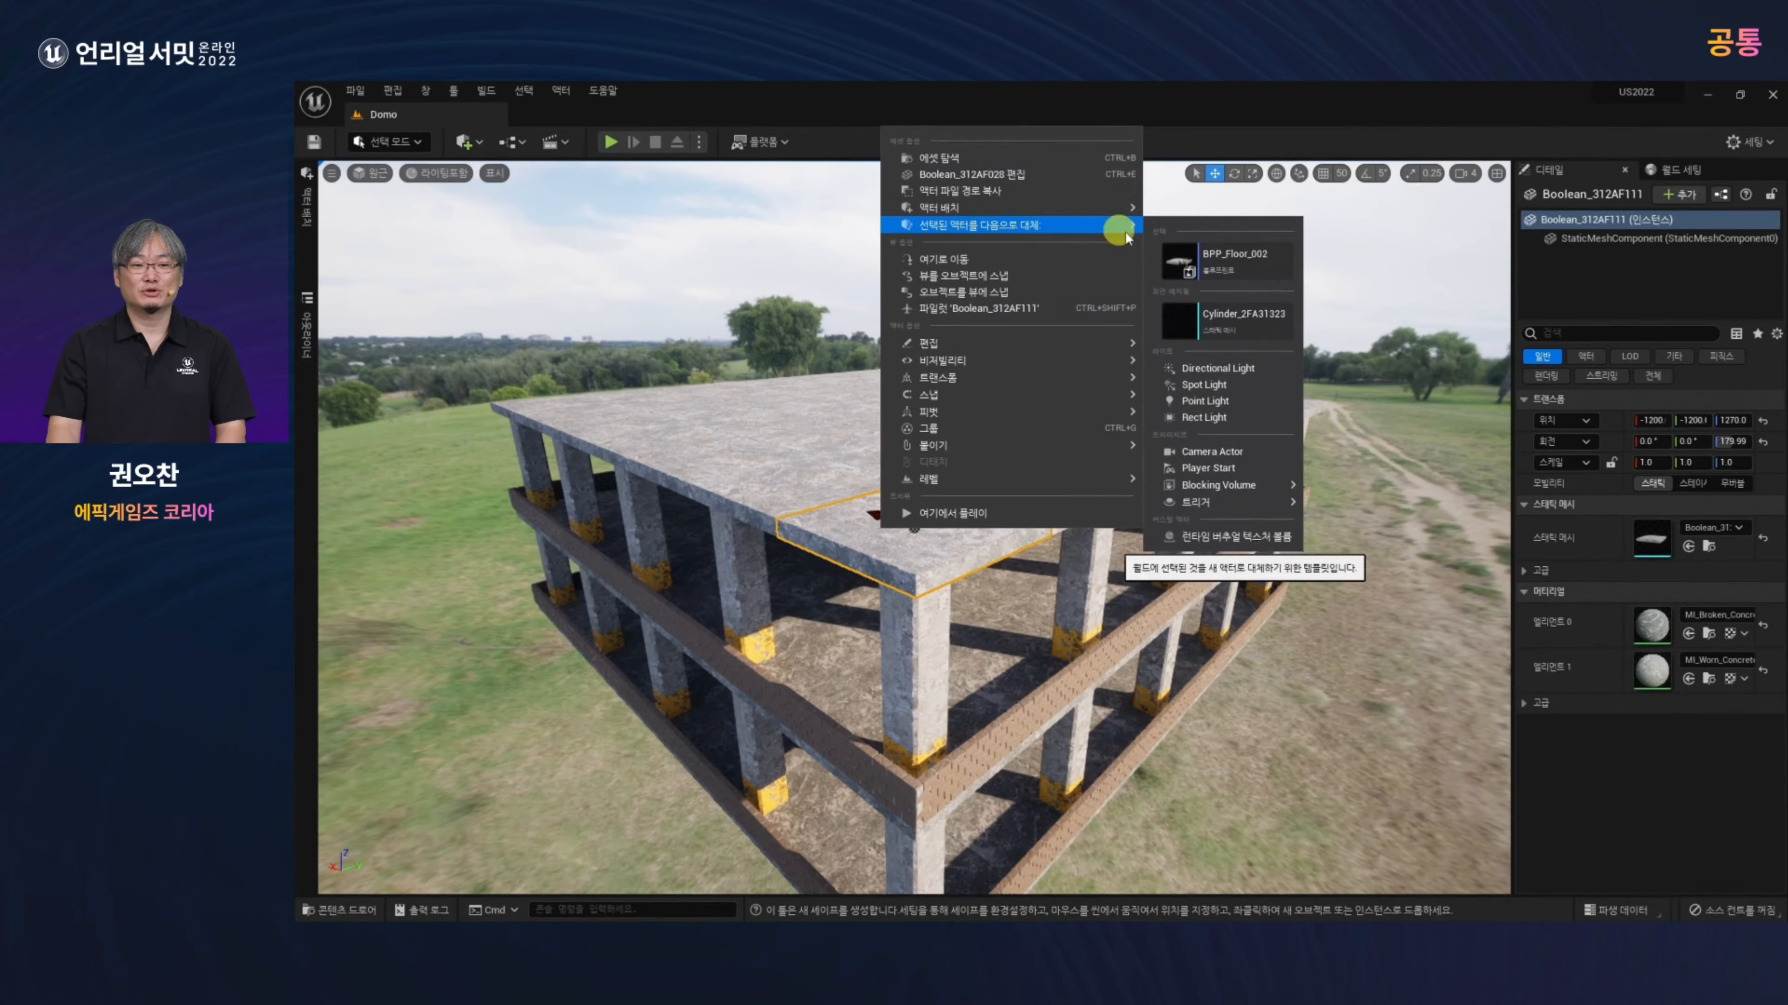
{"action": "left_click", "coordinate": [1200, 259]}
Step: Inspect the broken roof corner, its cracked concrete pieces and exposed rebar, close up and within the whole building
{"action": "left_click_drag", "start_coordinate": [976, 617], "coordinate": [929, 670], "text": "alt"}
{"action": "key", "text": "f"}
{"action": "left_click", "coordinate": [962, 789]}
{"action": "left_click", "coordinate": [908, 656]}
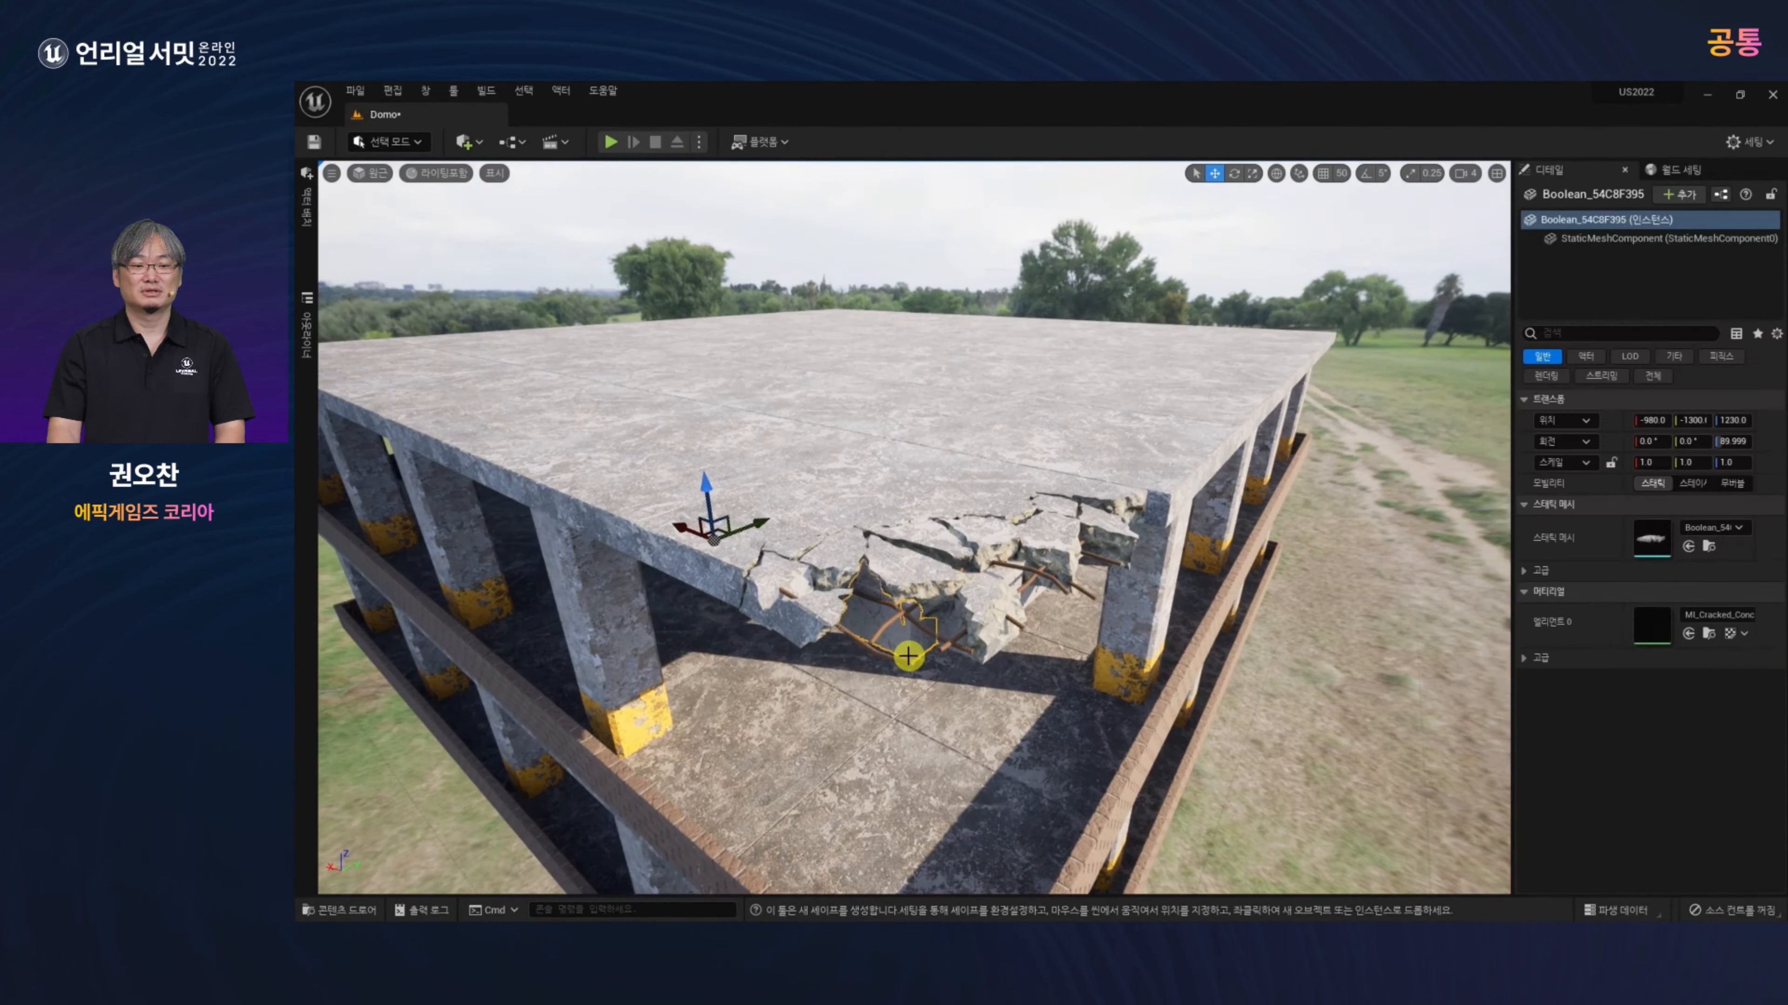
{"action": "left_click", "coordinate": [928, 656]}
{"action": "left_click", "coordinate": [947, 630]}
{"action": "left_click", "coordinate": [958, 658]}
{"action": "left_click_drag", "start_coordinate": [958, 659], "coordinate": [1059, 714], "text": "alt"}
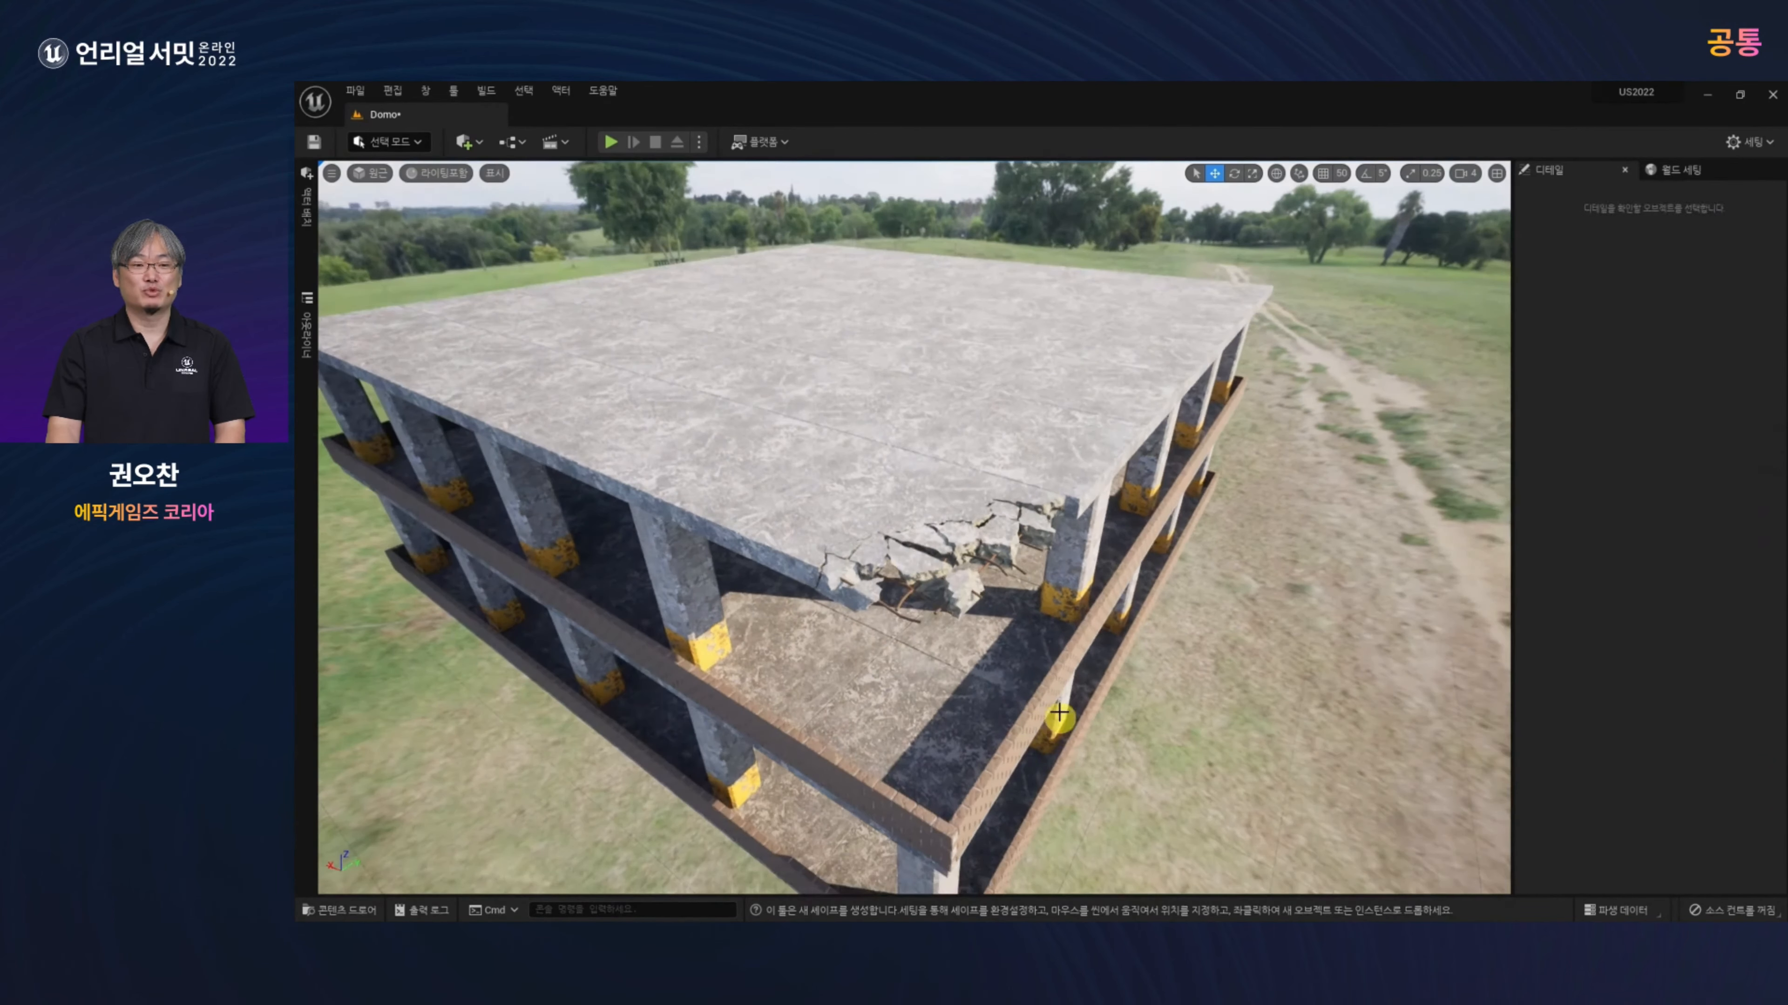
Step: Open the Domo_Destruction level from the Maps folder and view the building's collapsed floors and broken pillars
{"action": "key", "text": "ctrl+space"}
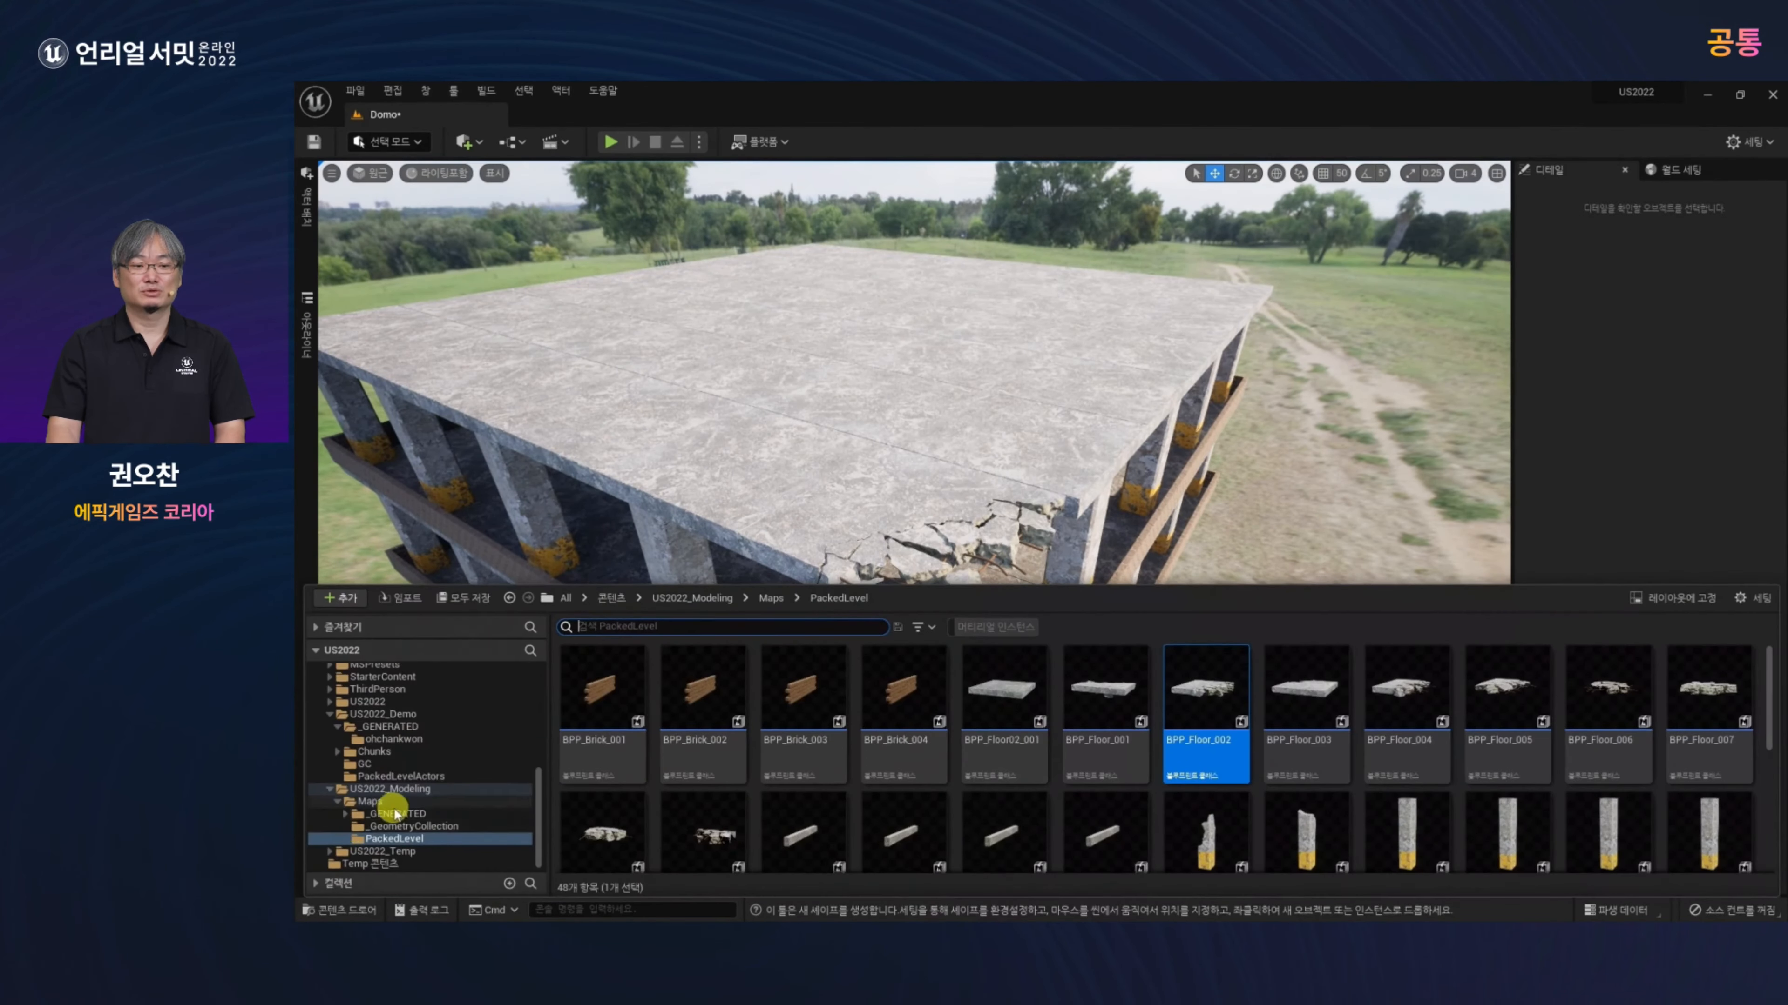
{"action": "left_click", "coordinate": [369, 801]}
{"action": "double_click", "coordinate": [1105, 698]}
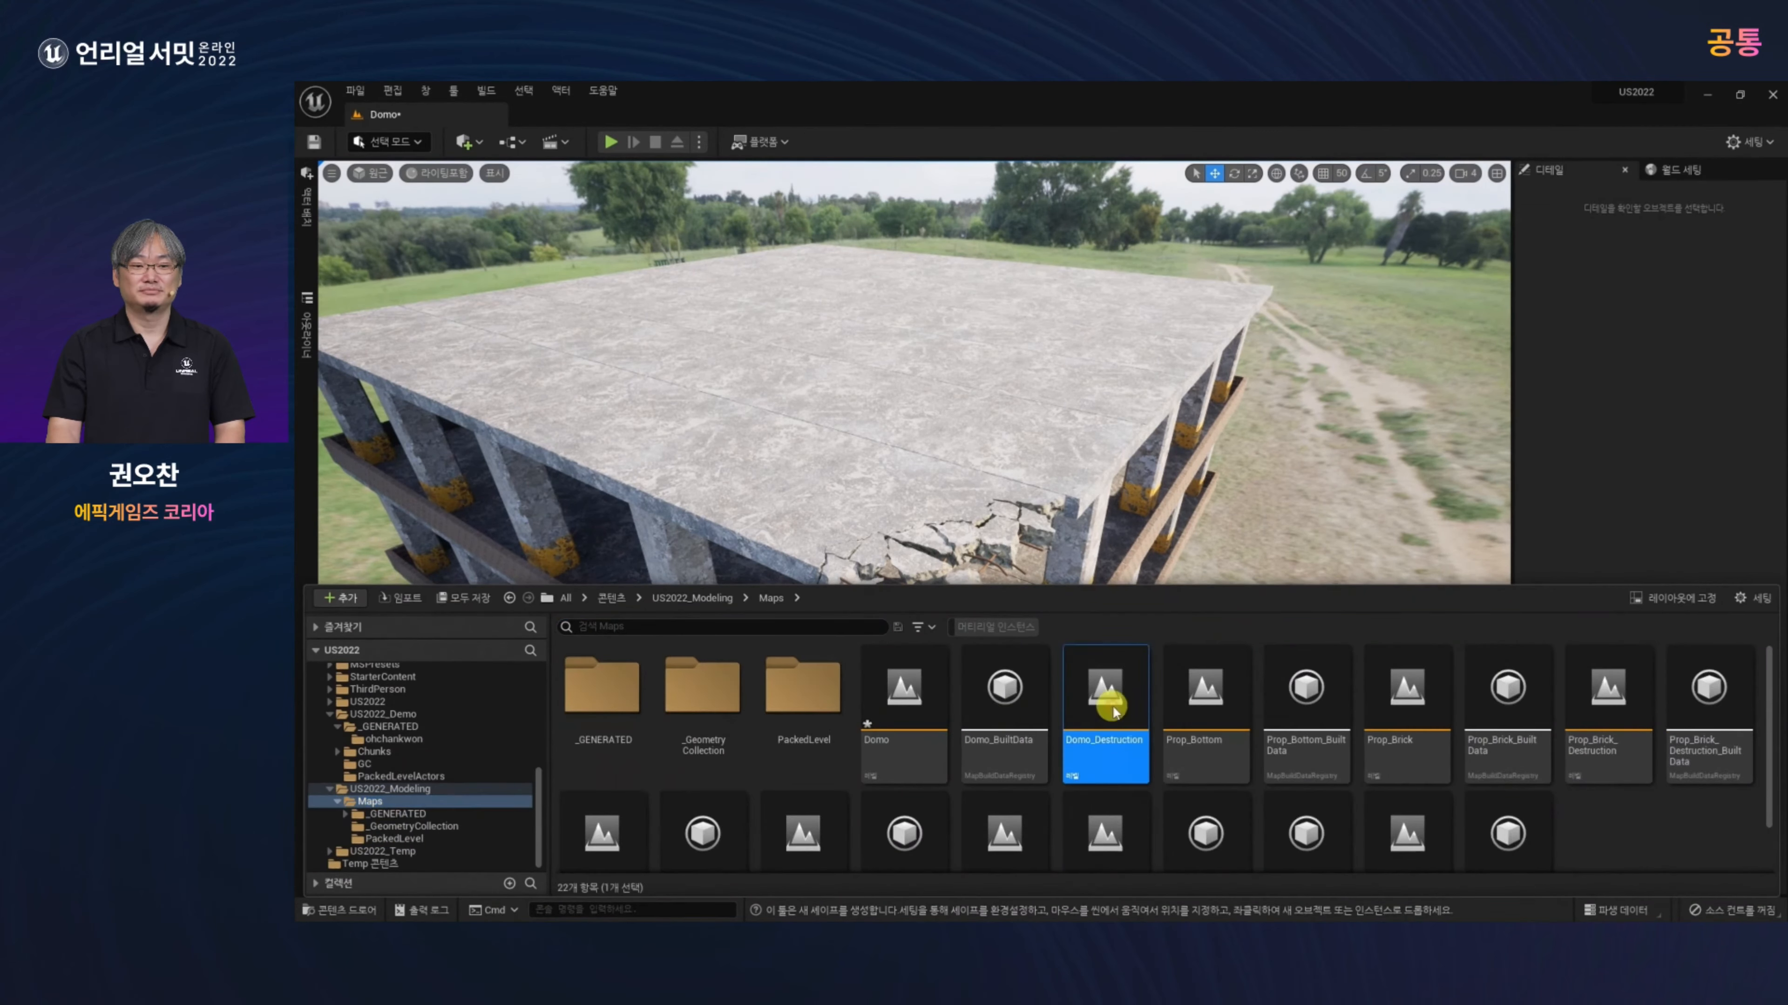
{"action": "left_click", "coordinate": [1183, 687]}
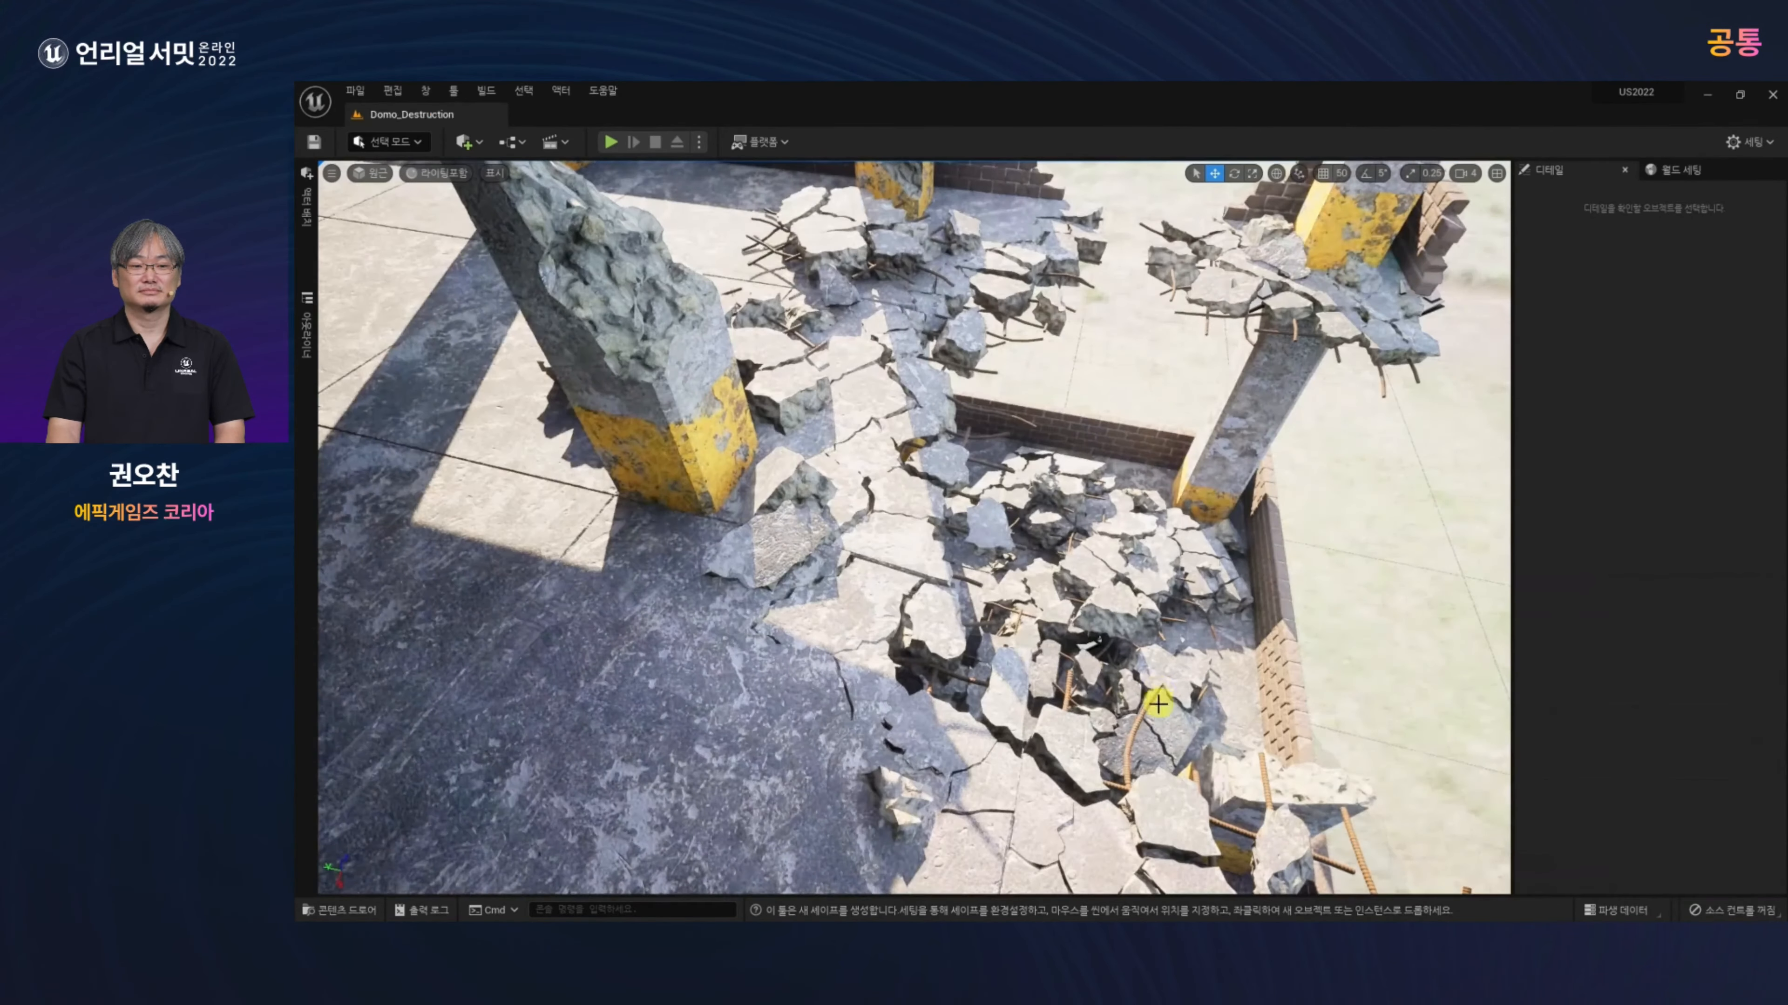
{"action": "mouse_move", "coordinate": [1157, 703]}
{"action": "left_mouse_down", "text": "alt"}
{"action": "mouse_move", "coordinate": [881, 670]}
{"action": "mouse_move", "coordinate": [1053, 713]}
{"action": "mouse_move", "coordinate": [1185, 715]}
{"action": "mouse_move", "coordinate": [1146, 691]}
{"action": "mouse_move", "coordinate": [1184, 700]}
{"action": "mouse_move", "coordinate": [1144, 709]}
{"action": "left_mouse_up", "text": "alt"}
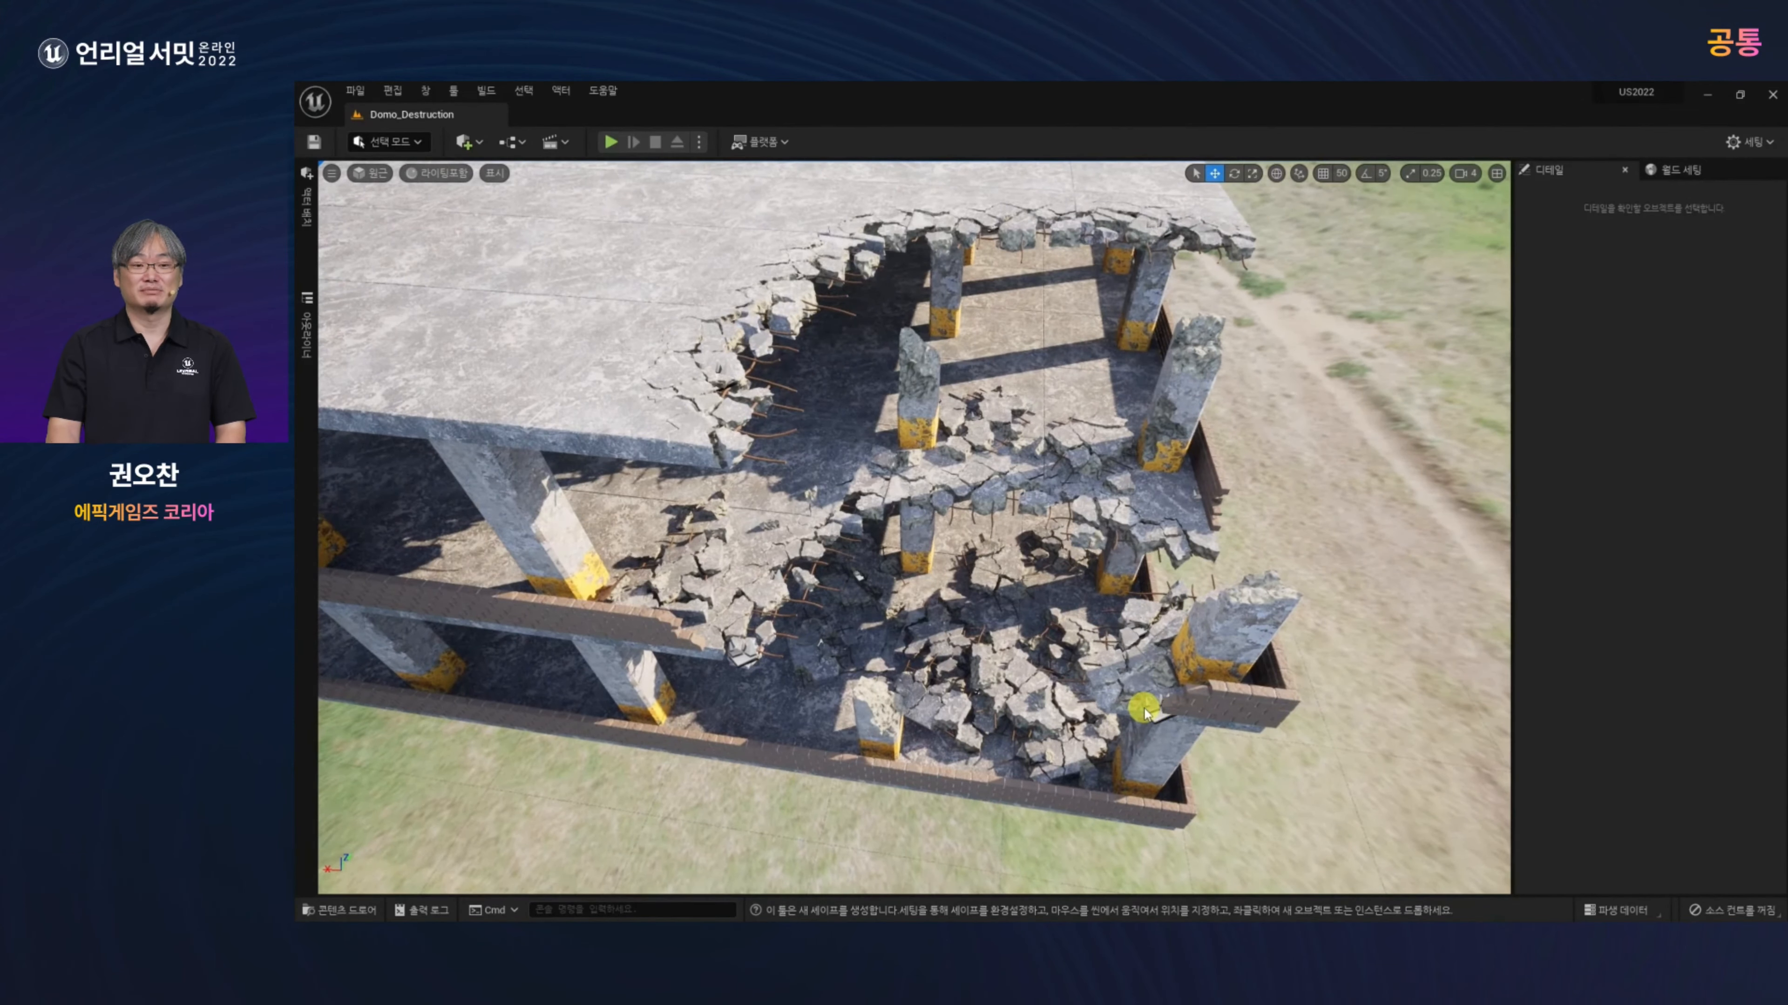